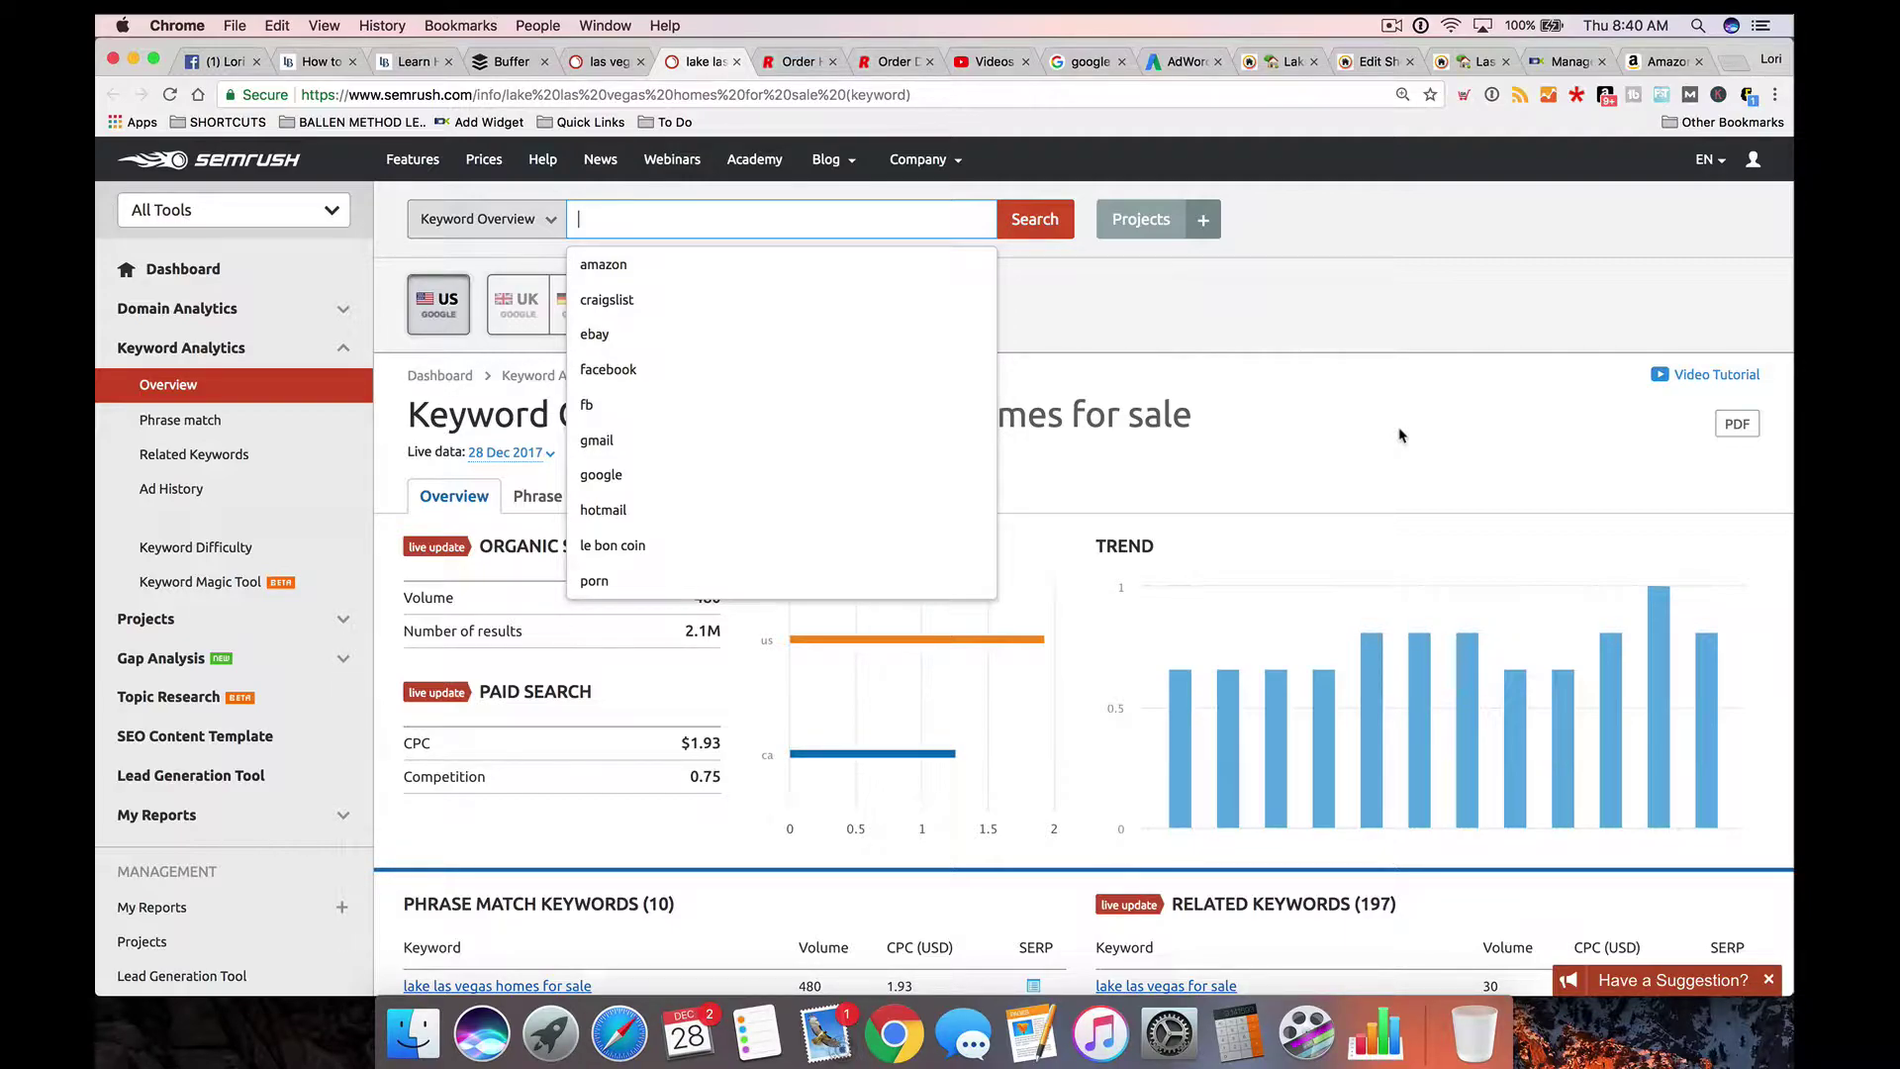
{"action": "left_click", "coordinate": [1298, 380]}
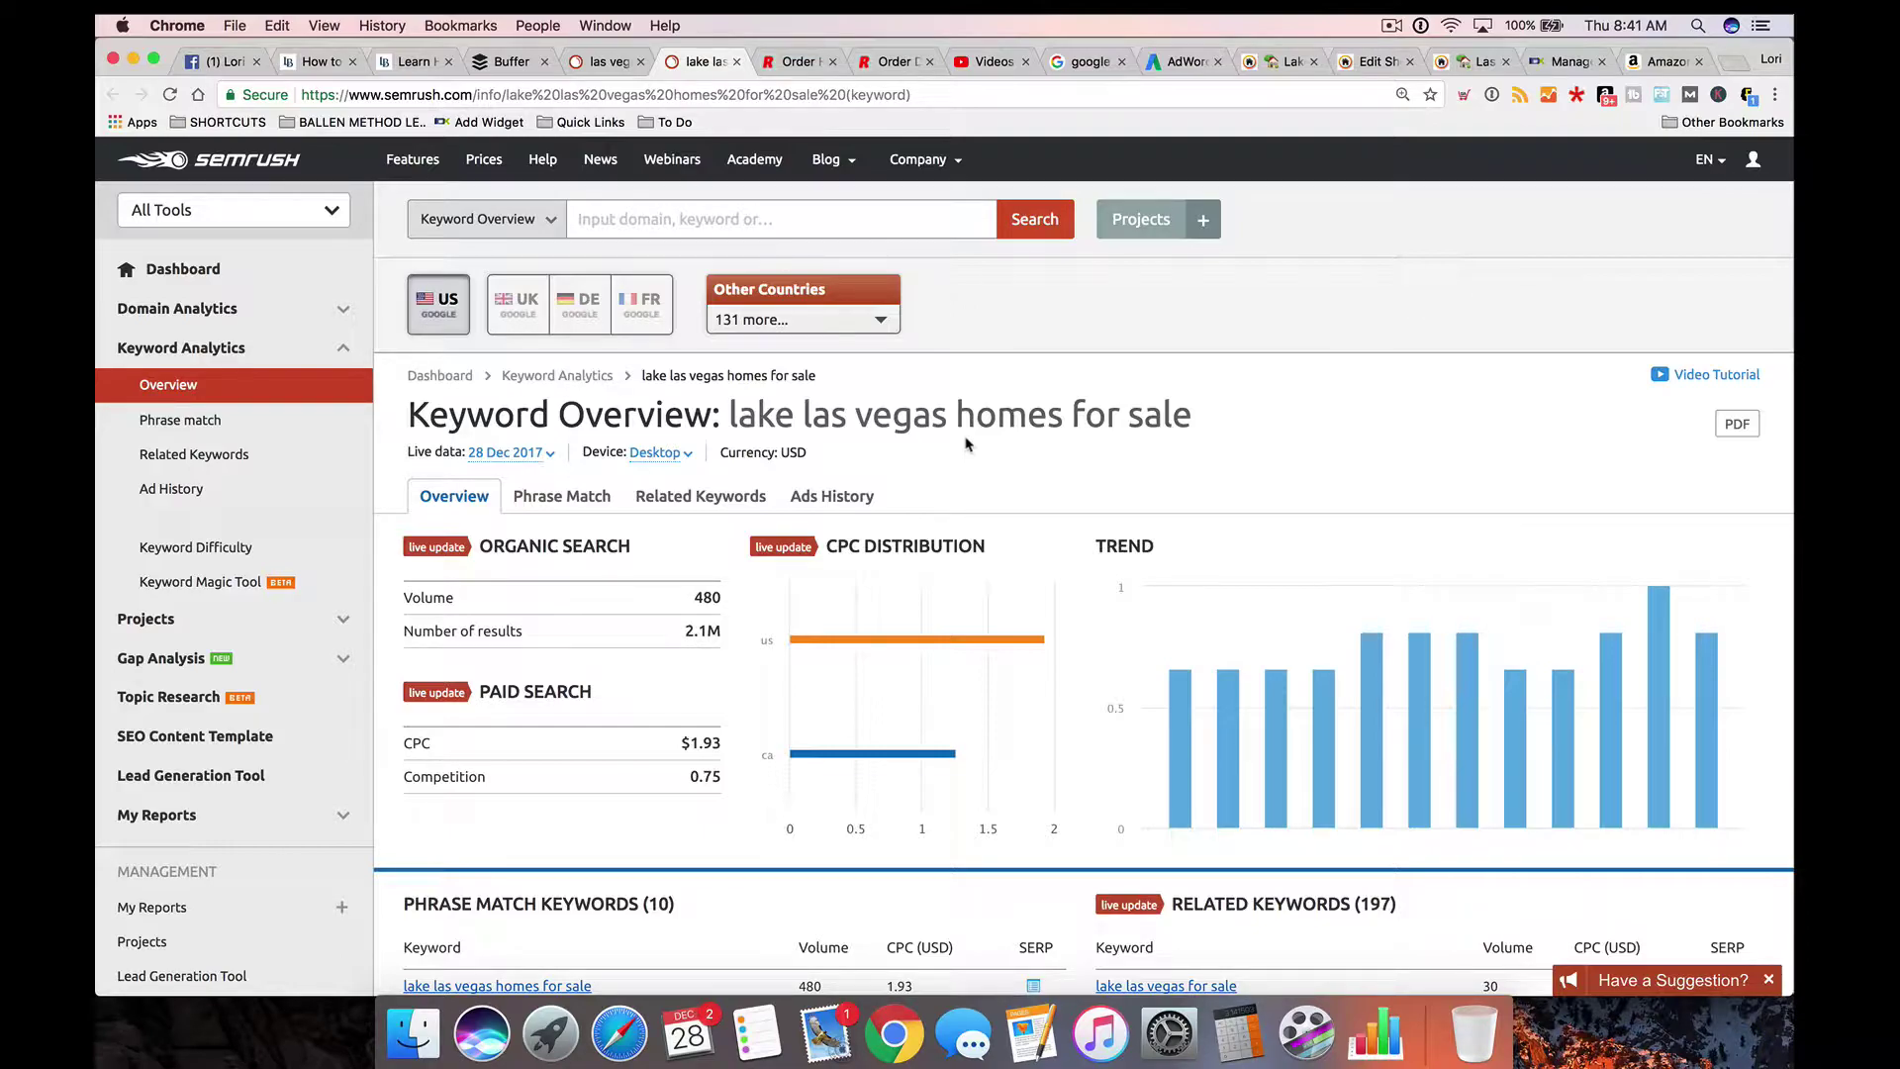
{"action": "scroll", "coordinate": [967, 444], "scroll_direction": "down", "scroll_amount": 1}
{"action": "scroll", "coordinate": [643, 347], "scroll_direction": "up", "scroll_amount": 1}
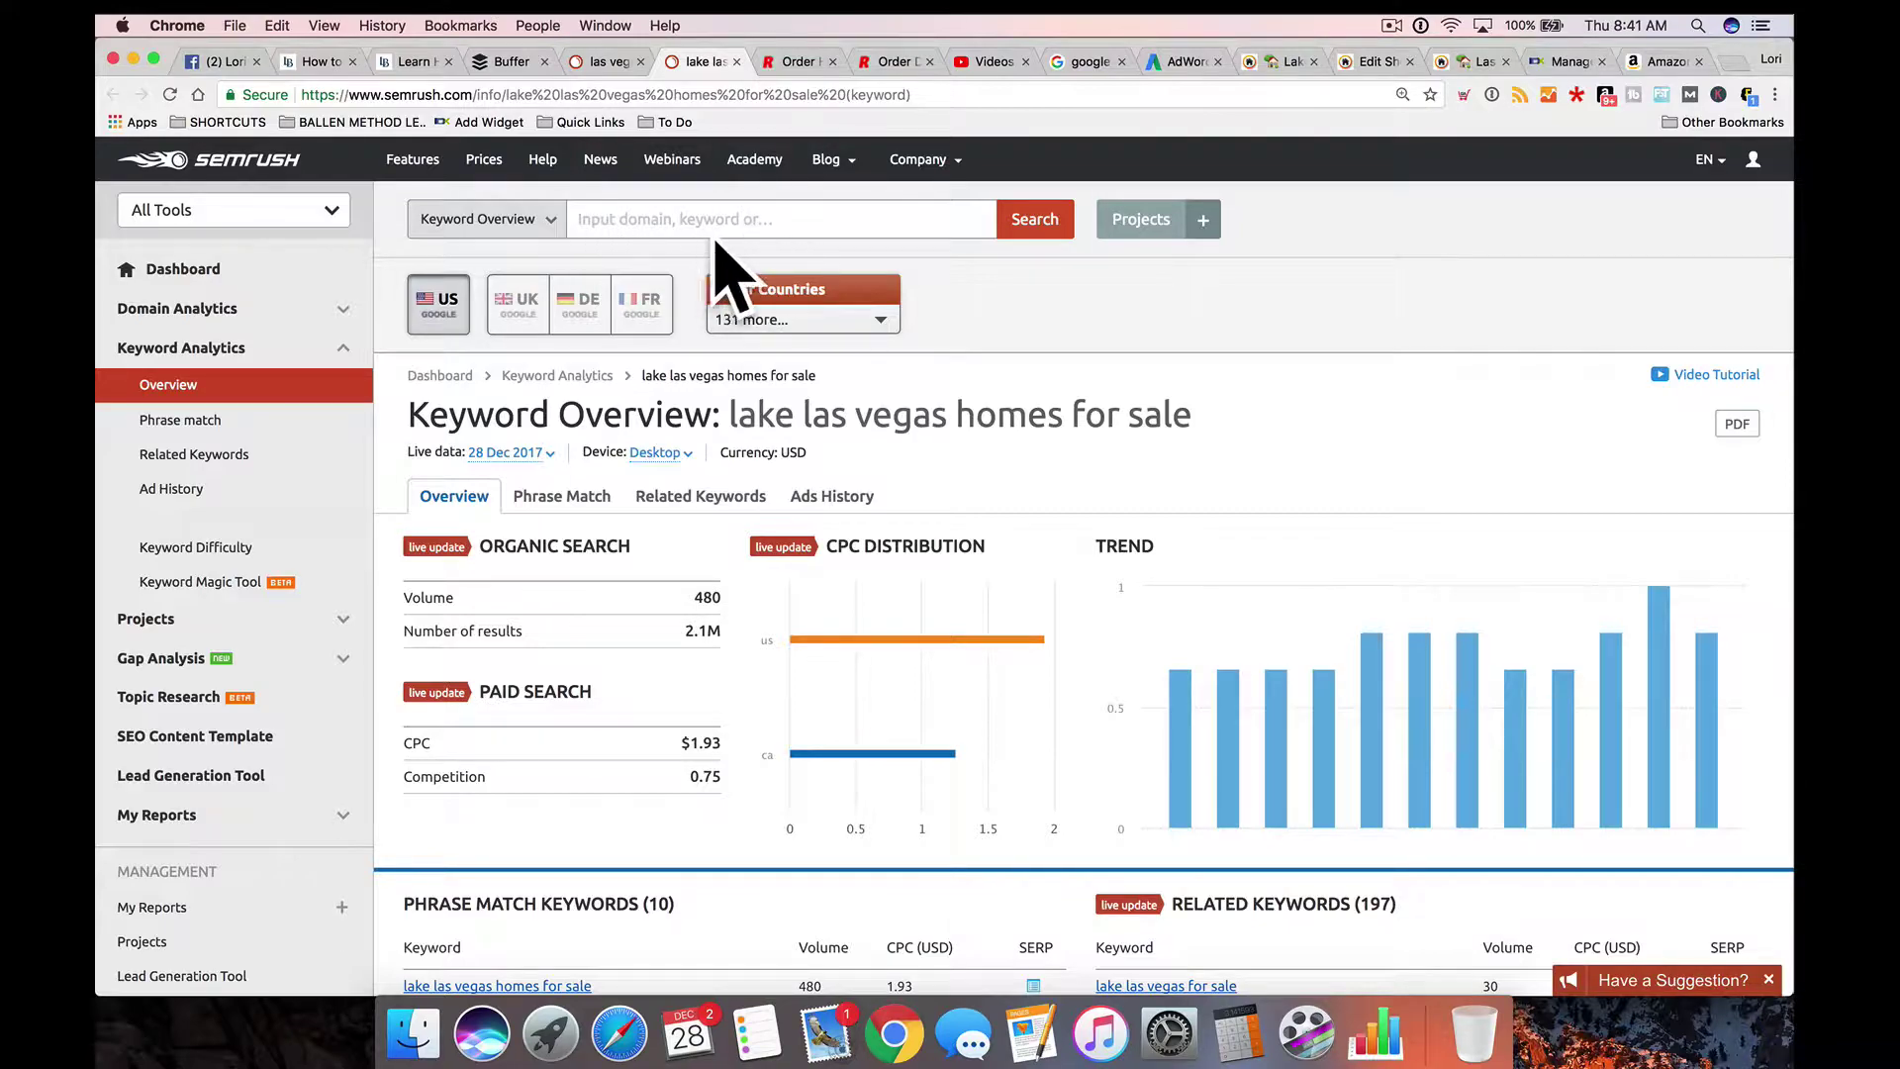
Step: Run an Advertising Research search for "las vegas homes" and look over the resulting keyword report
{"action": "left_click", "coordinate": [530, 228]}
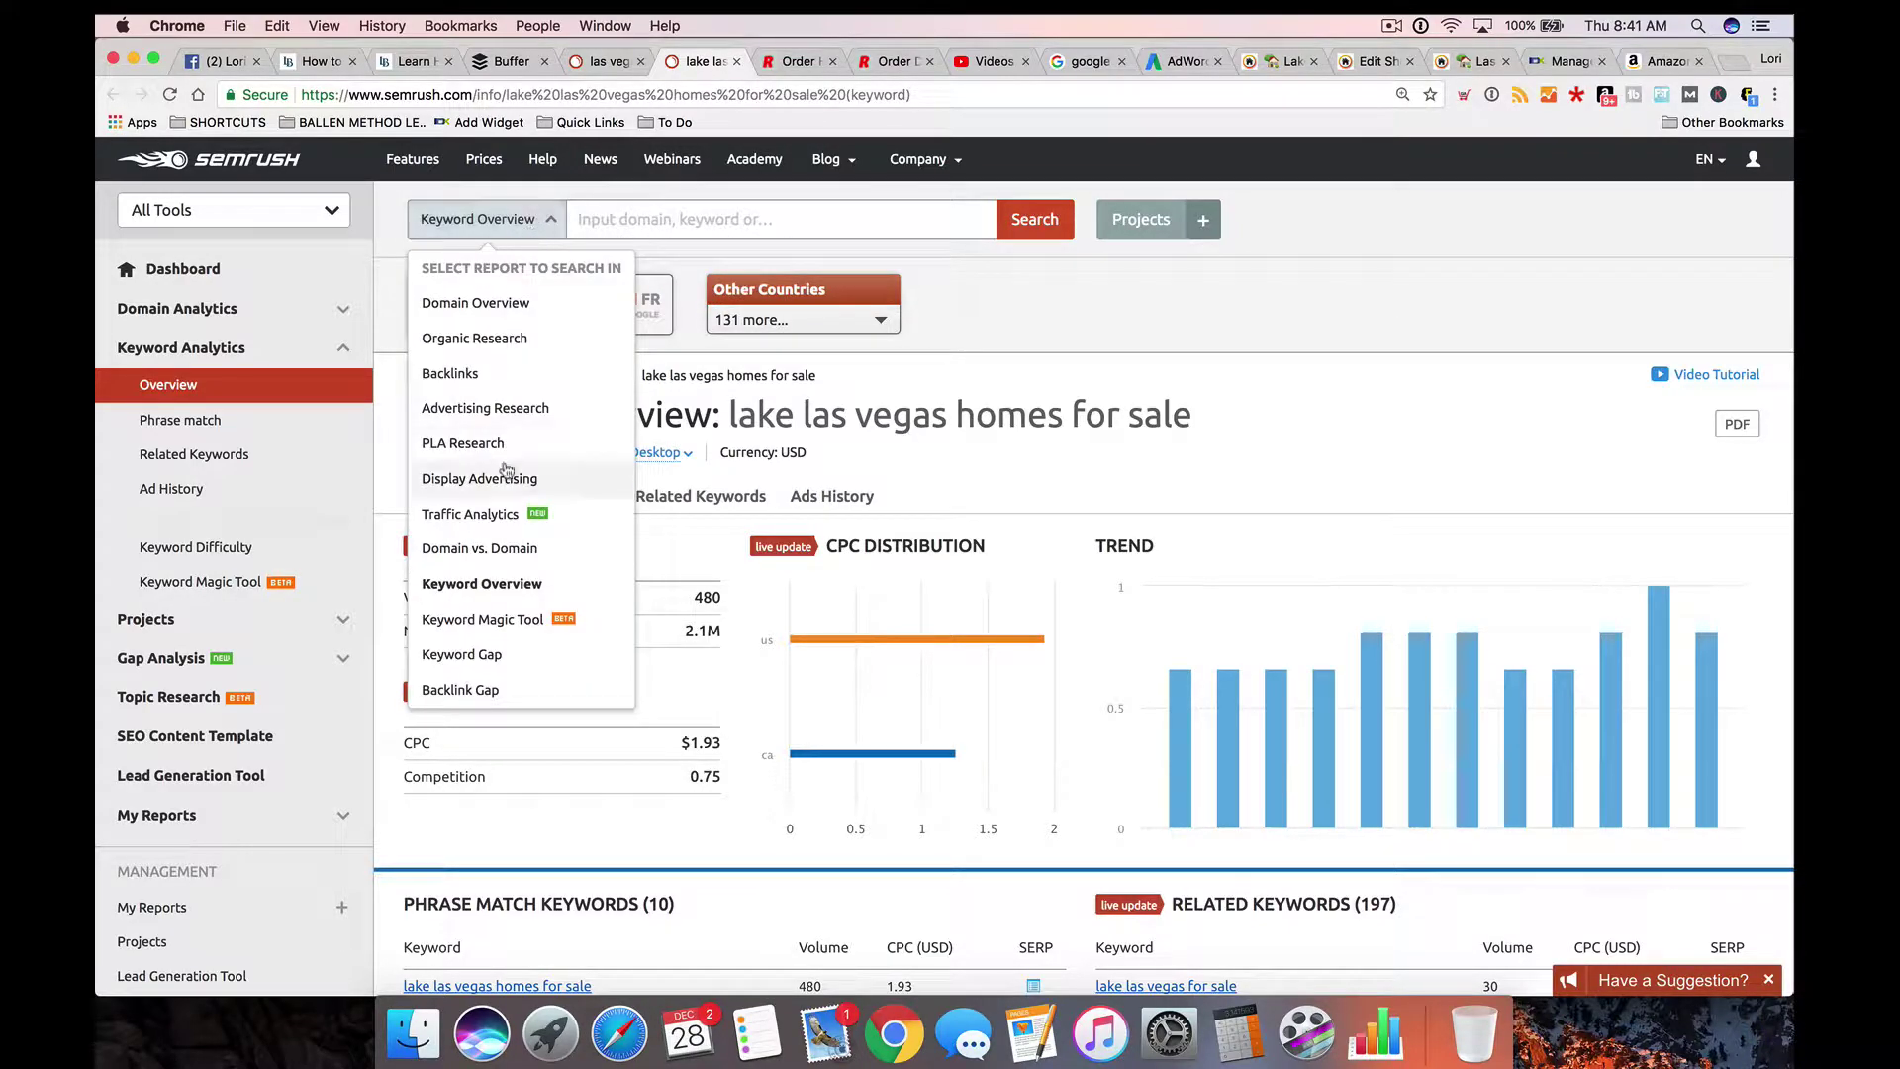
{"action": "left_click", "coordinate": [484, 407]}
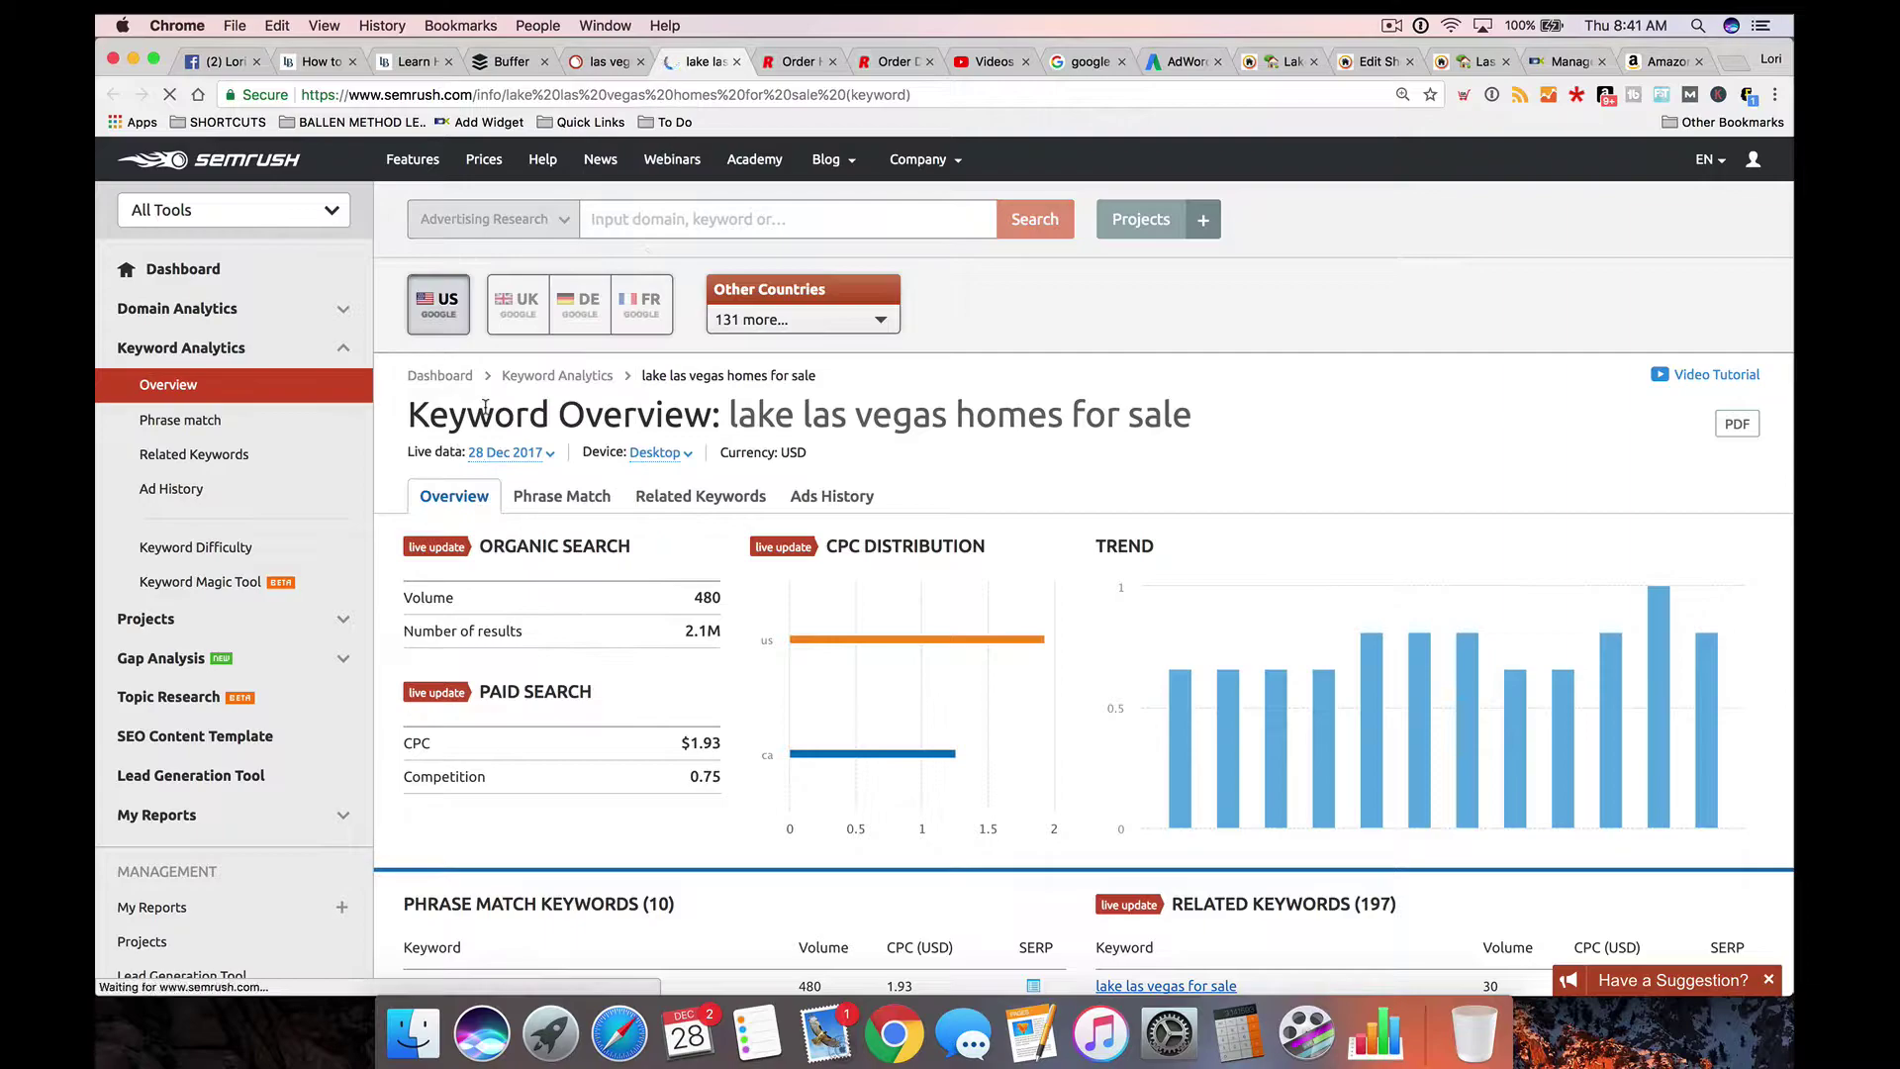
{"action": "left_click", "coordinate": [716, 224]}
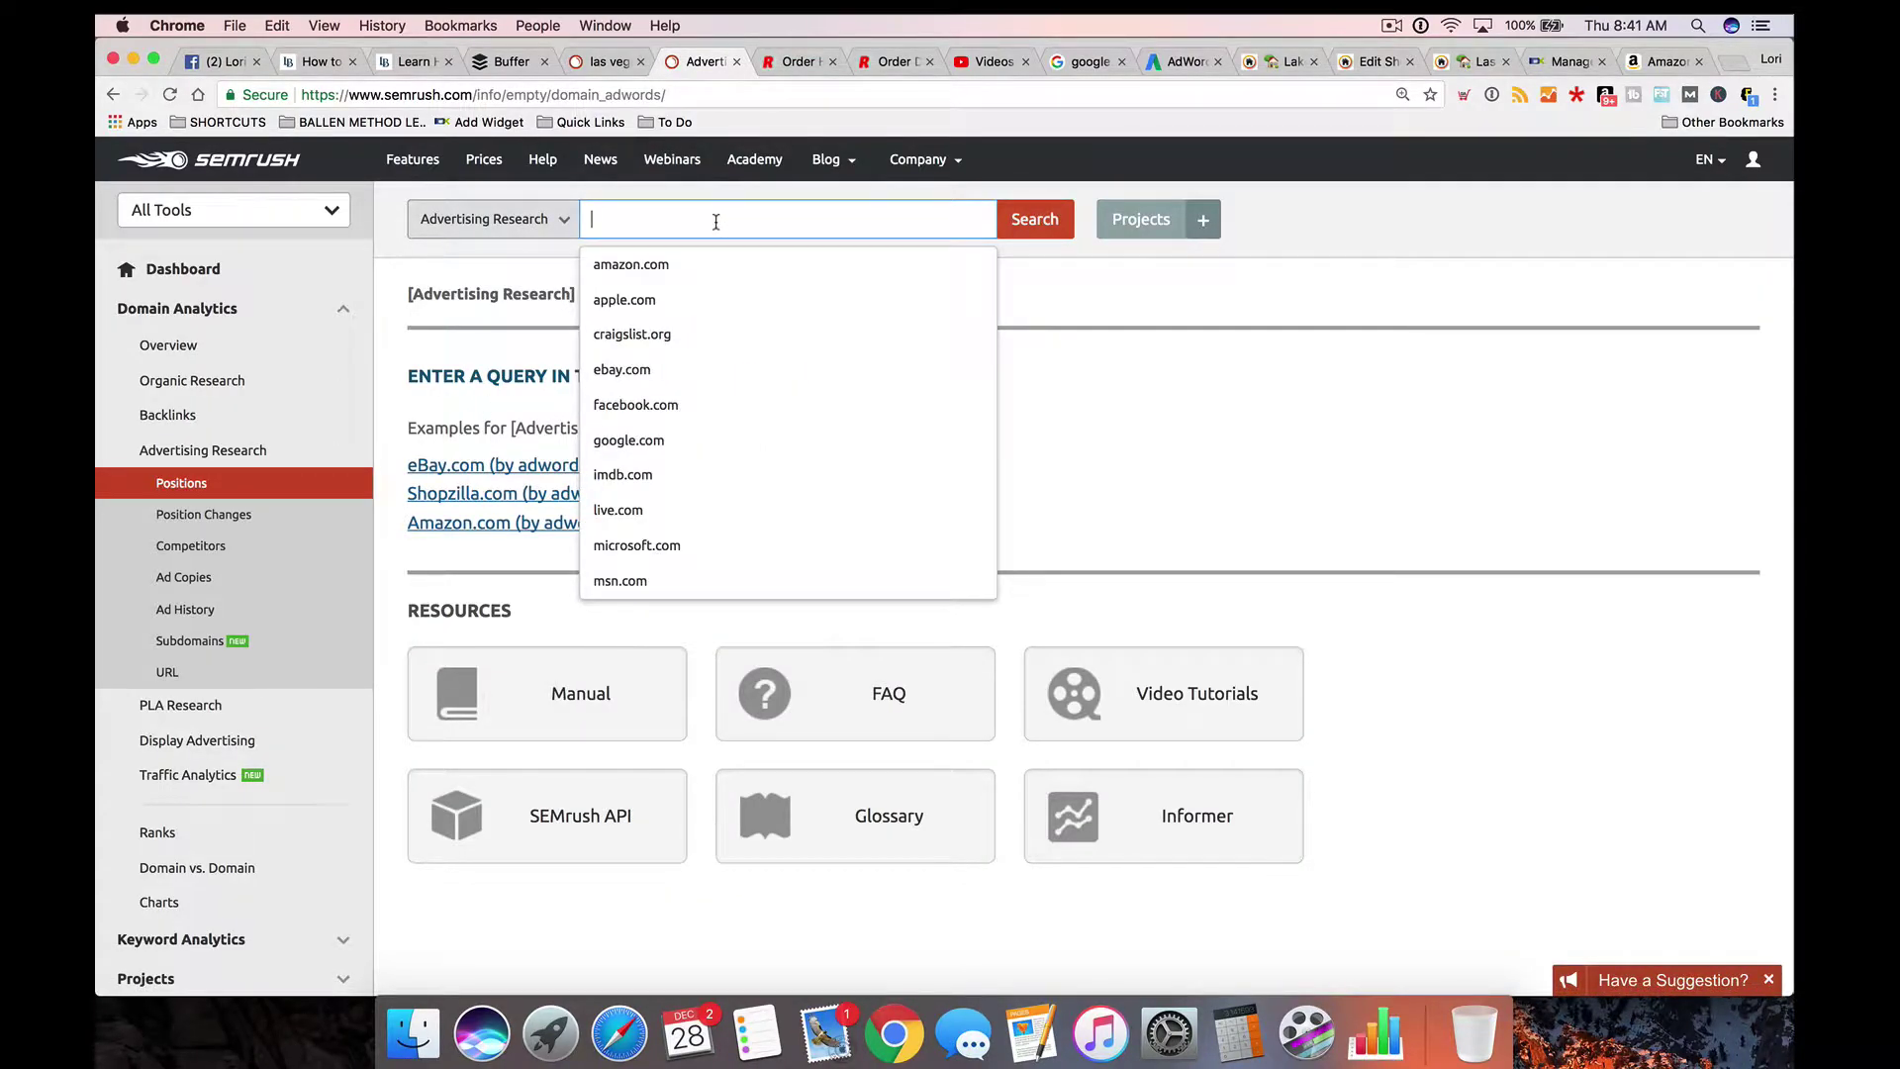
{"action": "type", "text": "las v"}
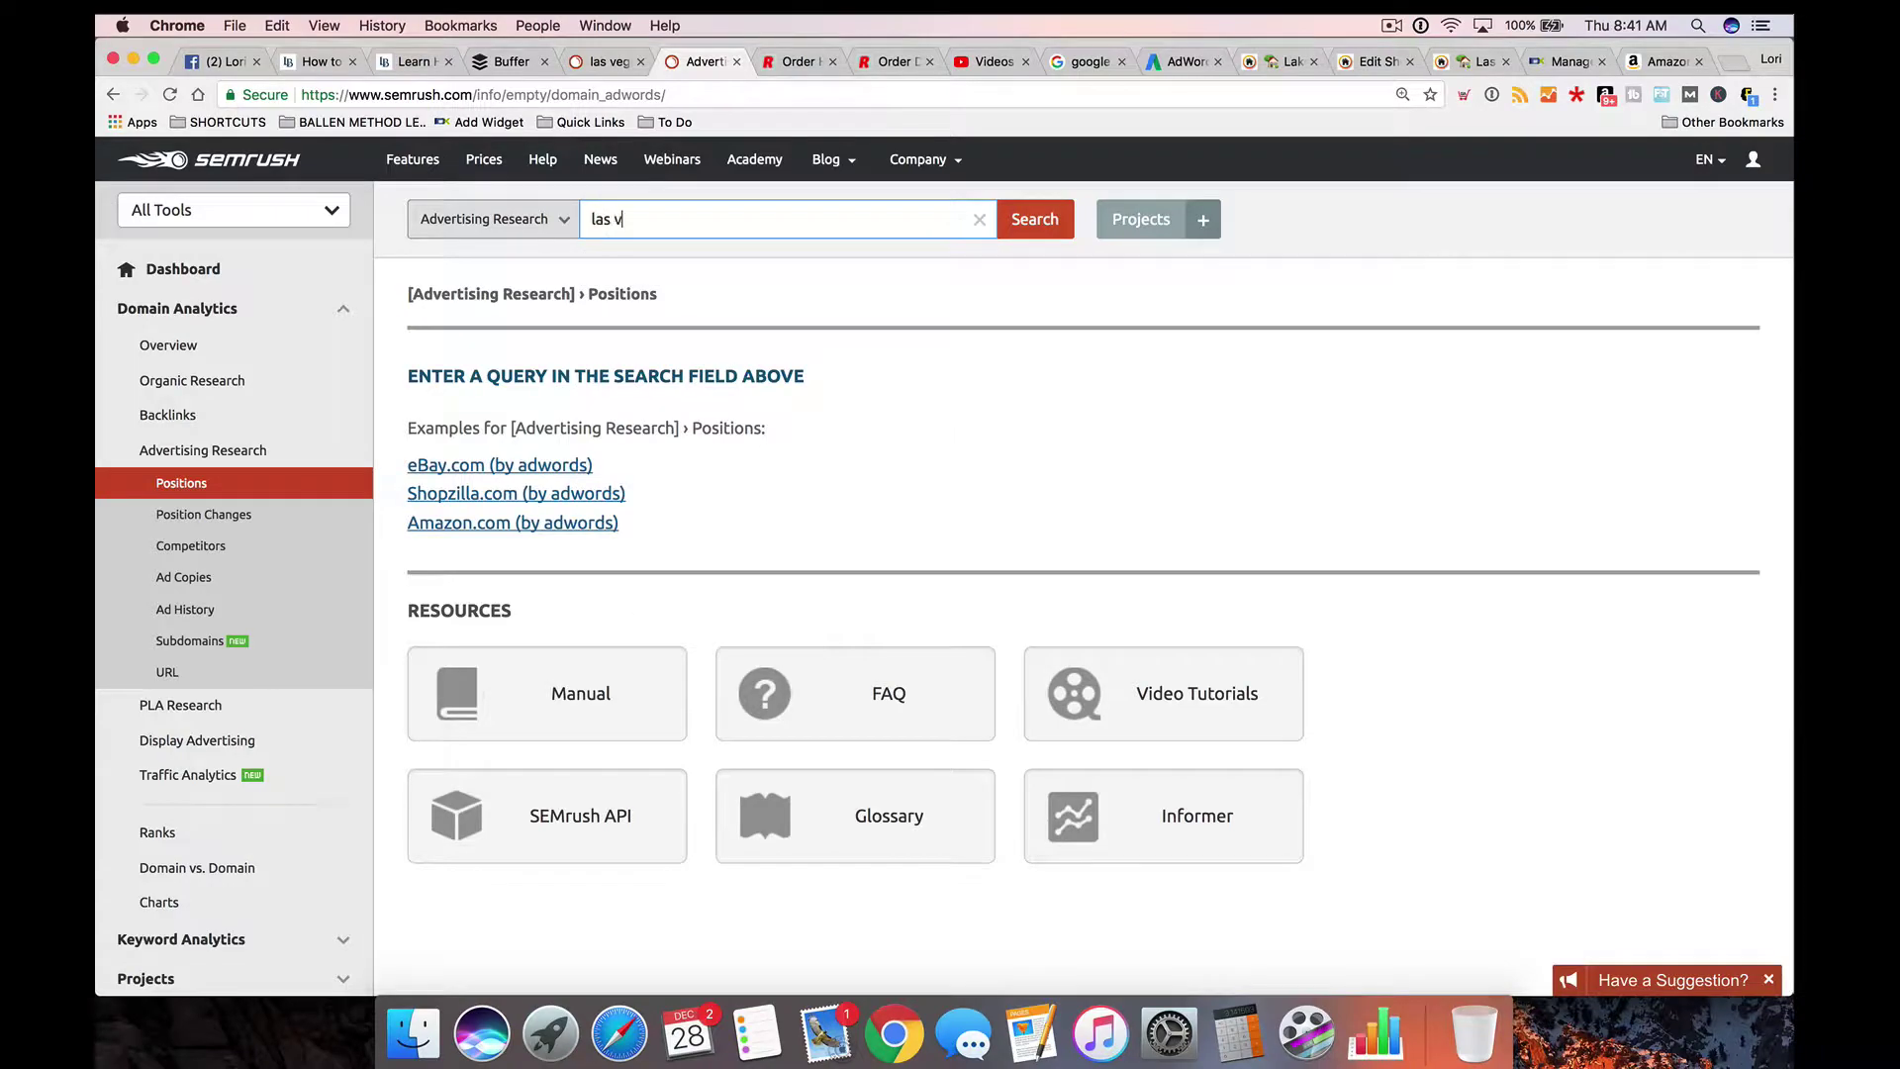
{"action": "type", "text": "egas homes"}
{"action": "key", "text": "Return"}
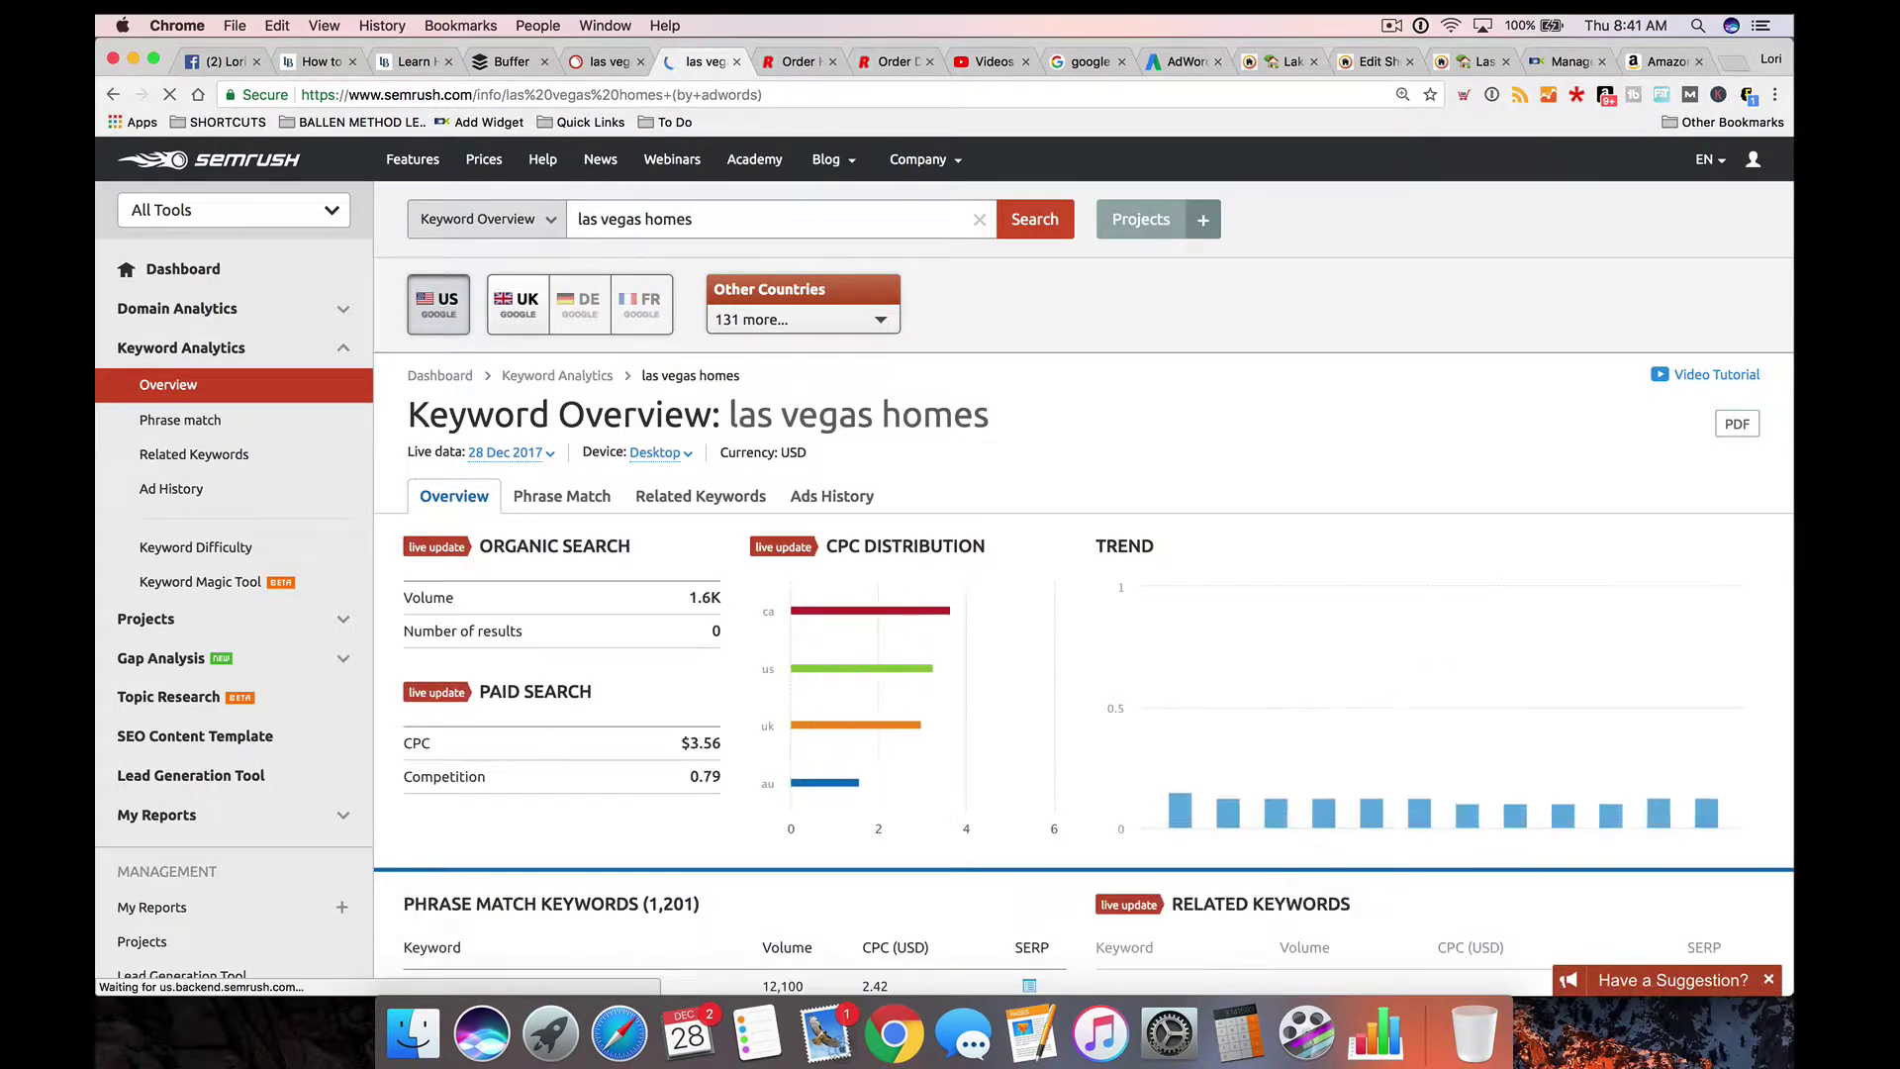
{"action": "scroll", "coordinate": [945, 524], "scroll_direction": "down", "scroll_amount": 1}
{"action": "scroll", "coordinate": [945, 564], "scroll_direction": "down", "scroll_amount": 5}
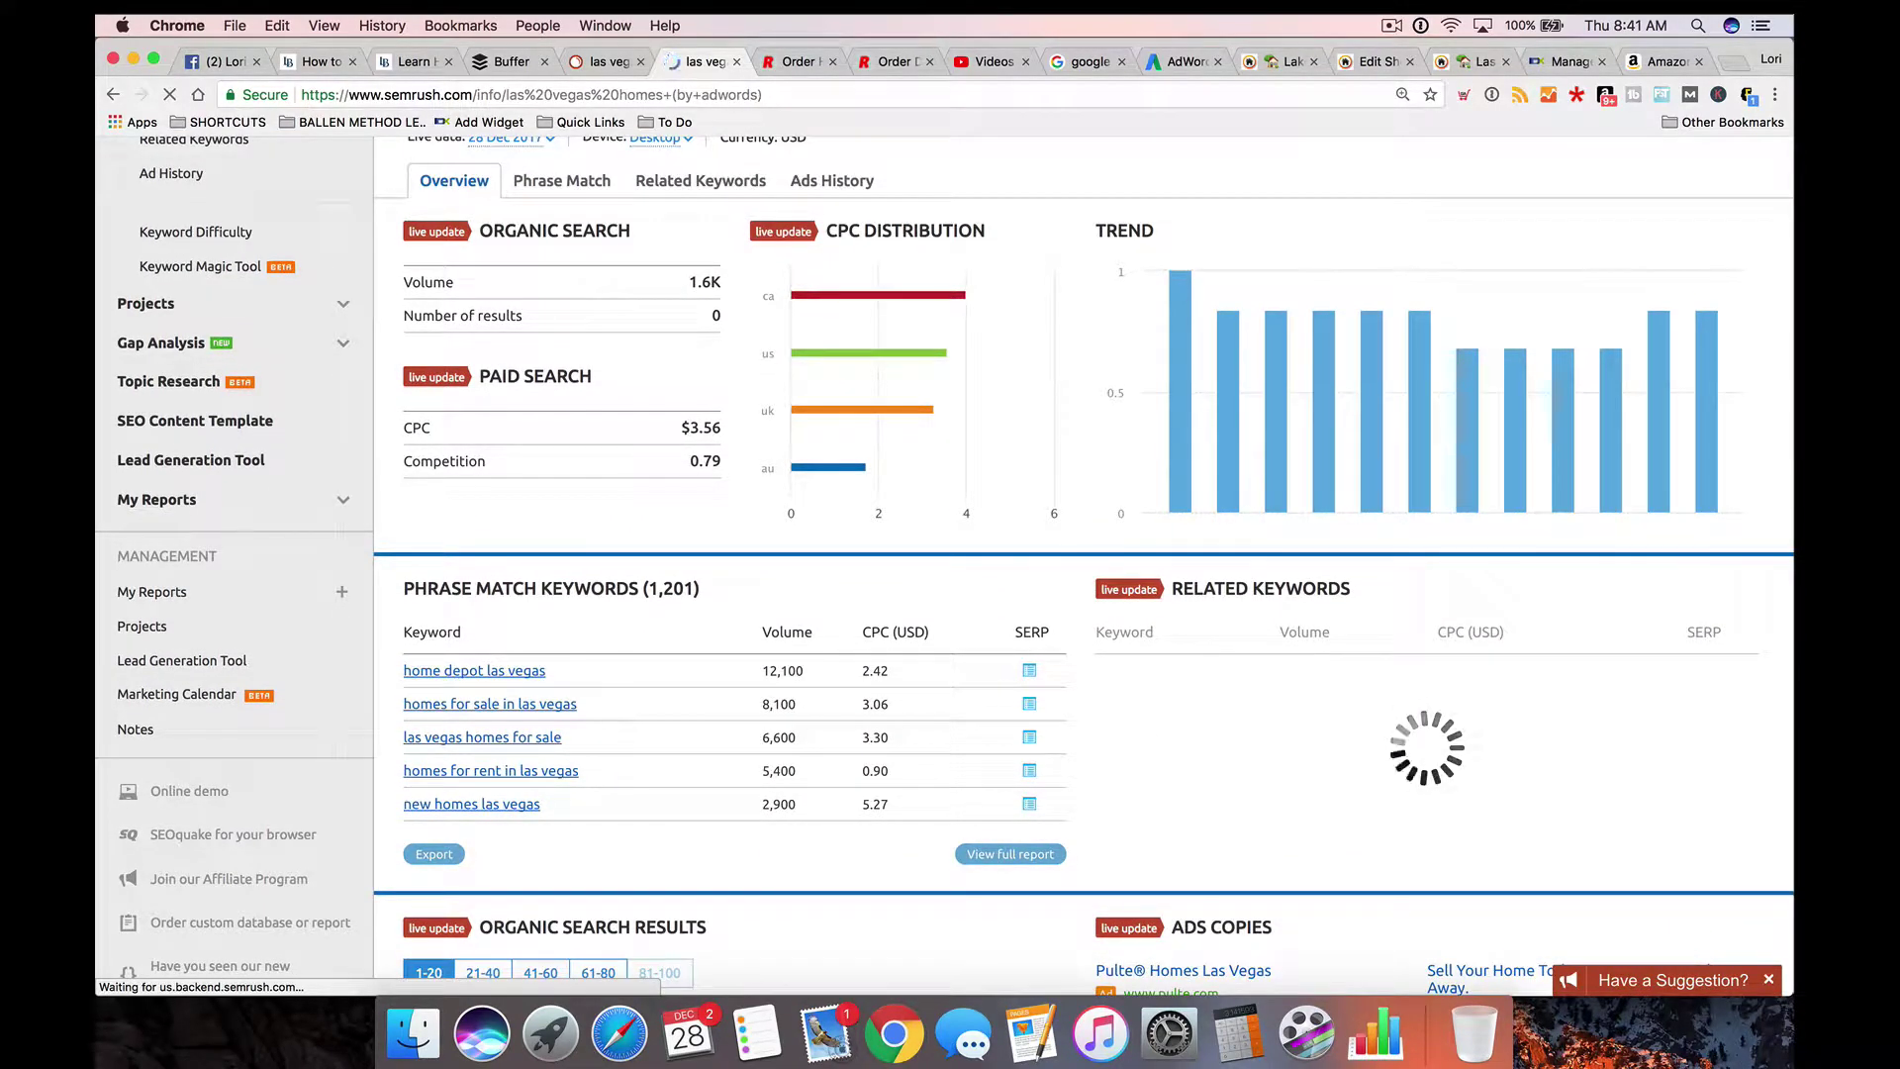
{"action": "scroll", "coordinate": [720, 227], "scroll_direction": "up", "scroll_amount": 1}
{"action": "scroll", "coordinate": [719, 227], "scroll_direction": "up", "scroll_amount": 1}
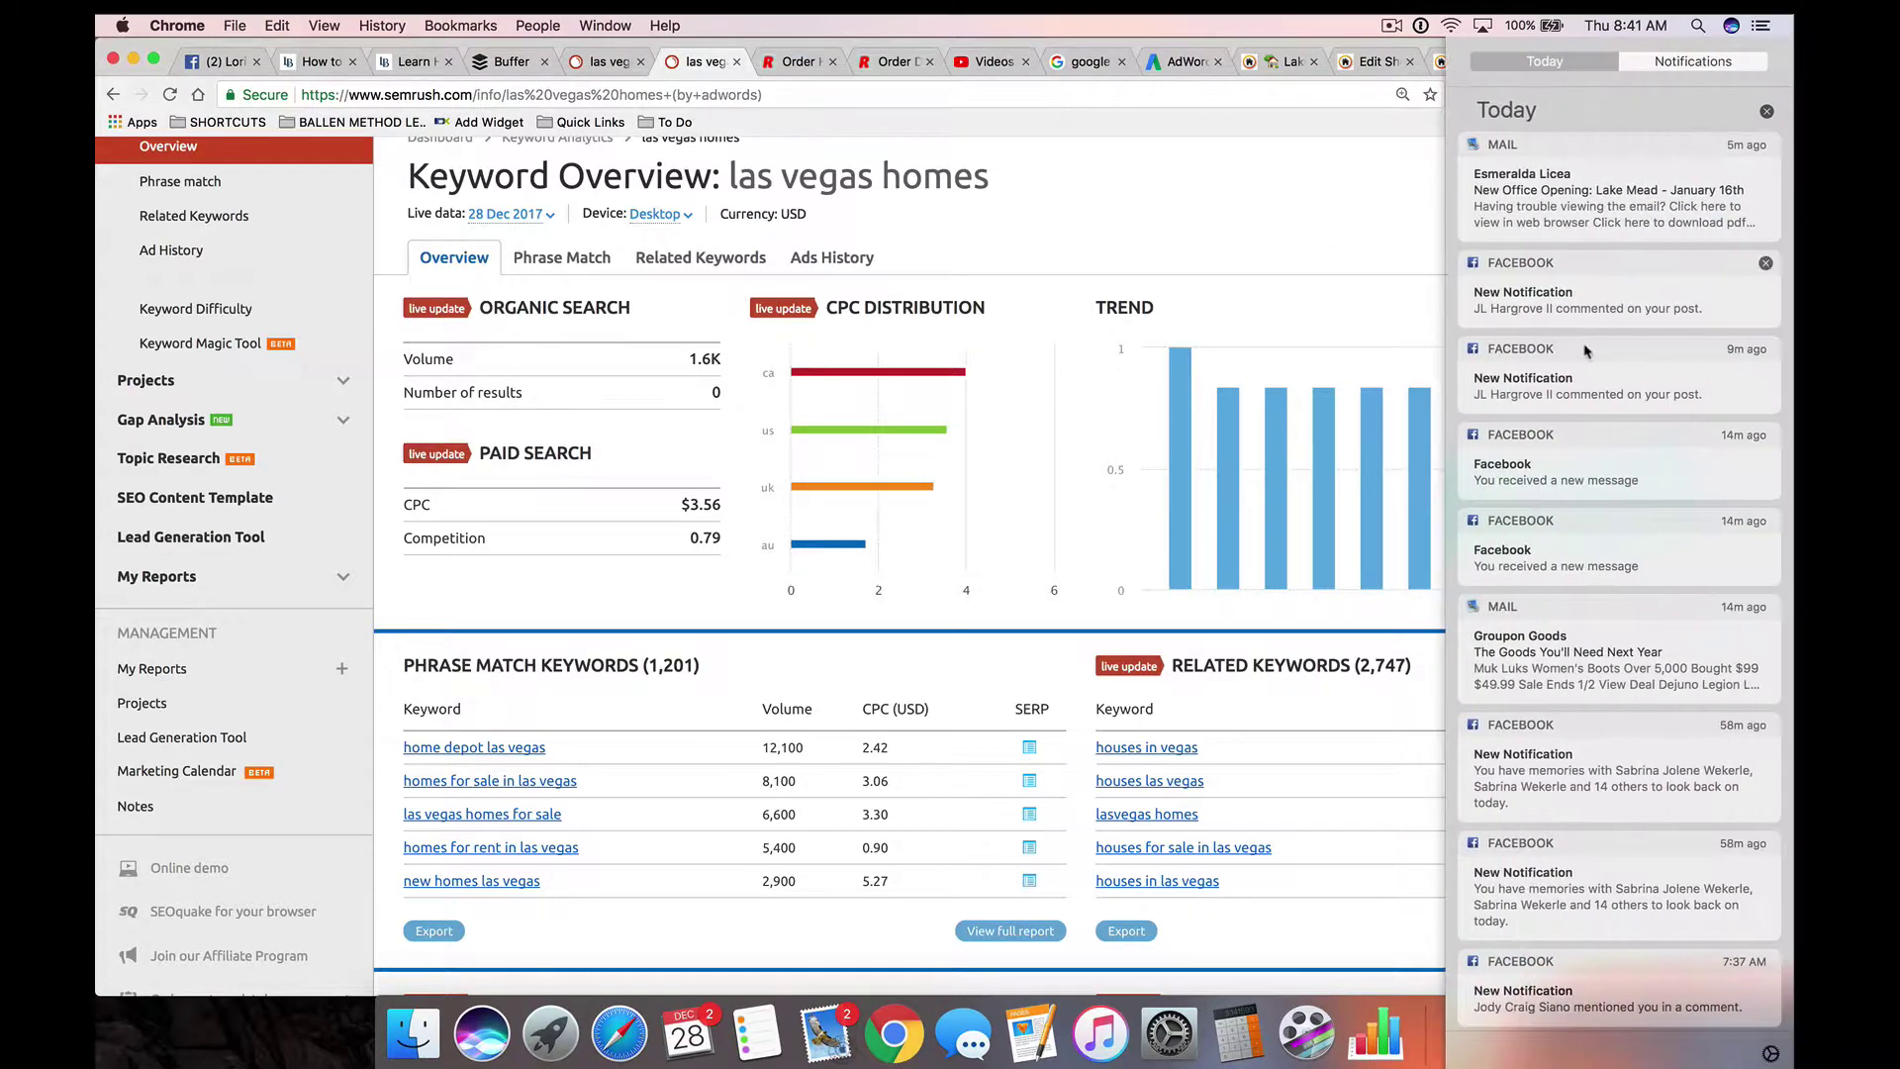
Step: Turn on Do Not Disturb for the computer's notifications and return to the keyword report
{"action": "left_click", "coordinate": [1744, 163]}
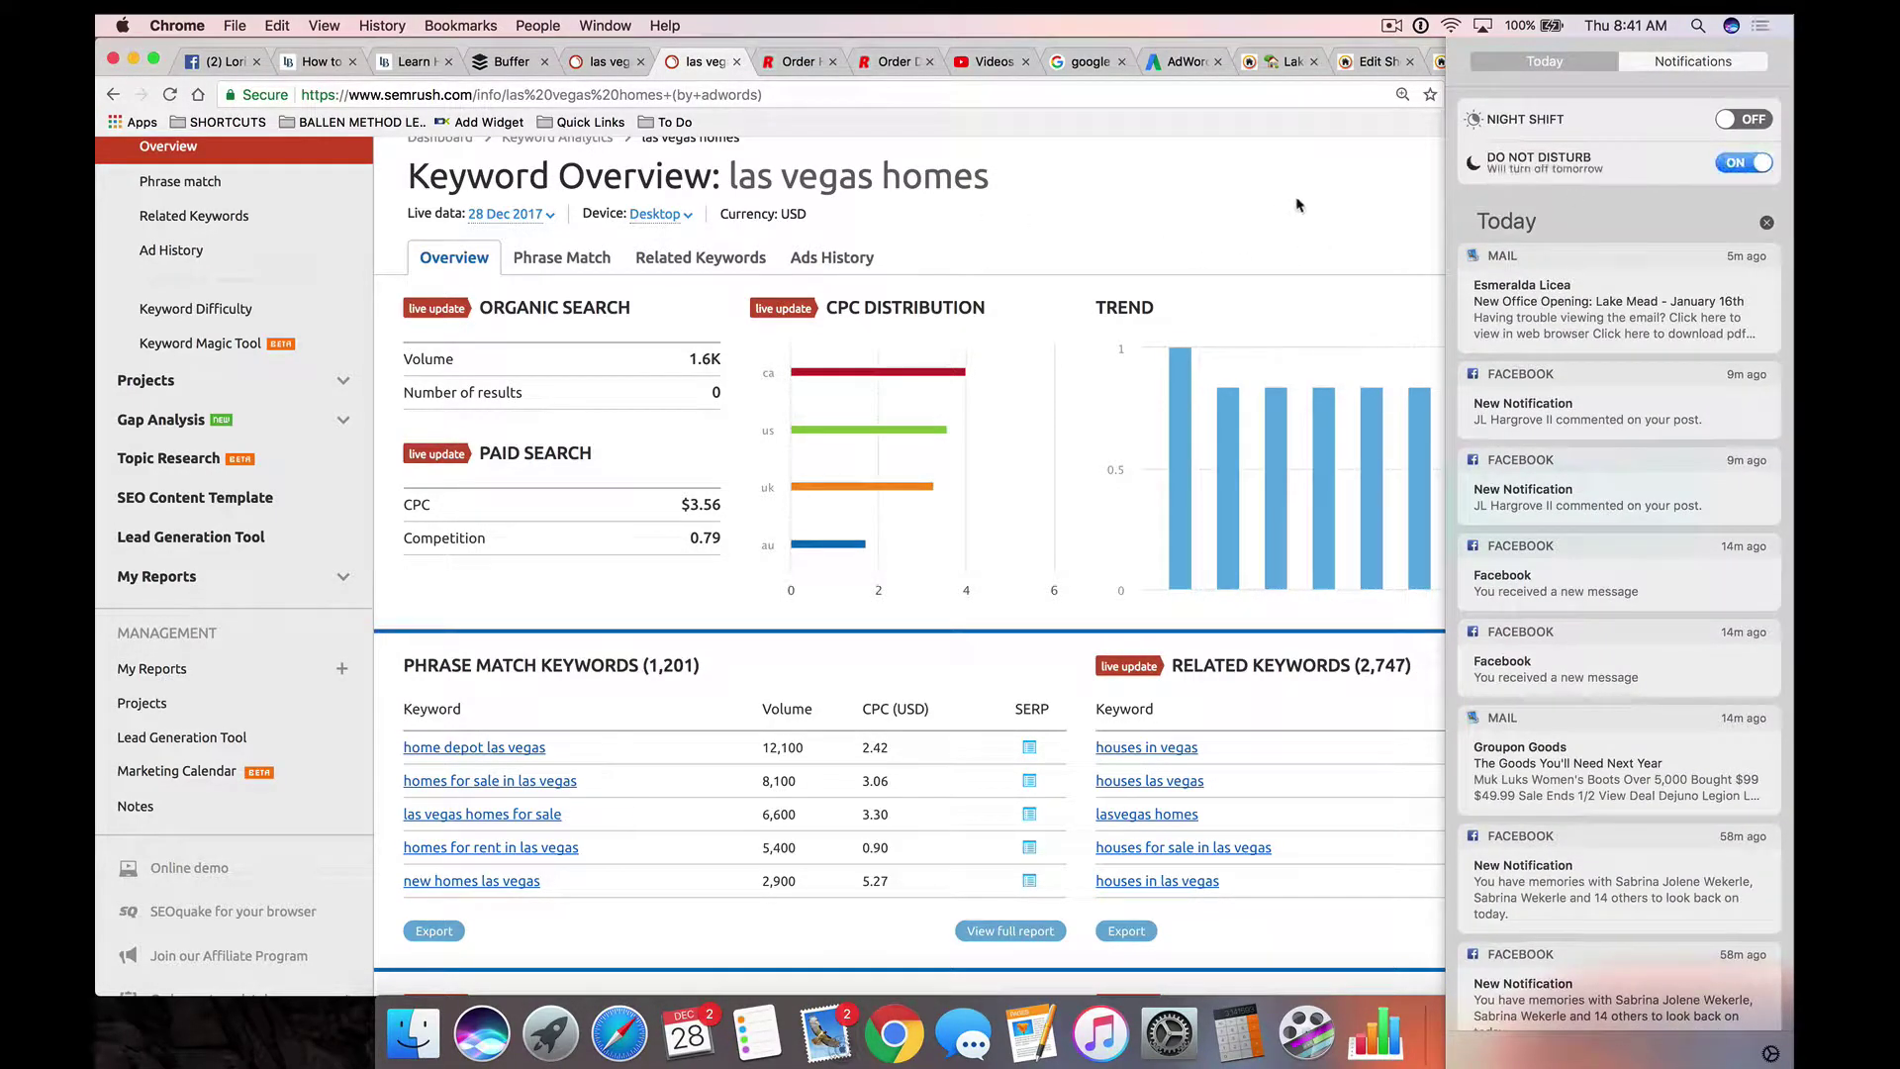
{"action": "left_click", "coordinate": [718, 512]}
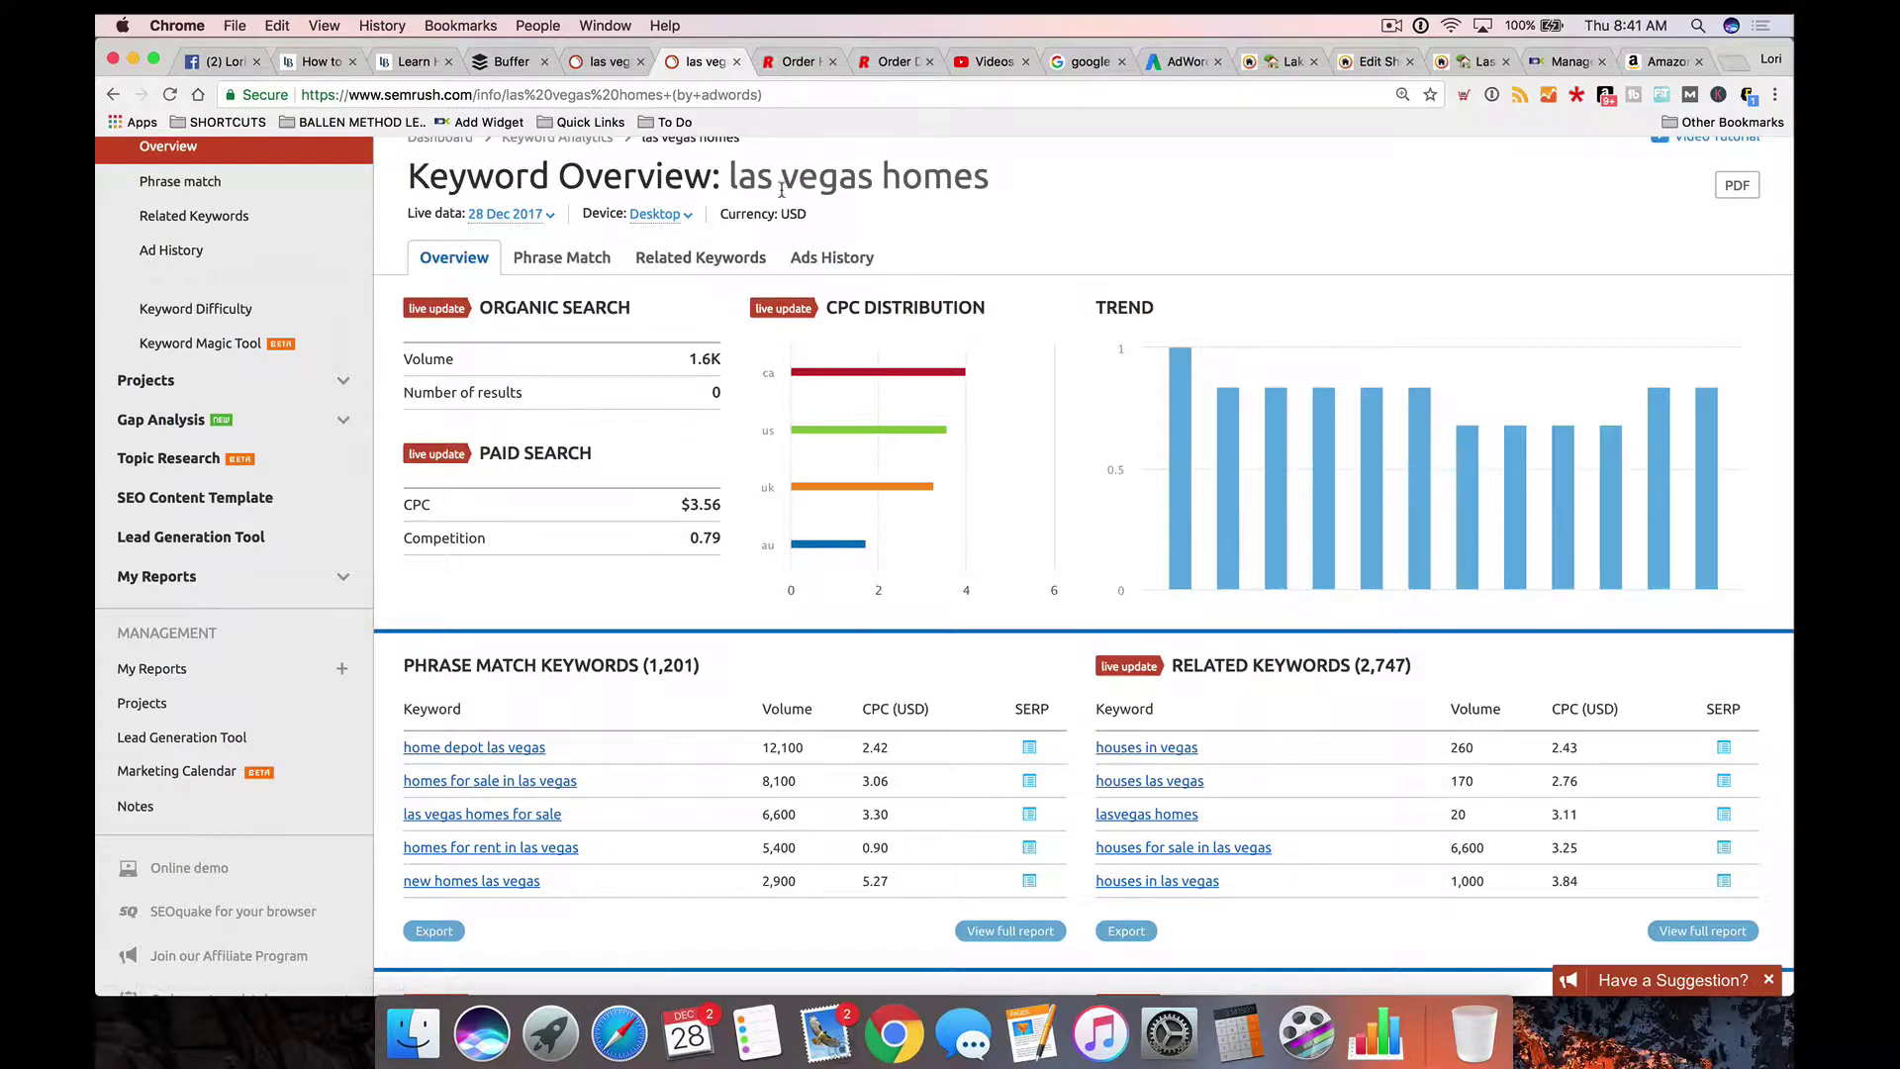
Step: Open the full phrase match keywords report for "las vegas homes" in a new tab and switch to it
{"action": "left_click_drag", "start_coordinate": [732, 178], "coordinate": [404, 180]}
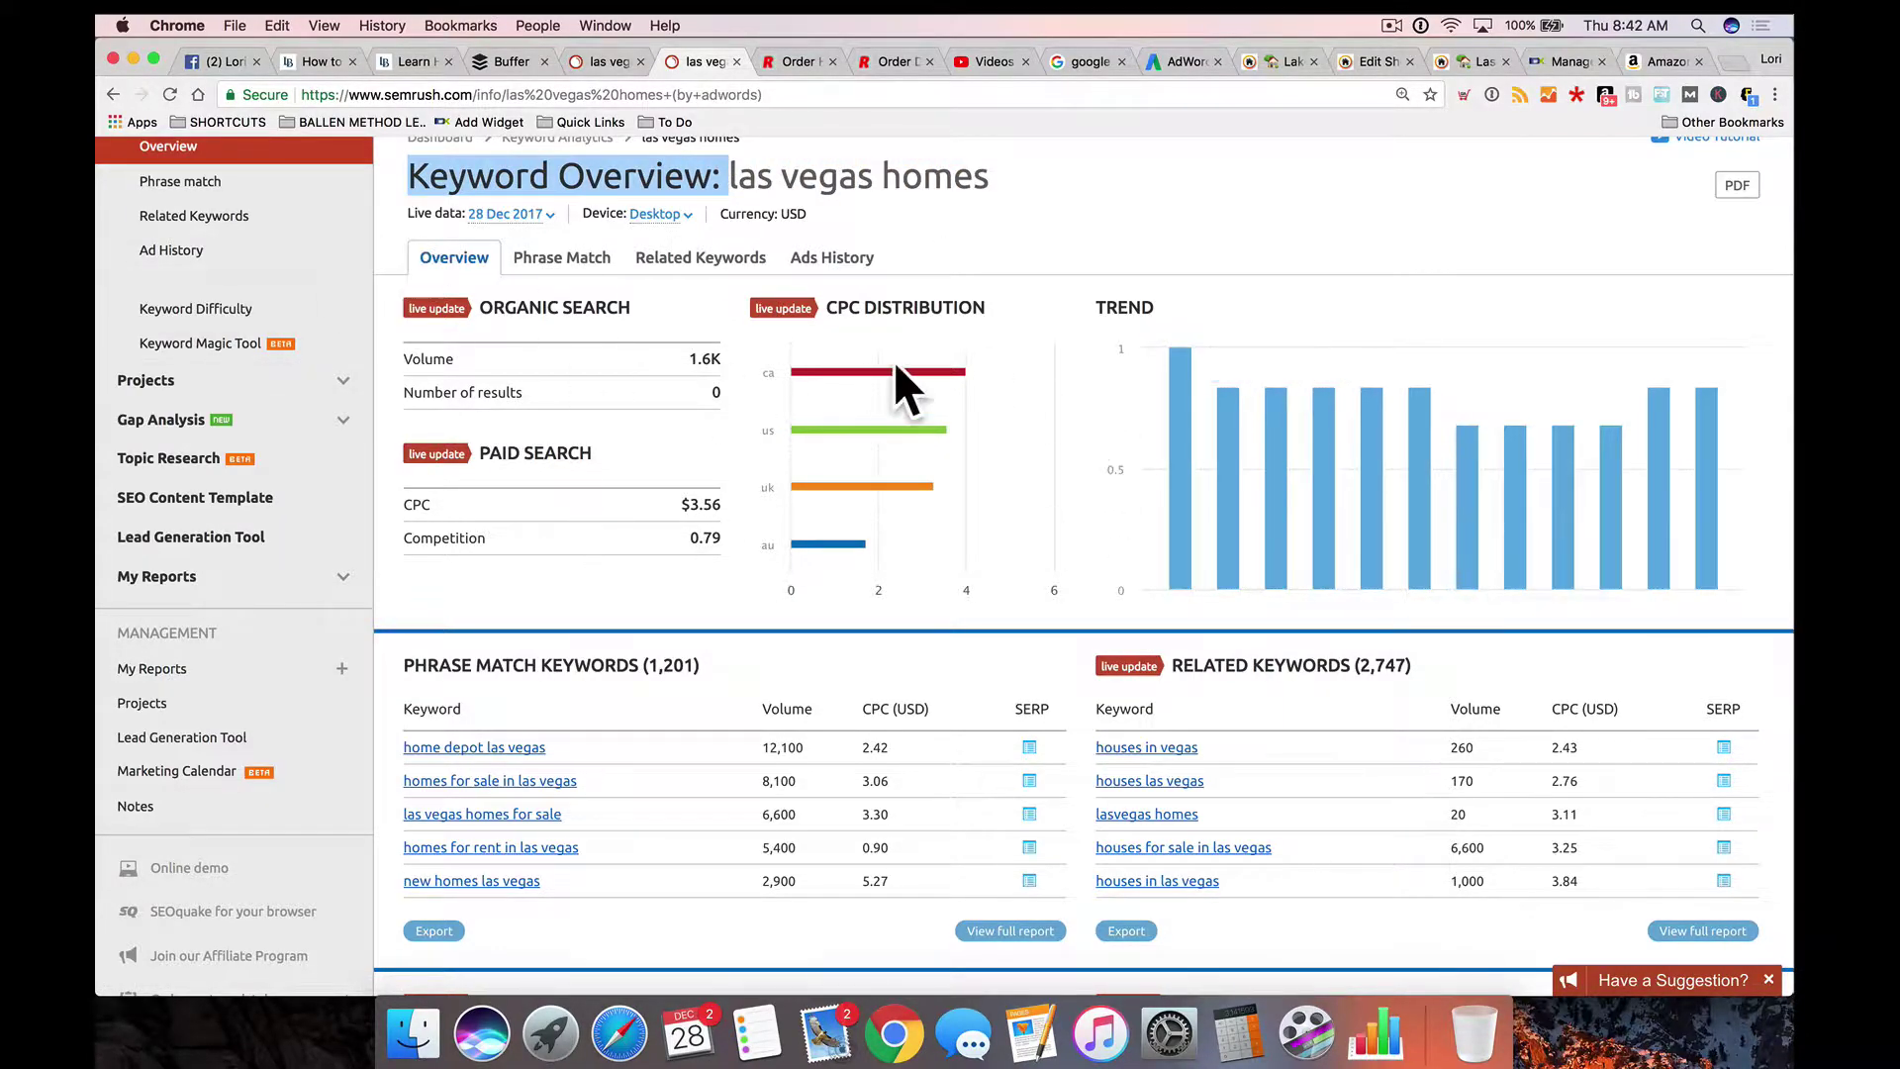
{"action": "scroll", "coordinate": [737, 411], "scroll_direction": "down", "scroll_amount": 5}
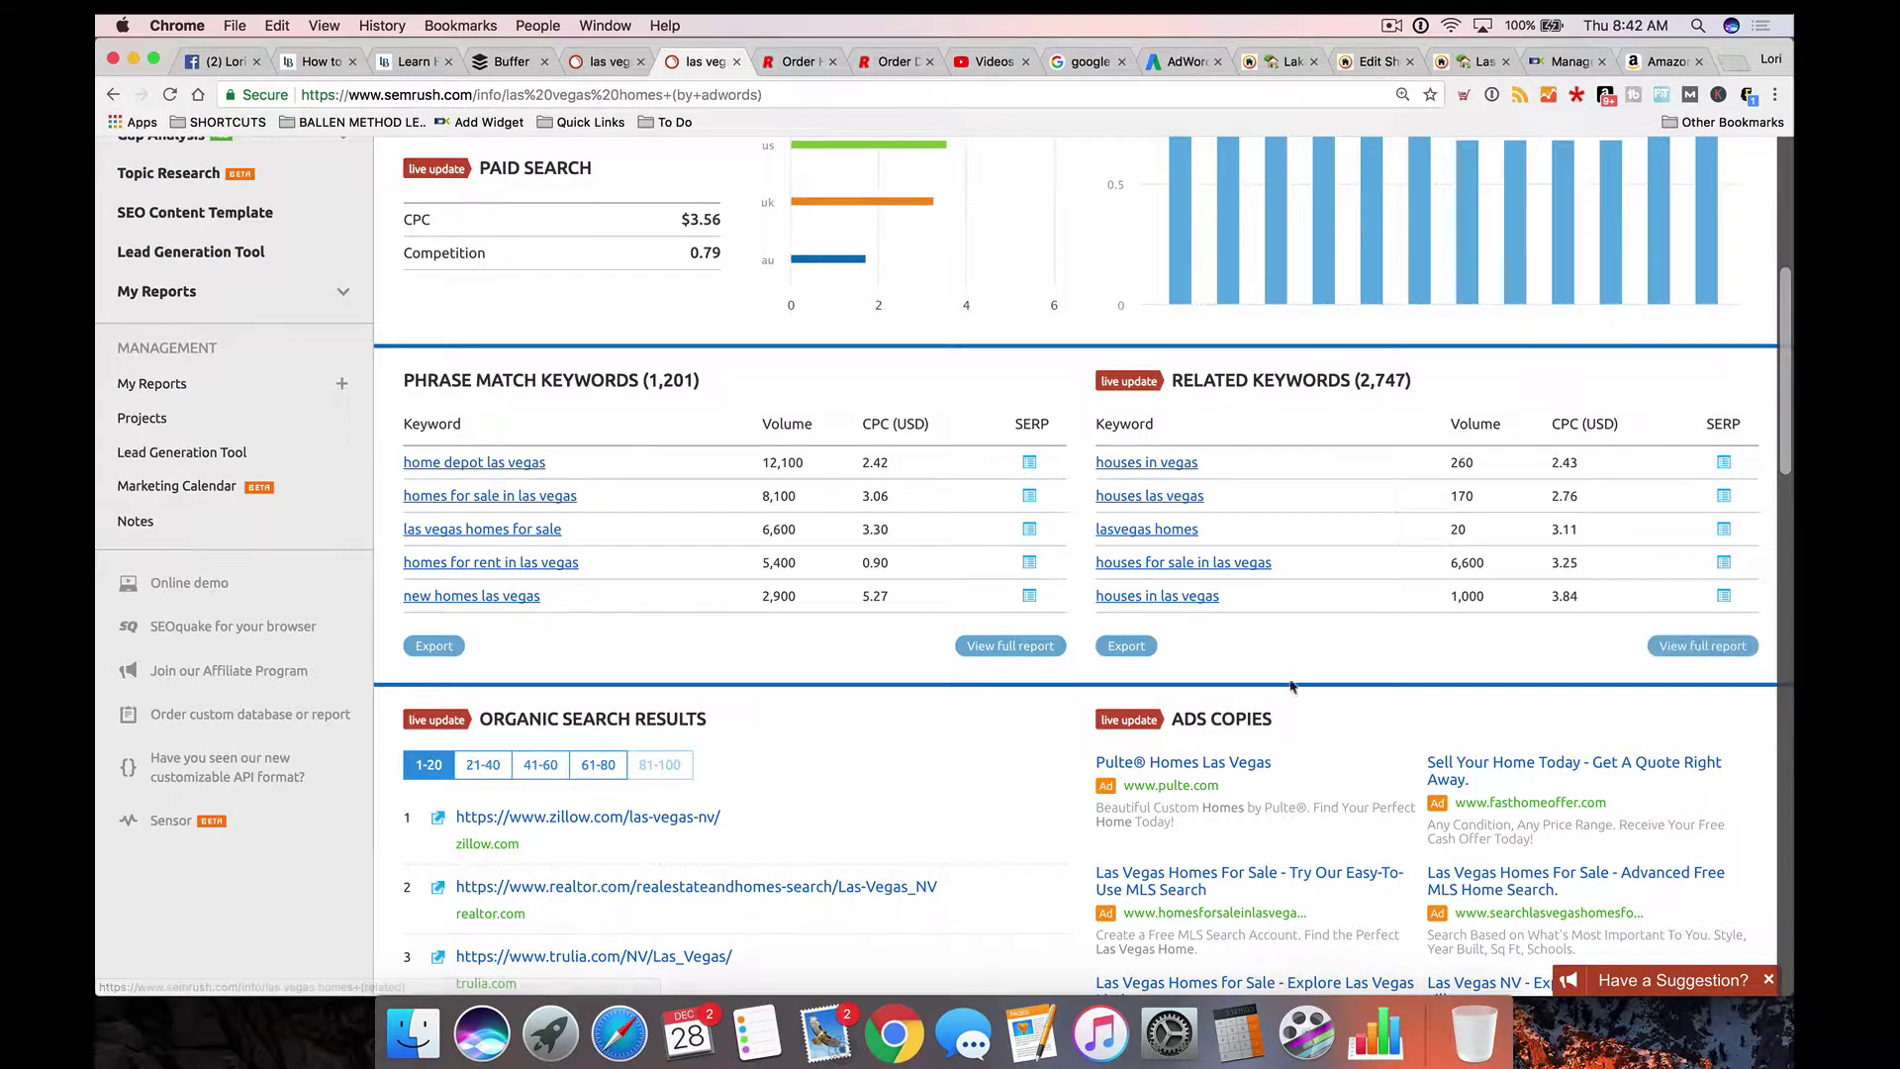
{"action": "right_click", "coordinate": [1000, 651]}
{"action": "left_click", "coordinate": [1029, 662]}
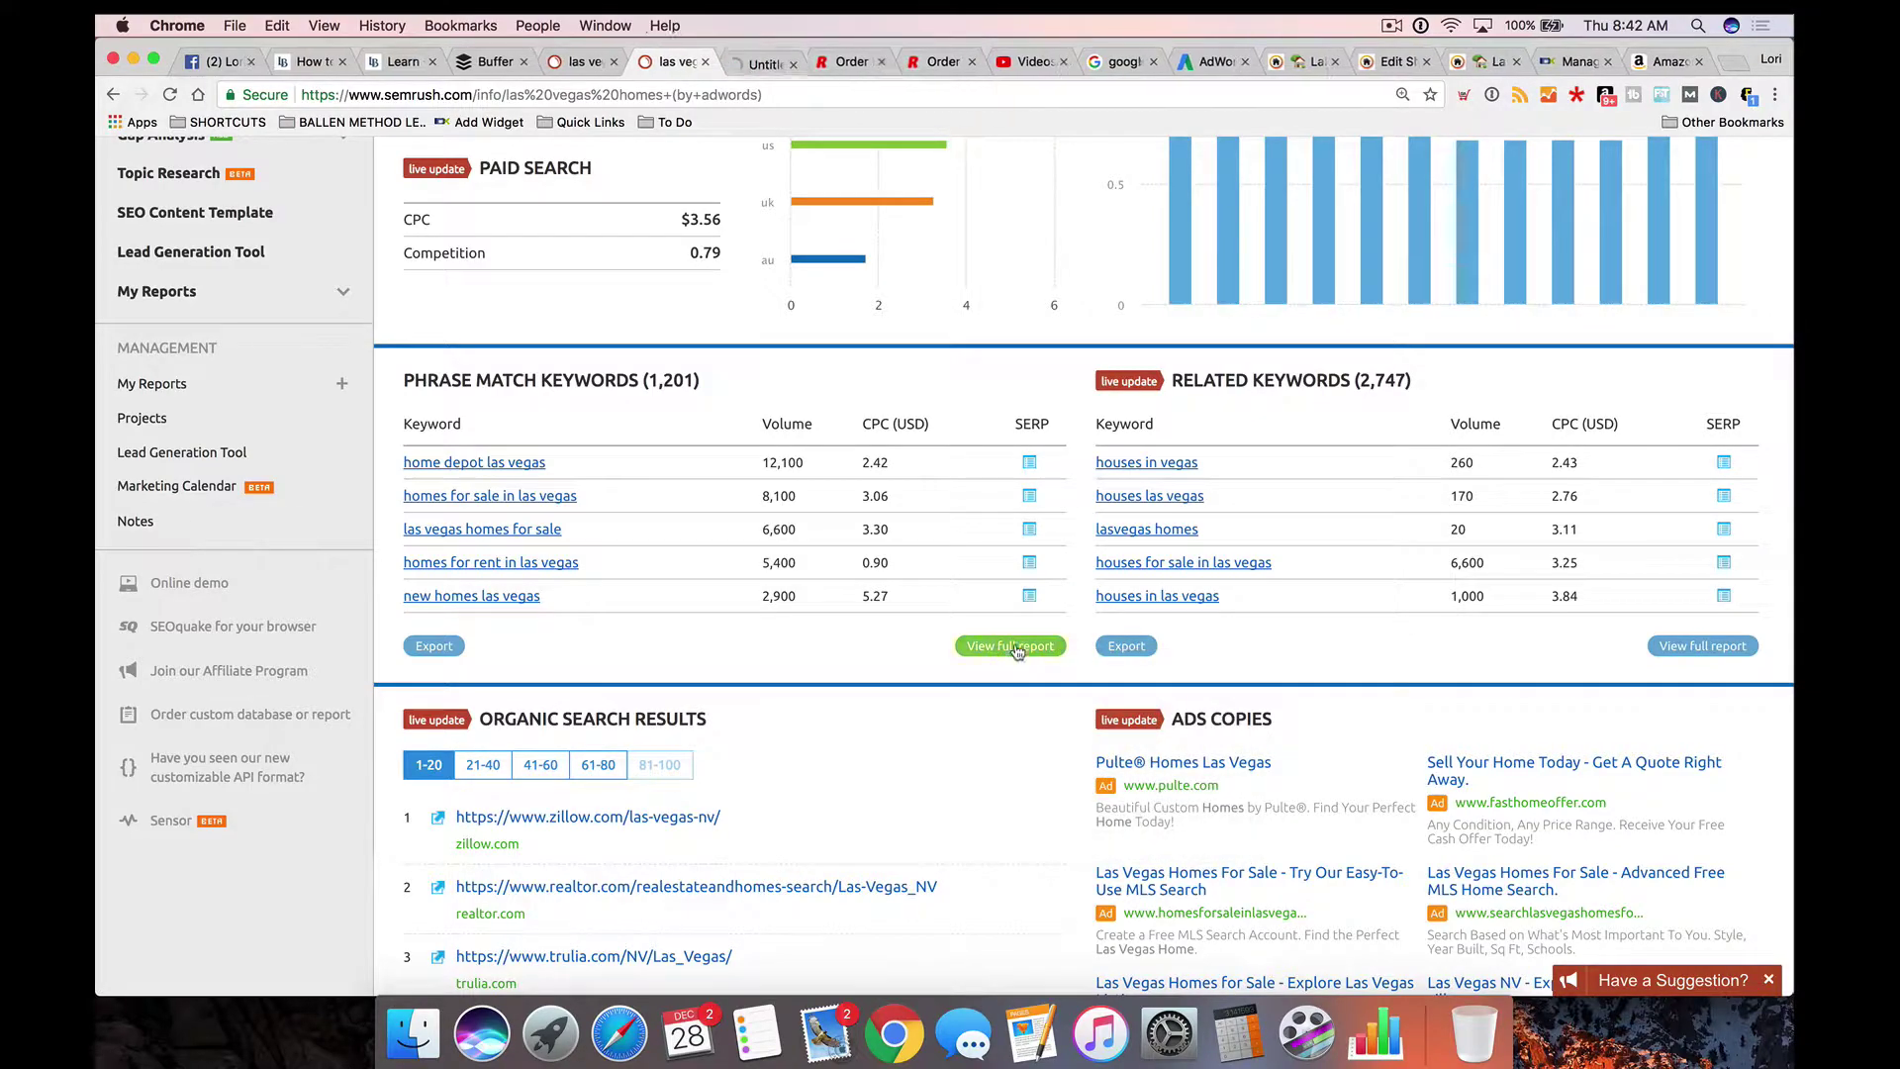
{"action": "left_click", "coordinate": [764, 63]}
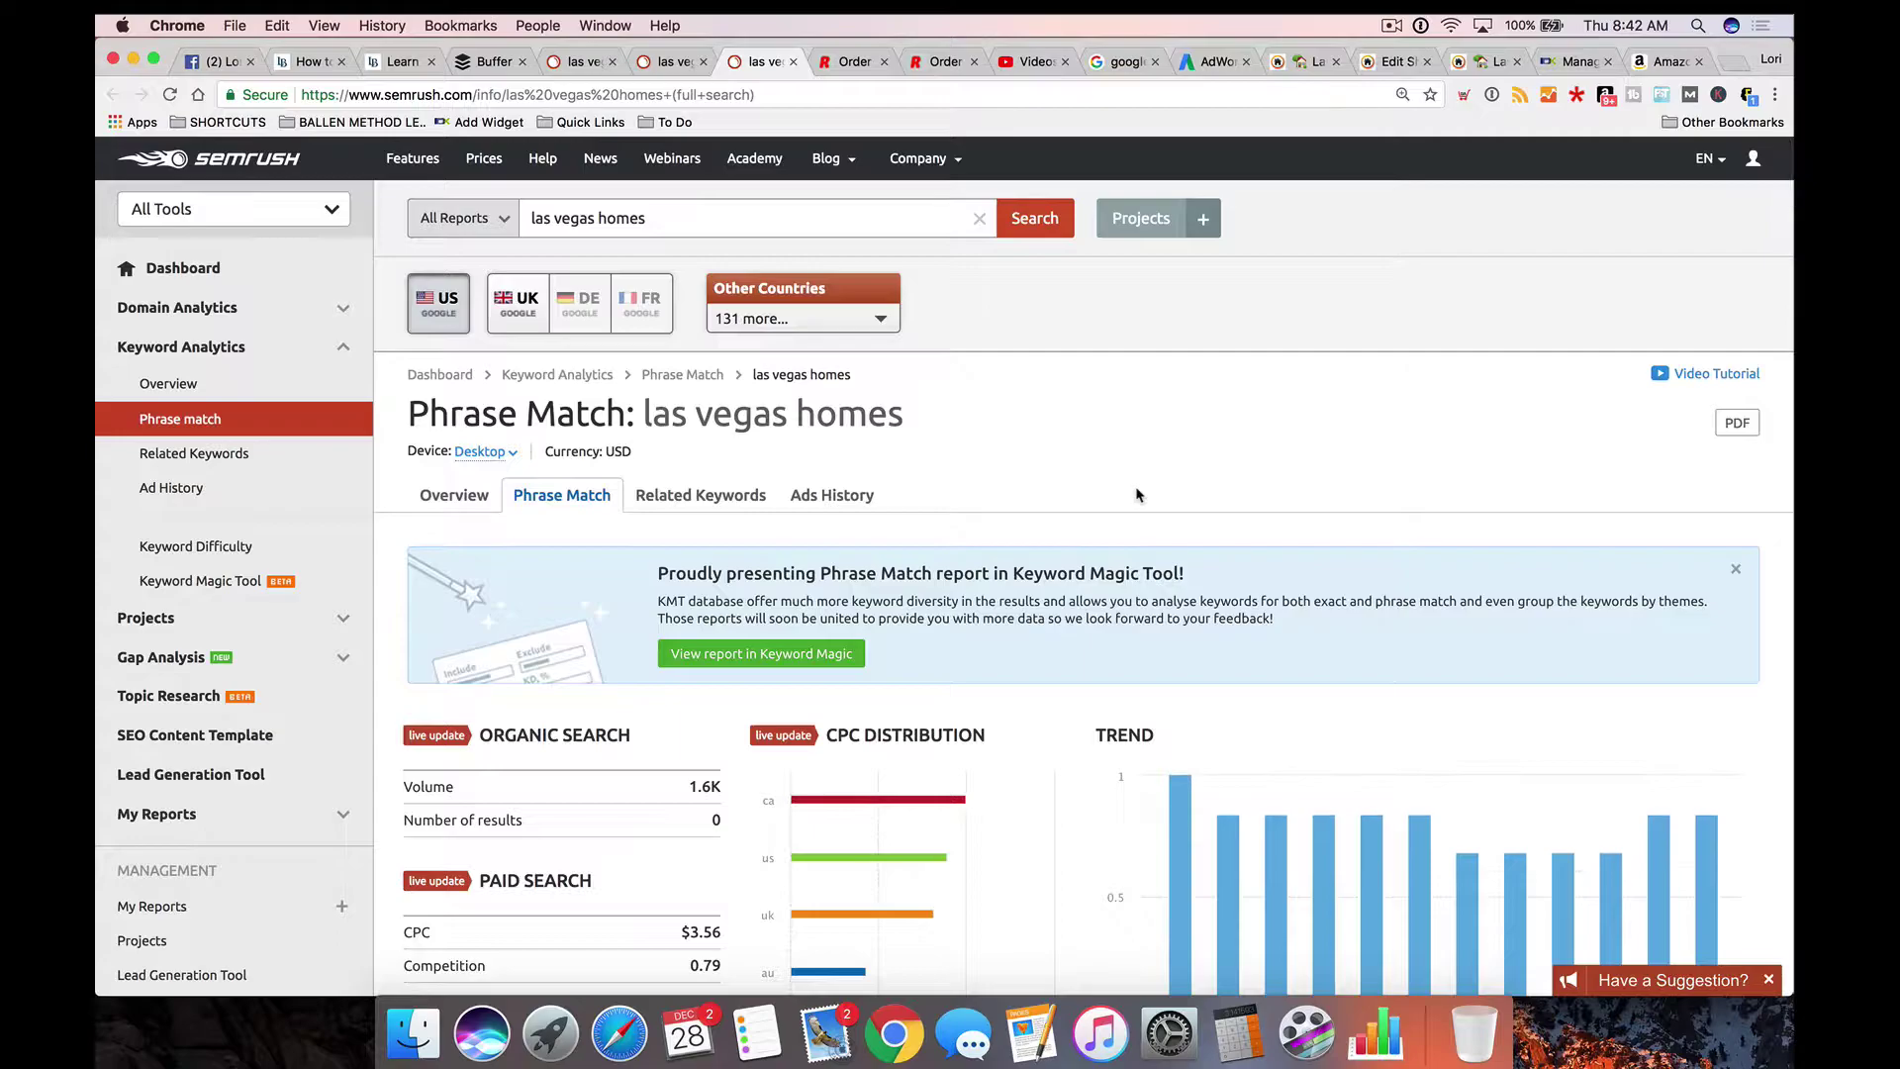
Step: Filter the phrase match report to include only keywords with a CPC less than 1.90
{"action": "scroll", "coordinate": [1136, 495], "scroll_direction": "down", "scroll_amount": 5}
{"action": "scroll", "coordinate": [1136, 494], "scroll_direction": "down", "scroll_amount": 5}
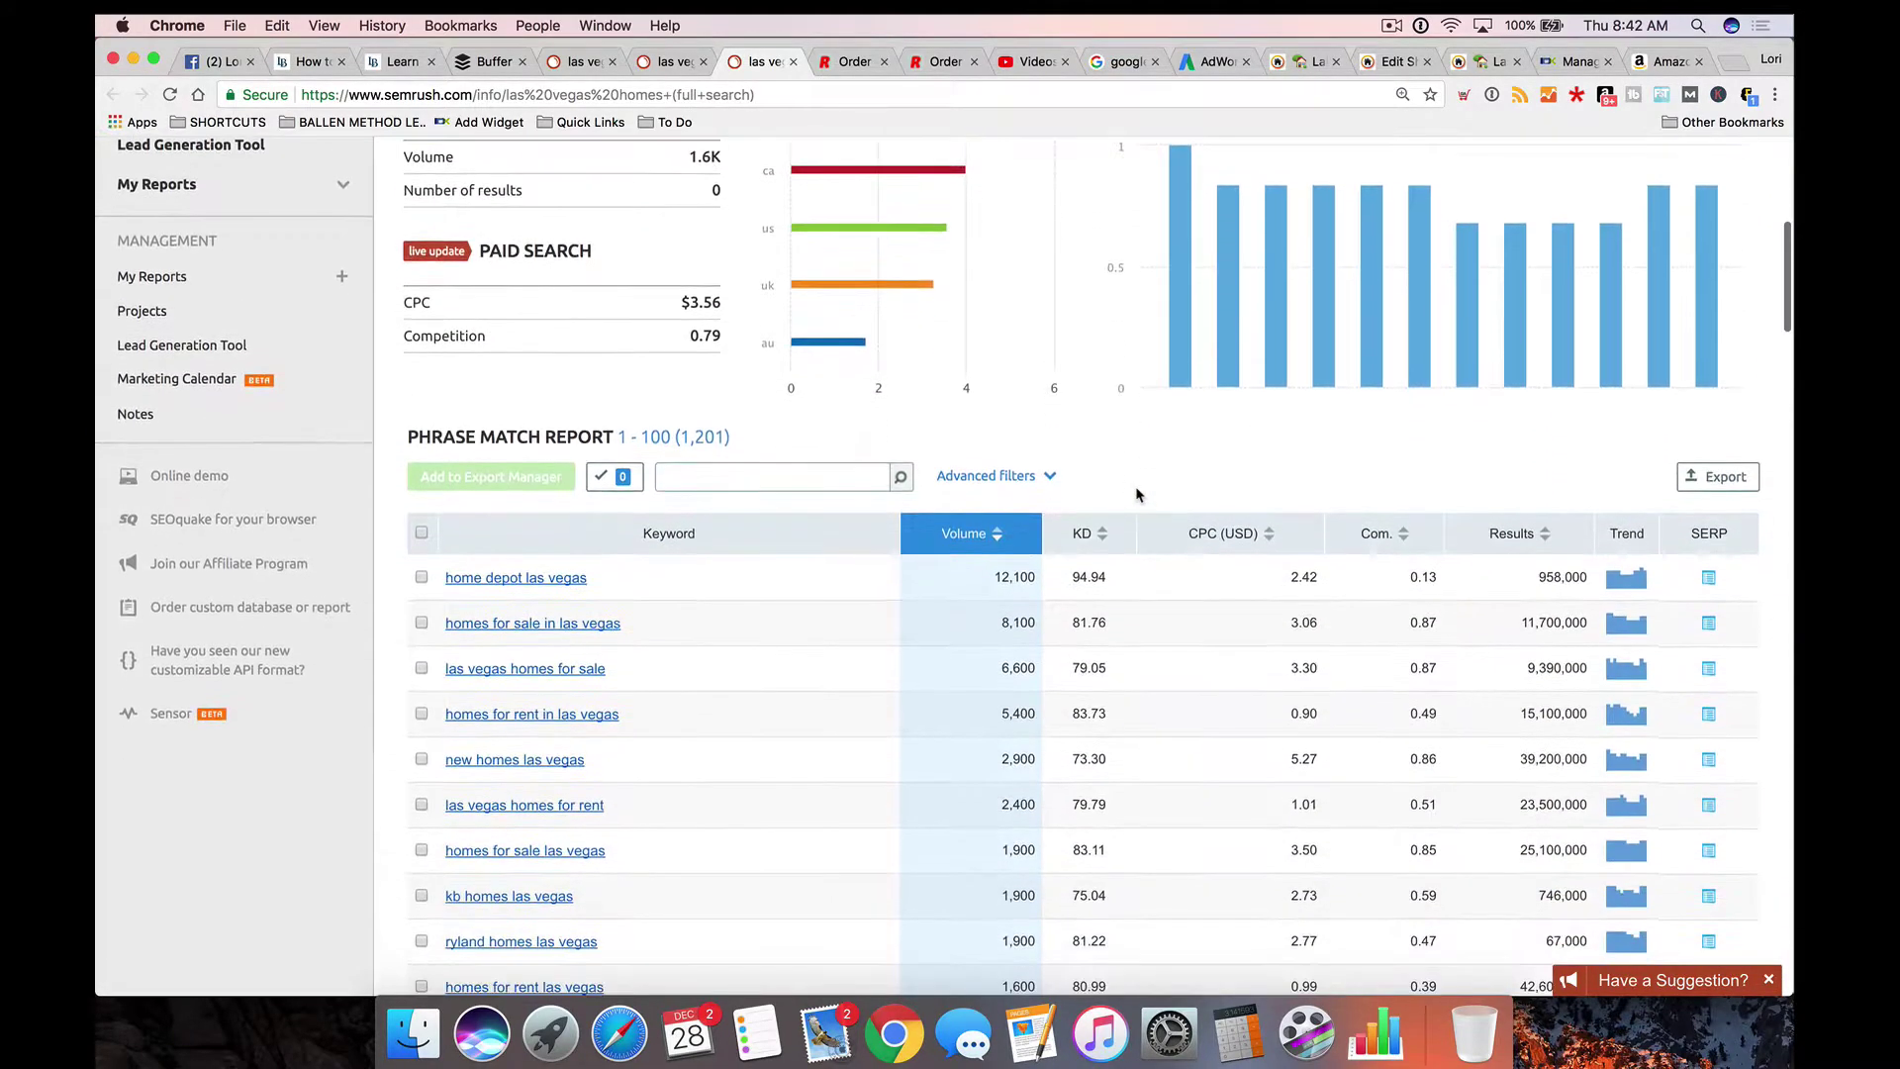
{"action": "scroll", "coordinate": [1136, 495], "scroll_direction": "down", "scroll_amount": 1}
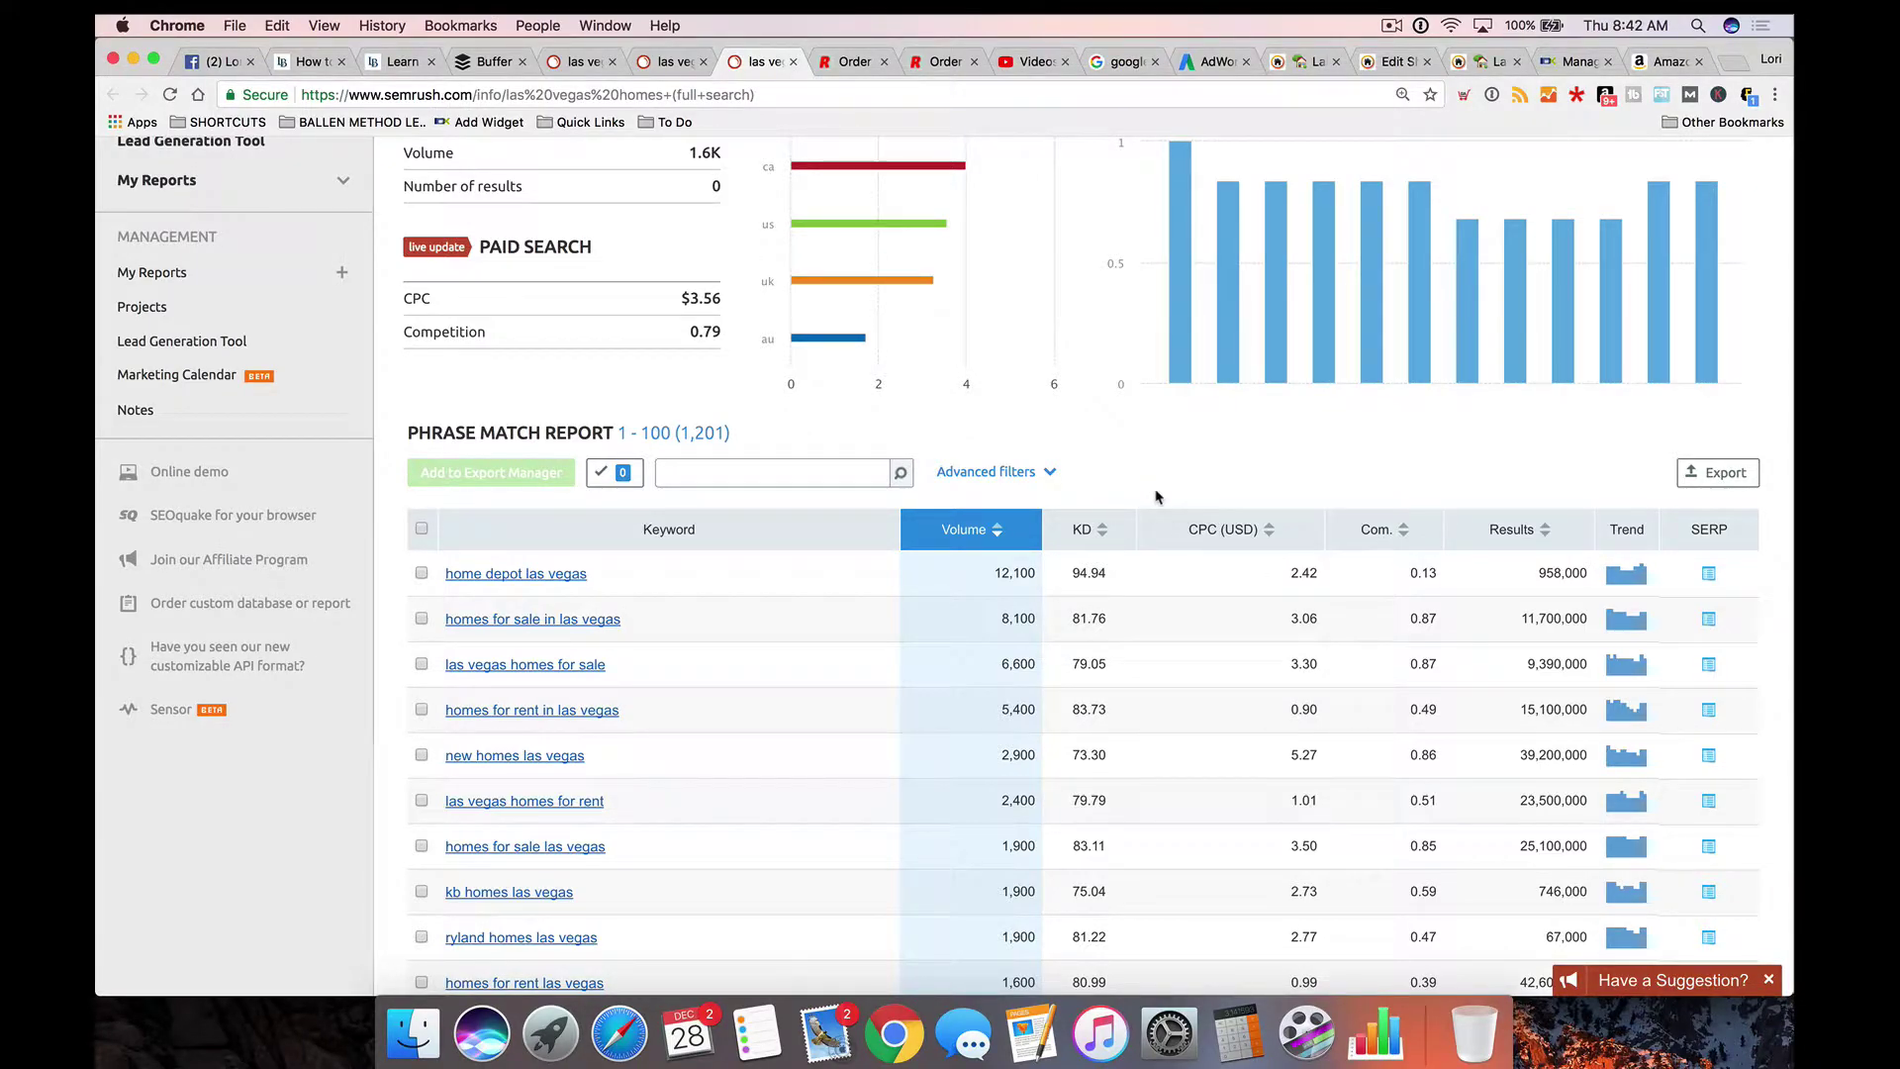
{"action": "scroll", "coordinate": [1160, 490], "scroll_direction": "down", "scroll_amount": 1}
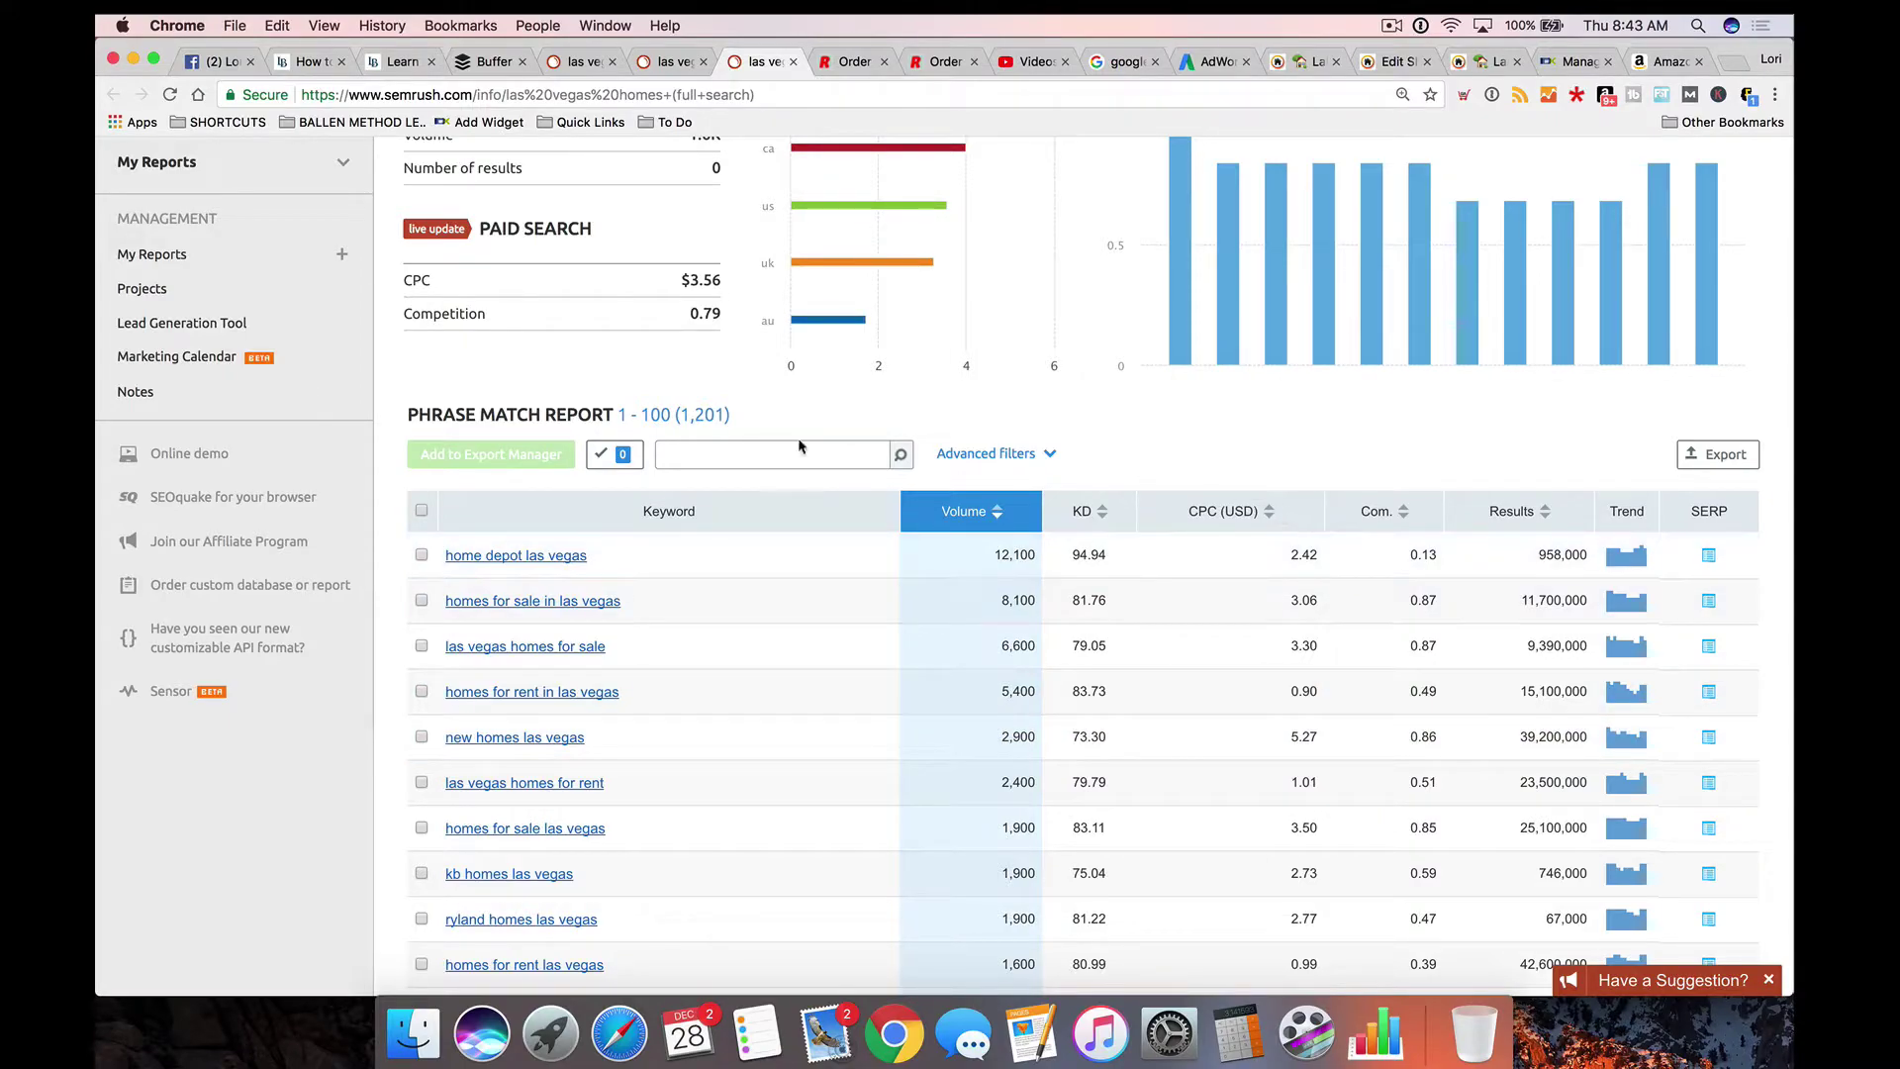
{"action": "left_click", "coordinate": [987, 455]}
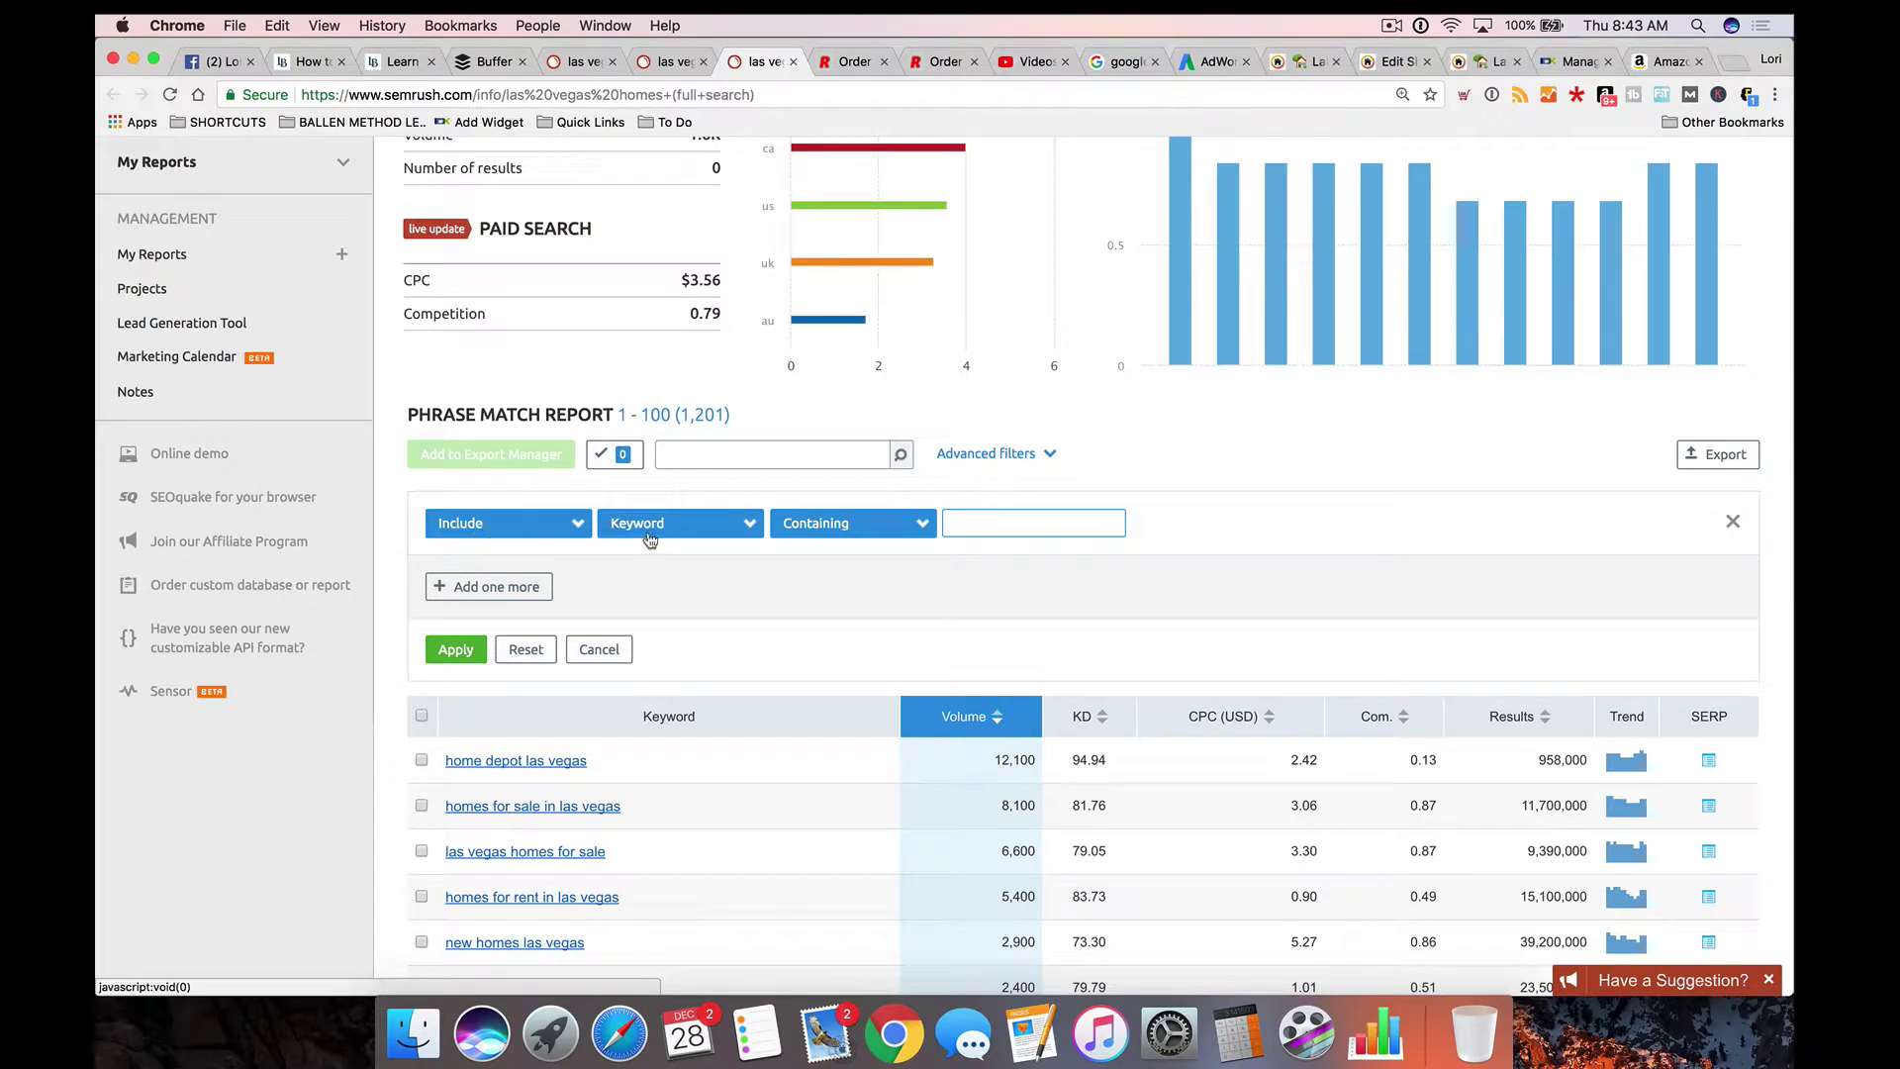
{"action": "left_click", "coordinate": [751, 533]}
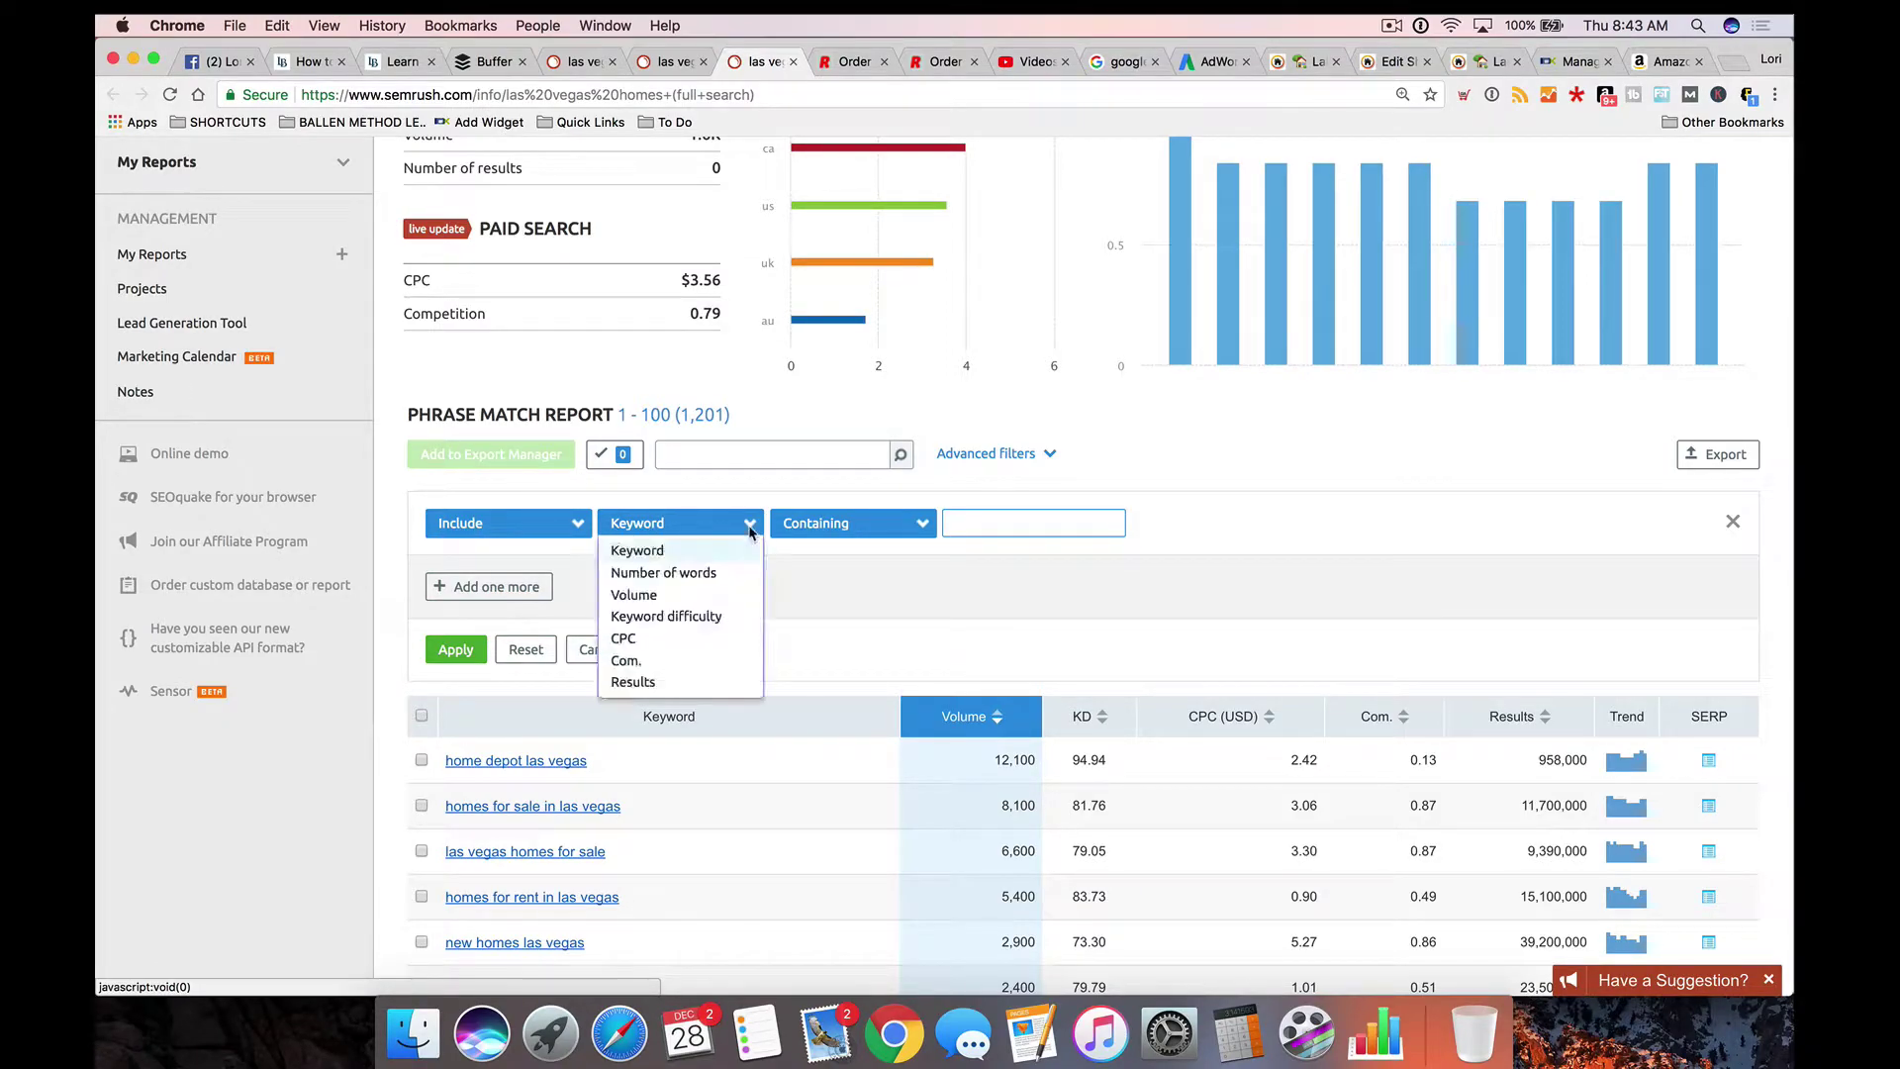
{"action": "left_click", "coordinate": [626, 638]}
{"action": "left_click", "coordinate": [859, 532]}
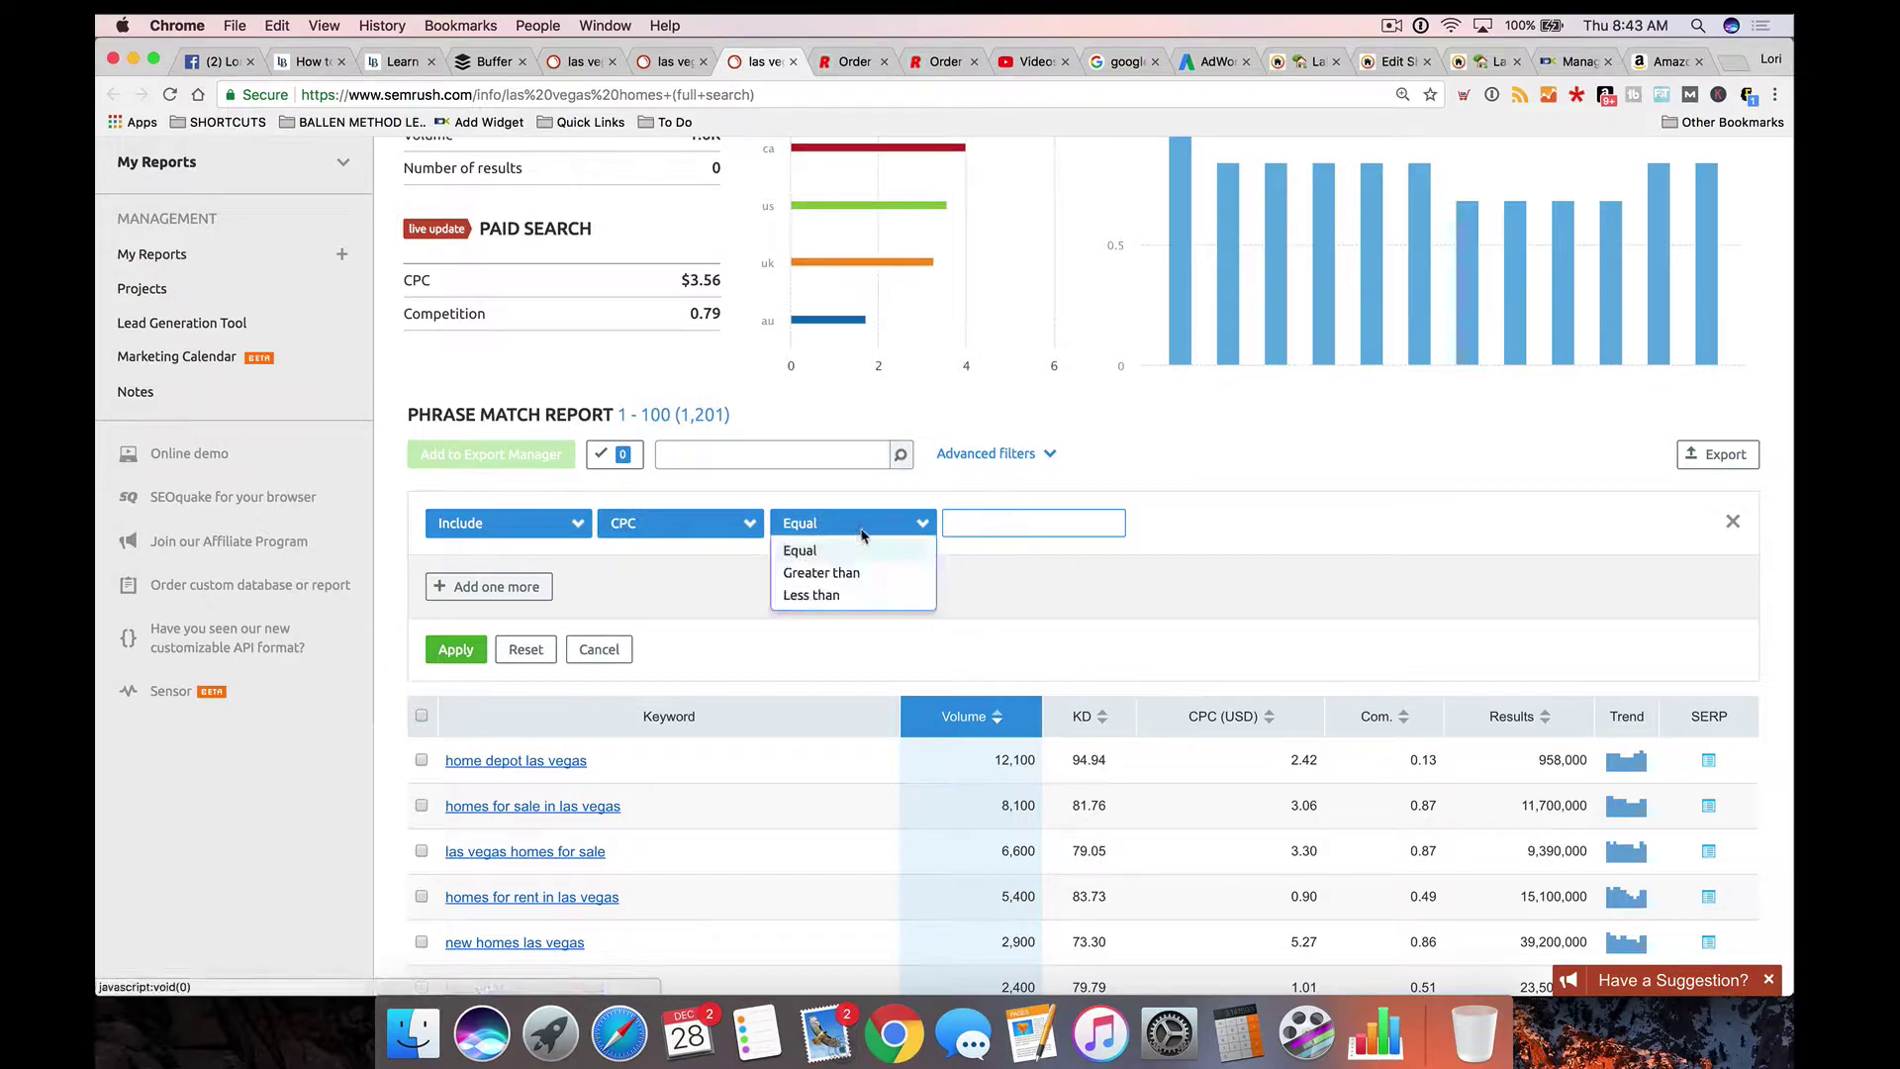
{"action": "left_click", "coordinate": [853, 597]}
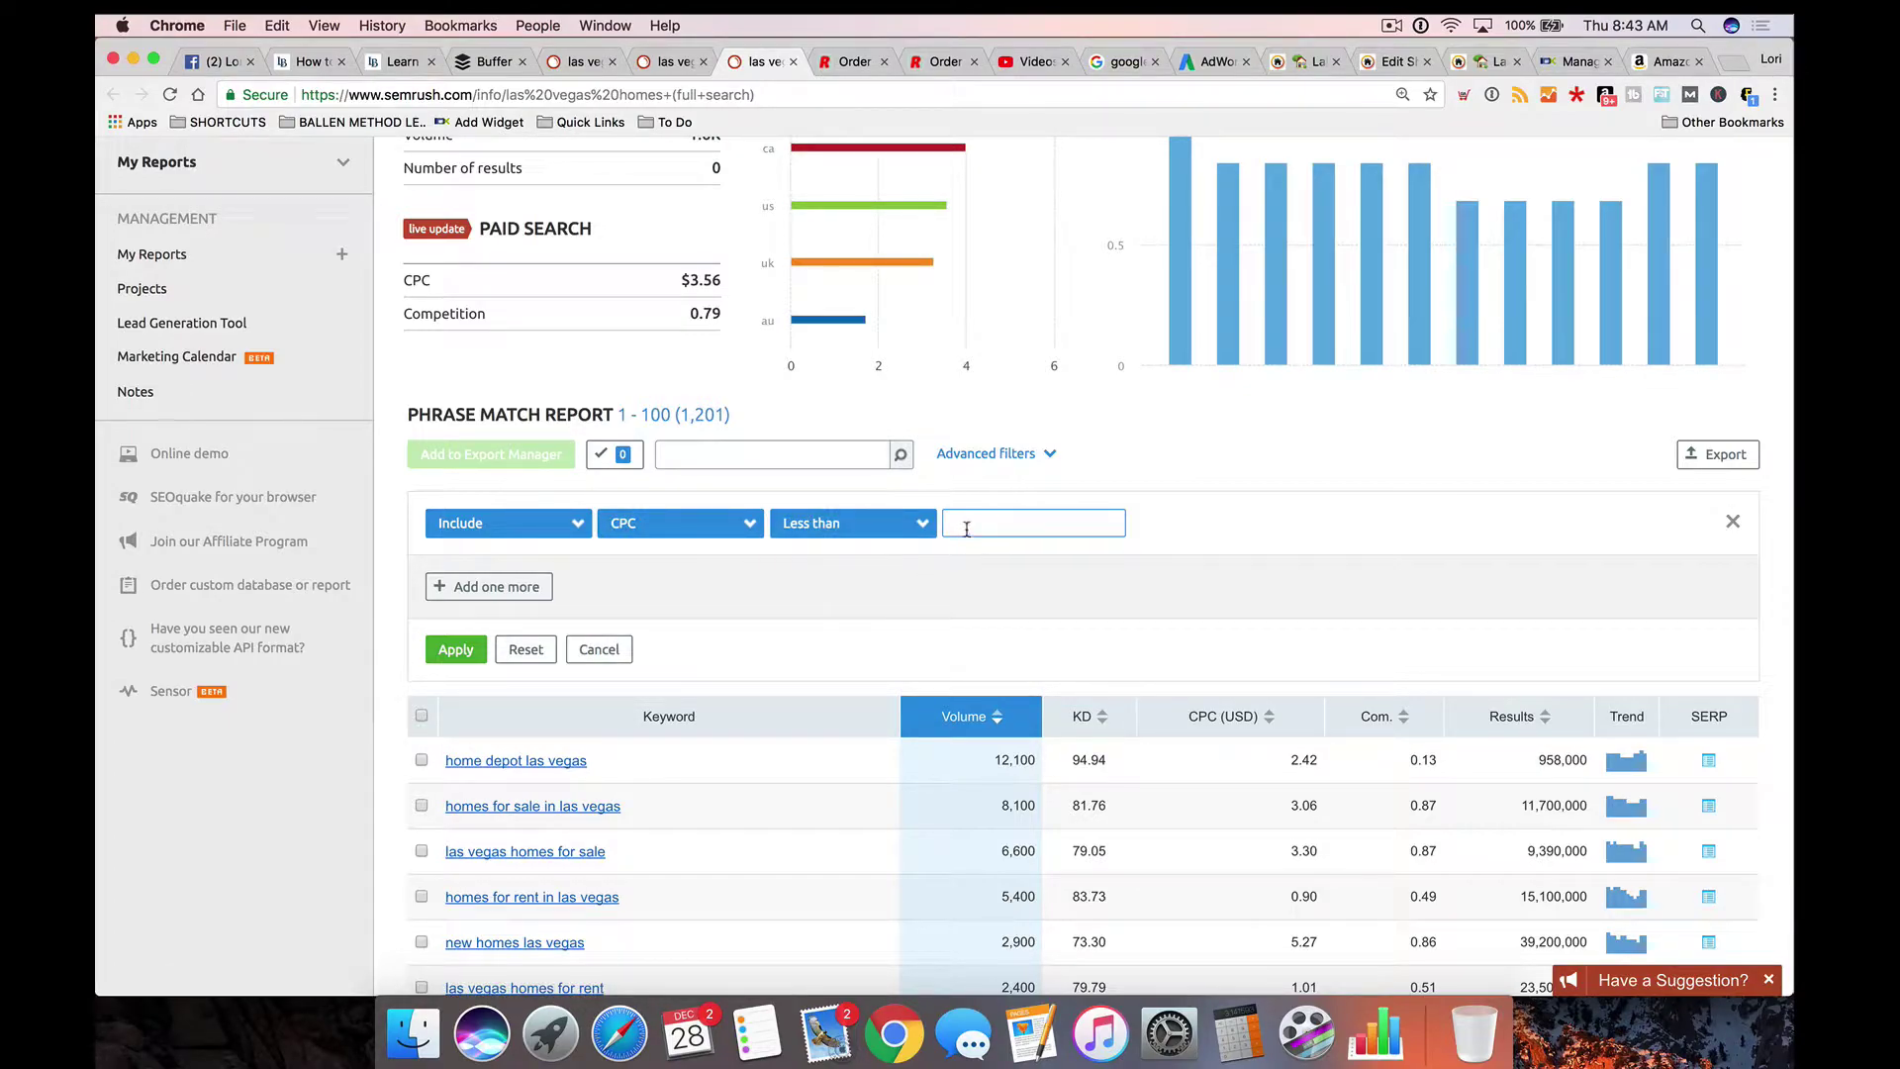
{"action": "type", "text": "1.90"}
{"action": "left_click", "coordinate": [481, 652]}
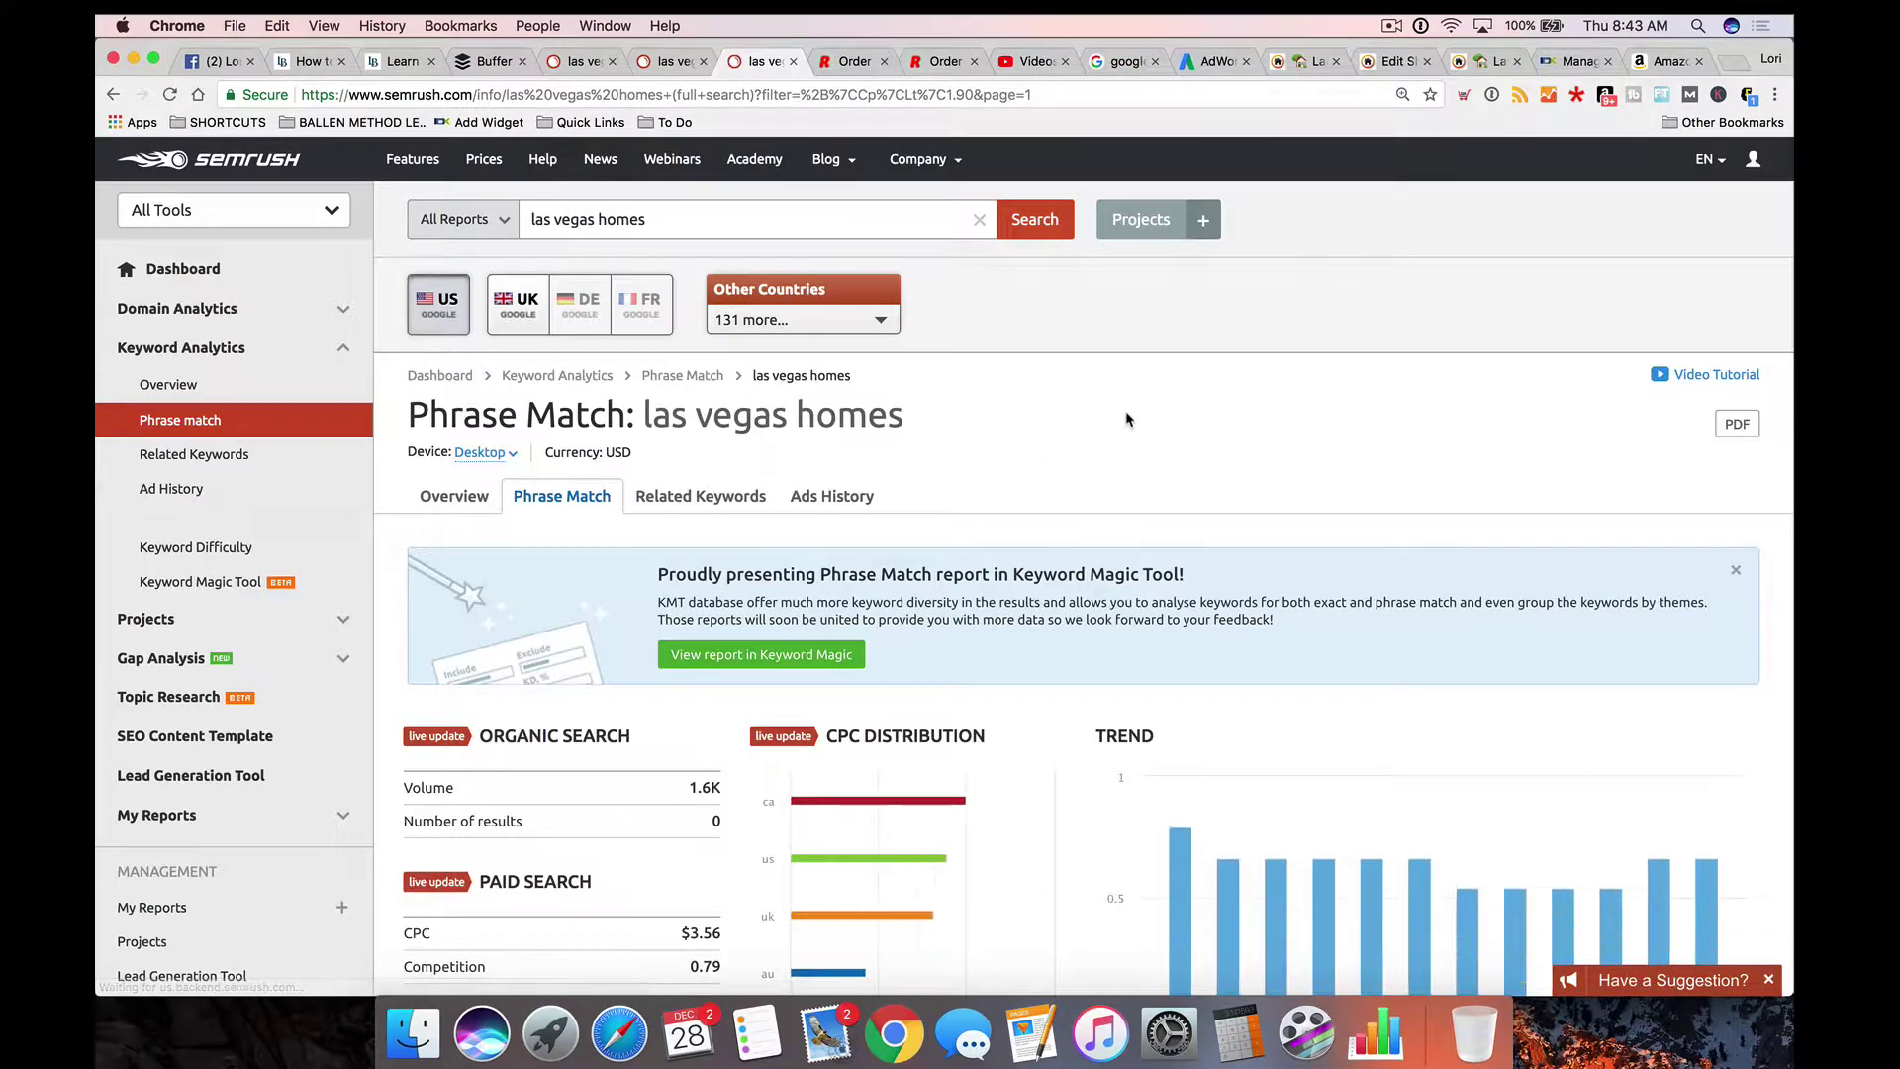
Step: Add a second filter to the phrase match report that excludes keywords containing "rent", and apply it
{"action": "scroll", "coordinate": [1123, 422], "scroll_direction": "down", "scroll_amount": 7}
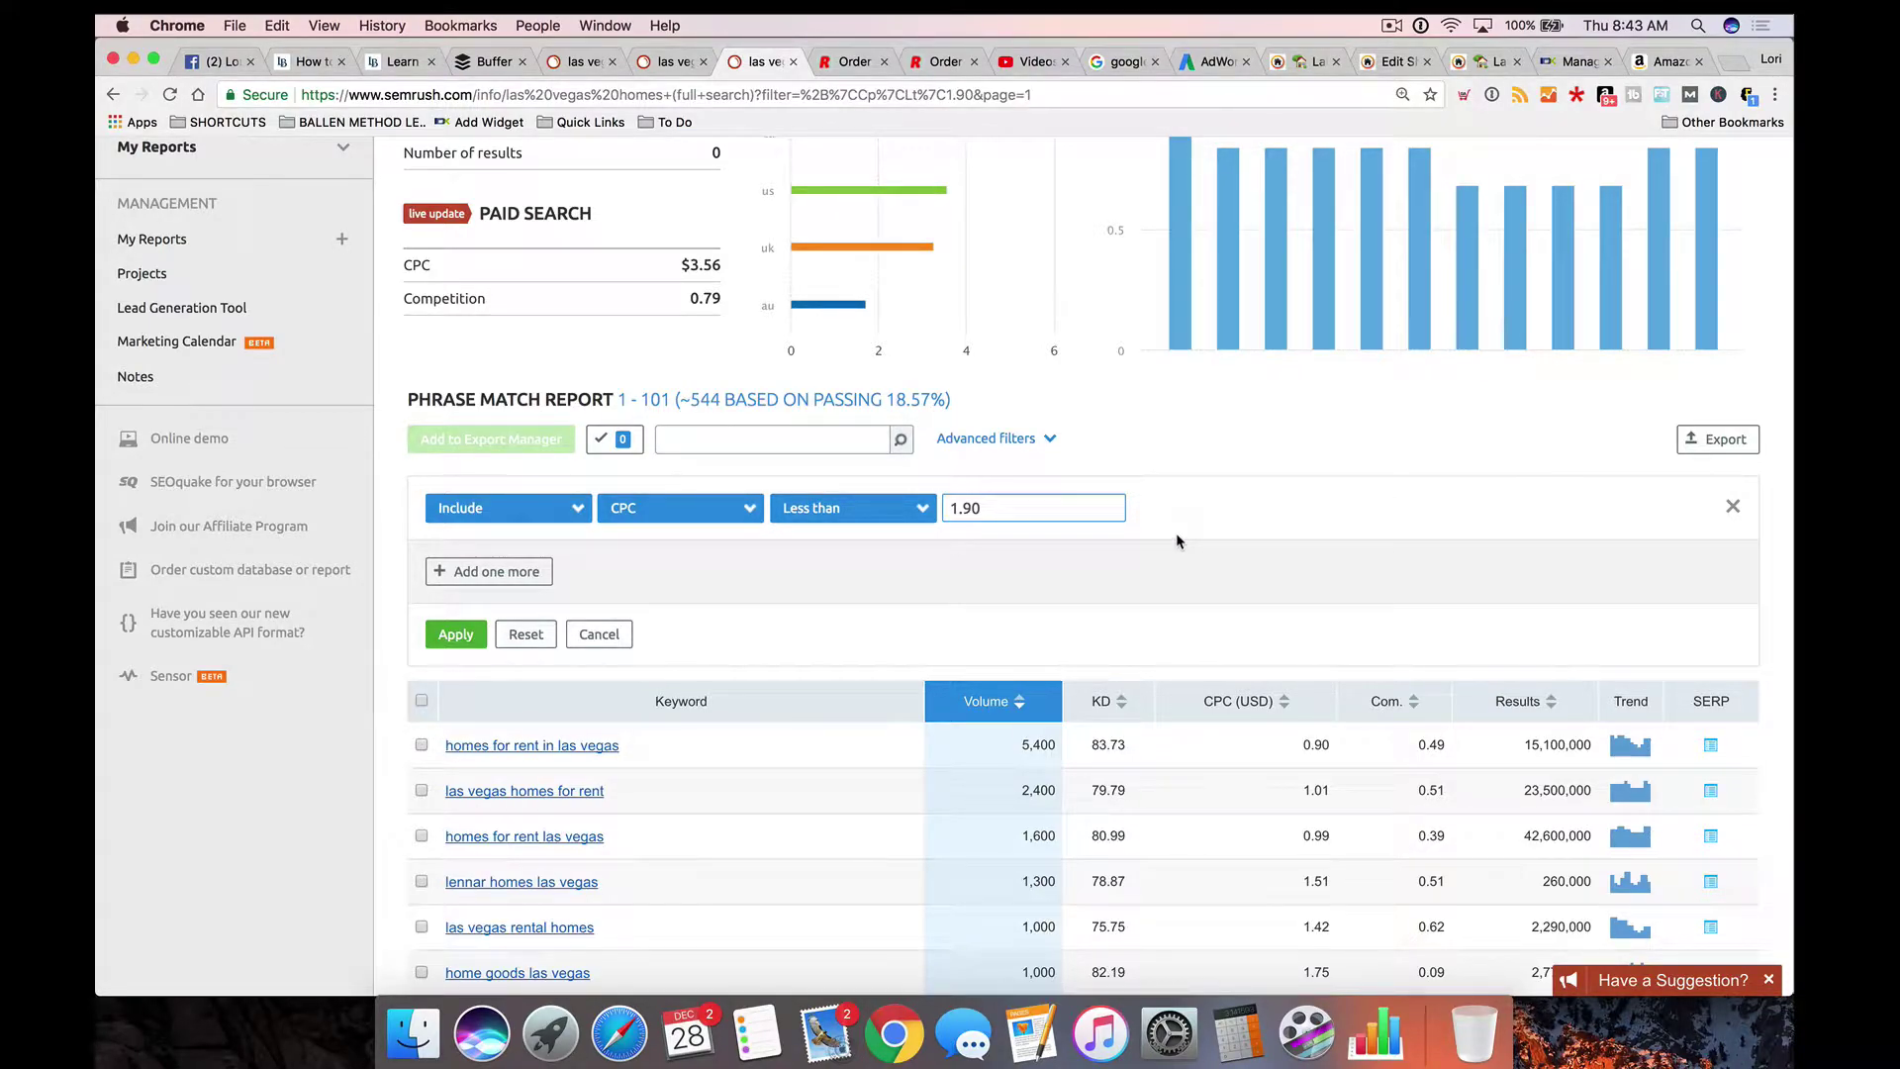
{"action": "scroll", "coordinate": [1183, 535], "scroll_direction": "down", "scroll_amount": 5}
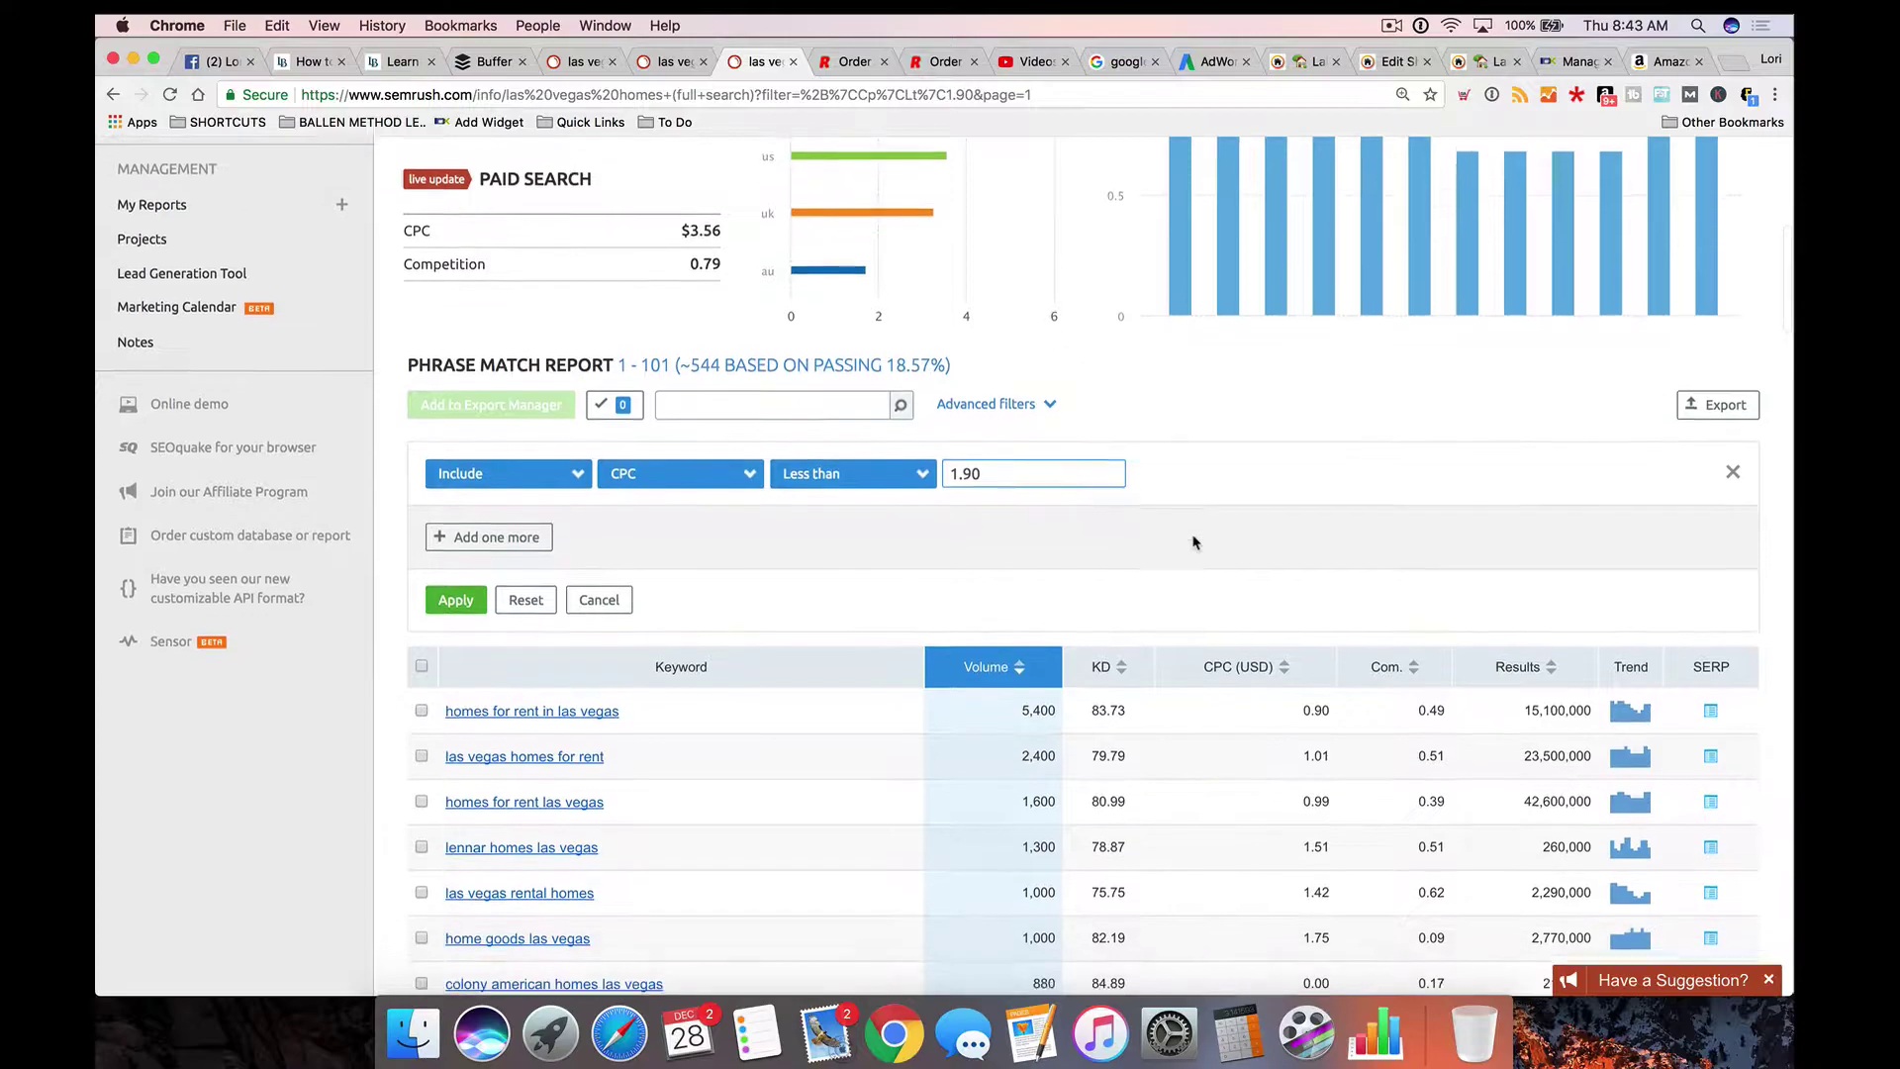
{"action": "scroll", "coordinate": [1192, 543], "scroll_direction": "down", "scroll_amount": 1}
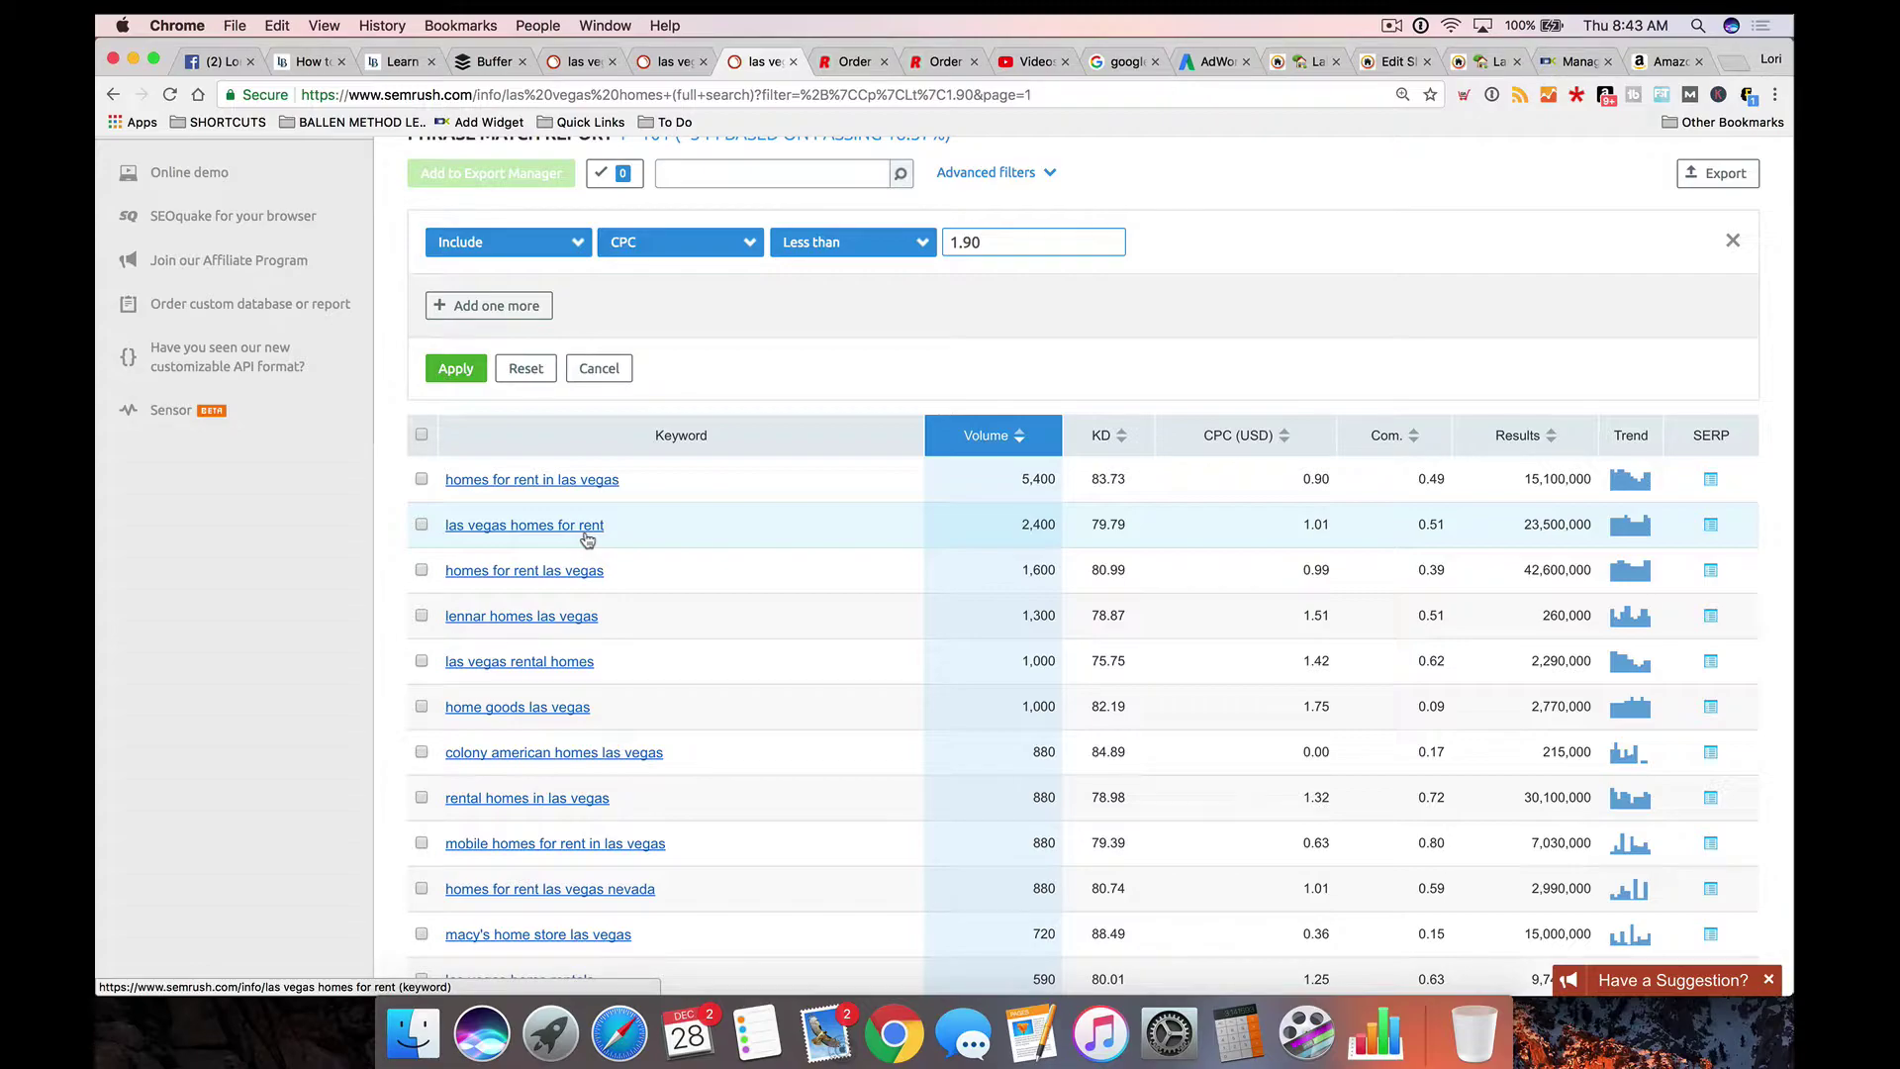
{"action": "scroll", "coordinate": [588, 539], "scroll_direction": "up", "scroll_amount": 2}
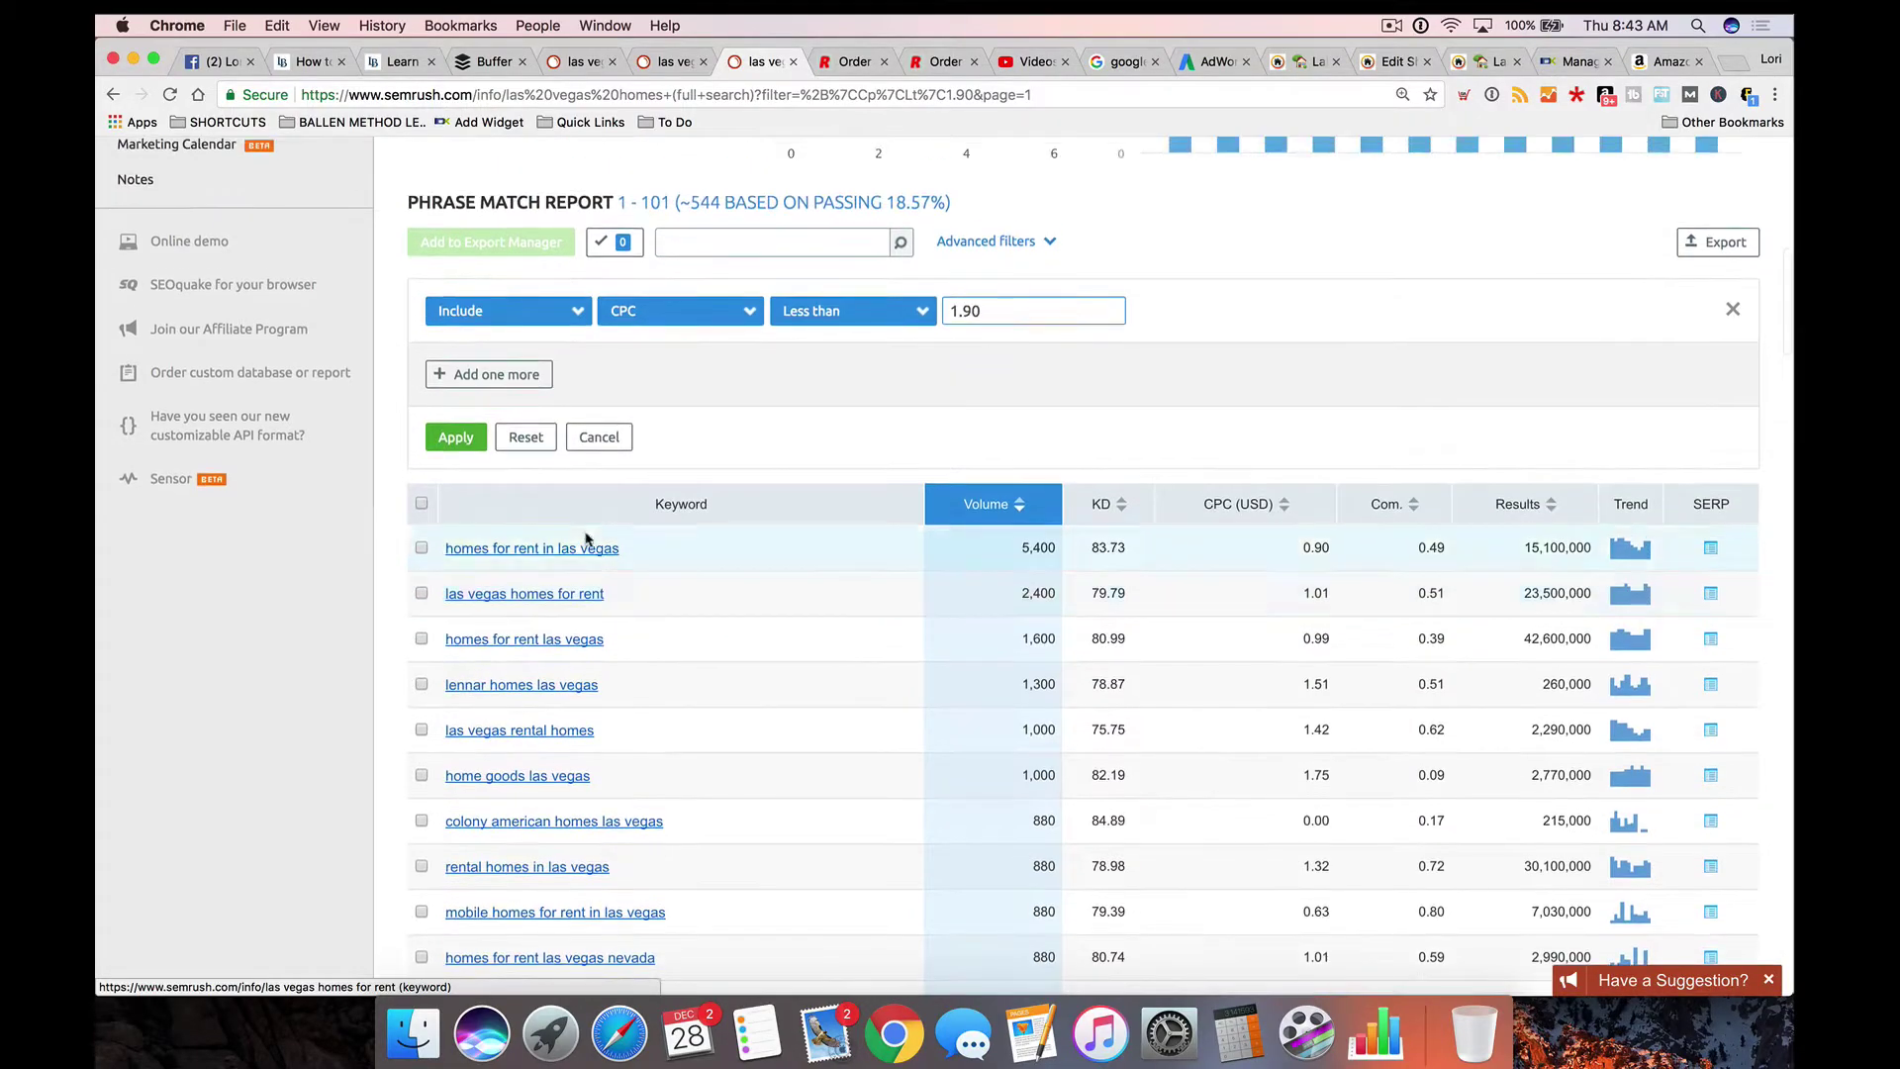
{"action": "left_click", "coordinate": [484, 381]}
{"action": "left_click", "coordinate": [484, 377]}
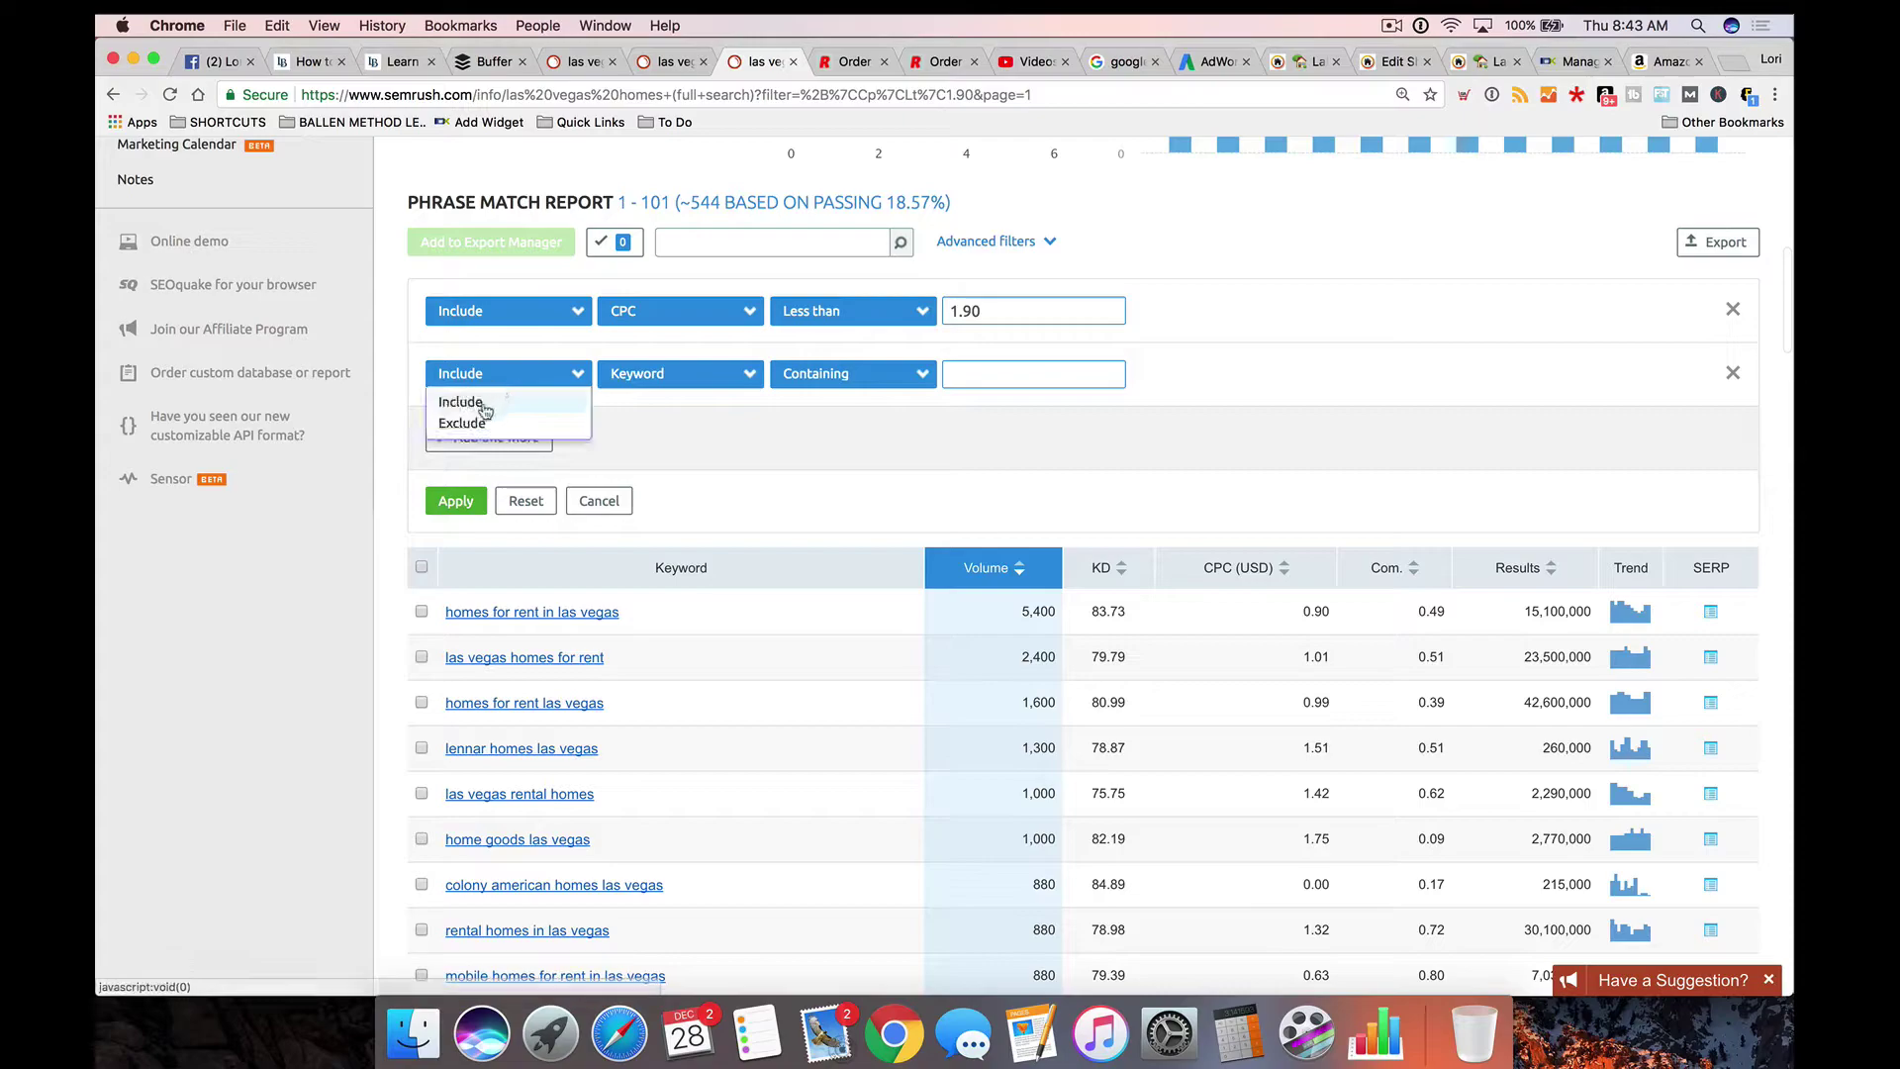
{"action": "left_click", "coordinate": [462, 423]}
{"action": "left_click", "coordinate": [689, 374]}
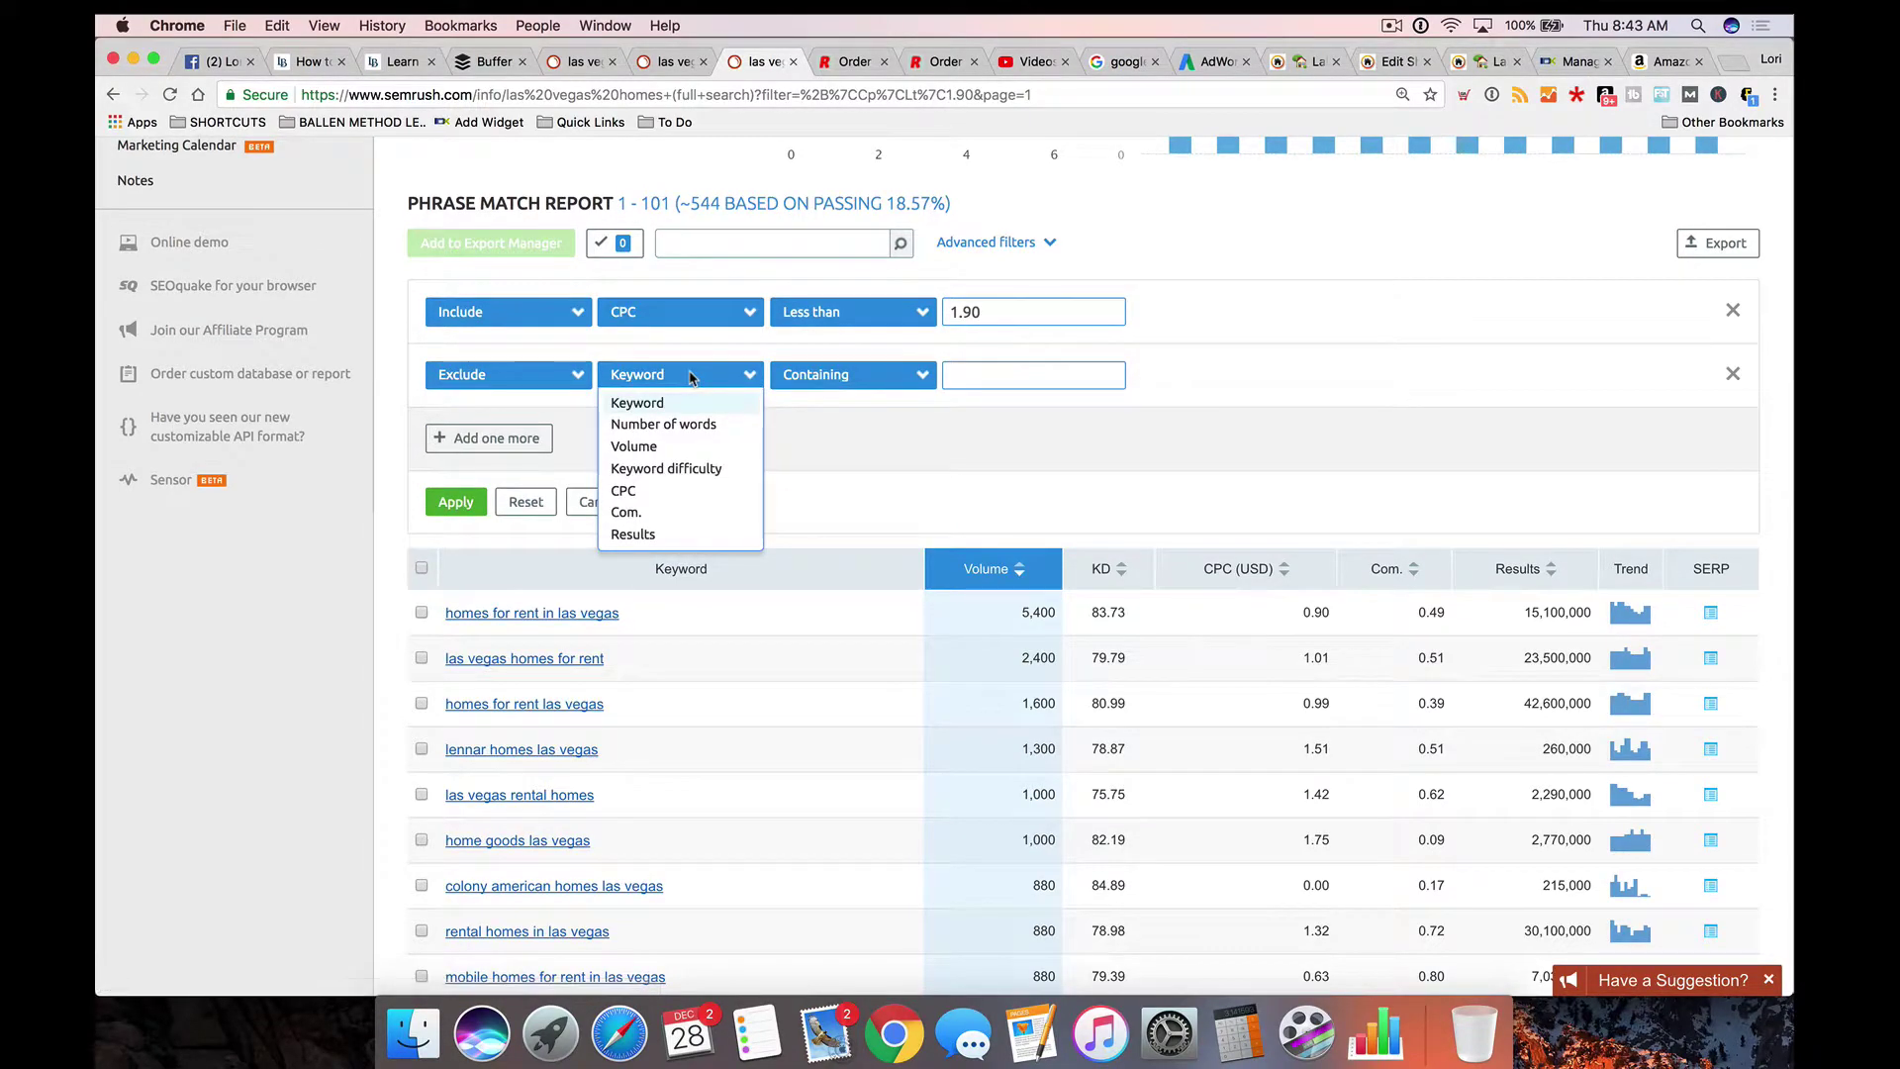
{"action": "left_click", "coordinate": [689, 374]}
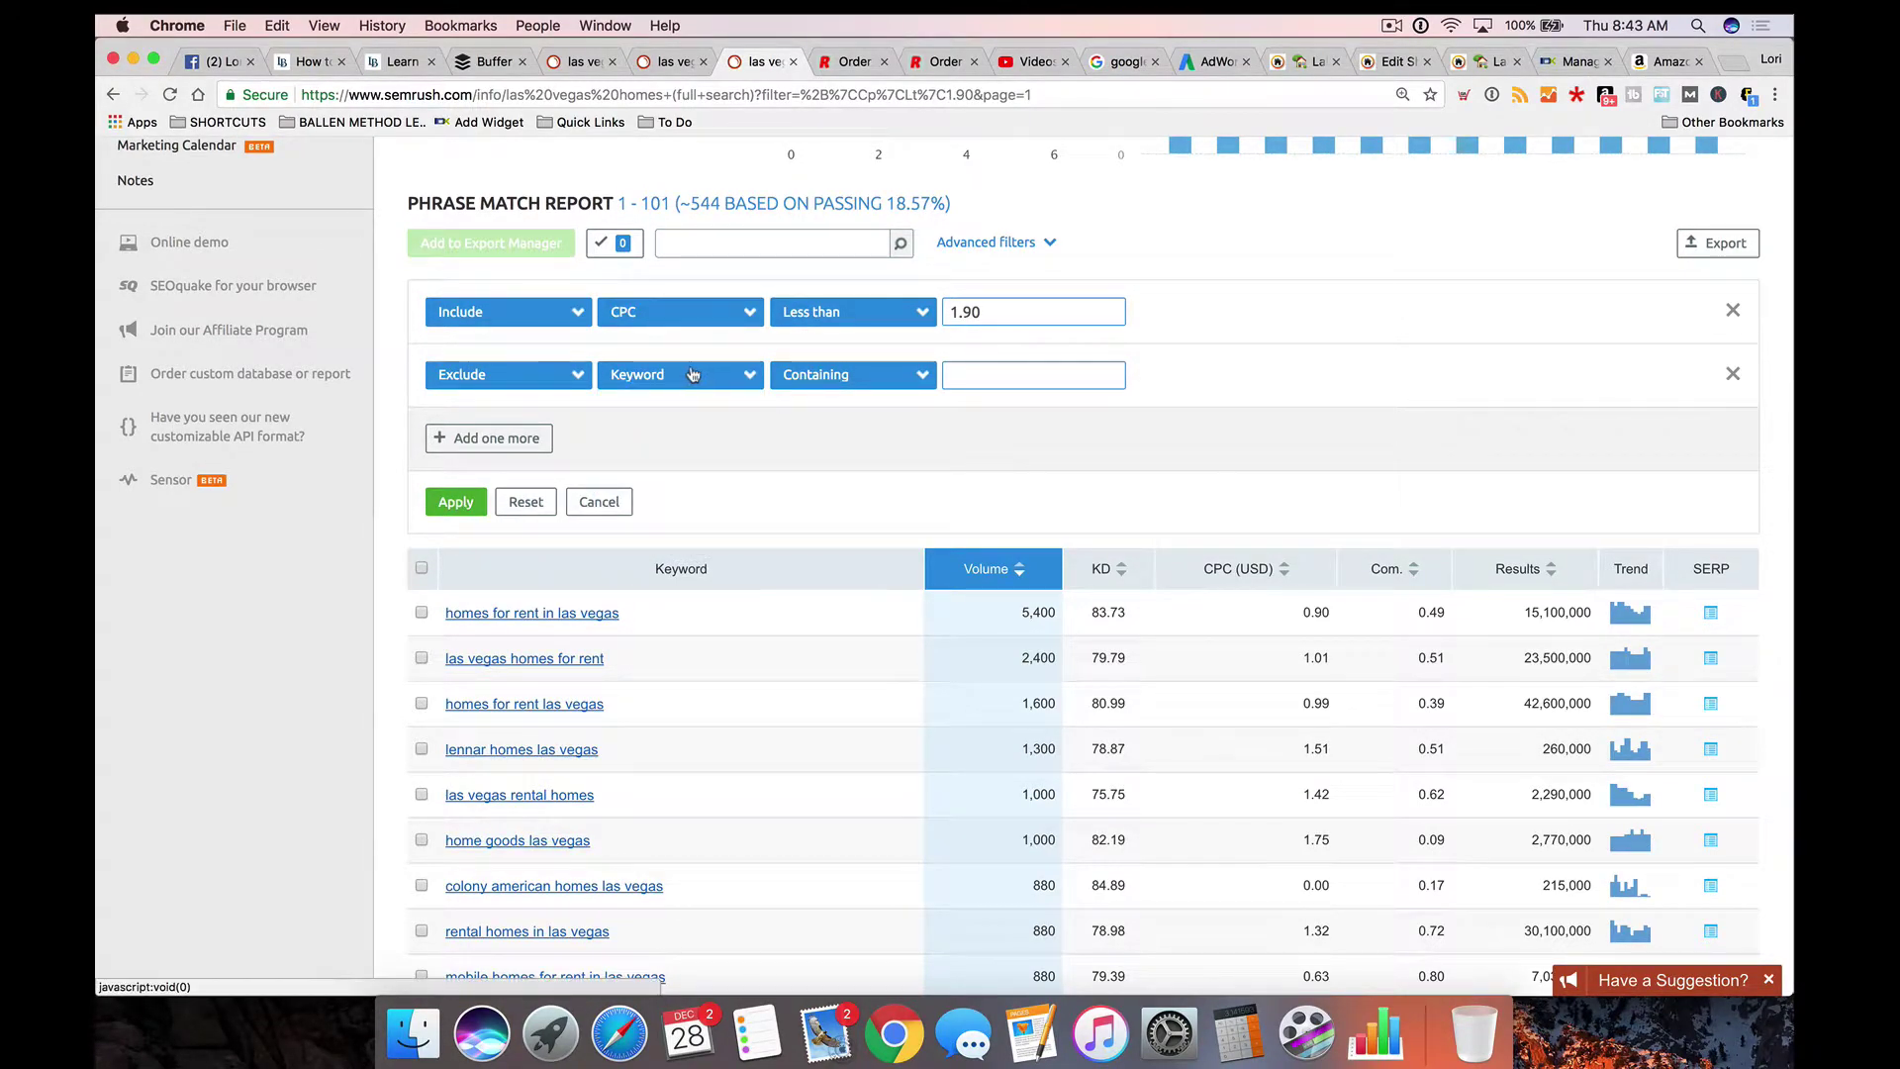
{"action": "left_click", "coordinate": [1052, 376]}
{"action": "type", "text": "rent"}
{"action": "left_click", "coordinate": [446, 507]}
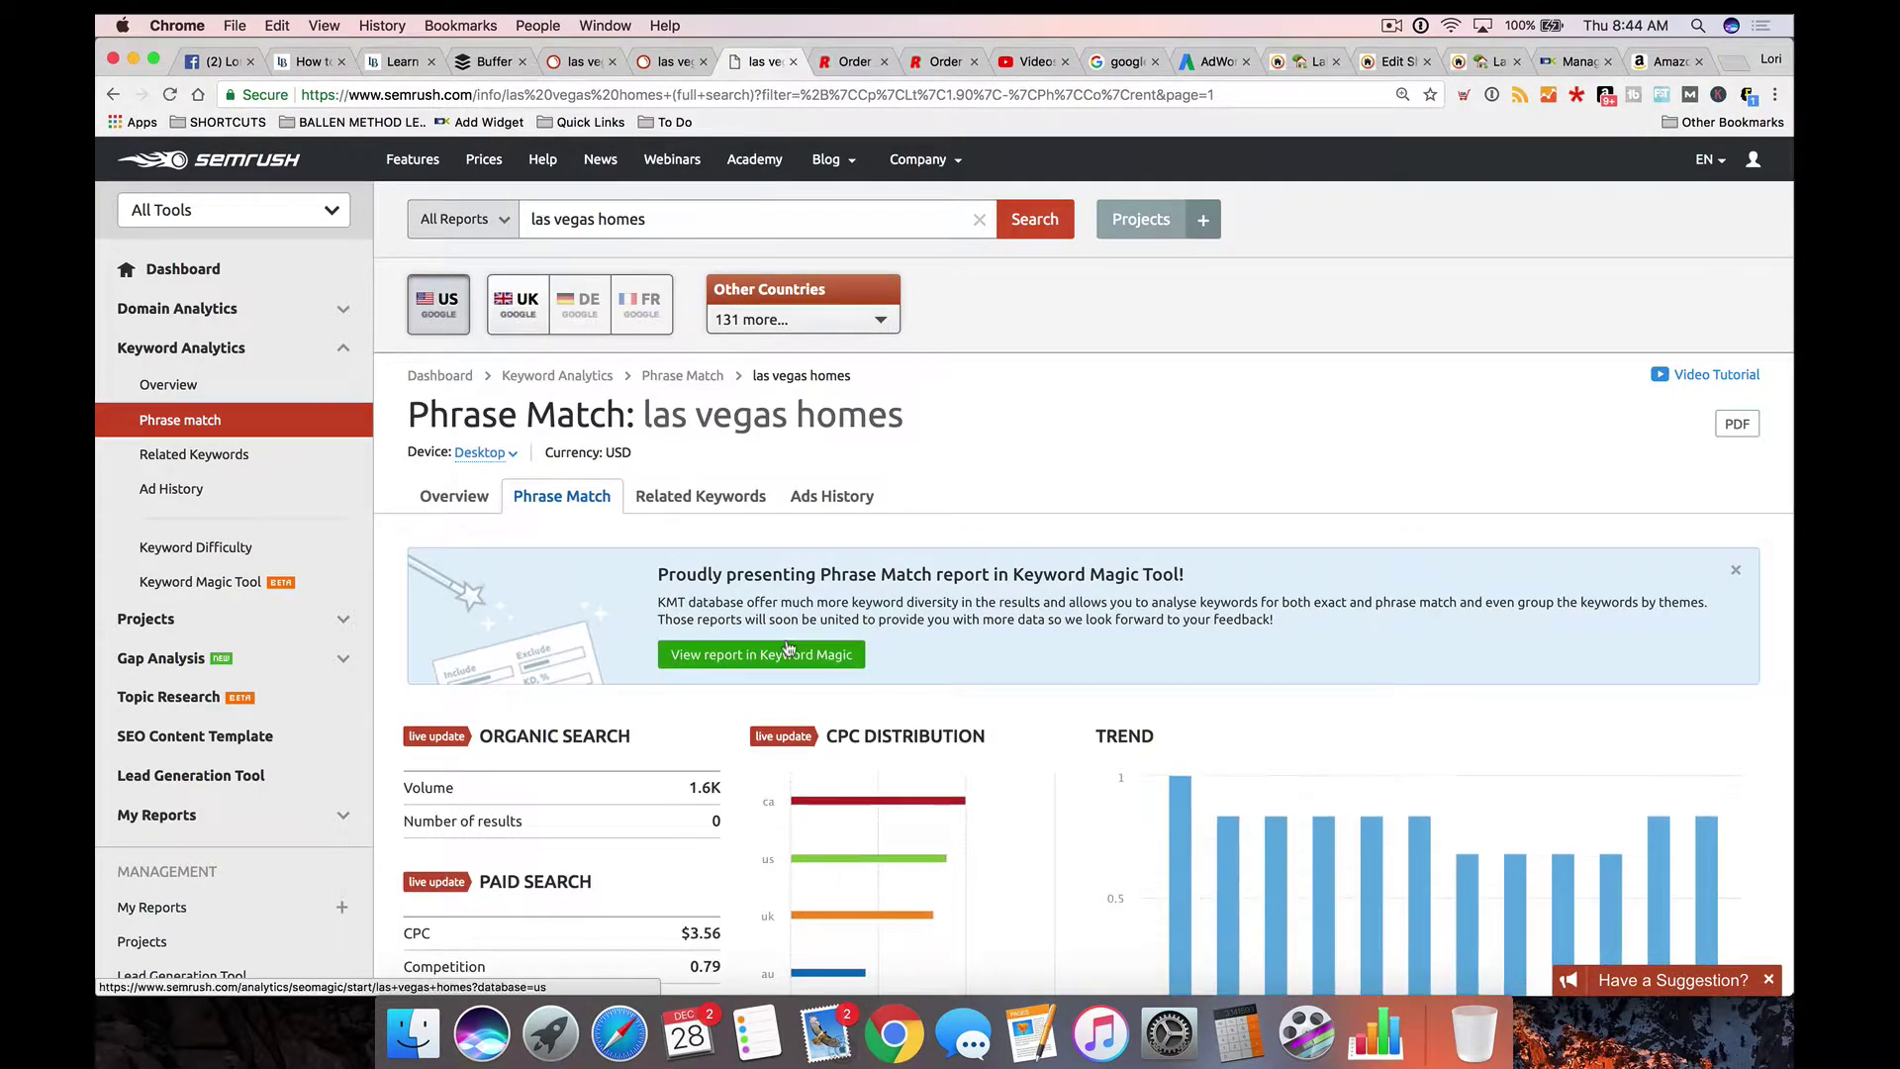
Step: Look through the filtered phrase match keywords, comparing their search volume, difficulty and CPC
{"action": "scroll", "coordinate": [782, 643], "scroll_direction": "down", "scroll_amount": 6}
{"action": "scroll", "coordinate": [779, 652], "scroll_direction": "down", "scroll_amount": 5}
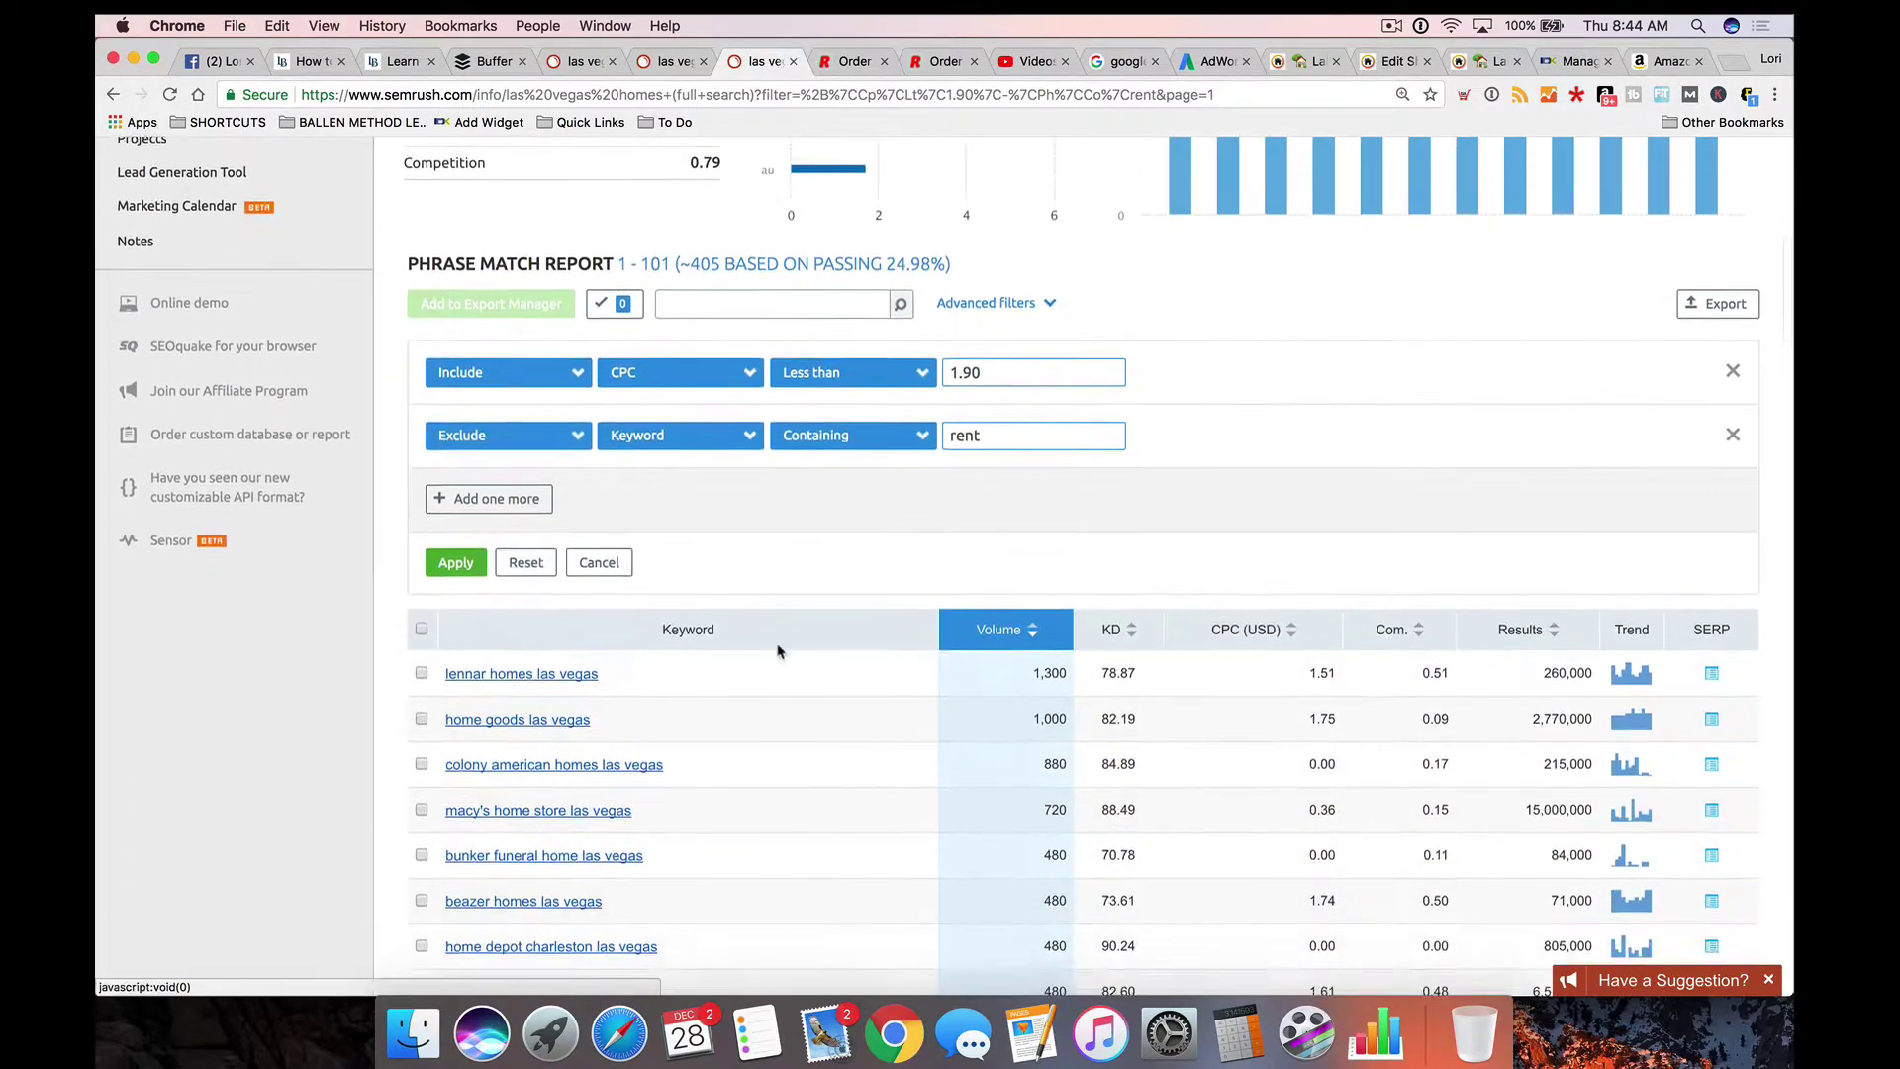
{"action": "scroll", "coordinate": [776, 653], "scroll_direction": "down", "scroll_amount": 8}
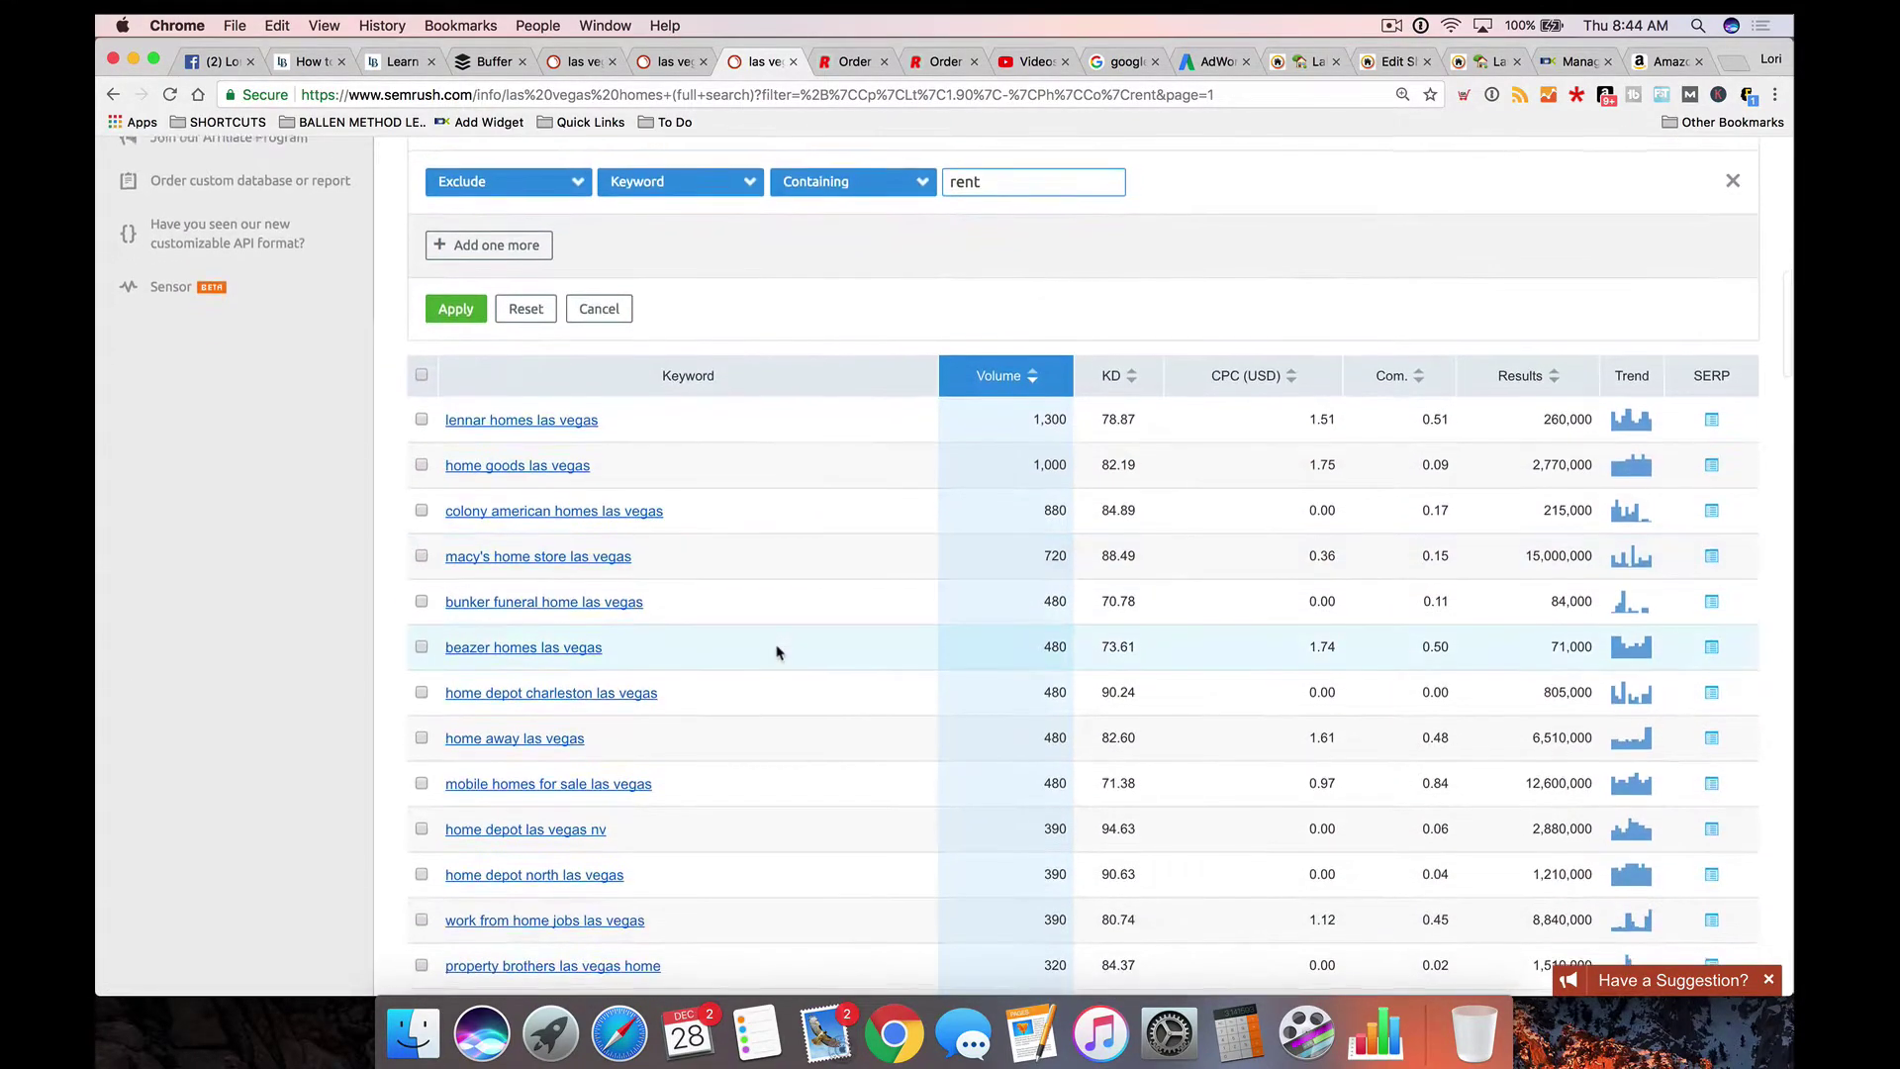
{"action": "scroll", "coordinate": [1000, 661], "scroll_direction": "down", "scroll_amount": 18}
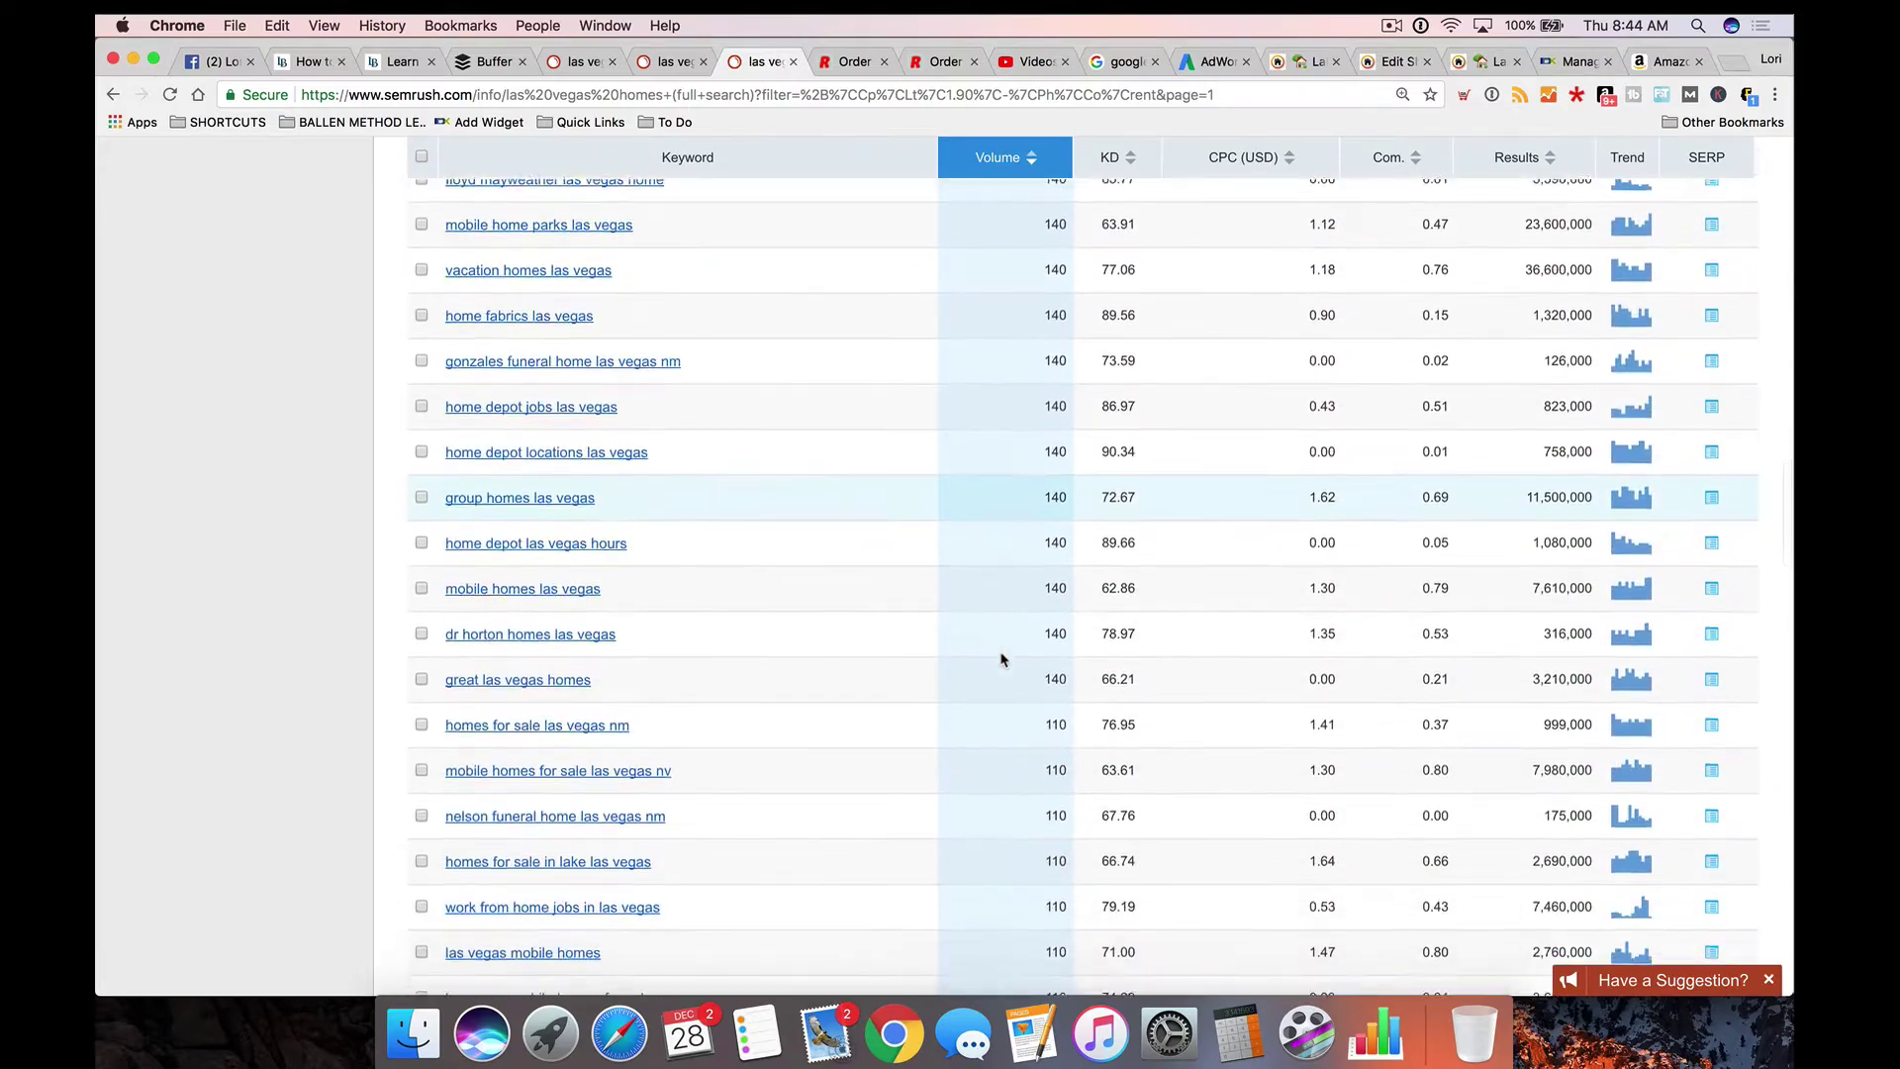
{"action": "scroll", "coordinate": [1001, 661], "scroll_direction": "down", "scroll_amount": 20}
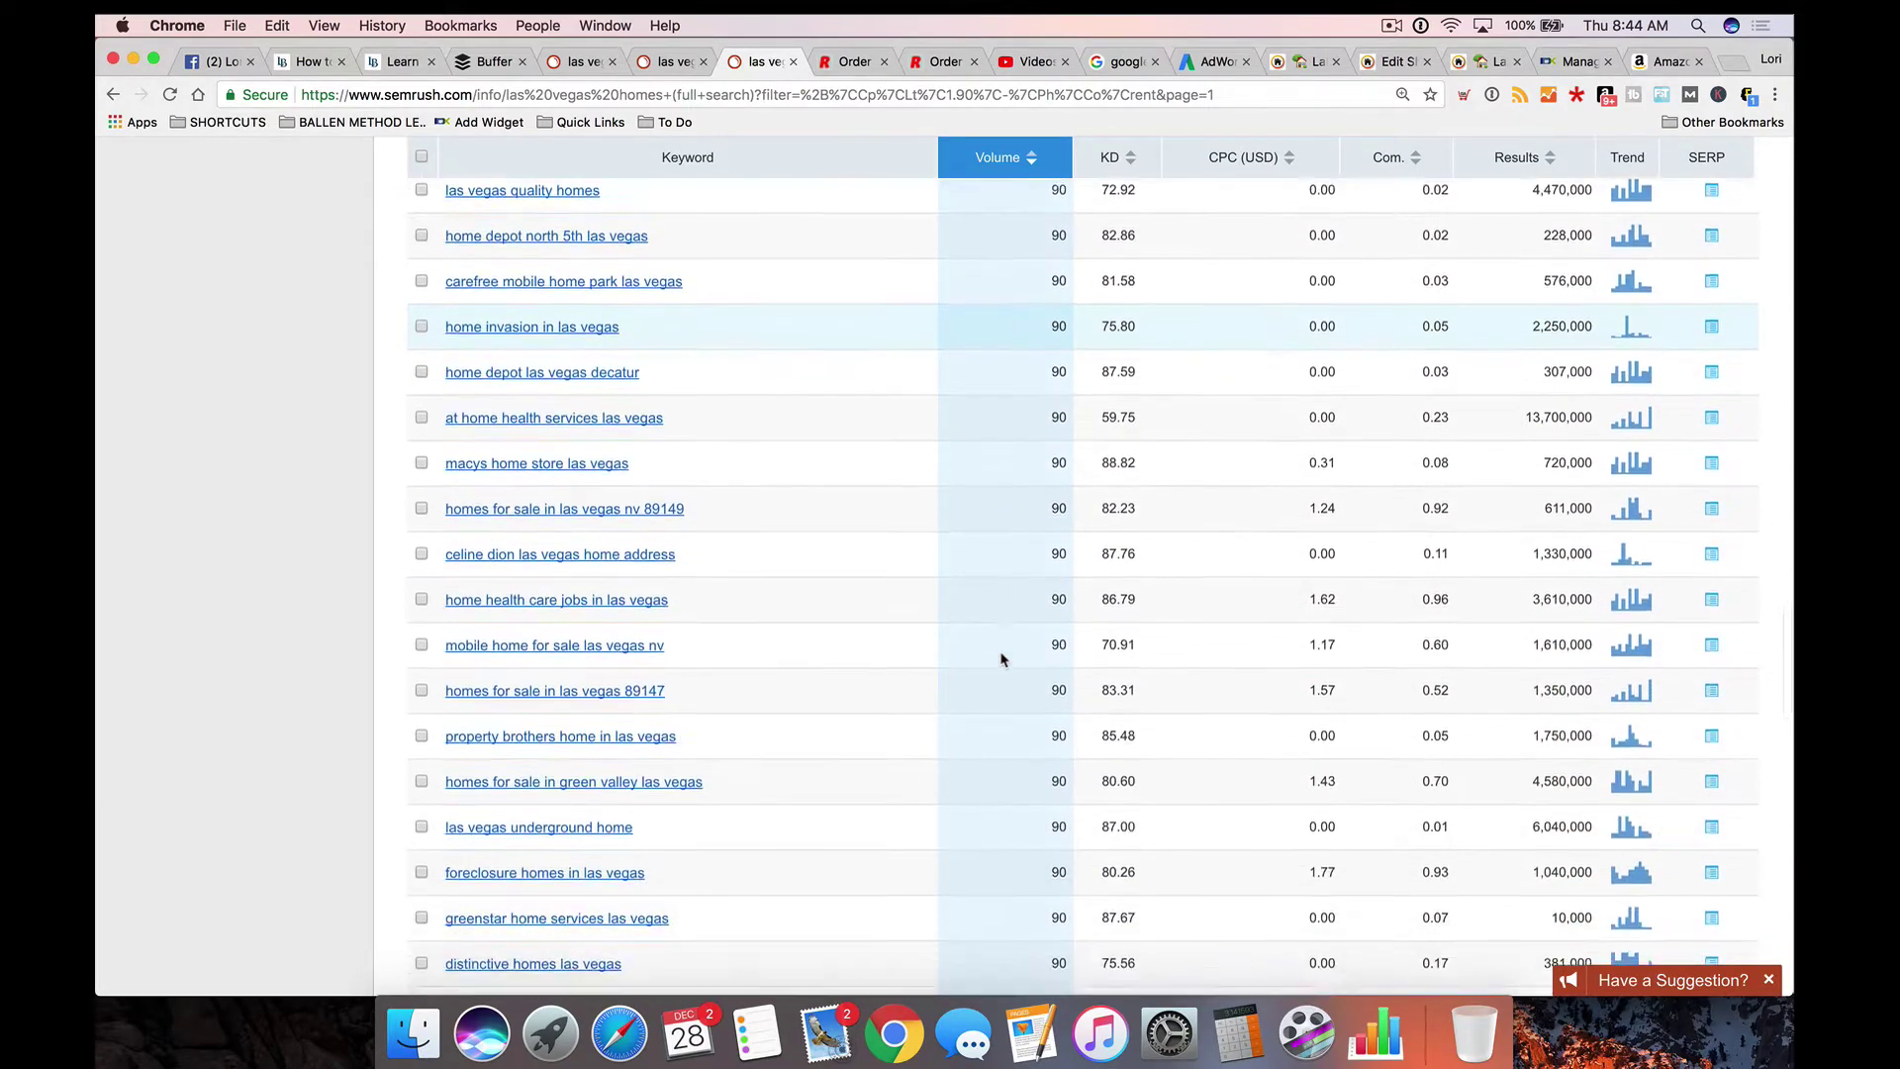
Step: Review the low-volume keywords near the end of the first page of the filtered phrase match report
{"action": "scroll", "coordinate": [1002, 658], "scroll_direction": "up", "scroll_amount": 10}
{"action": "scroll", "coordinate": [1002, 658], "scroll_direction": "down", "scroll_amount": 6}
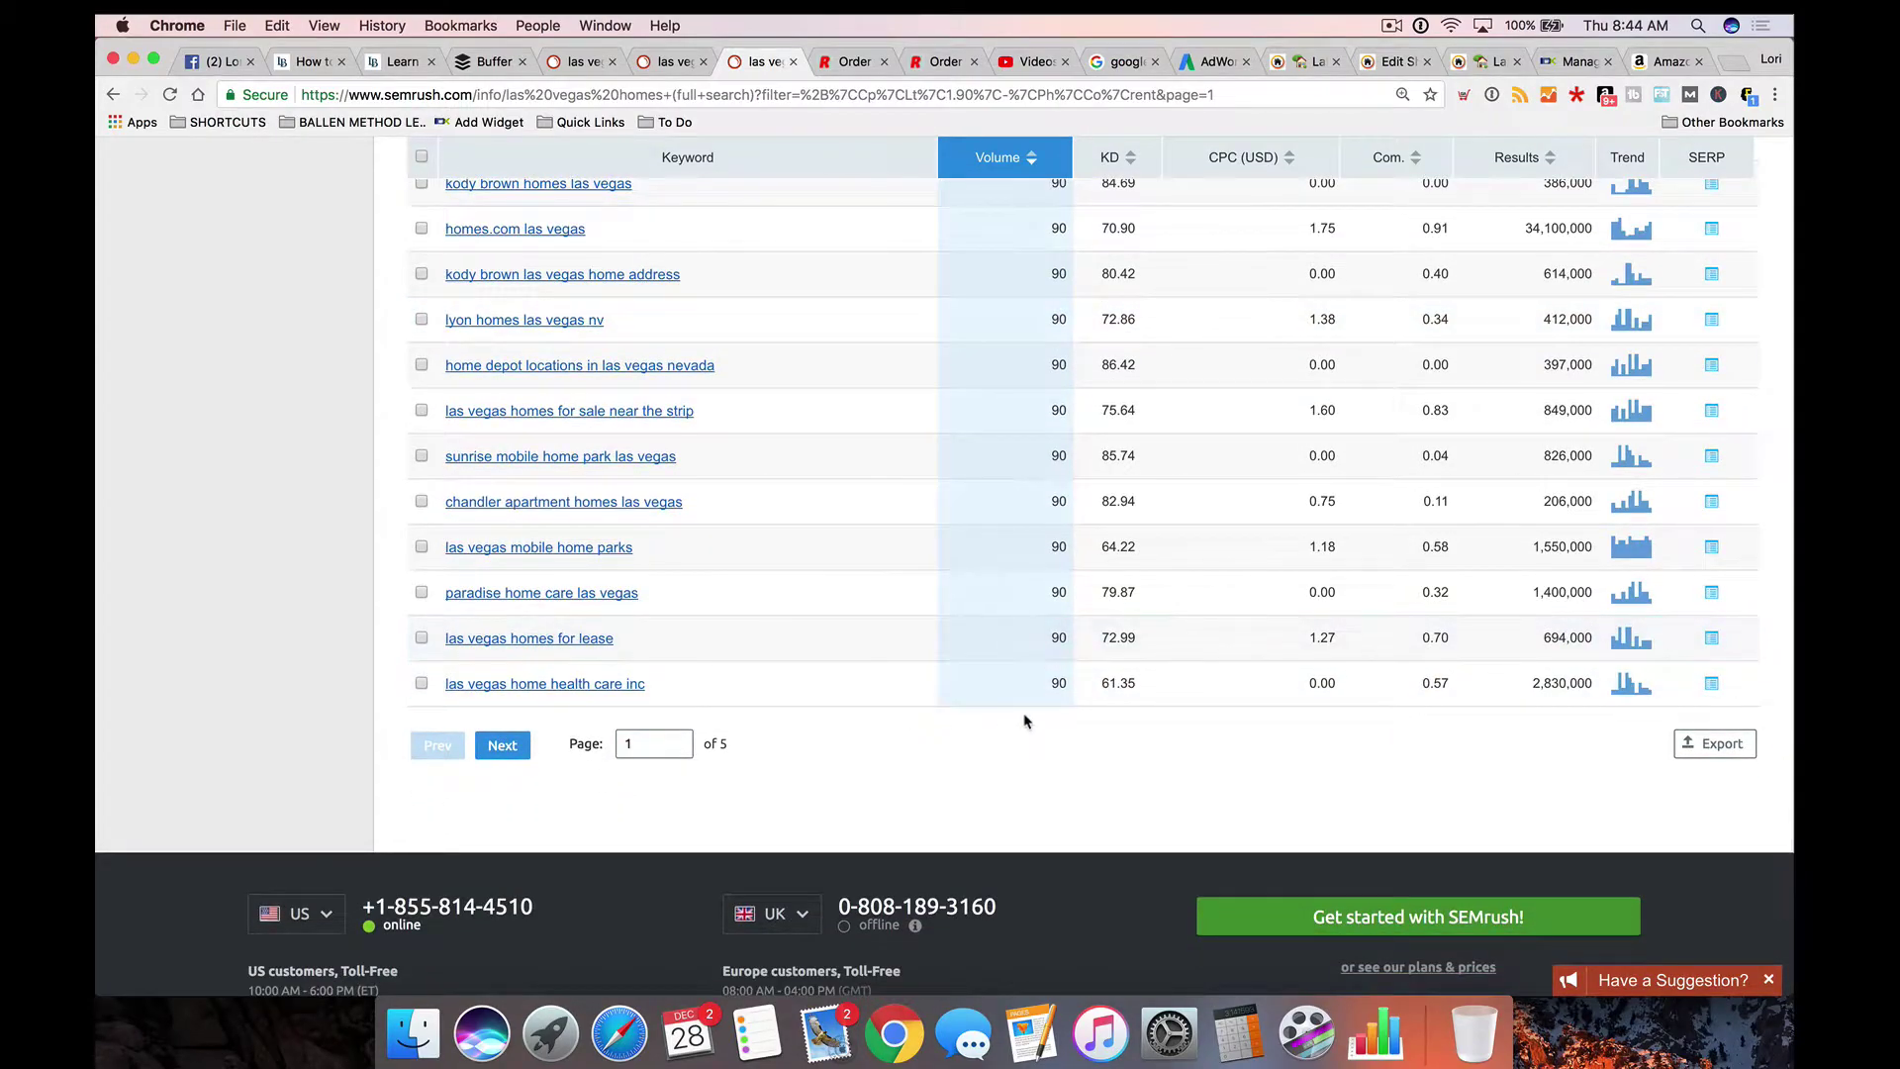
{"action": "scroll", "coordinate": [1029, 721], "scroll_direction": "up", "scroll_amount": 3}
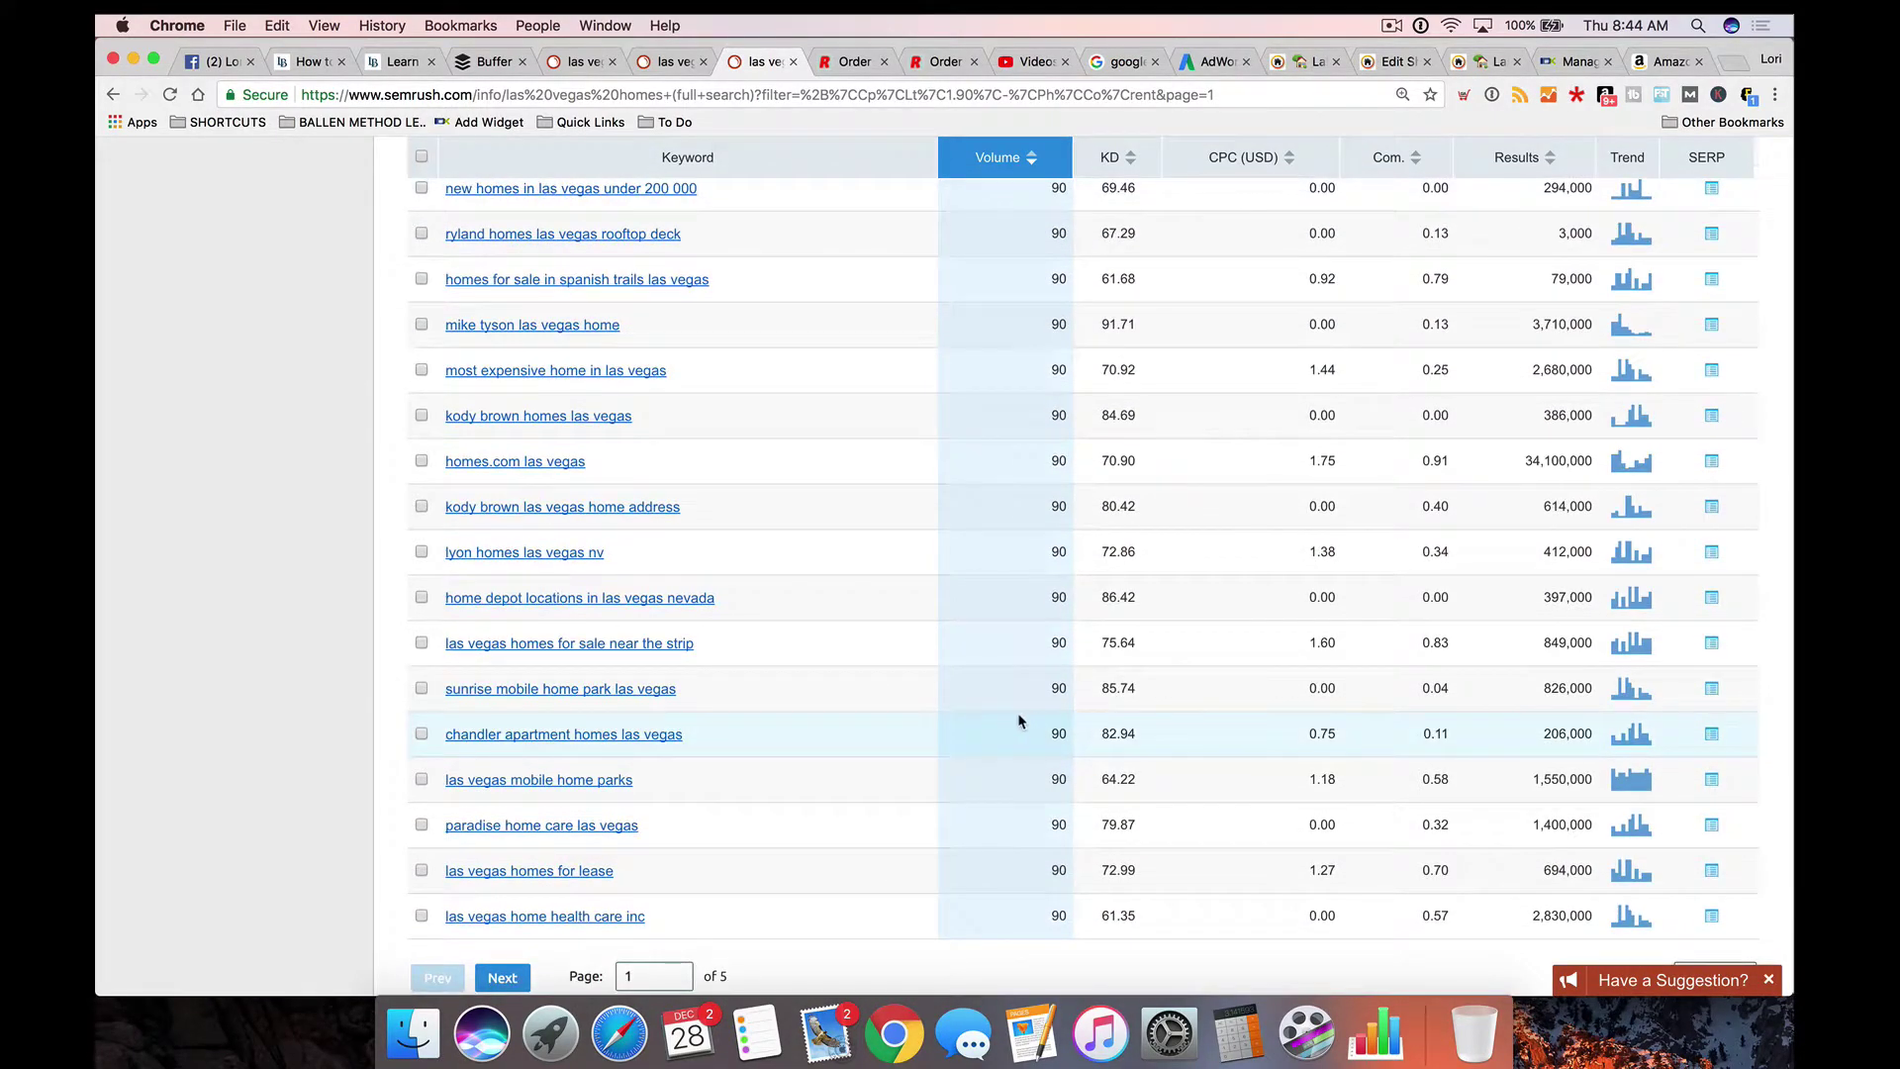
{"action": "scroll", "coordinate": [1024, 718], "scroll_direction": "up", "scroll_amount": 10}
{"action": "scroll", "coordinate": [1014, 720], "scroll_direction": "up", "scroll_amount": 10}
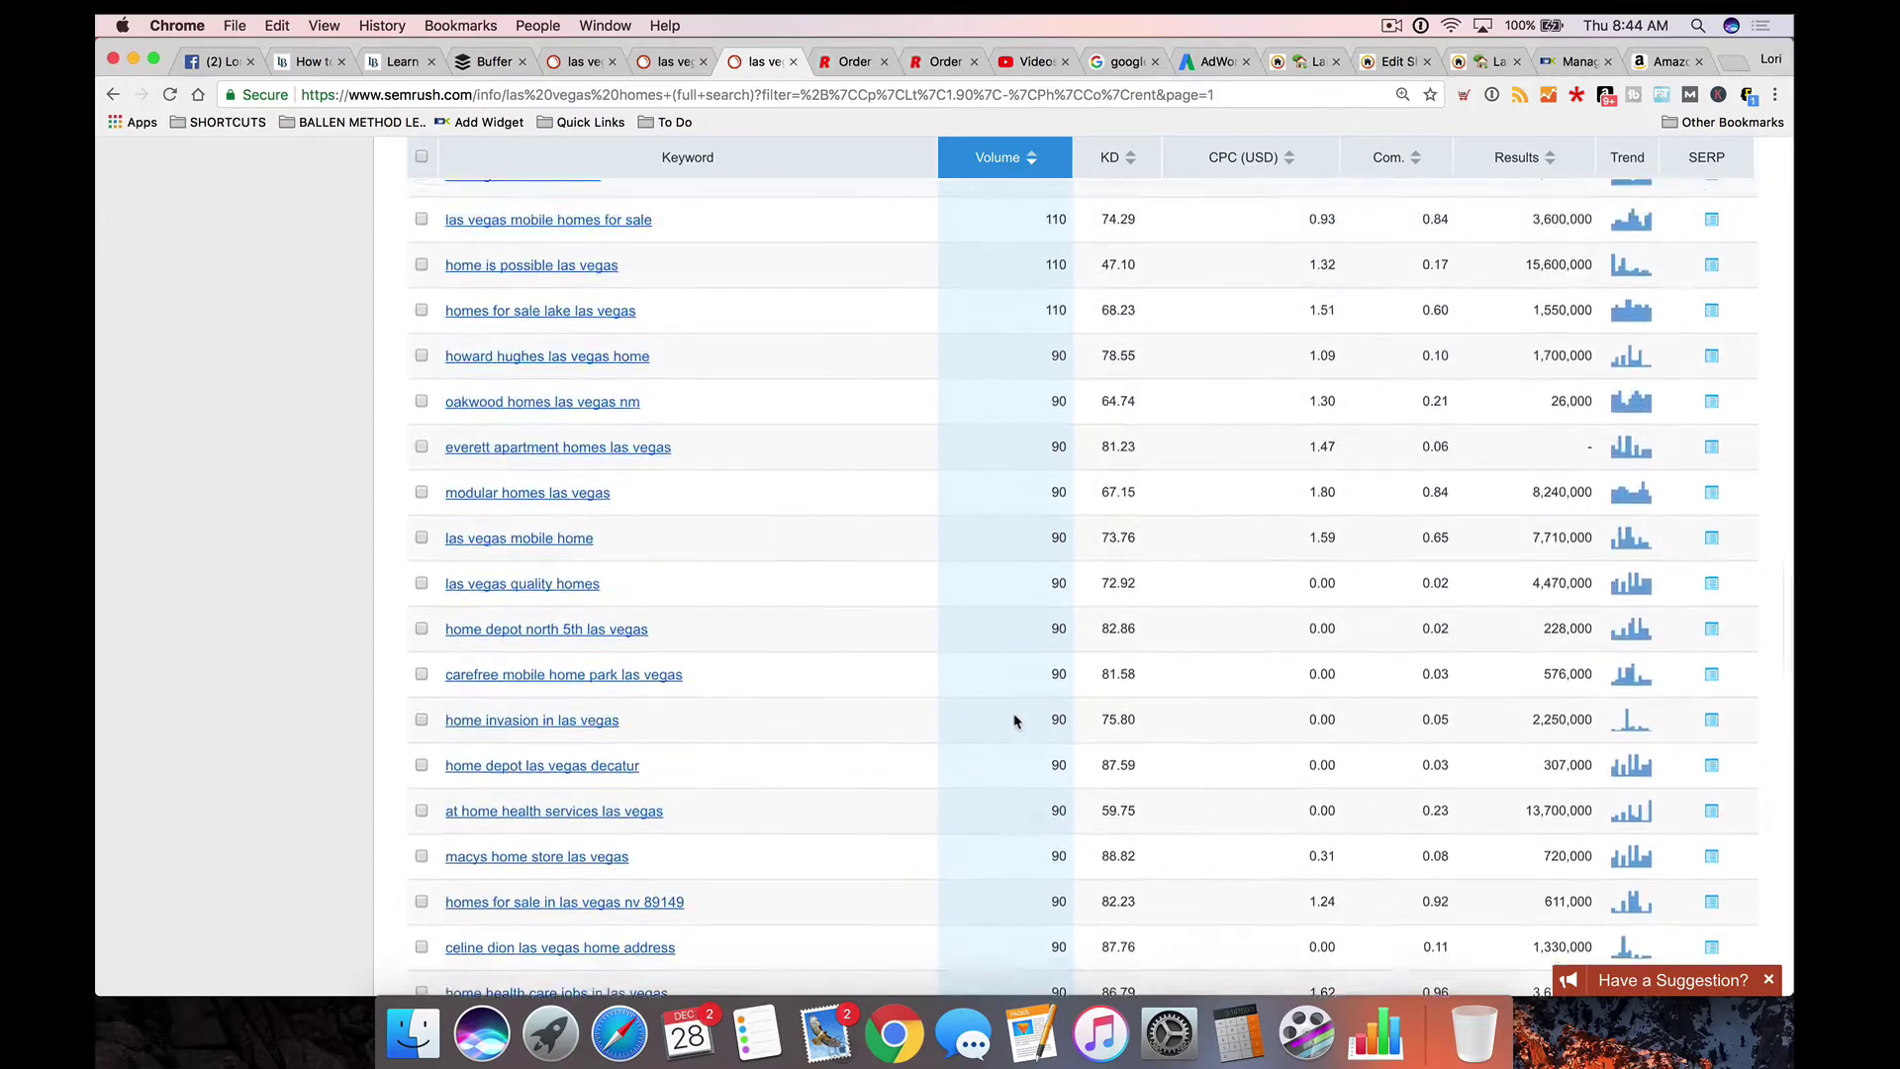
{"action": "scroll", "coordinate": [1014, 721], "scroll_direction": "down", "scroll_amount": 3}
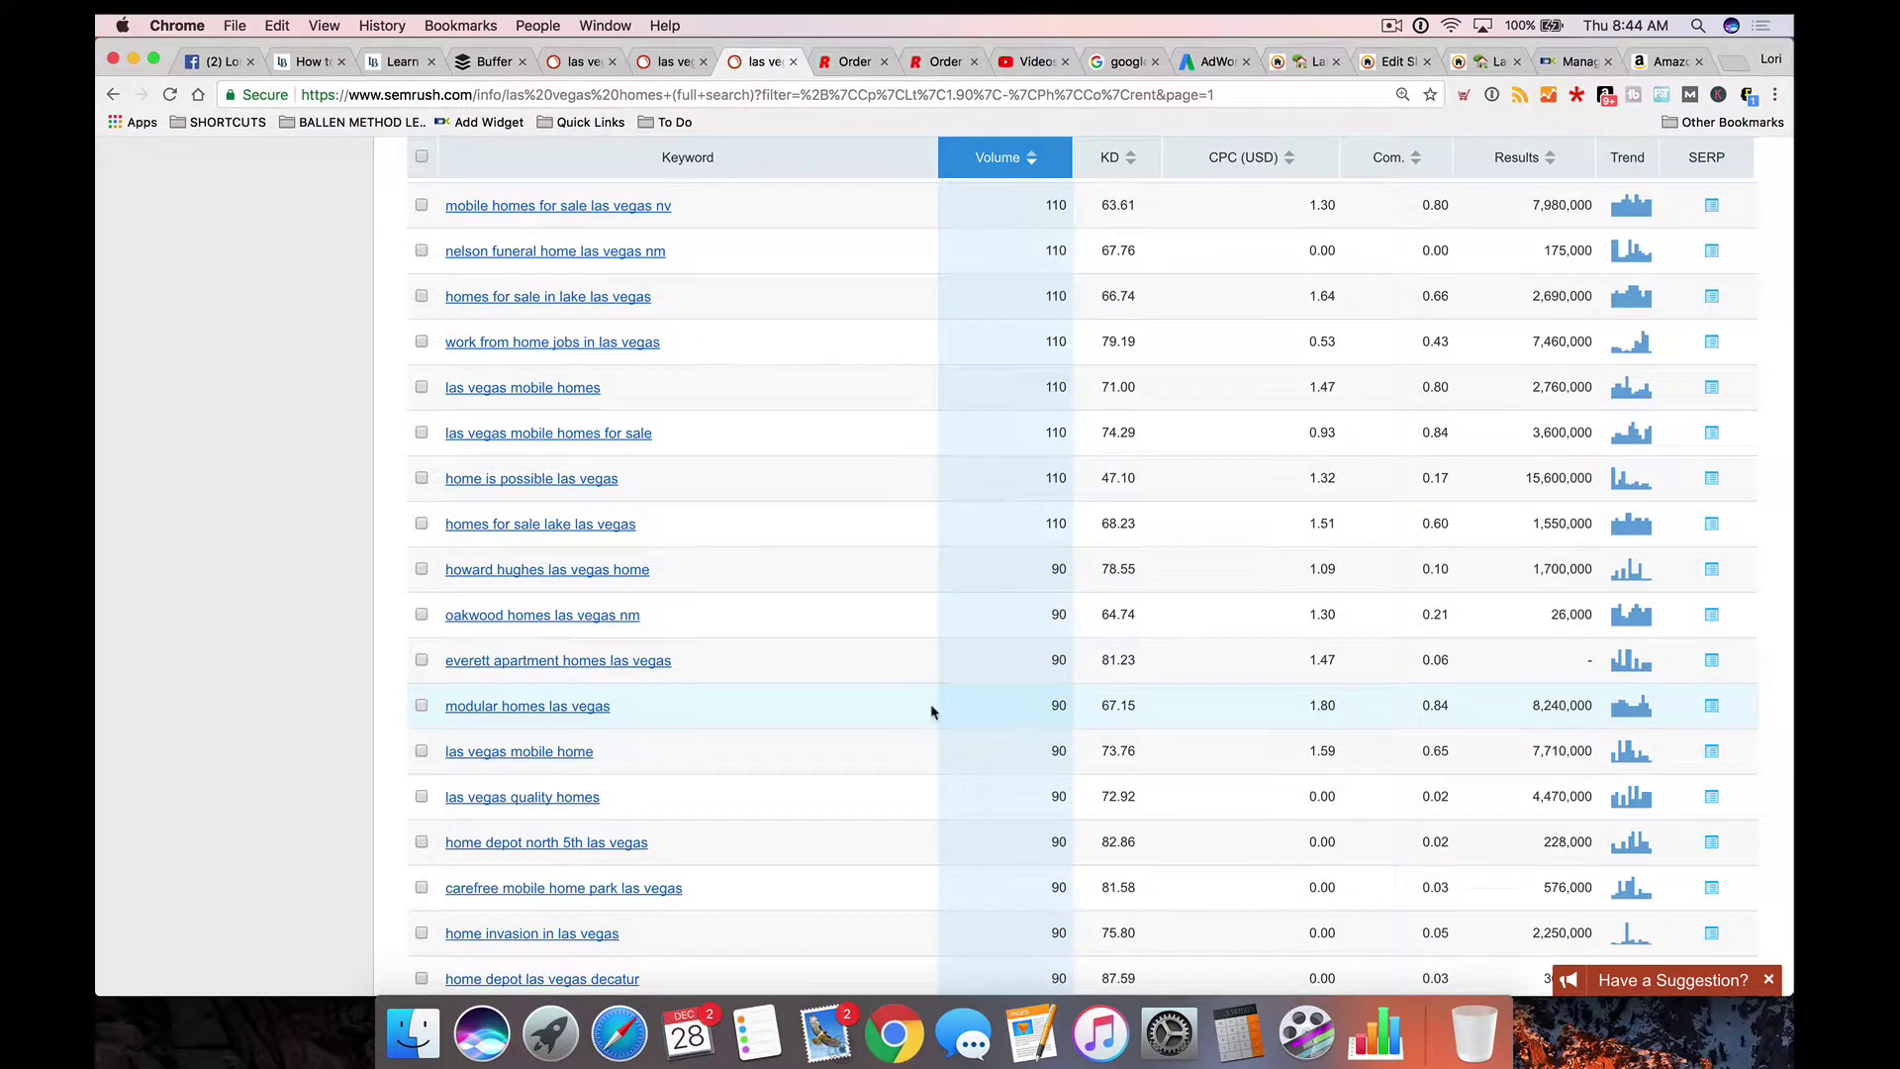
Step: Add a third filter to the phrase match report that excludes keywords with a volume less than 60, and apply it
{"action": "scroll", "coordinate": [796, 688], "scroll_direction": "up", "scroll_amount": 10}
{"action": "scroll", "coordinate": [796, 688], "scroll_direction": "up", "scroll_amount": 15}
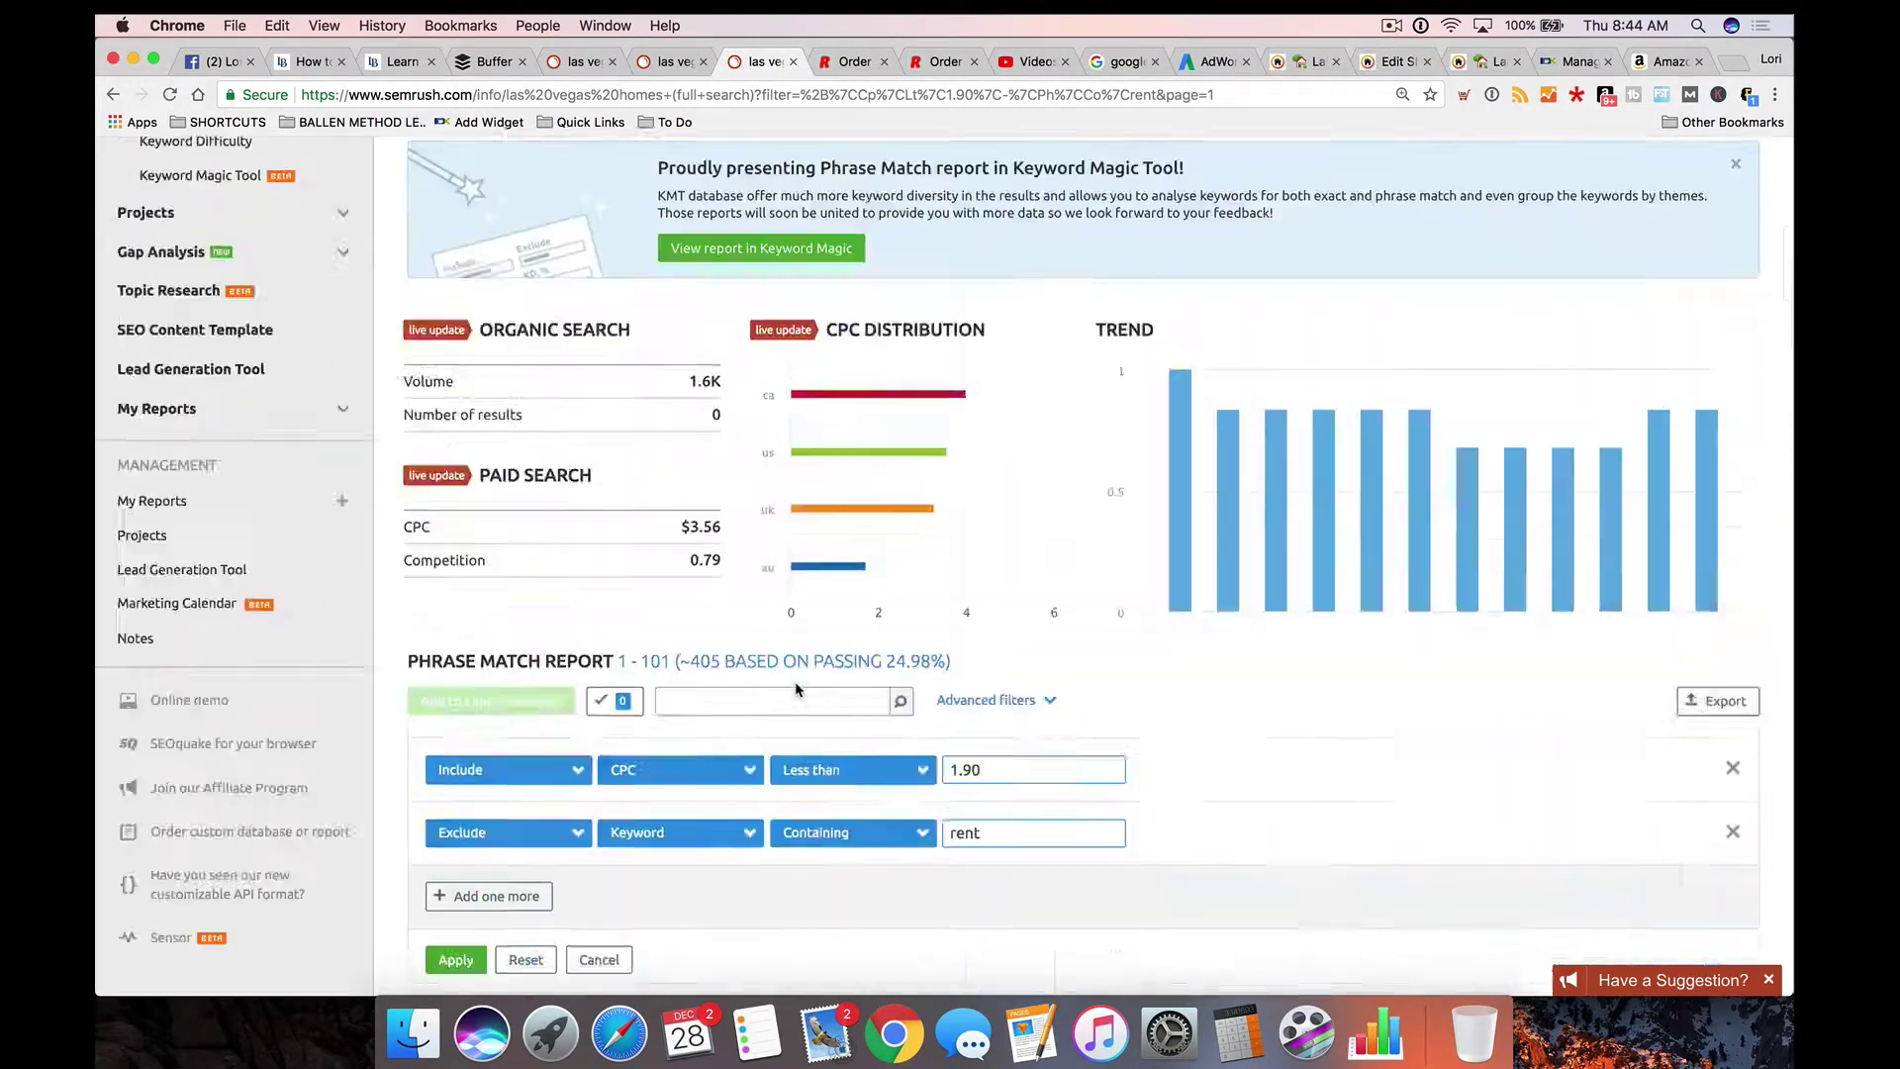
{"action": "scroll", "coordinate": [794, 681], "scroll_direction": "down", "scroll_amount": 6}
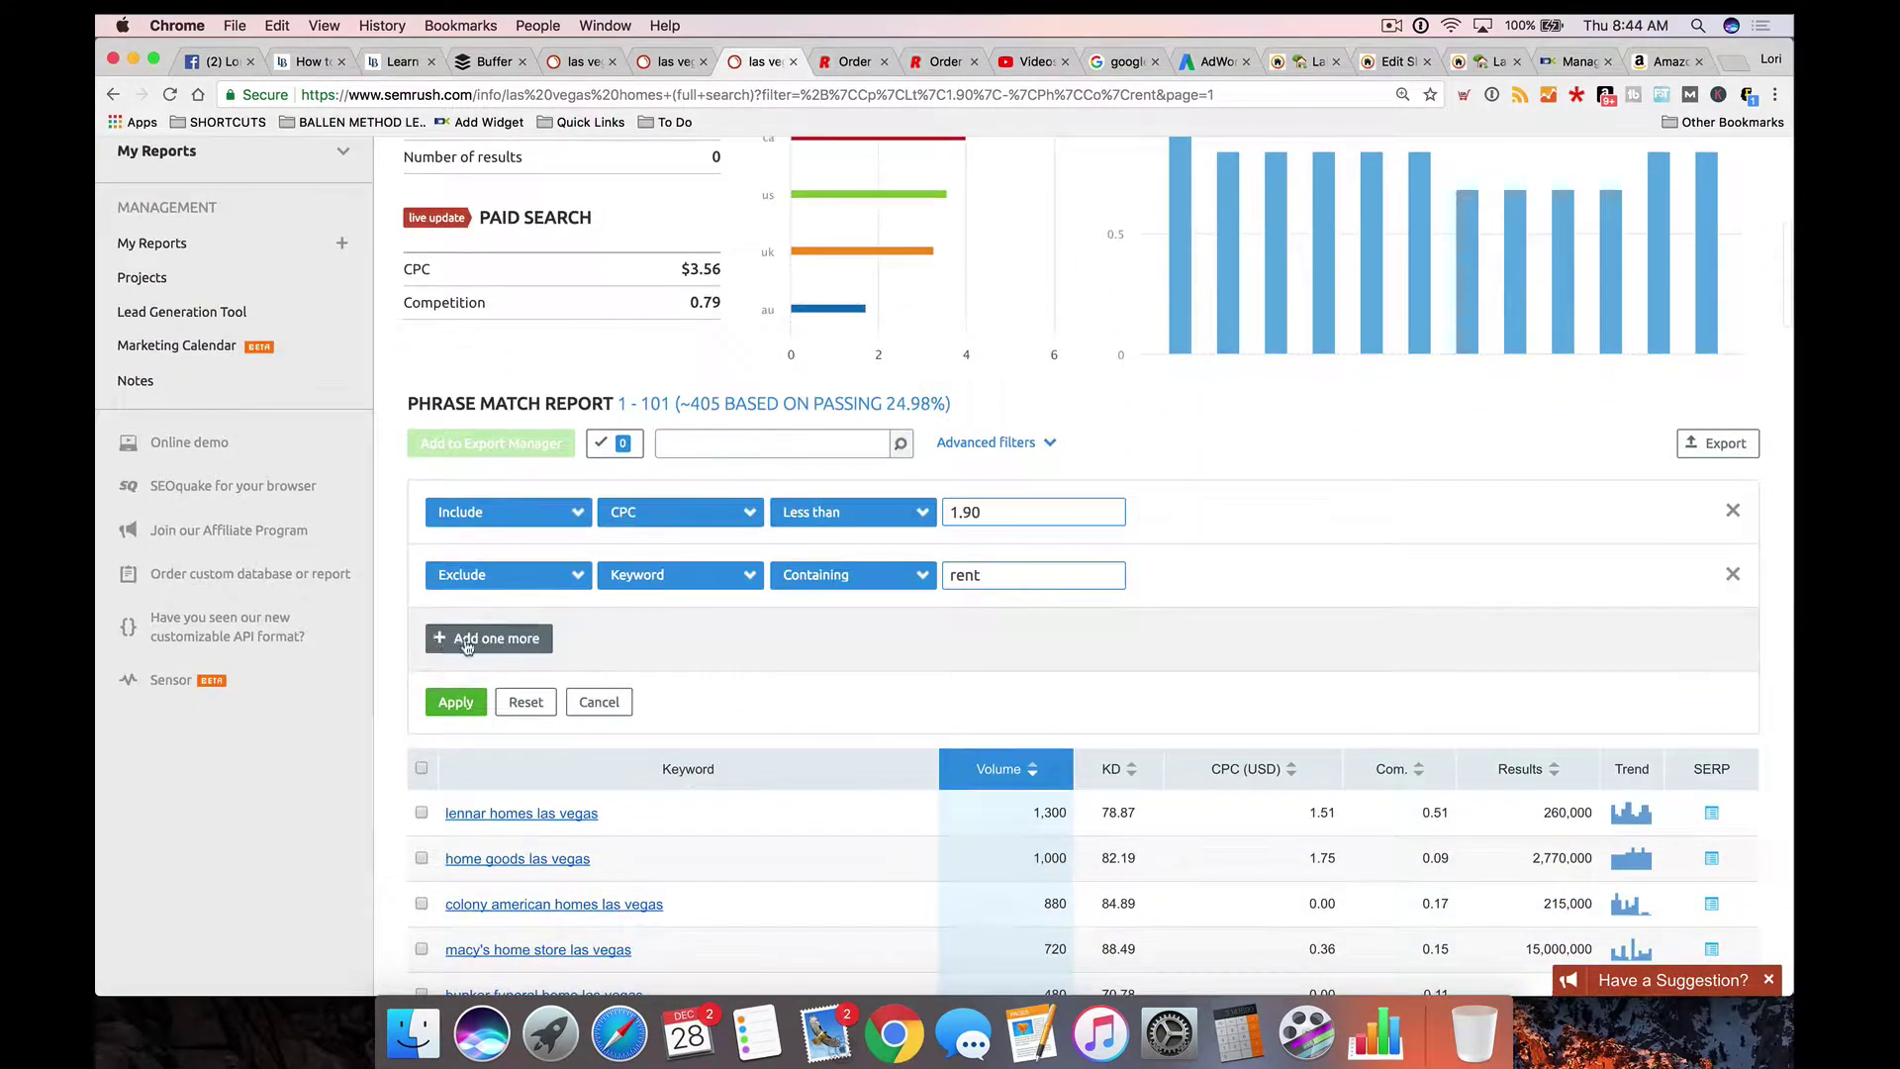
{"action": "left_click", "coordinate": [451, 642]}
{"action": "left_click", "coordinate": [496, 640]}
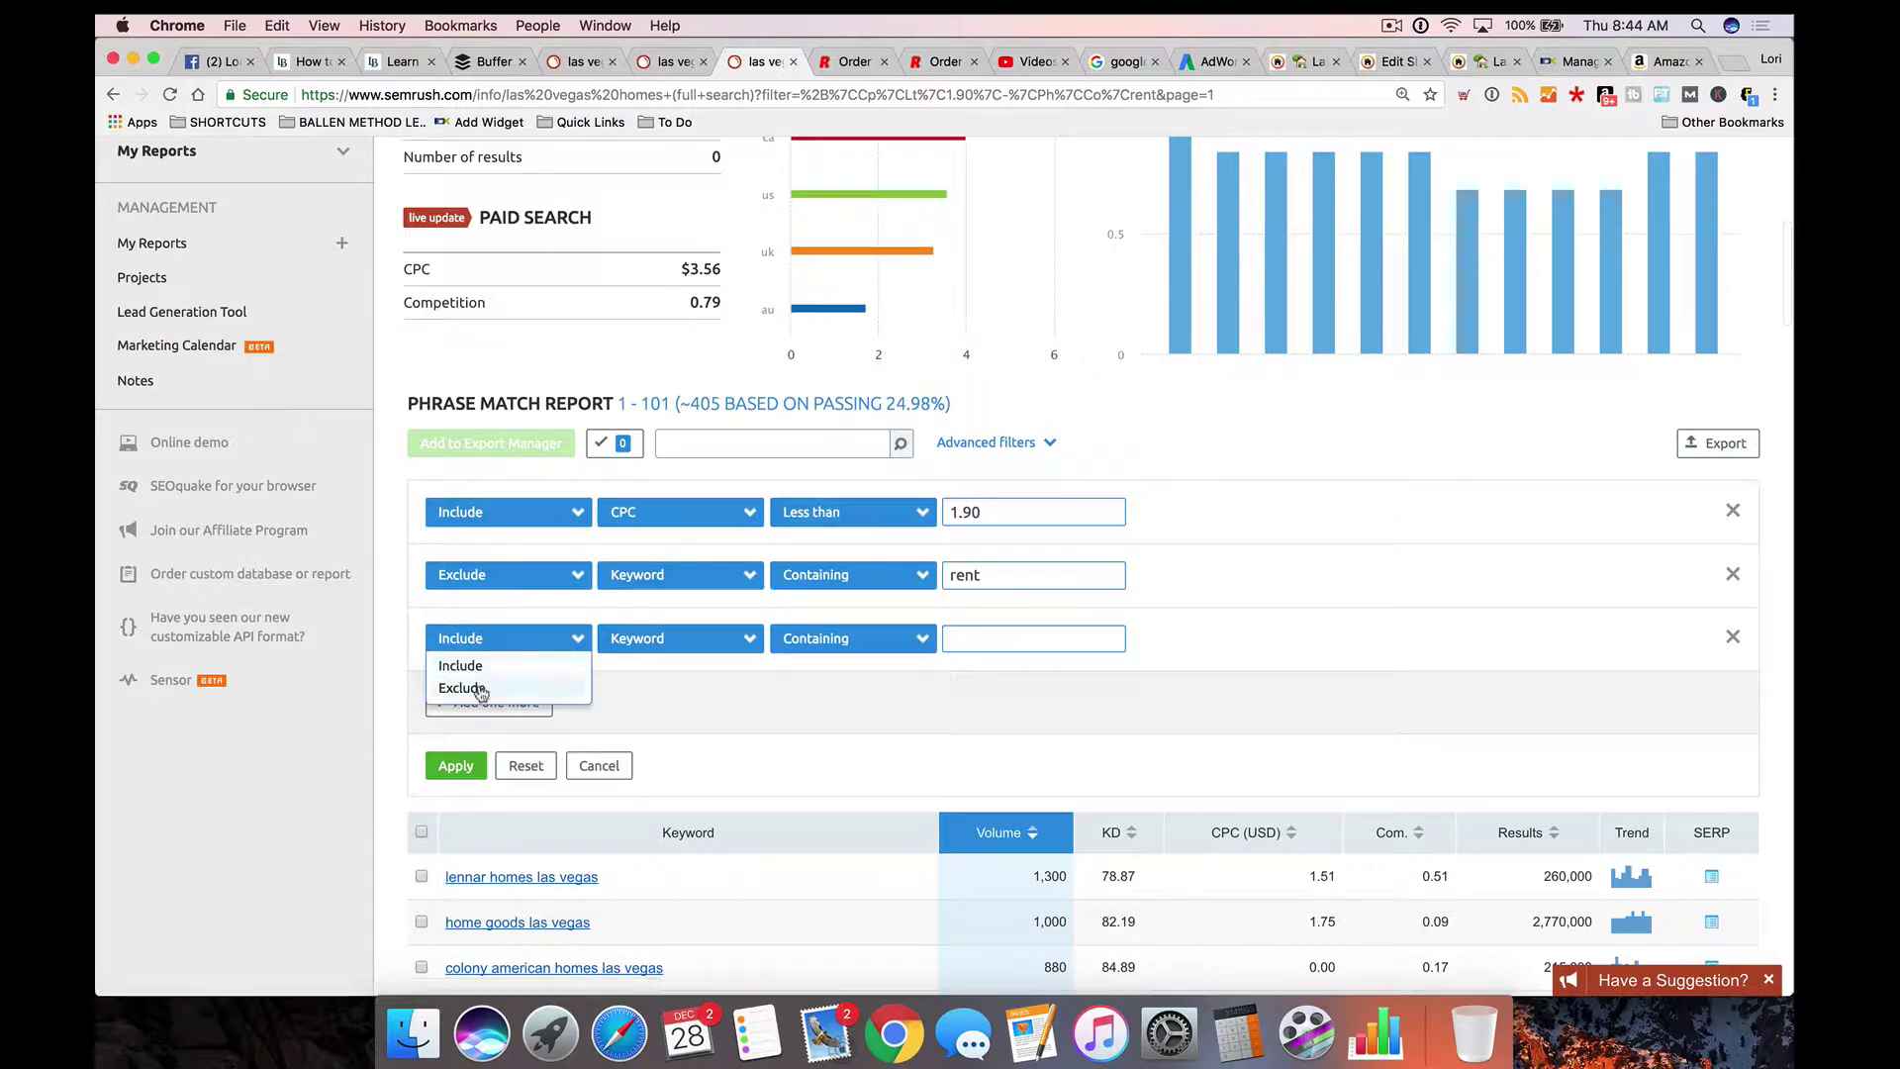
{"action": "left_click", "coordinate": [462, 687]}
{"action": "left_click", "coordinate": [653, 645]}
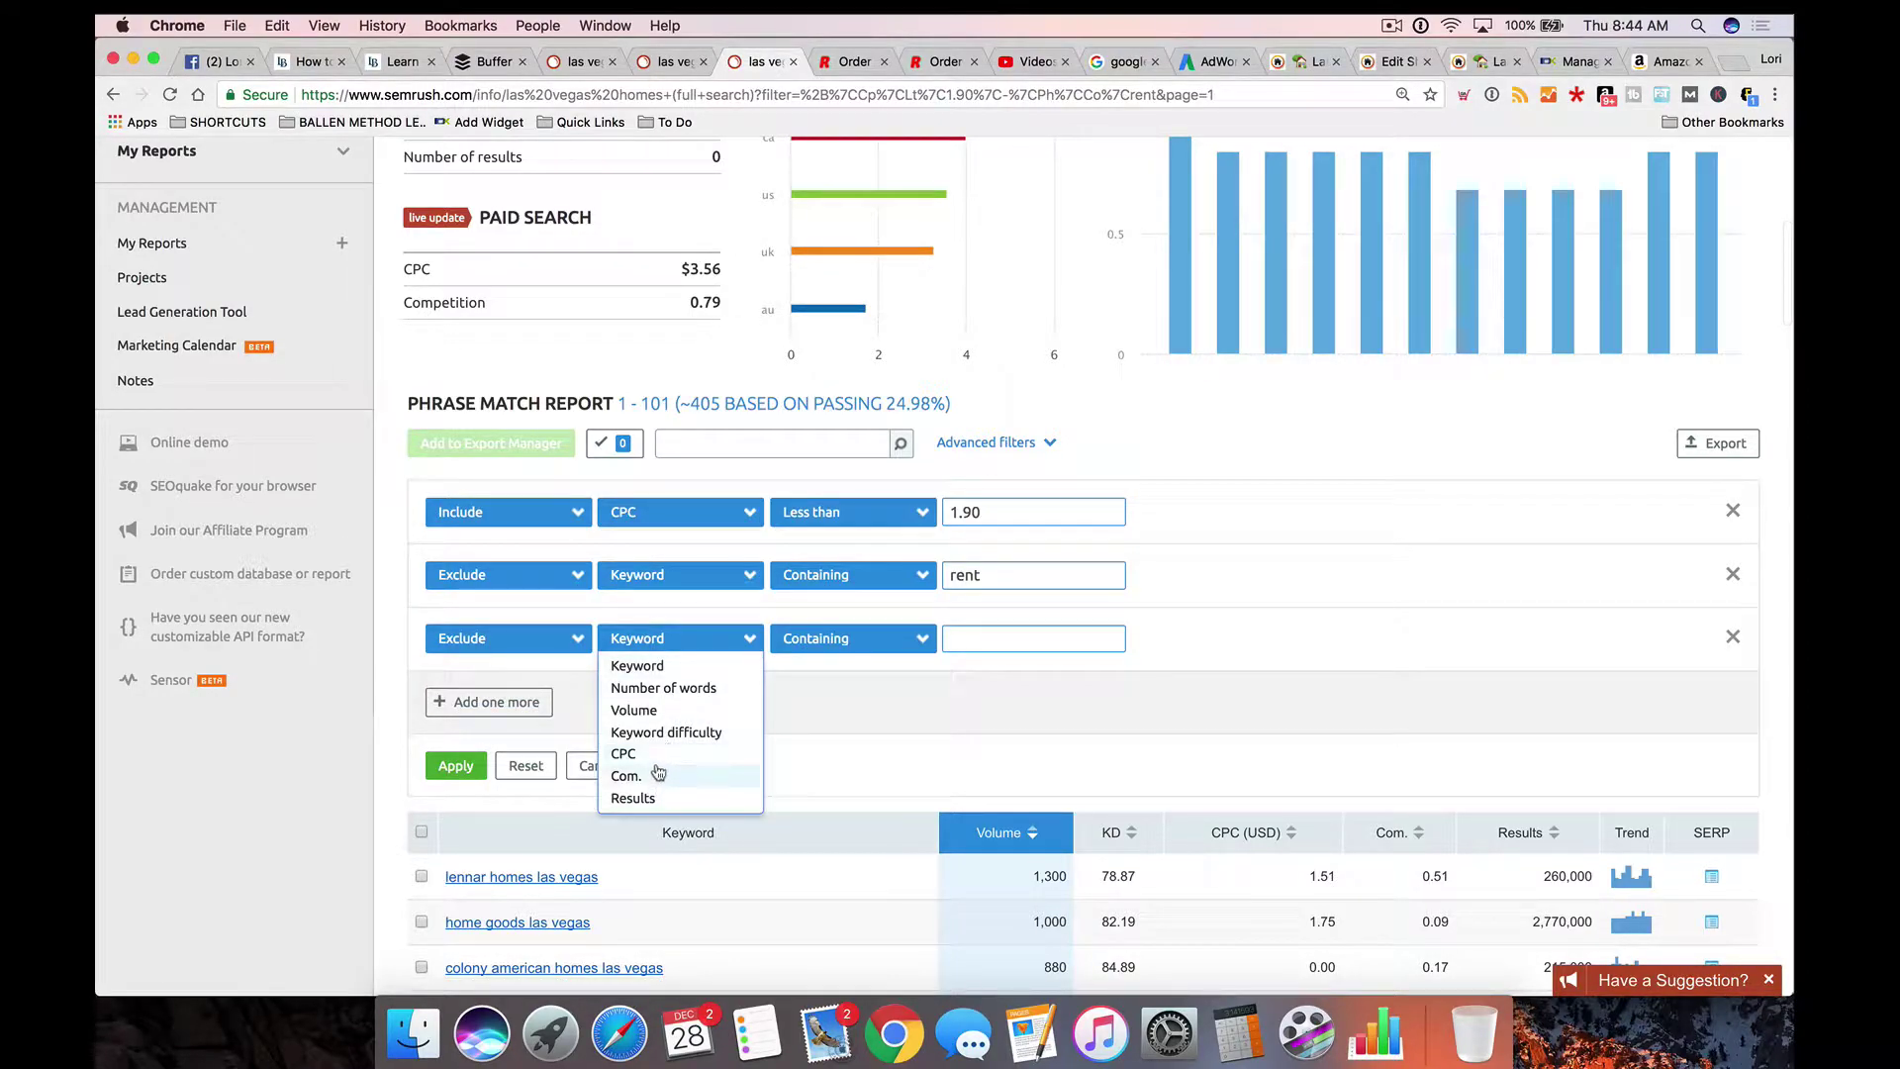
{"action": "left_click", "coordinate": [648, 713]}
{"action": "left_click", "coordinate": [811, 641]}
{"action": "left_click", "coordinate": [807, 712]}
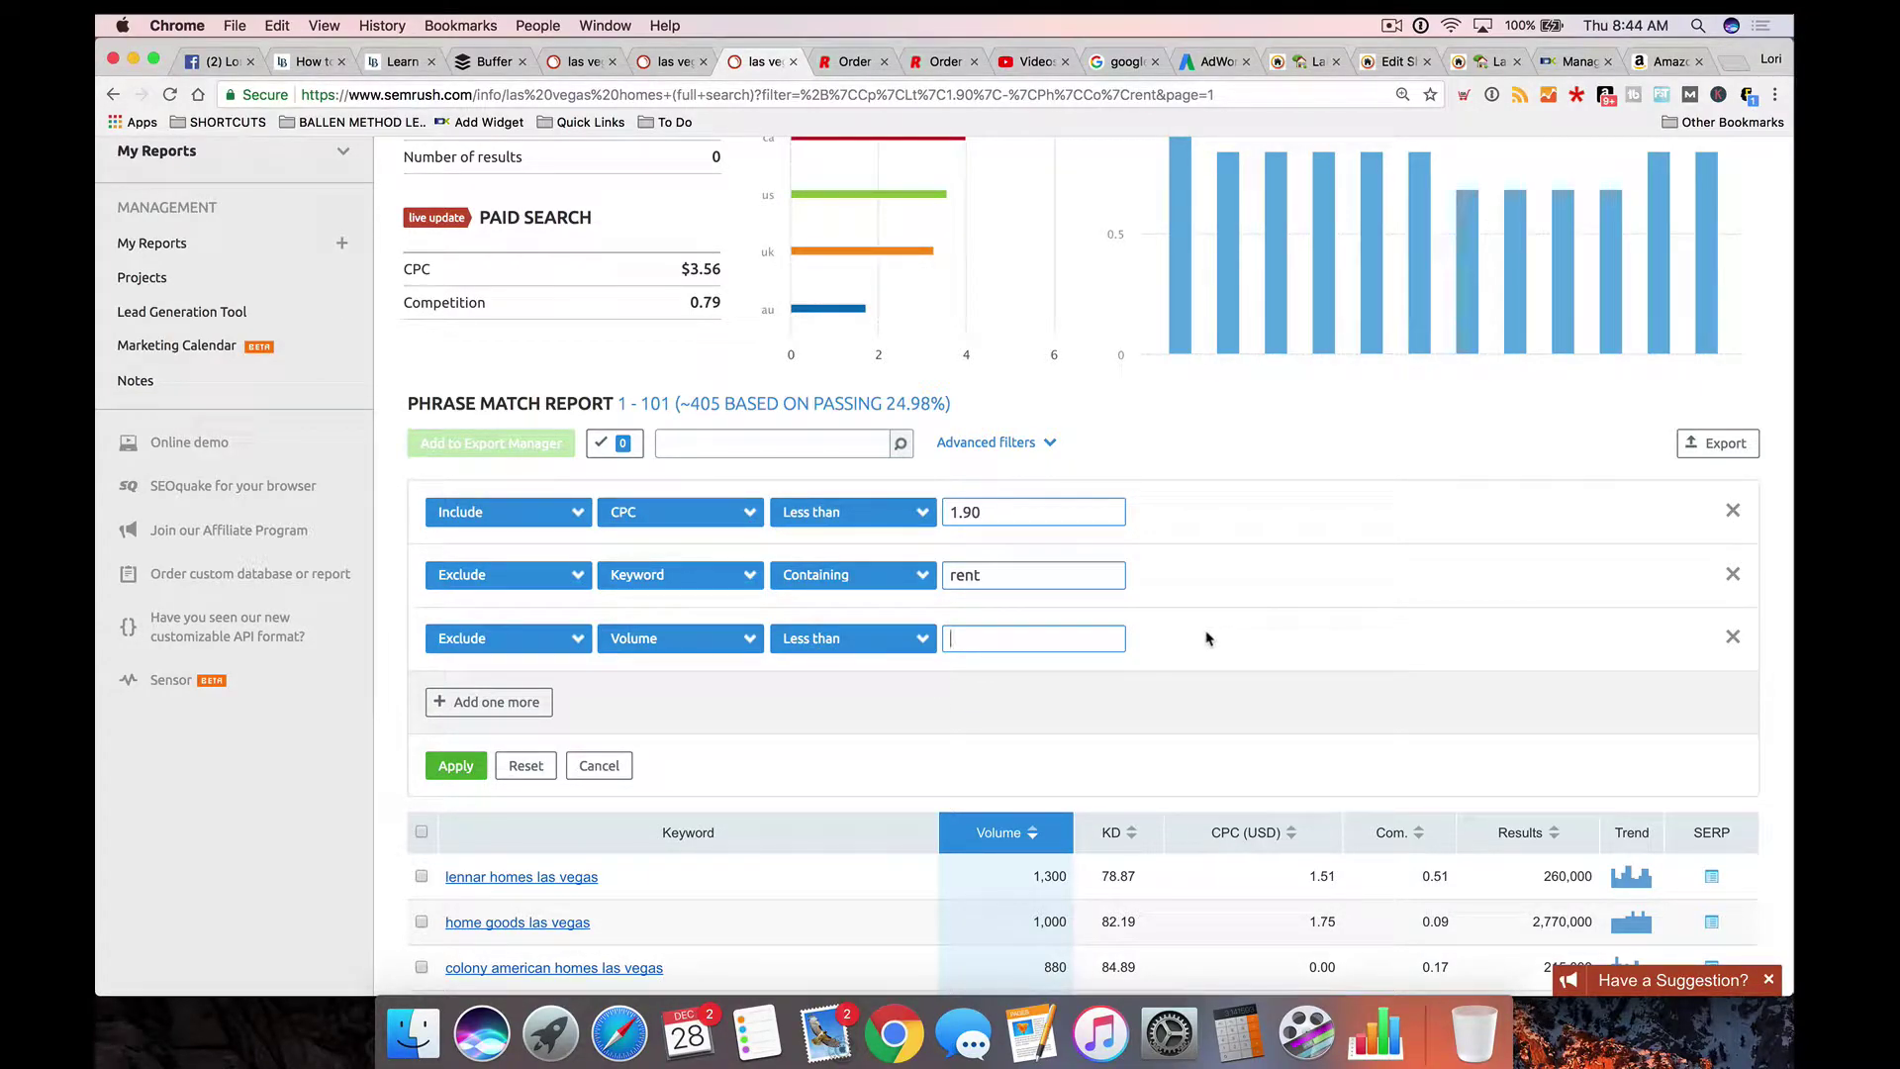
{"action": "type", "text": "60"}
{"action": "left_click", "coordinate": [447, 768]}
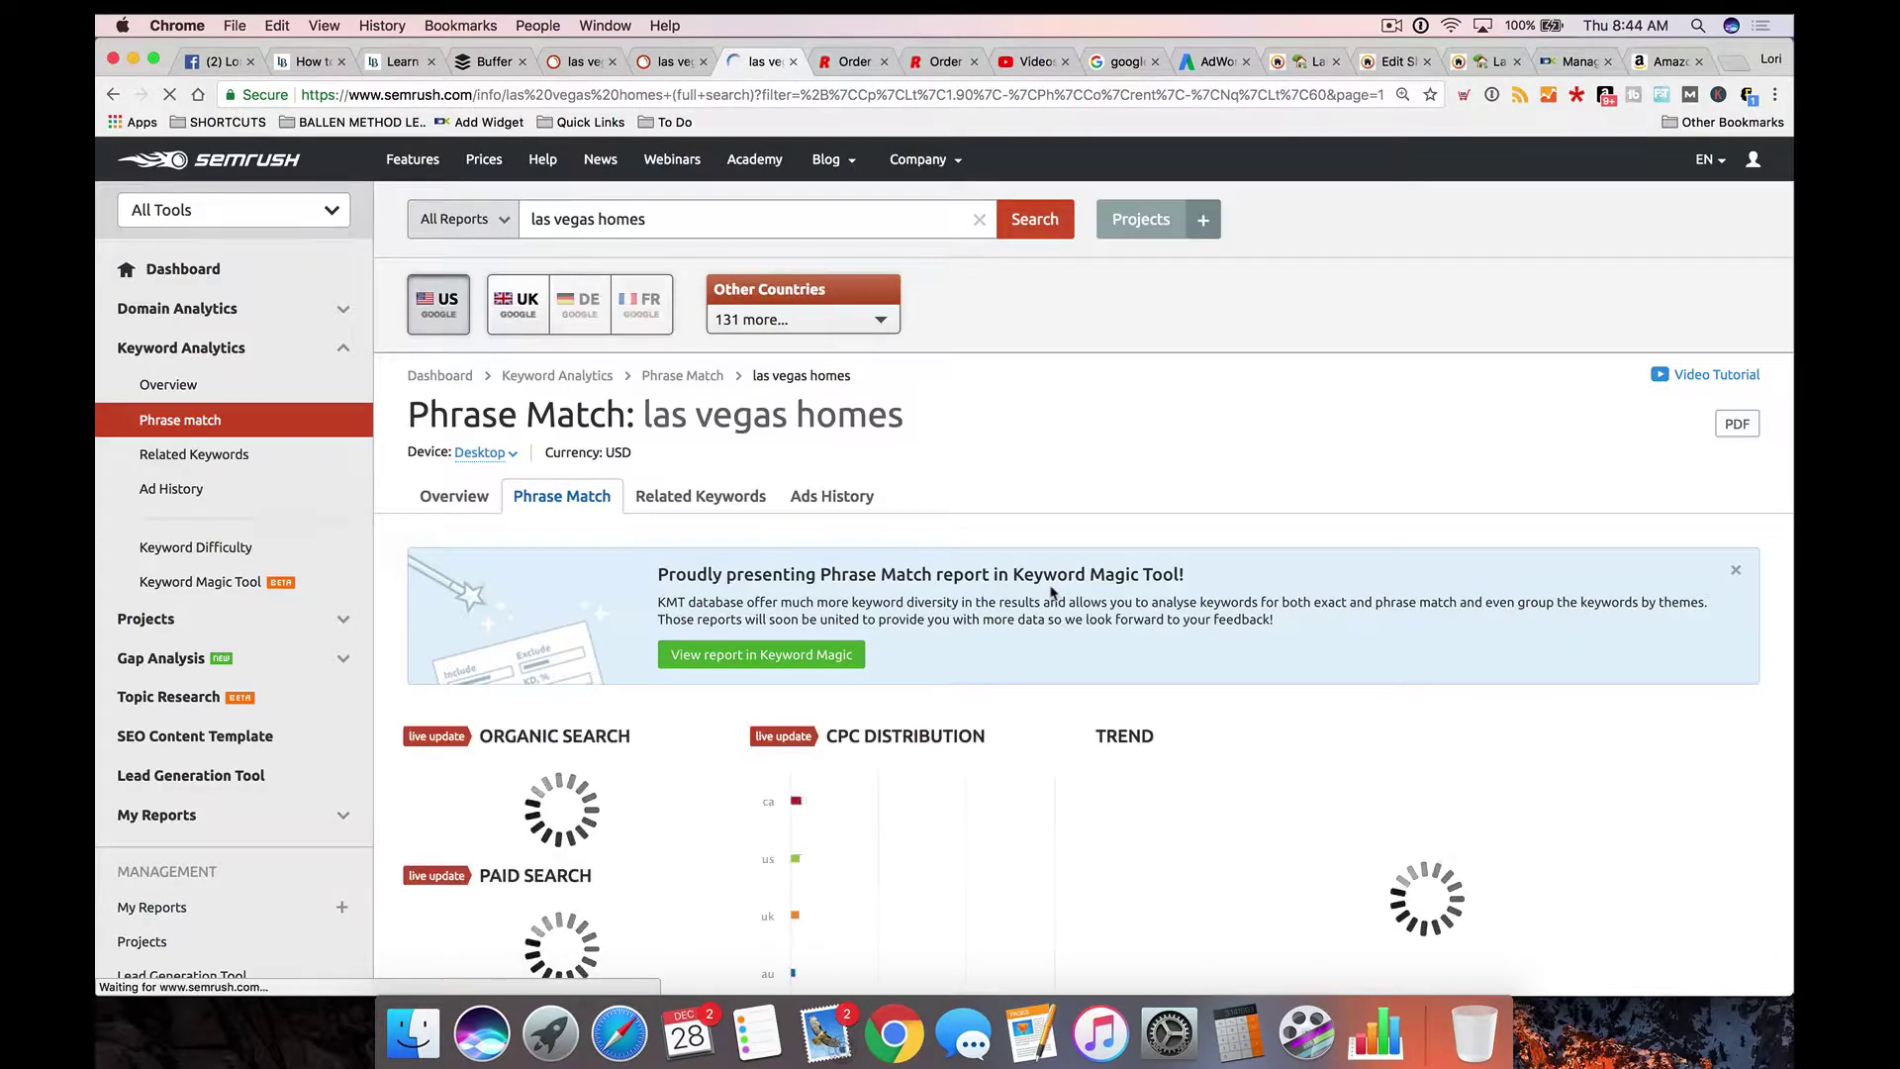
Step: Examine the volume, CPC and competition of the highest-volume keywords in the refiltered phrase match report
{"action": "scroll", "coordinate": [1052, 594], "scroll_direction": "down", "scroll_amount": 5}
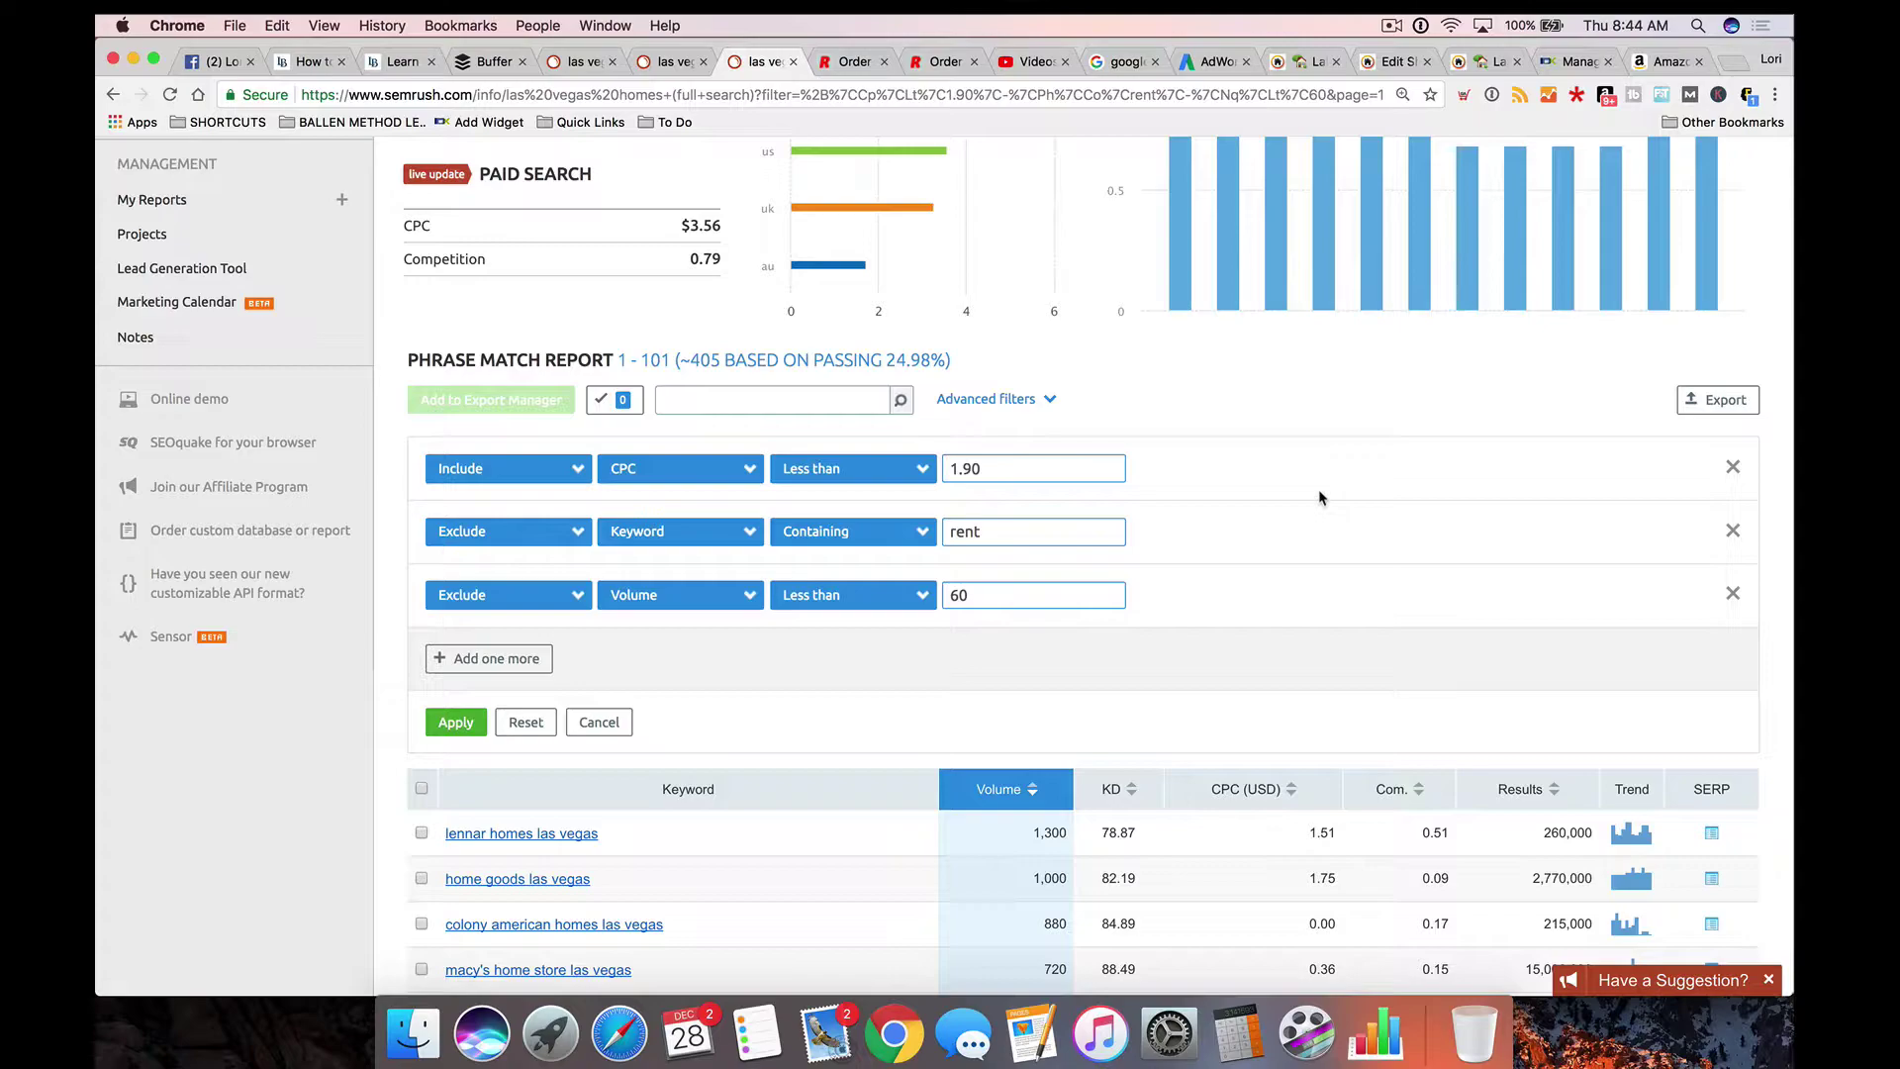
{"action": "scroll", "coordinate": [1320, 497], "scroll_direction": "down", "scroll_amount": 3}
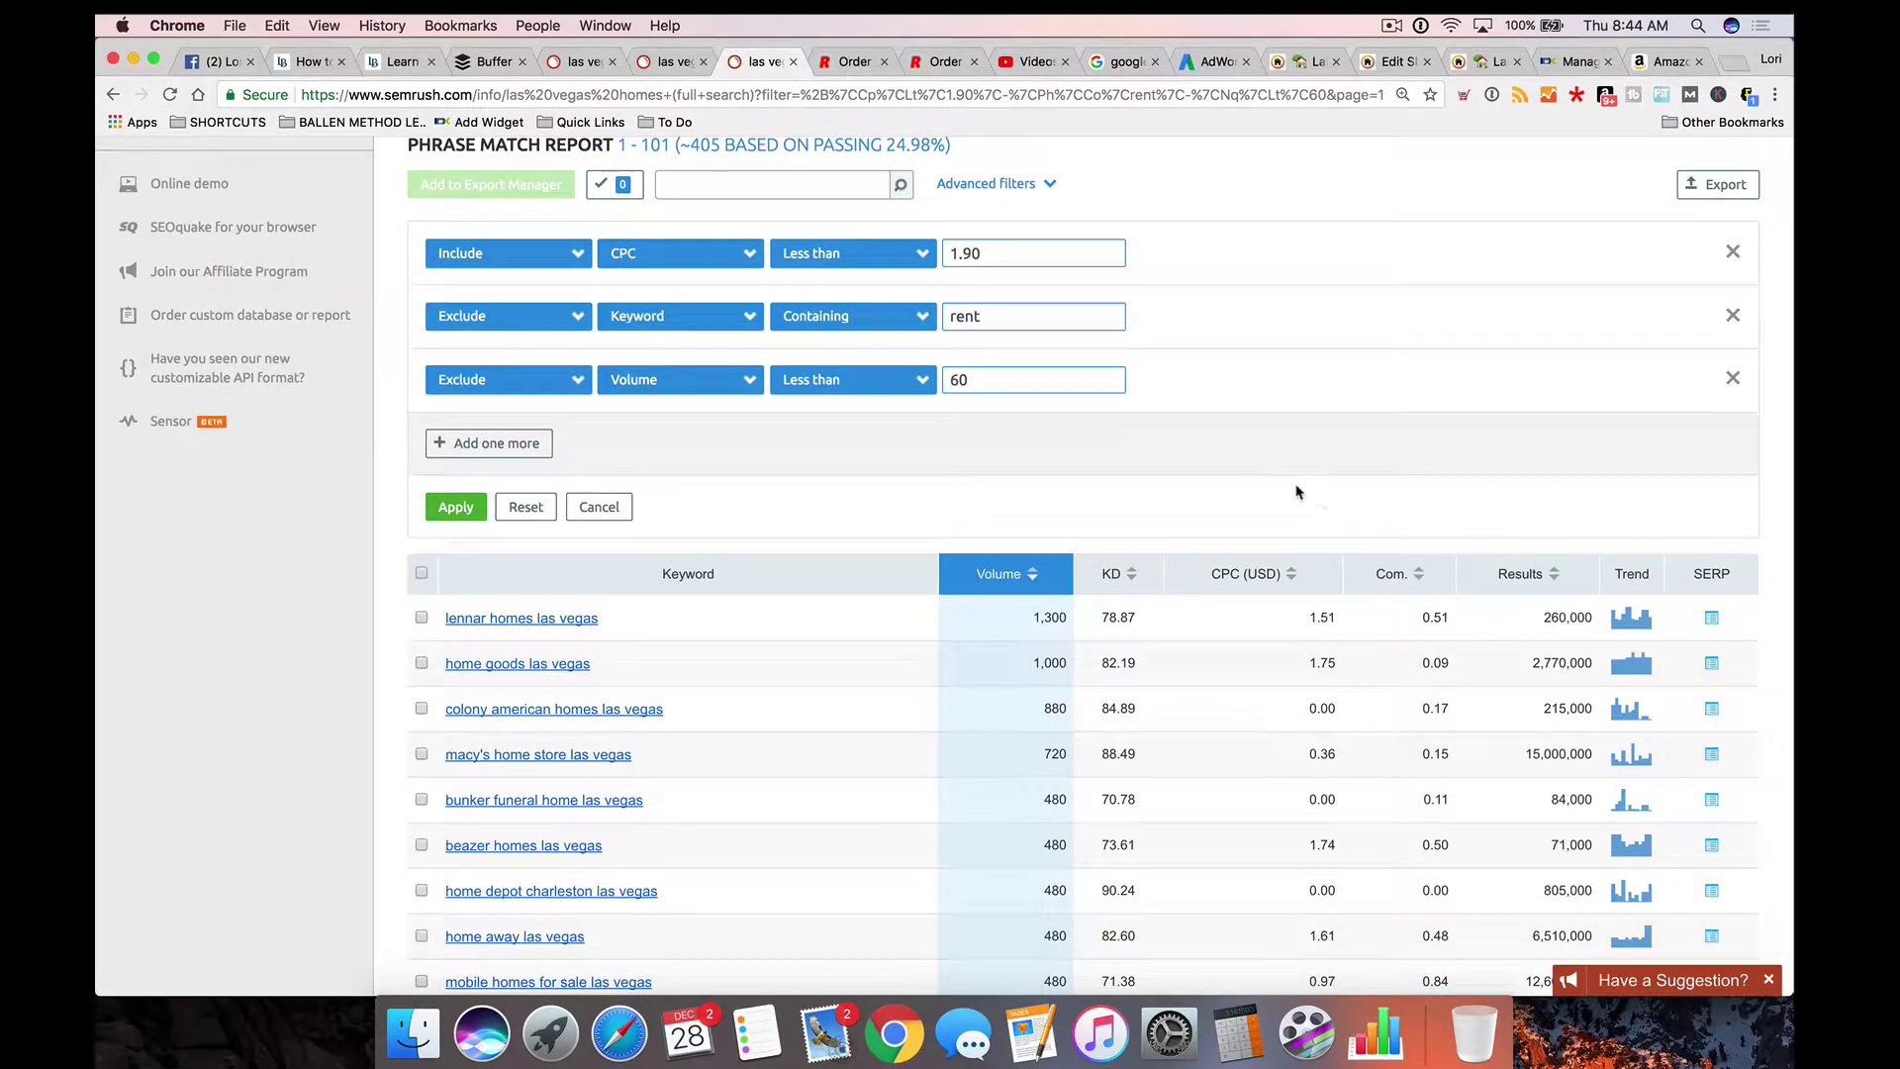
{"action": "scroll", "coordinate": [1048, 495], "scroll_direction": "down", "scroll_amount": 3}
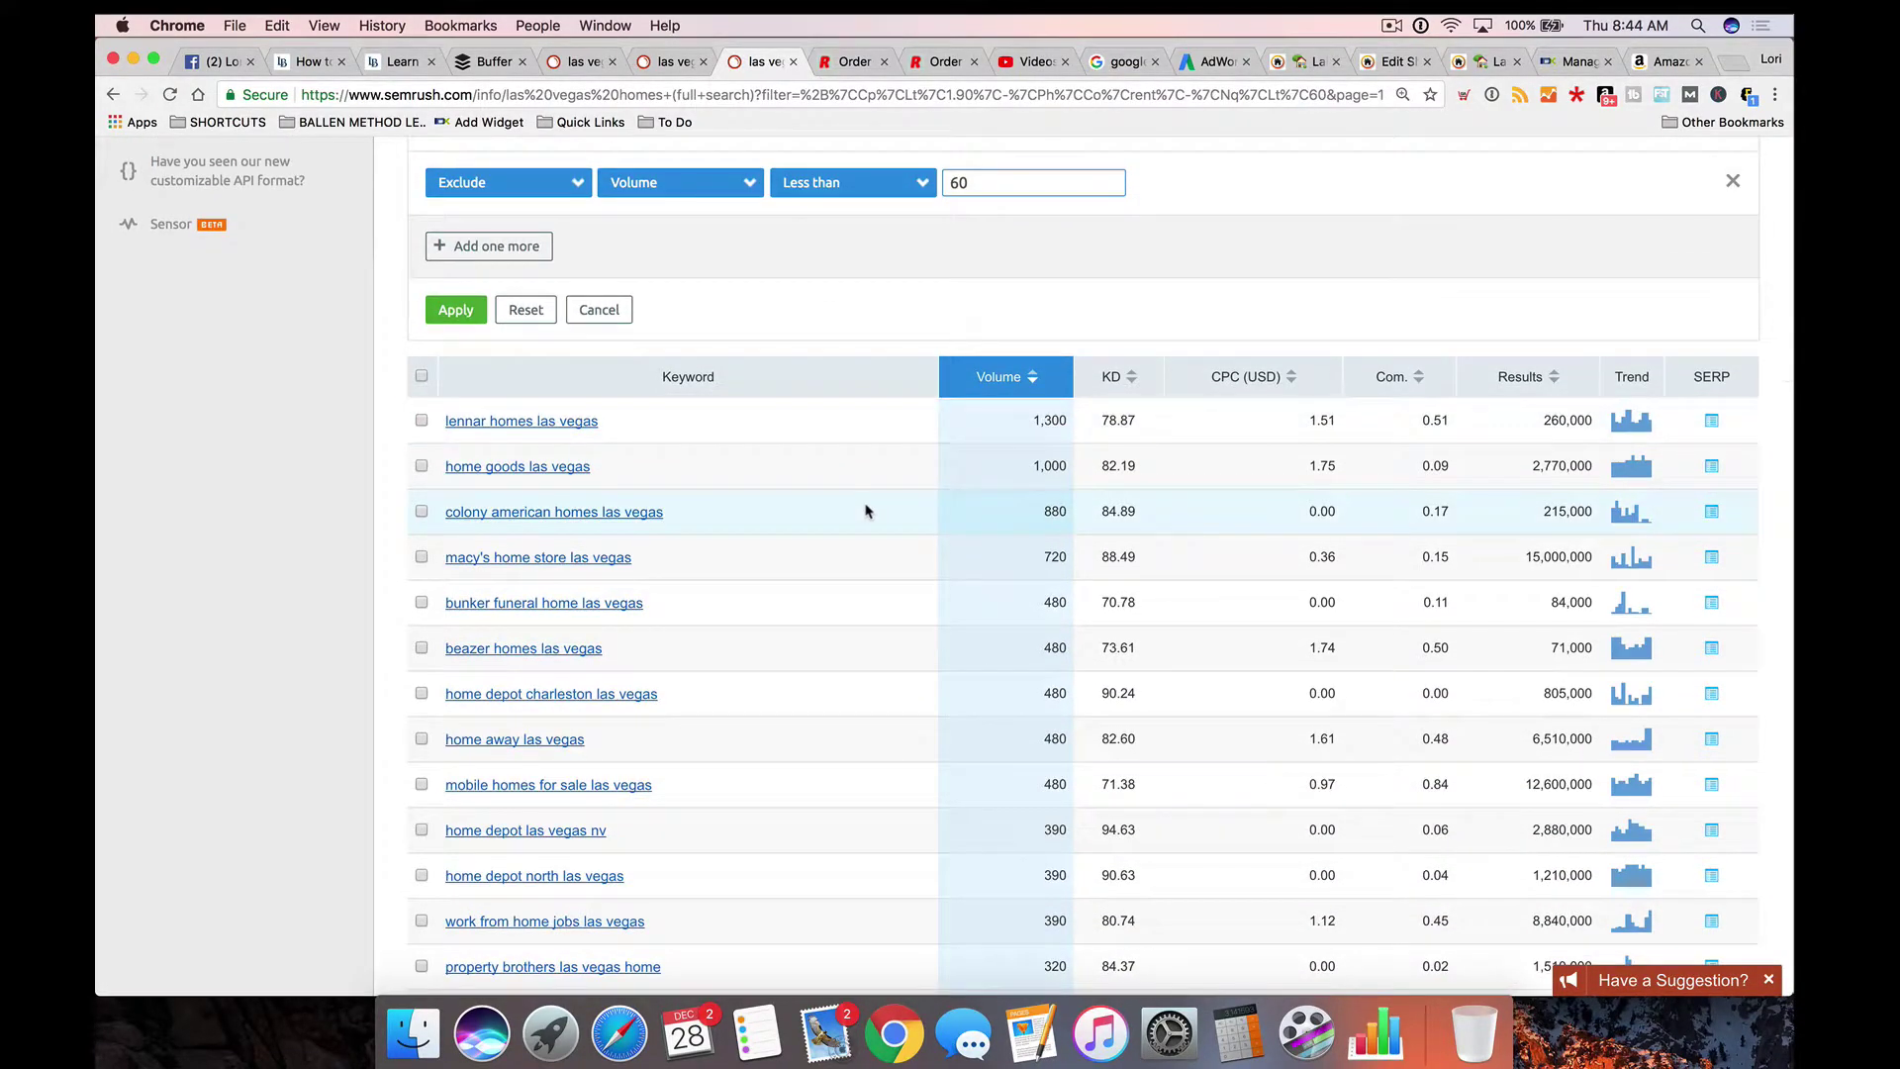
{"action": "scroll", "coordinate": [866, 510], "scroll_direction": "down", "scroll_amount": 1}
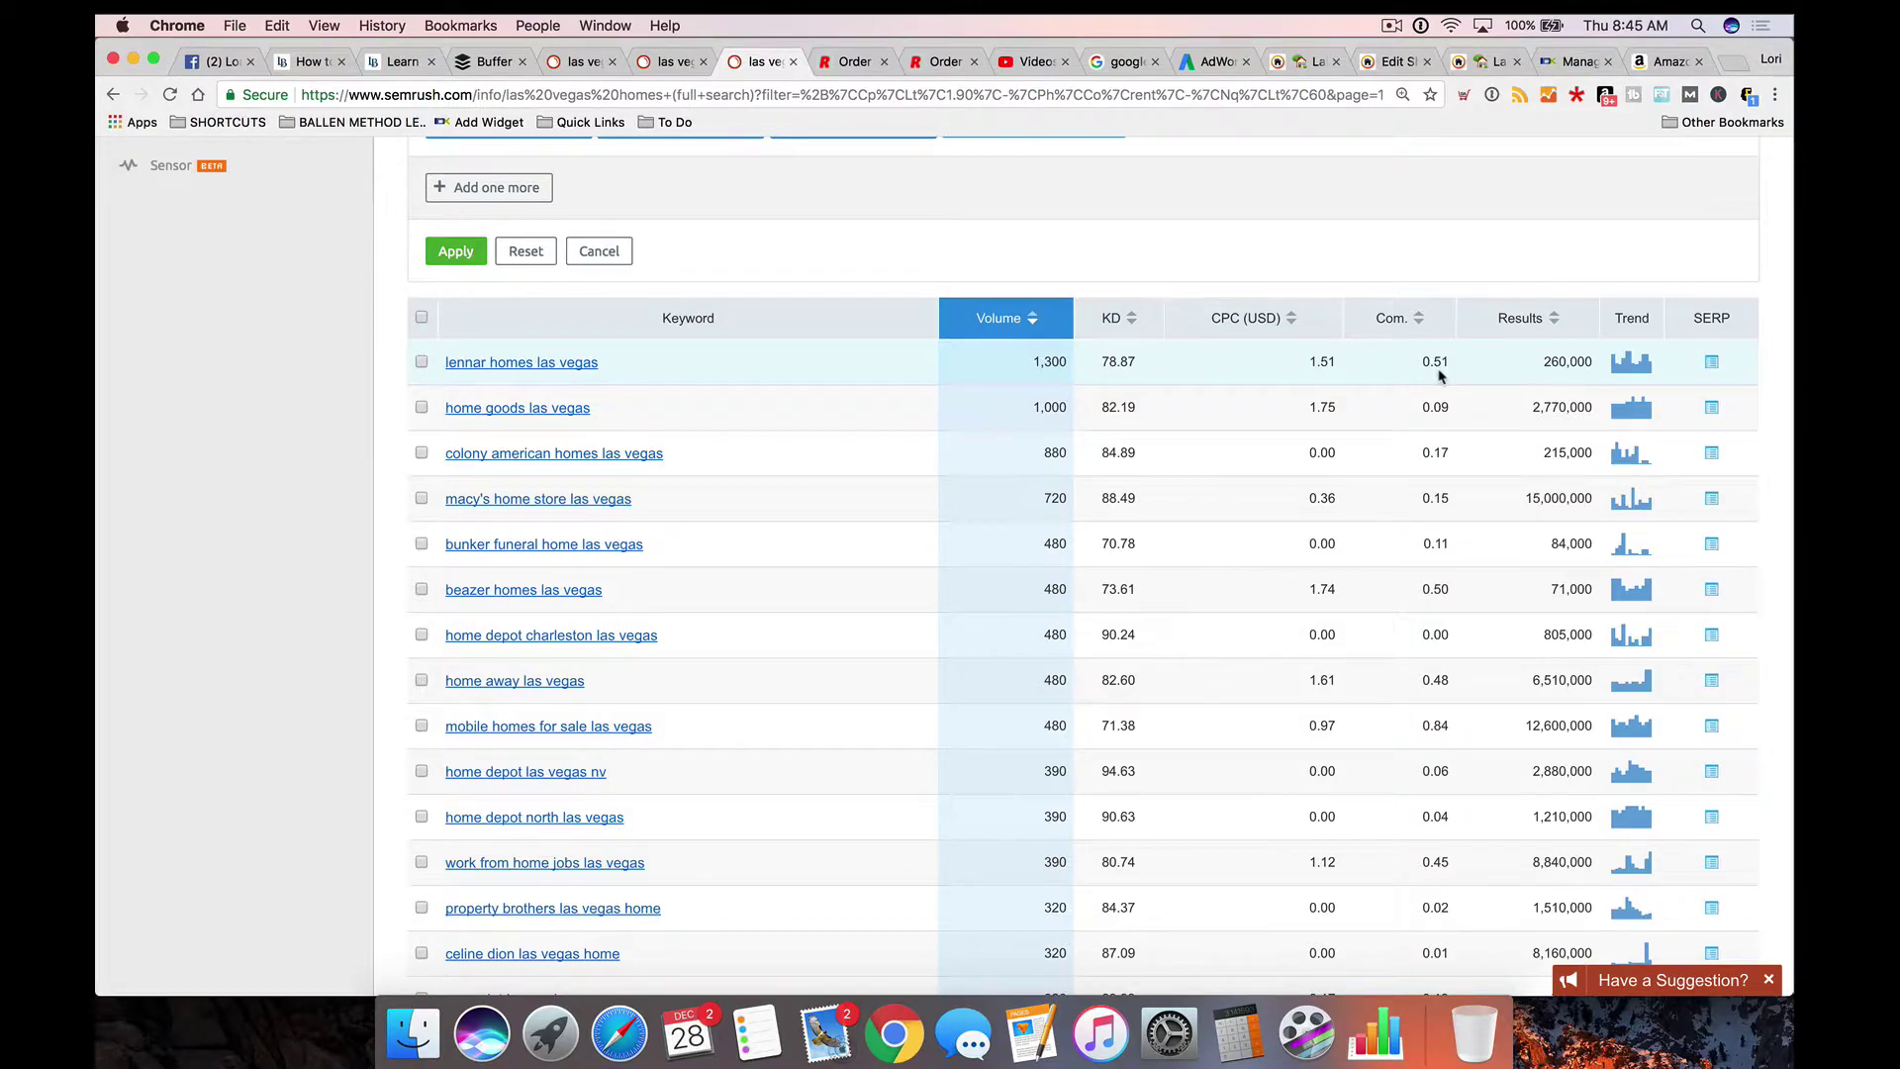
{"action": "scroll", "coordinate": [1441, 374], "scroll_direction": "up", "scroll_amount": 1}
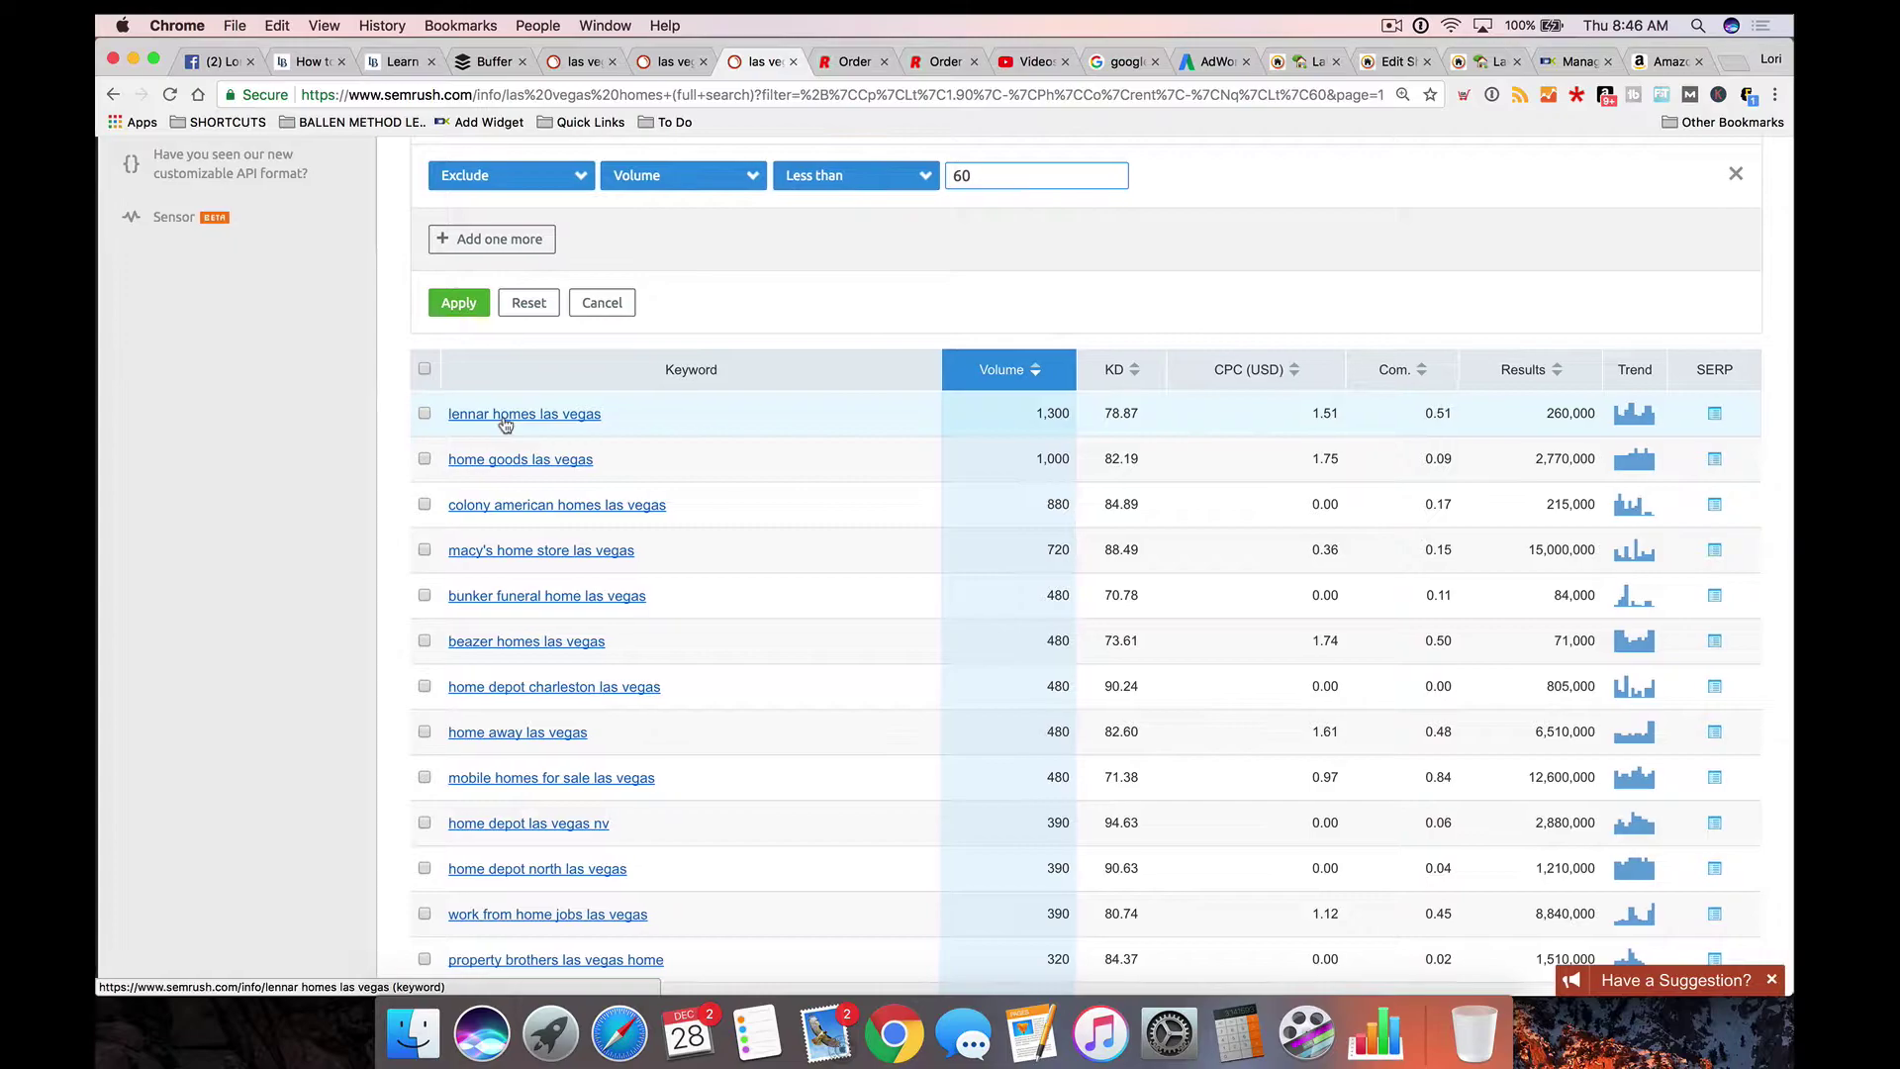
{"action": "scroll", "coordinate": [505, 425], "scroll_direction": "down", "scroll_amount": 1}
{"action": "scroll", "coordinate": [507, 426], "scroll_direction": "down", "scroll_amount": 1}
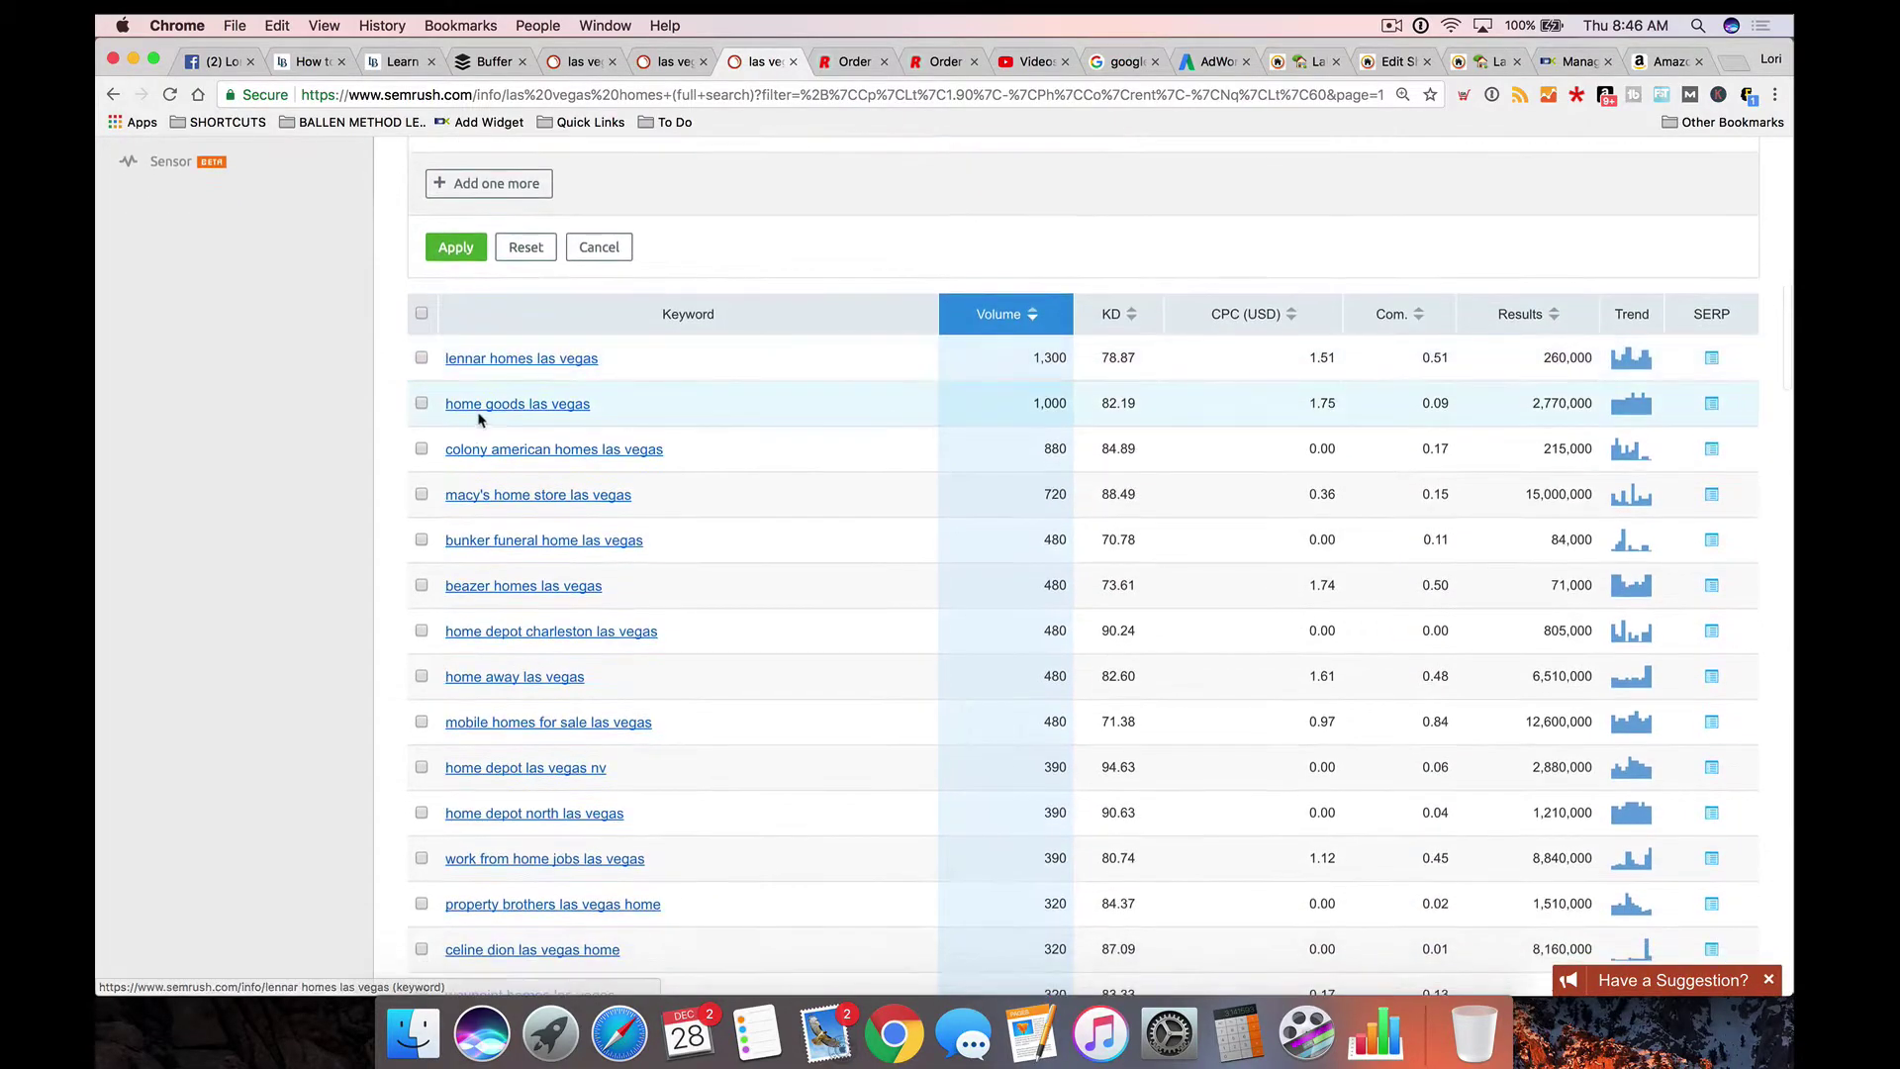
Step: Read down the mid-volume keywords in the report and judge which ones are relevant to home buyers
{"action": "scroll", "coordinate": [577, 420], "scroll_direction": "down", "scroll_amount": 5}
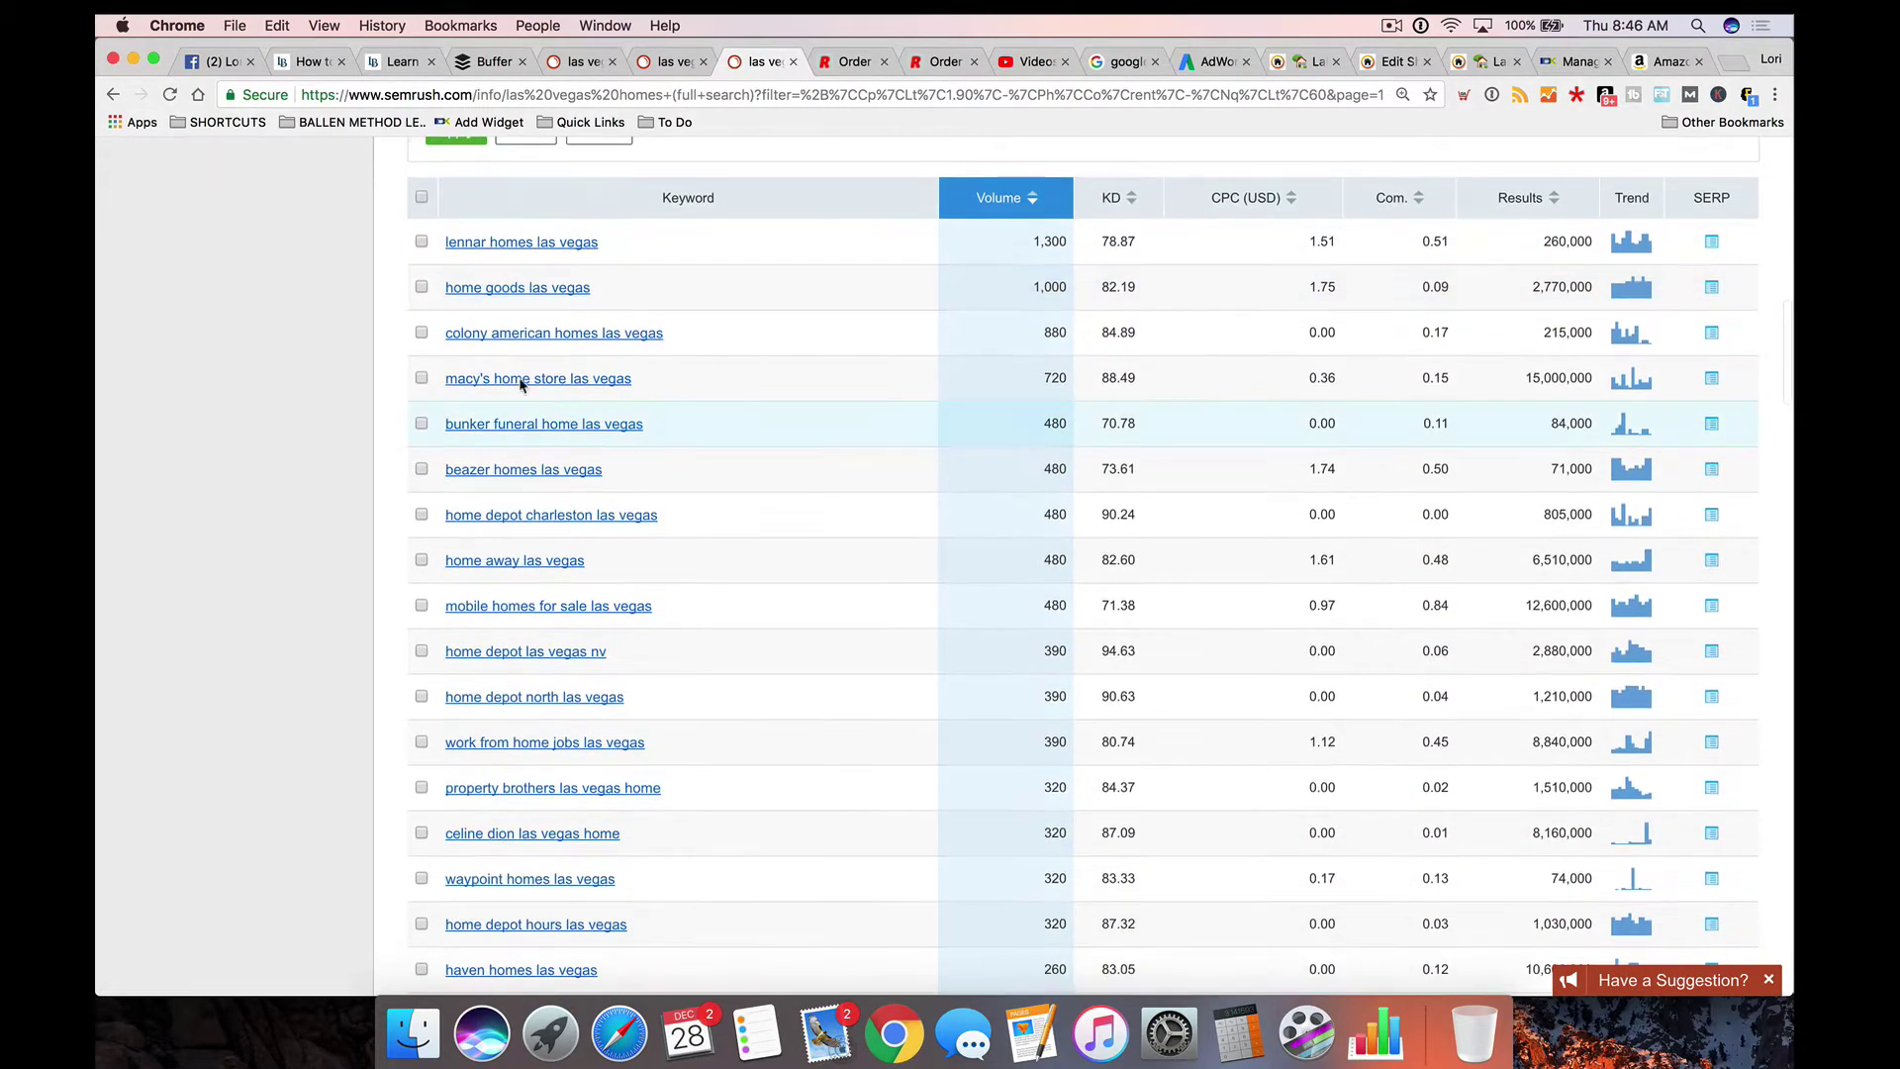
{"action": "scroll", "coordinate": [732, 384], "scroll_direction": "down", "scroll_amount": 2}
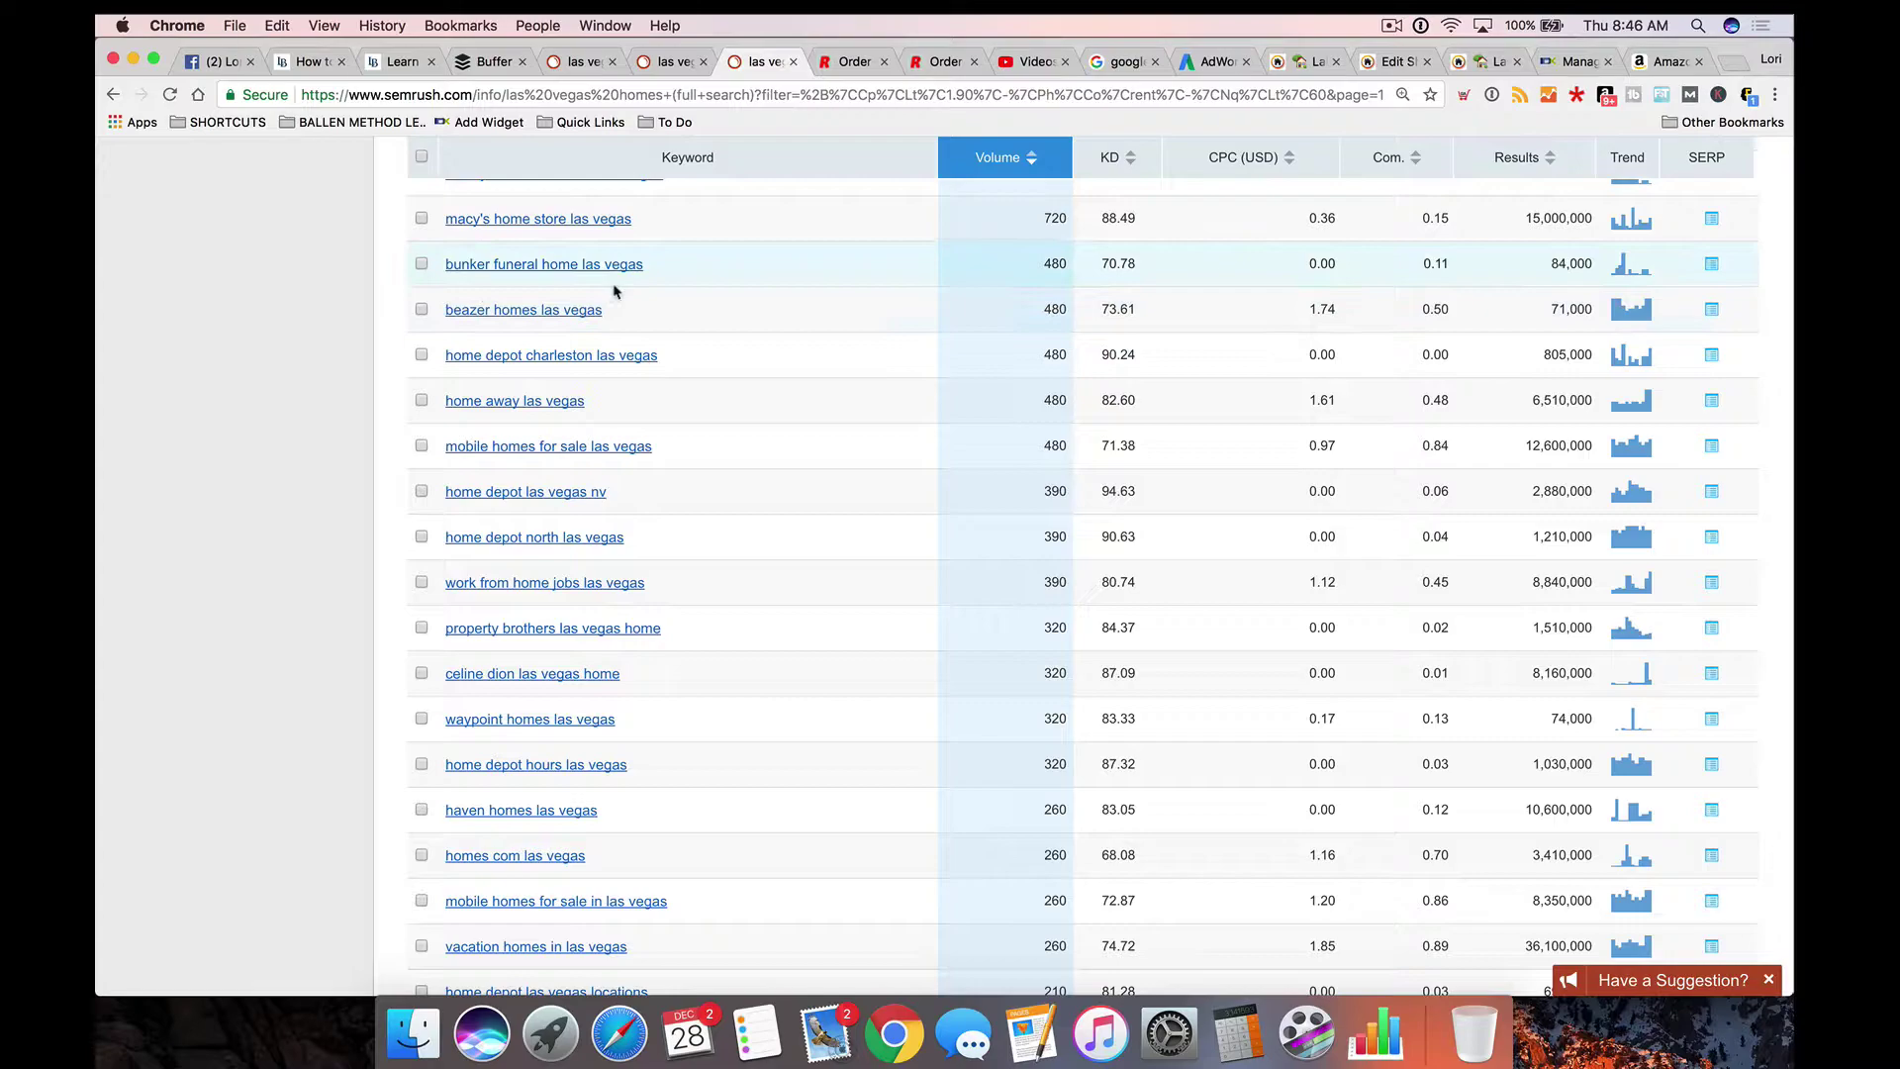
{"action": "scroll", "coordinate": [551, 281], "scroll_direction": "down", "scroll_amount": 2}
{"action": "scroll", "coordinate": [616, 299], "scroll_direction": "down", "scroll_amount": 3}
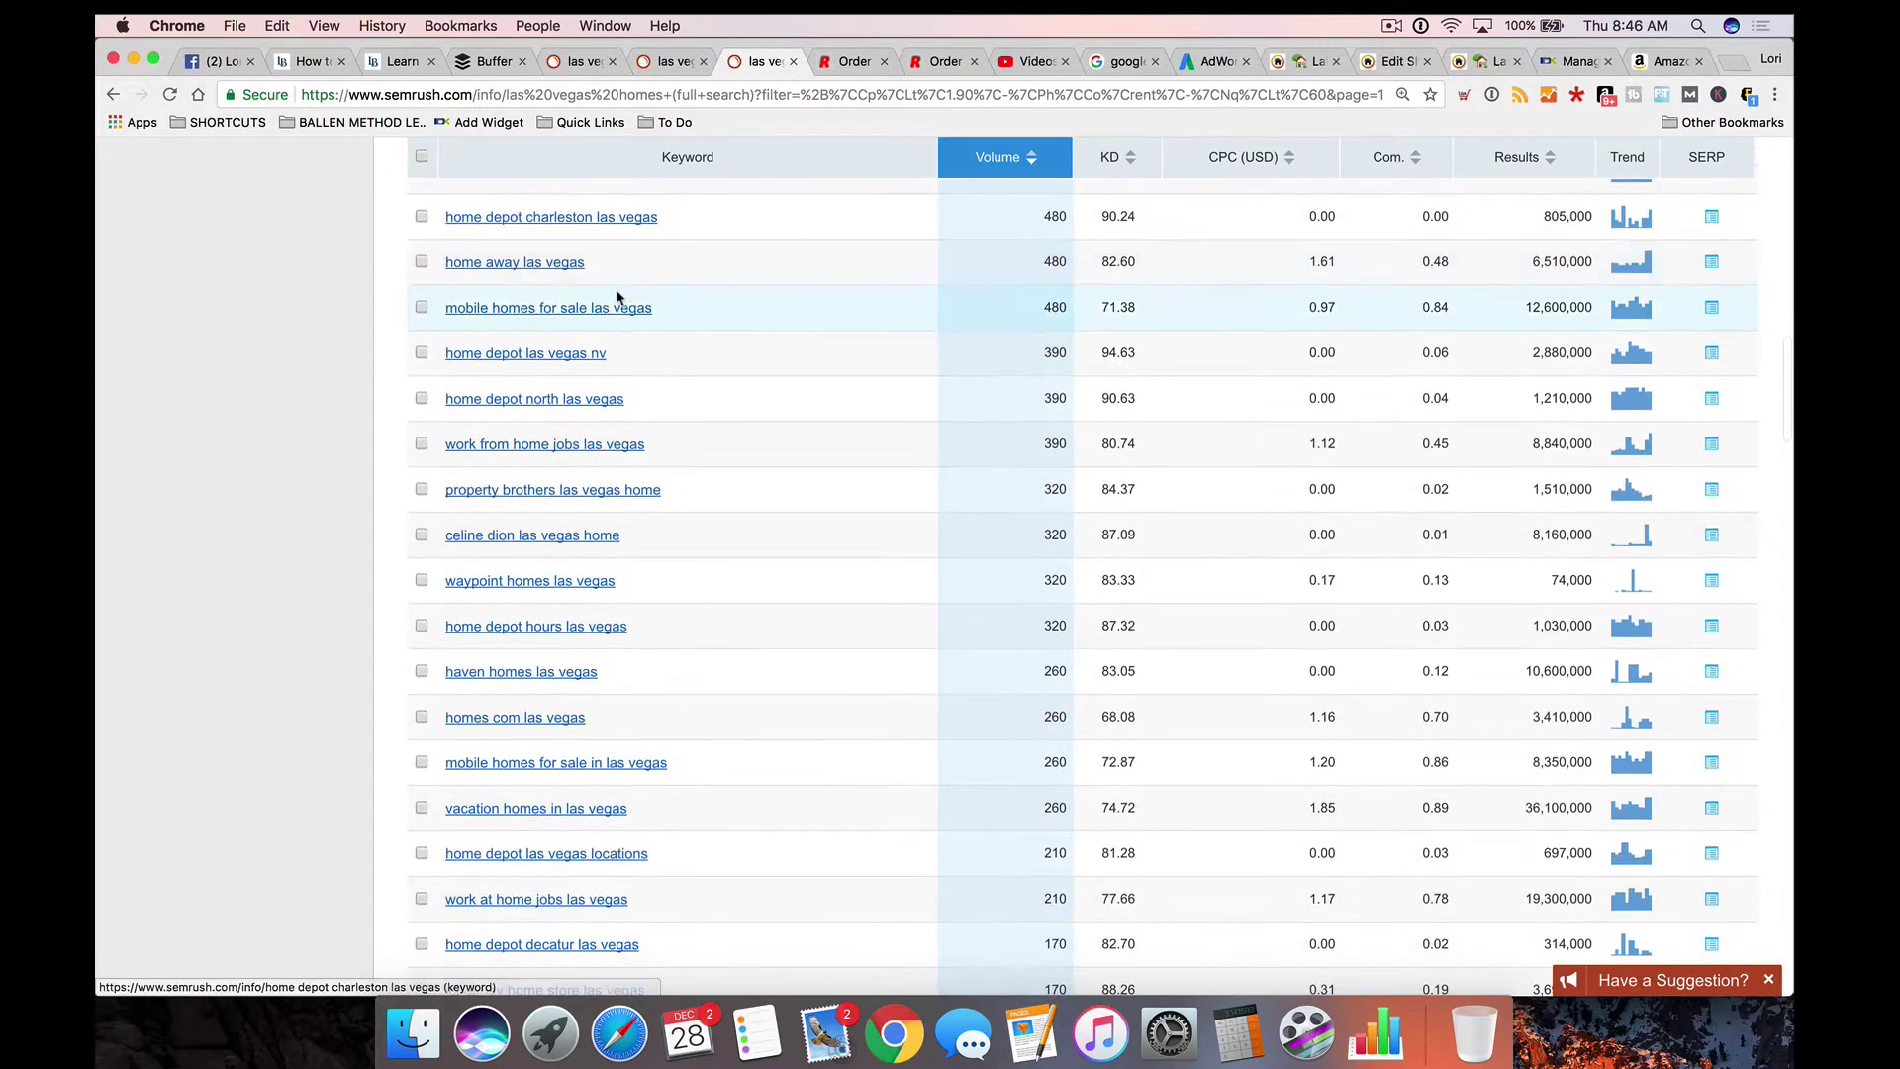
{"action": "scroll", "coordinate": [613, 297], "scroll_direction": "down", "scroll_amount": 1}
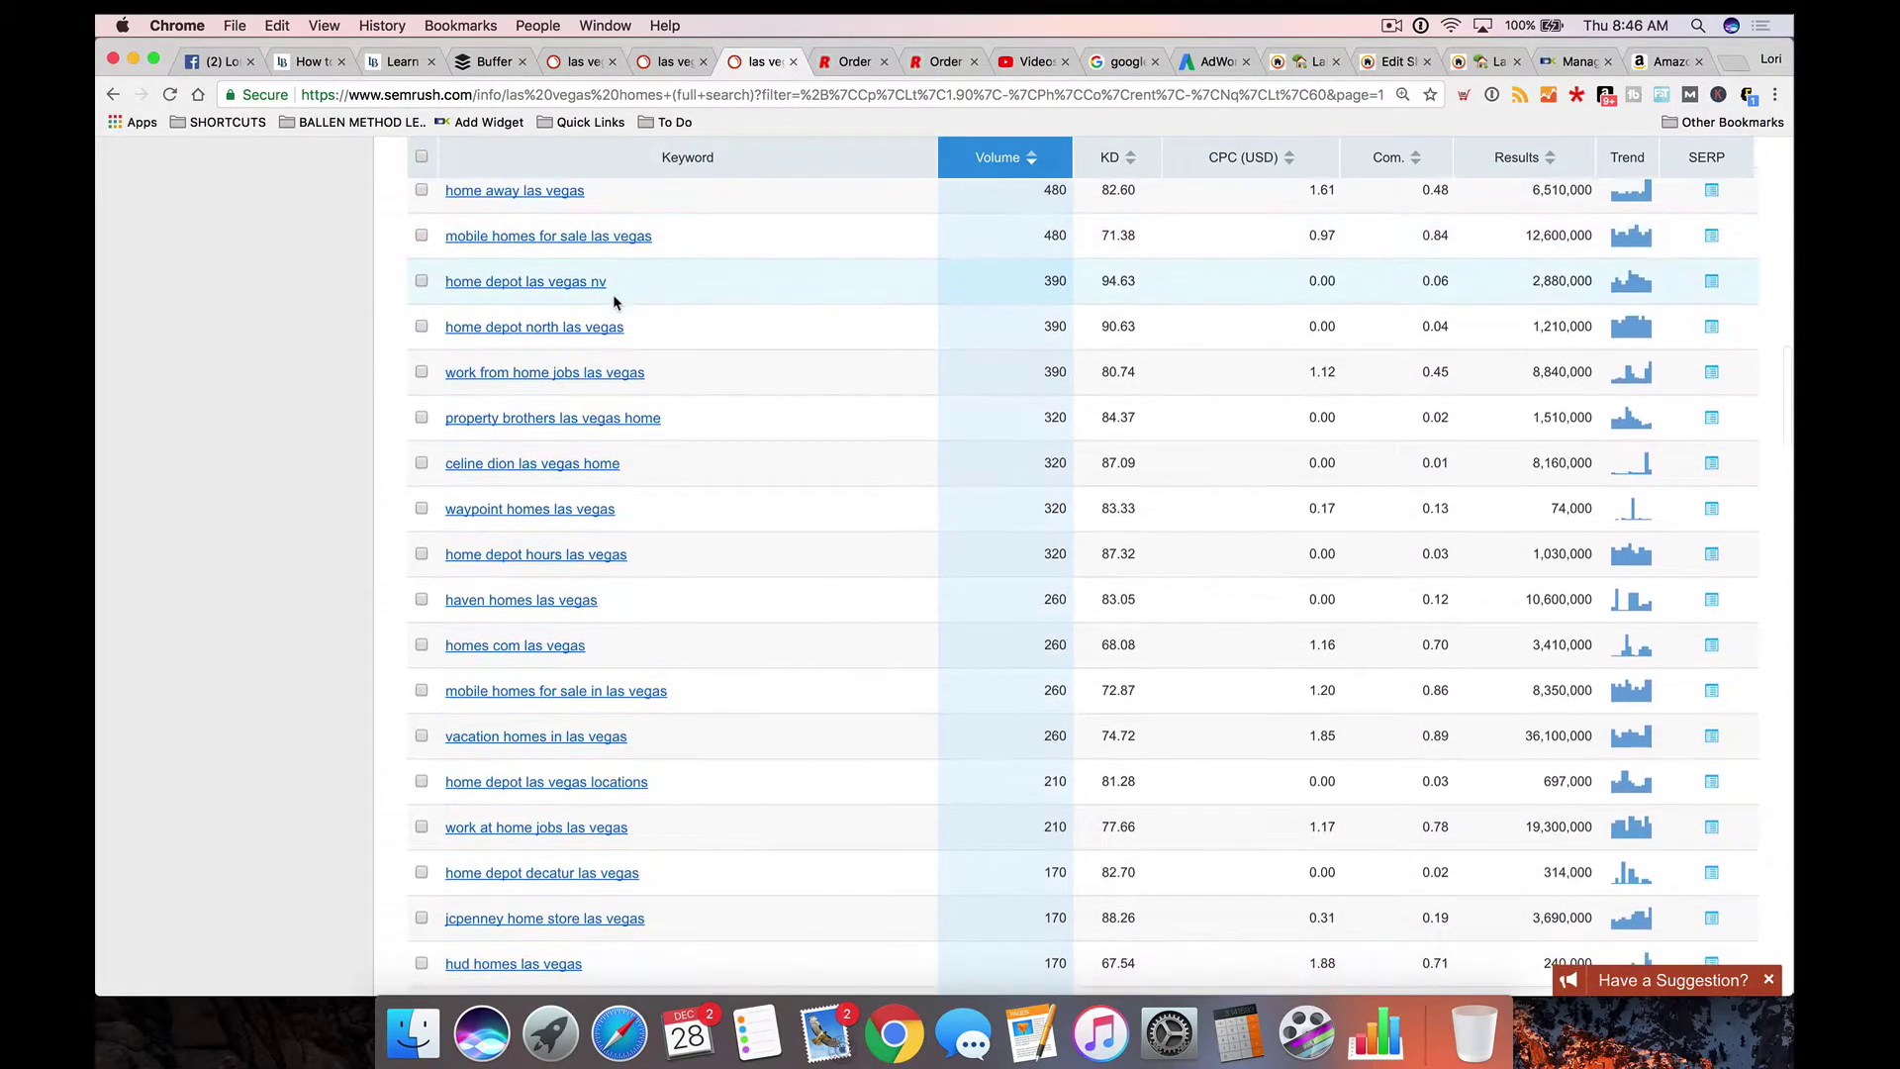
{"action": "scroll", "coordinate": [660, 300], "scroll_direction": "down", "scroll_amount": 2}
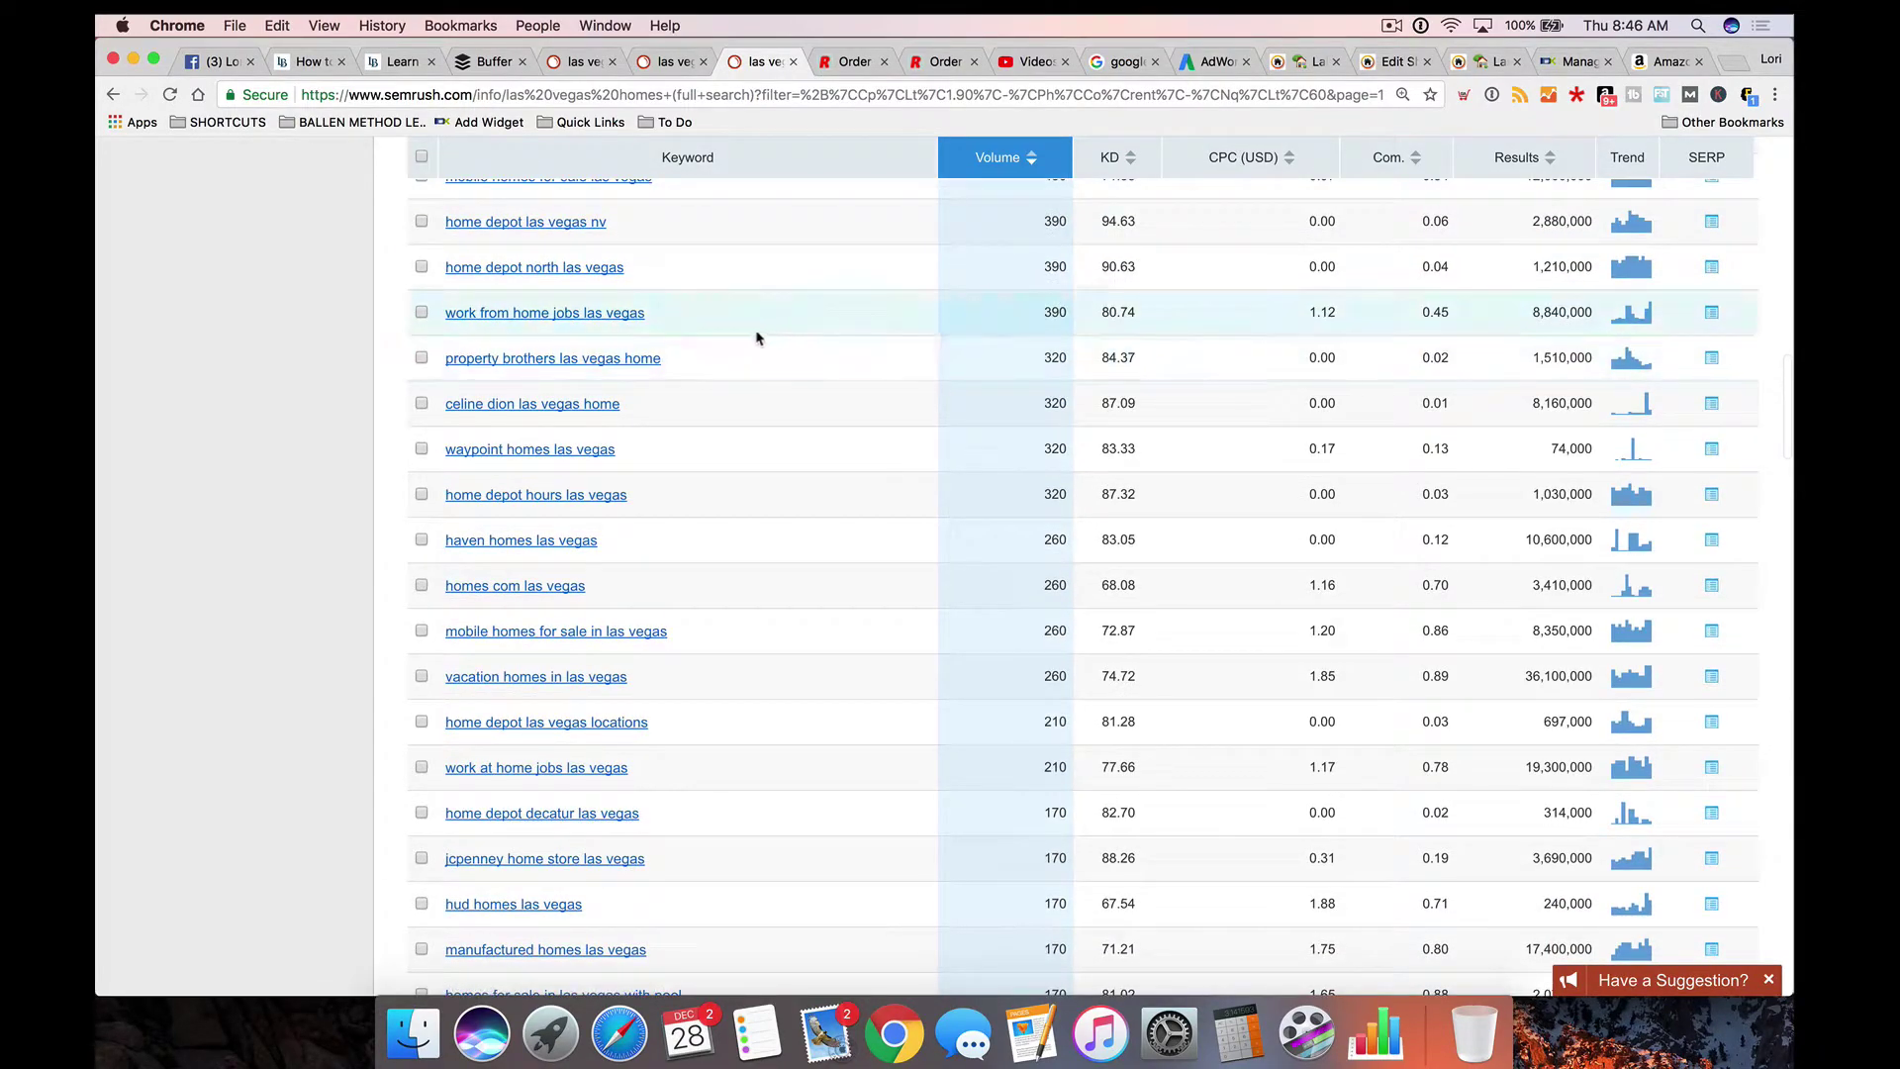
{"action": "scroll", "coordinate": [747, 337], "scroll_direction": "down", "scroll_amount": 2}
{"action": "scroll", "coordinate": [747, 337], "scroll_direction": "down", "scroll_amount": 3}
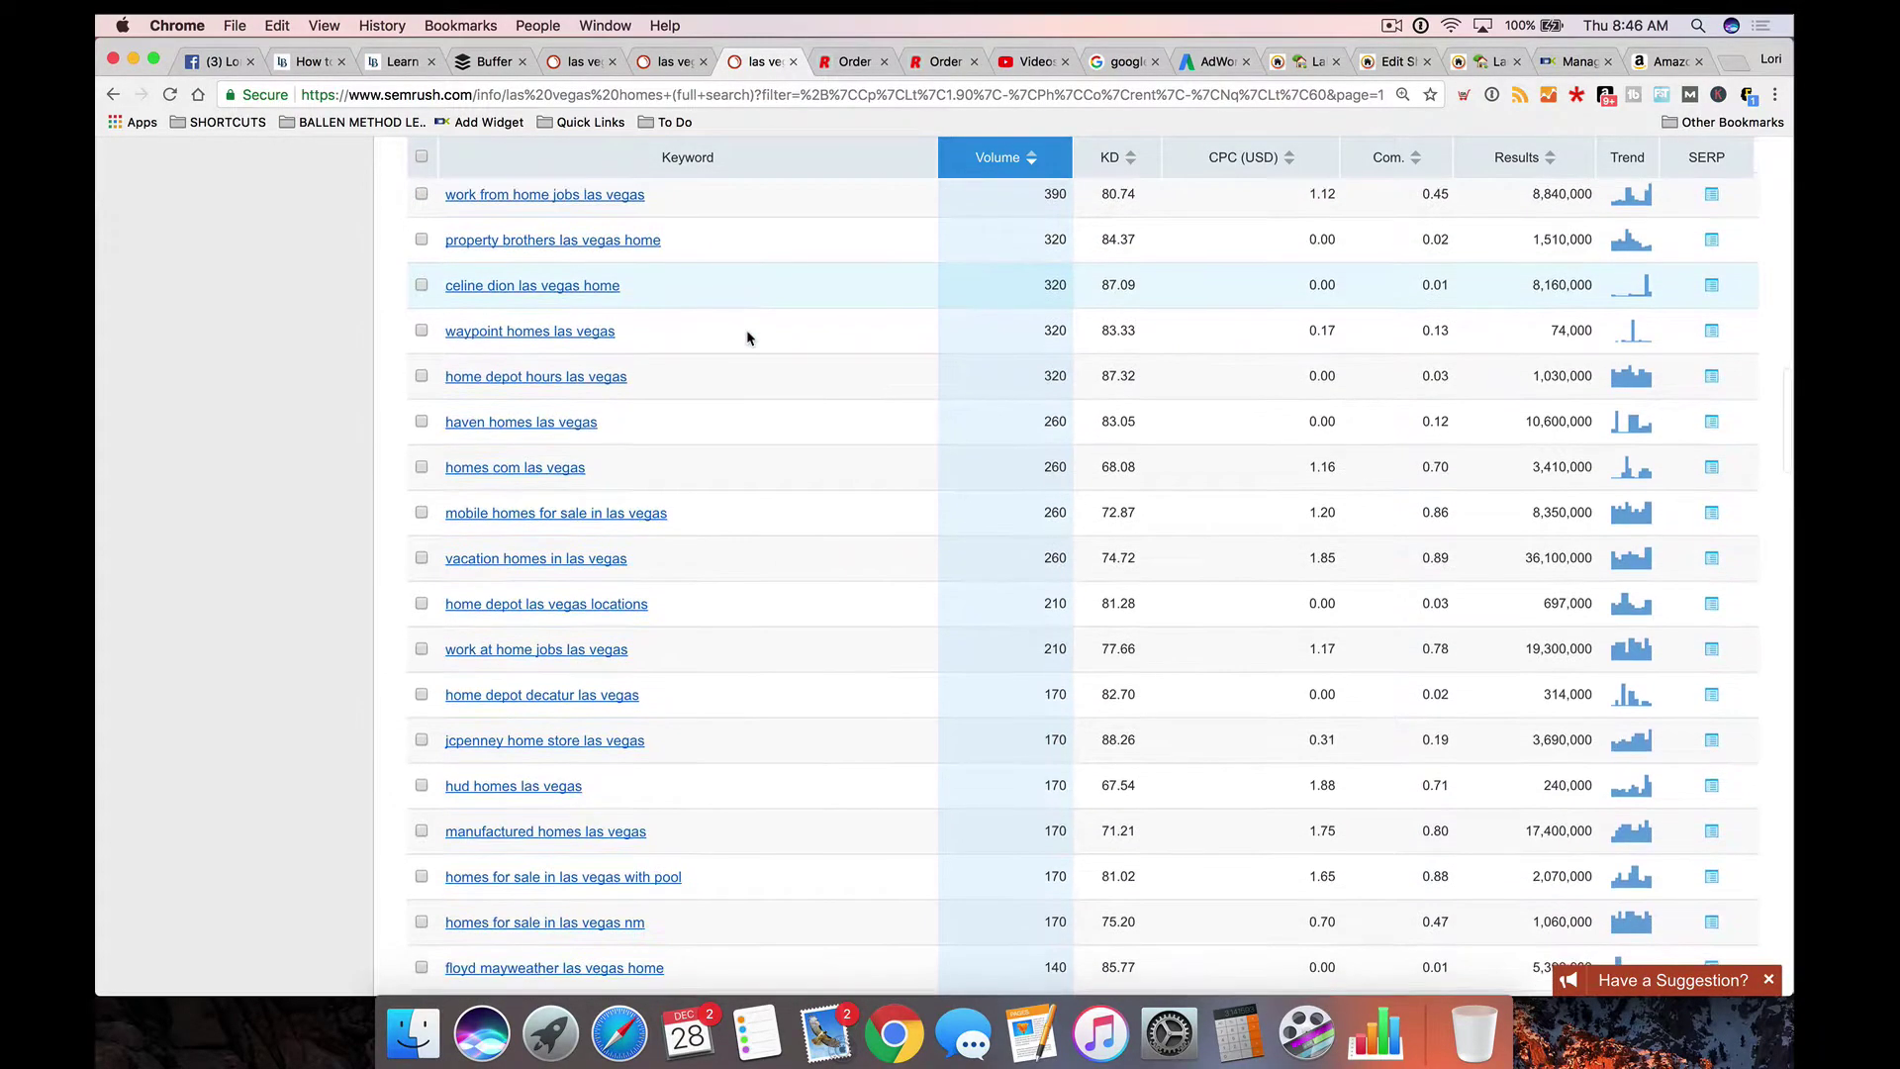
{"action": "scroll", "coordinate": [747, 338], "scroll_direction": "down", "scroll_amount": 5}
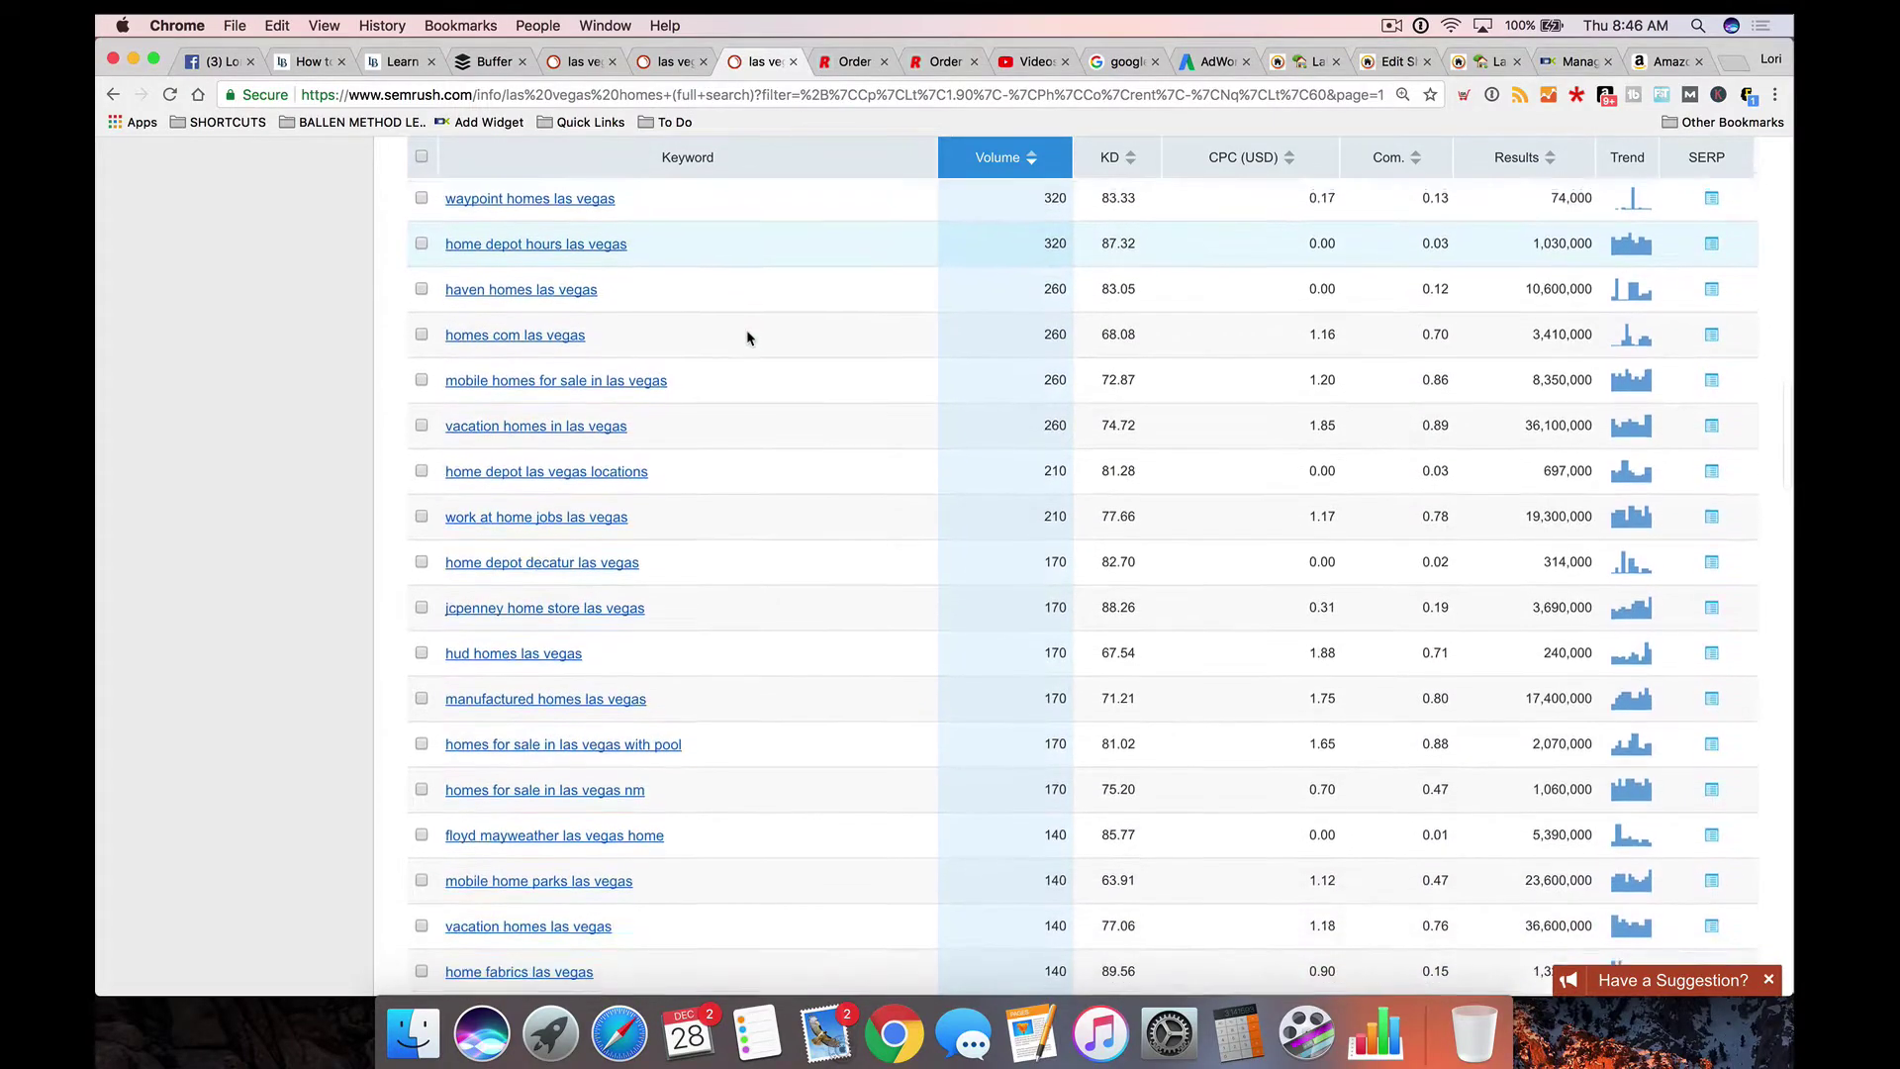
{"action": "scroll", "coordinate": [748, 337], "scroll_direction": "down", "scroll_amount": 4}
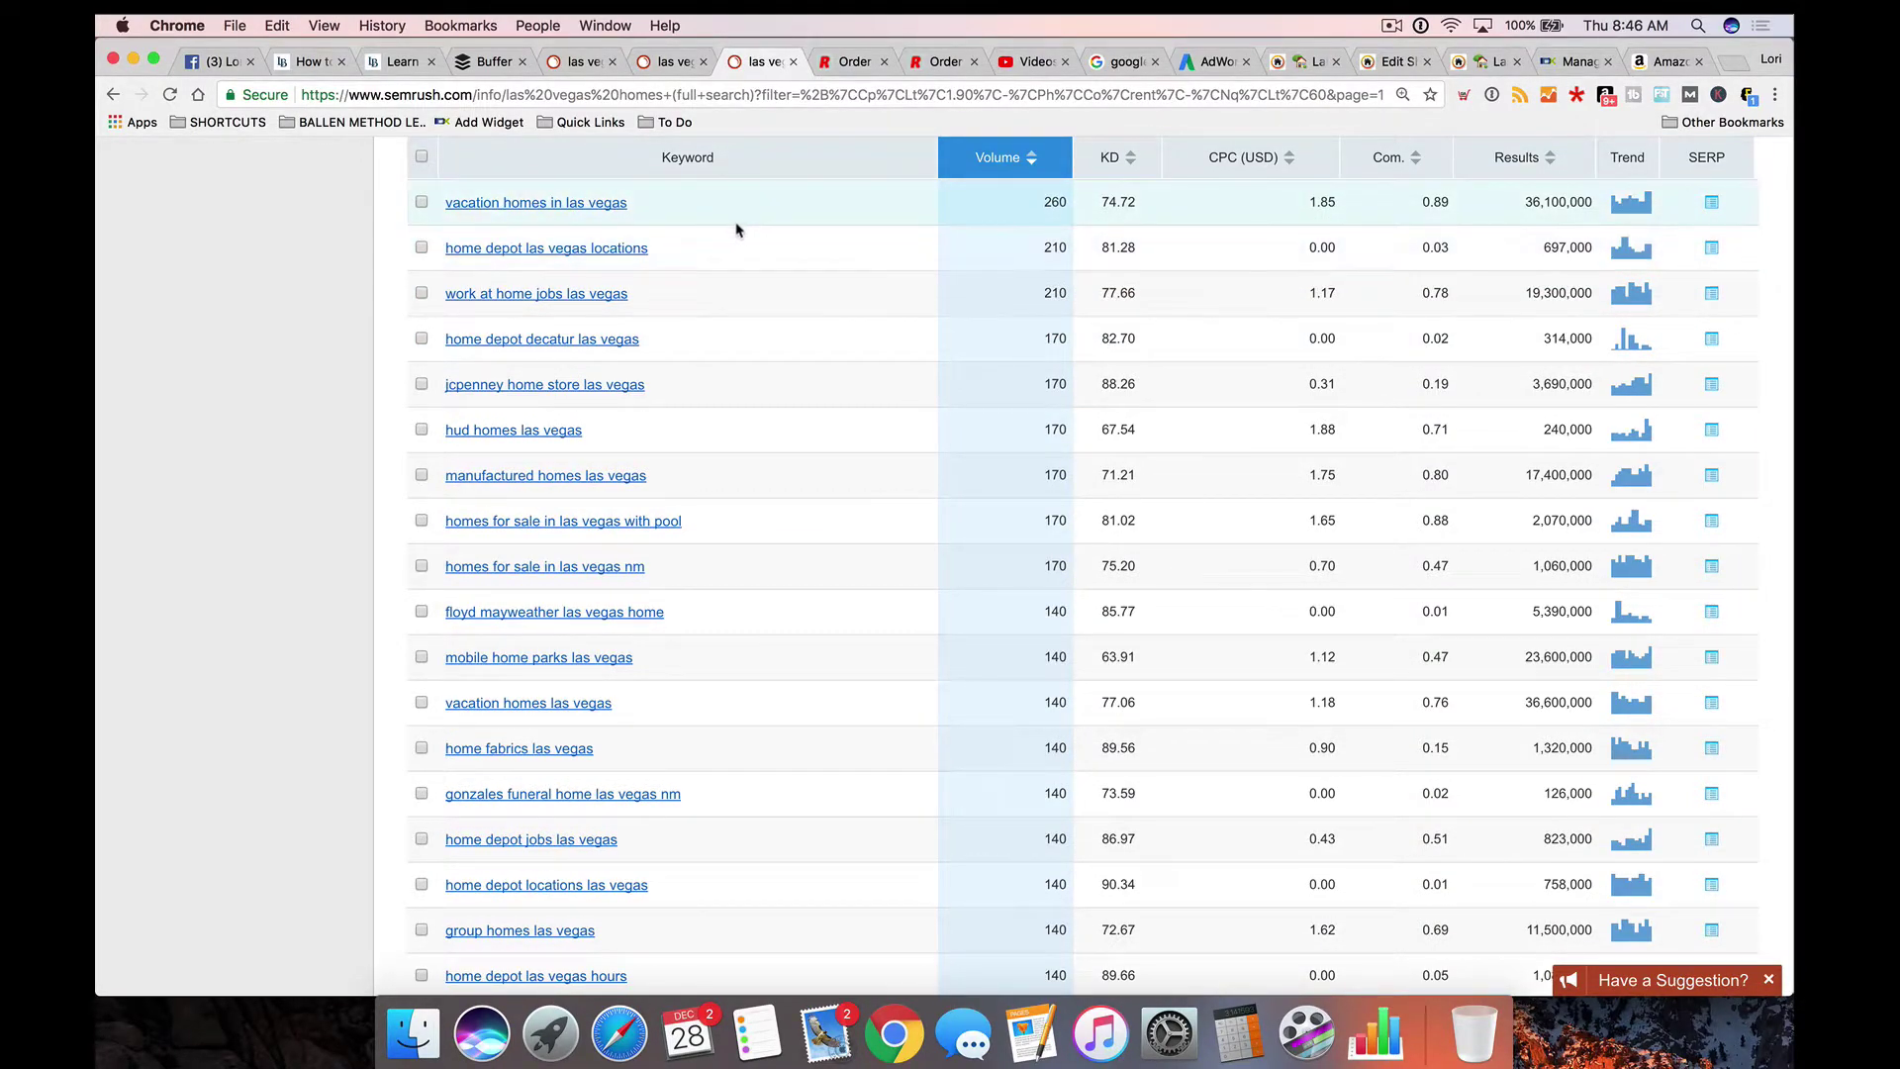
{"action": "scroll", "coordinate": [735, 230], "scroll_direction": "down", "scroll_amount": 2}
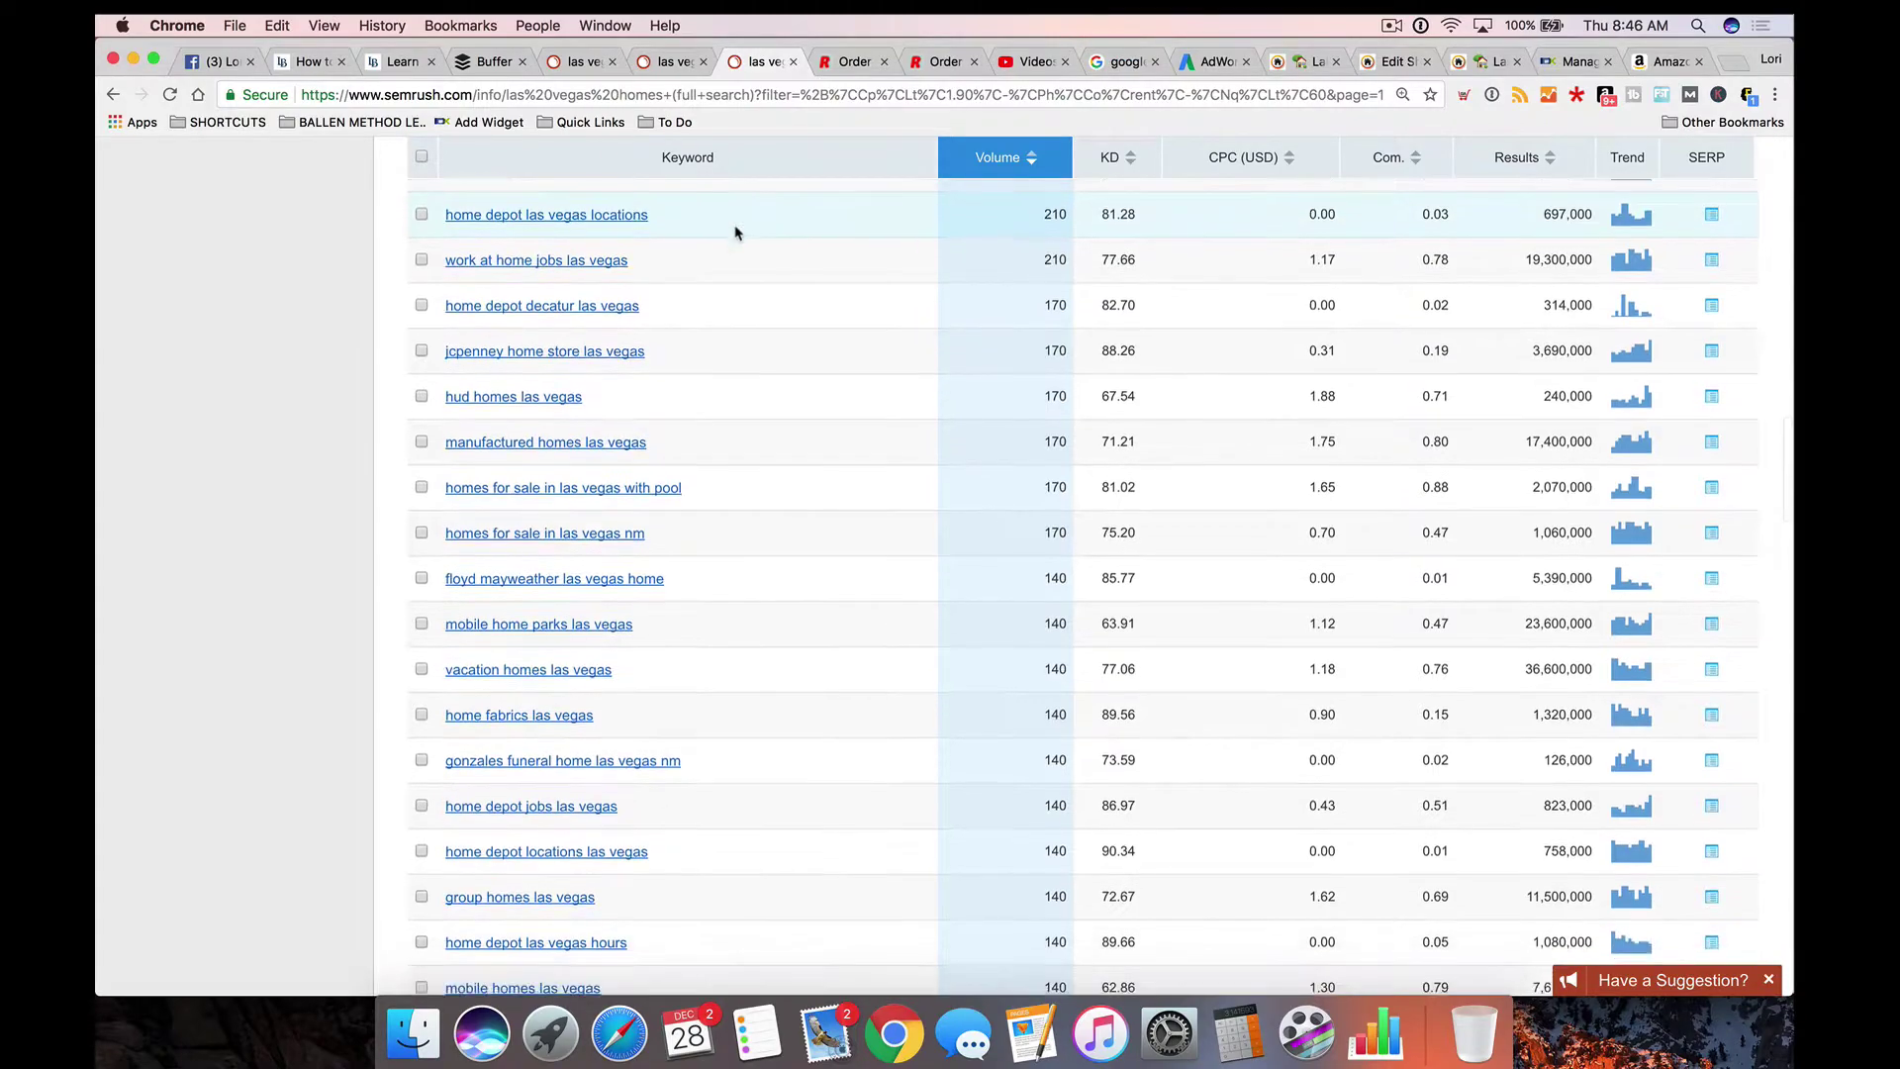
{"action": "scroll", "coordinate": [735, 233], "scroll_direction": "down", "scroll_amount": 4}
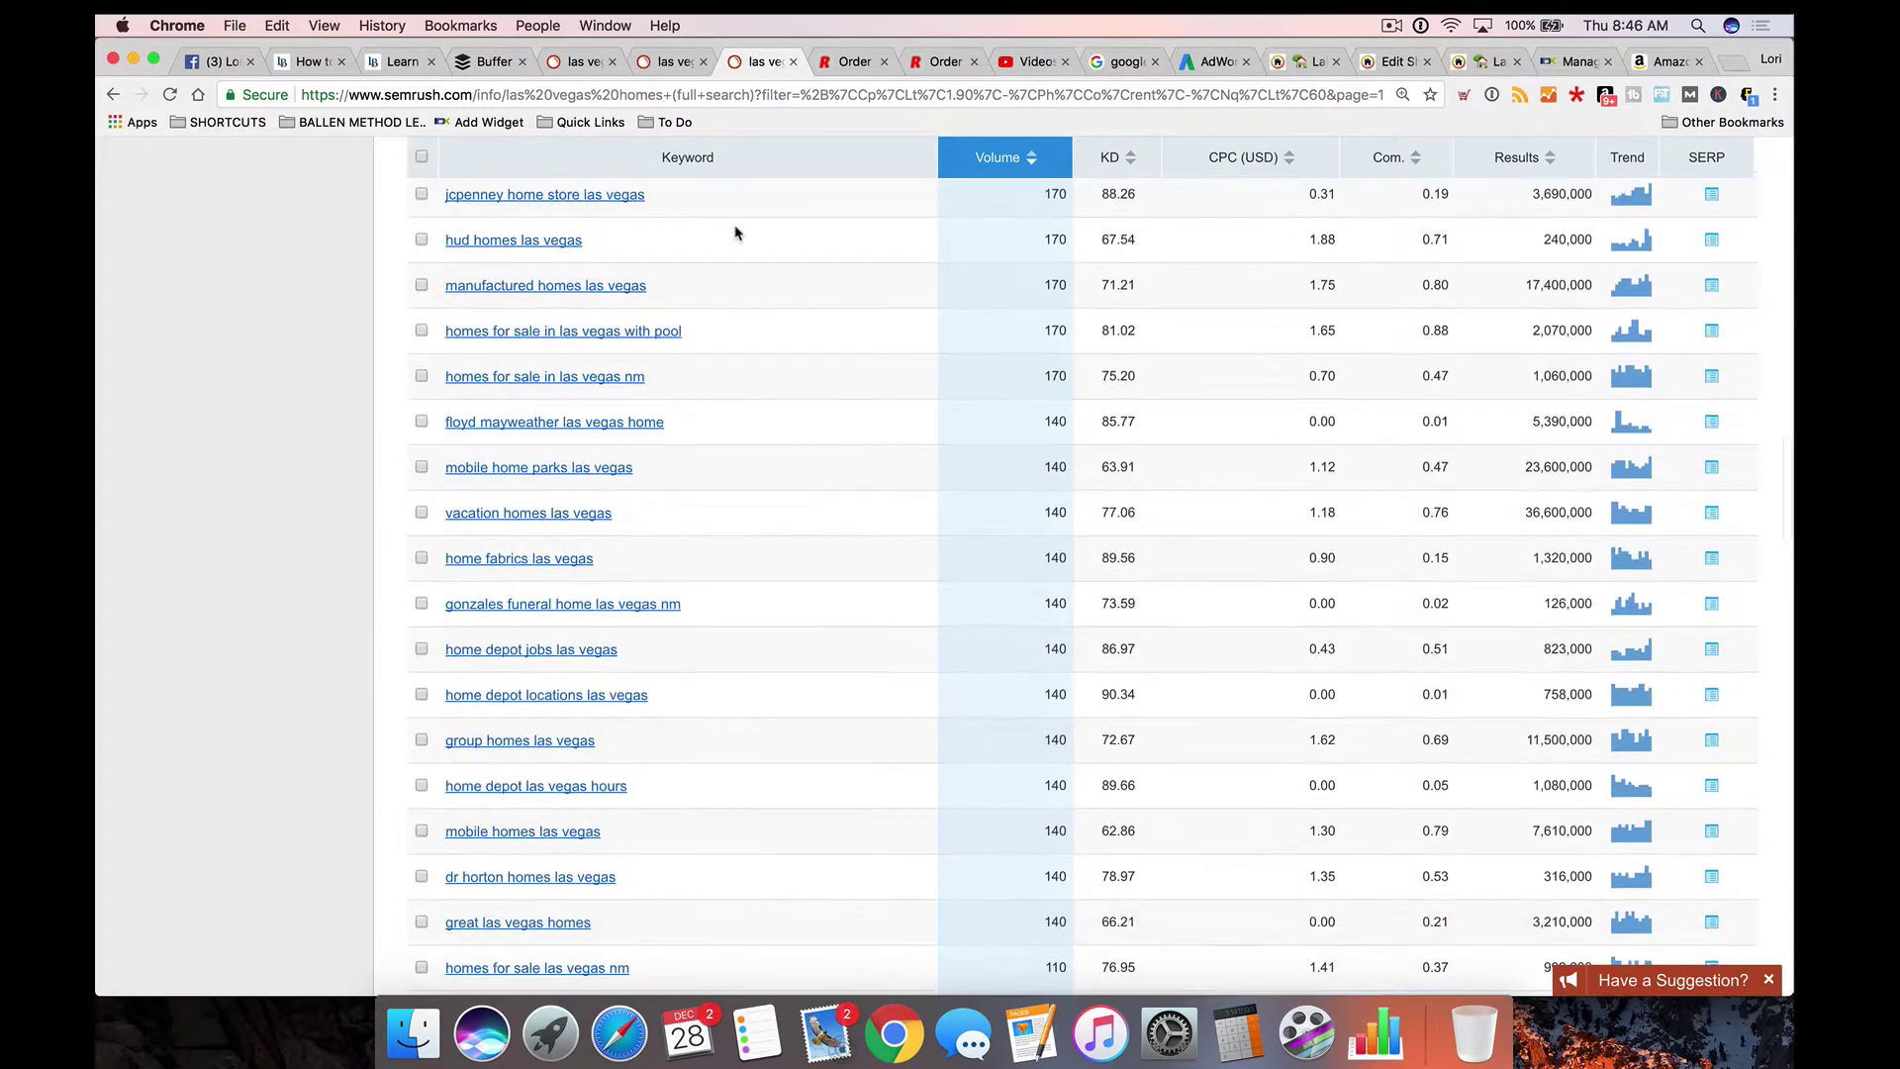
Step: Examine the volume, difficulty and CPC of the keyword "homes for sale in las vegas with pool"
{"action": "scroll", "coordinate": [802, 254], "scroll_direction": "down", "scroll_amount": 1}
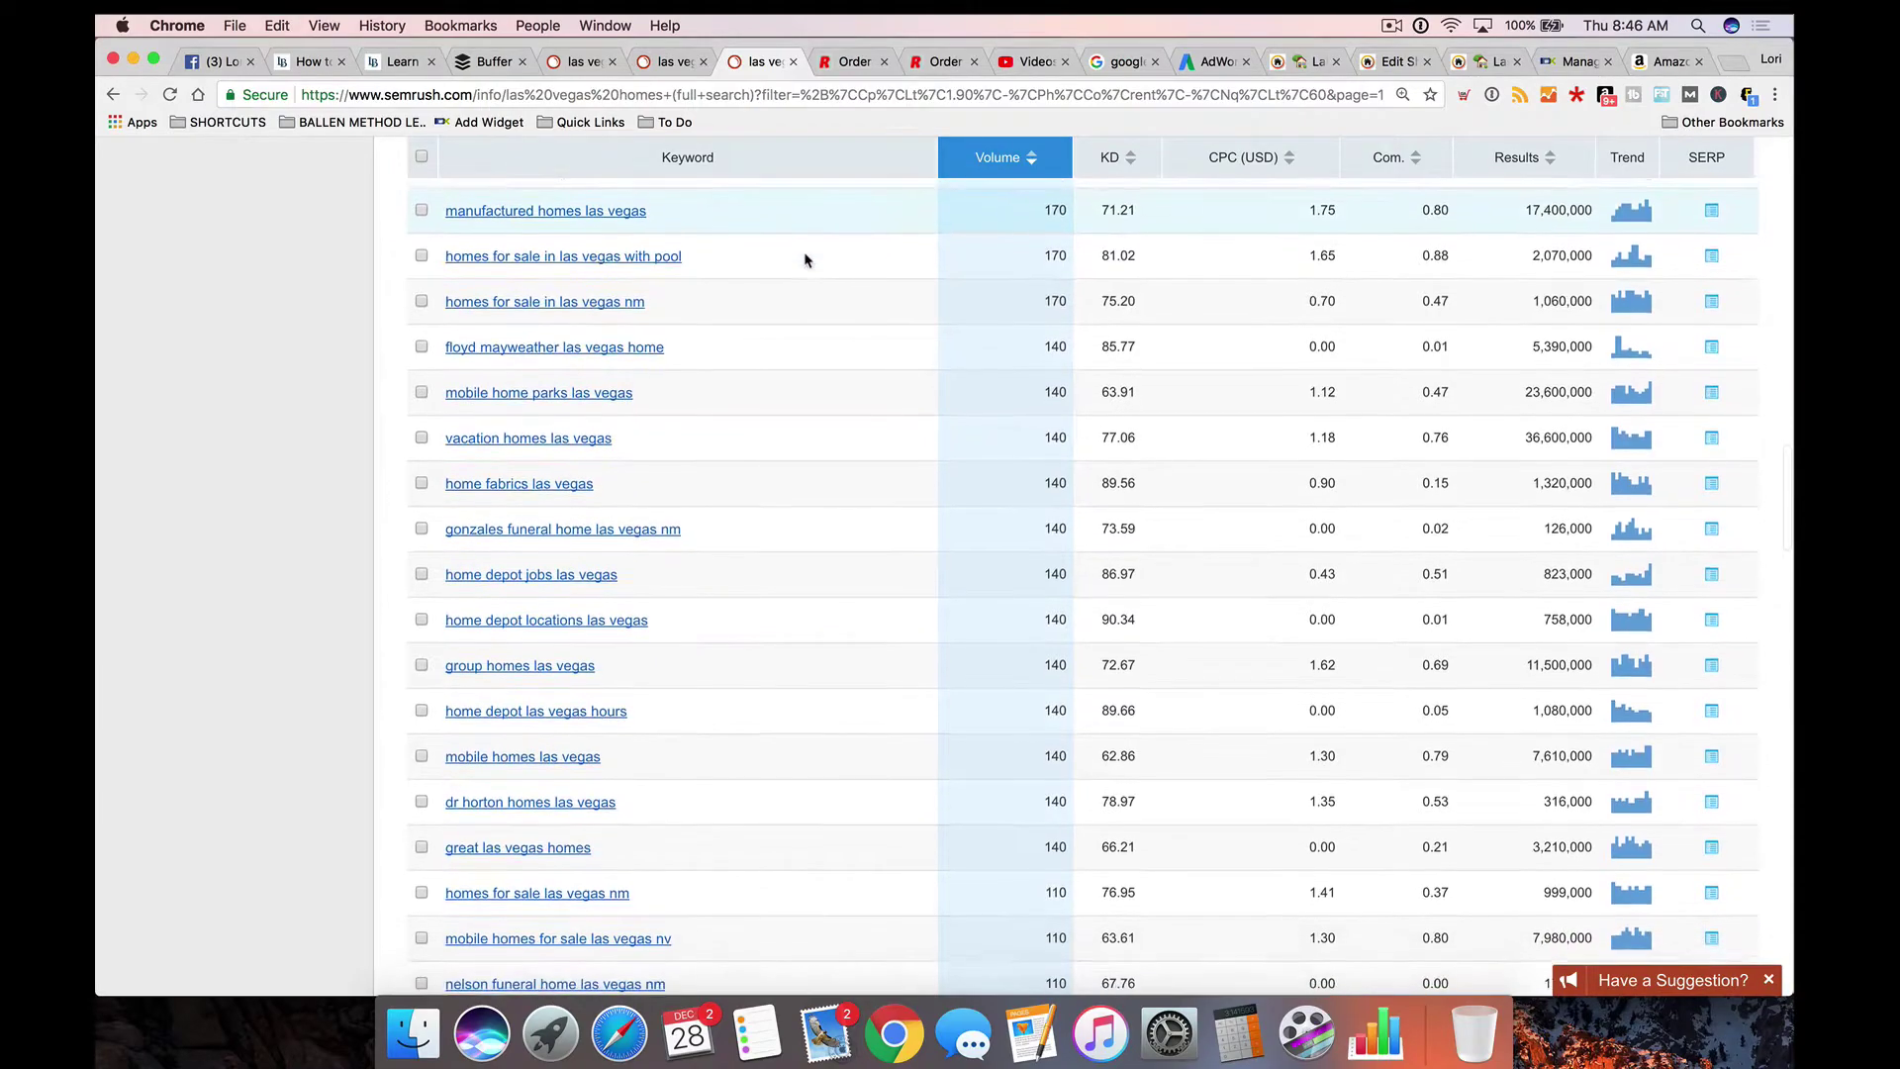
{"action": "scroll", "coordinate": [703, 266], "scroll_direction": "down", "scroll_amount": 1}
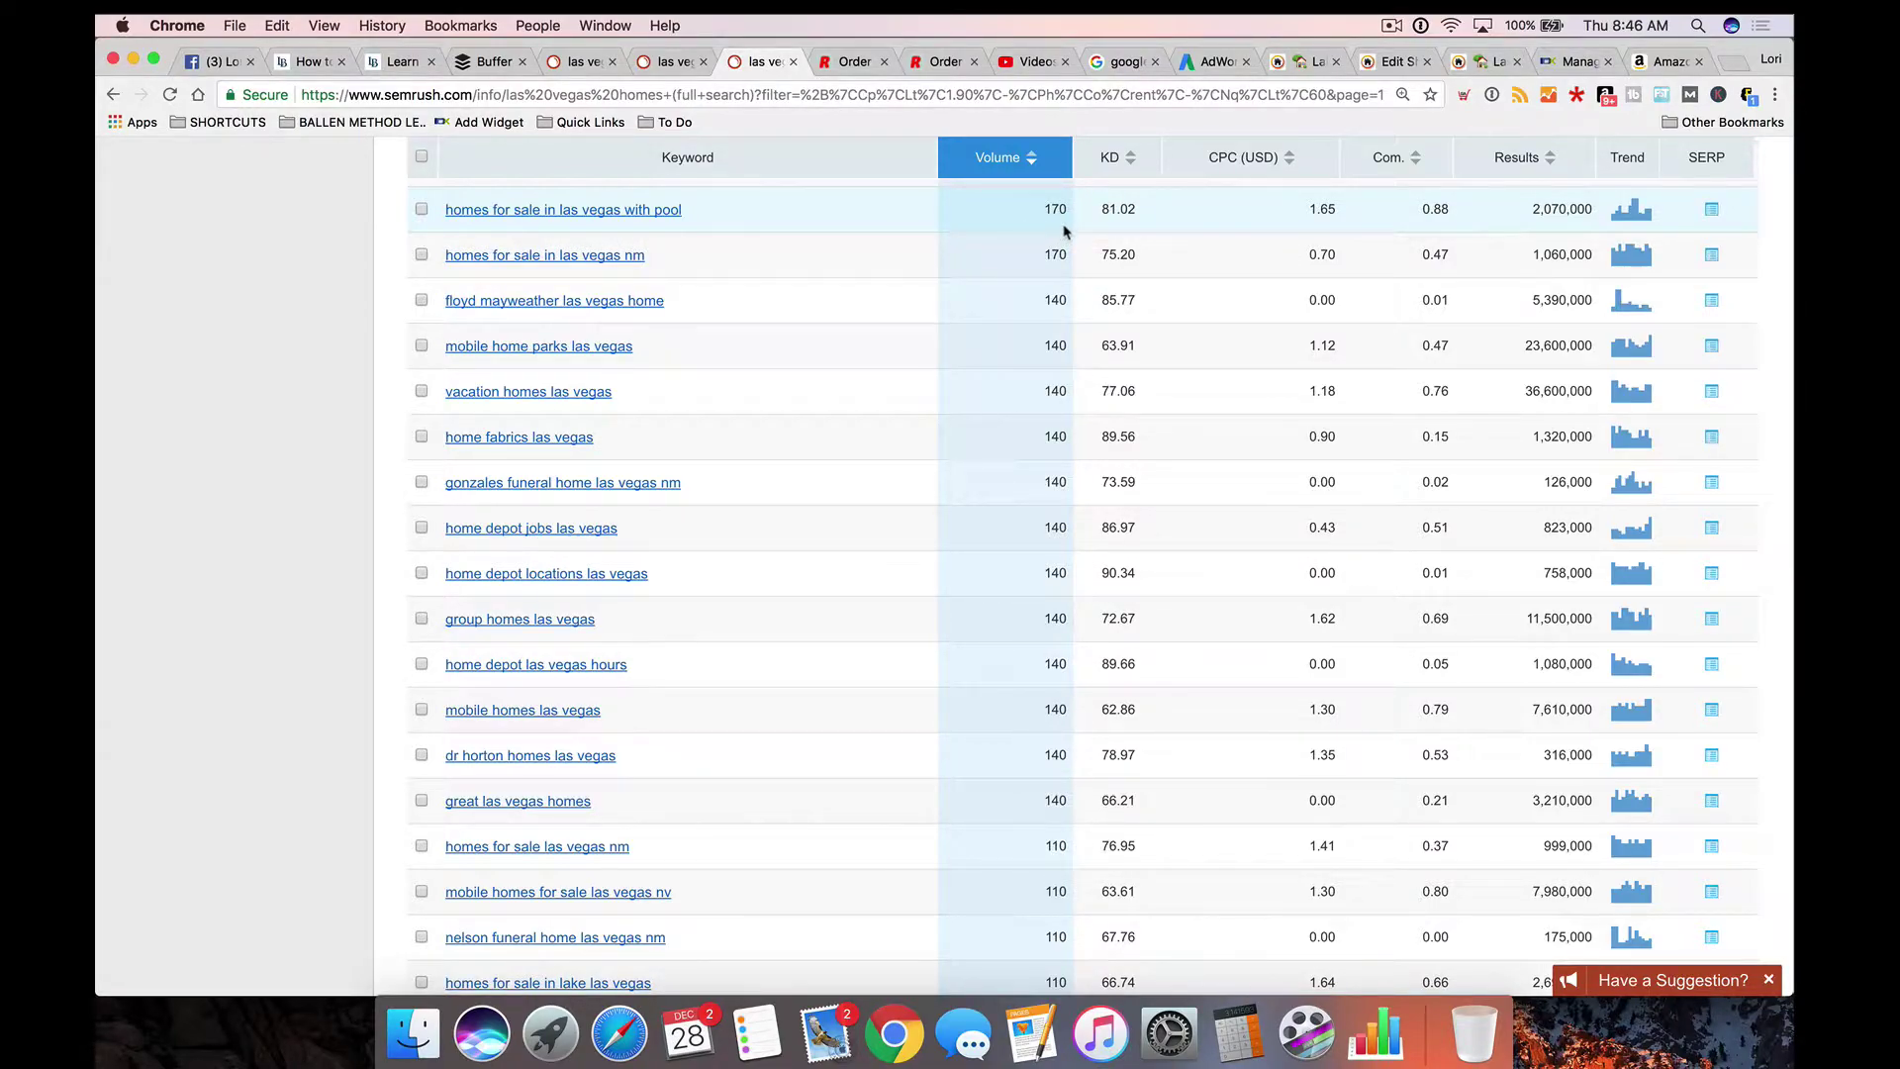
{"action": "scroll", "coordinate": [1324, 227], "scroll_direction": "down", "scroll_amount": 3}
{"action": "scroll", "coordinate": [1336, 237], "scroll_direction": "up", "scroll_amount": 4}
{"action": "scroll", "coordinate": [1355, 244], "scroll_direction": "down", "scroll_amount": 1}
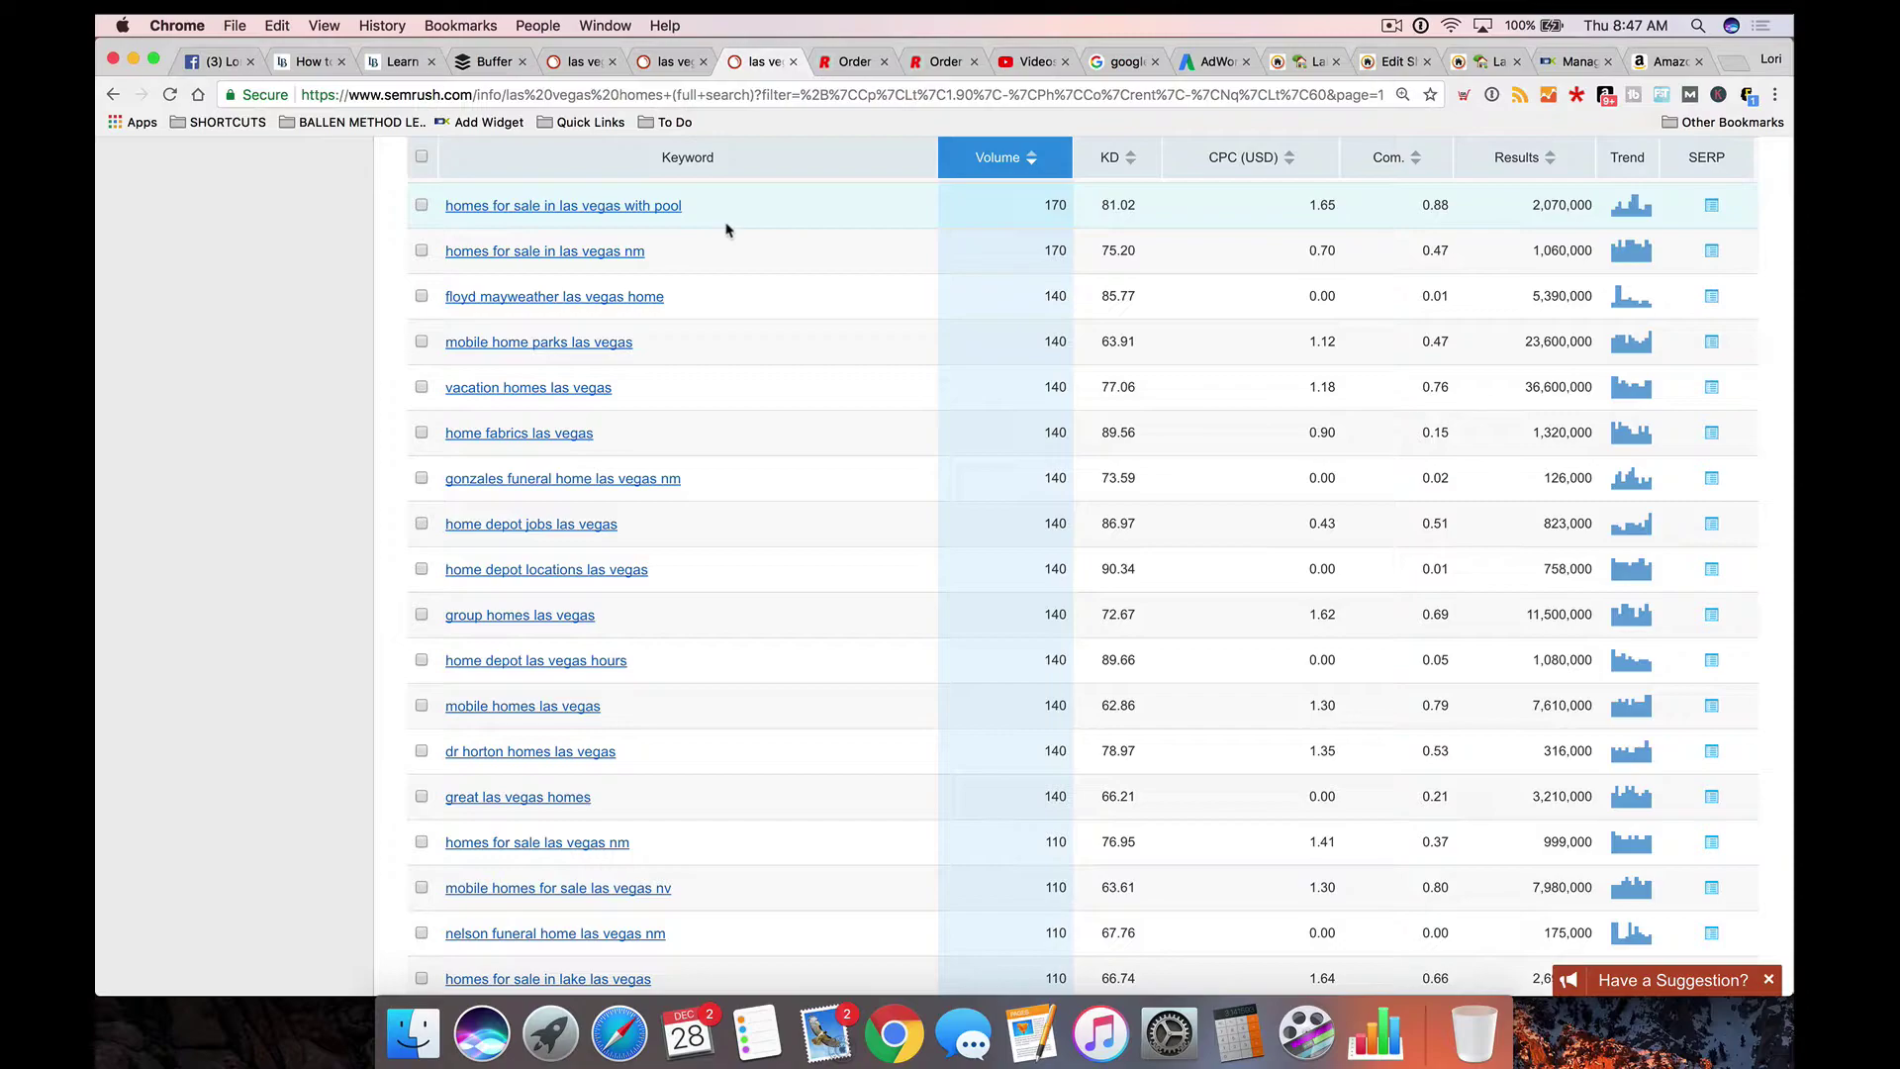
Step: Move the Google AdWords tab beside the phrase match report tab, and select the keyword text "homes for sale in las vegas with pool" in the report
{"action": "left_click_drag", "start_coordinate": [1215, 61], "coordinate": [852, 72]}
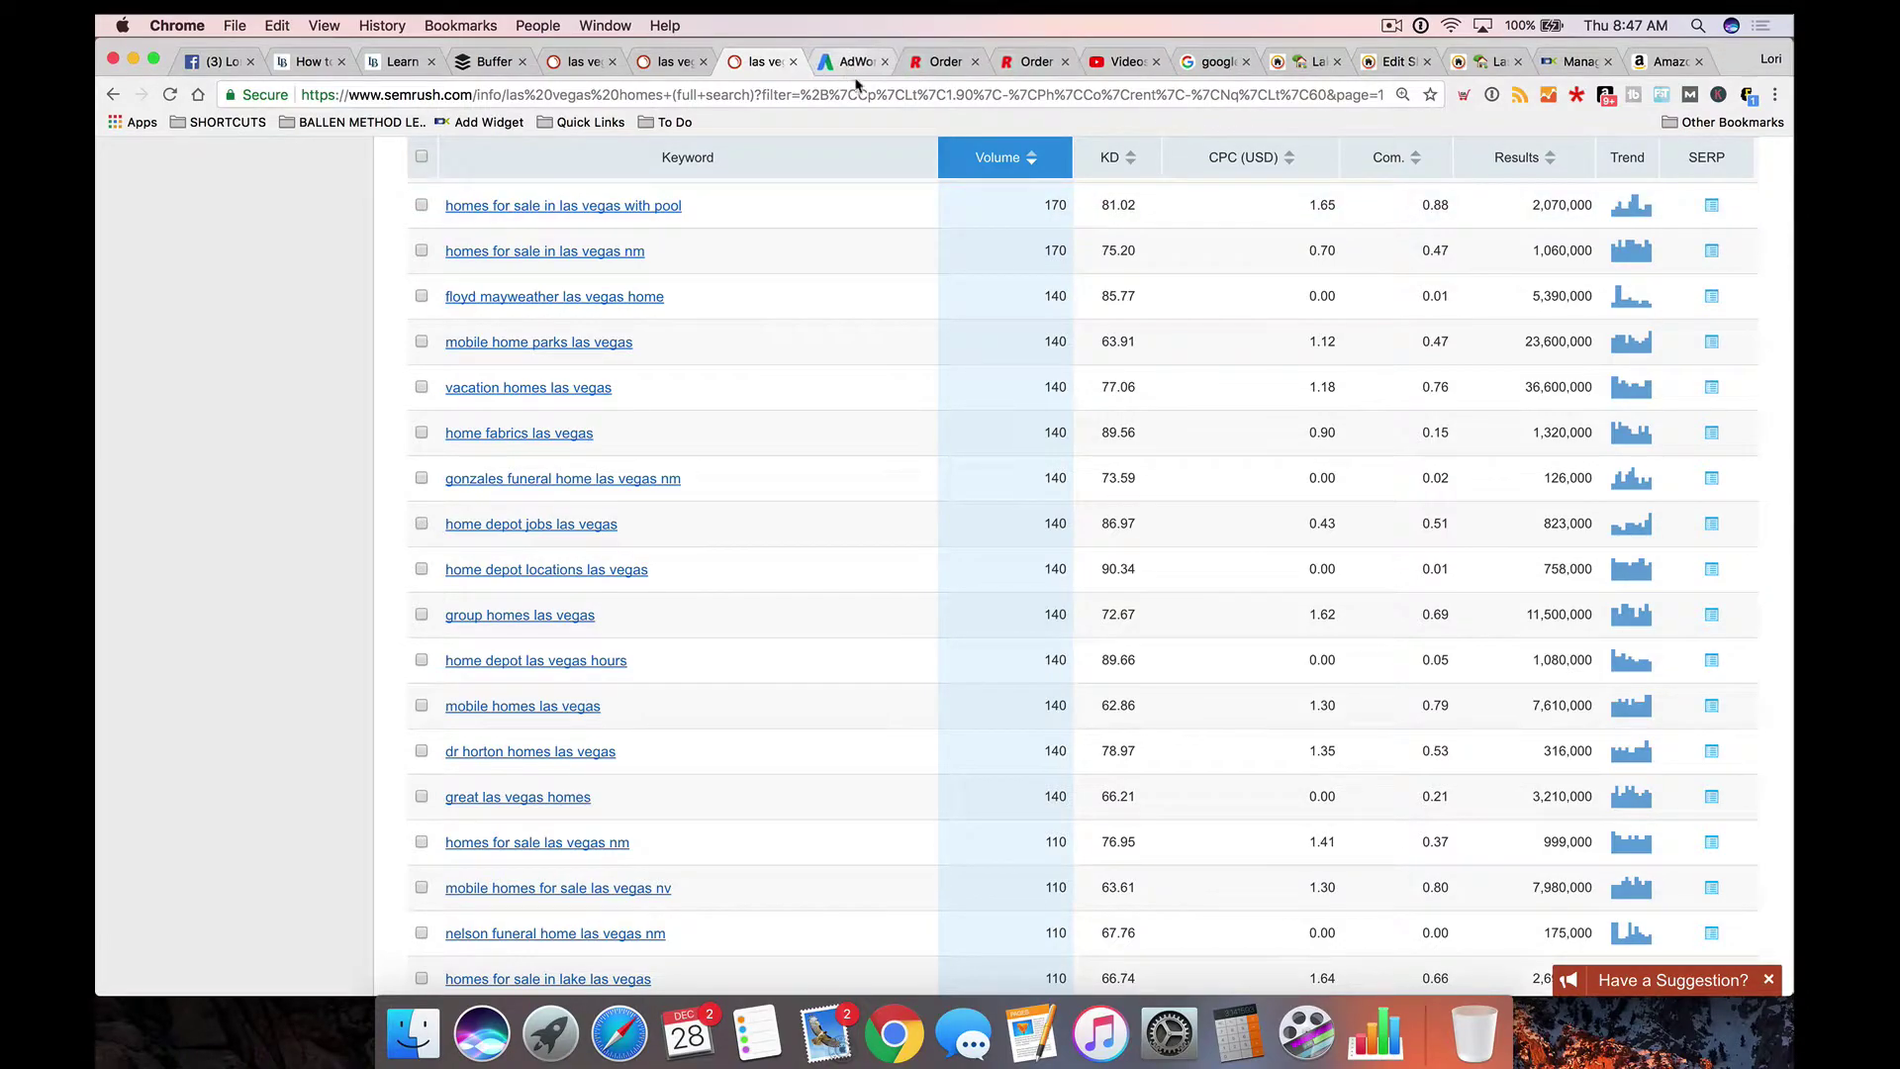
{"action": "left_click", "coordinate": [852, 67]}
{"action": "left_click", "coordinate": [760, 62]}
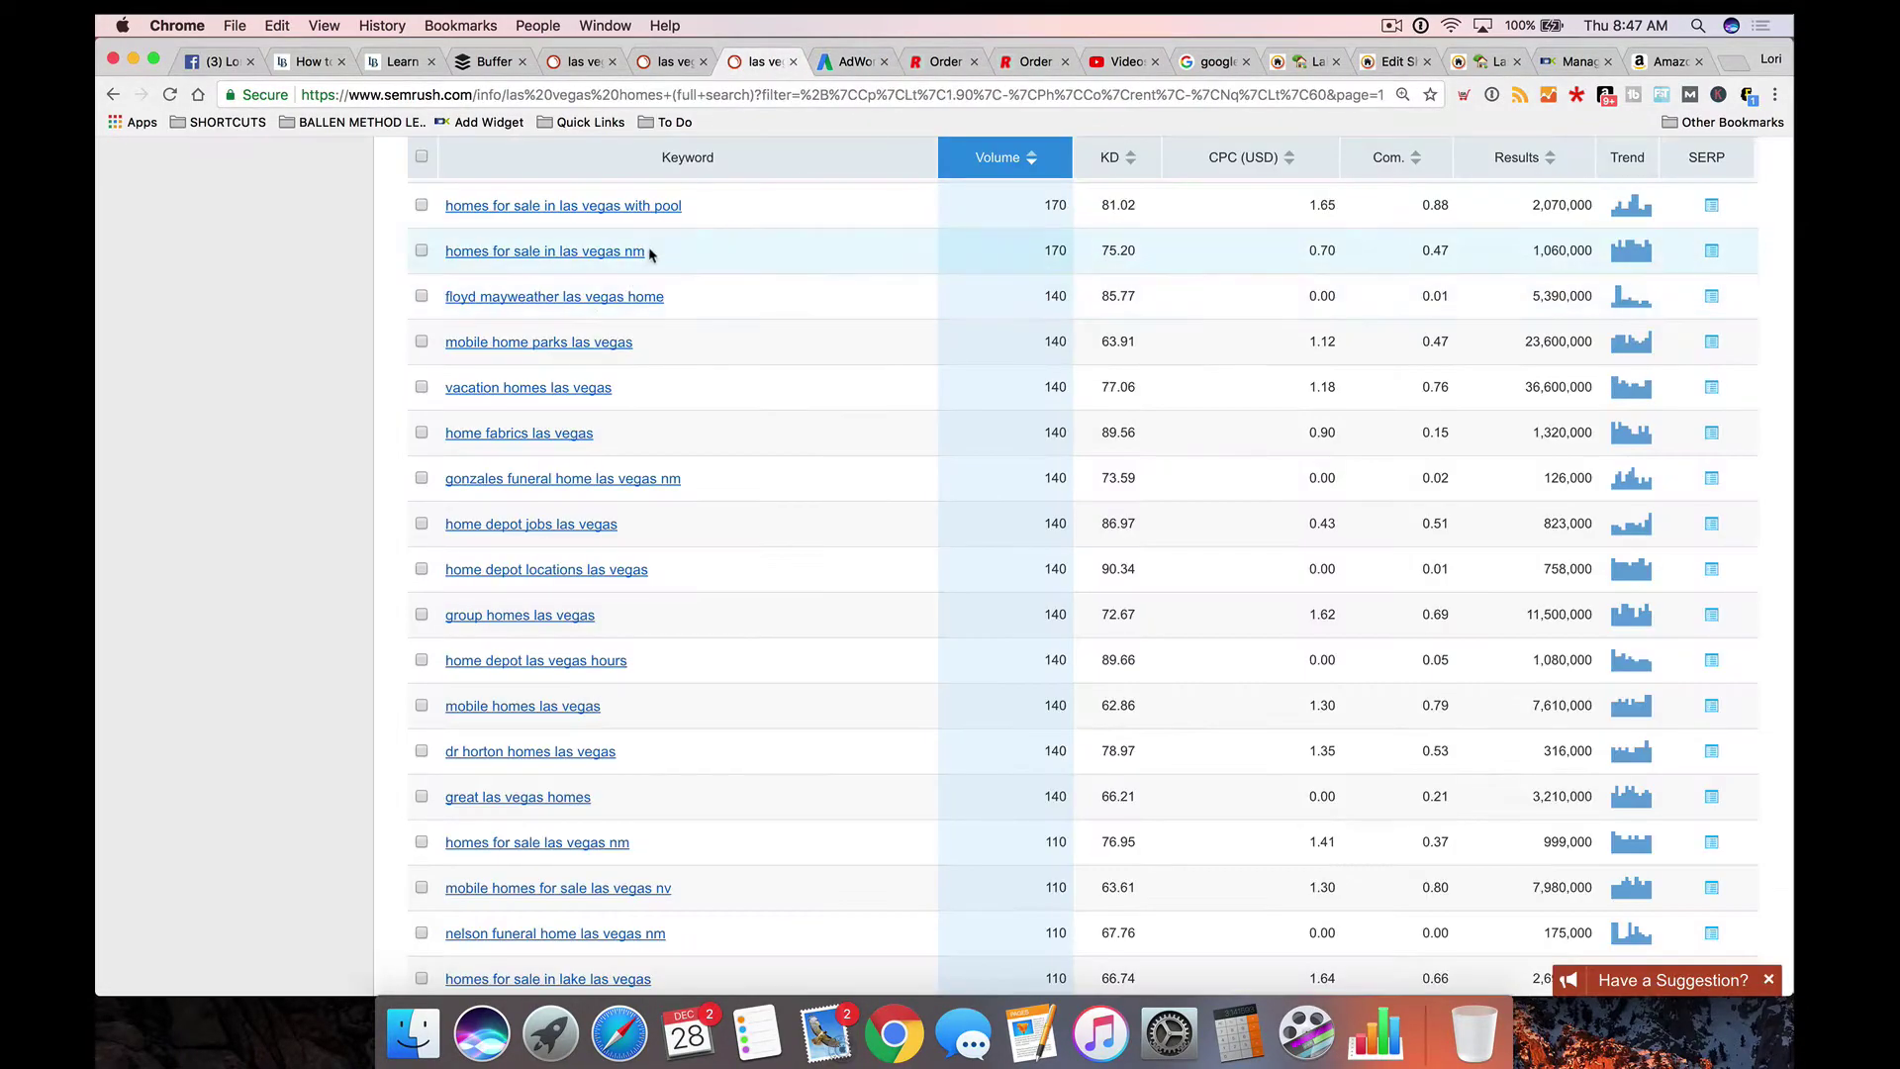
{"action": "left_click_drag", "start_coordinate": [704, 204], "coordinate": [465, 208]}
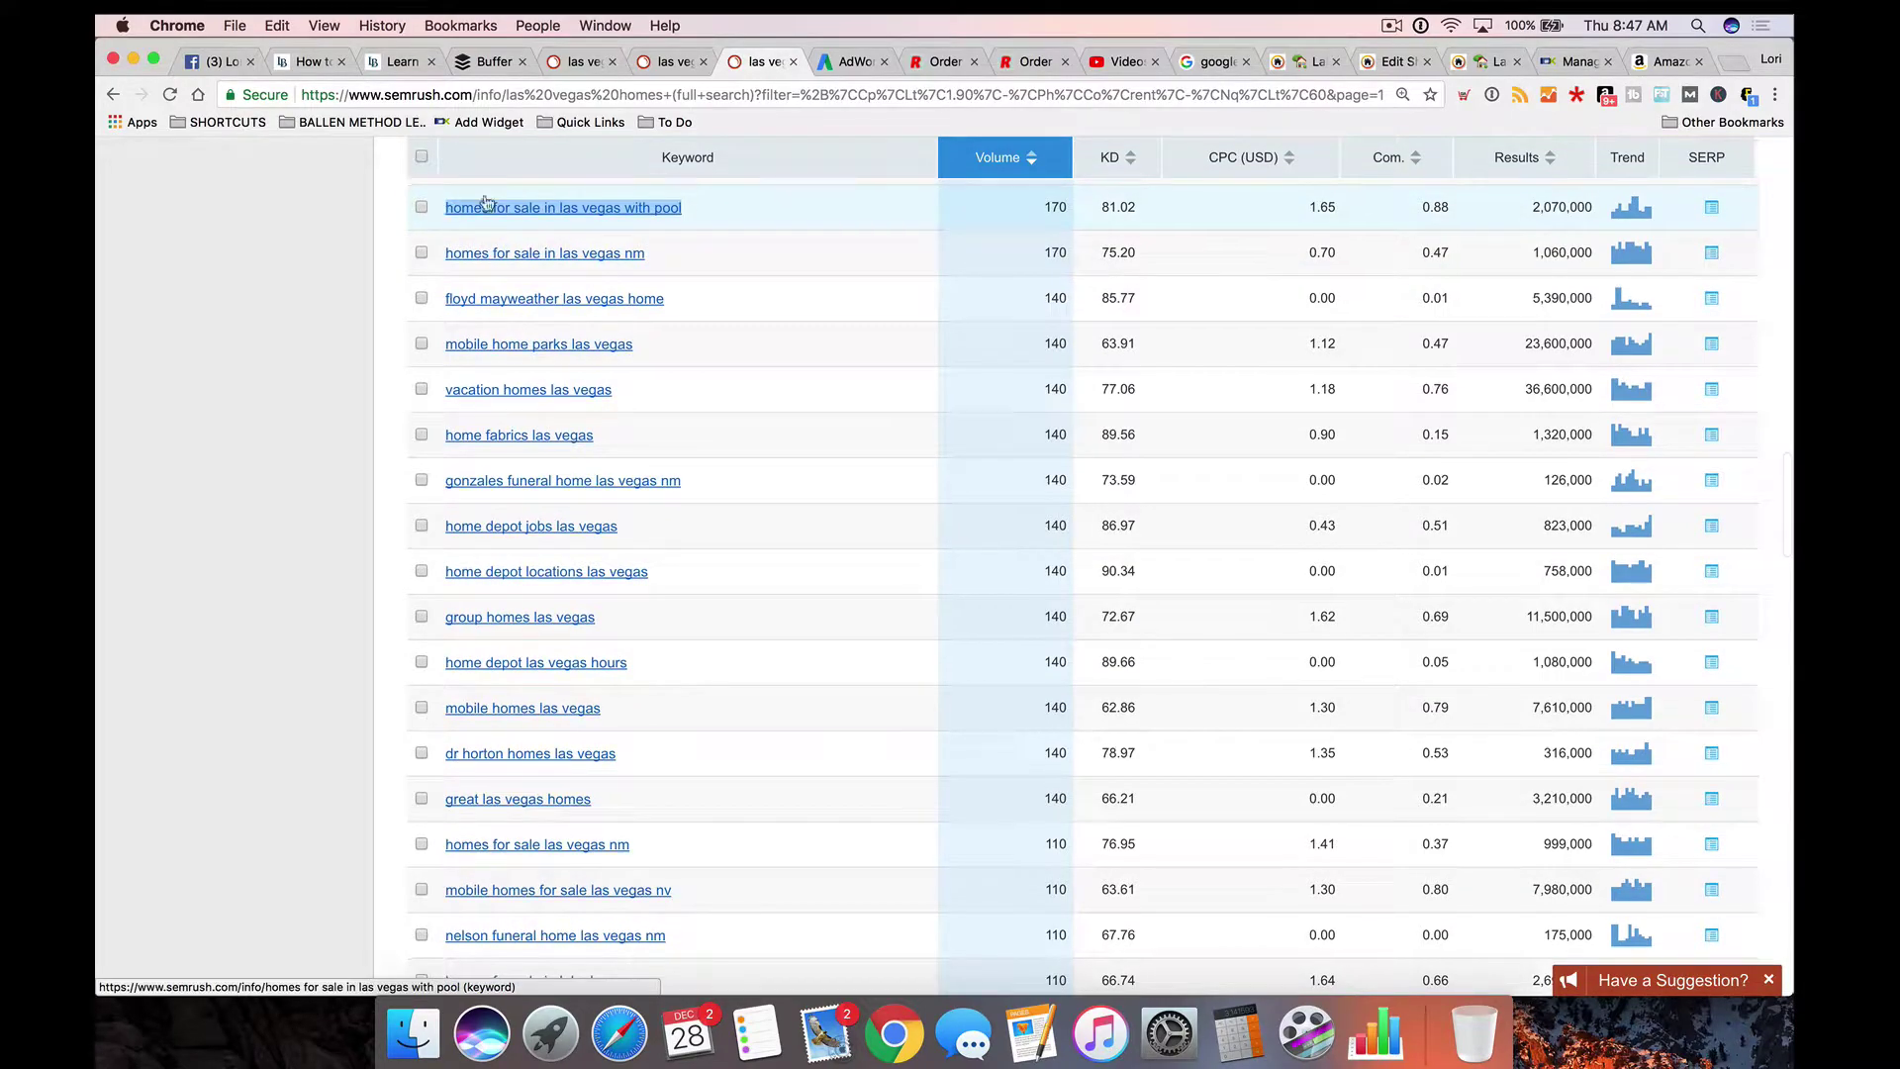
Step: Switch to Google AdWords and reduce the page zoom so the campaign's ad groups table is in view
{"action": "left_click", "coordinate": [823, 66]}
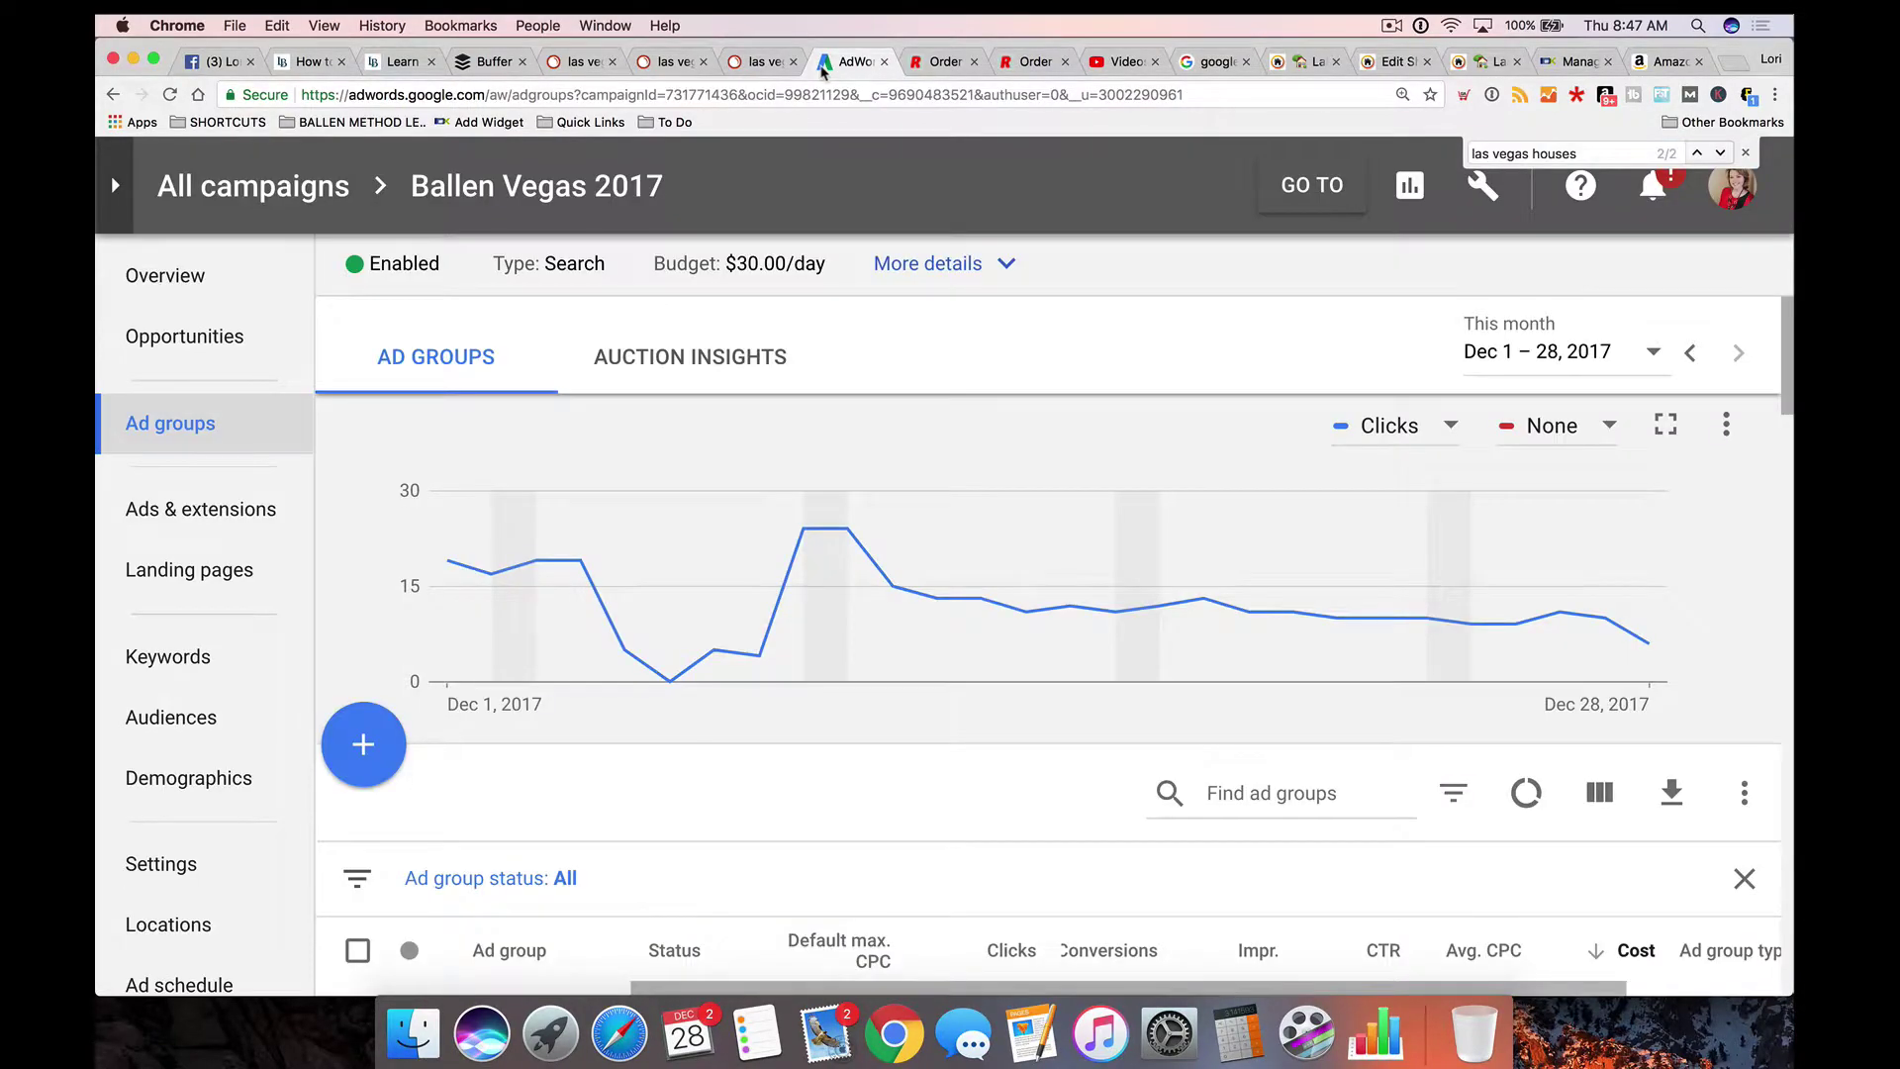
{"action": "key", "text": "super+minus"}
{"action": "key", "text": "super+minus"}
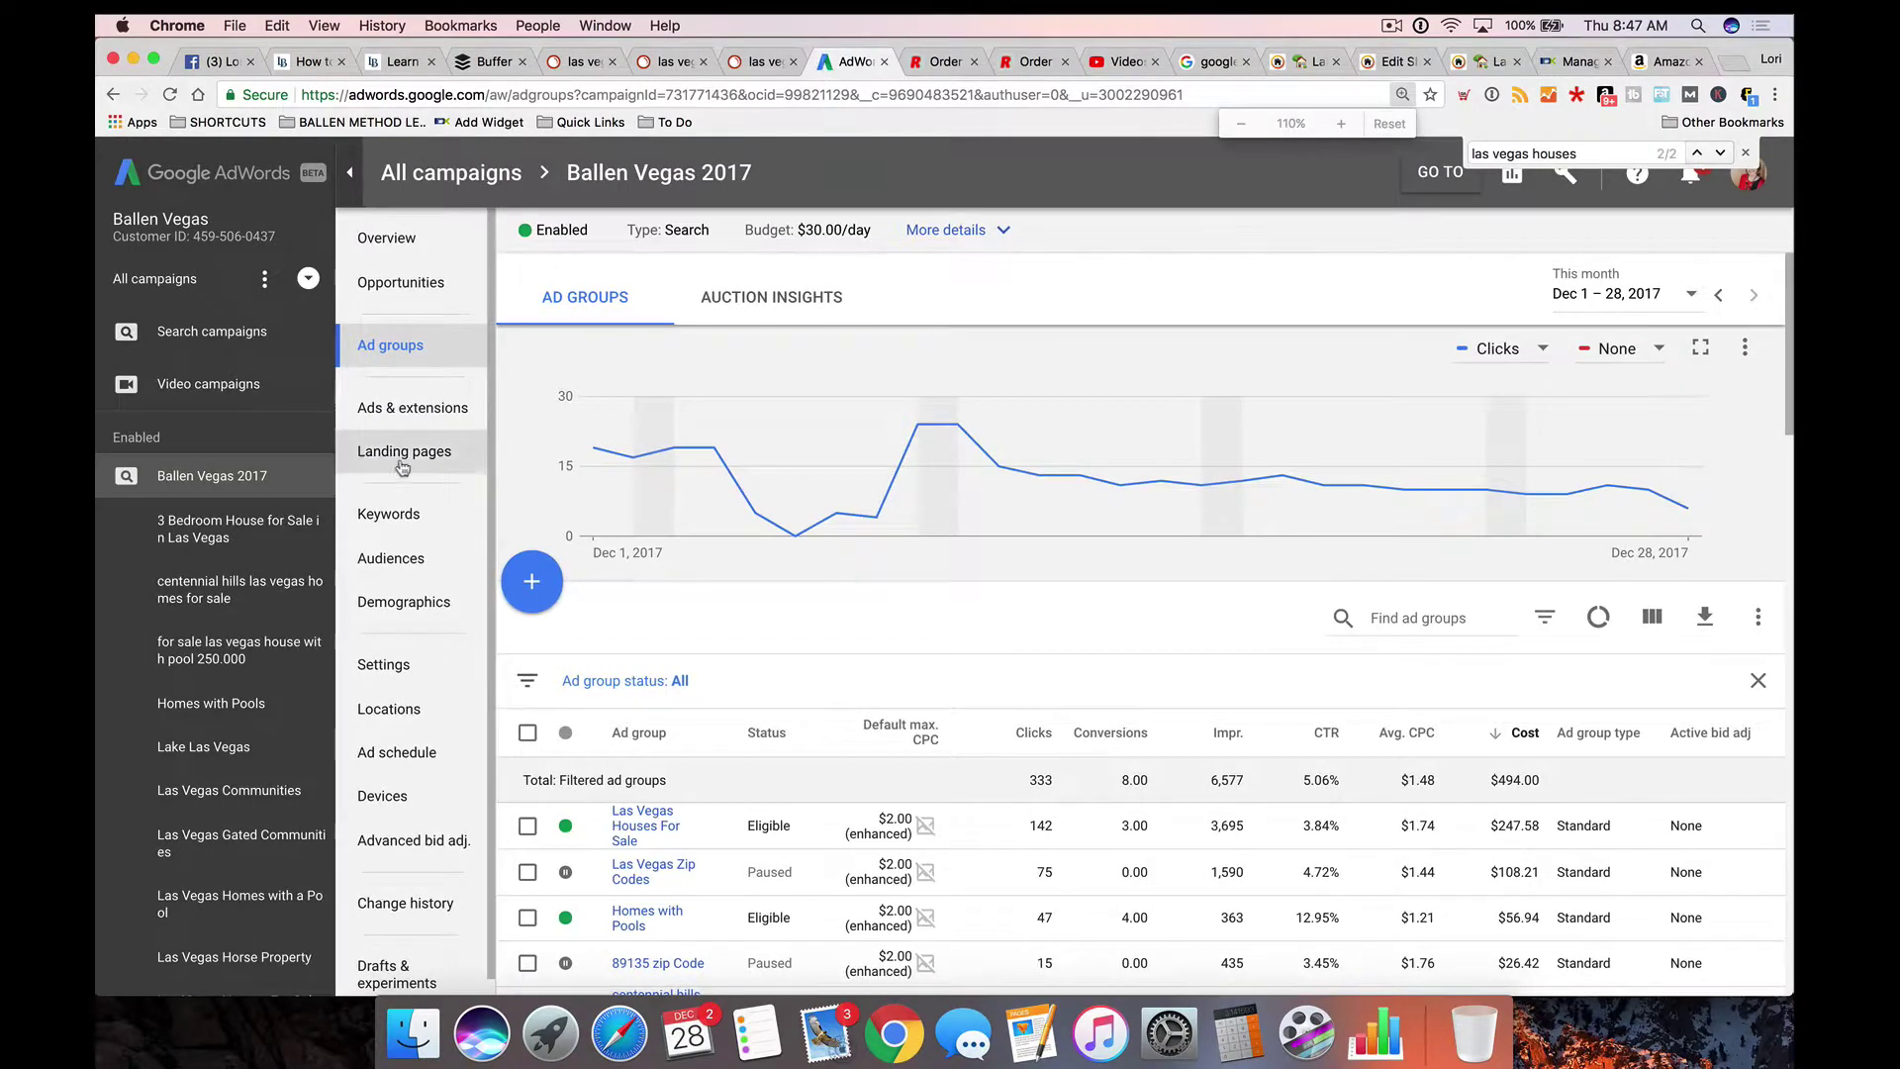
{"action": "key", "text": "super+plus"}
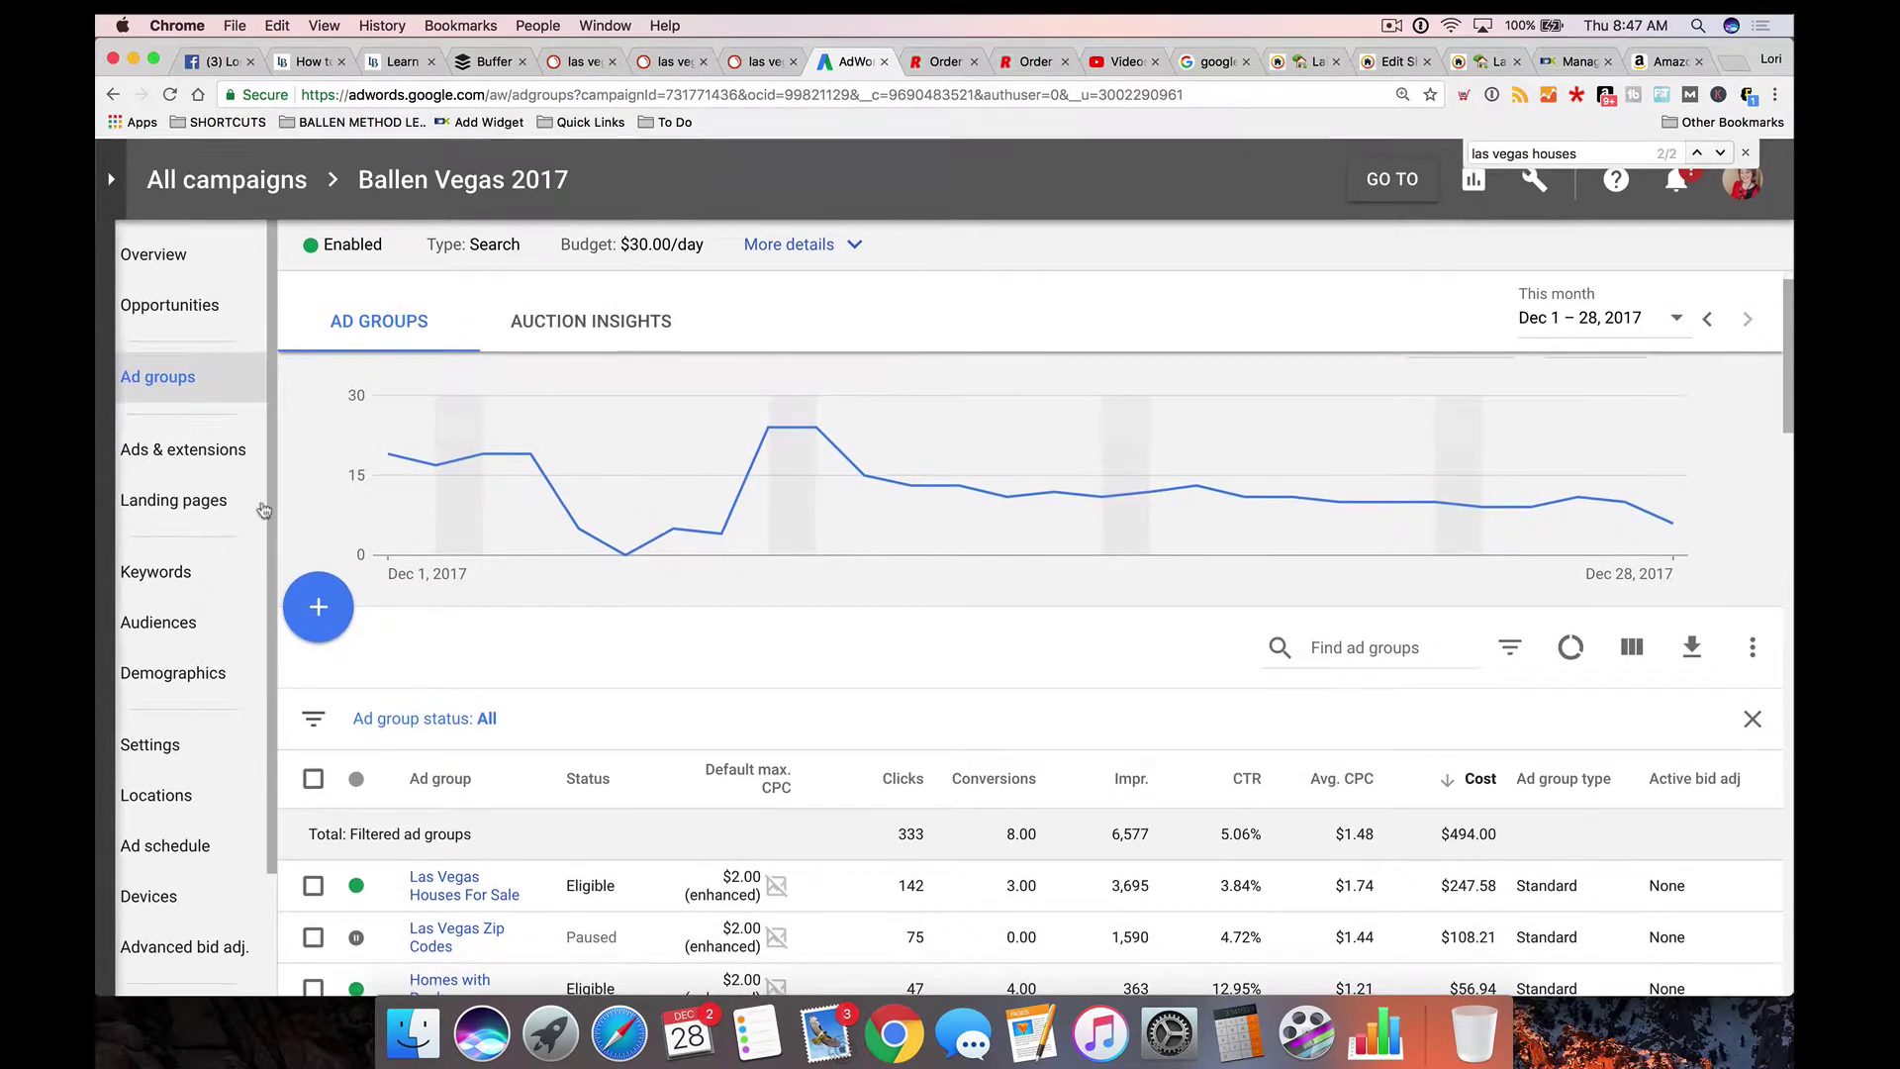
Step: Open the Ballen Vegas 2017 campaign's search keywords and set the keyword status filter to All
{"action": "left_click", "coordinate": [161, 571]}
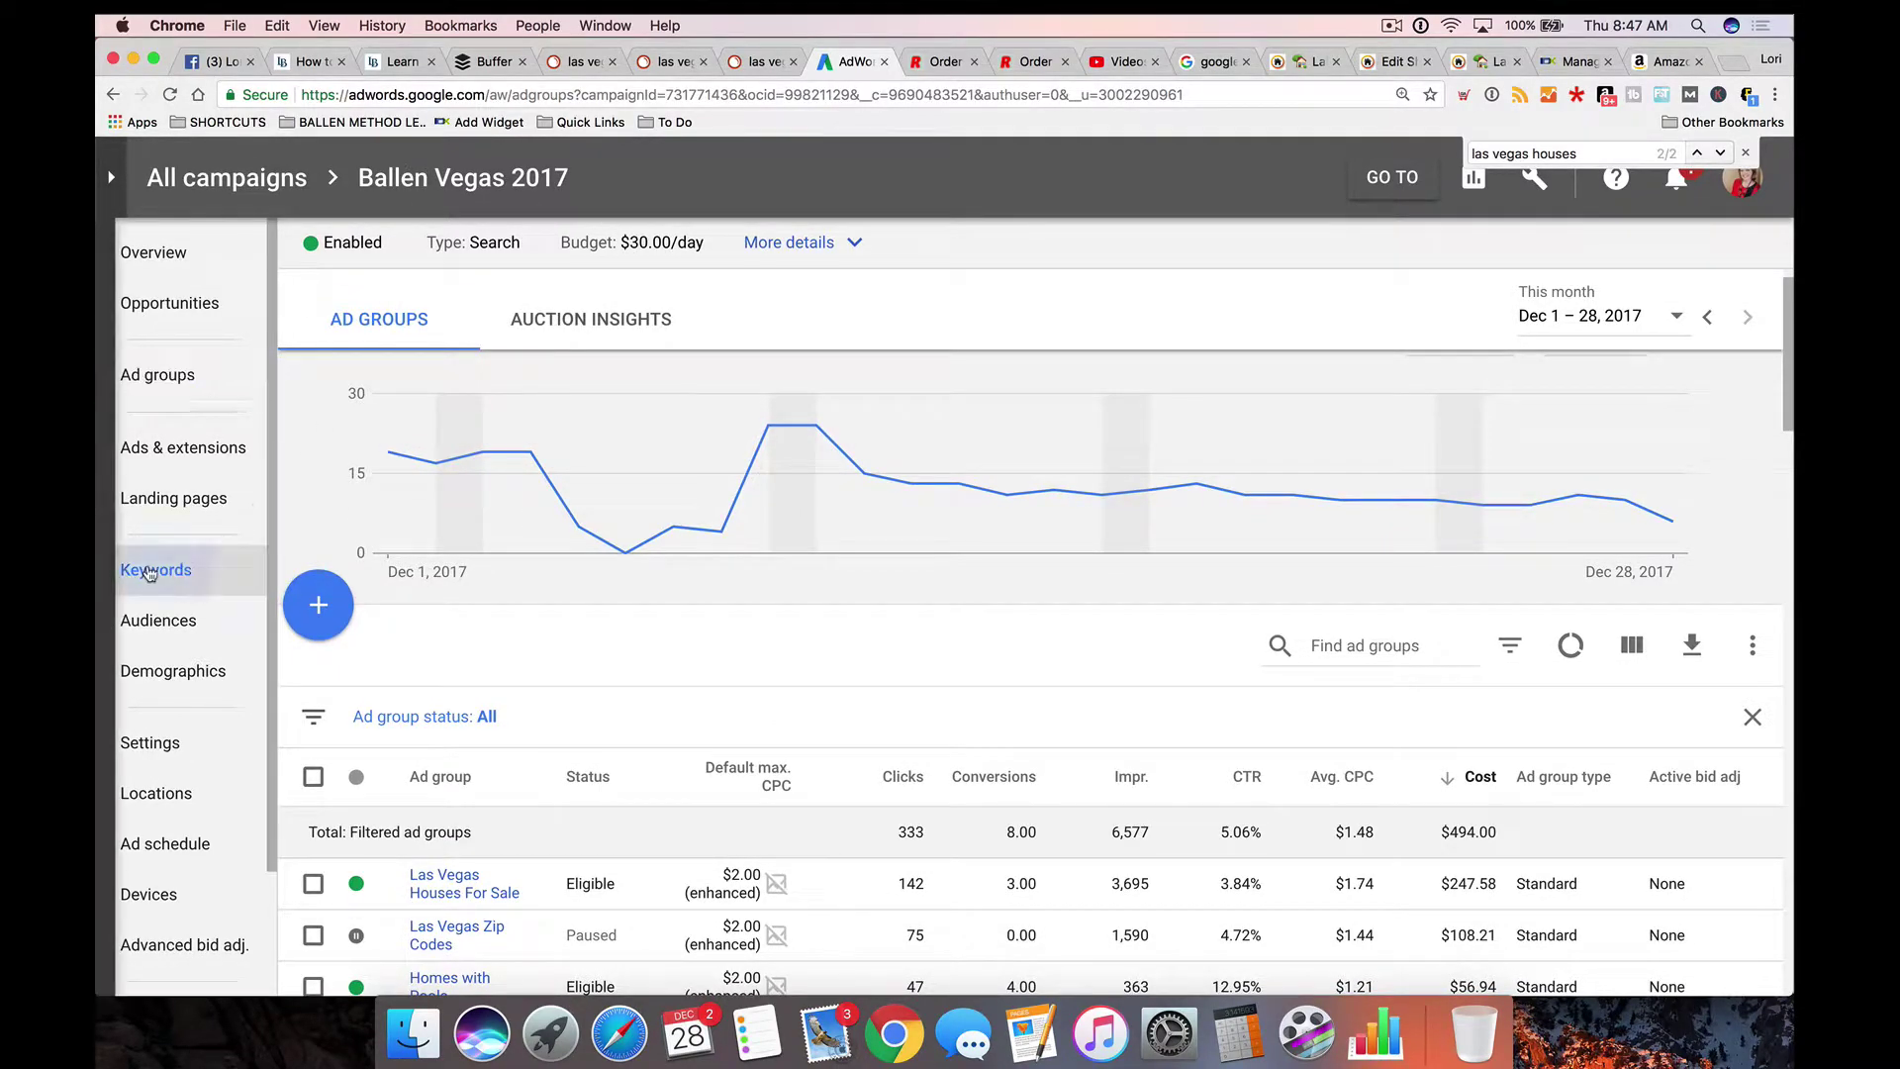
{"action": "scroll", "coordinate": [371, 554], "scroll_direction": "down", "scroll_amount": 2}
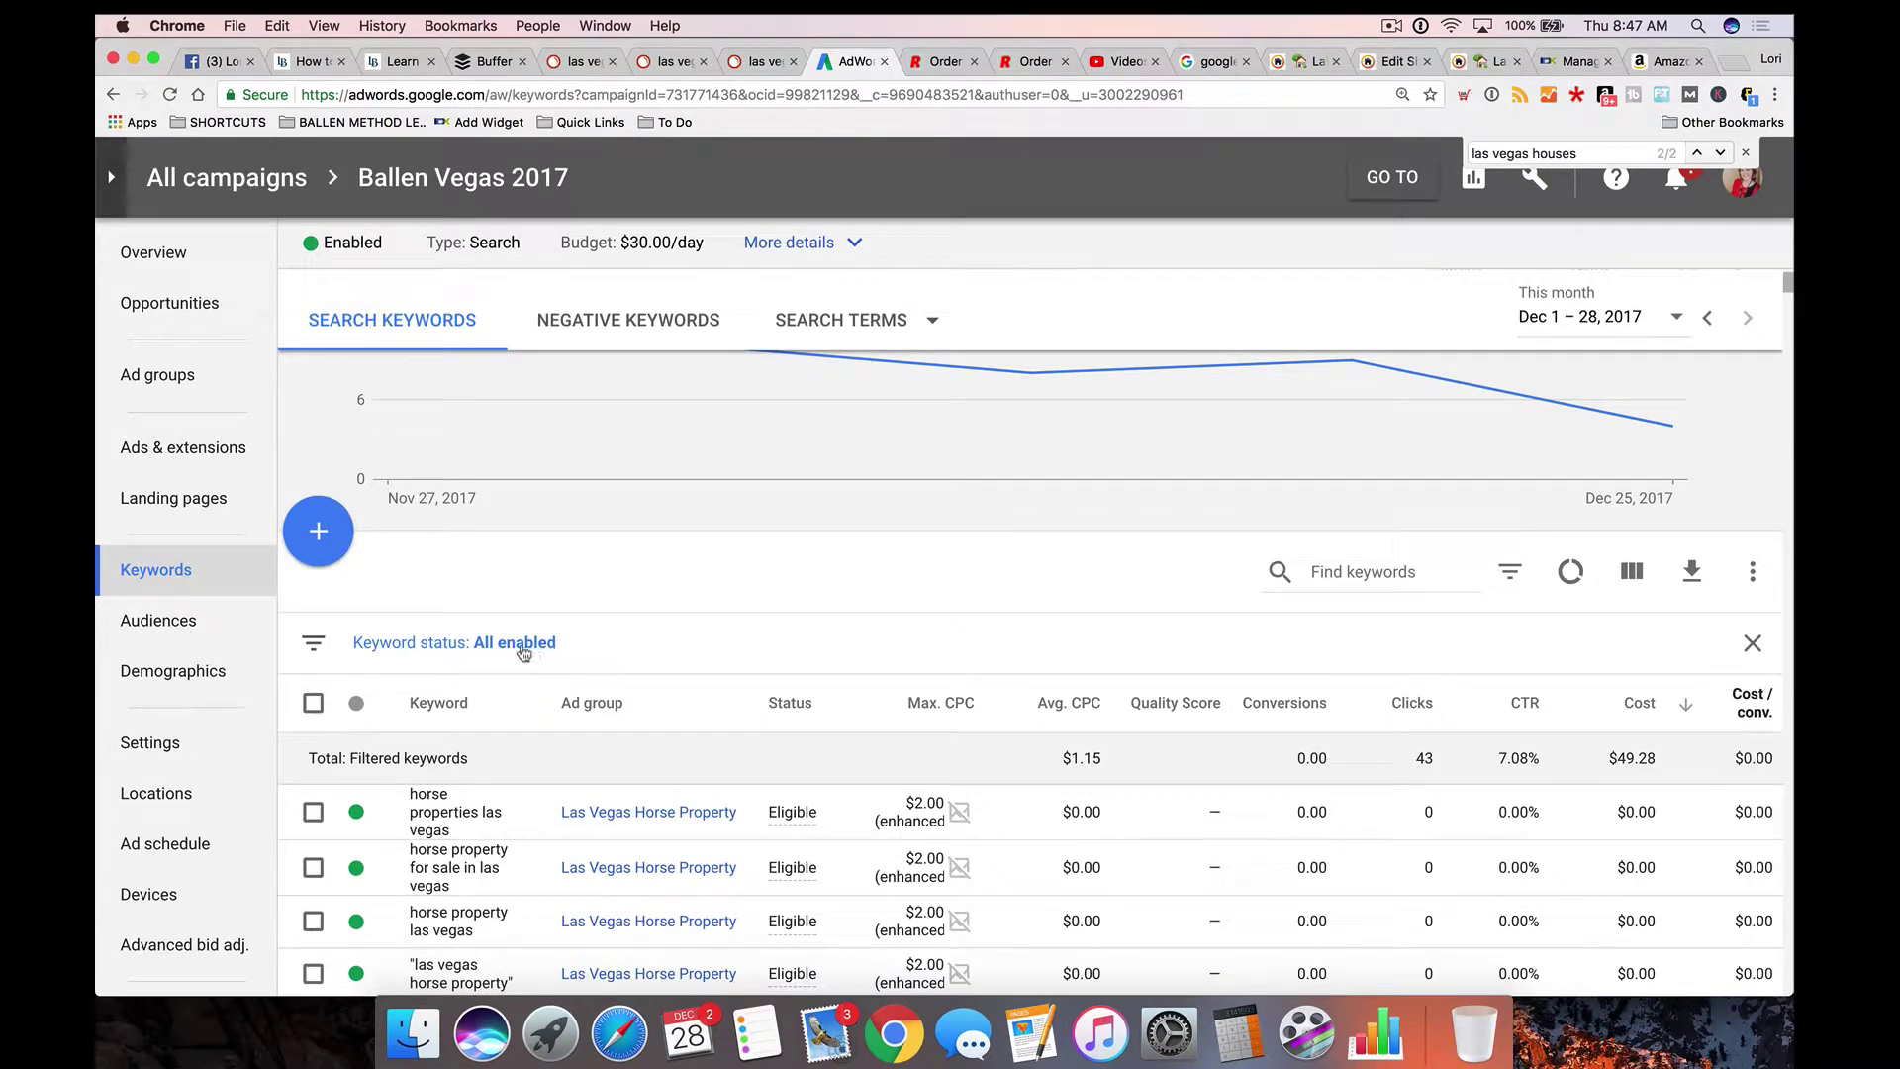
{"action": "left_click", "coordinate": [515, 643]}
{"action": "left_click", "coordinate": [385, 735]}
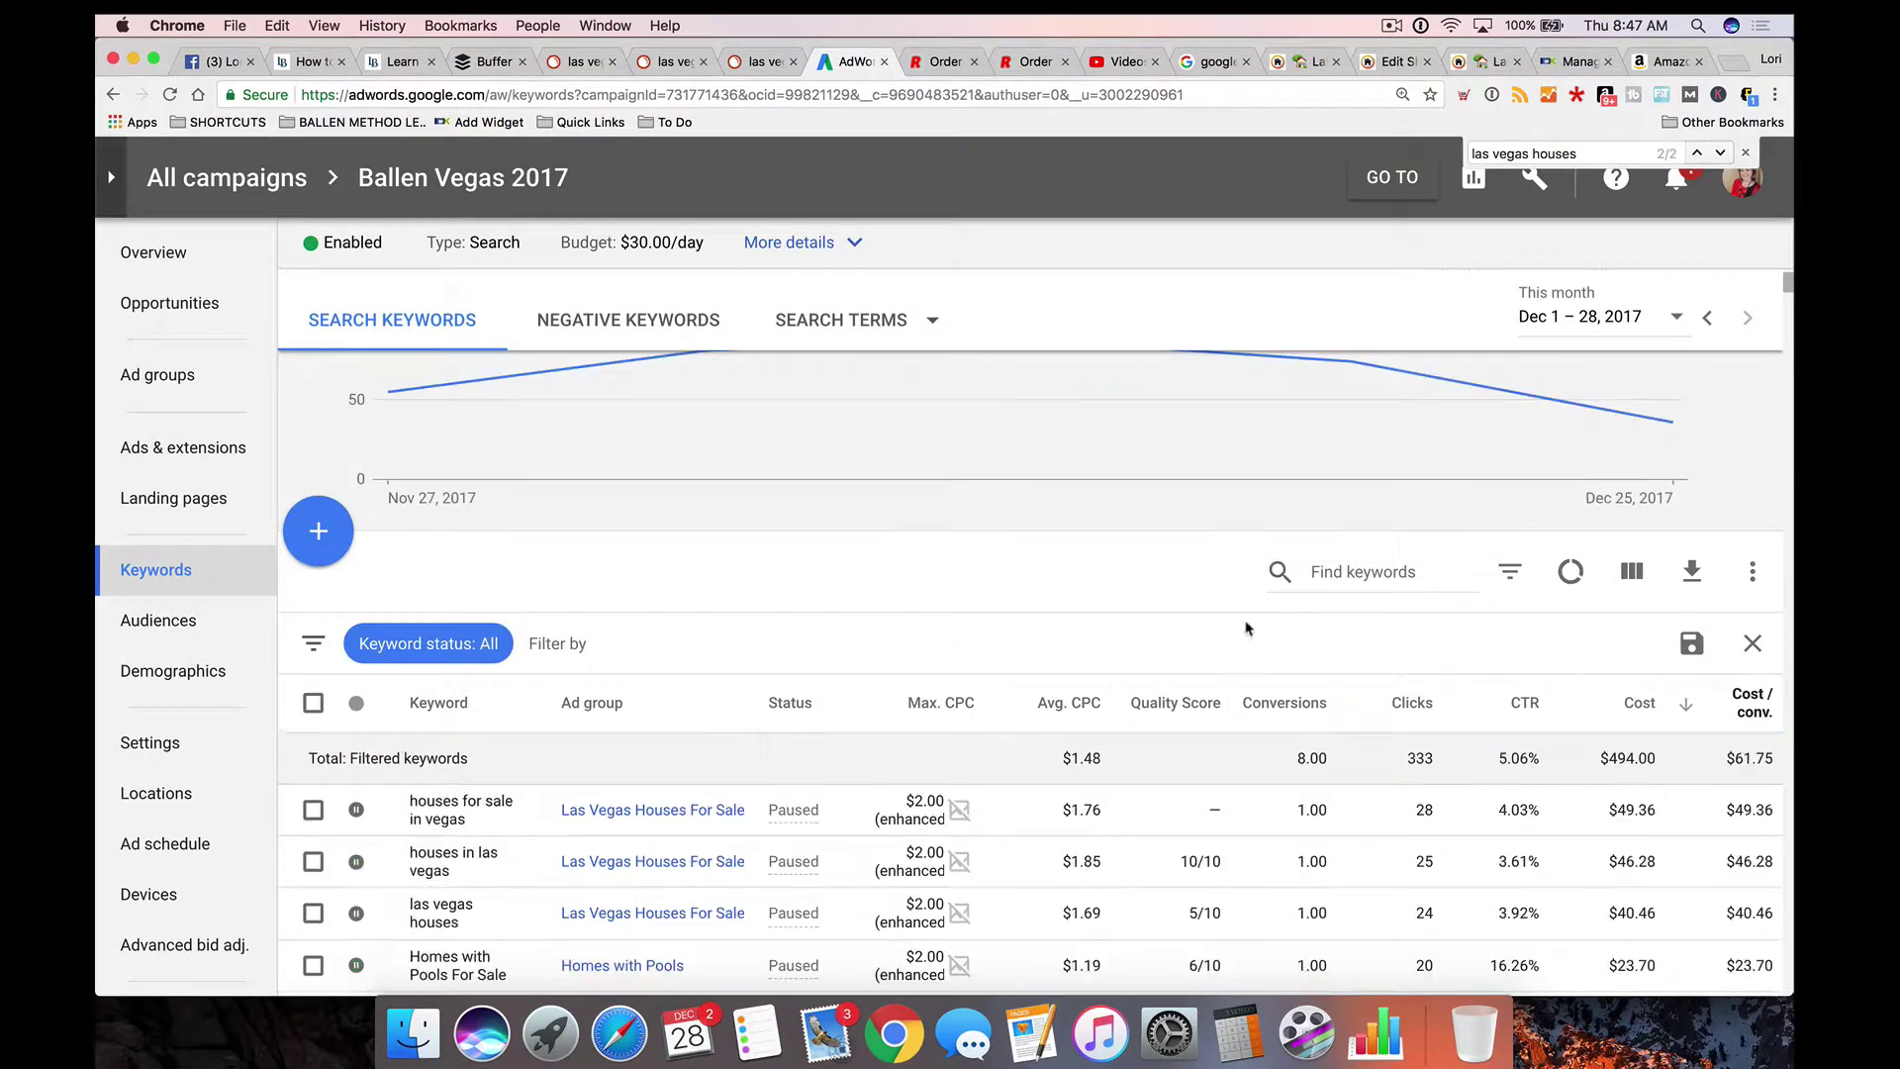
Step: Filter the campaign's keywords by the copied text "homes for sale in las vegas with pool" and view the matching rows
{"action": "left_click", "coordinate": [1374, 572]}
{"action": "key", "text": "super+v"}
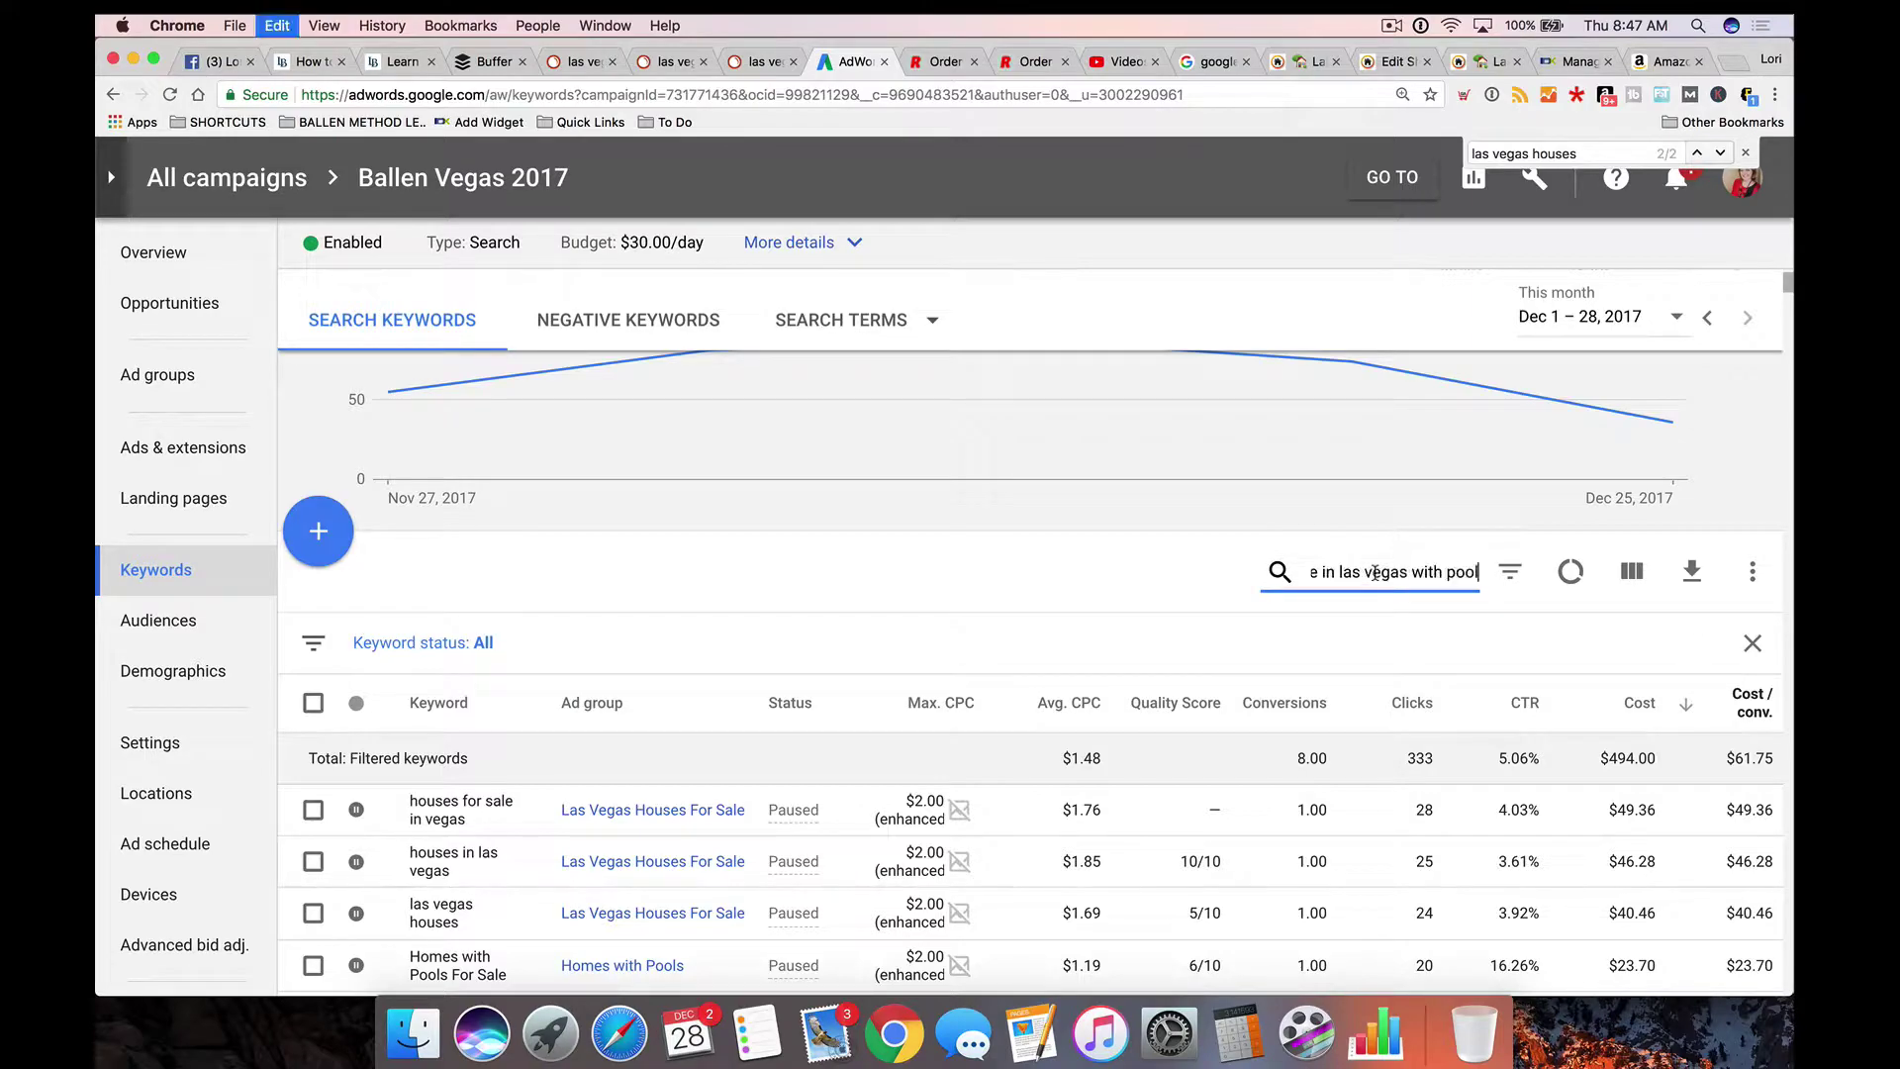
{"action": "key", "text": "Return"}
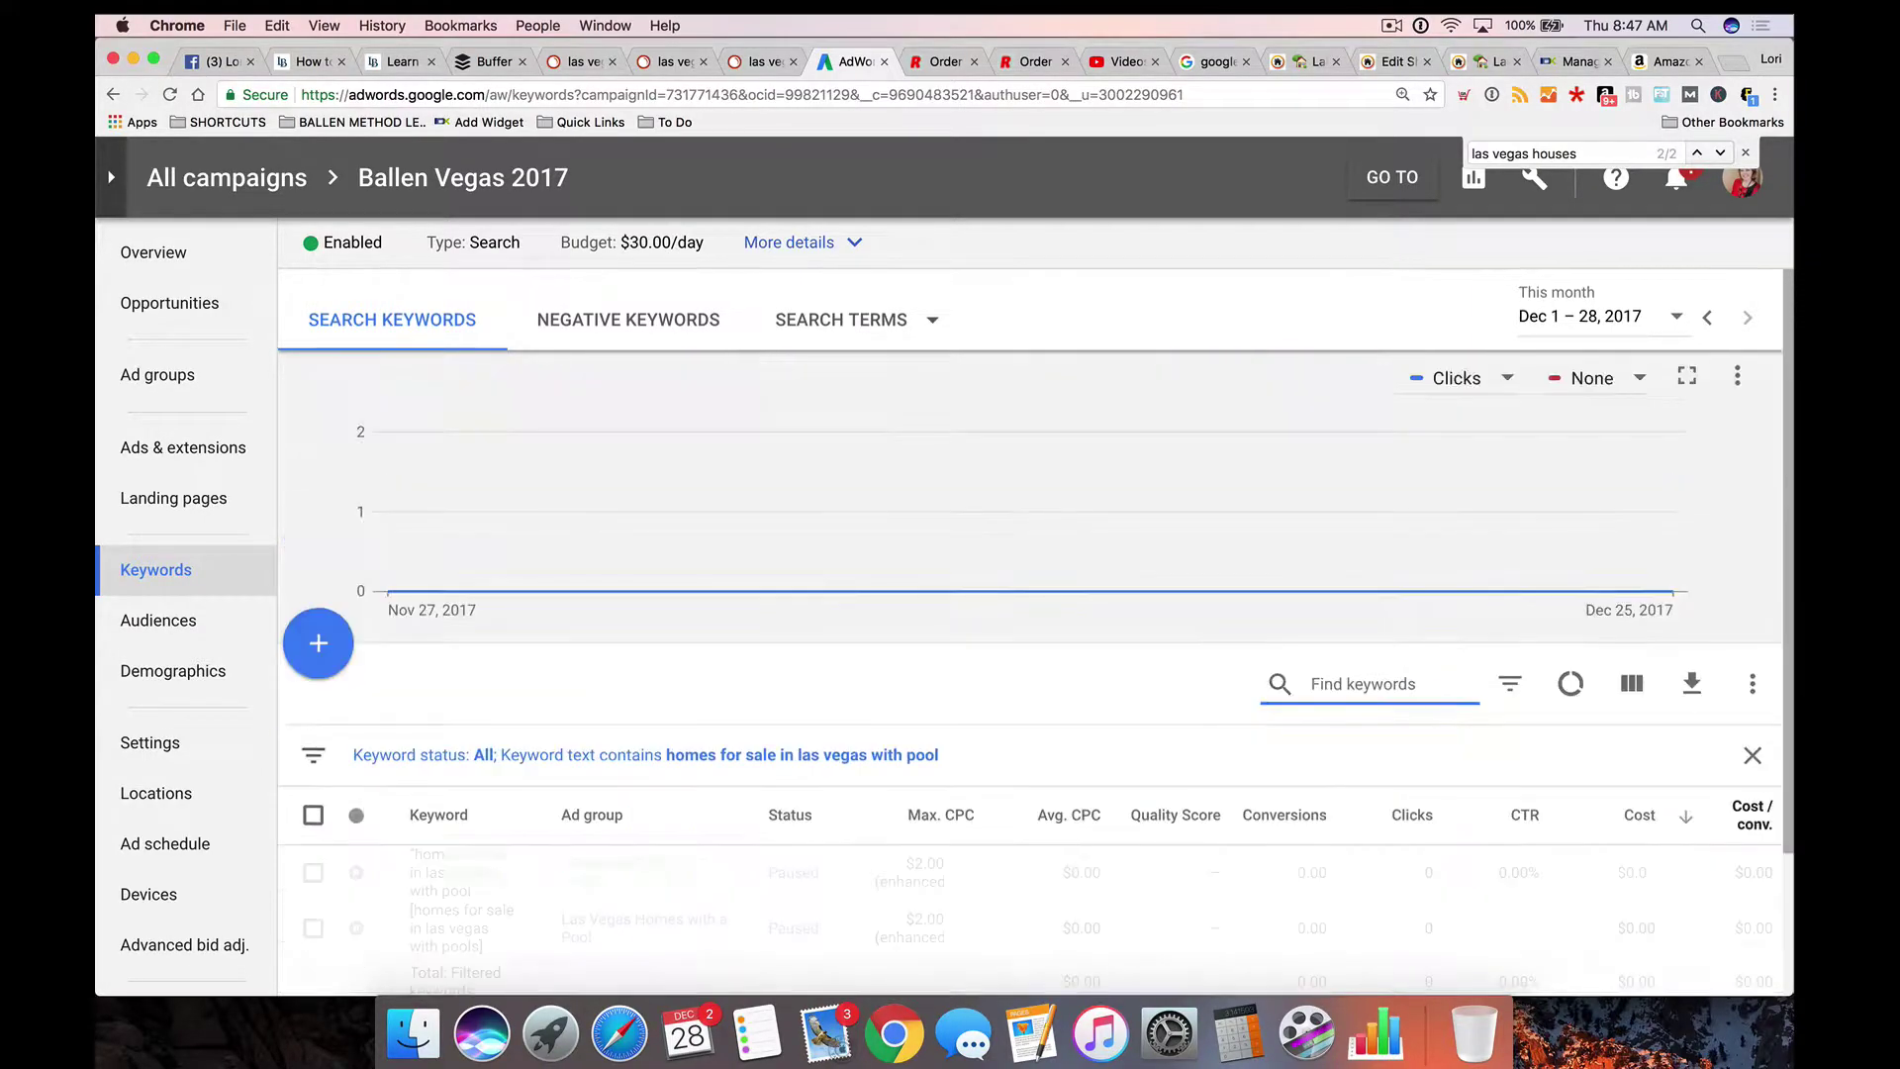
{"action": "scroll", "coordinate": [779, 653], "scroll_direction": "down", "scroll_amount": 3}
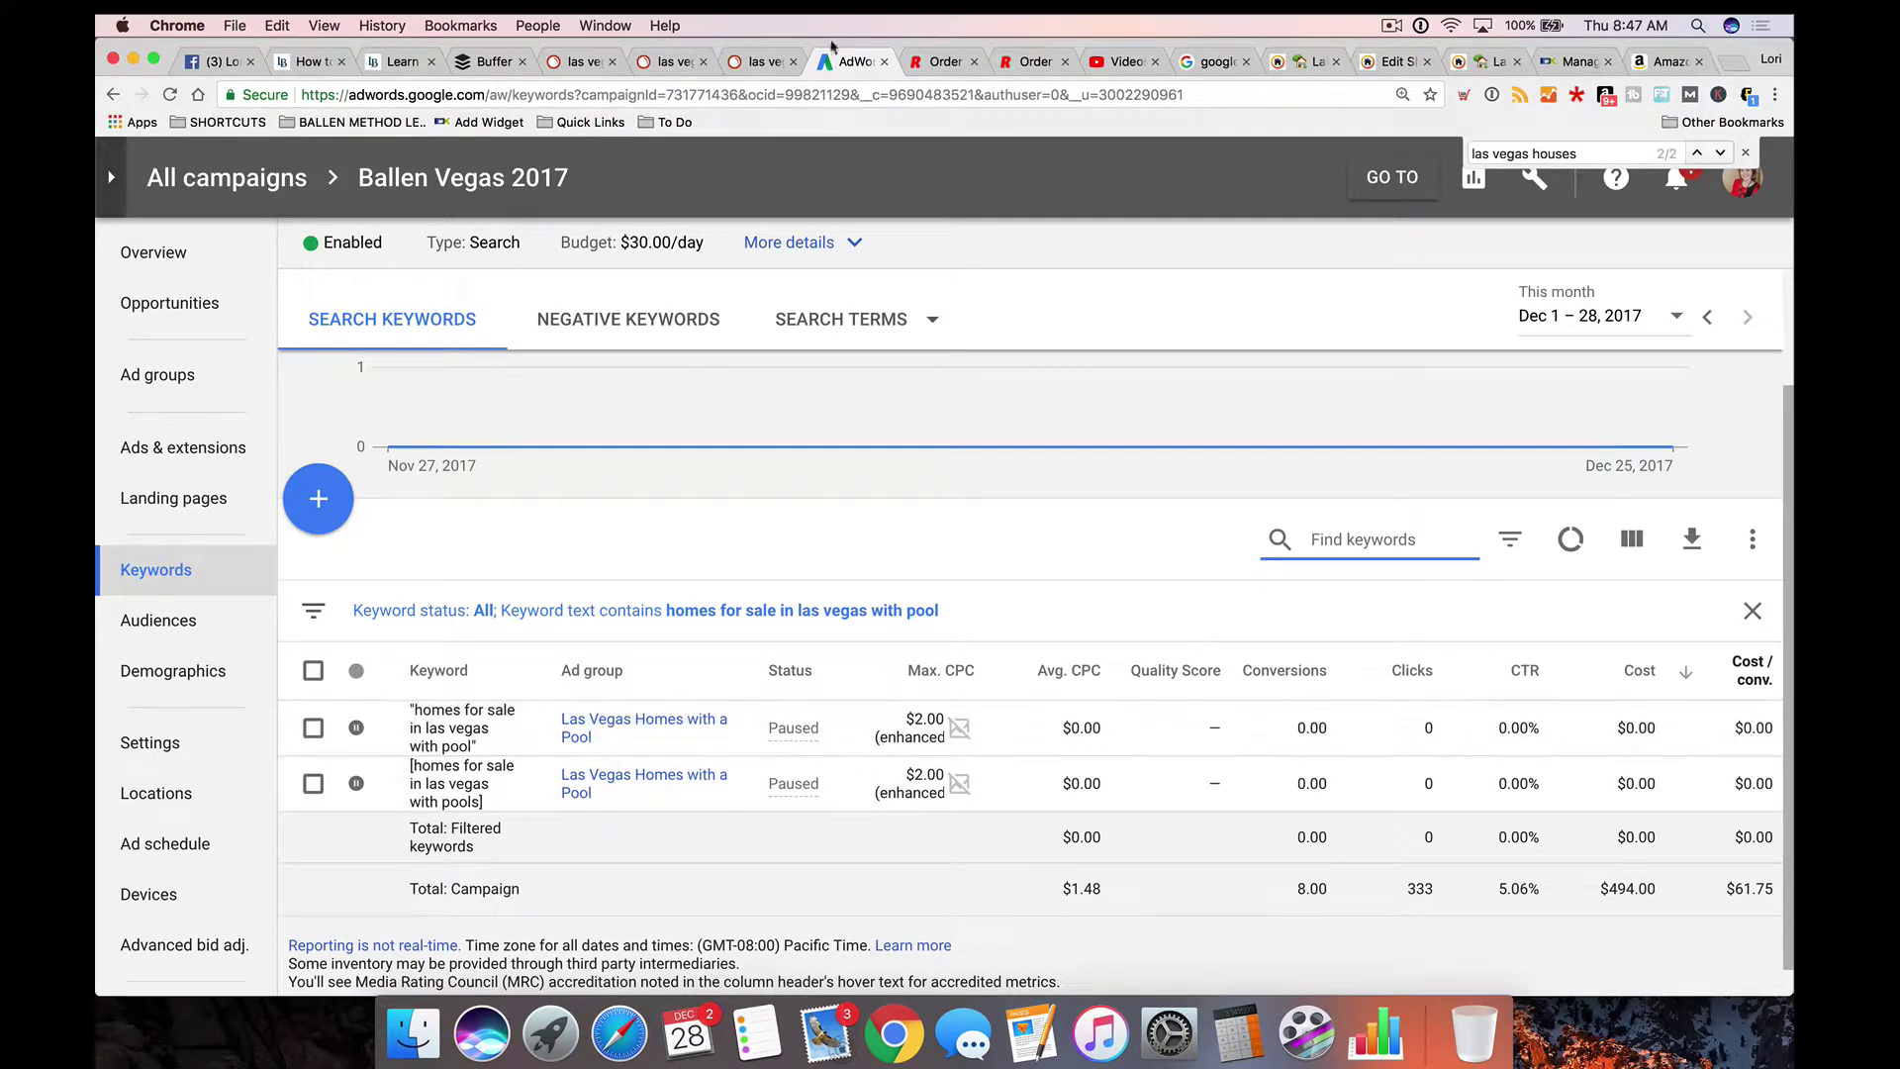
Step: Switch back to the SEMrush report, read down the 140 and 110 volume keywords, and copy "homes for sale in lake las vegas"
{"action": "left_click", "coordinate": [762, 62]}
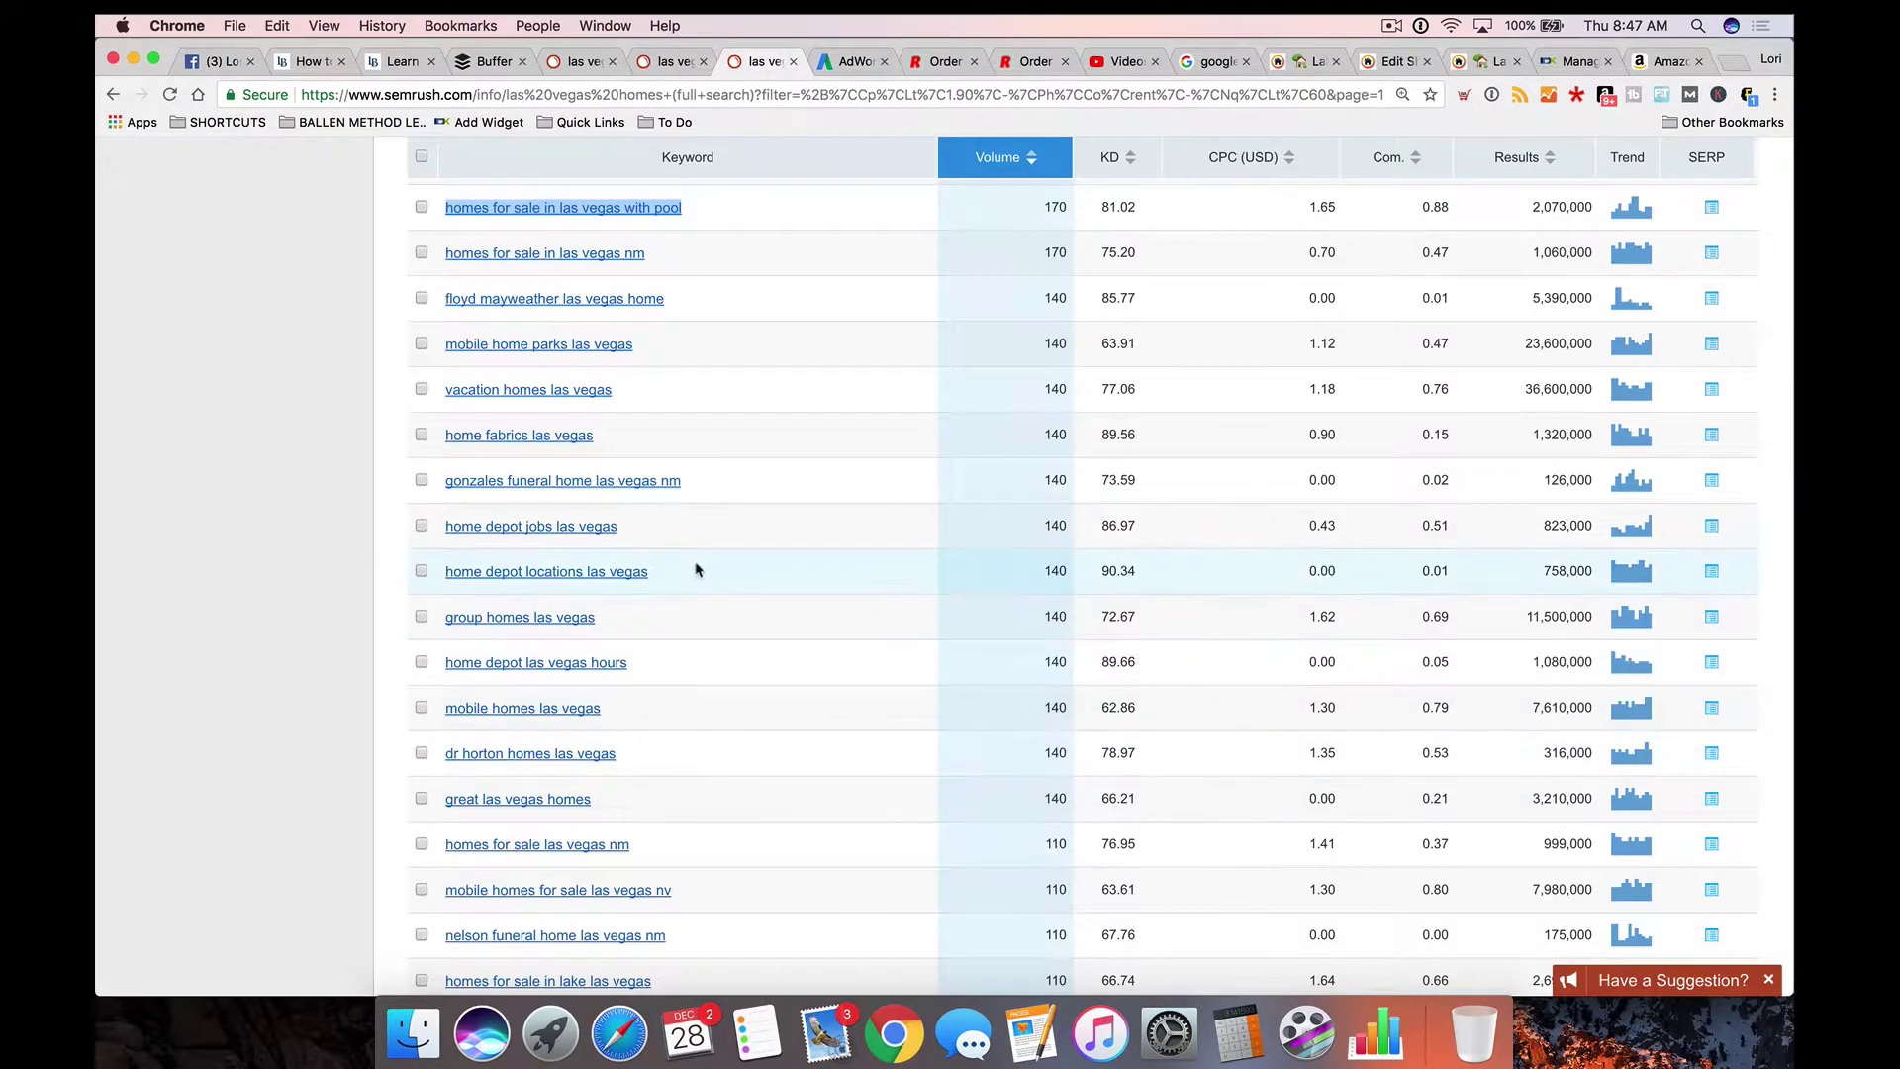
{"action": "scroll", "coordinate": [705, 576], "scroll_direction": "down", "scroll_amount": 2}
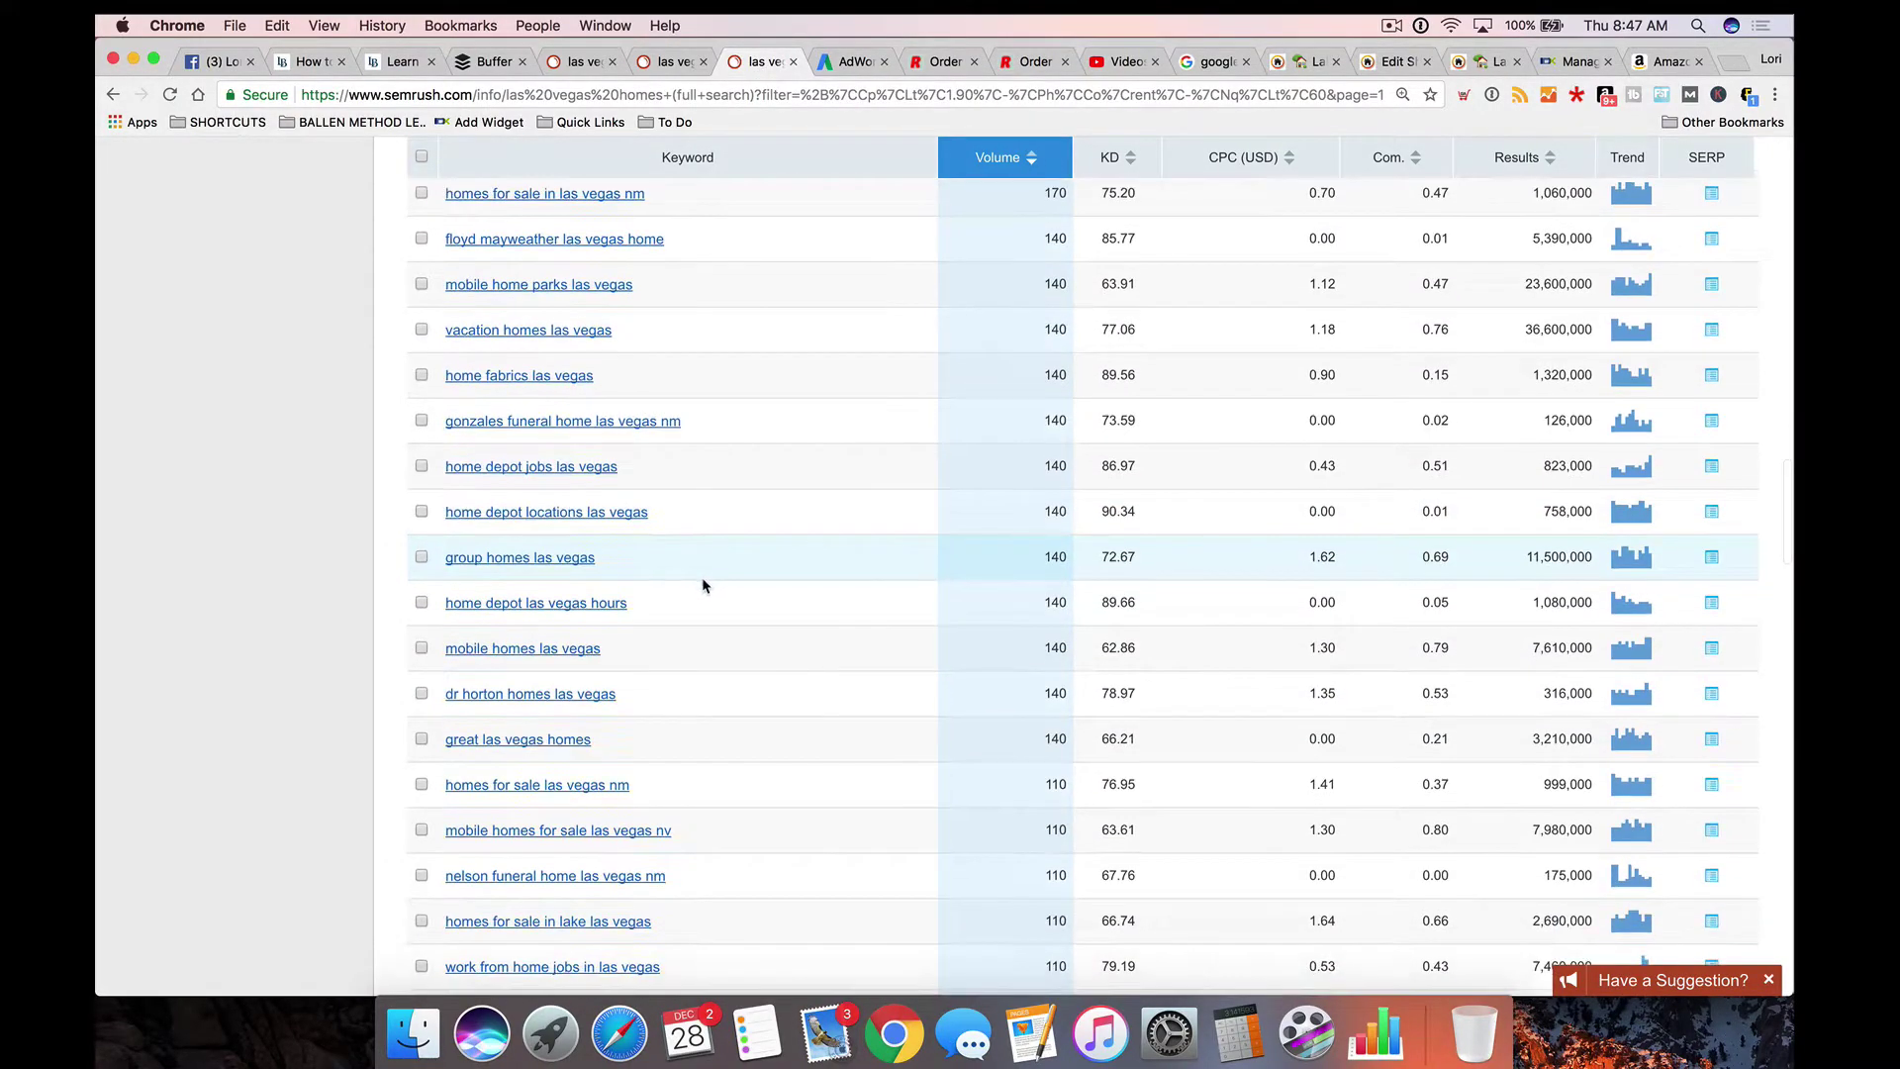
{"action": "scroll", "coordinate": [703, 583], "scroll_direction": "down", "scroll_amount": 1}
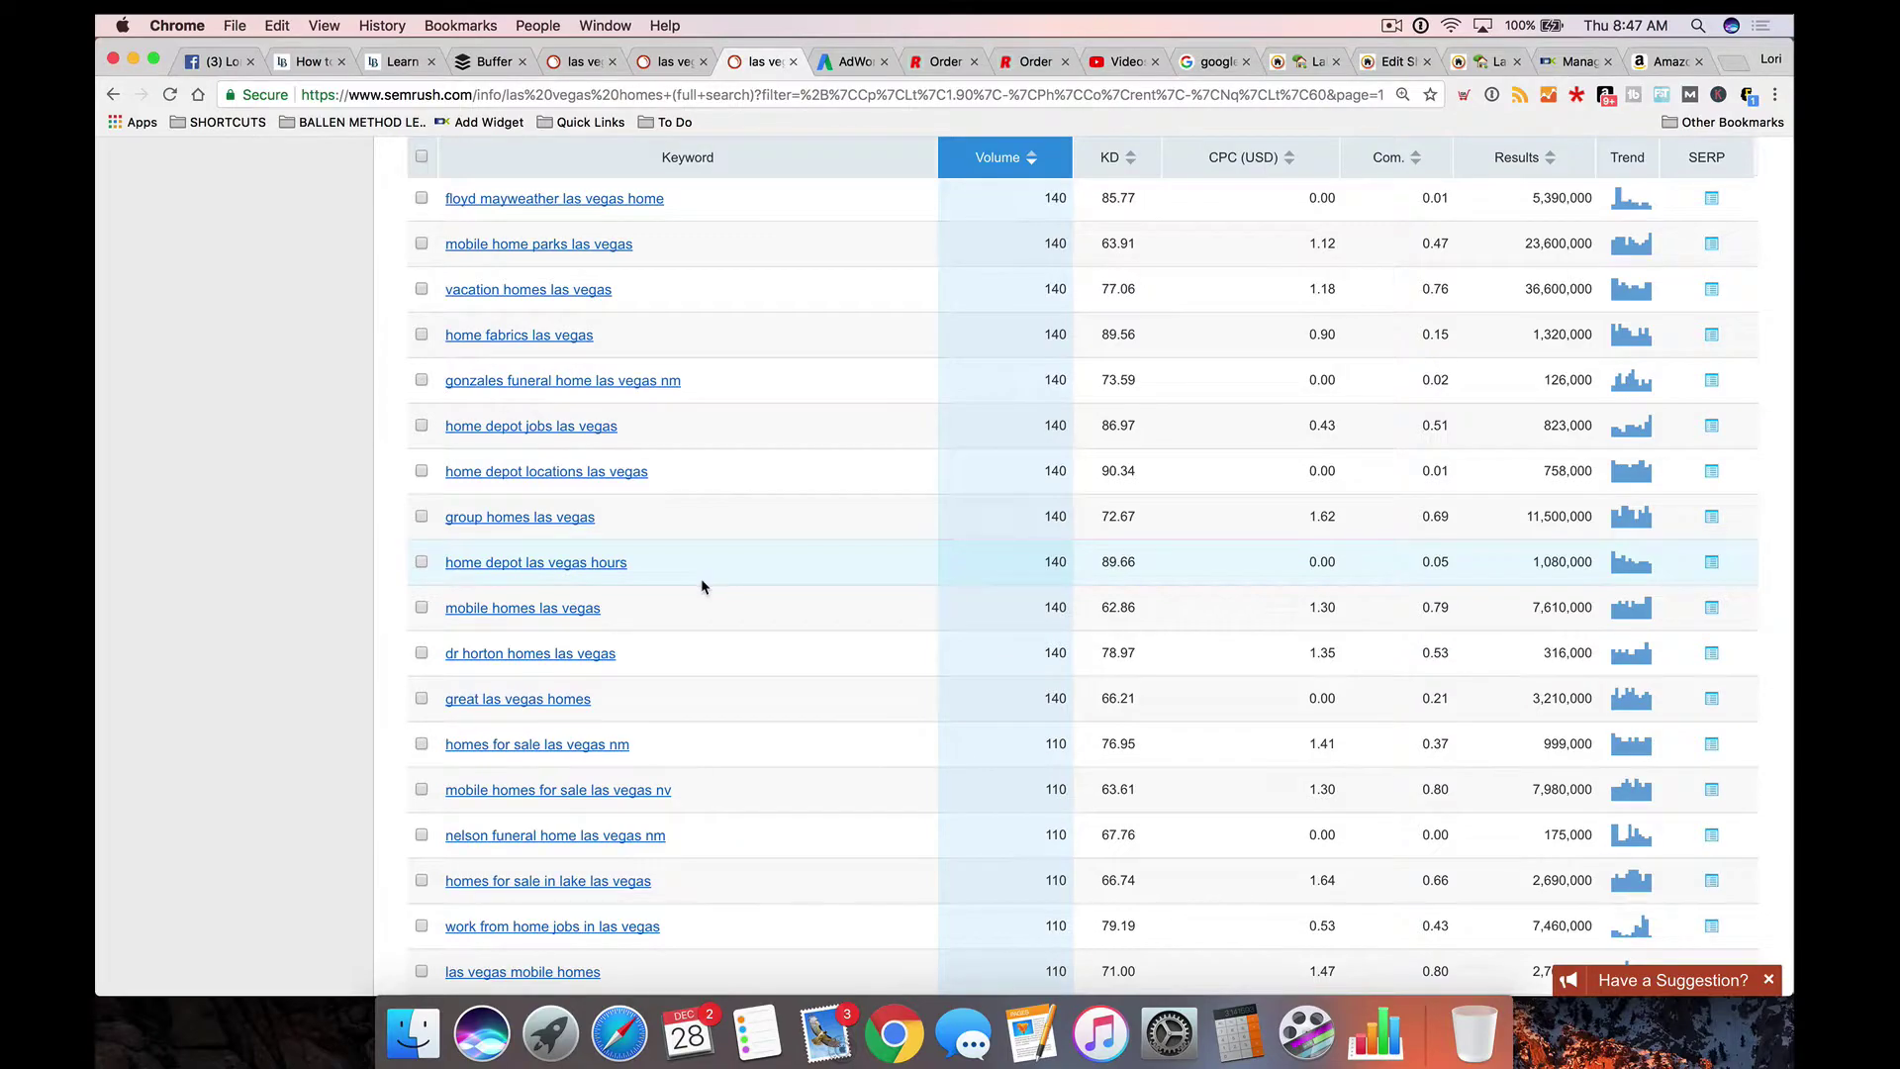
{"action": "scroll", "coordinate": [703, 584], "scroll_direction": "down", "scroll_amount": 2}
{"action": "scroll", "coordinate": [700, 584], "scroll_direction": "down", "scroll_amount": 5}
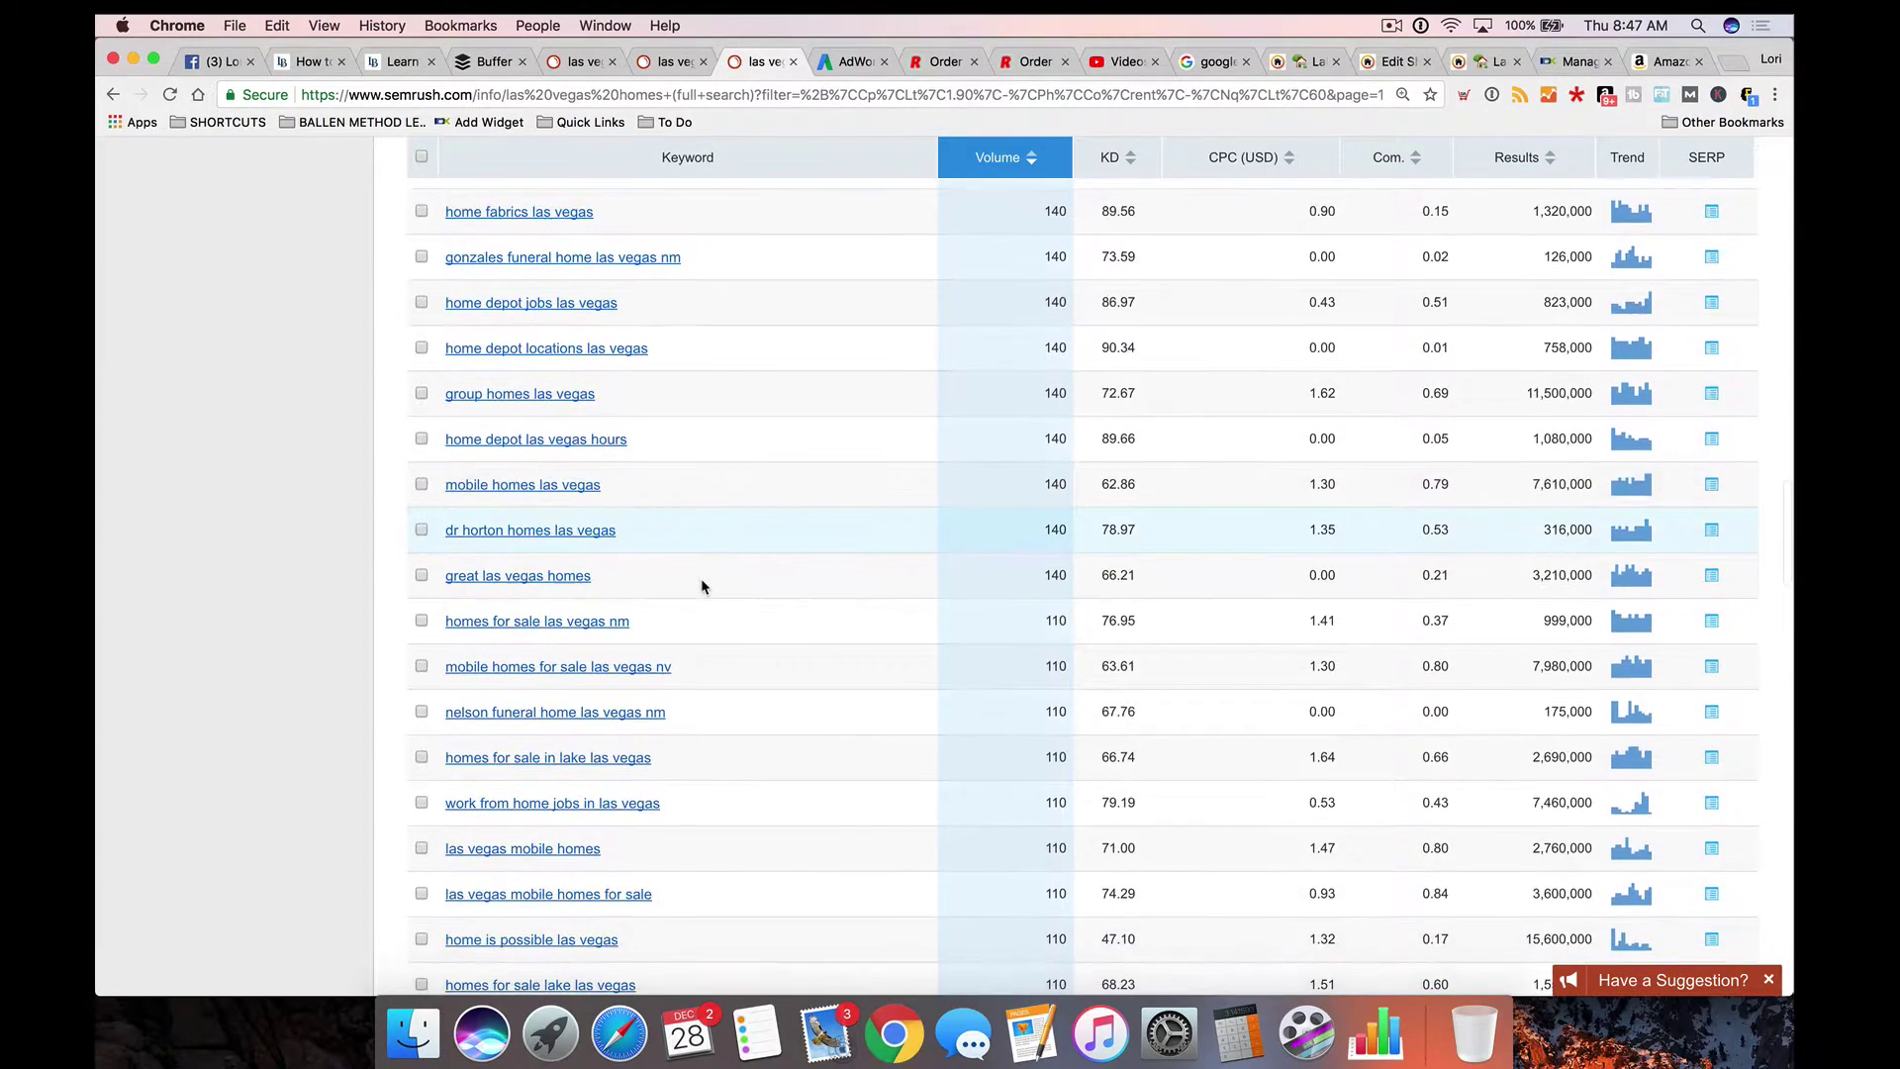
{"action": "scroll", "coordinate": [702, 586], "scroll_direction": "down", "scroll_amount": 5}
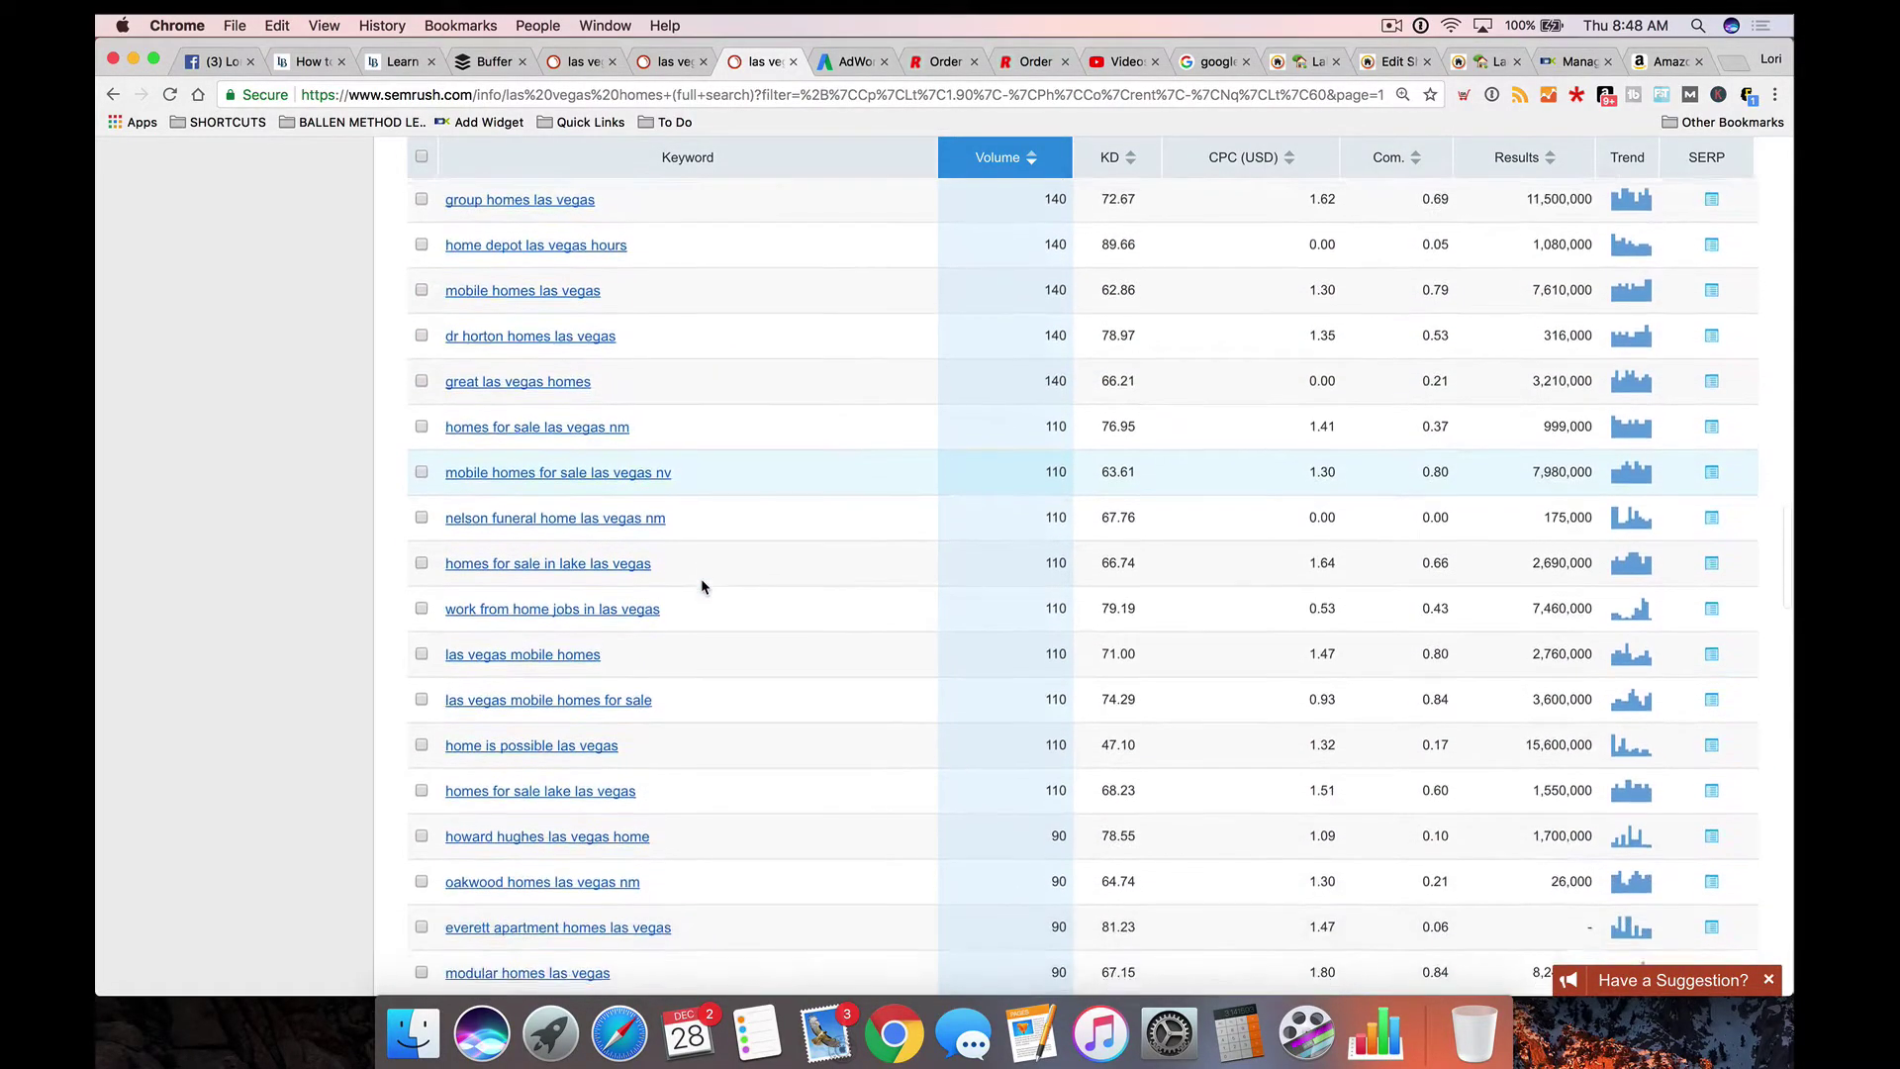
{"action": "scroll", "coordinate": [700, 586], "scroll_direction": "down", "scroll_amount": 3}
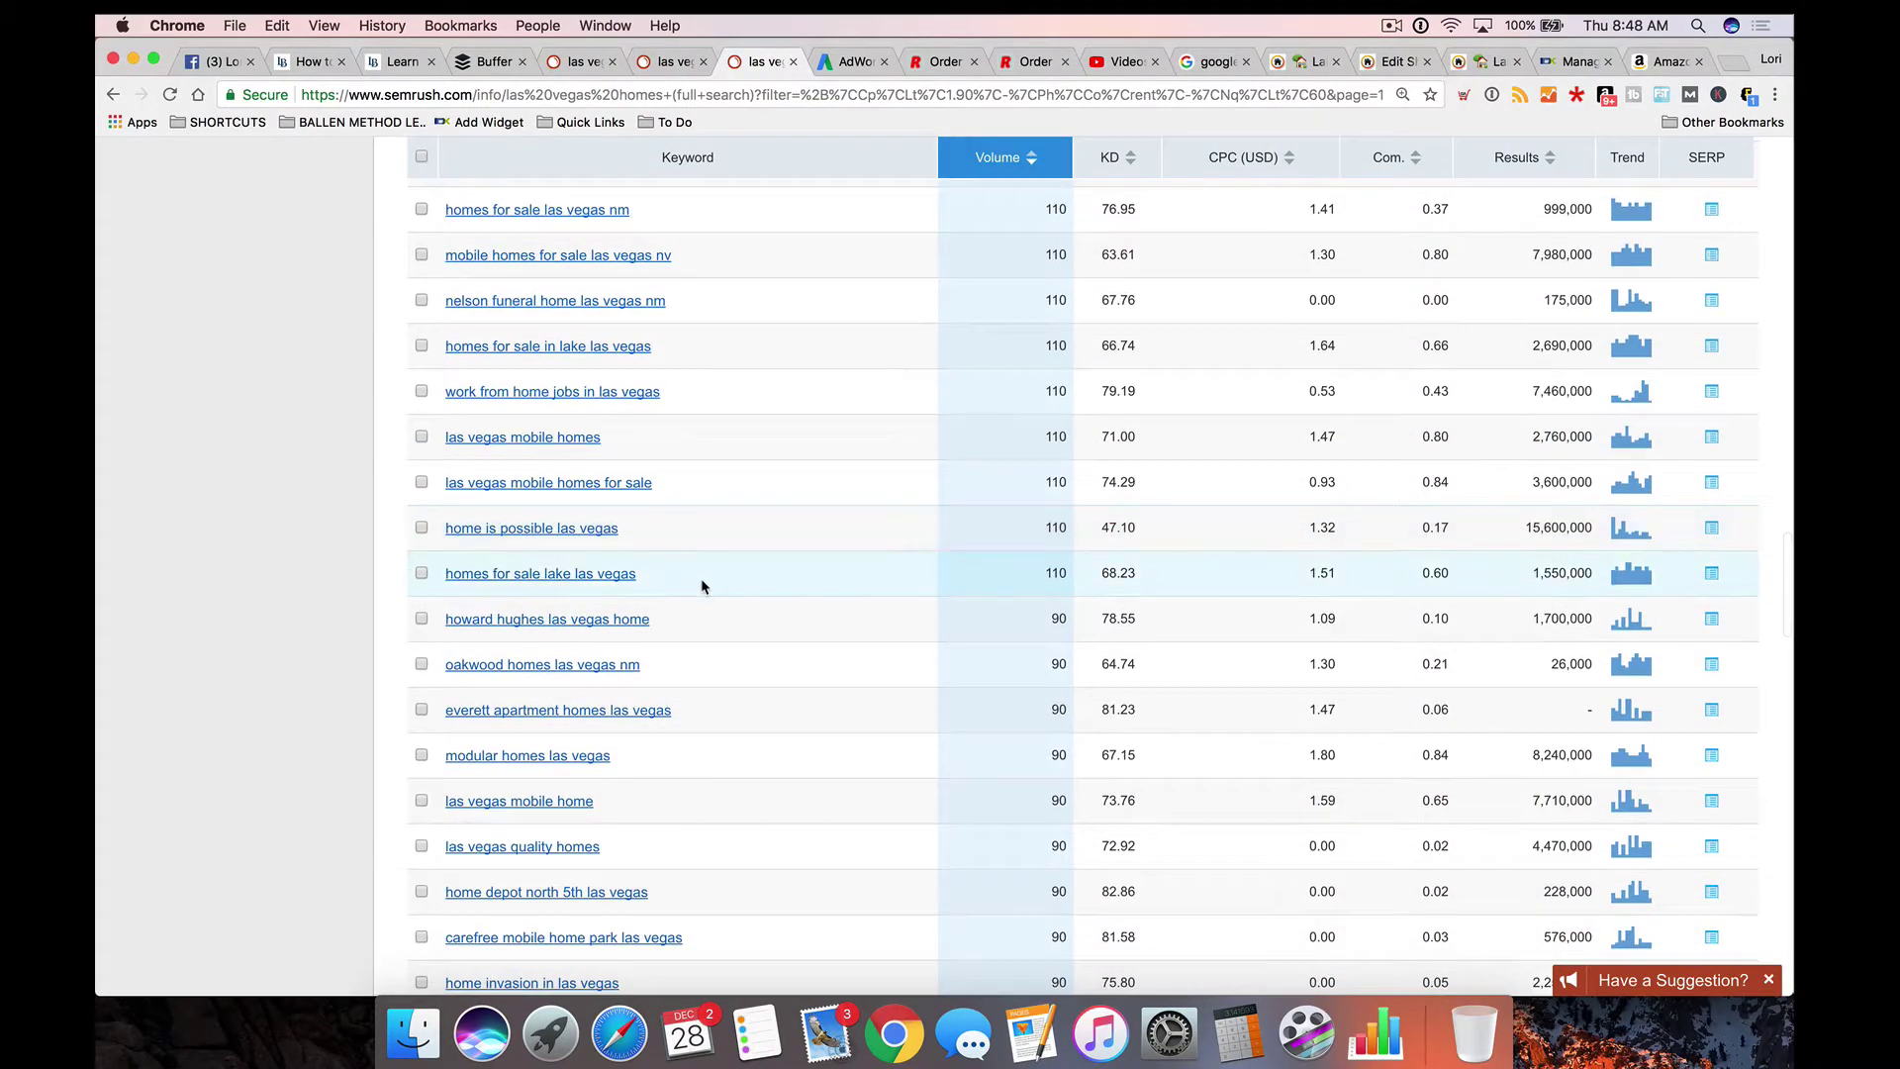
{"action": "scroll", "coordinate": [772, 363], "scroll_direction": "down", "scroll_amount": 2}
{"action": "scroll", "coordinate": [772, 363], "scroll_direction": "down", "scroll_amount": 1}
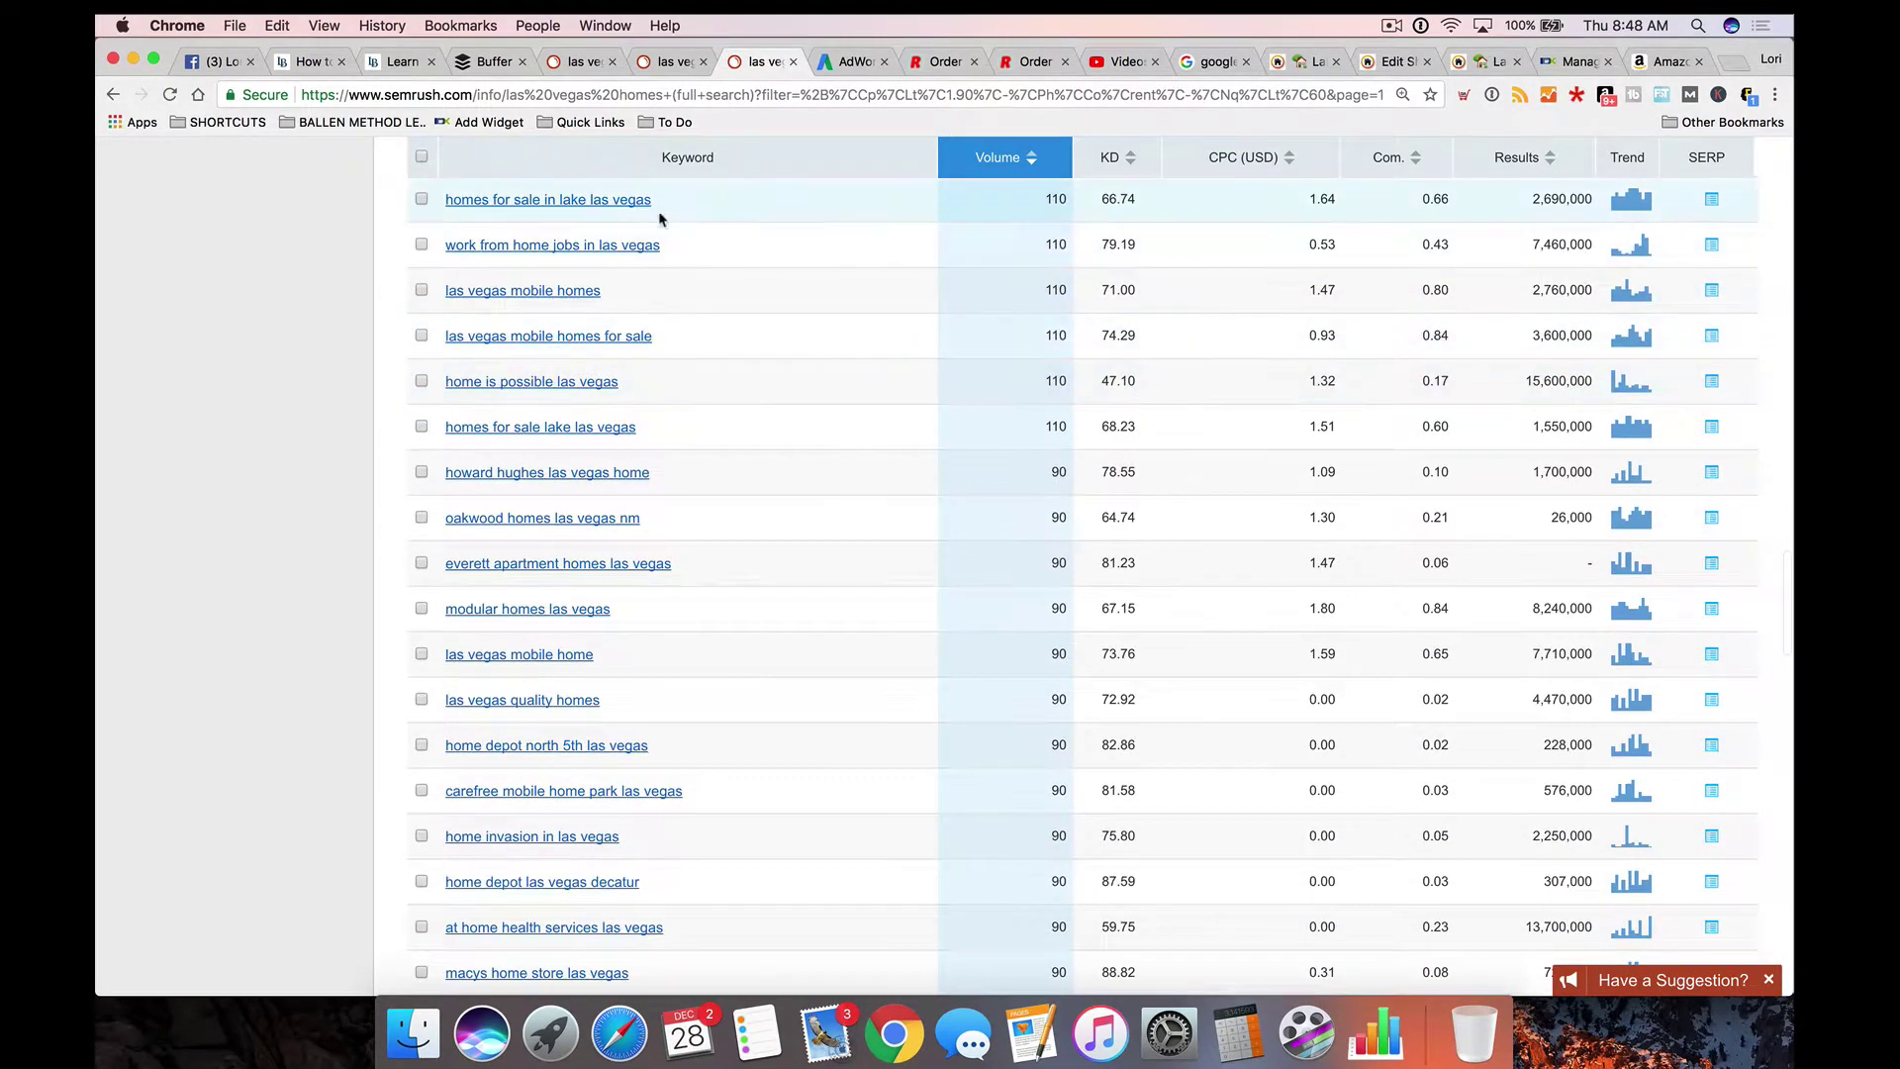
{"action": "left_click_drag", "start_coordinate": [653, 203], "coordinate": [442, 199]}
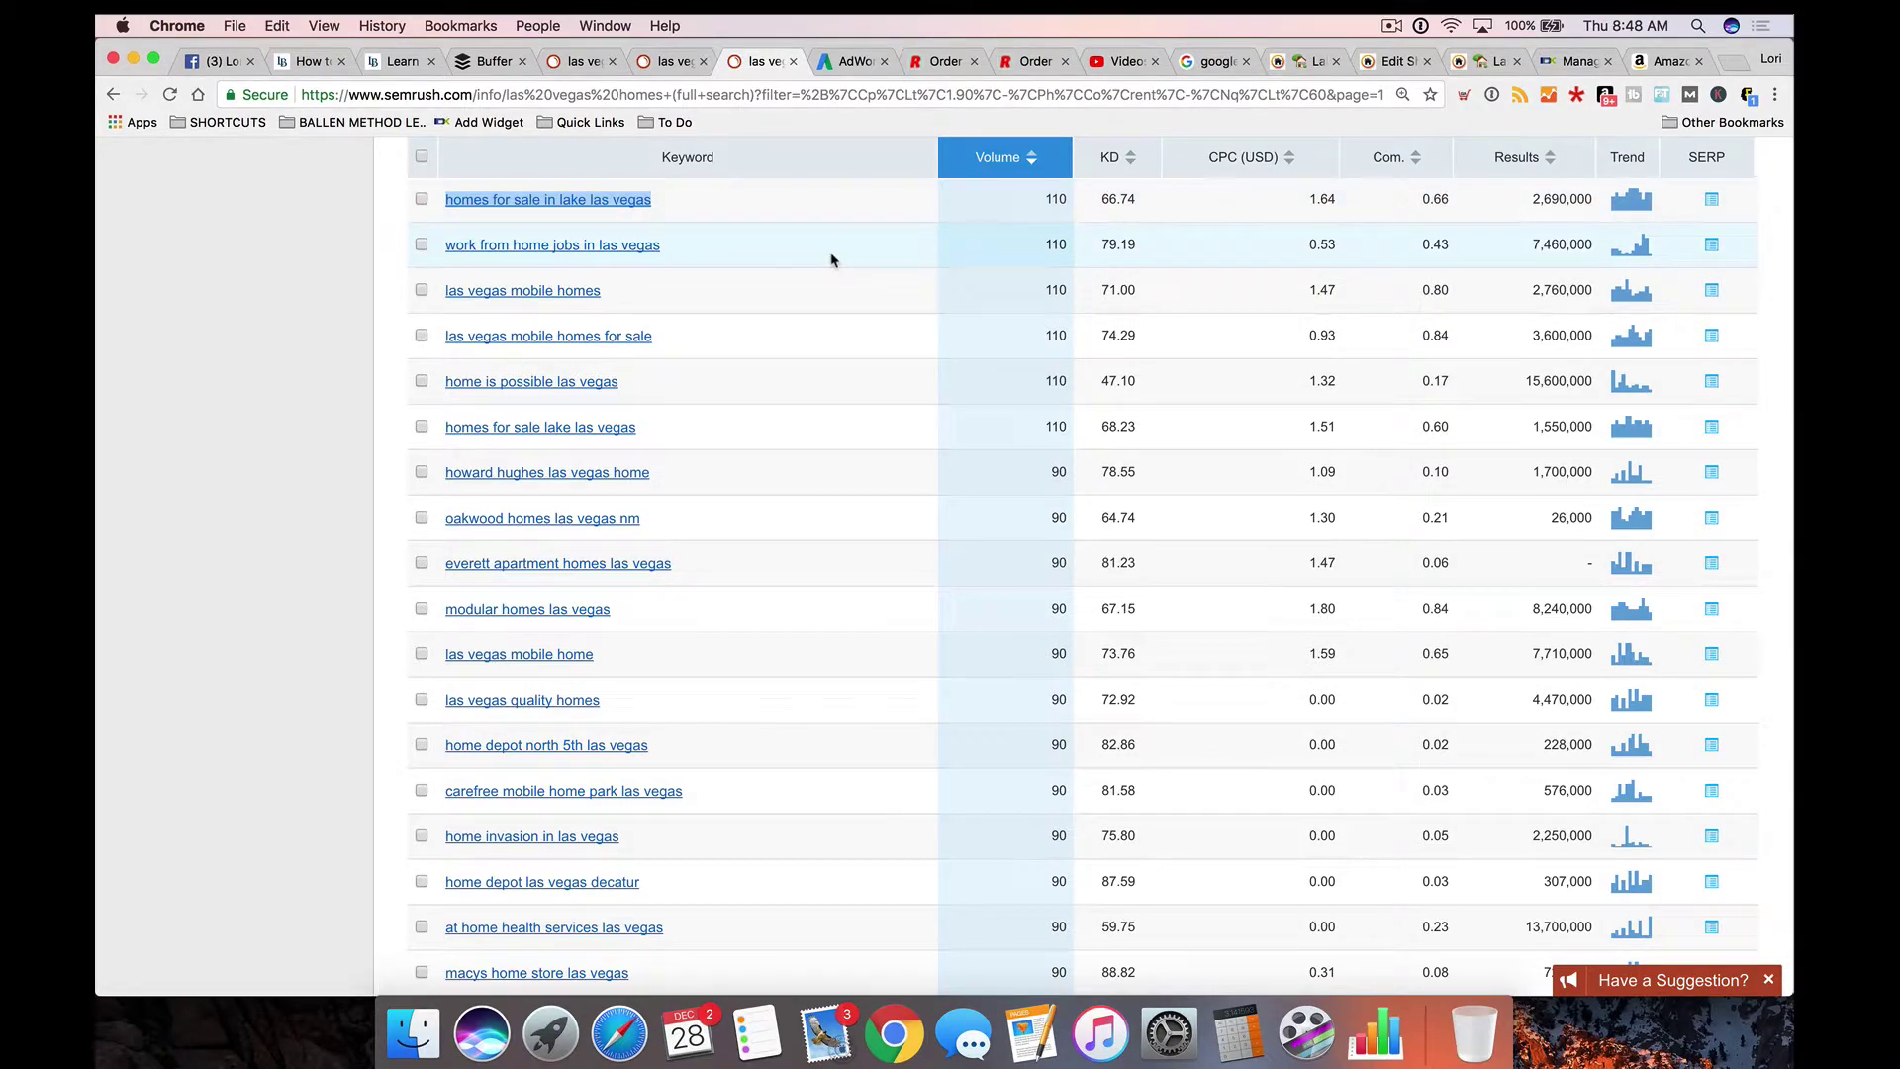
Step: Switch to Google AdWords and search the campaign's keywords for "homes for sale in lake las vegas"
{"action": "left_click", "coordinate": [847, 63]}
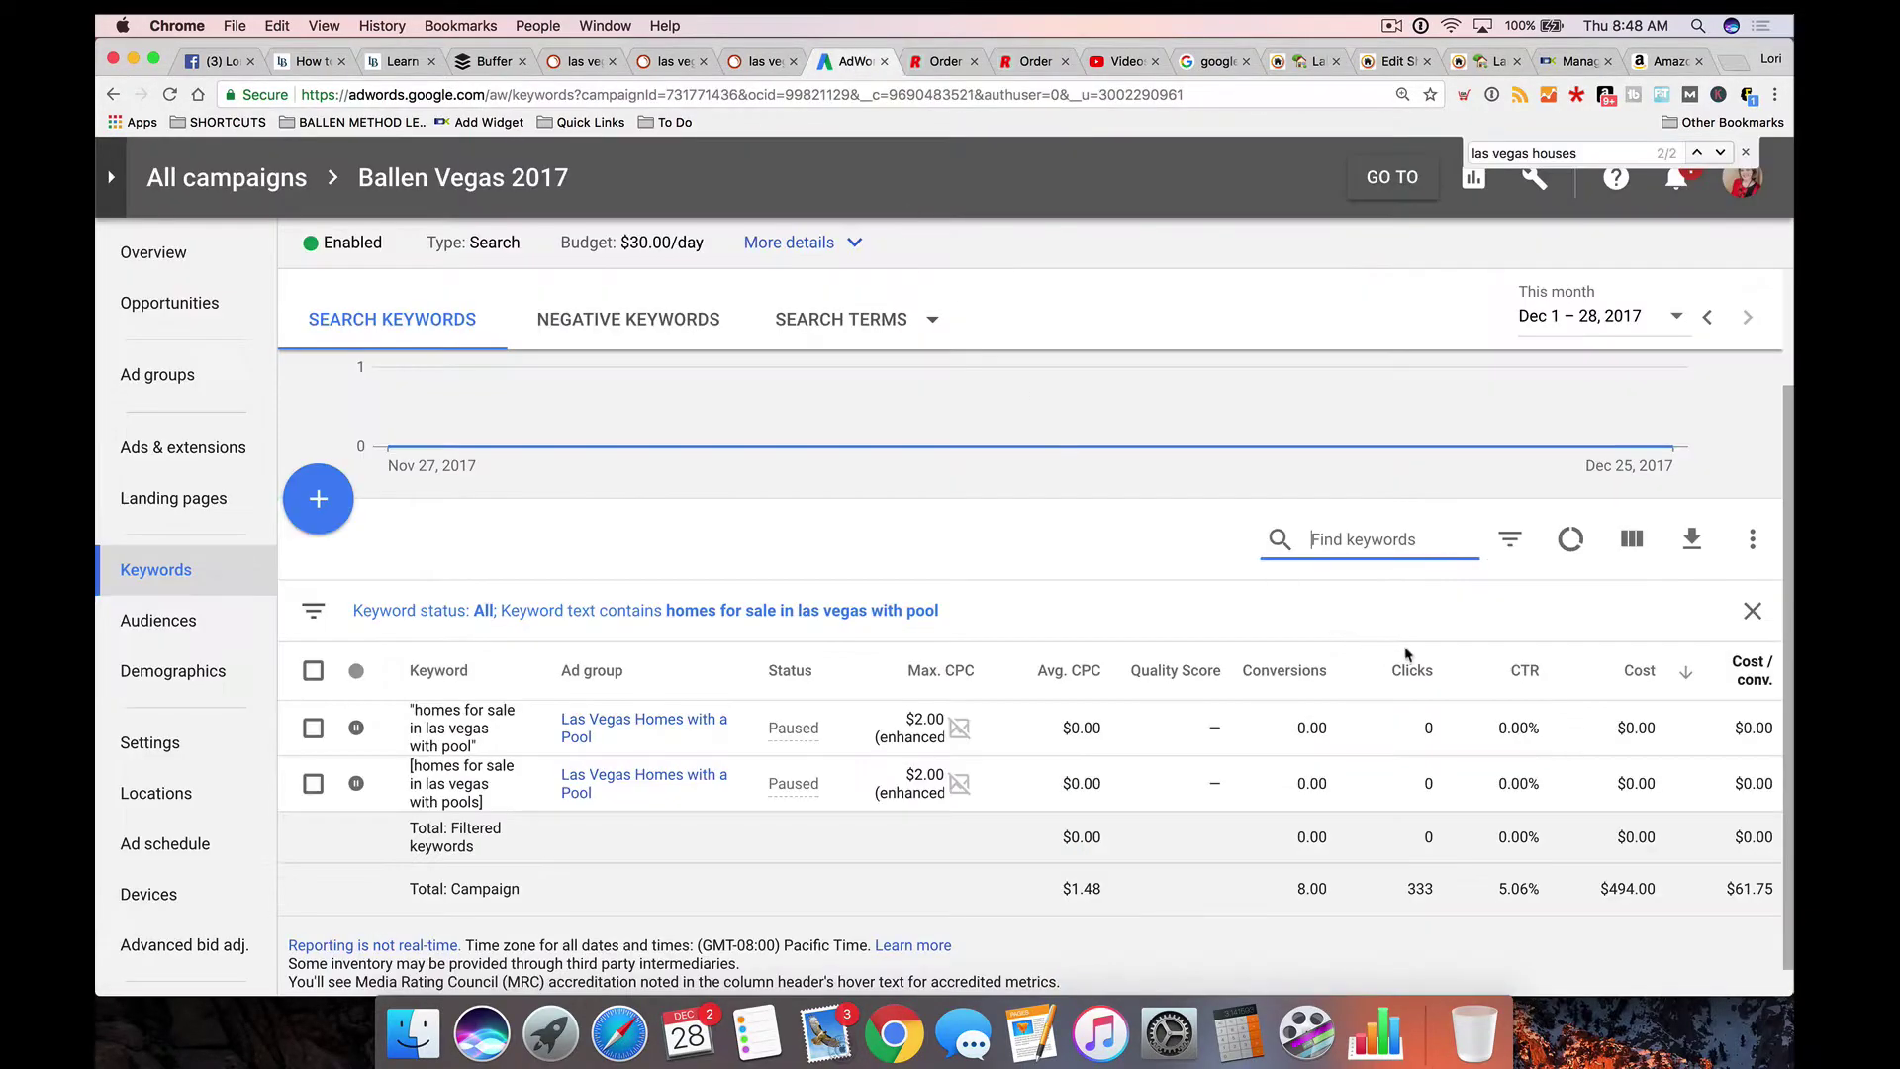
{"action": "key", "text": "super+v"}
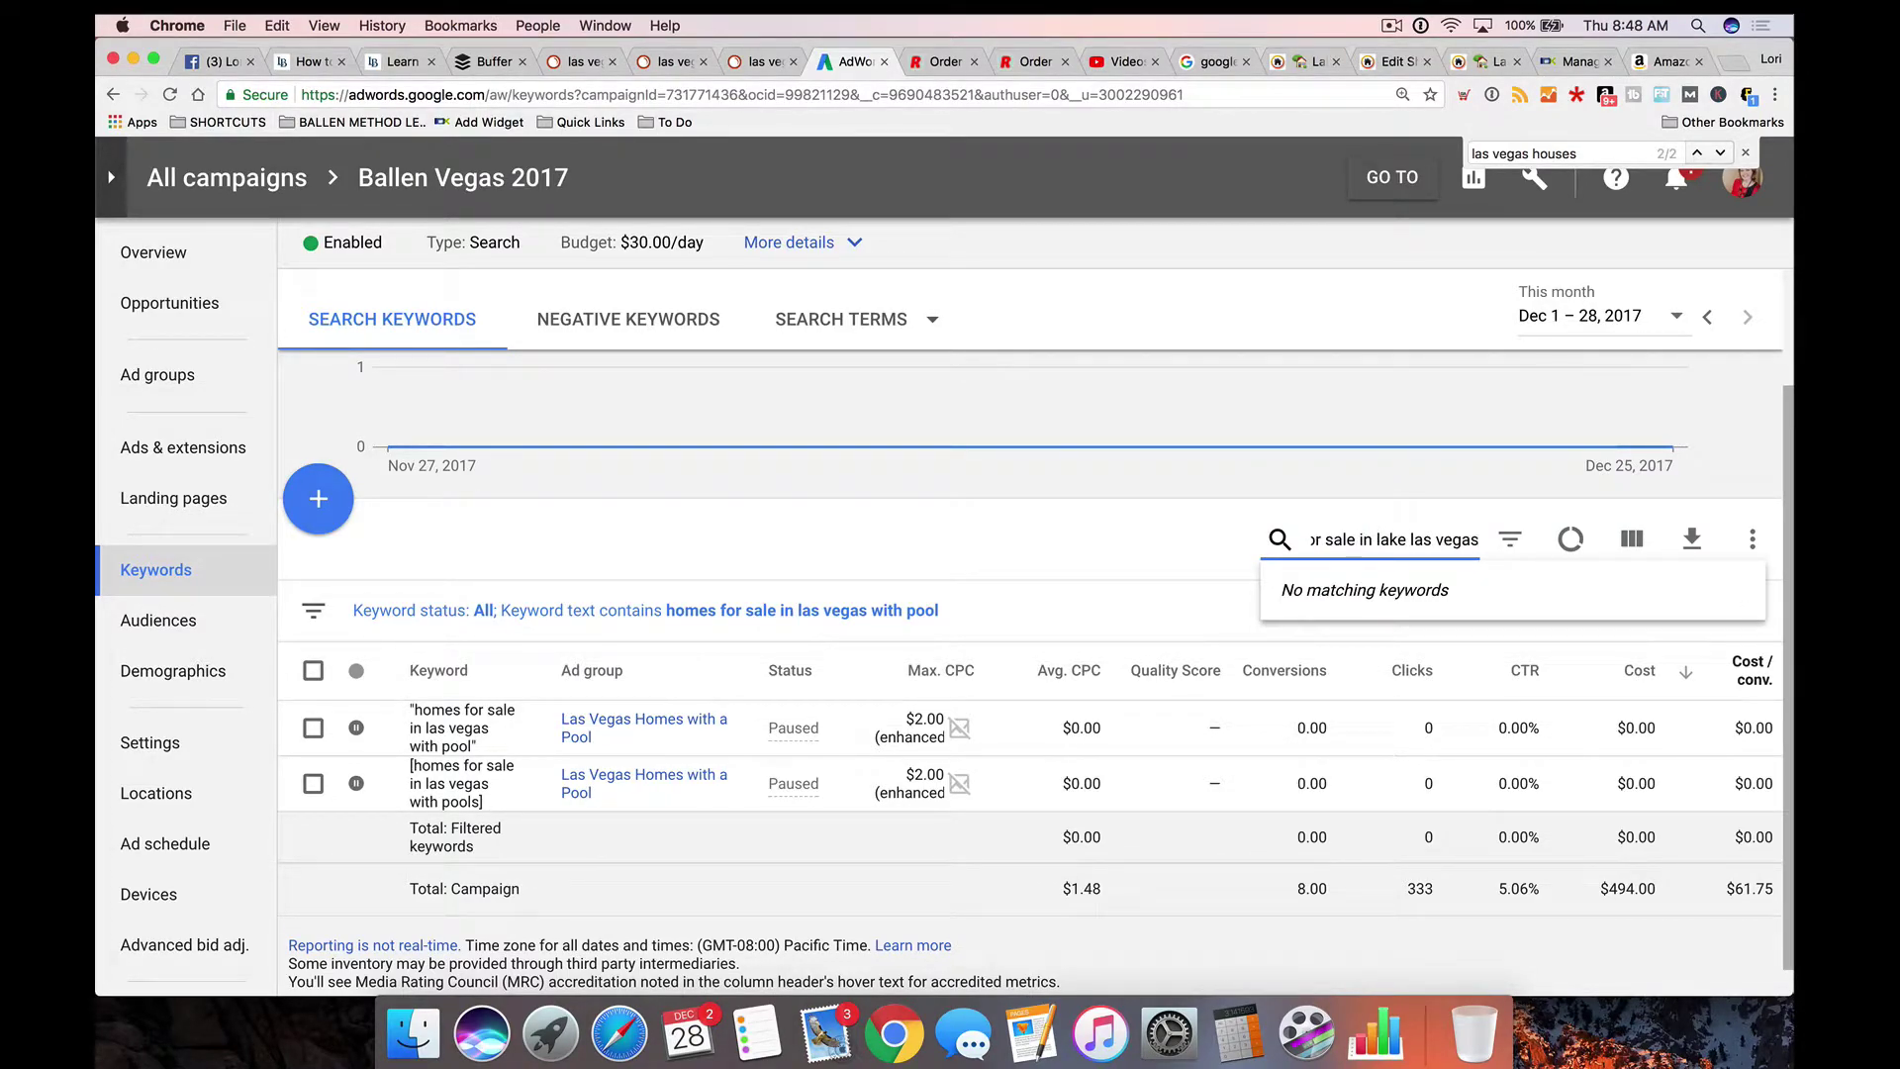
{"action": "left_click", "coordinate": [1061, 547]}
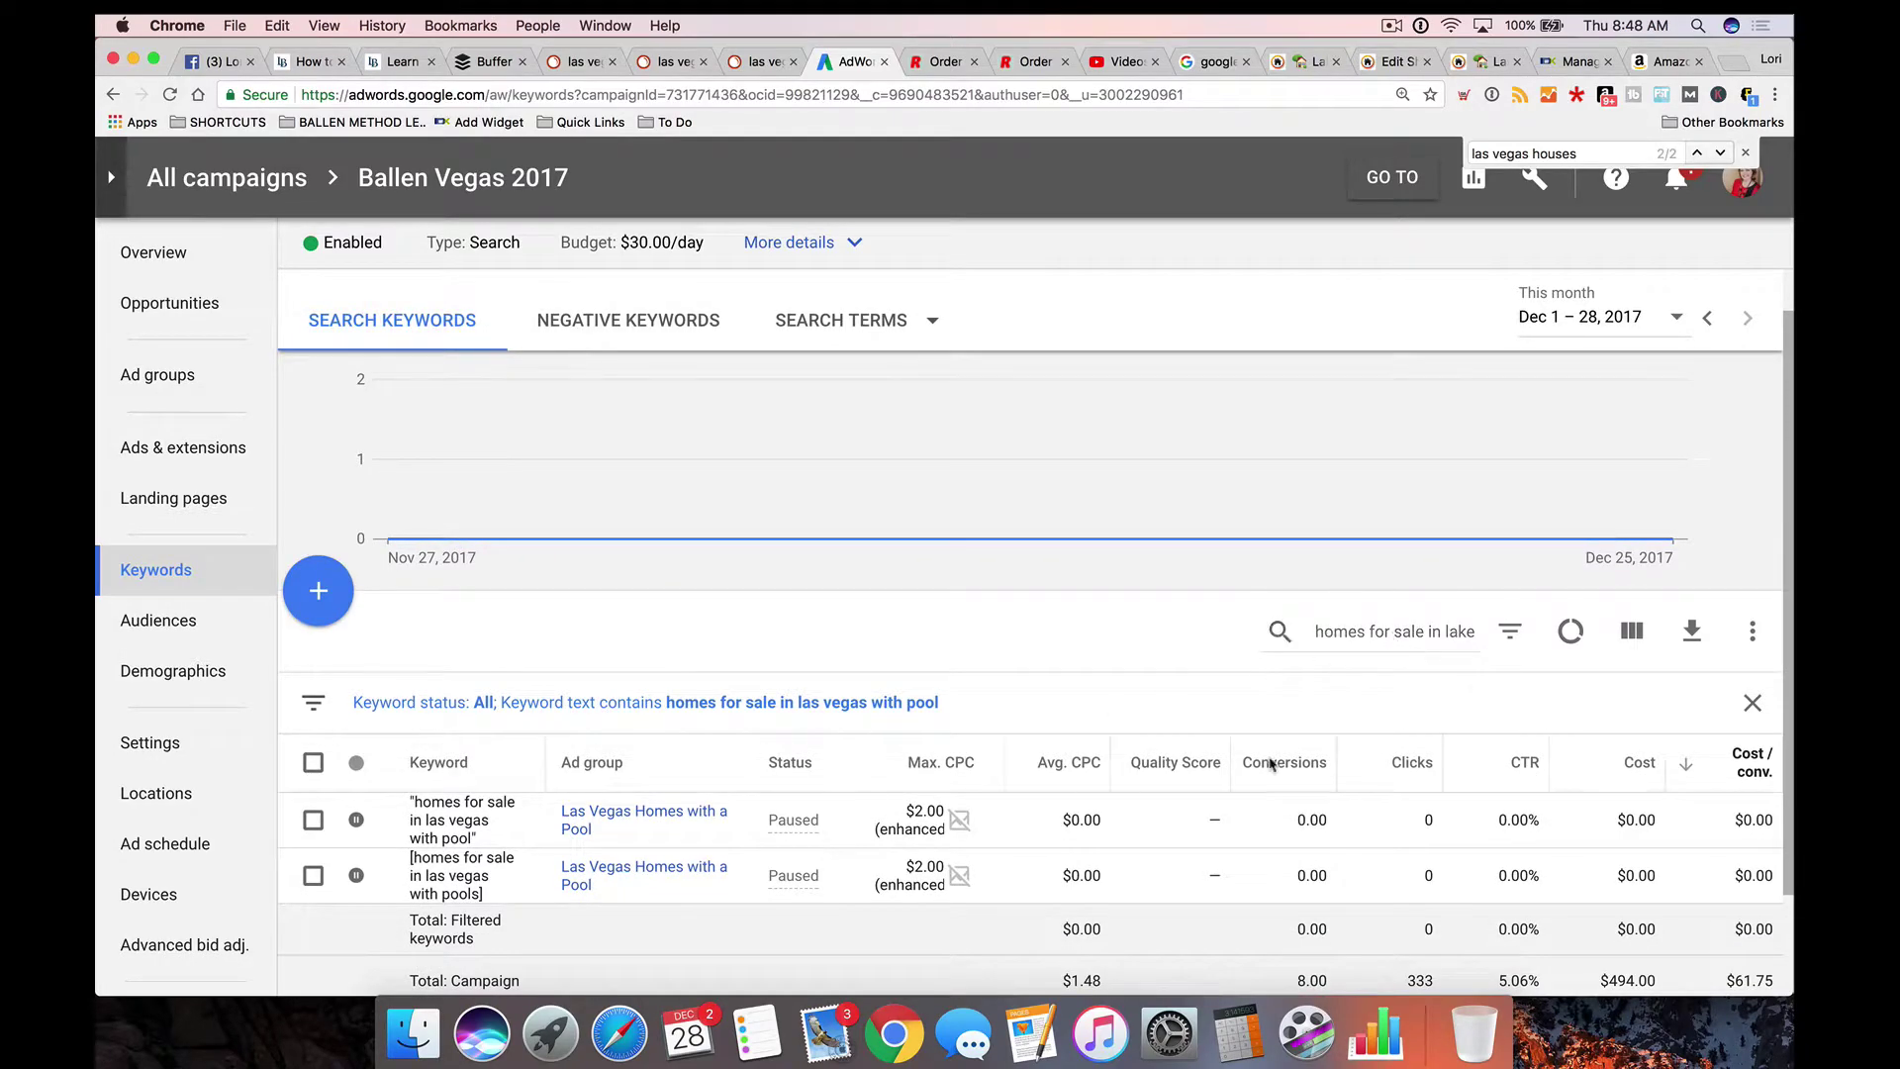
Step: Clear the keyword text filter and look through the campaign's keywords and their ad groups for a Lake Las Vegas match
{"action": "left_click", "coordinate": [1753, 703]}
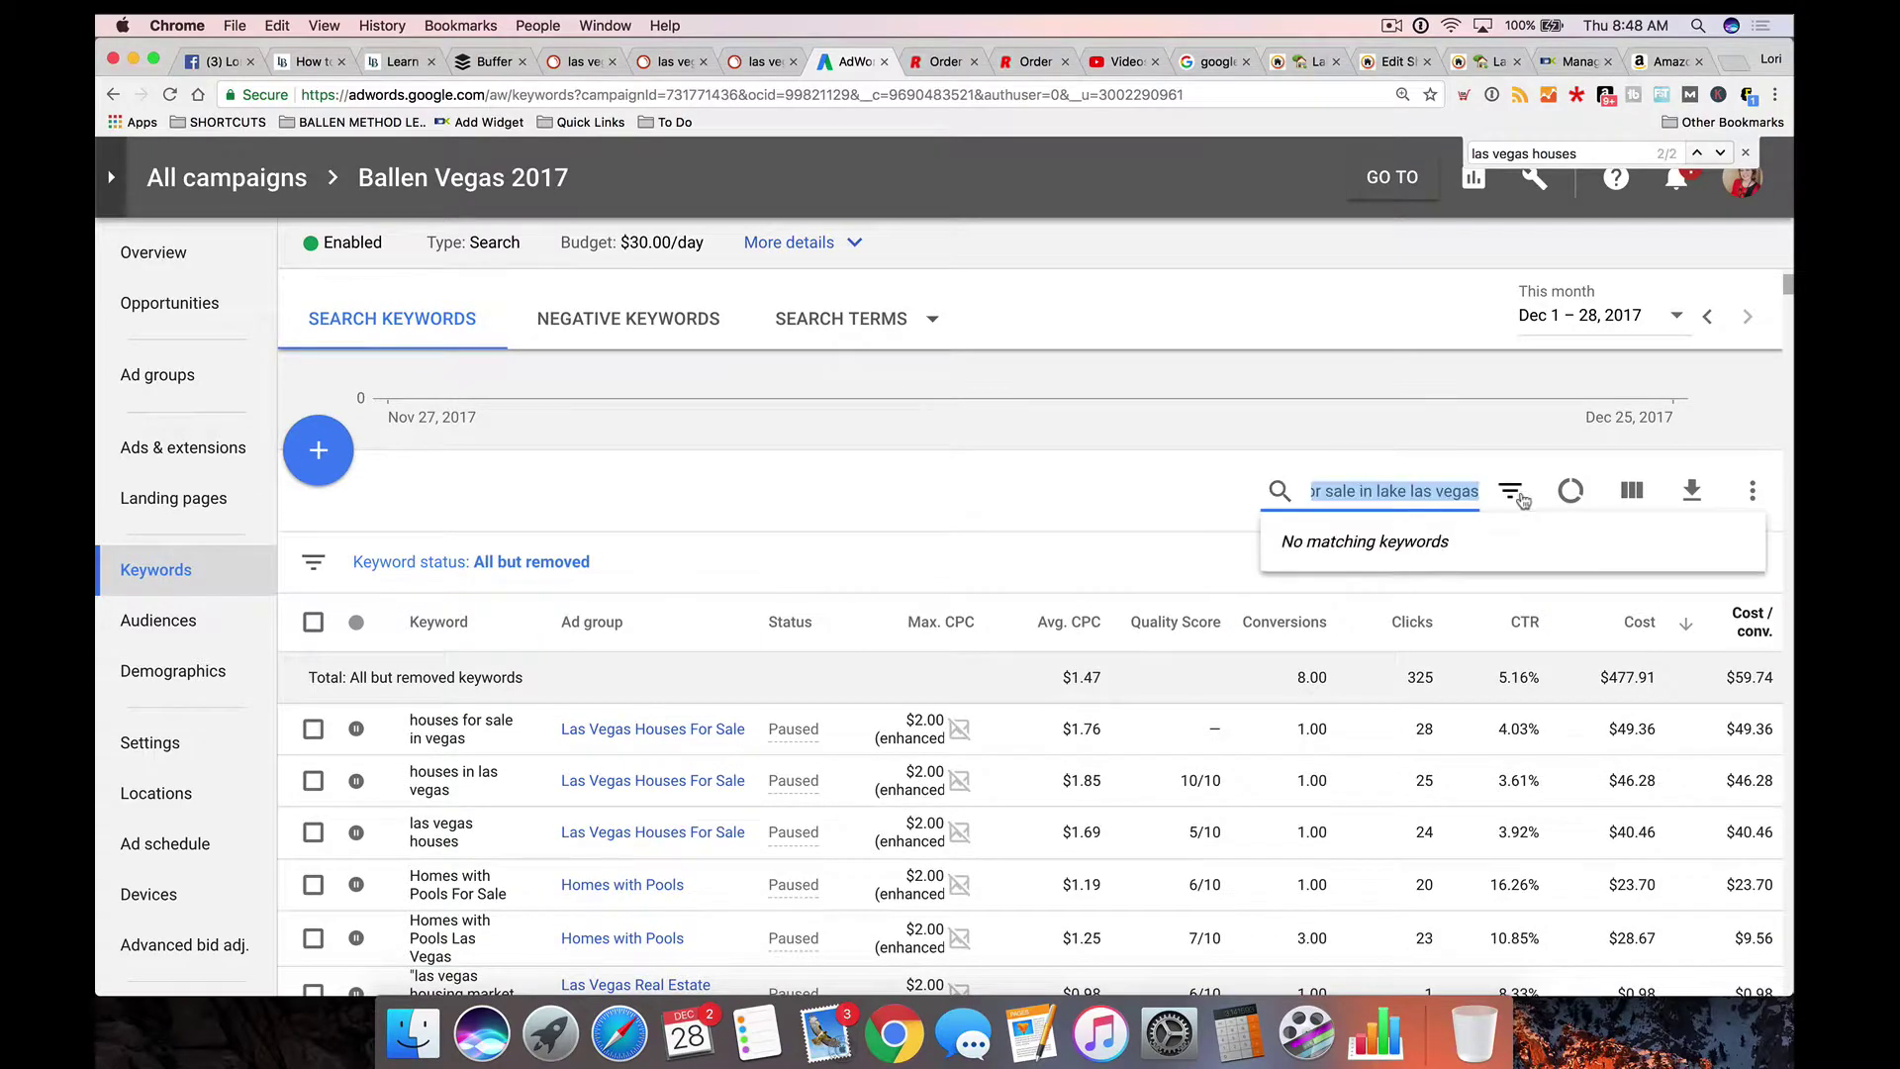
{"action": "scroll", "coordinate": [733, 561], "scroll_direction": "down", "scroll_amount": 10}
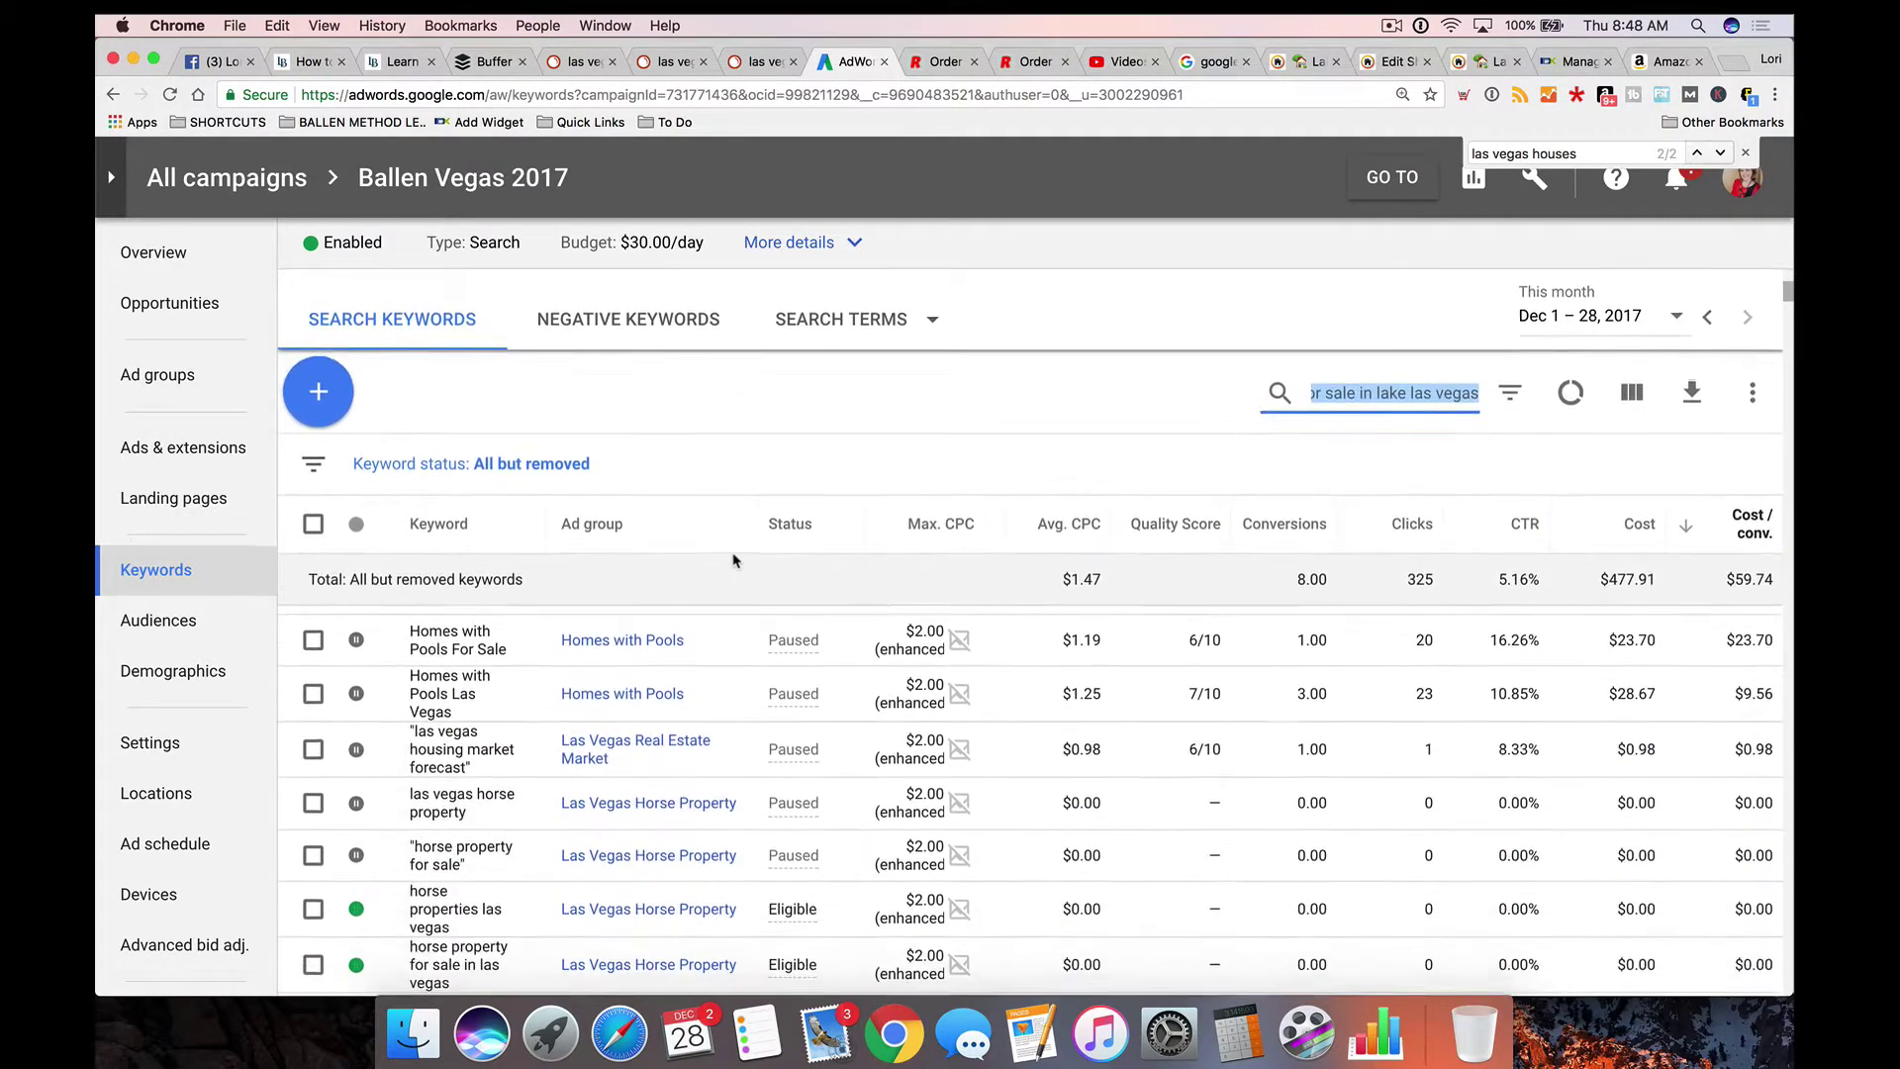
{"action": "scroll", "coordinate": [732, 562], "scroll_direction": "down", "scroll_amount": 10}
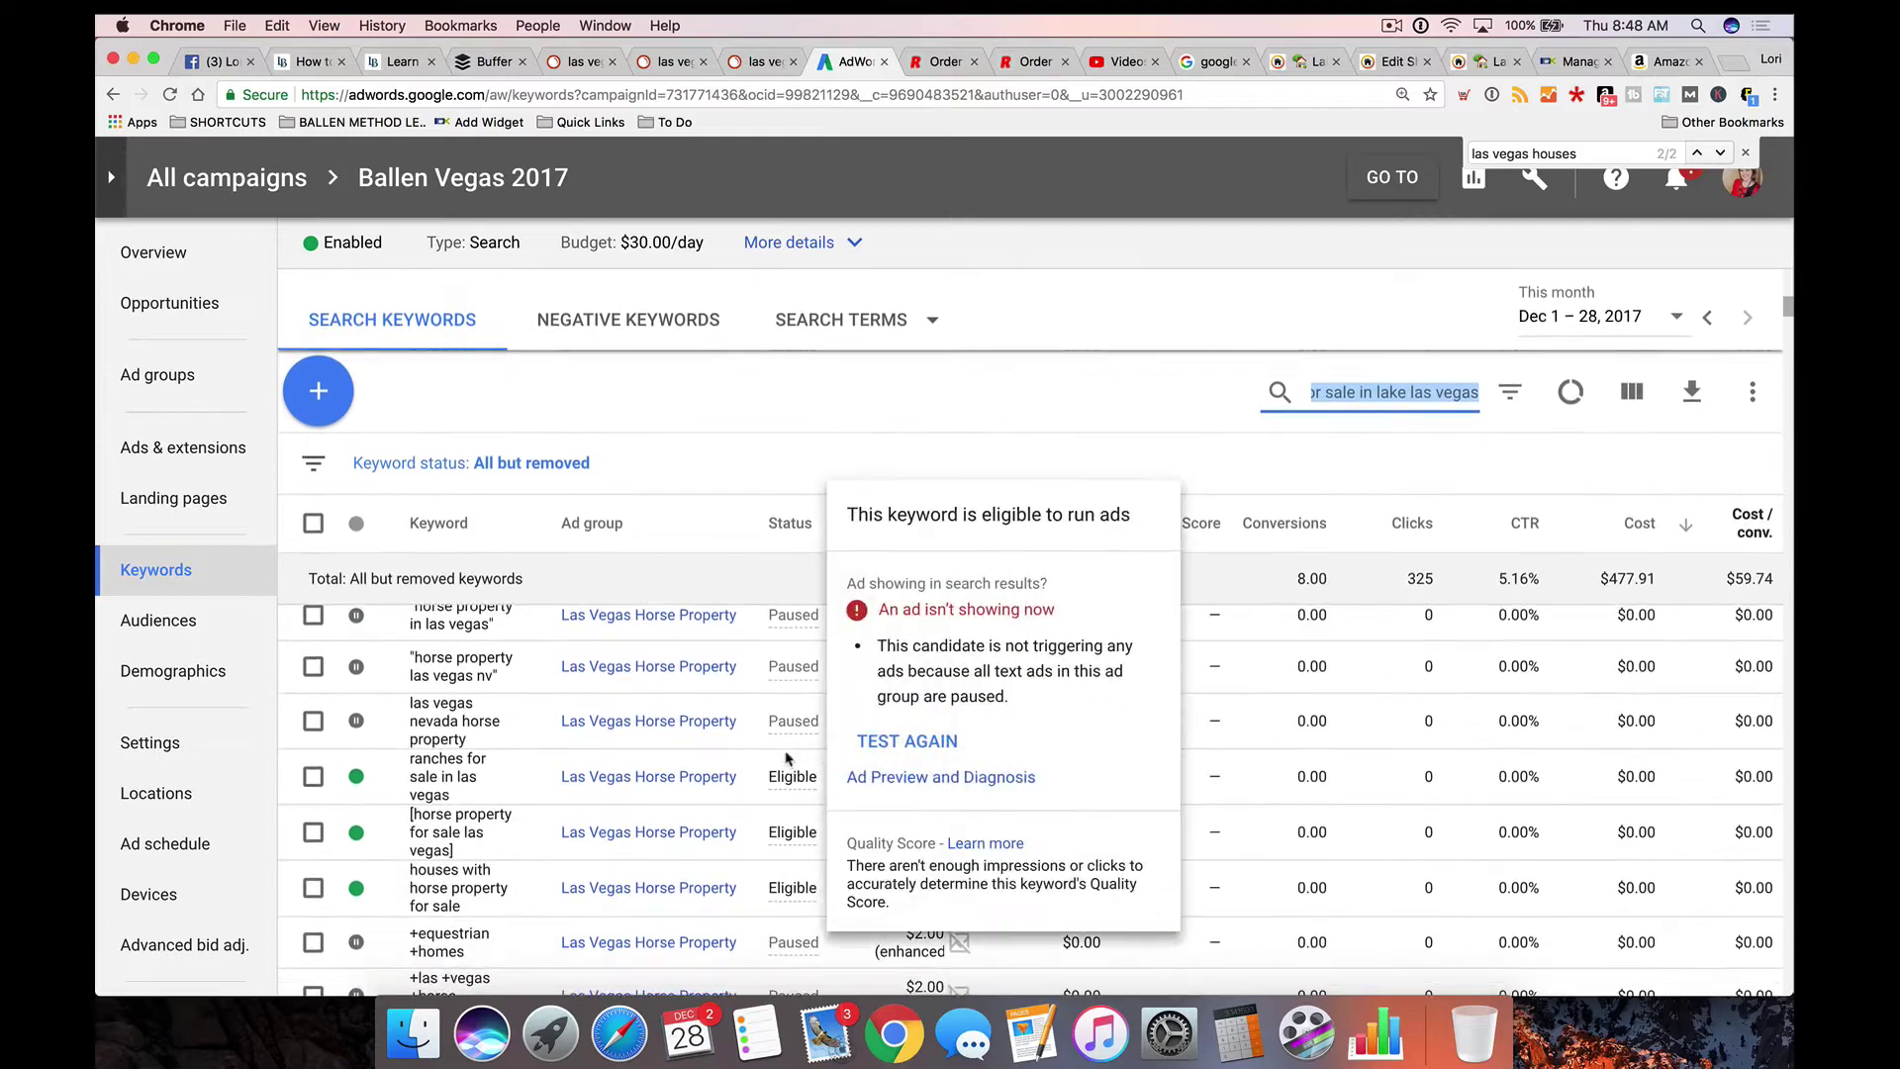
{"action": "scroll", "coordinate": [724, 737], "scroll_direction": "down", "scroll_amount": 5}
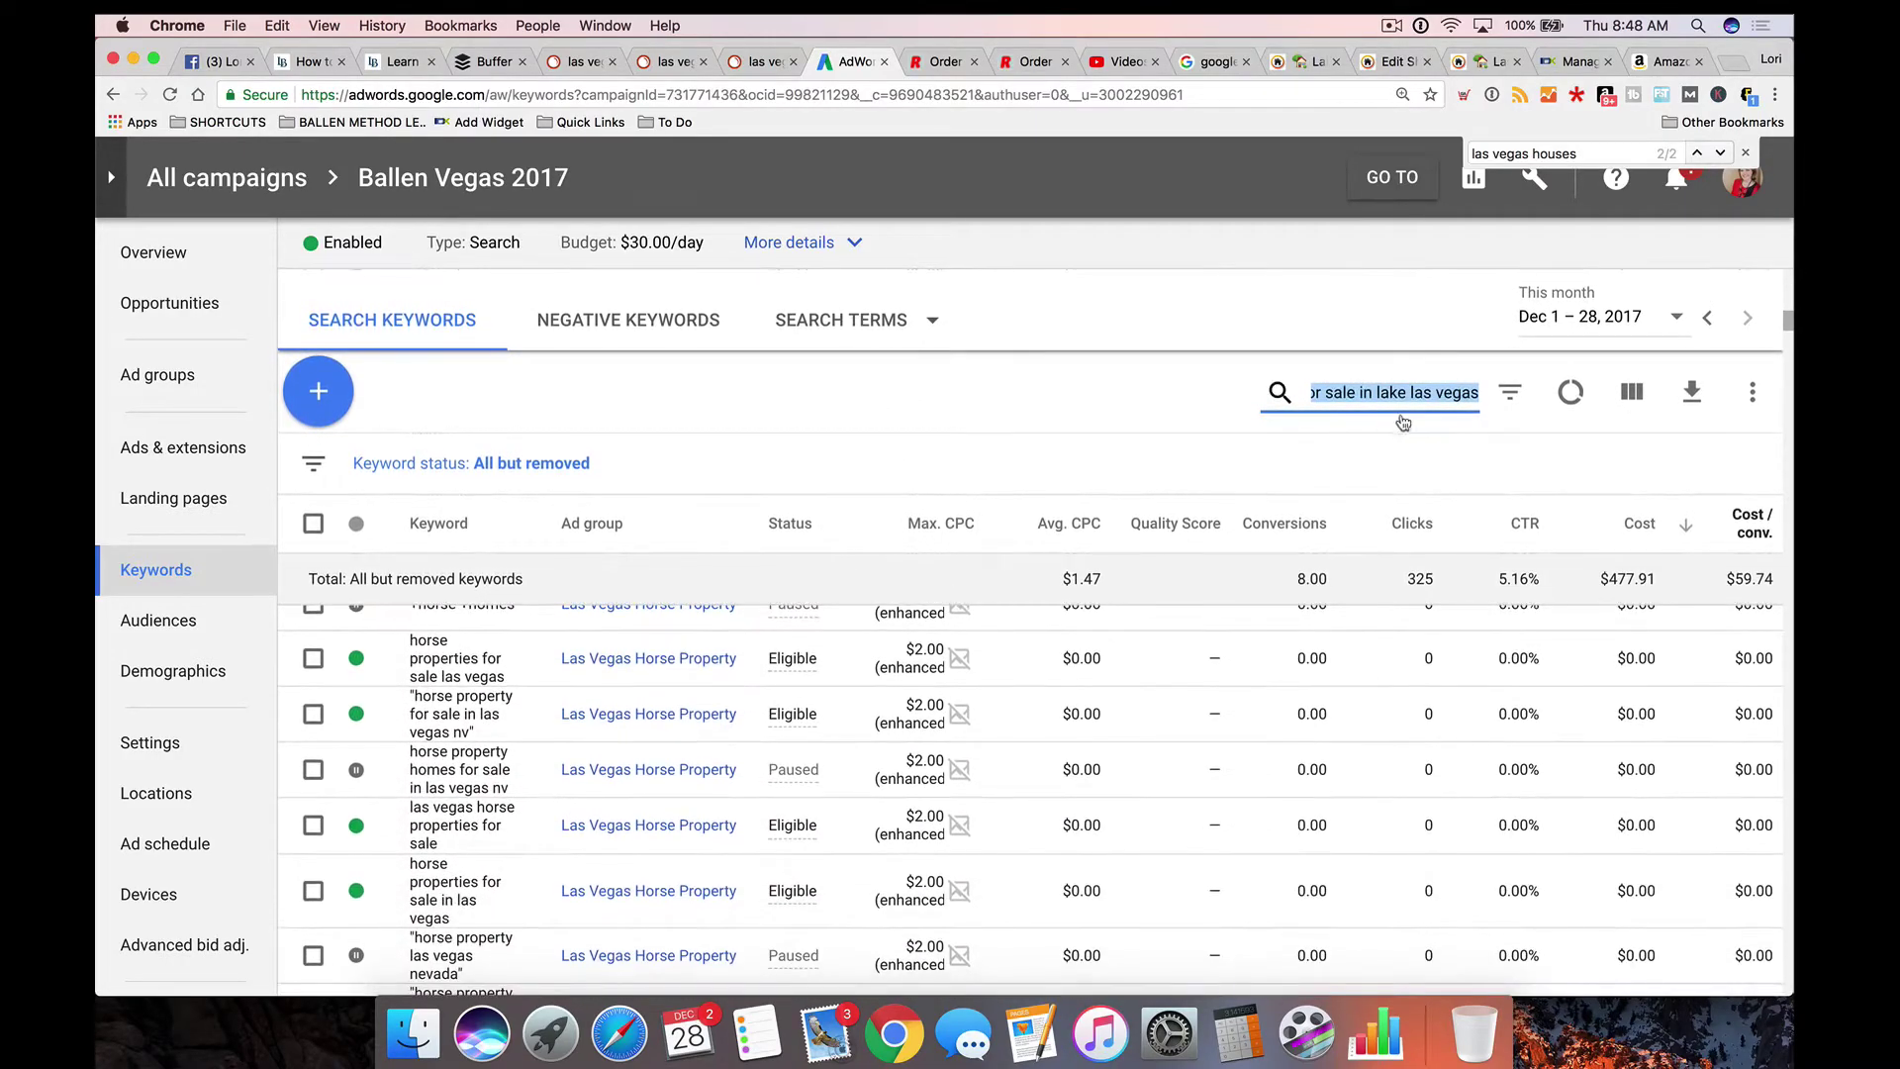
{"action": "left_click", "coordinate": [1095, 410]}
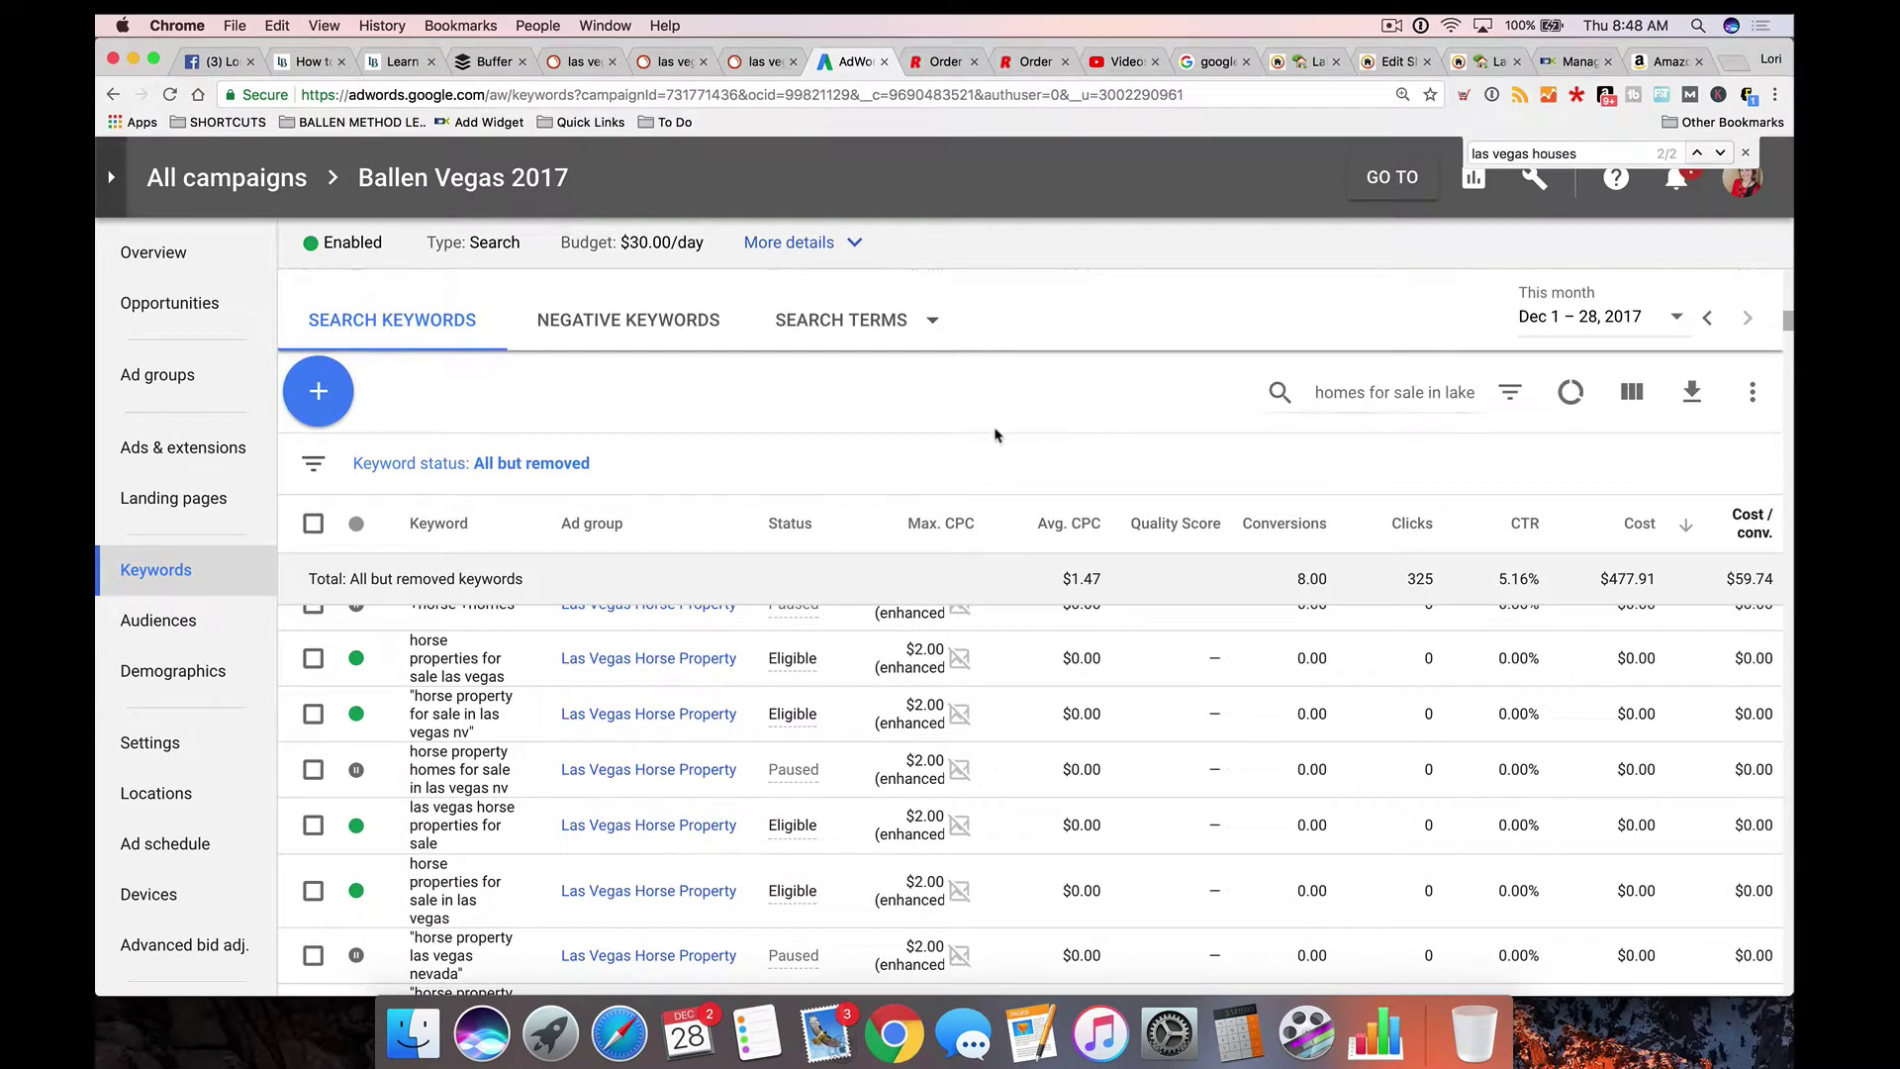
Step: Search the campaign's ad groups for "lake" and open the Lake Las Vegas ad group
{"action": "left_click", "coordinate": [176, 376]}
{"action": "scroll", "coordinate": [510, 704], "scroll_direction": "down", "scroll_amount": 3}
{"action": "scroll", "coordinate": [510, 705], "scroll_direction": "up", "scroll_amount": 1}
{"action": "scroll", "coordinate": [511, 705], "scroll_direction": "down", "scroll_amount": 10}
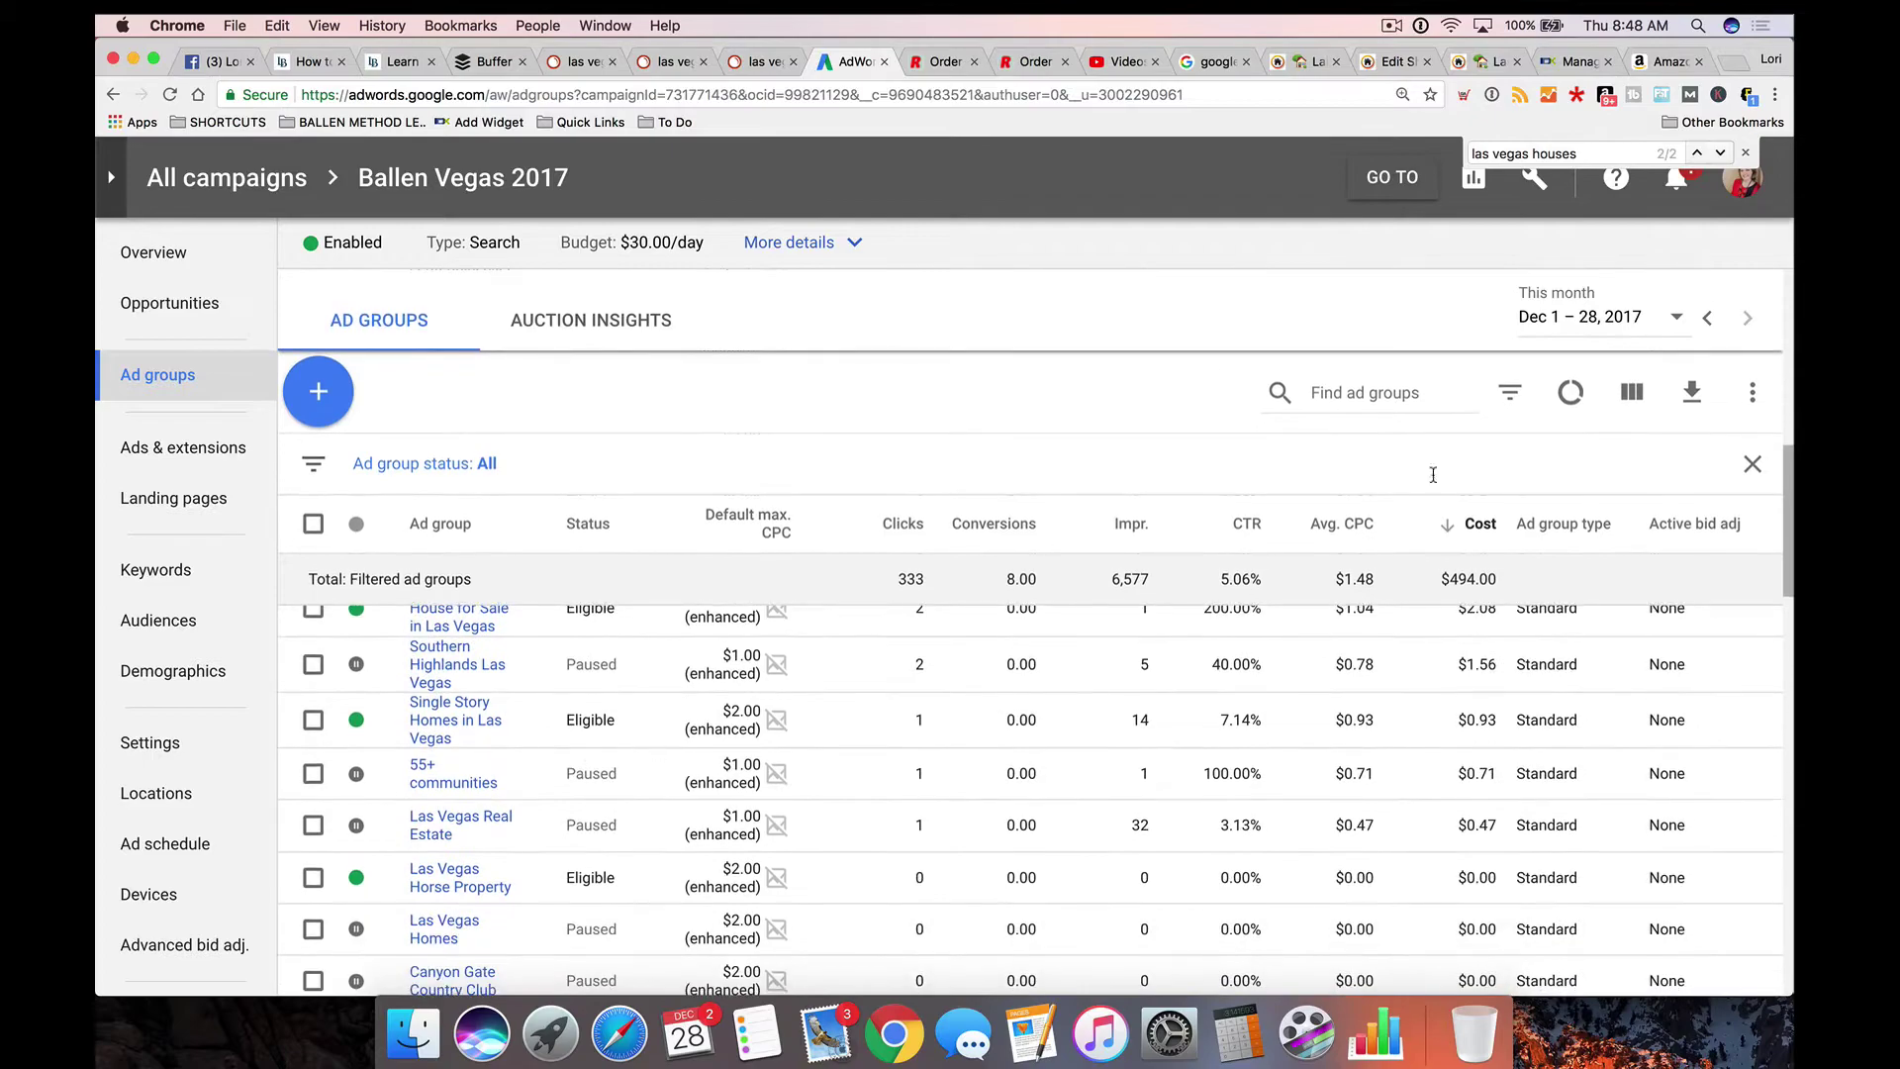
{"action": "left_click", "coordinate": [1382, 393]}
{"action": "type", "text": "lake"}
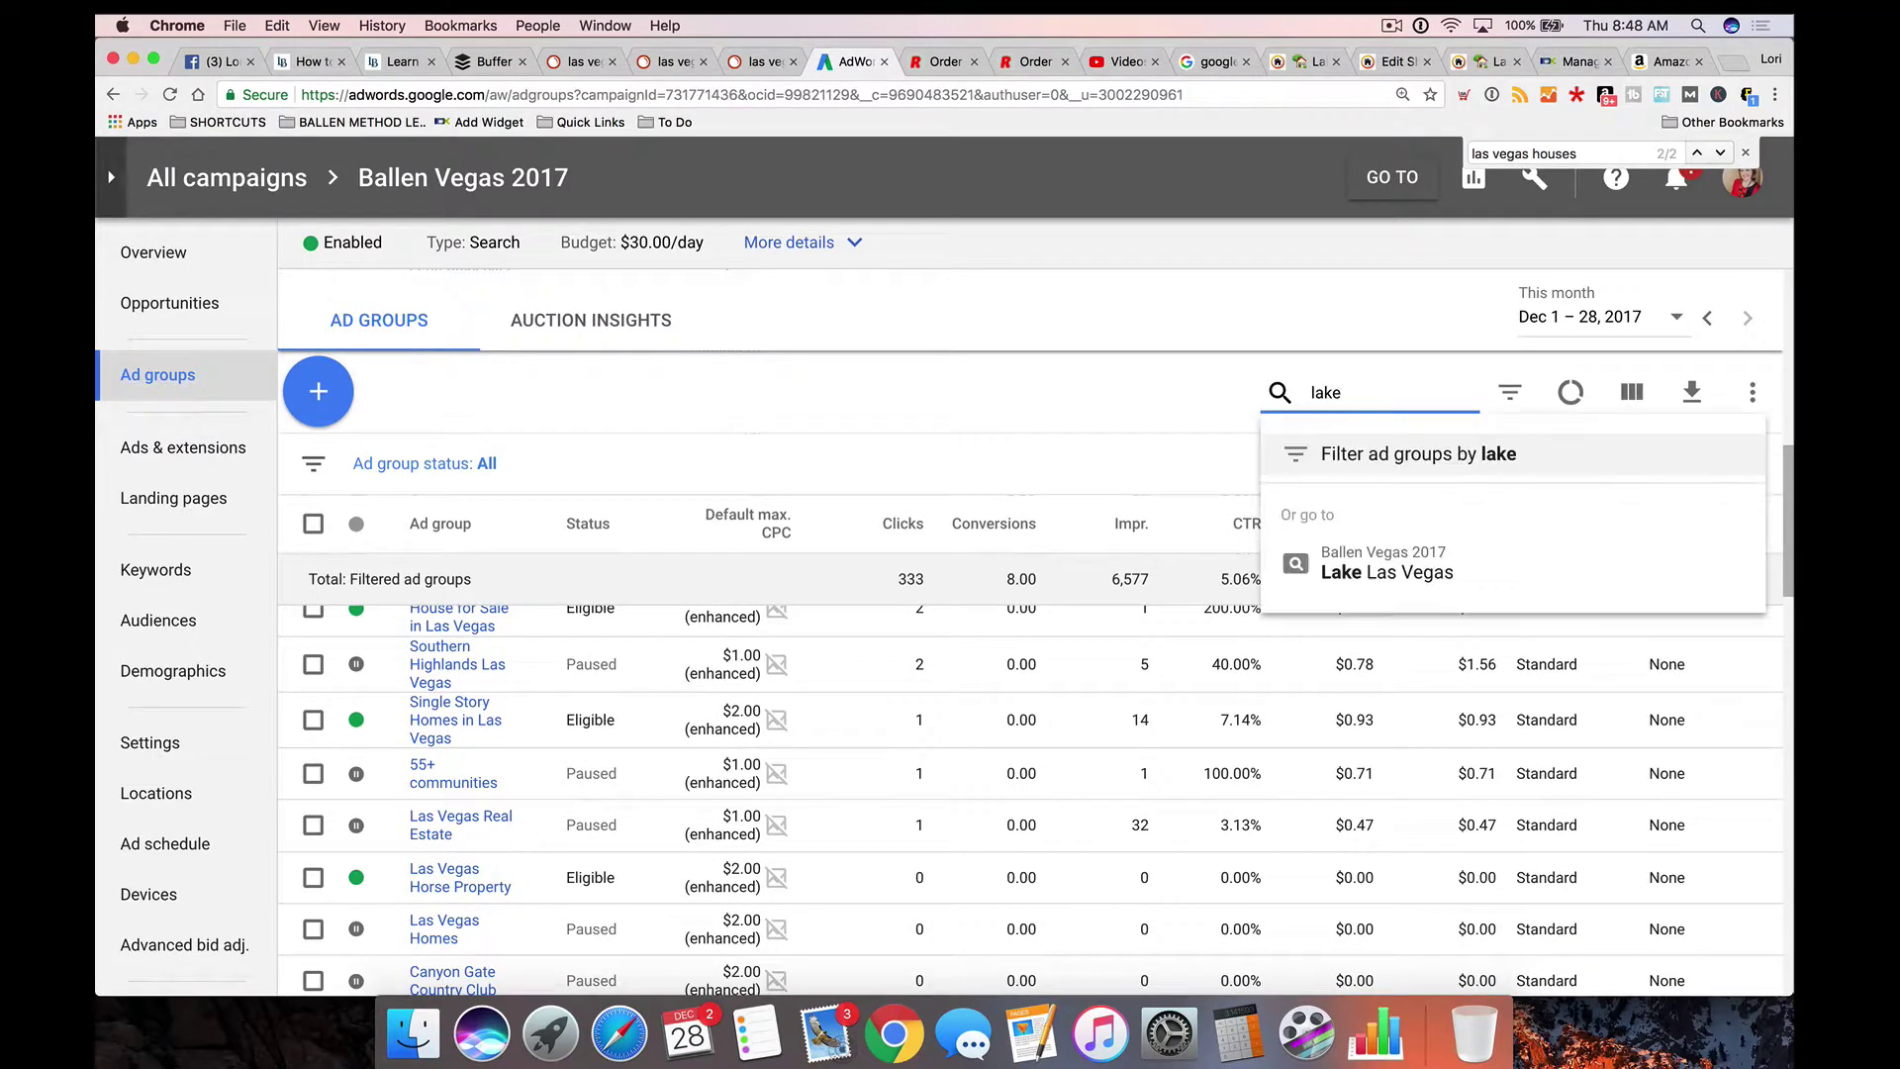
{"action": "left_click", "coordinate": [1419, 564]}
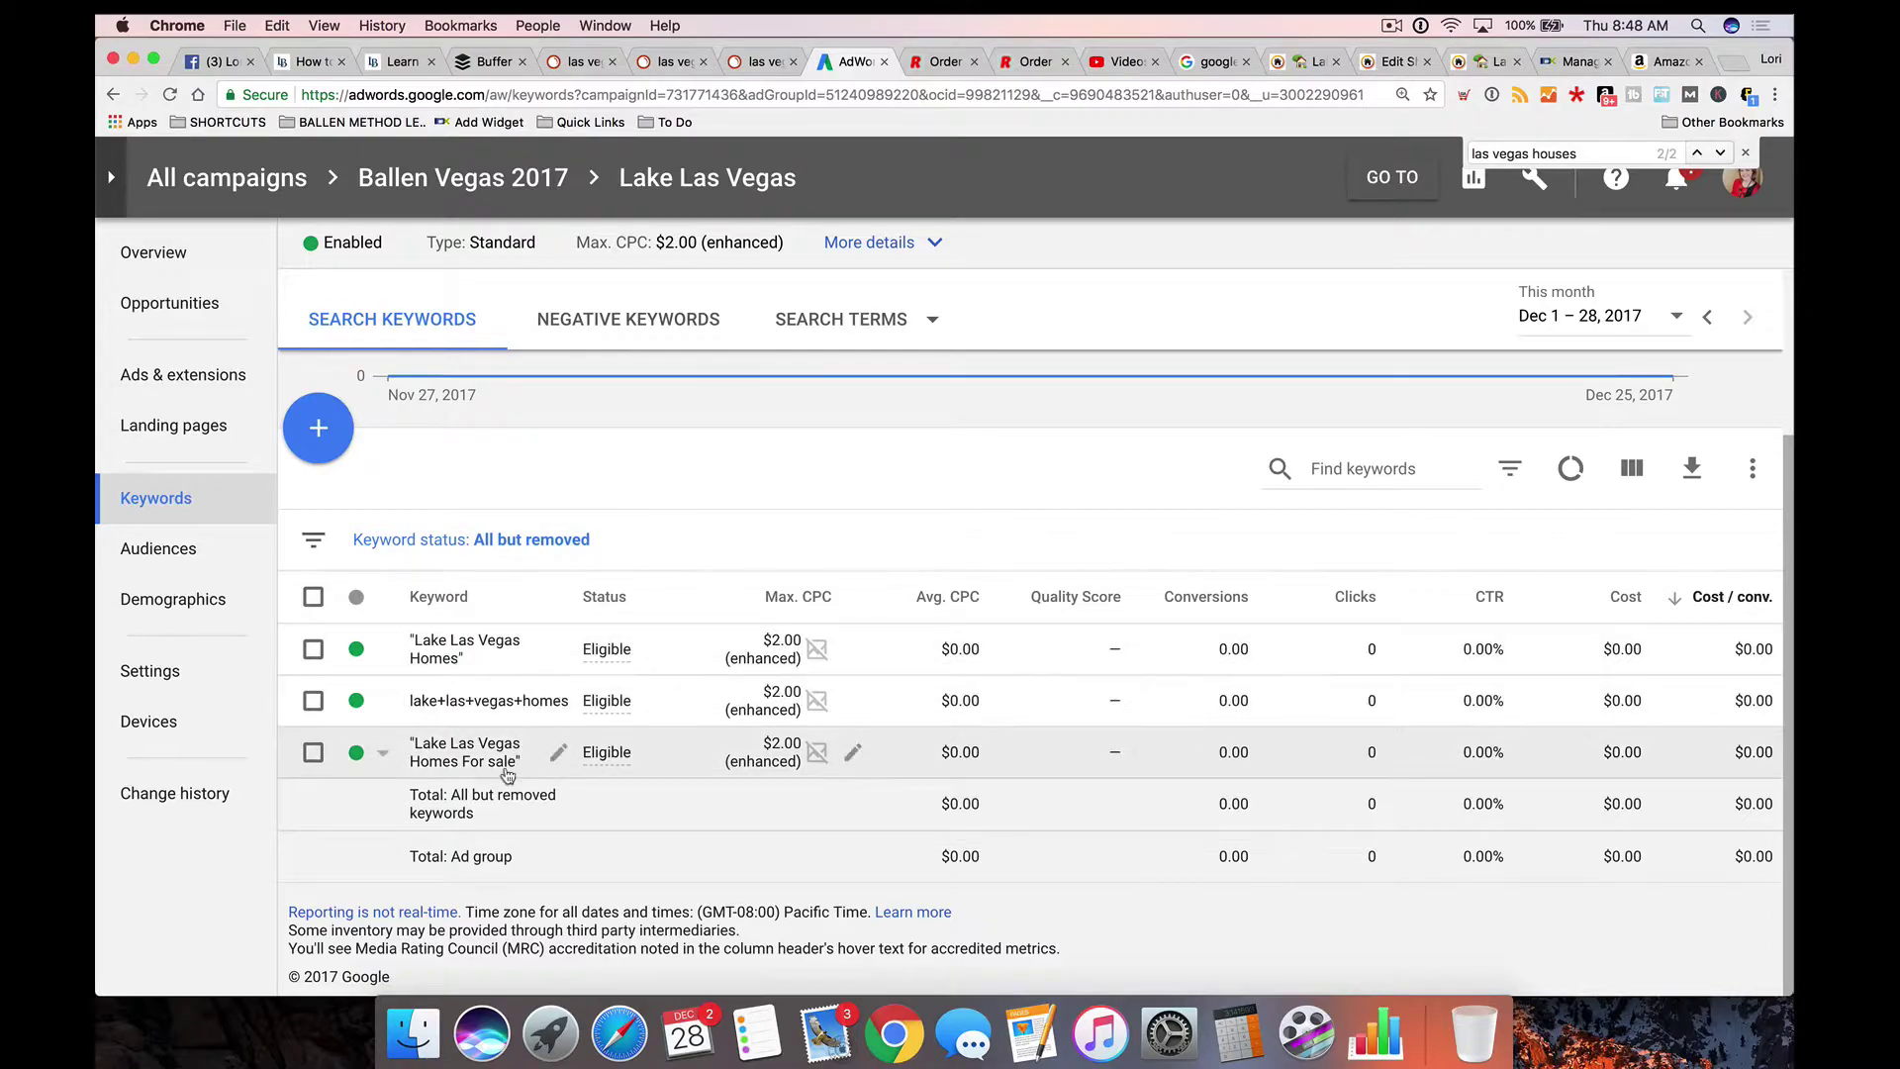
Step: Enter "homes for sale in lake las vegas" as new keywords for the Lake Las Vegas ad group, once in quotation marks and once in square brackets
{"action": "left_click", "coordinate": [740, 67]}
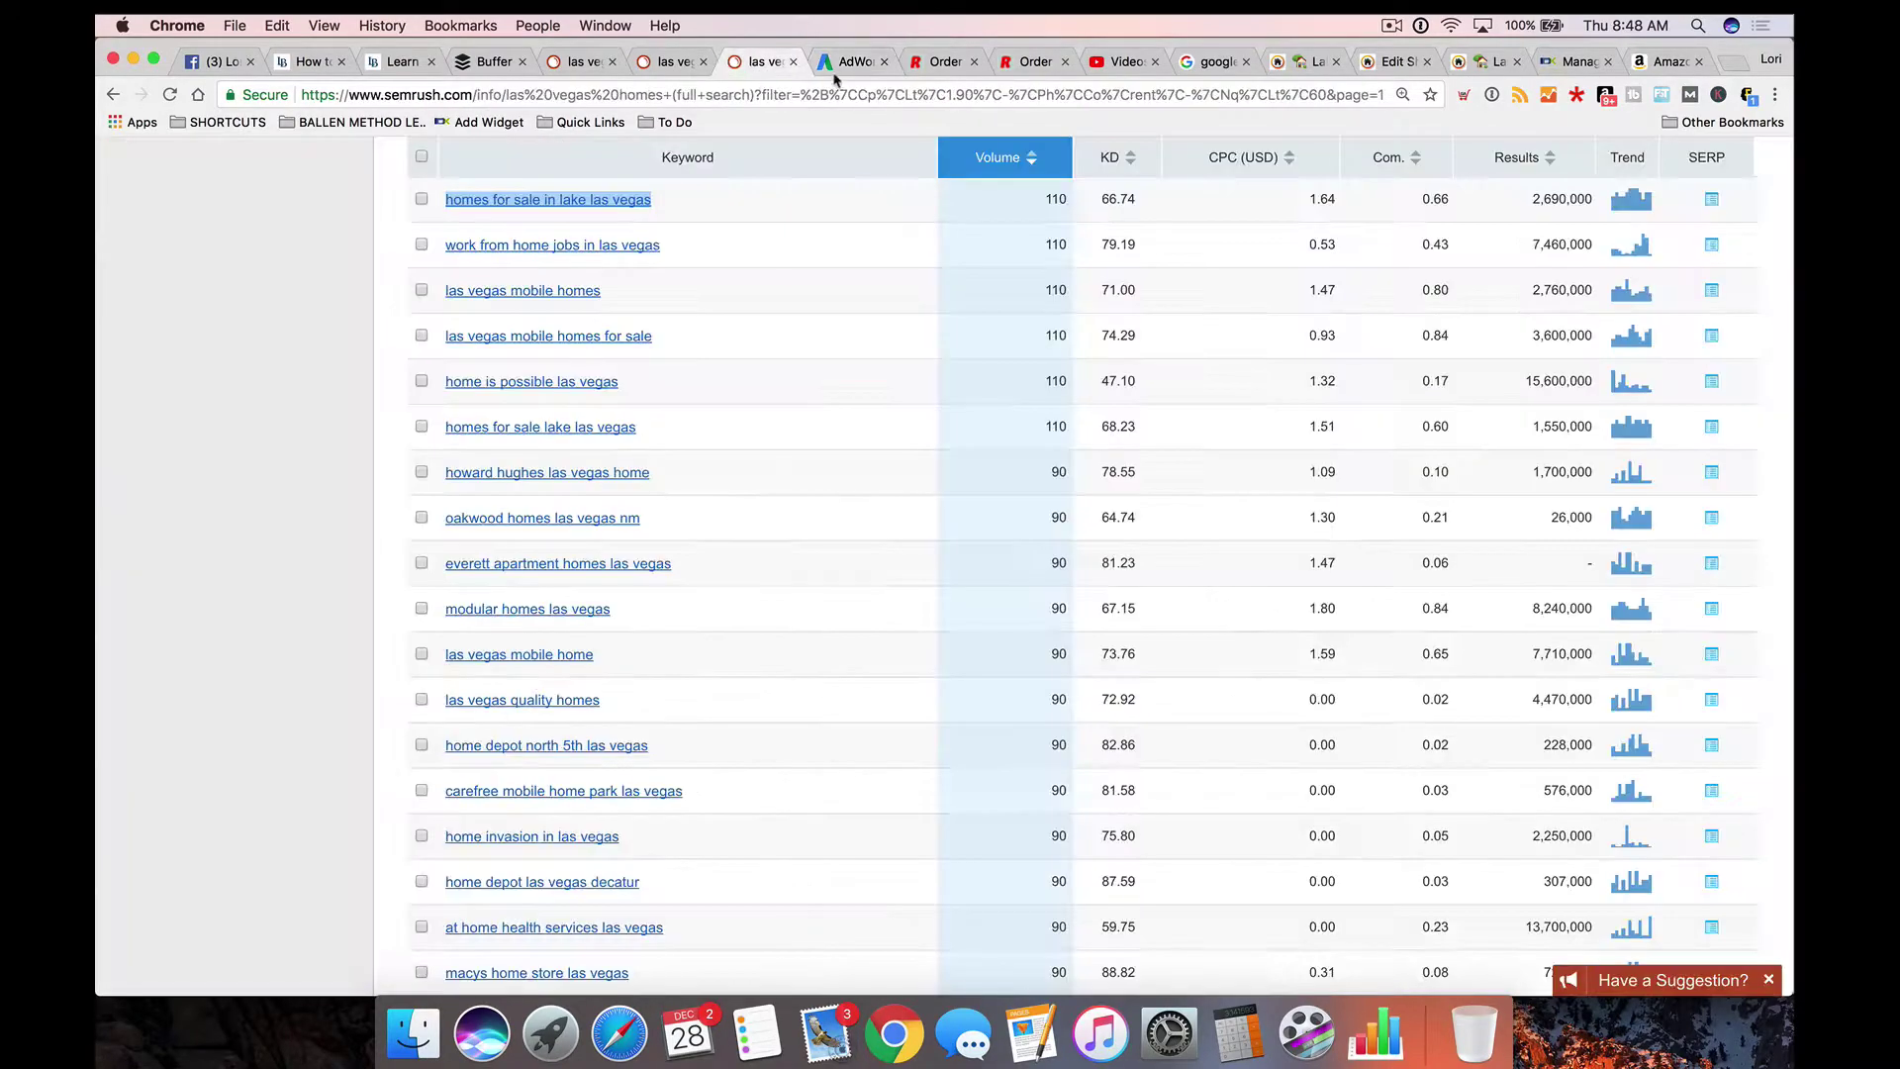
{"action": "left_click", "coordinate": [839, 65]}
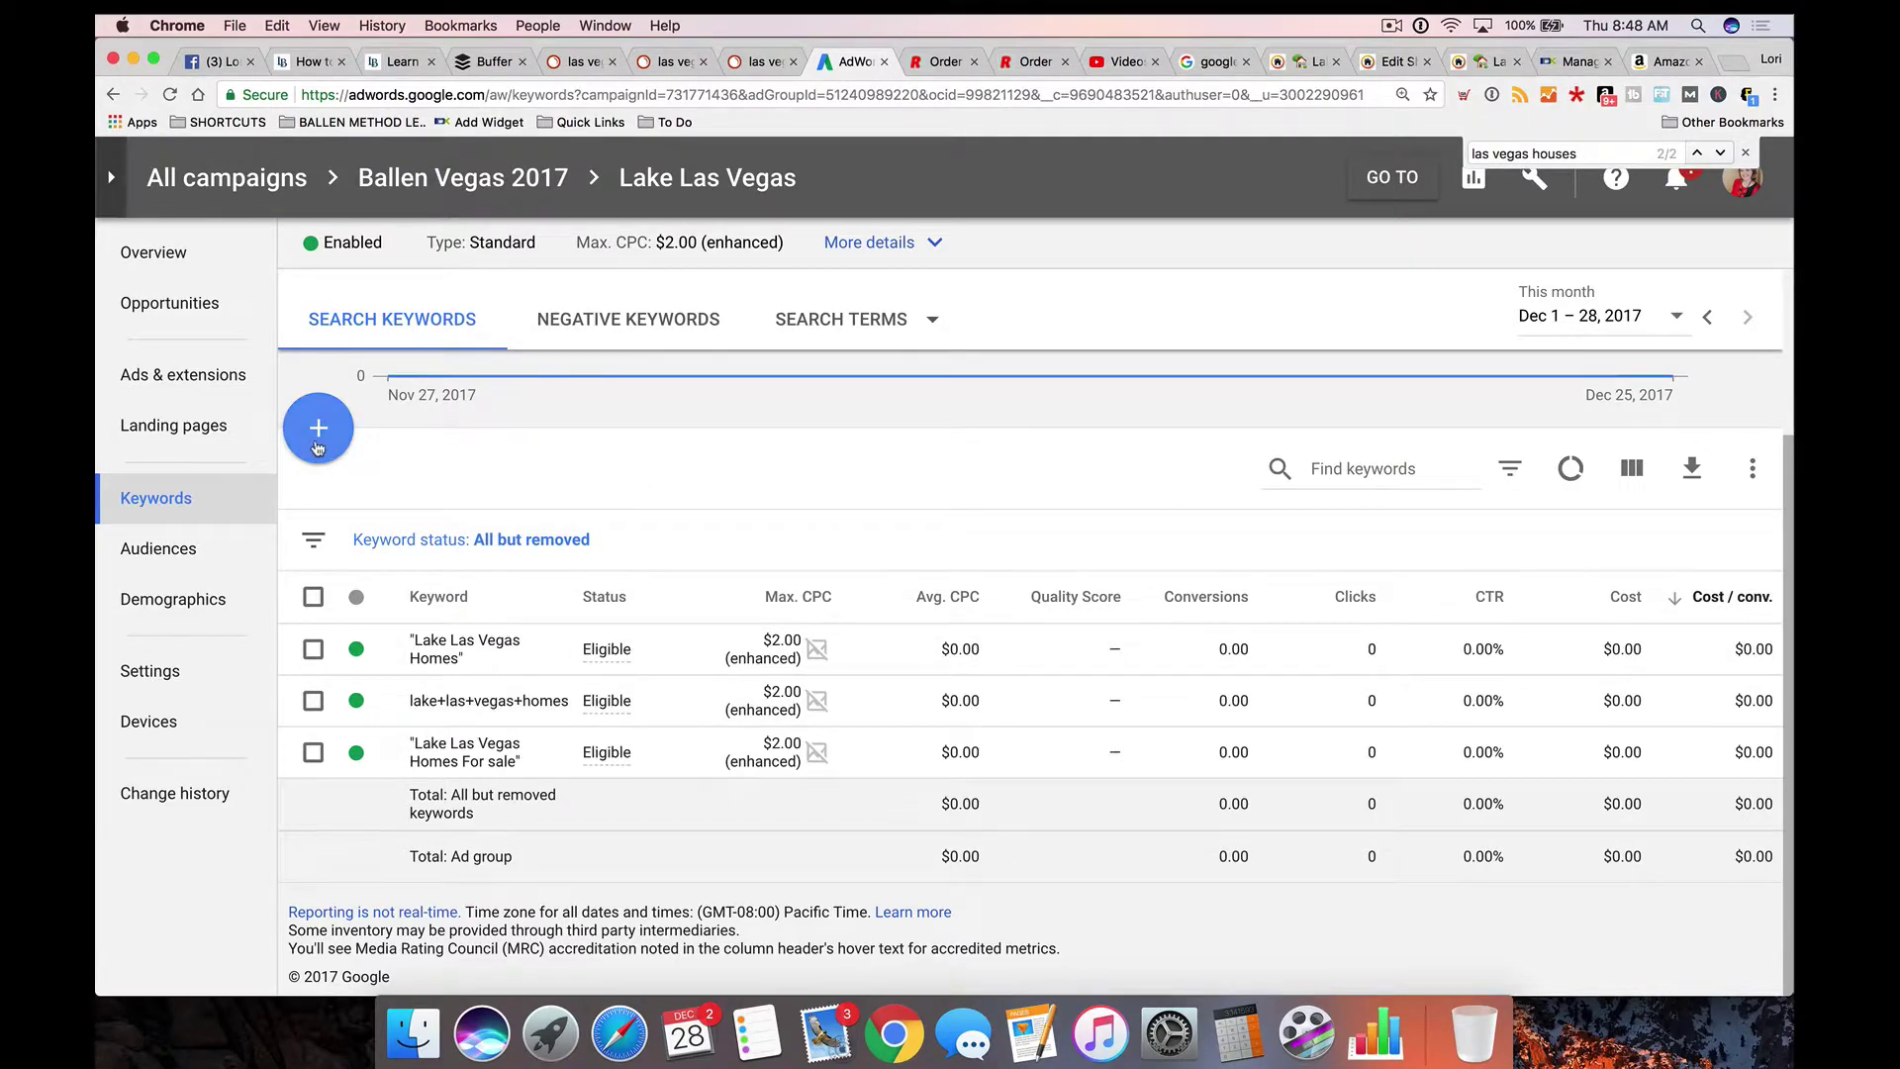
{"action": "left_click", "coordinate": [319, 432]}
{"action": "type", "text": "homes for sale in lake las vegas"}
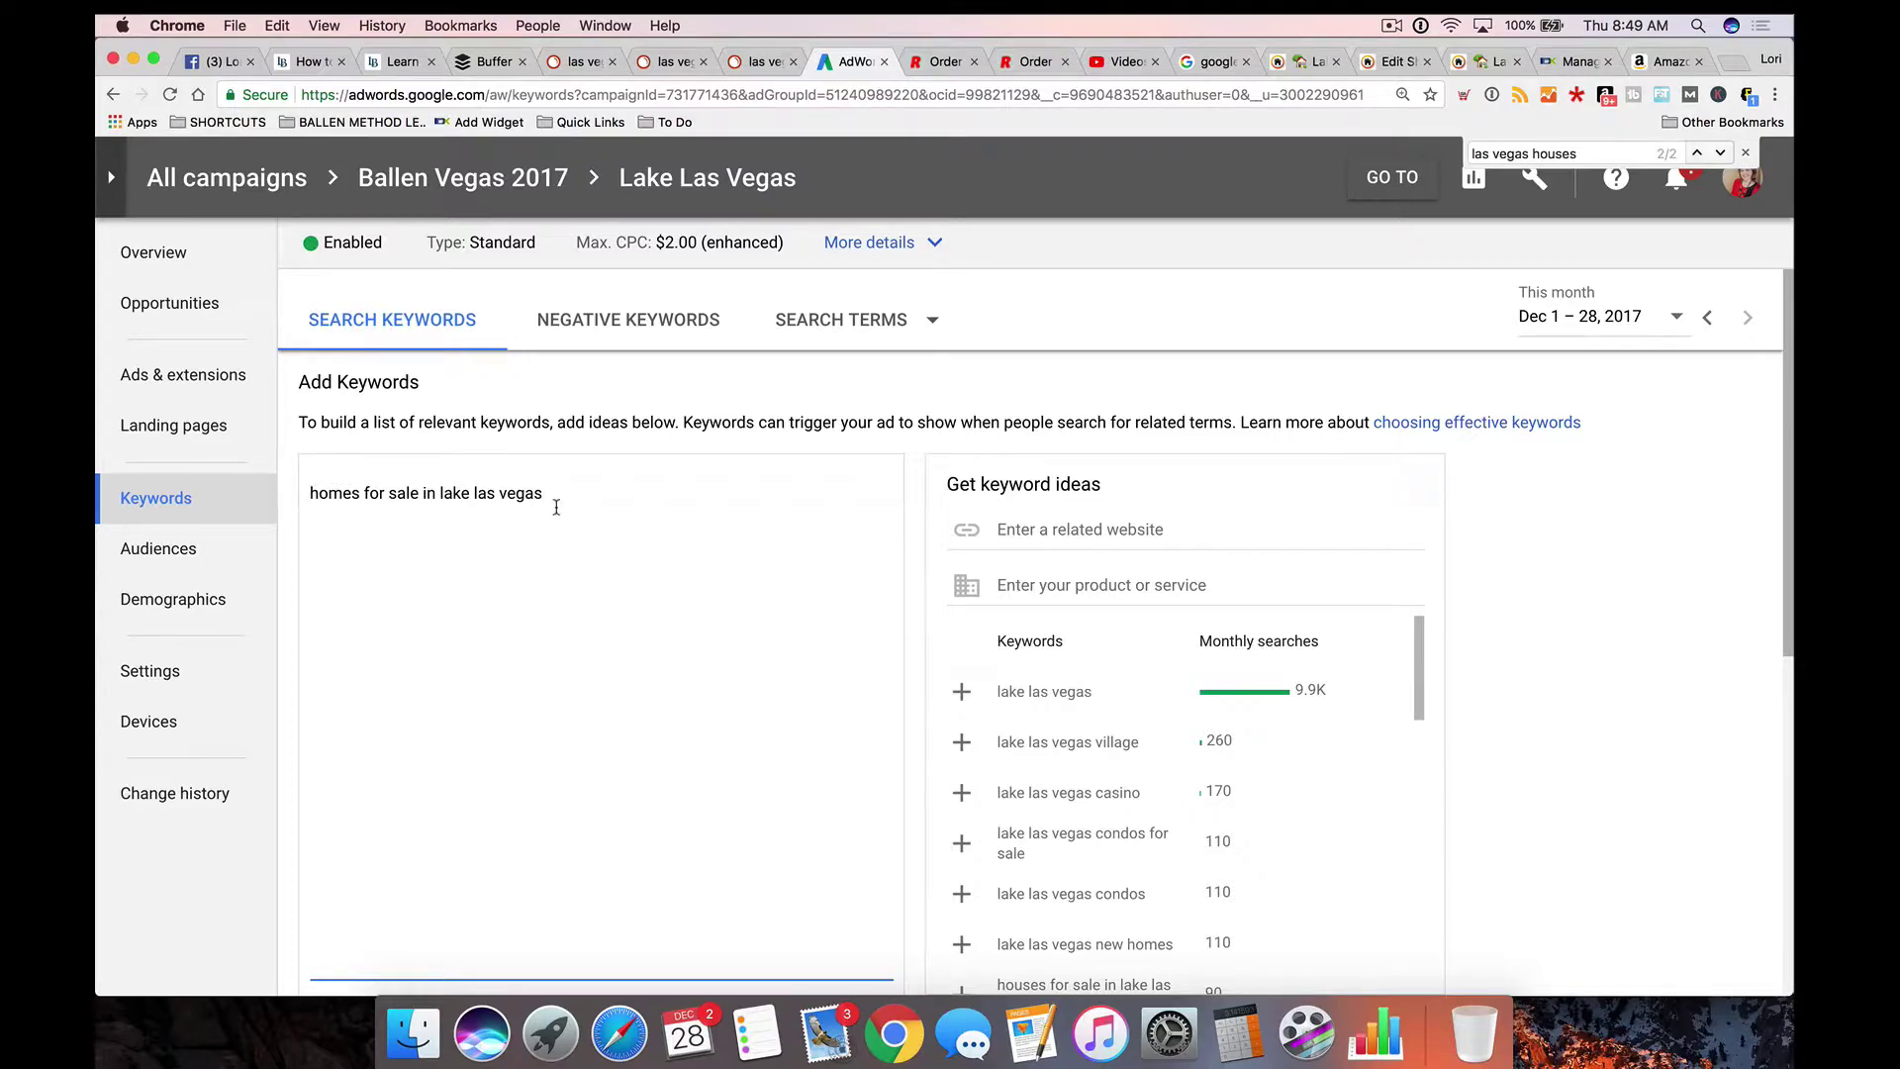
{"action": "key", "text": "BackSpace"}
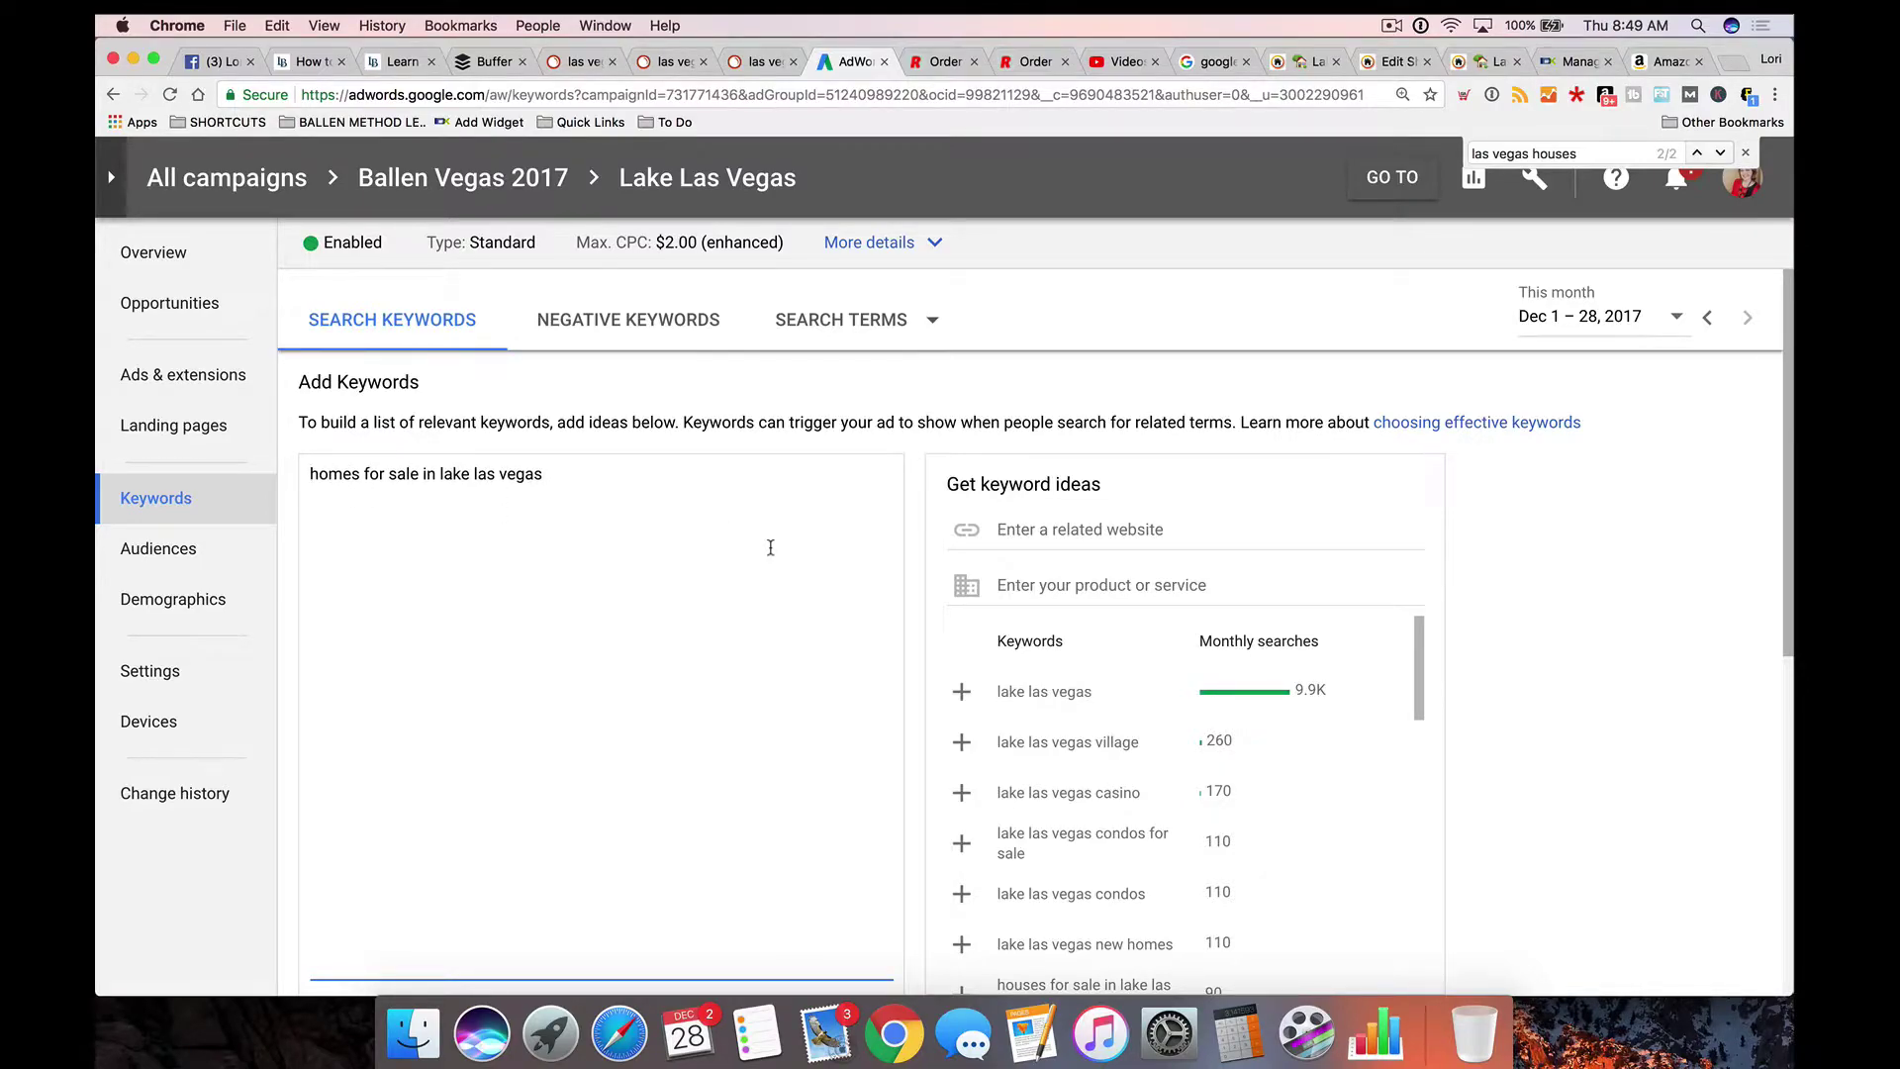
{"action": "type", "text": "\""}
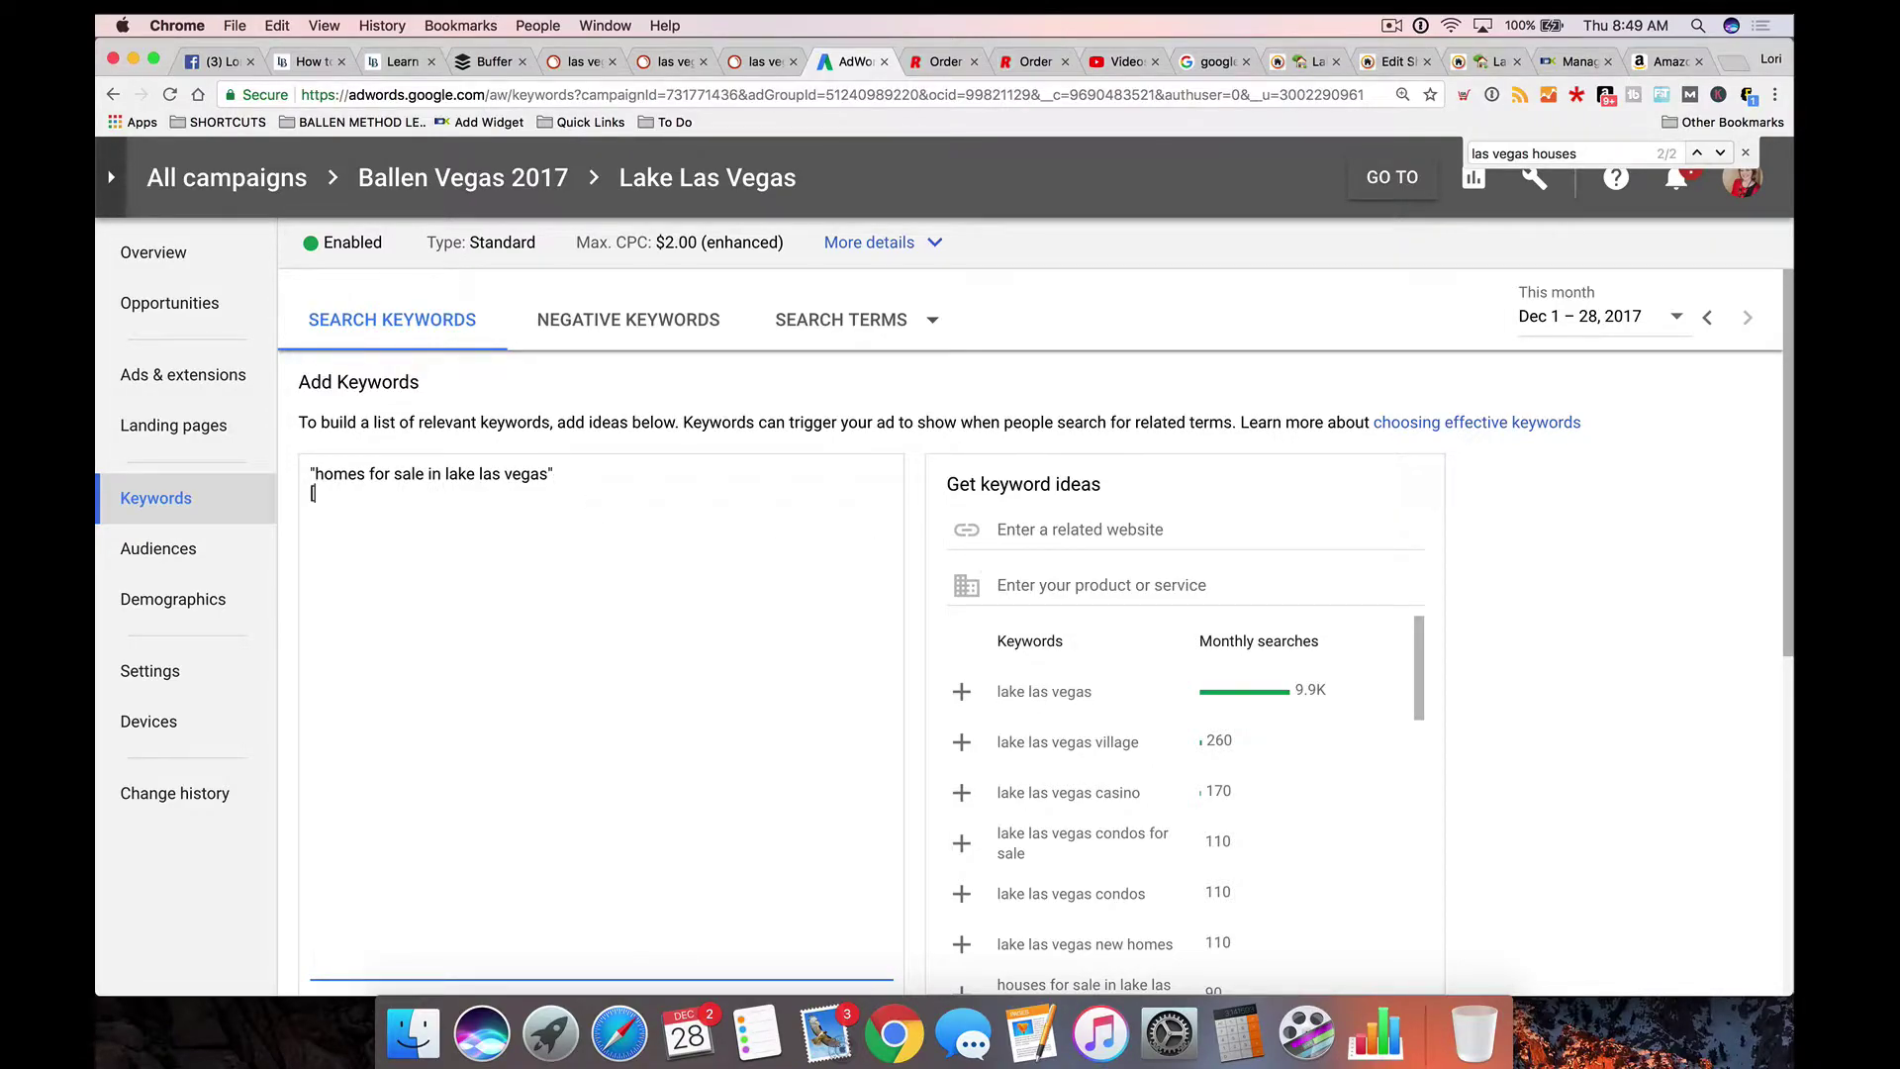
{"action": "type", "text": "homes for sale in lake las vegas"}
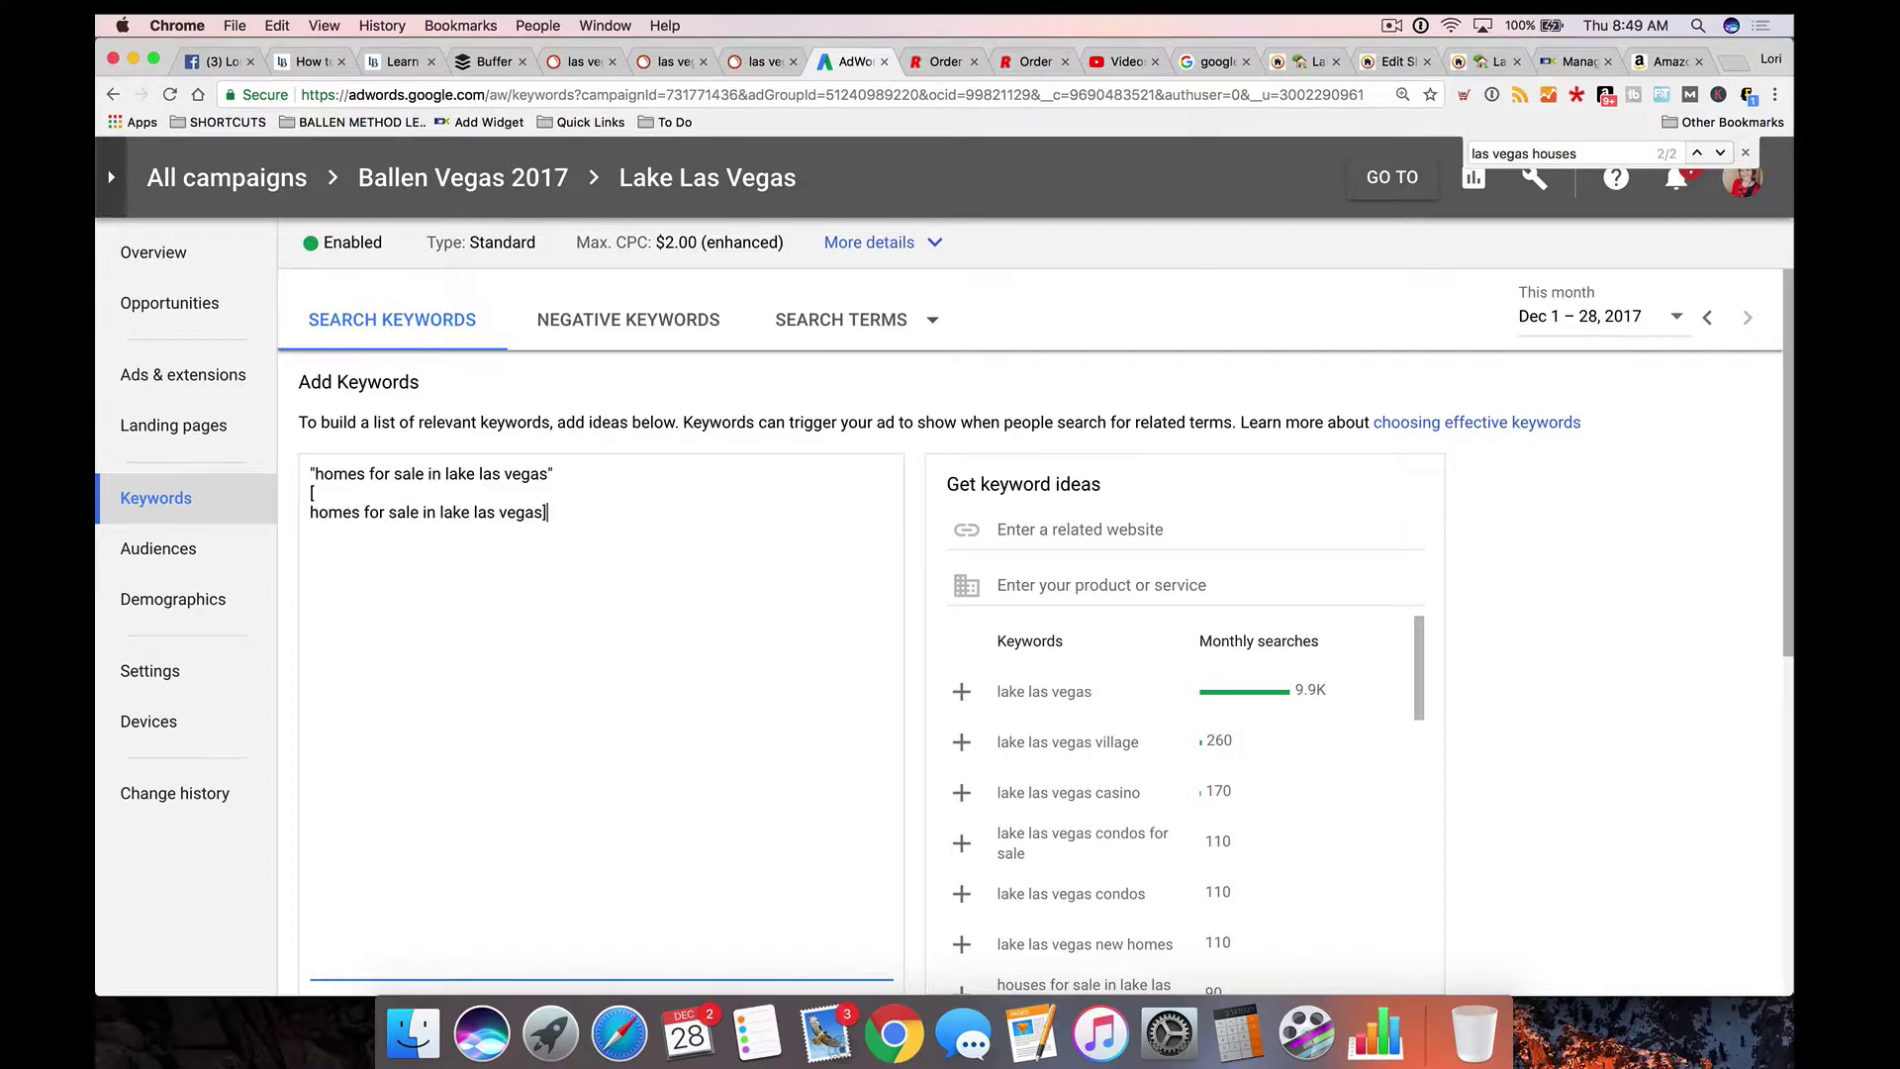
{"action": "key", "text": "BackSpace"}
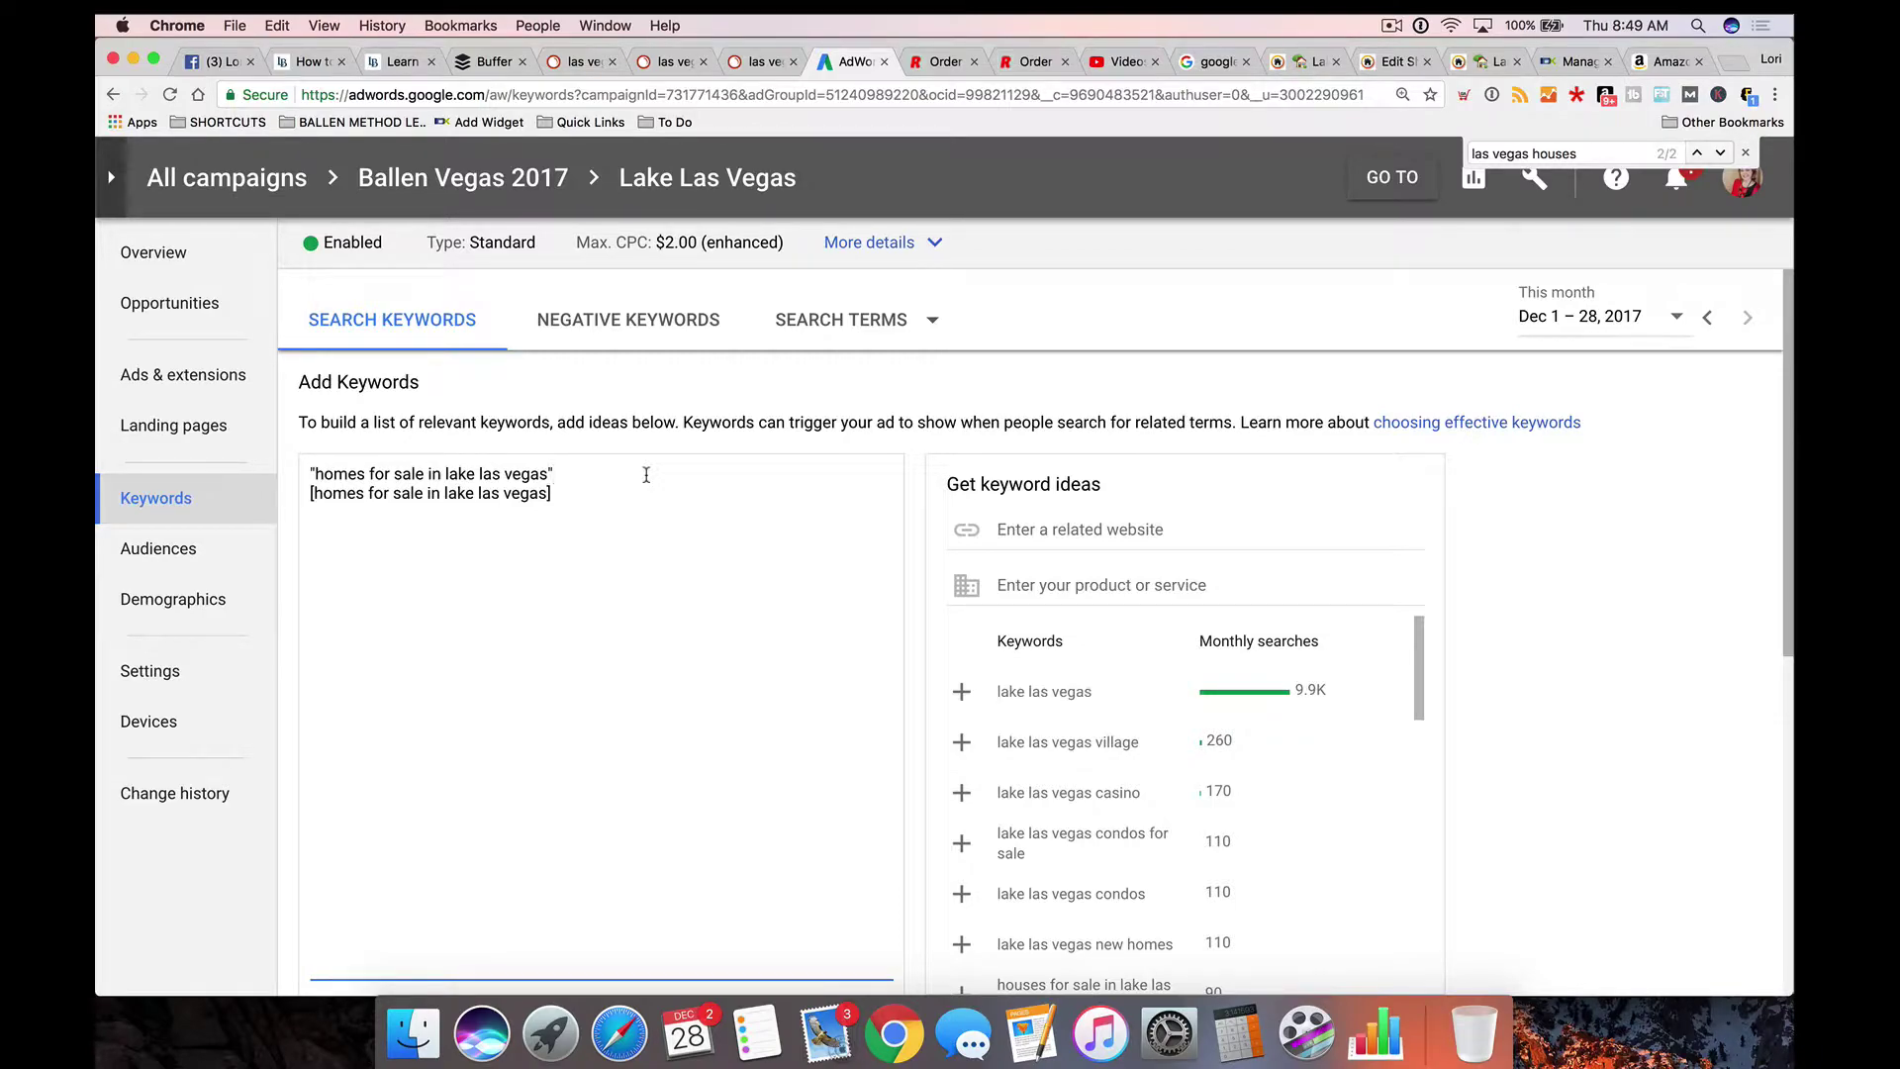
Step: Highlight the quoted keyword and the bracketed keyword in turn to compare the two match types
{"action": "left_click_drag", "start_coordinate": [315, 475], "coordinate": [548, 467]}
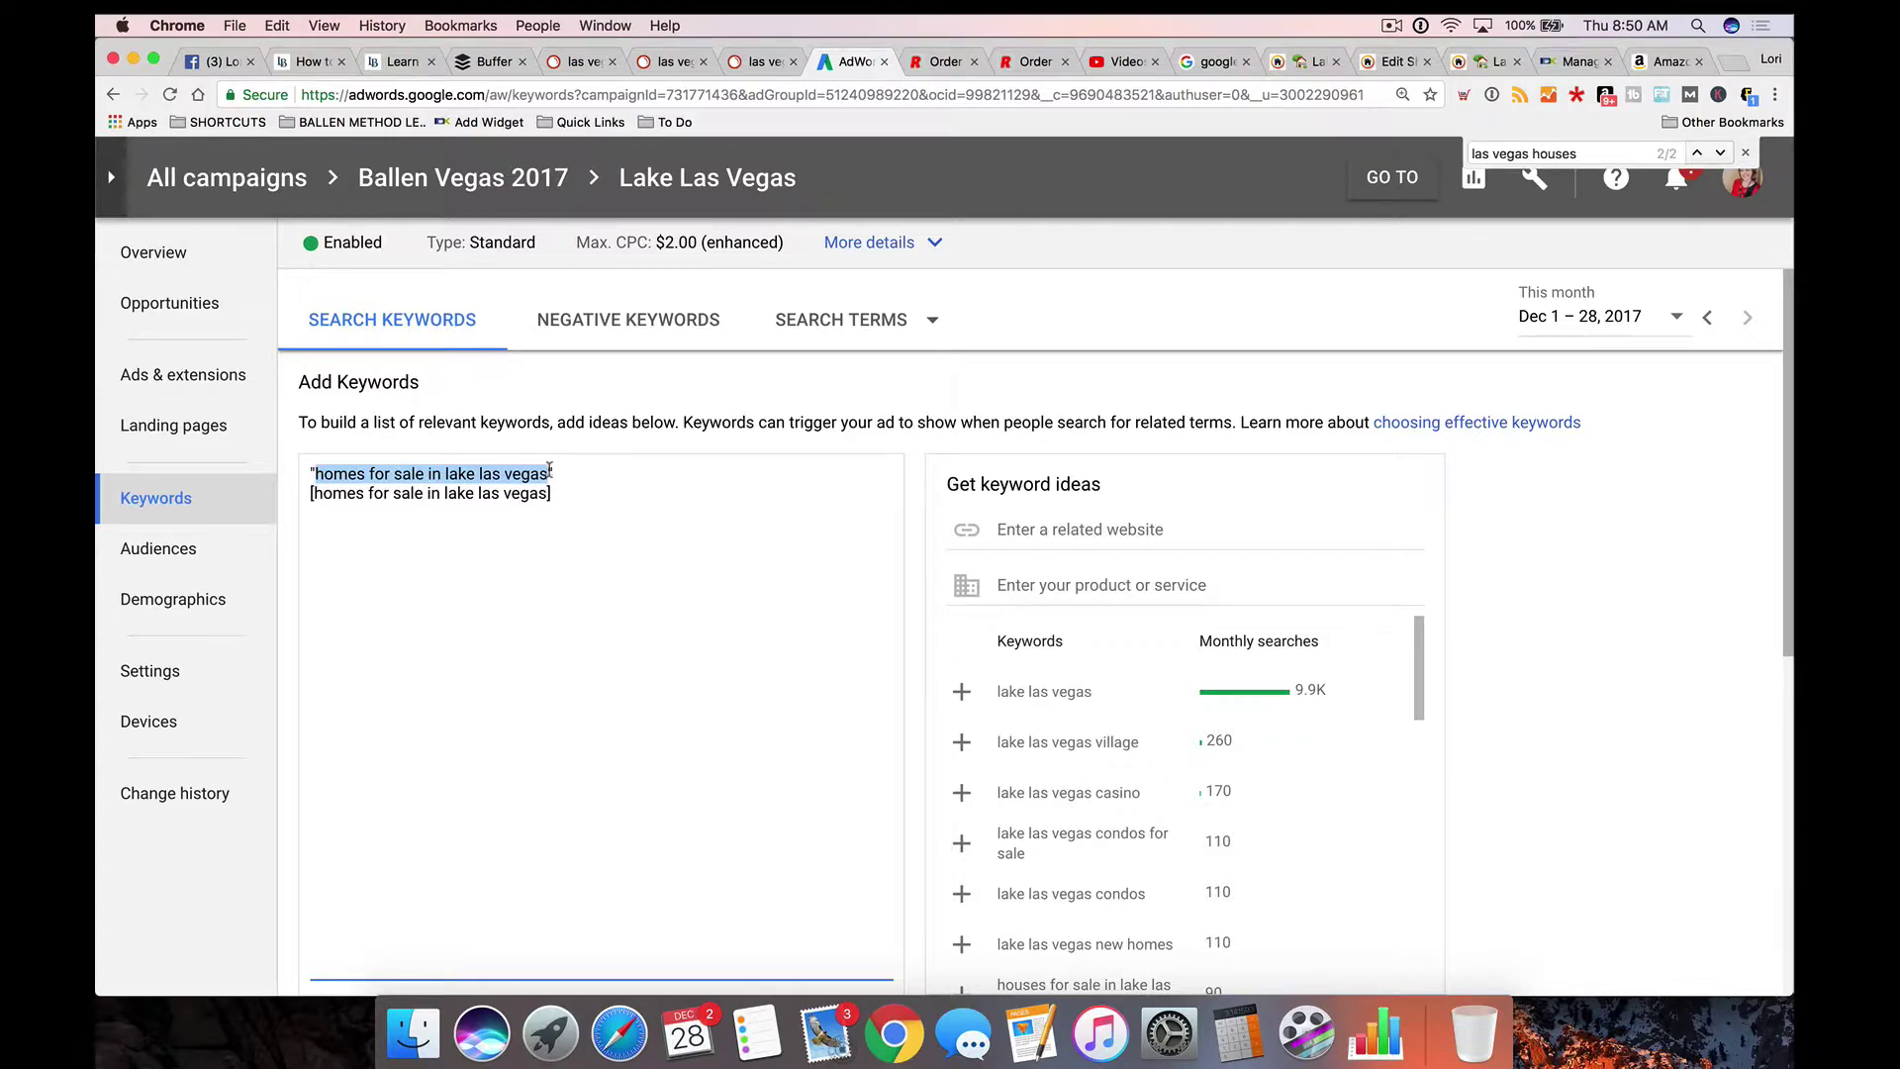
{"action": "left_click", "coordinate": [475, 535]}
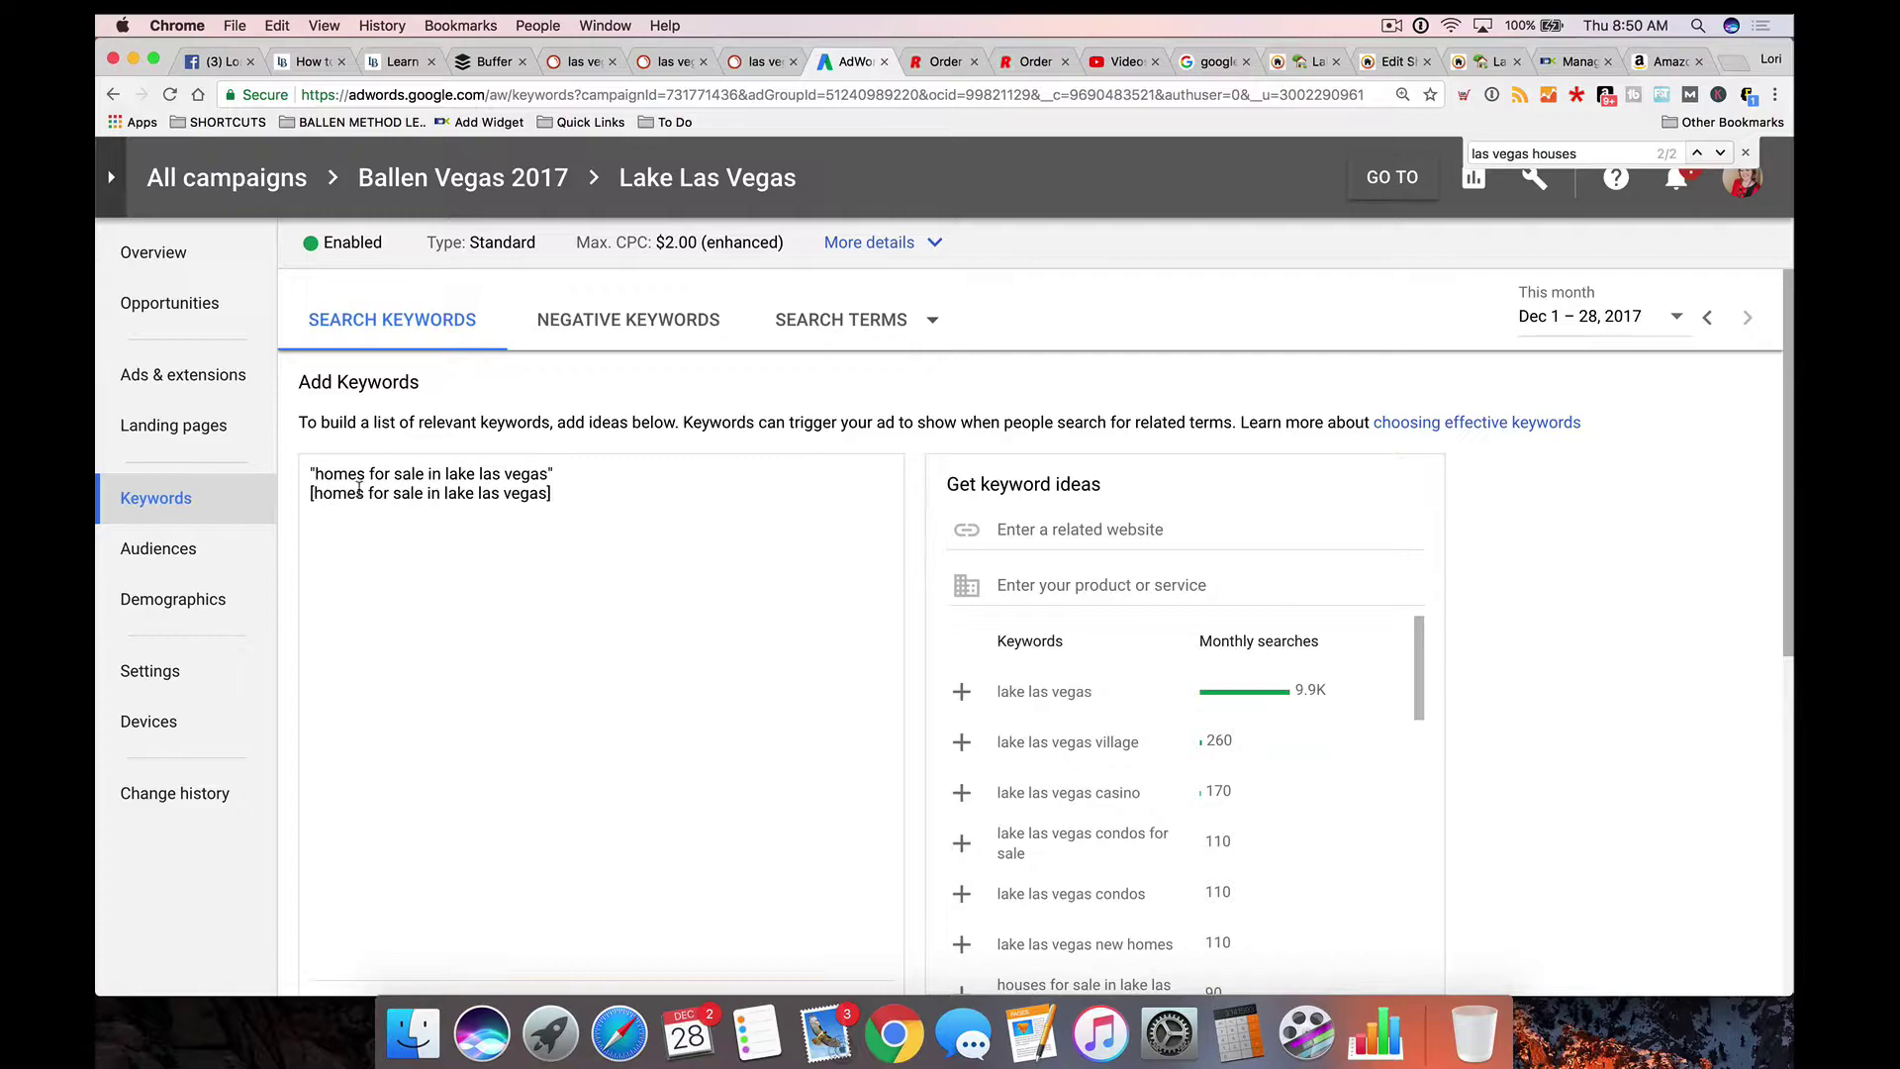
{"action": "left_click_drag", "start_coordinate": [310, 495], "coordinate": [562, 489]}
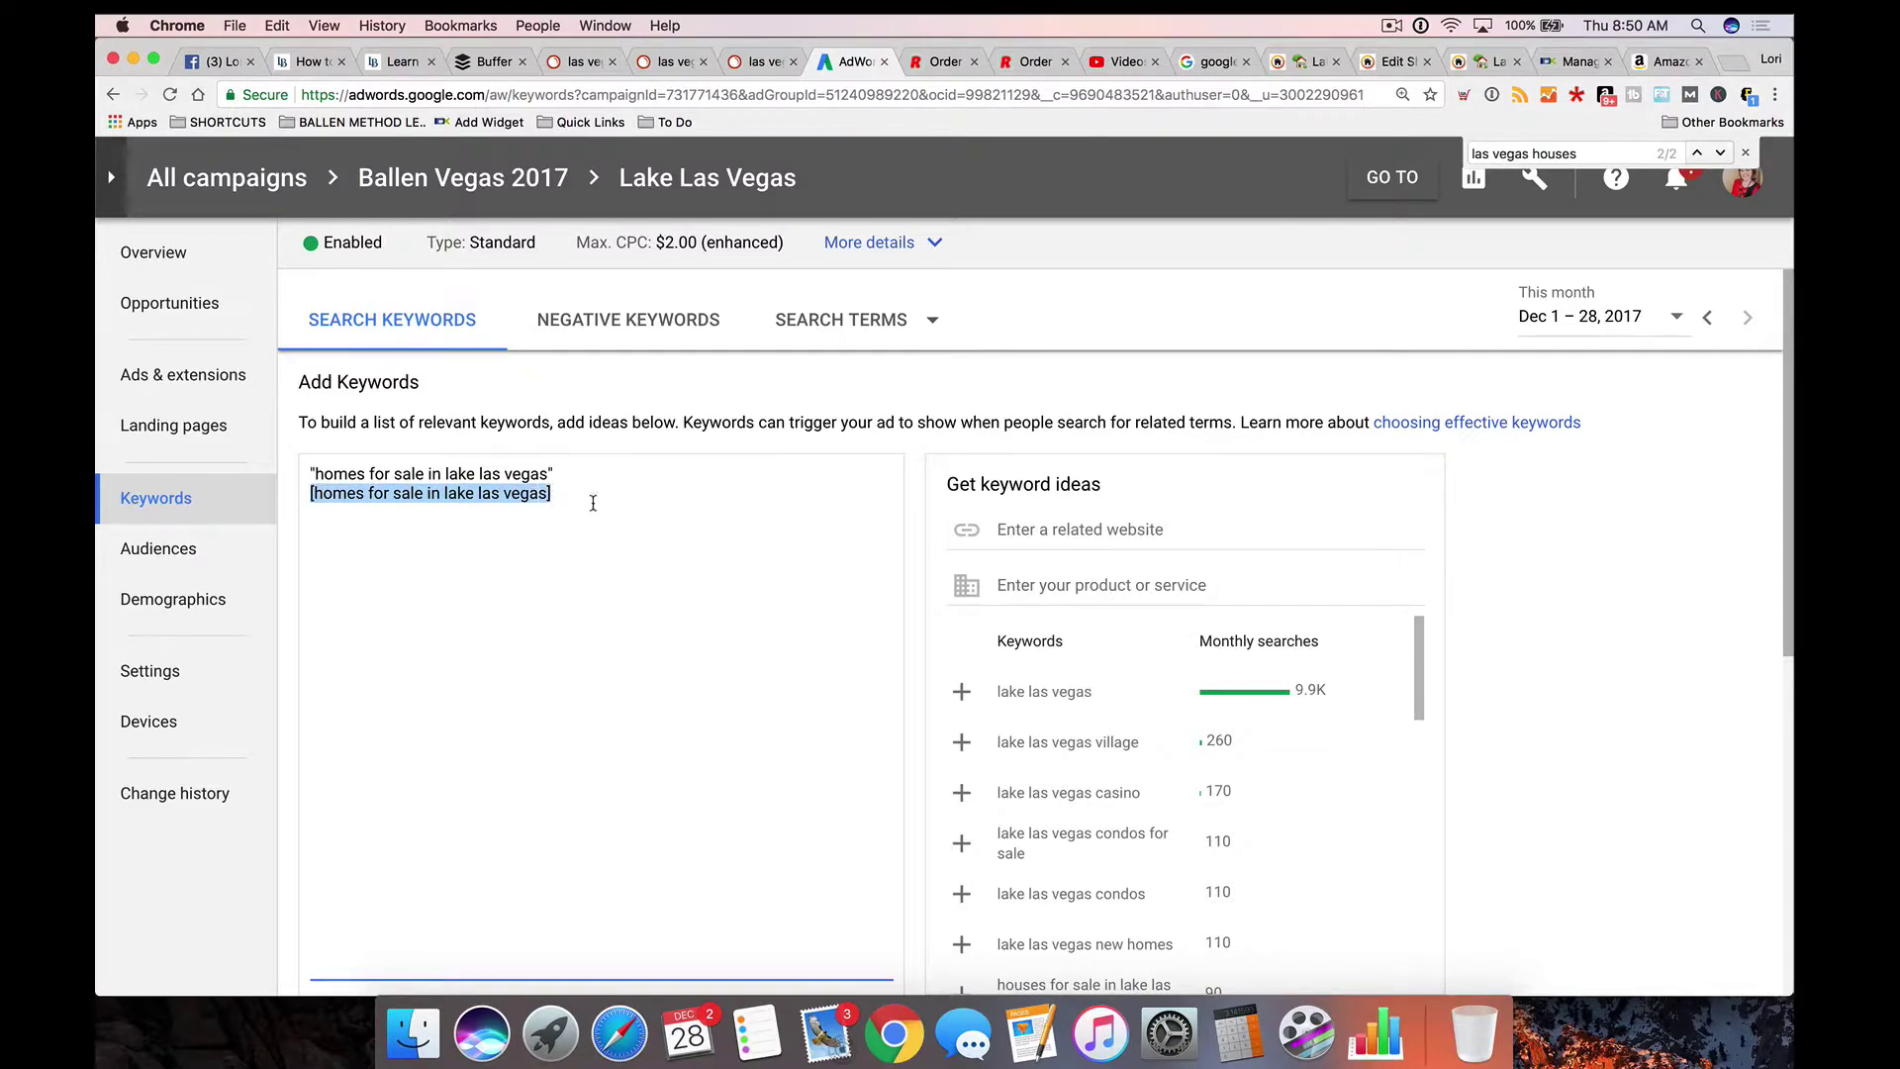
Step: Check the bracketed keyword once more and save both "homes for sale in lake las vegas" keywords to the Lake Las Vegas ad group
{"action": "left_click", "coordinate": [584, 494]}
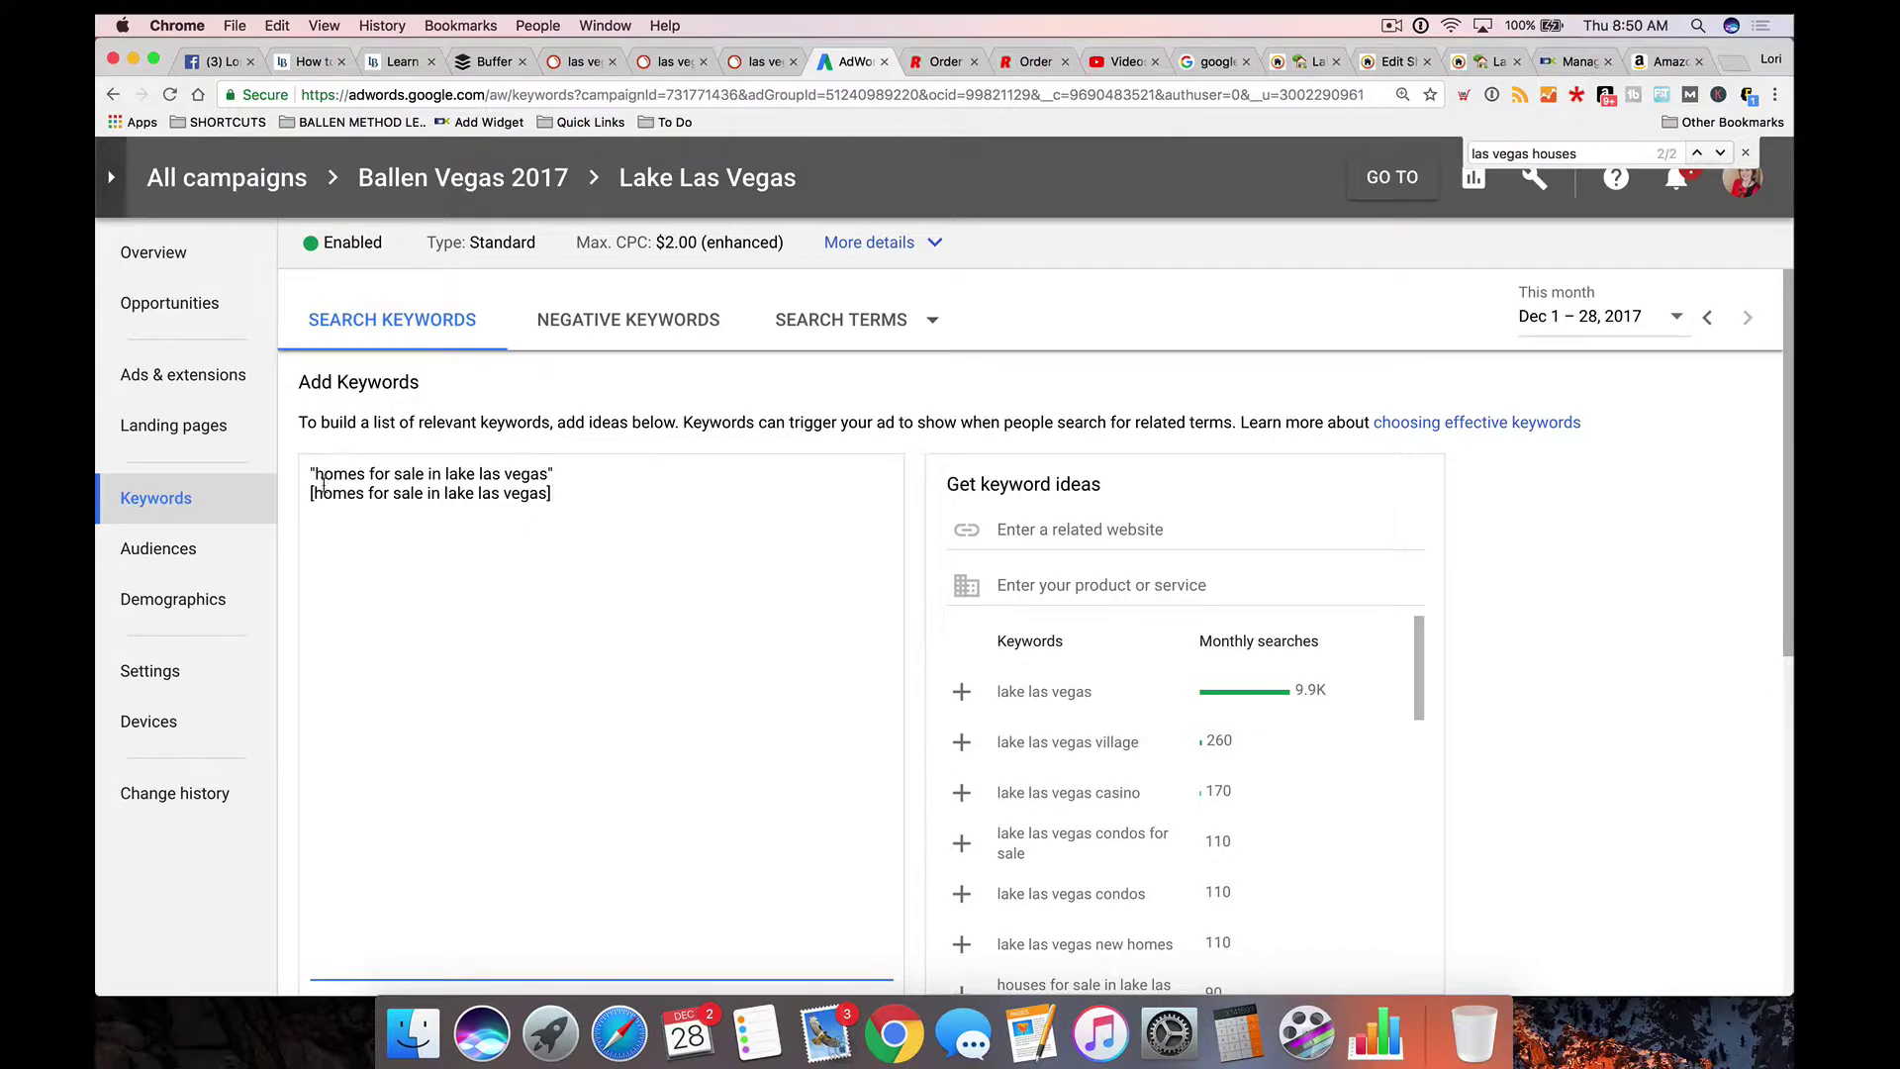
{"action": "left_click_drag", "start_coordinate": [314, 493], "coordinate": [545, 492]}
{"action": "left_click", "coordinate": [614, 496]}
{"action": "scroll", "coordinate": [618, 496], "scroll_direction": "down", "scroll_amount": 3}
{"action": "scroll", "coordinate": [620, 497], "scroll_direction": "down", "scroll_amount": 3}
{"action": "left_click", "coordinate": [335, 584]}
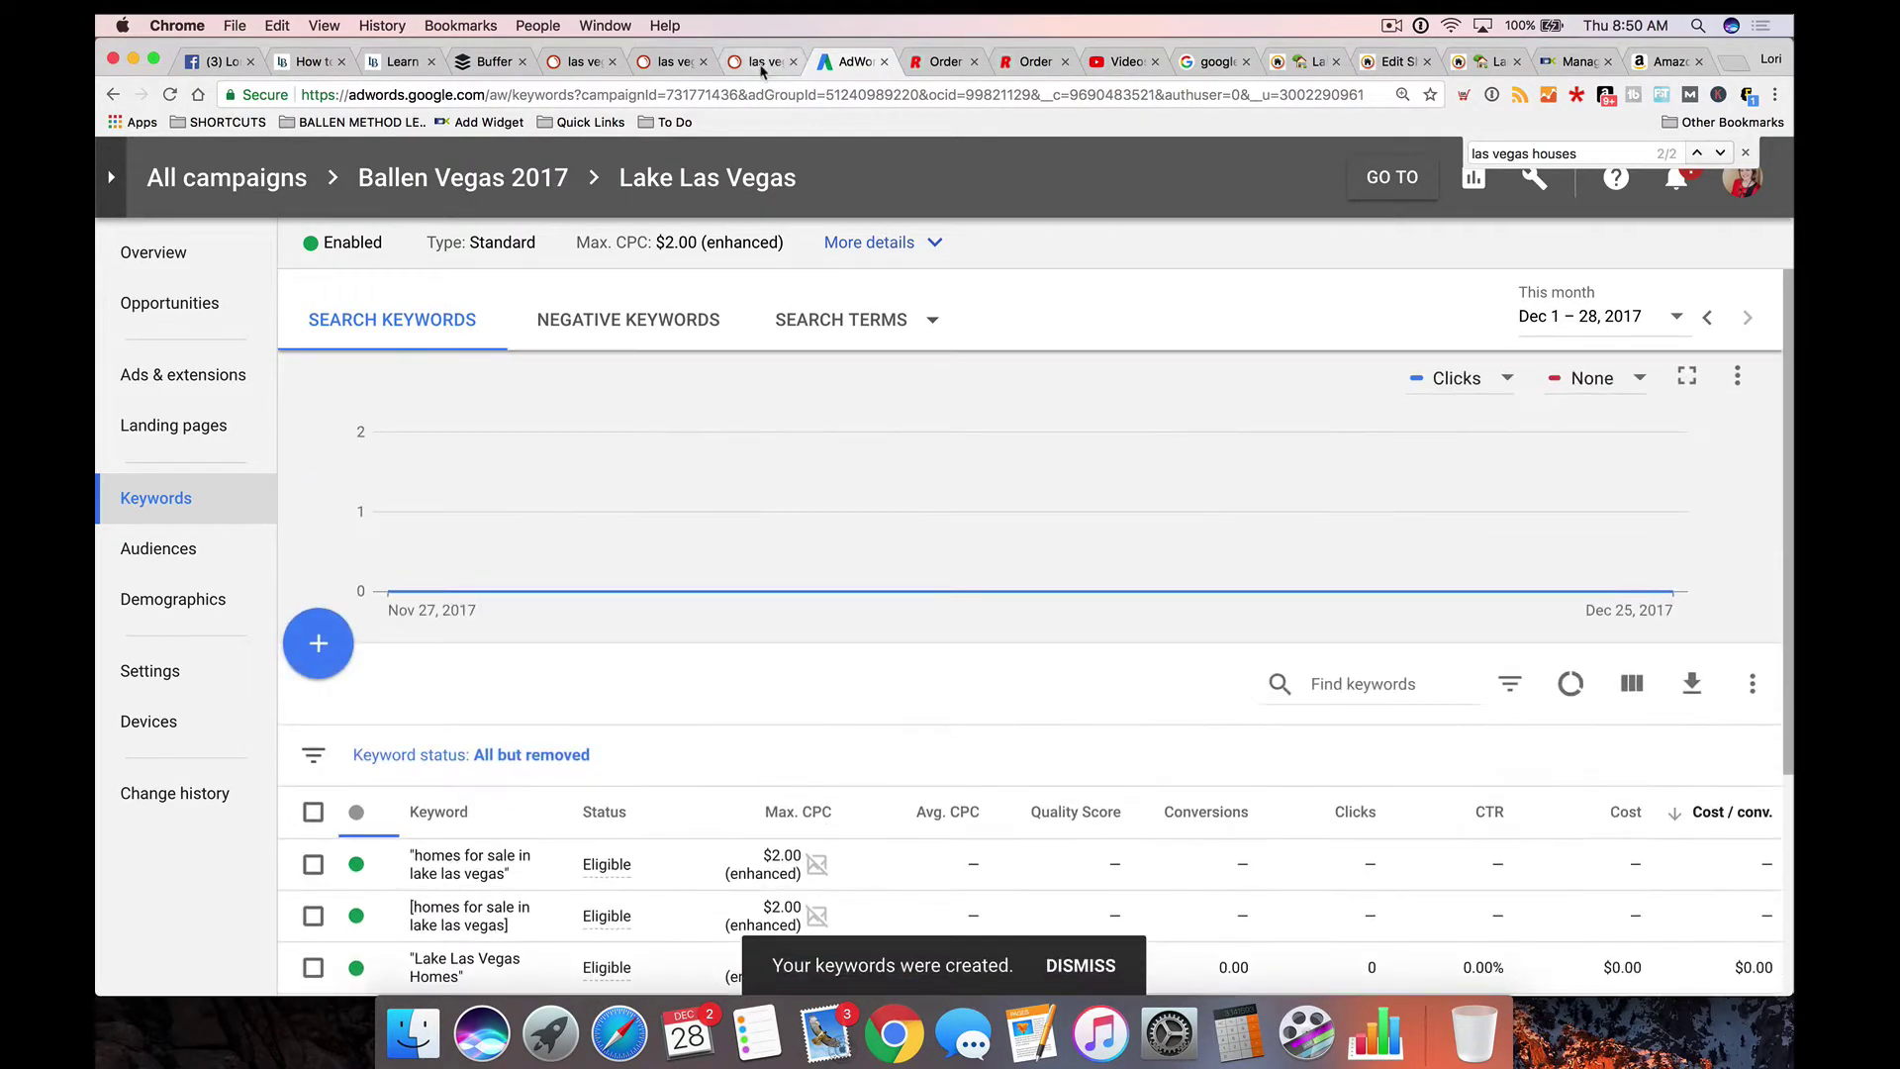
Step: Switch to the SEMrush keyword results and copy the keyword "homes for sale lake las vegas"
{"action": "left_click", "coordinate": [760, 61]}
{"action": "scroll", "coordinate": [328, 461], "scroll_direction": "down", "scroll_amount": 1}
{"action": "scroll", "coordinate": [328, 454], "scroll_direction": "down", "scroll_amount": 3}
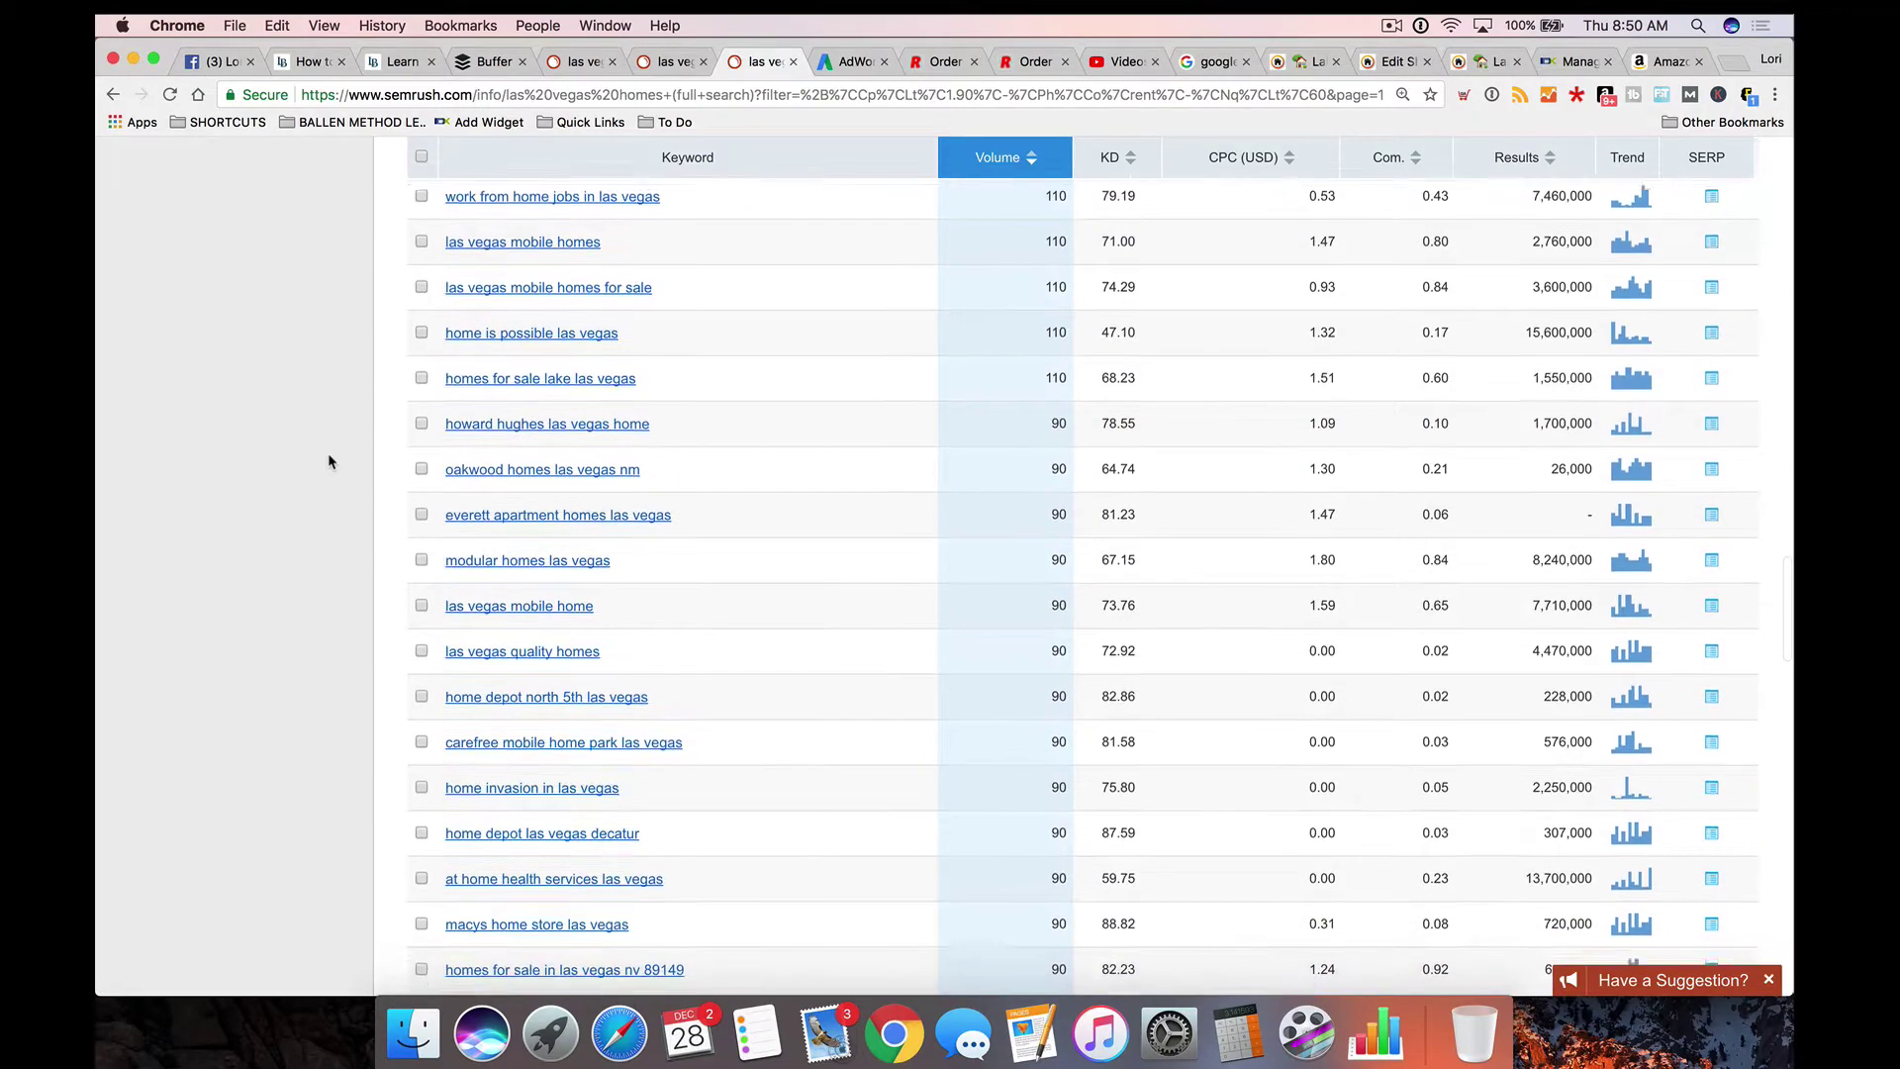
{"action": "scroll", "coordinate": [329, 461], "scroll_direction": "down", "scroll_amount": 1}
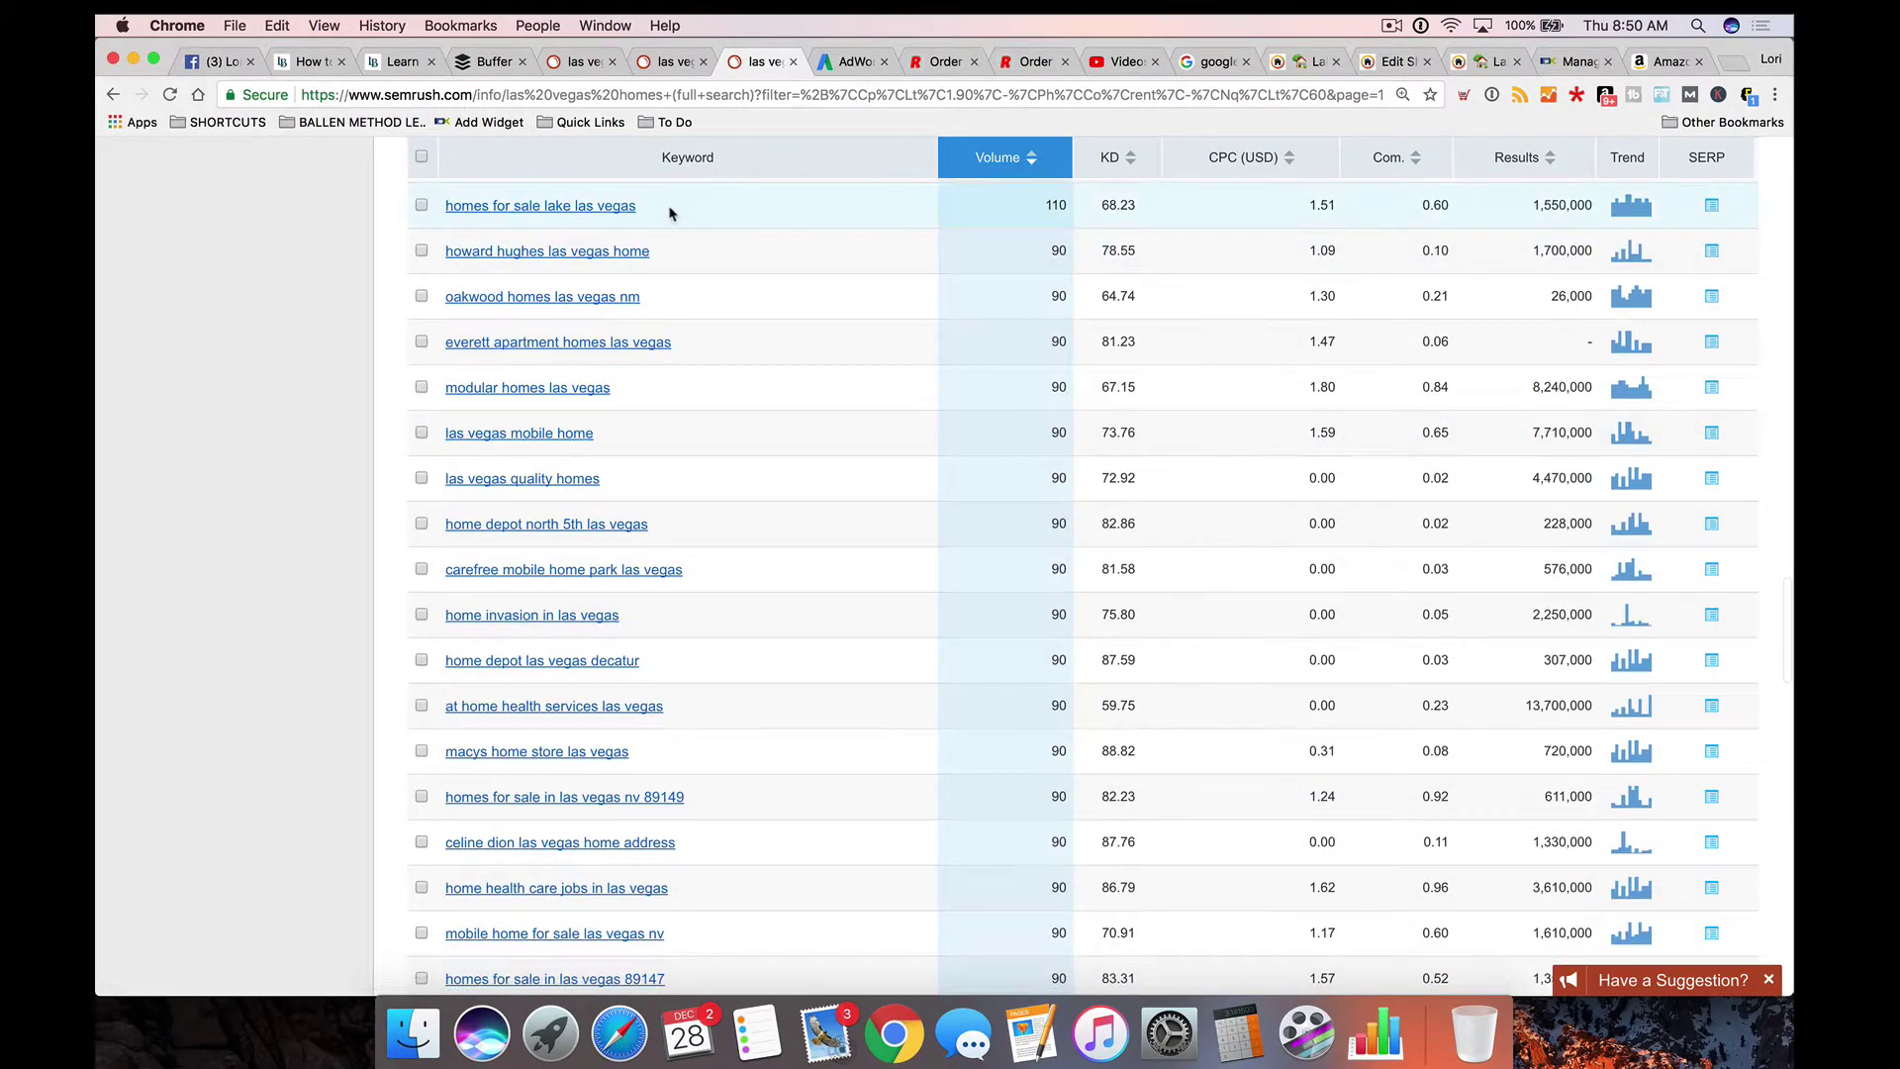
{"action": "left_click_drag", "start_coordinate": [666, 208], "coordinate": [443, 205]}
{"action": "key", "text": "super+c"}
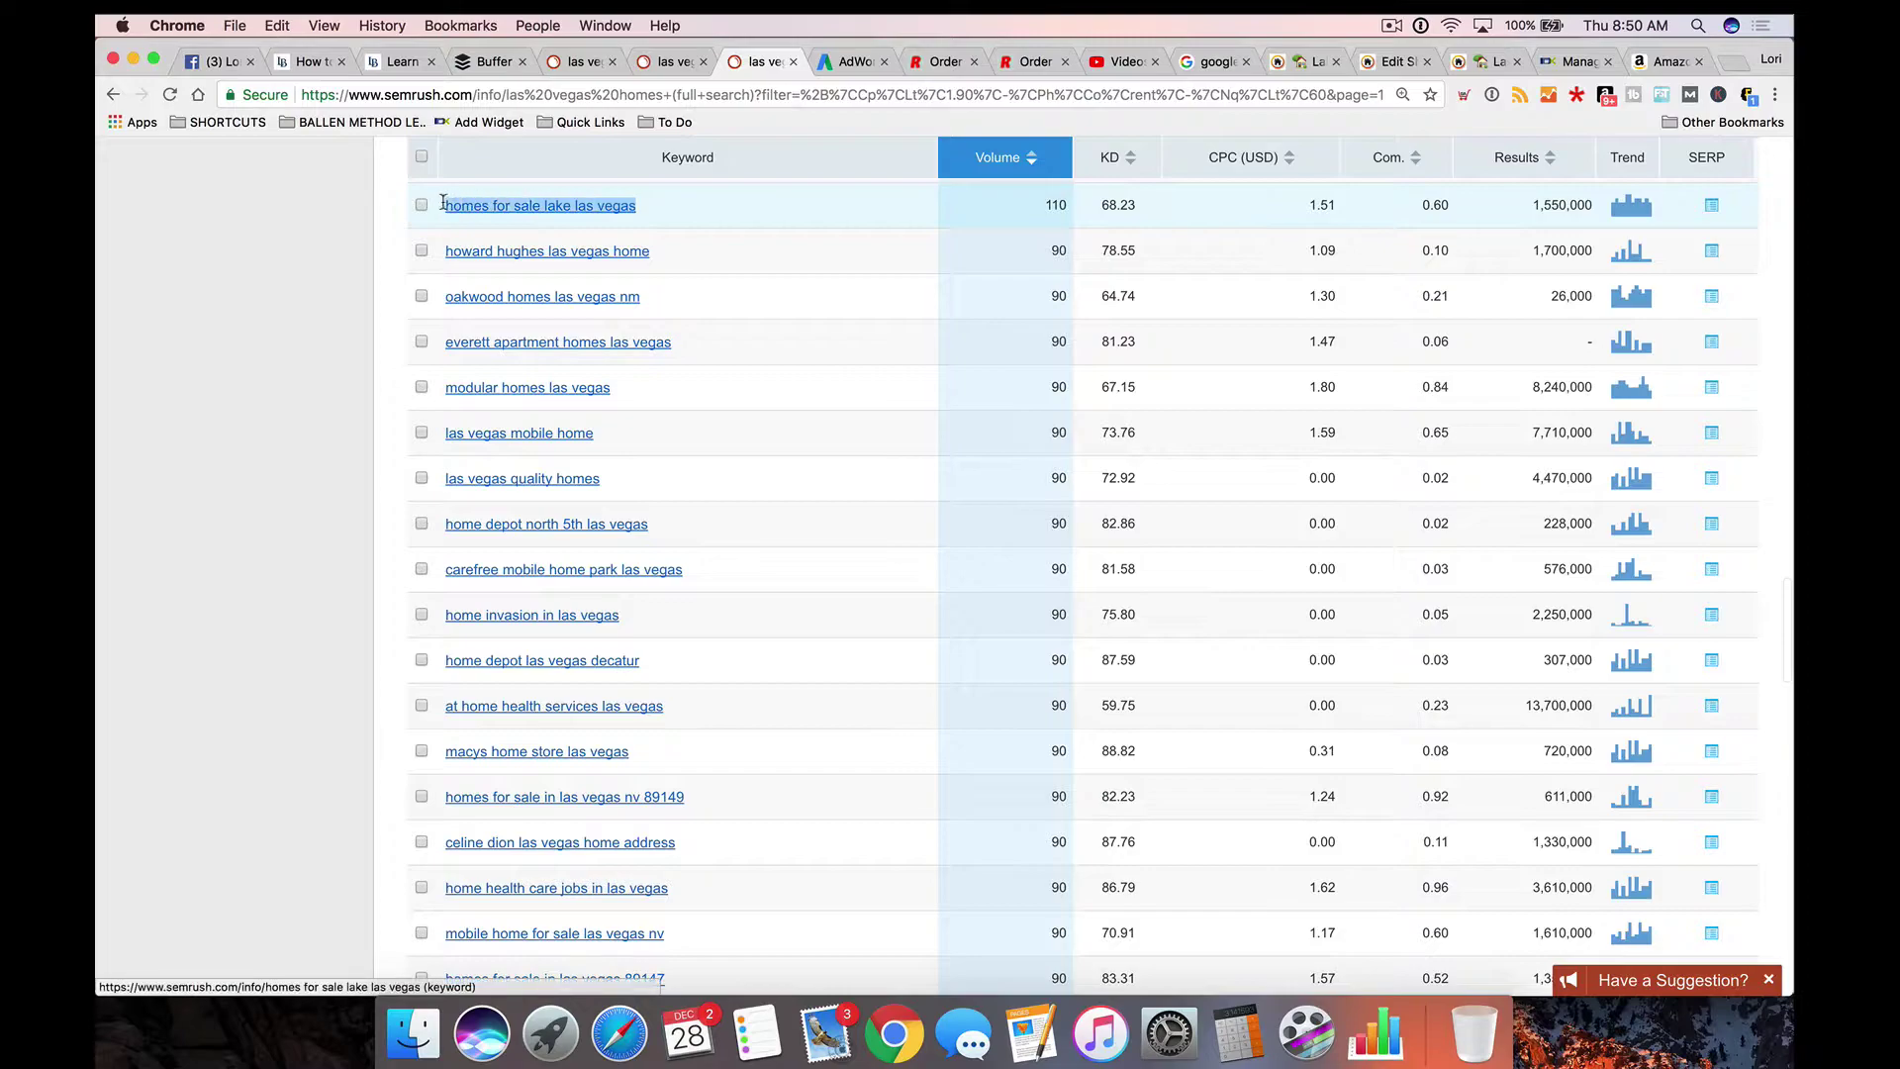
Step: Back in AdWords, add [homes for sale lake las vegas] as an exact match keyword to the Lake Las Vegas ad group and save it
{"action": "left_click", "coordinate": [851, 61]}
{"action": "left_click", "coordinate": [317, 478]}
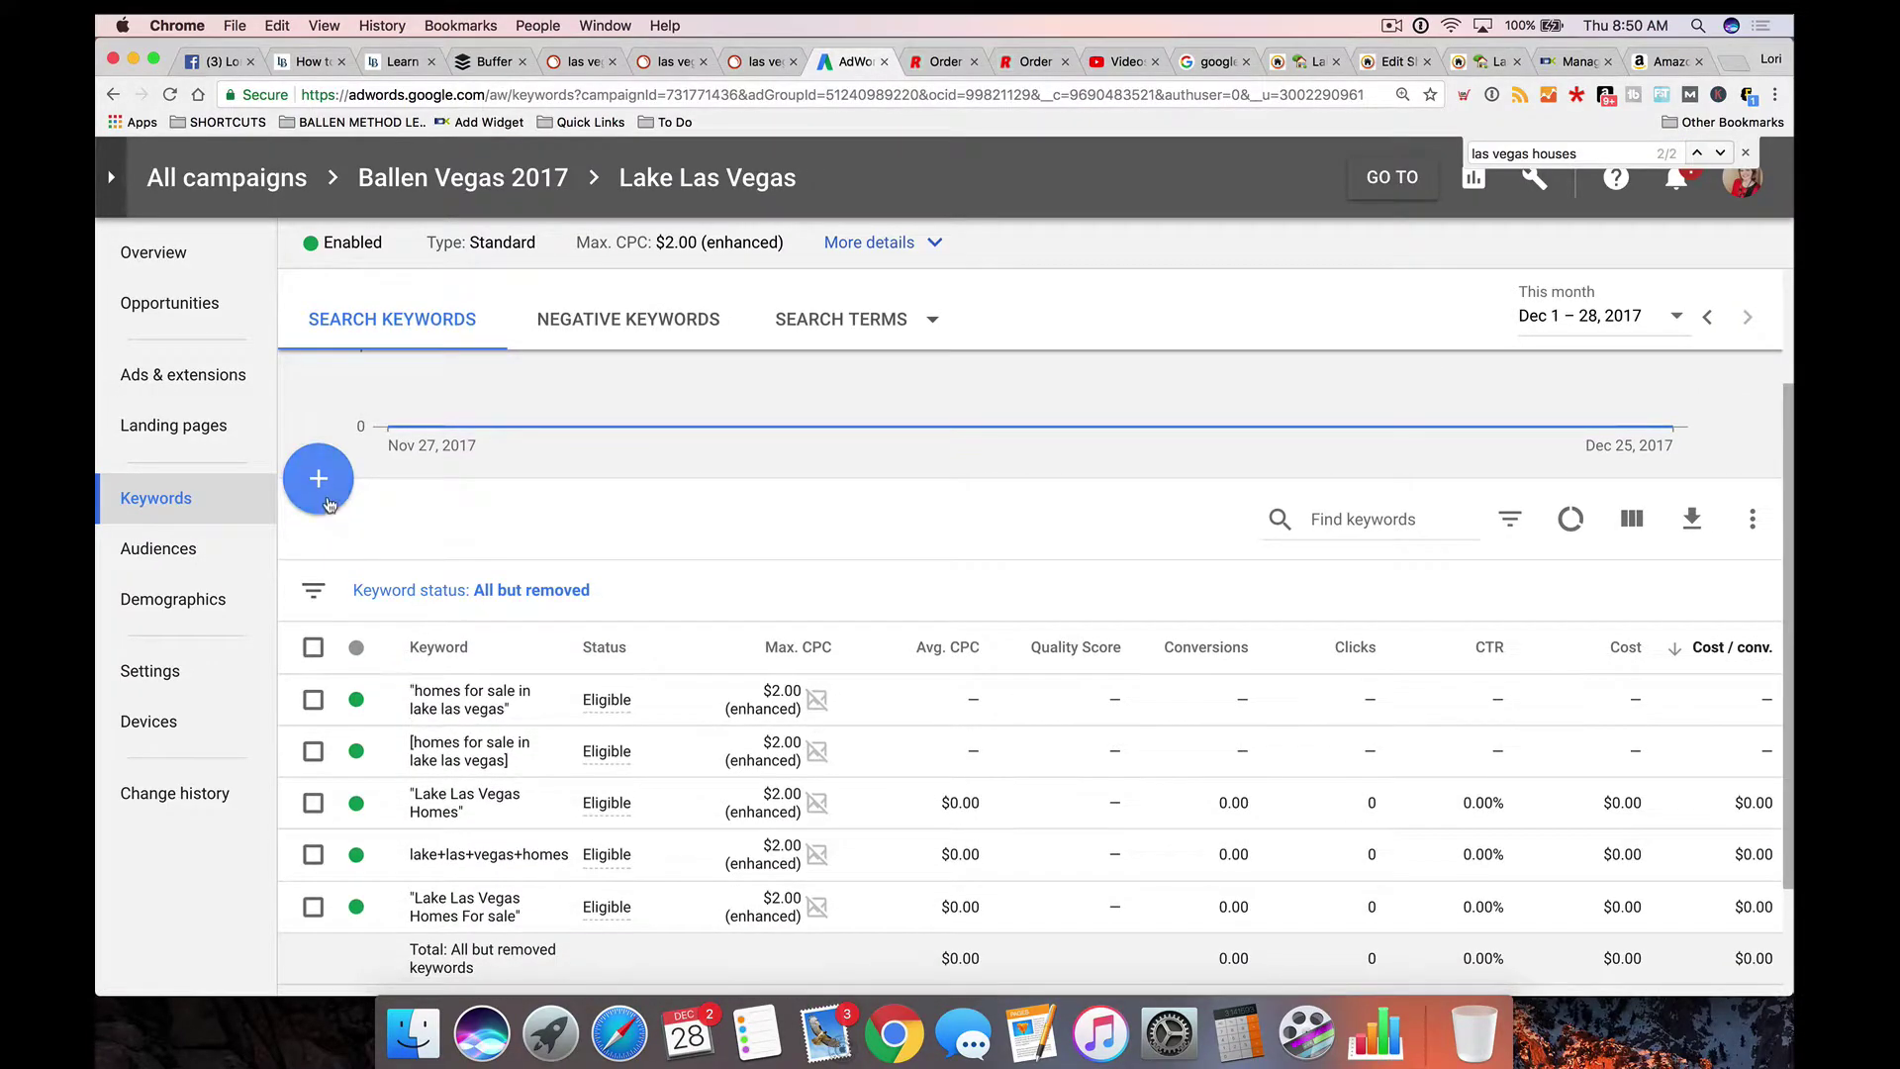
{"action": "type", "text": "["}
{"action": "key", "text": "super+v"}
{"action": "type", "text": "]"}
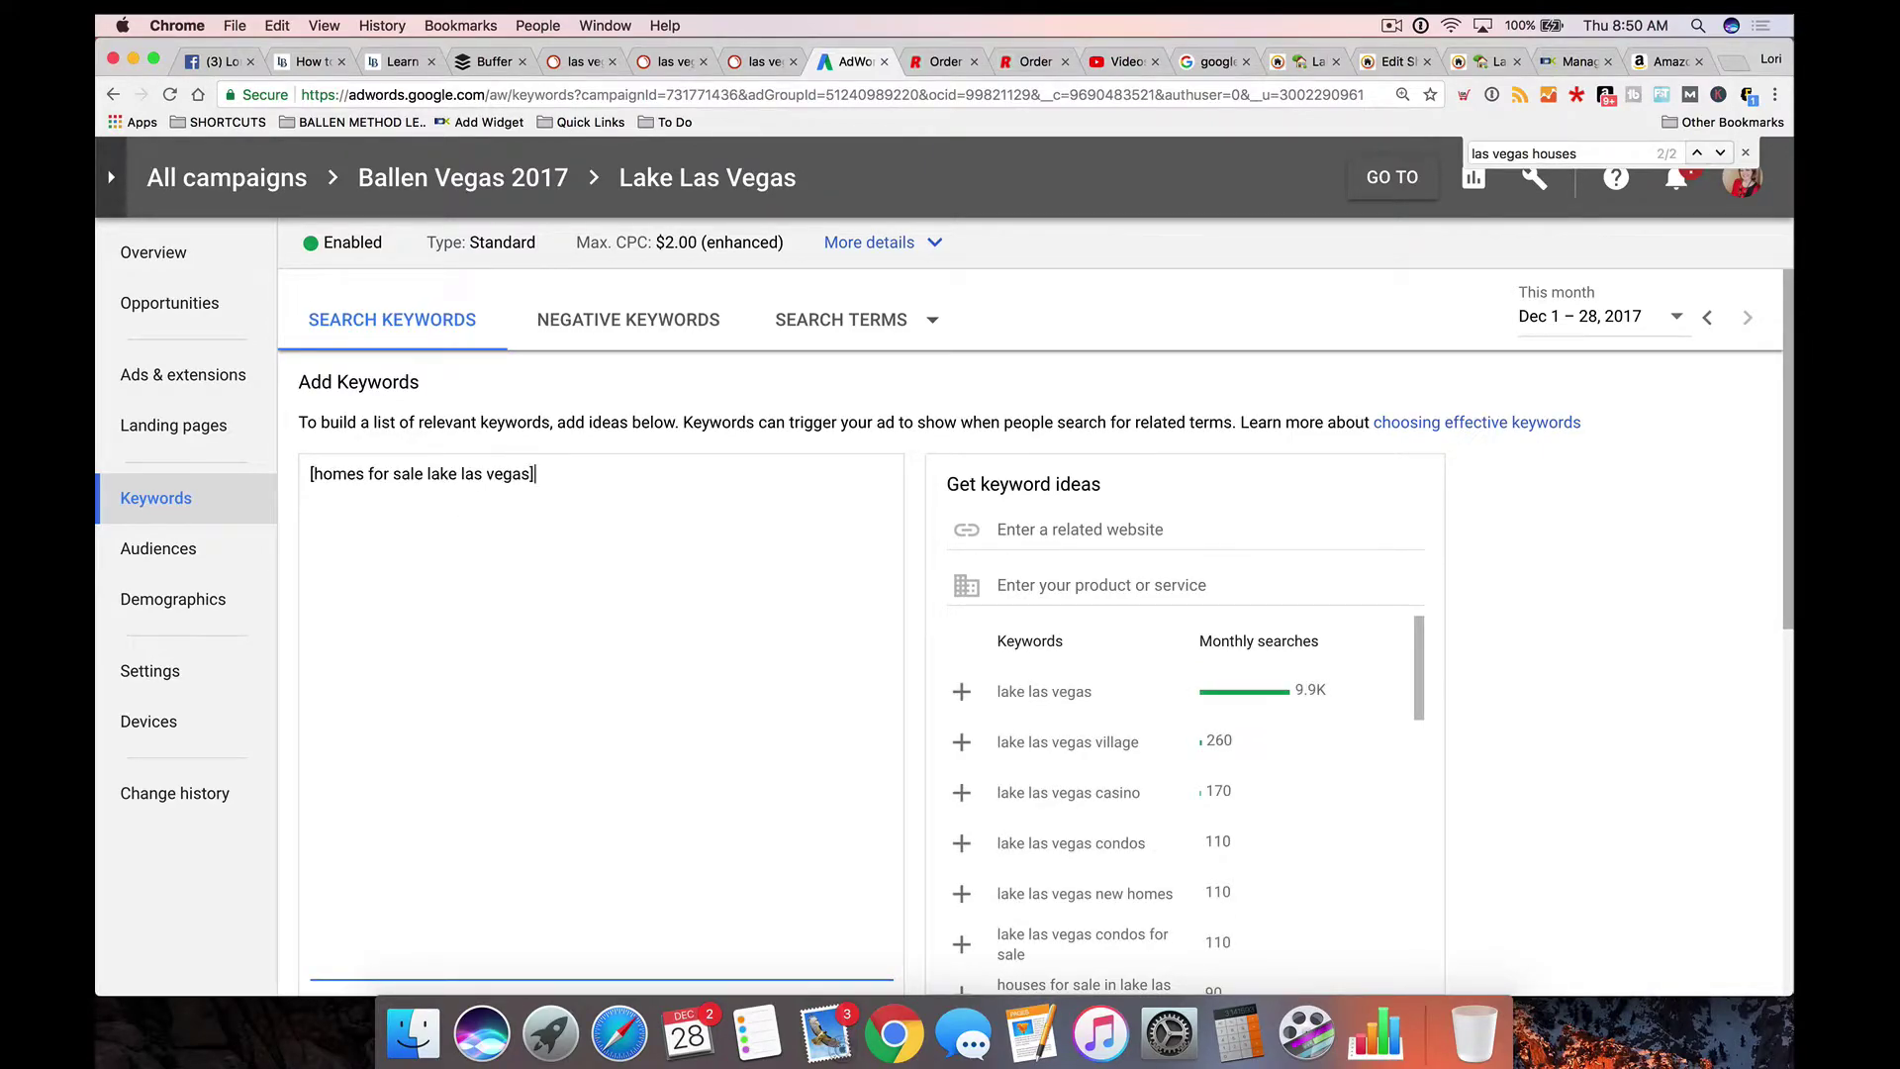
{"action": "scroll", "coordinate": [467, 513], "scroll_direction": "down", "scroll_amount": 5}
{"action": "scroll", "coordinate": [576, 715], "scroll_direction": "up", "scroll_amount": 4}
{"action": "scroll", "coordinate": [576, 716], "scroll_direction": "down", "scroll_amount": 5}
{"action": "left_click", "coordinate": [327, 629]}
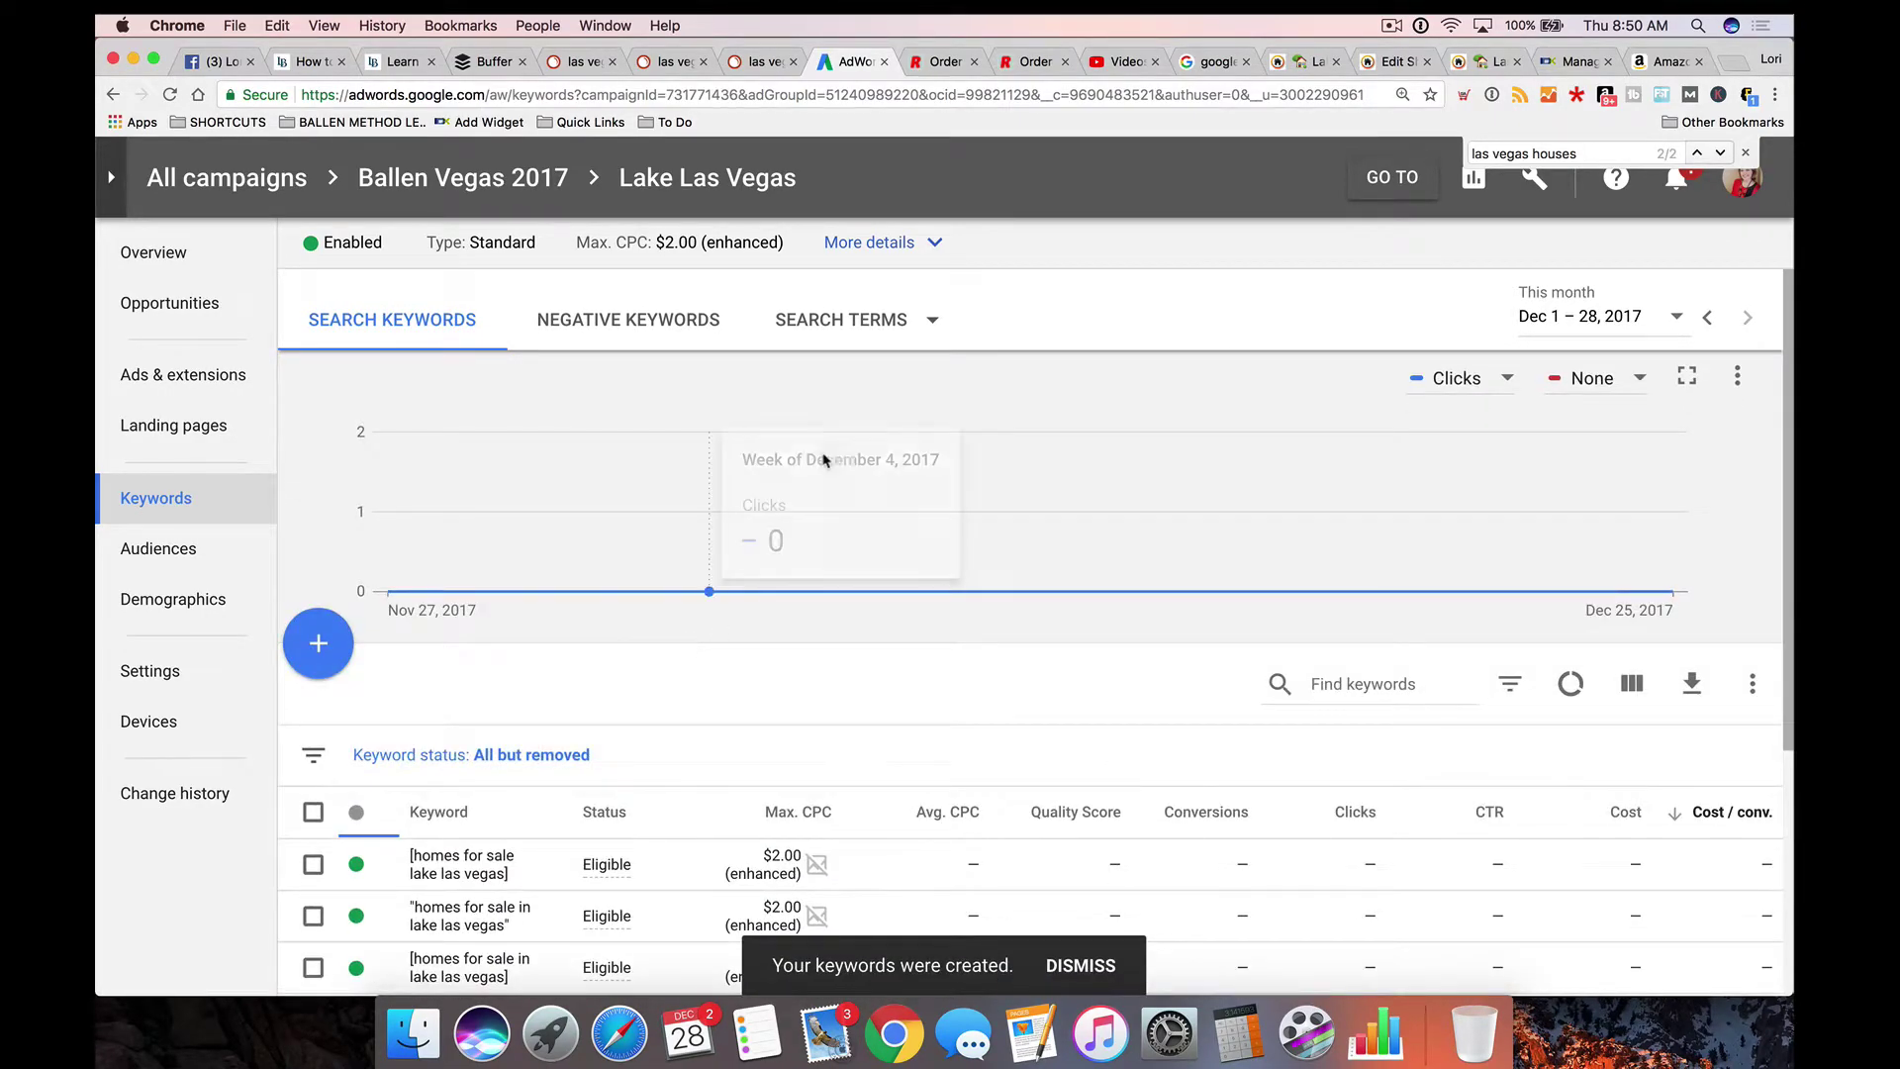
Step: Look further through the SEMrush keyword results and copy the keyword "homes for sale in las vegas nv 89149"
{"action": "left_click", "coordinate": [758, 61]}
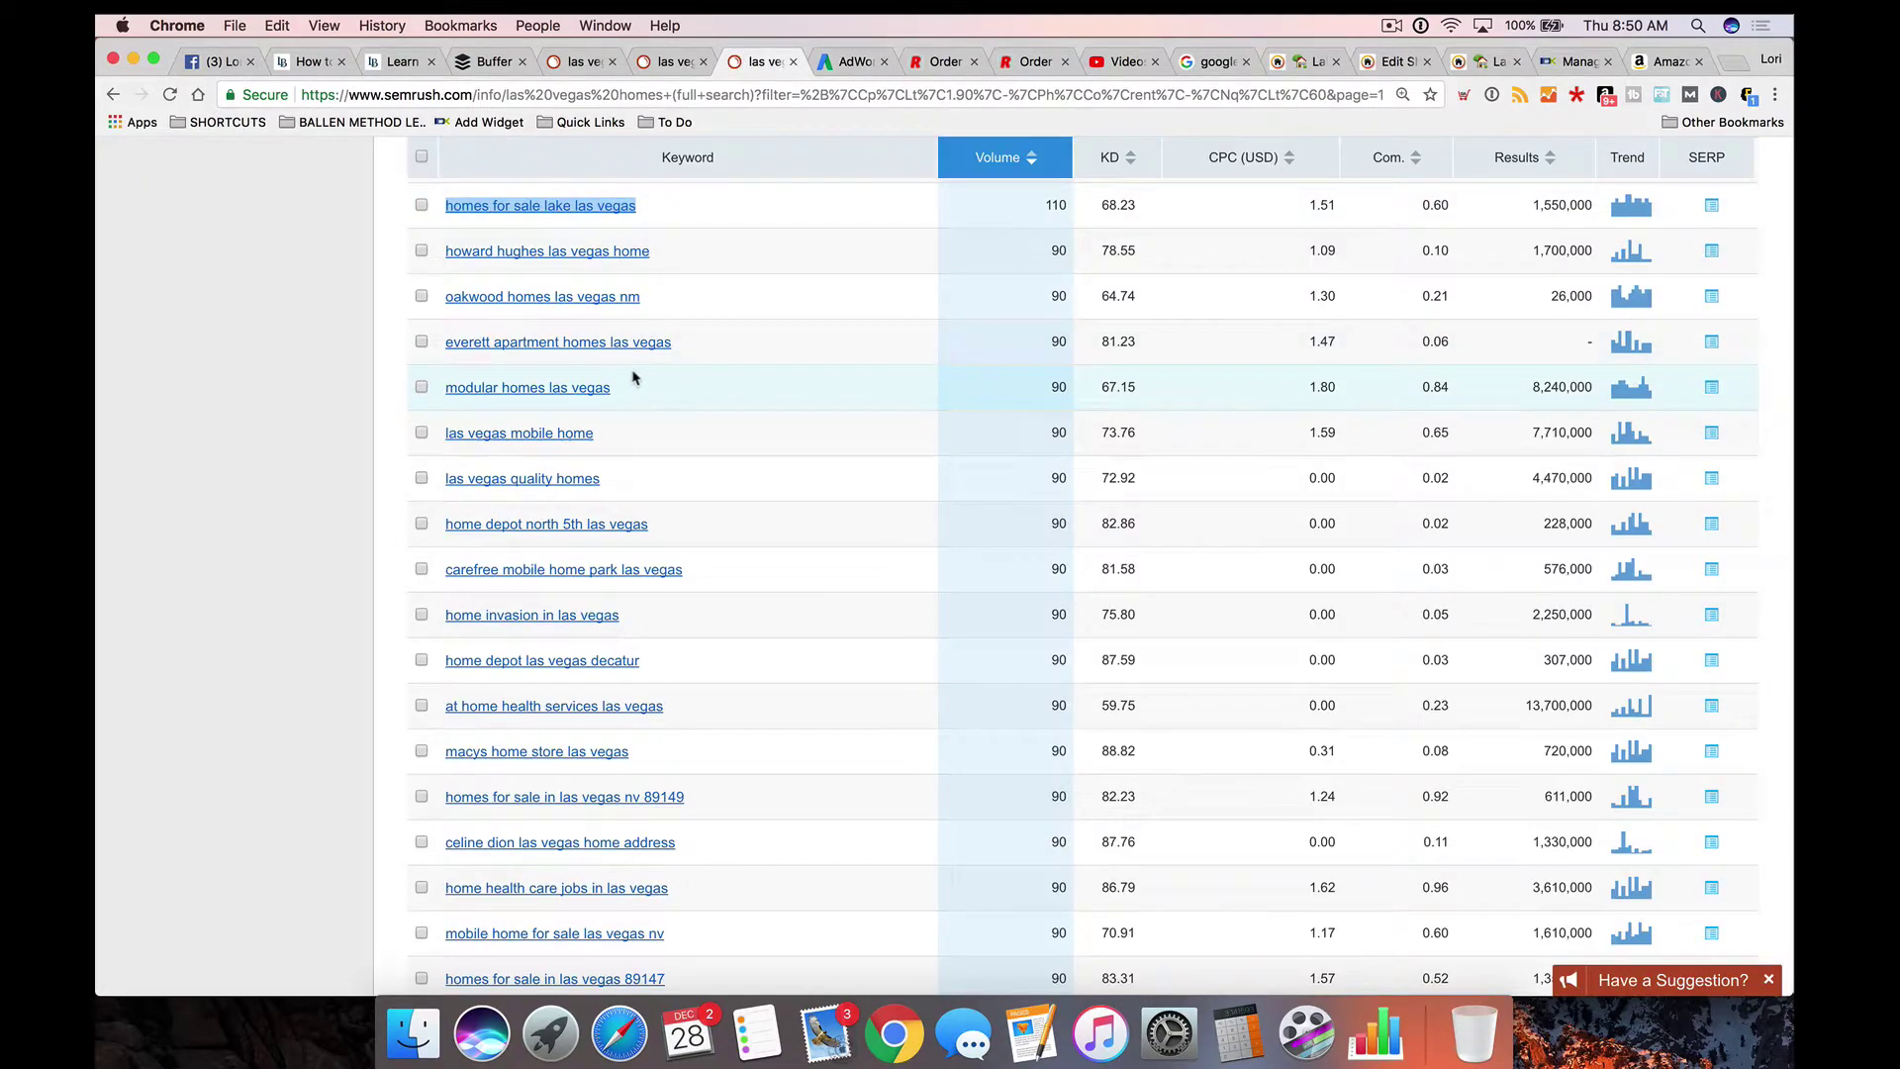
{"action": "scroll", "coordinate": [634, 376], "scroll_direction": "down", "scroll_amount": 1}
{"action": "scroll", "coordinate": [633, 376], "scroll_direction": "down", "scroll_amount": 3}
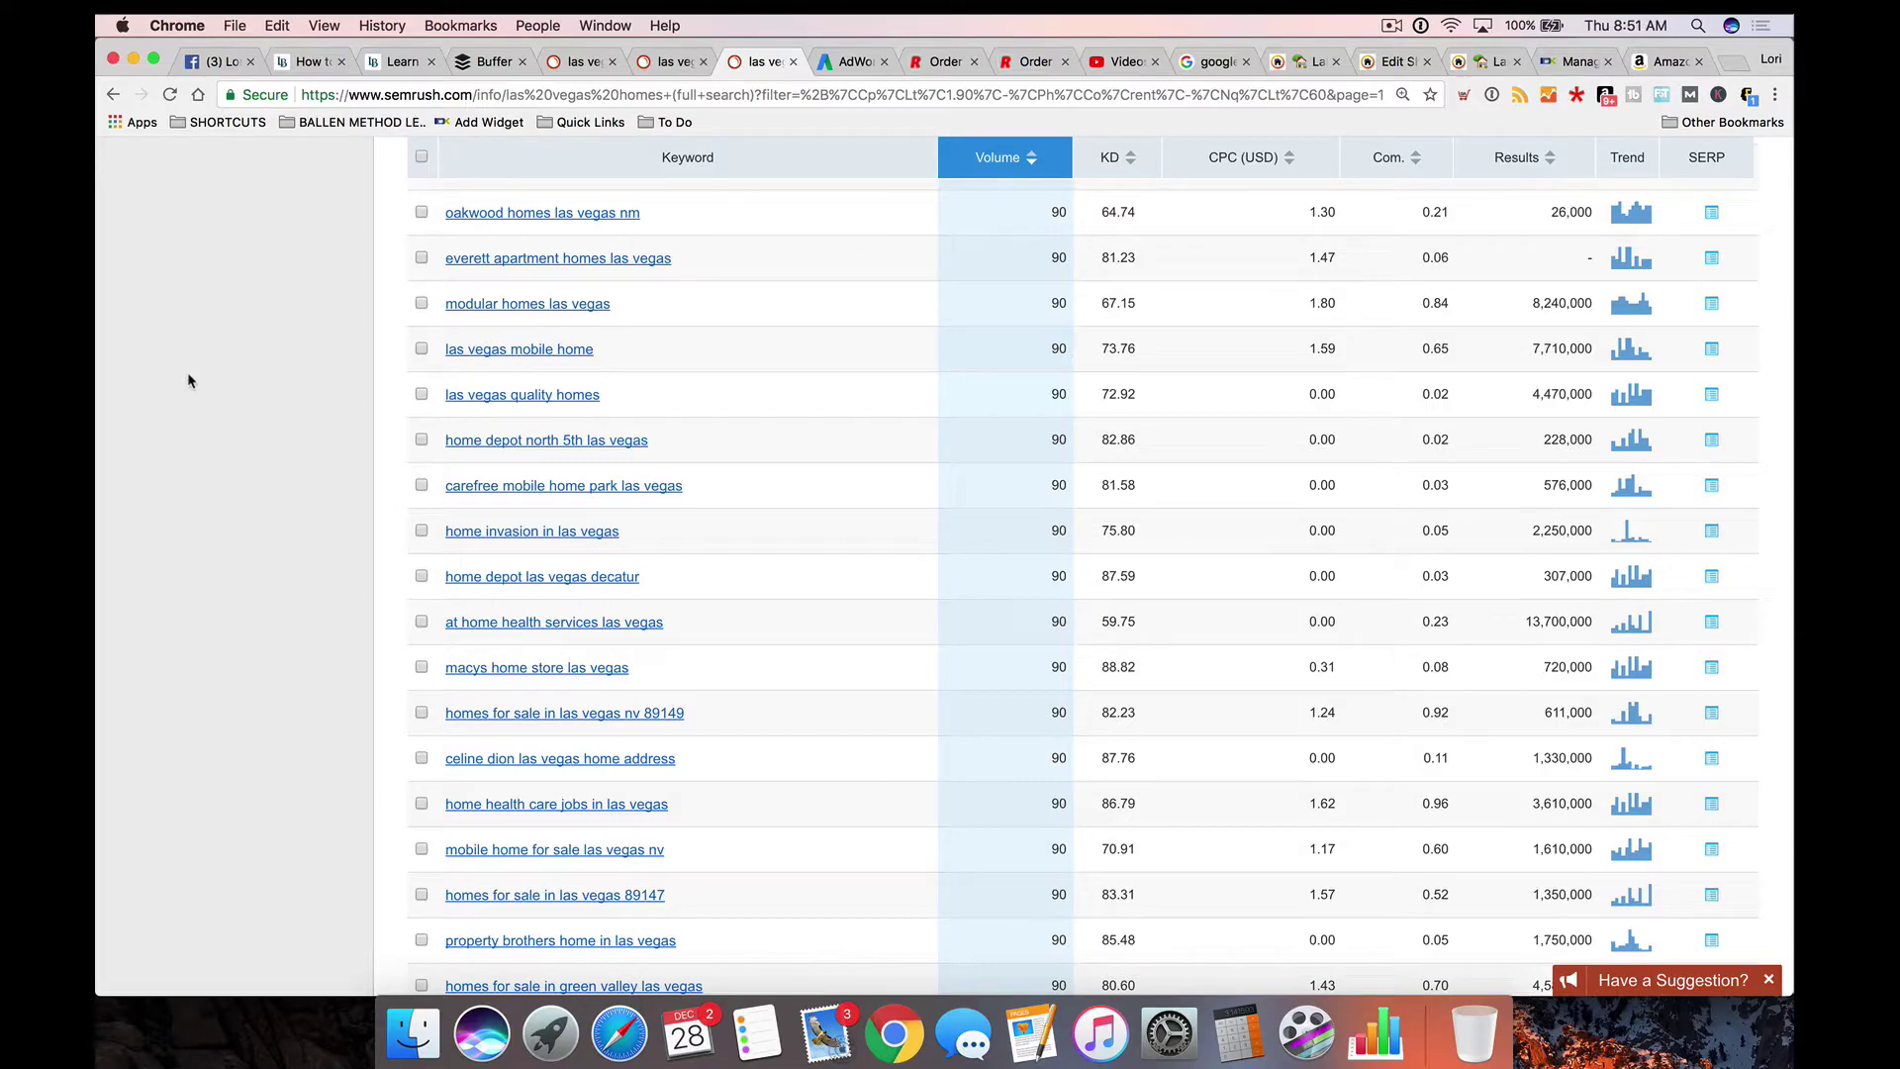
{"action": "scroll", "coordinate": [190, 384], "scroll_direction": "down", "scroll_amount": 2}
{"action": "scroll", "coordinate": [190, 382], "scroll_direction": "down", "scroll_amount": 3}
{"action": "scroll", "coordinate": [195, 382], "scroll_direction": "down", "scroll_amount": 1}
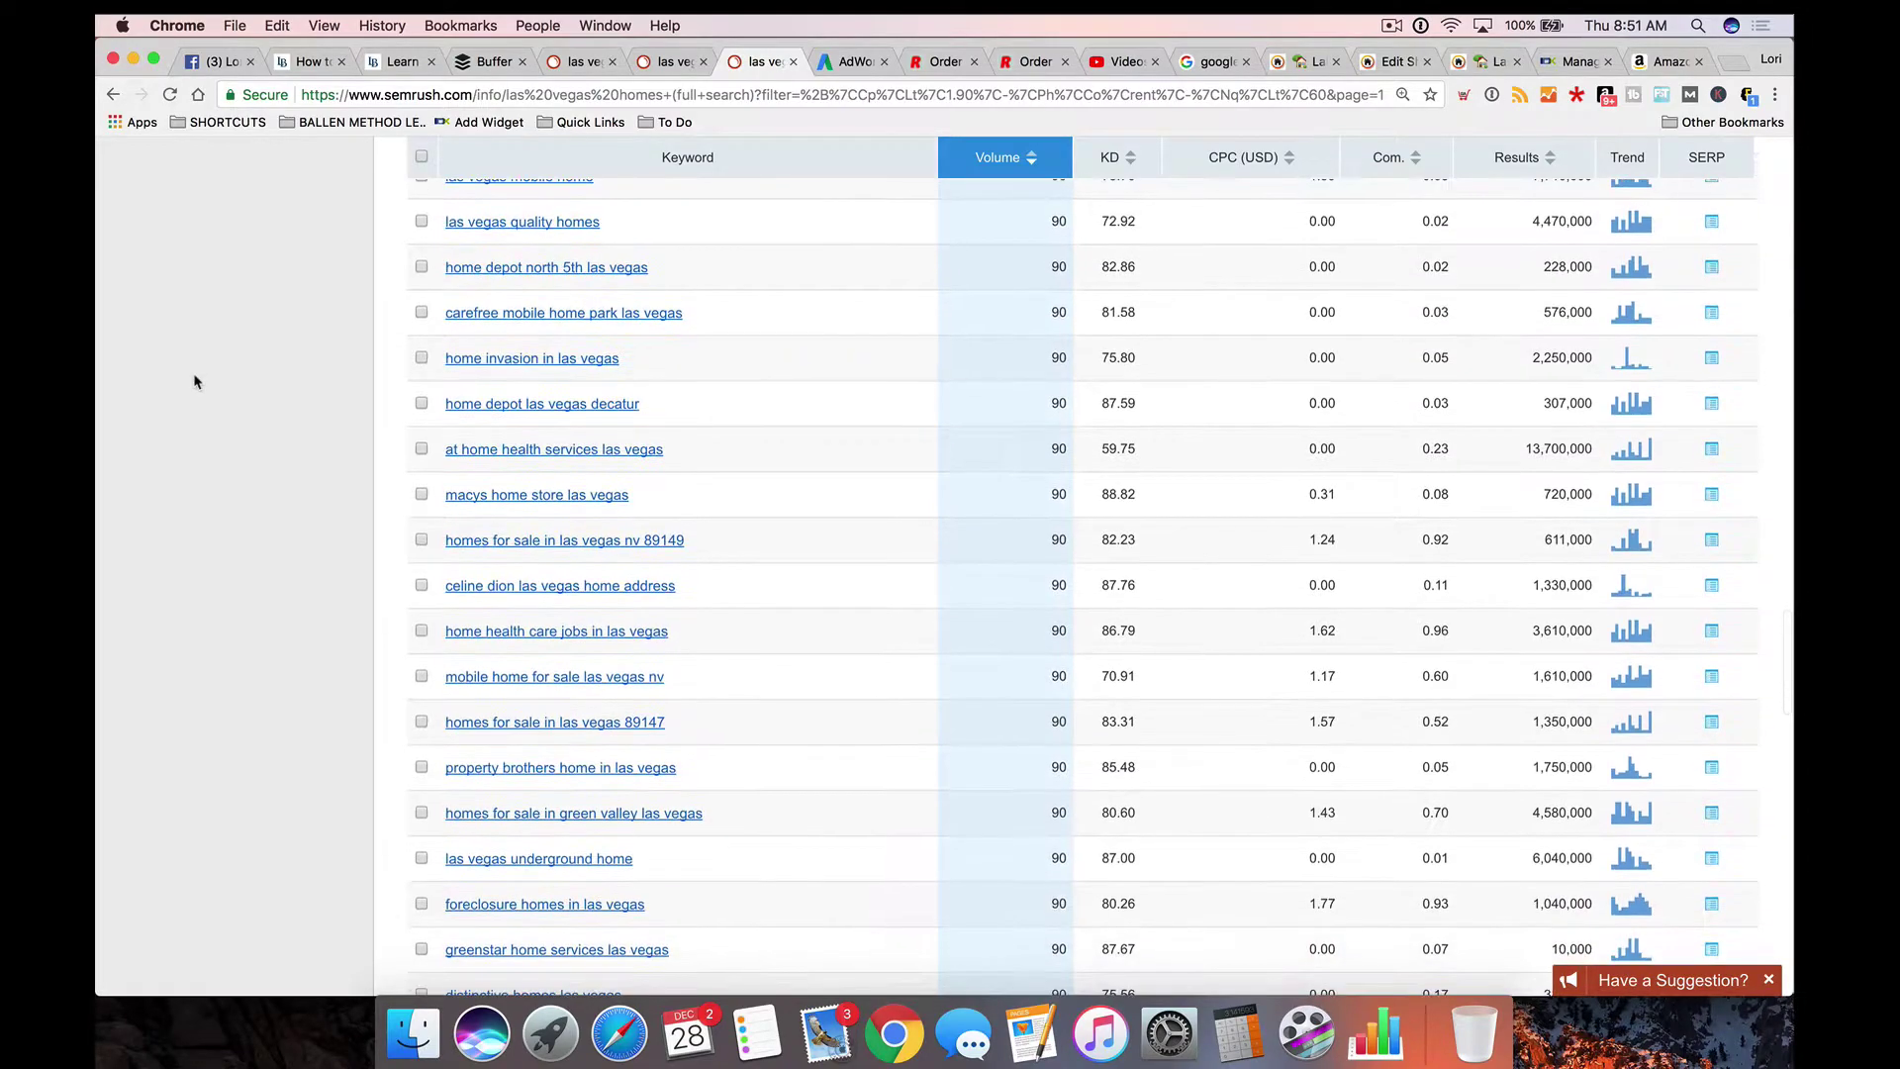
{"action": "scroll", "coordinate": [195, 381], "scroll_direction": "down", "scroll_amount": 2}
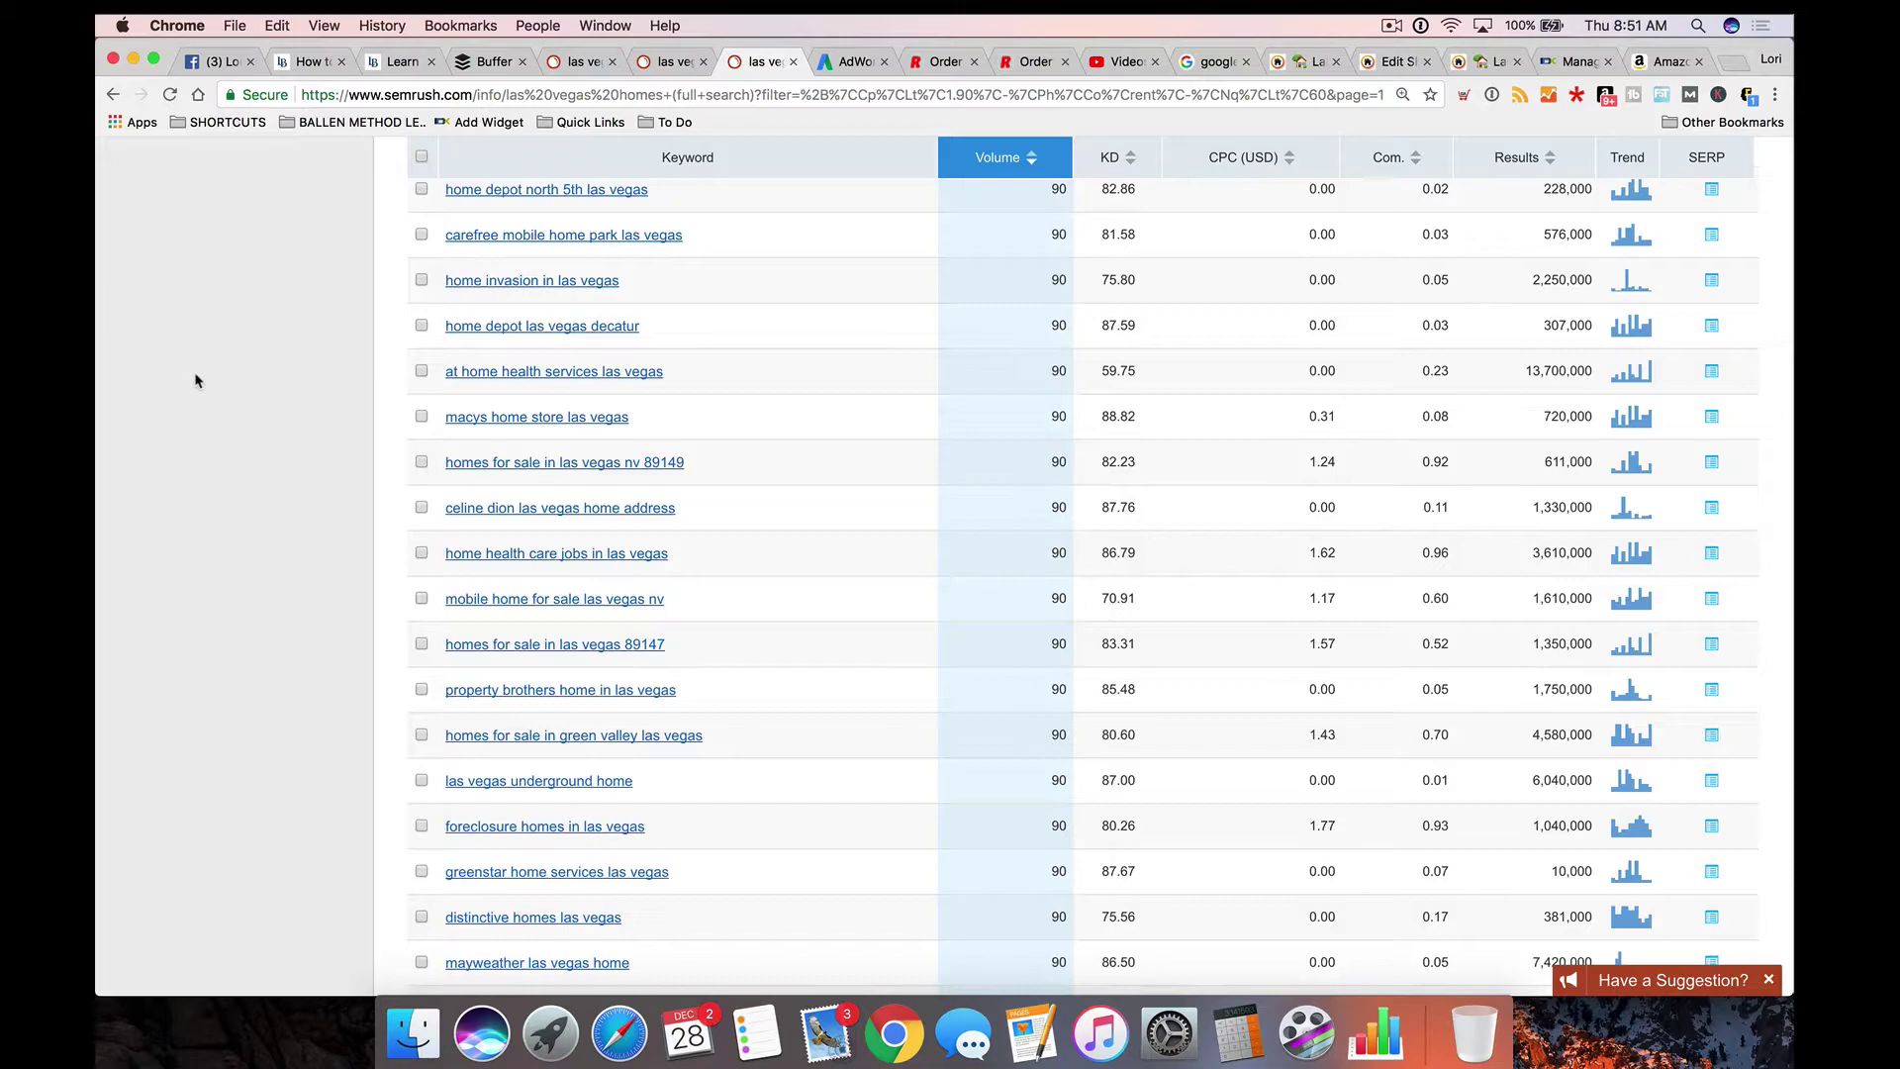
{"action": "scroll", "coordinate": [195, 381], "scroll_direction": "down", "scroll_amount": 3}
{"action": "scroll", "coordinate": [192, 382], "scroll_direction": "down", "scroll_amount": 4}
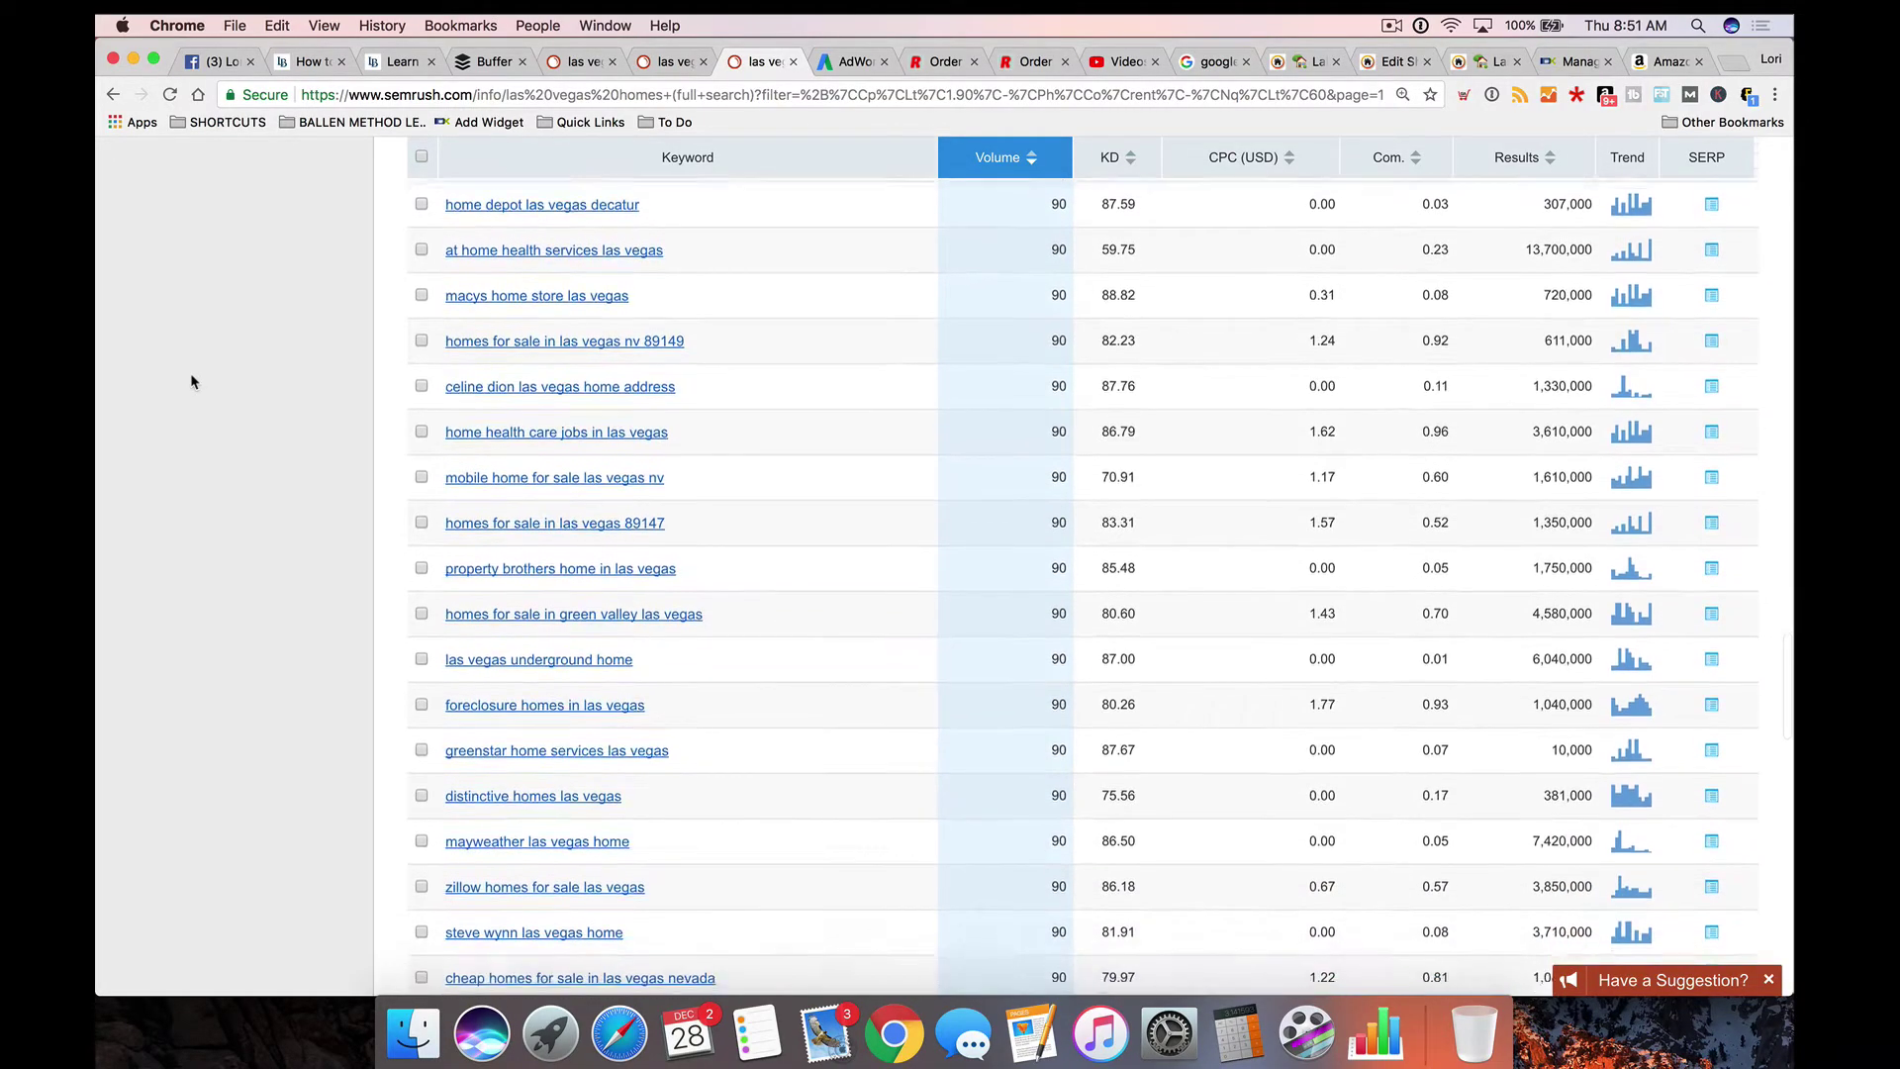
{"action": "scroll", "coordinate": [192, 382], "scroll_direction": "down", "scroll_amount": 1}
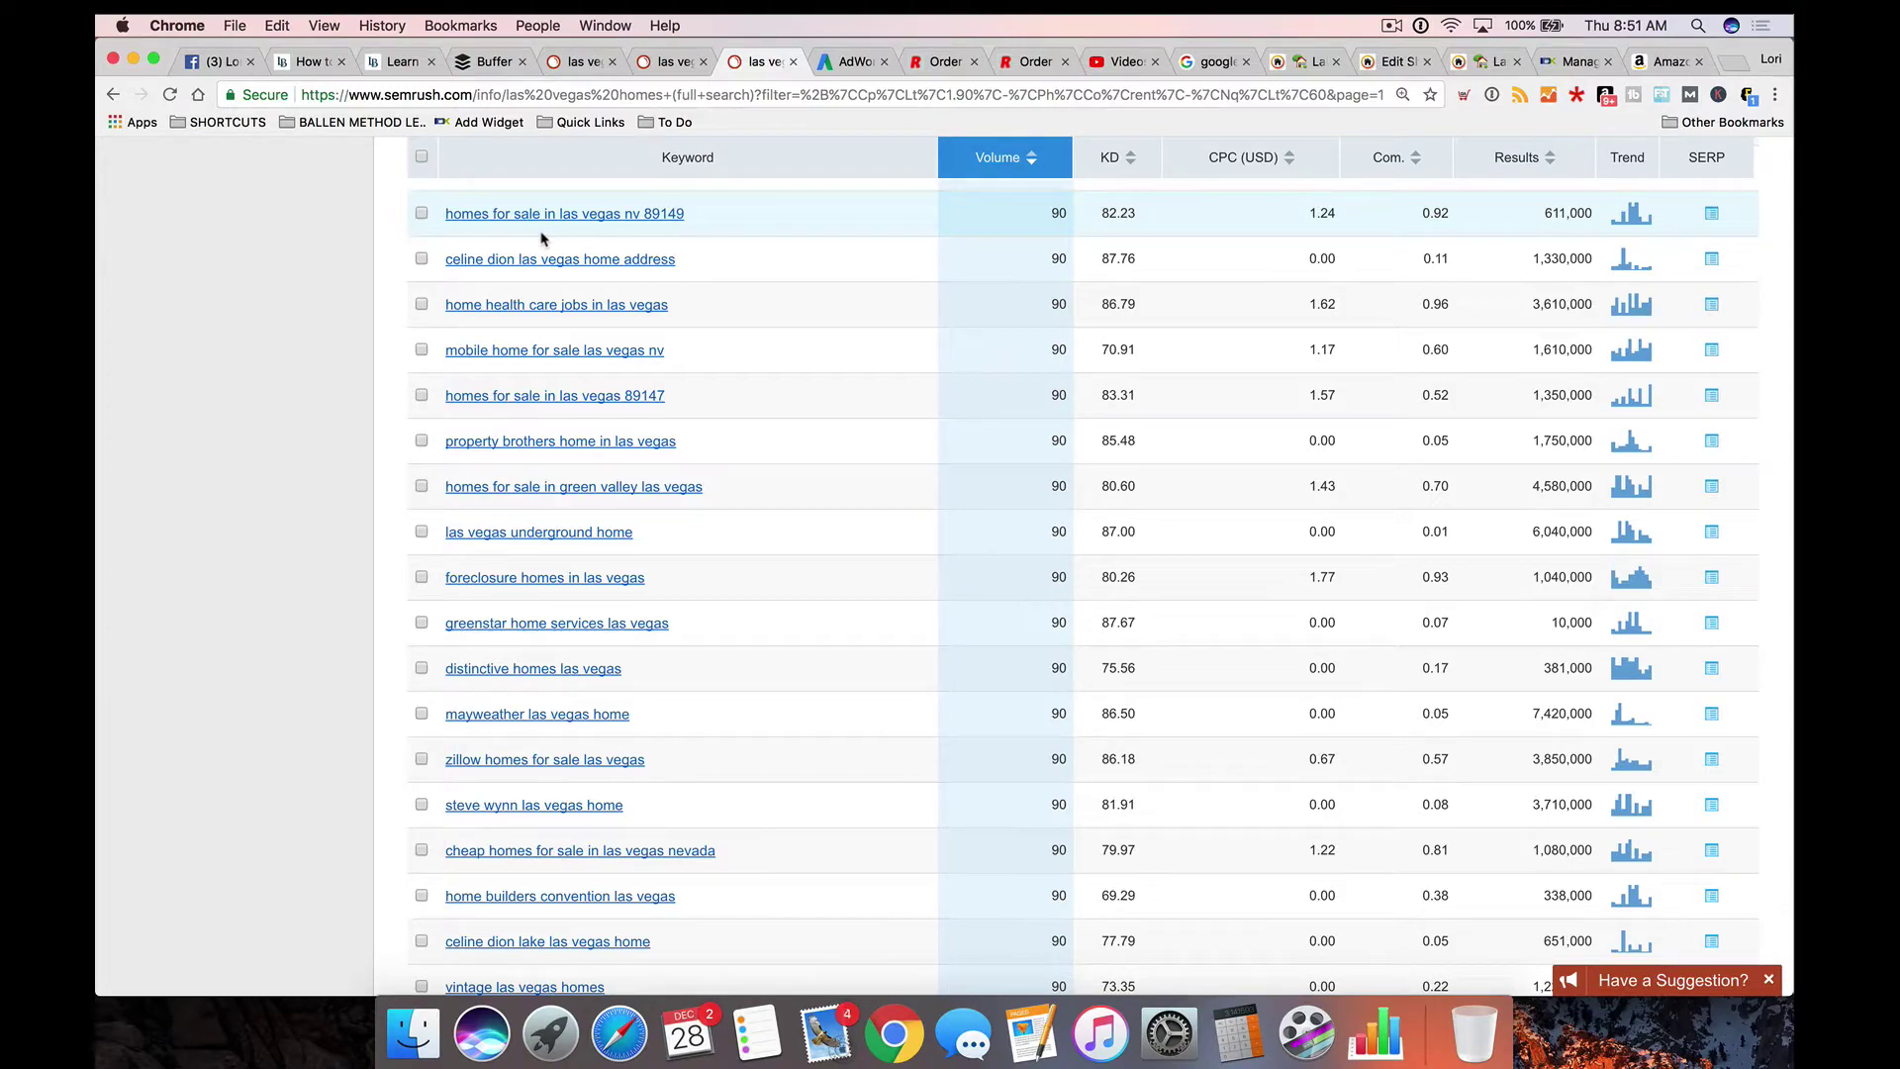
{"action": "left_click_drag", "start_coordinate": [685, 214], "coordinate": [441, 216]}
{"action": "key", "text": "super+c"}
Step: Return to the Ballen Vegas 2017 campaign in AdWords and search its keywords for "homes for sale in las vegas nv 89149"
{"action": "left_click", "coordinate": [826, 62]}
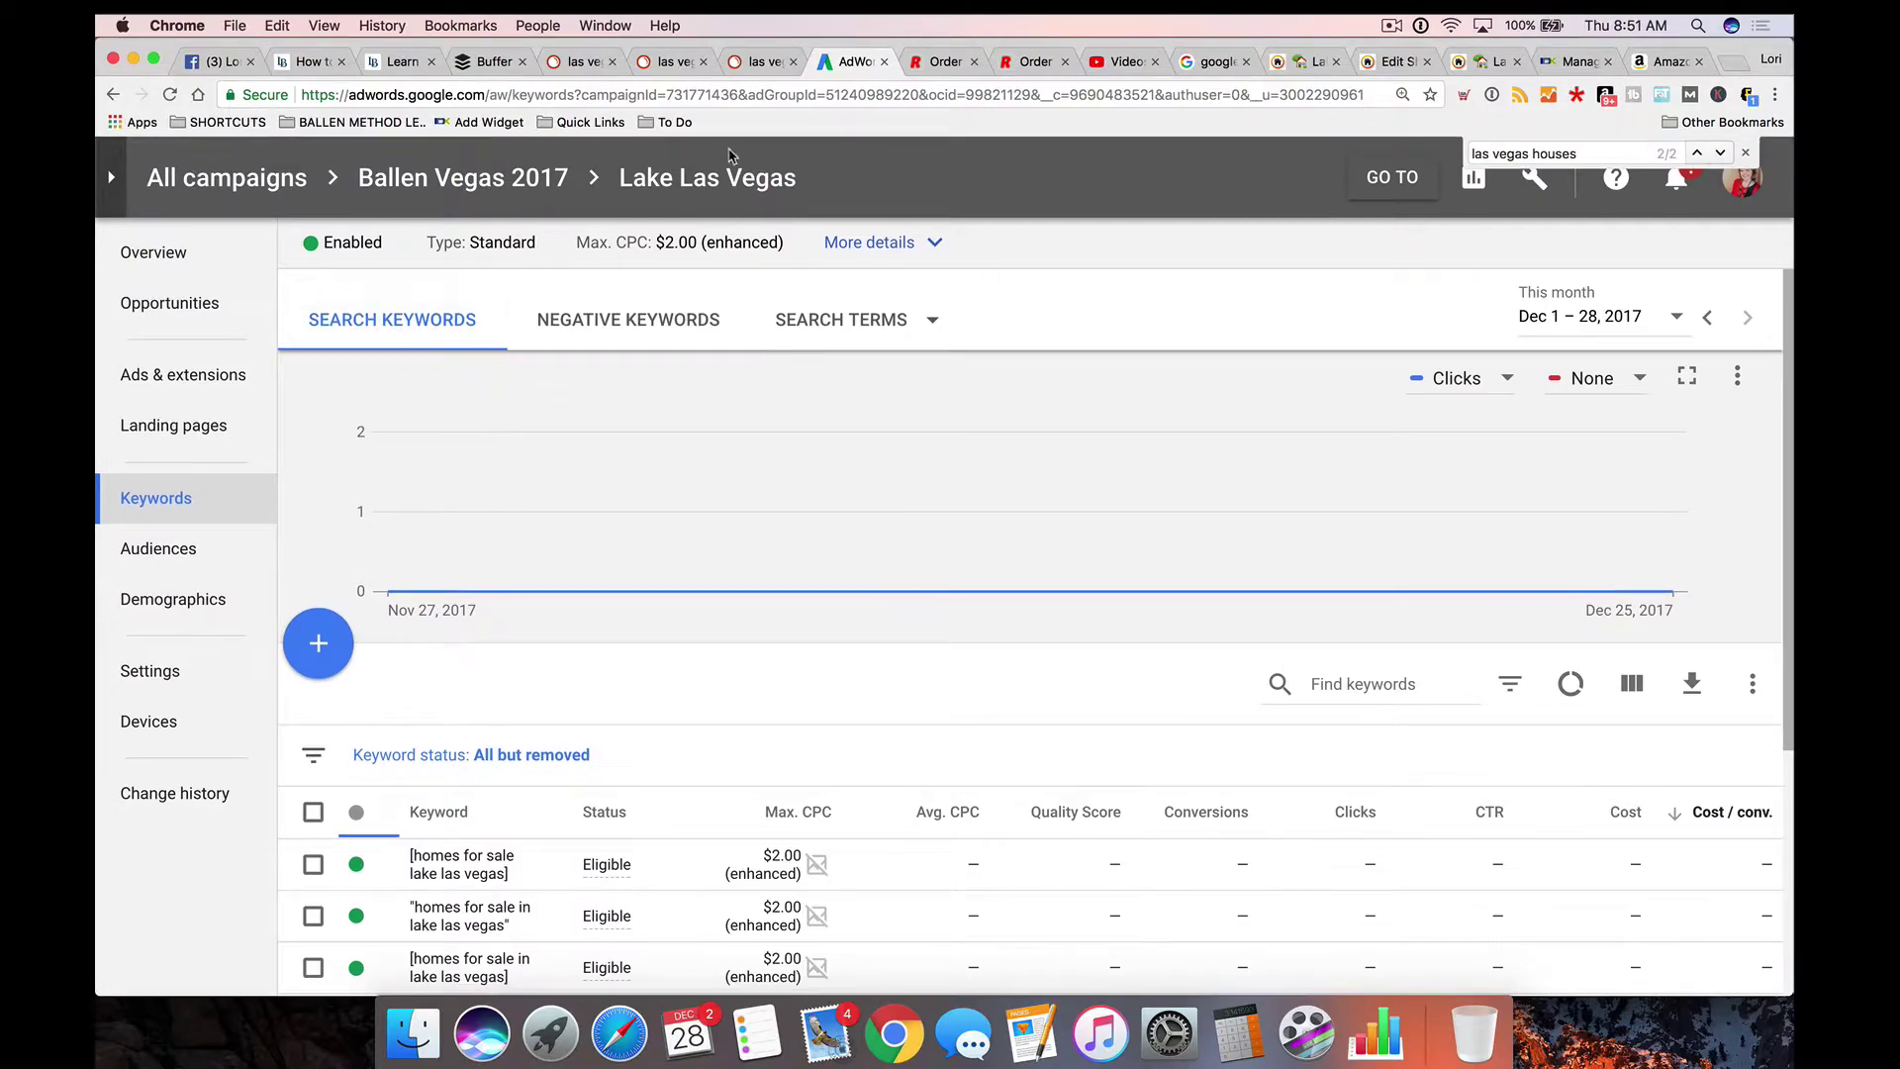
{"action": "left_click", "coordinate": [455, 178]}
{"action": "scroll", "coordinate": [1188, 594], "scroll_direction": "down", "scroll_amount": 3}
{"action": "left_click", "coordinate": [1371, 520]}
{"action": "key", "text": "super+v"}
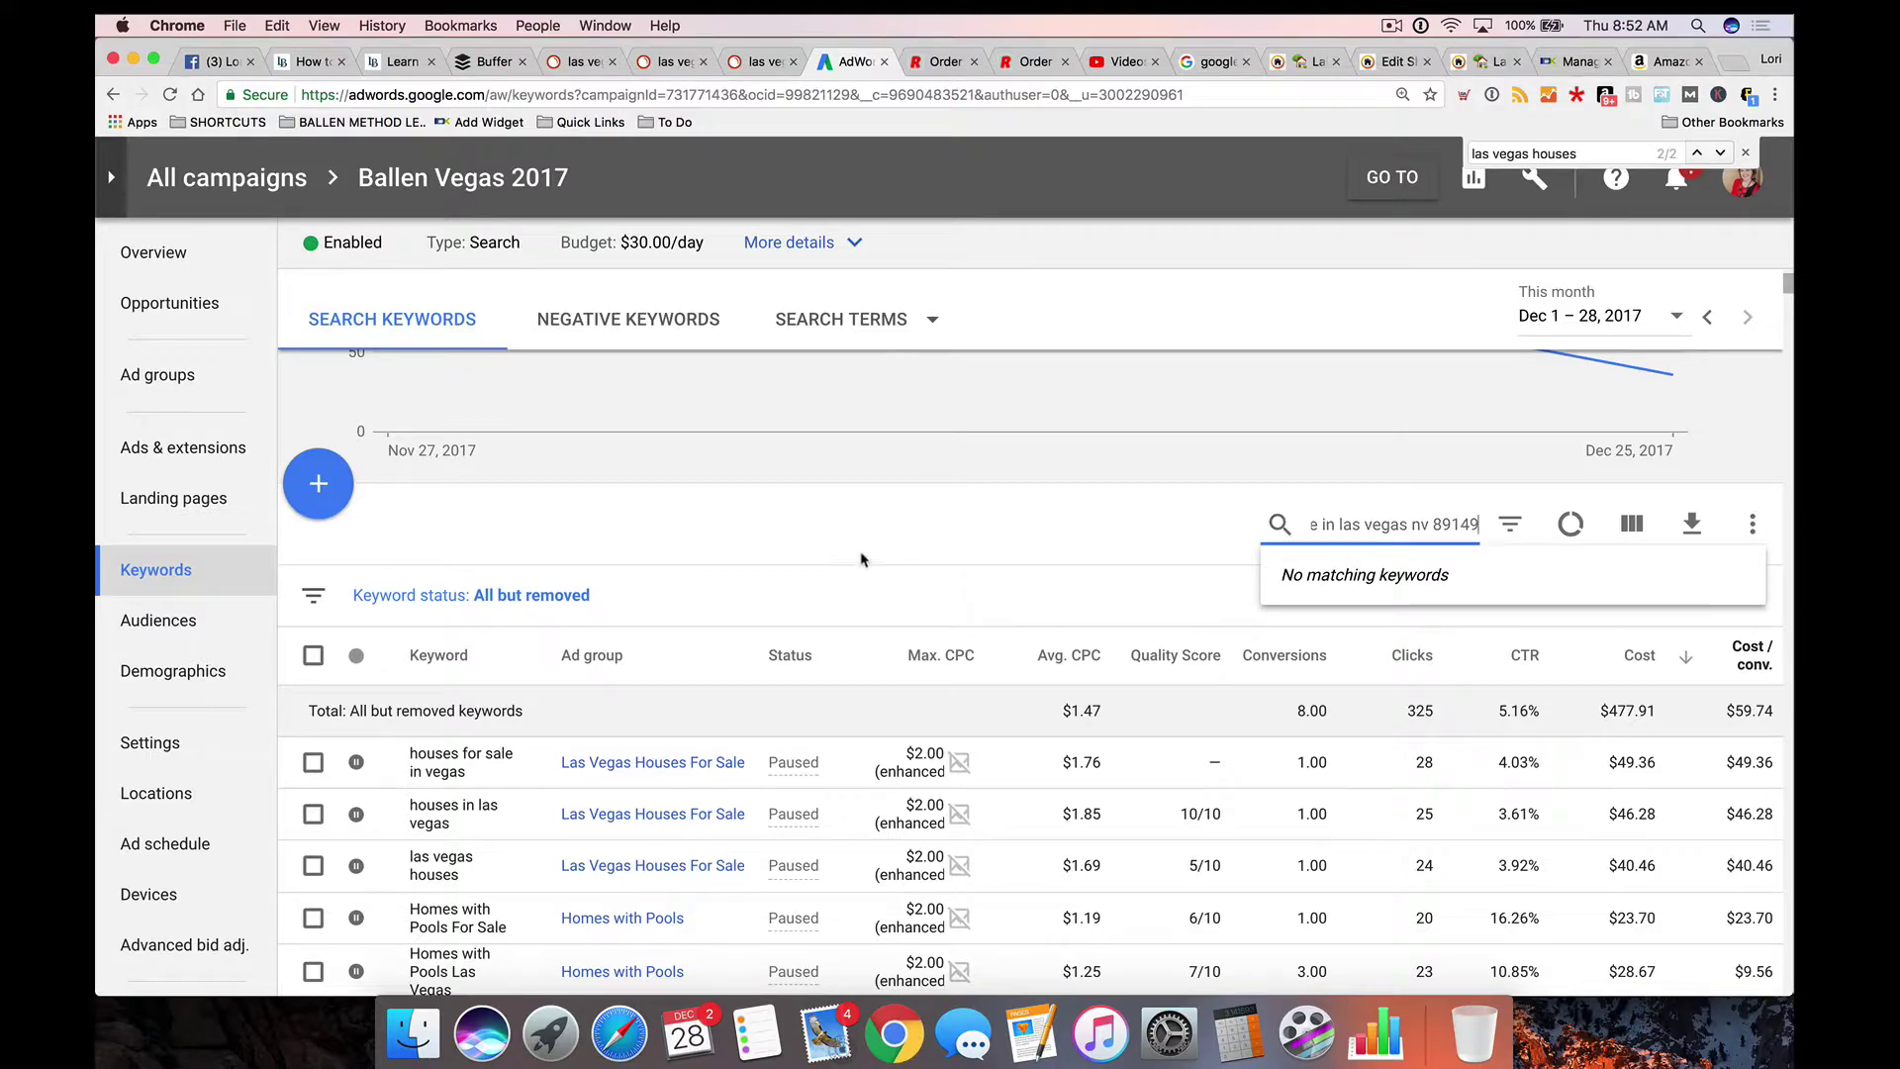
{"action": "scroll", "coordinate": [874, 556], "scroll_direction": "down", "scroll_amount": 1}
Step: Search the campaign's ad groups for "89149" and look through the ad group list for a matching one
{"action": "left_click", "coordinate": [157, 374]}
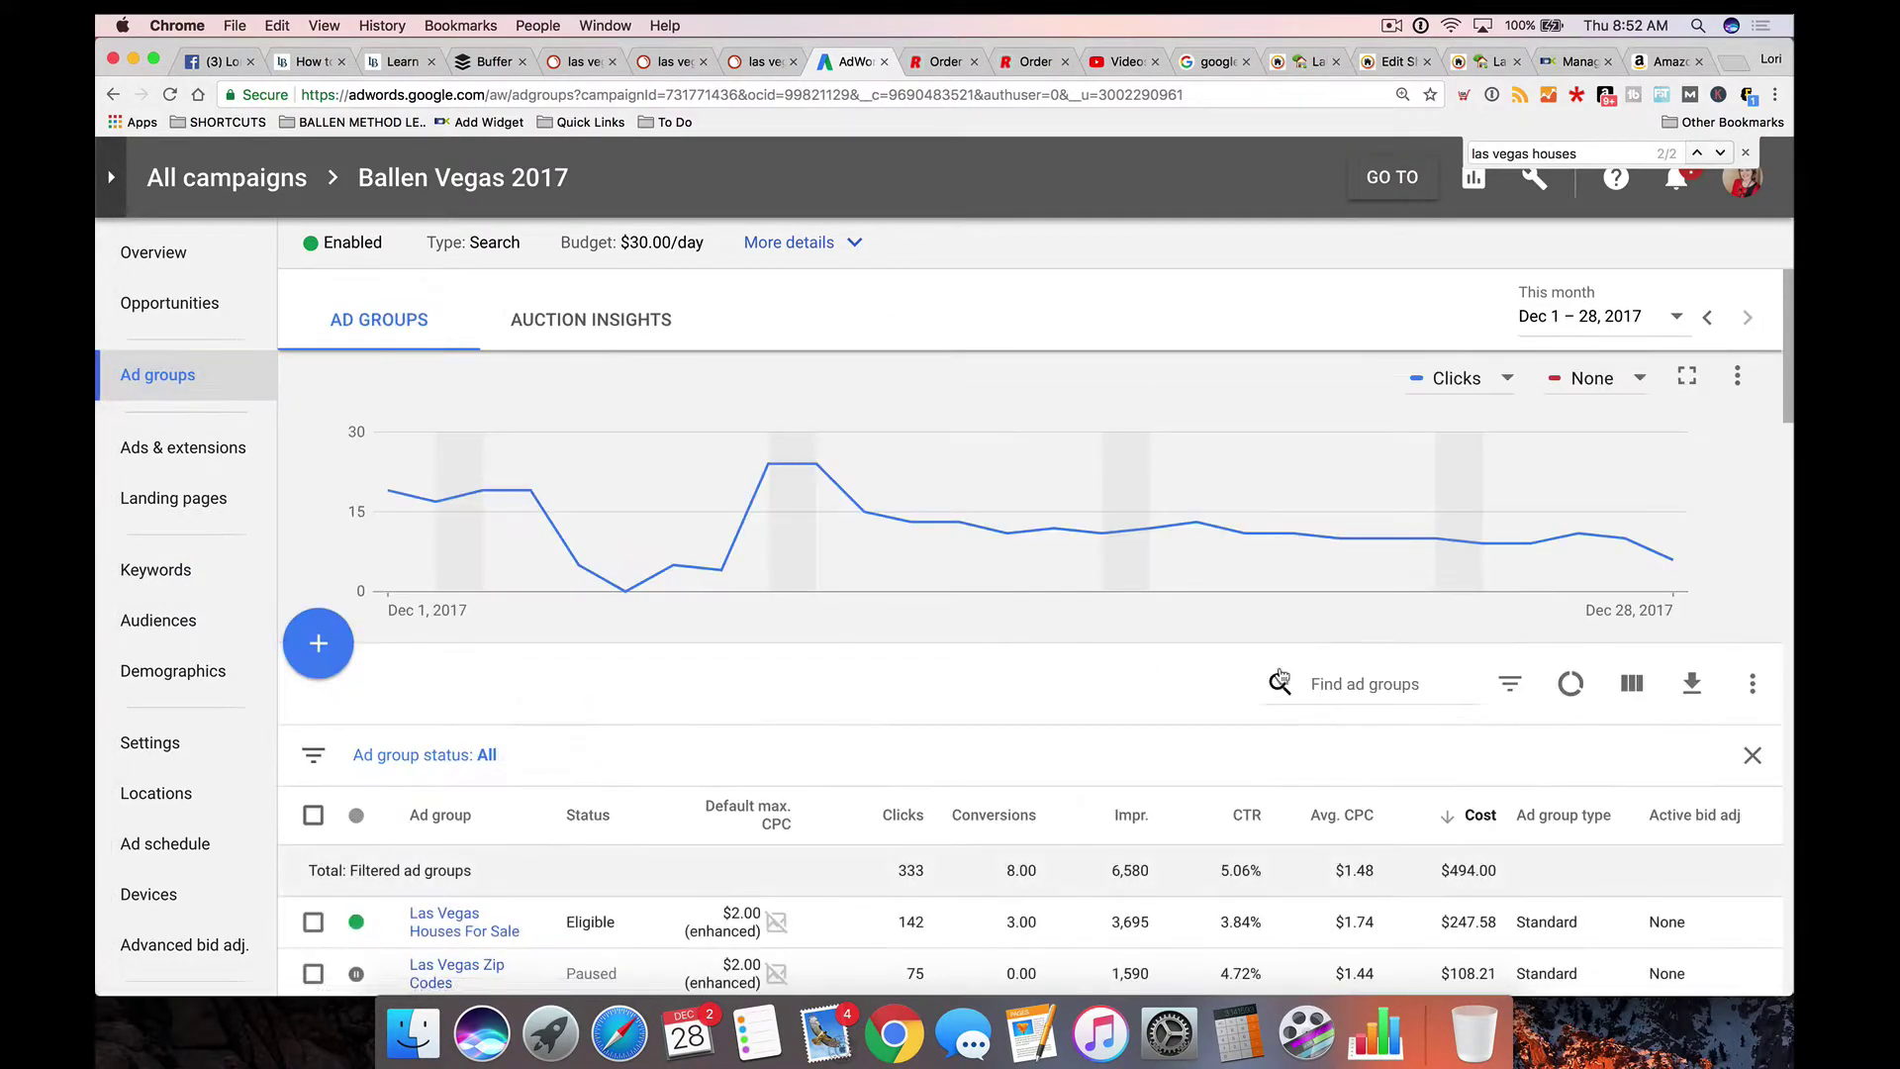
{"action": "left_click", "coordinate": [1425, 481]}
{"action": "type", "text": "89149"}
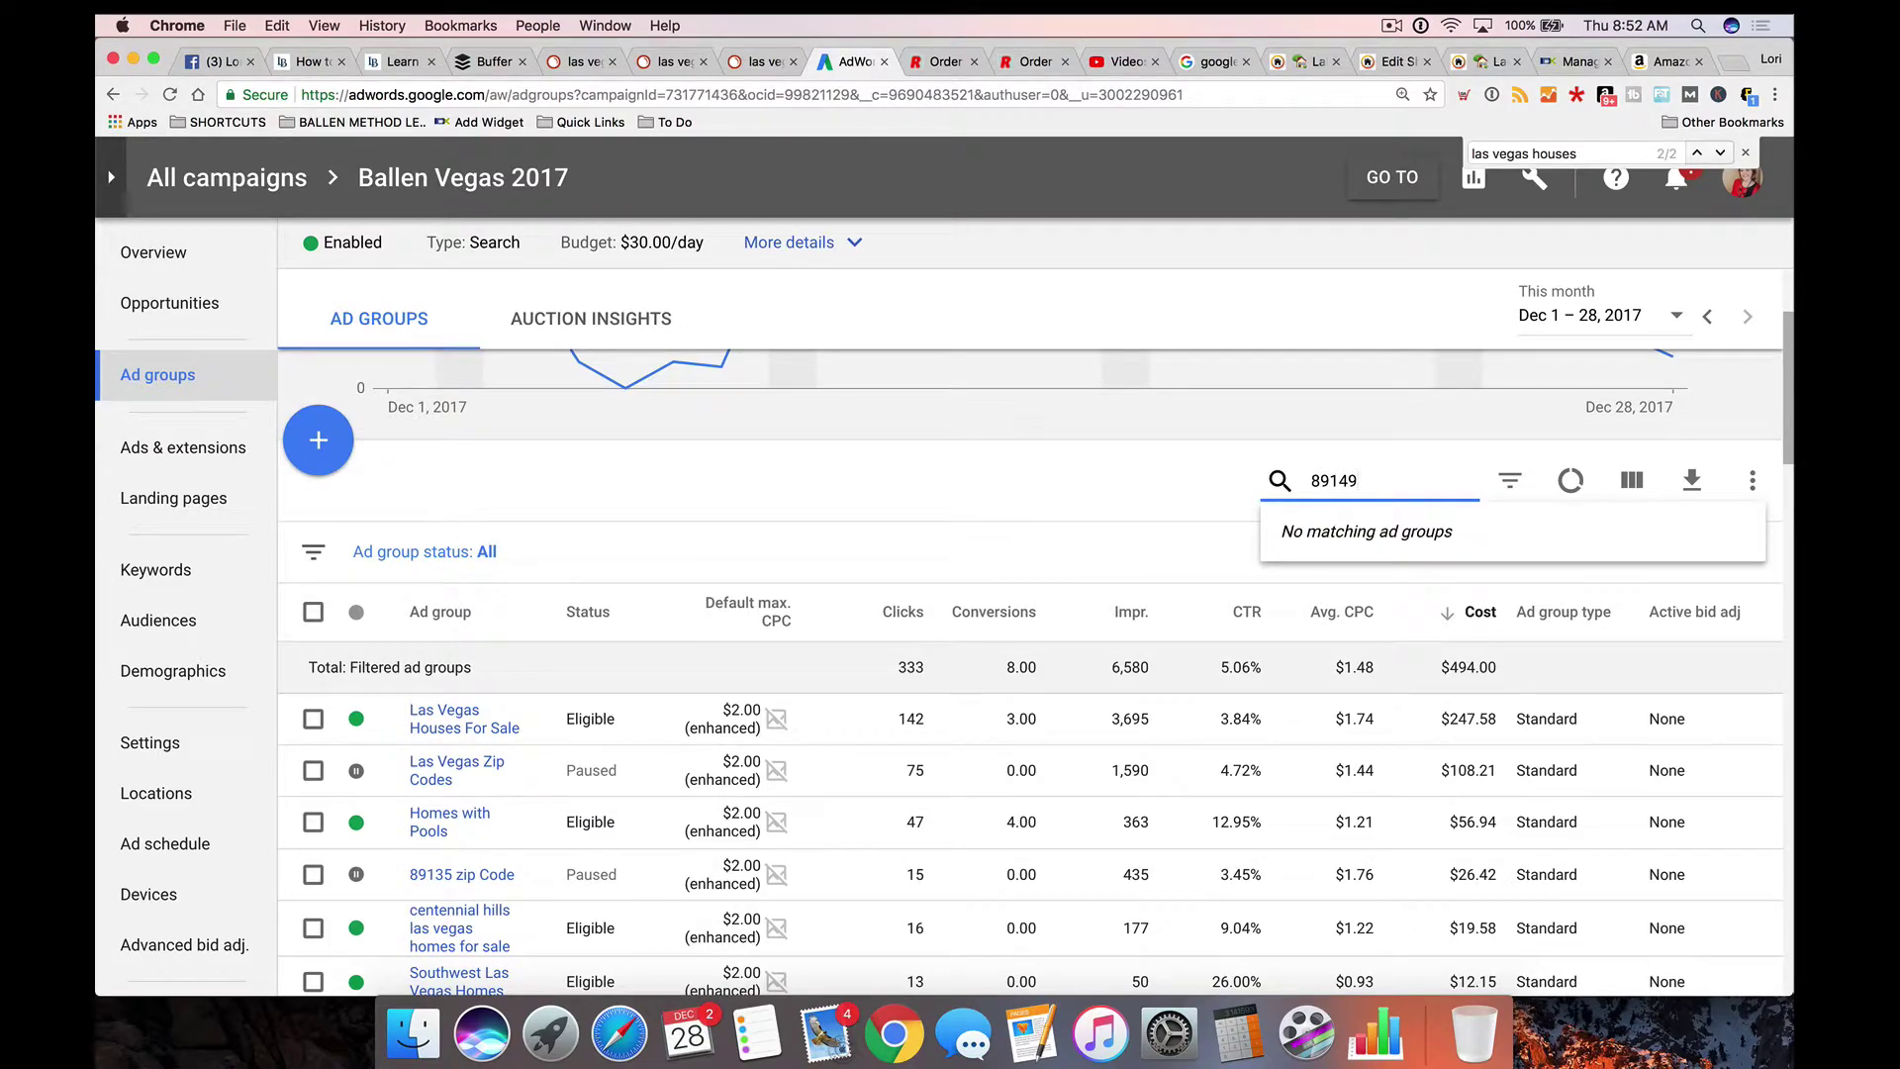
{"action": "scroll", "coordinate": [734, 581], "scroll_direction": "down", "scroll_amount": 10}
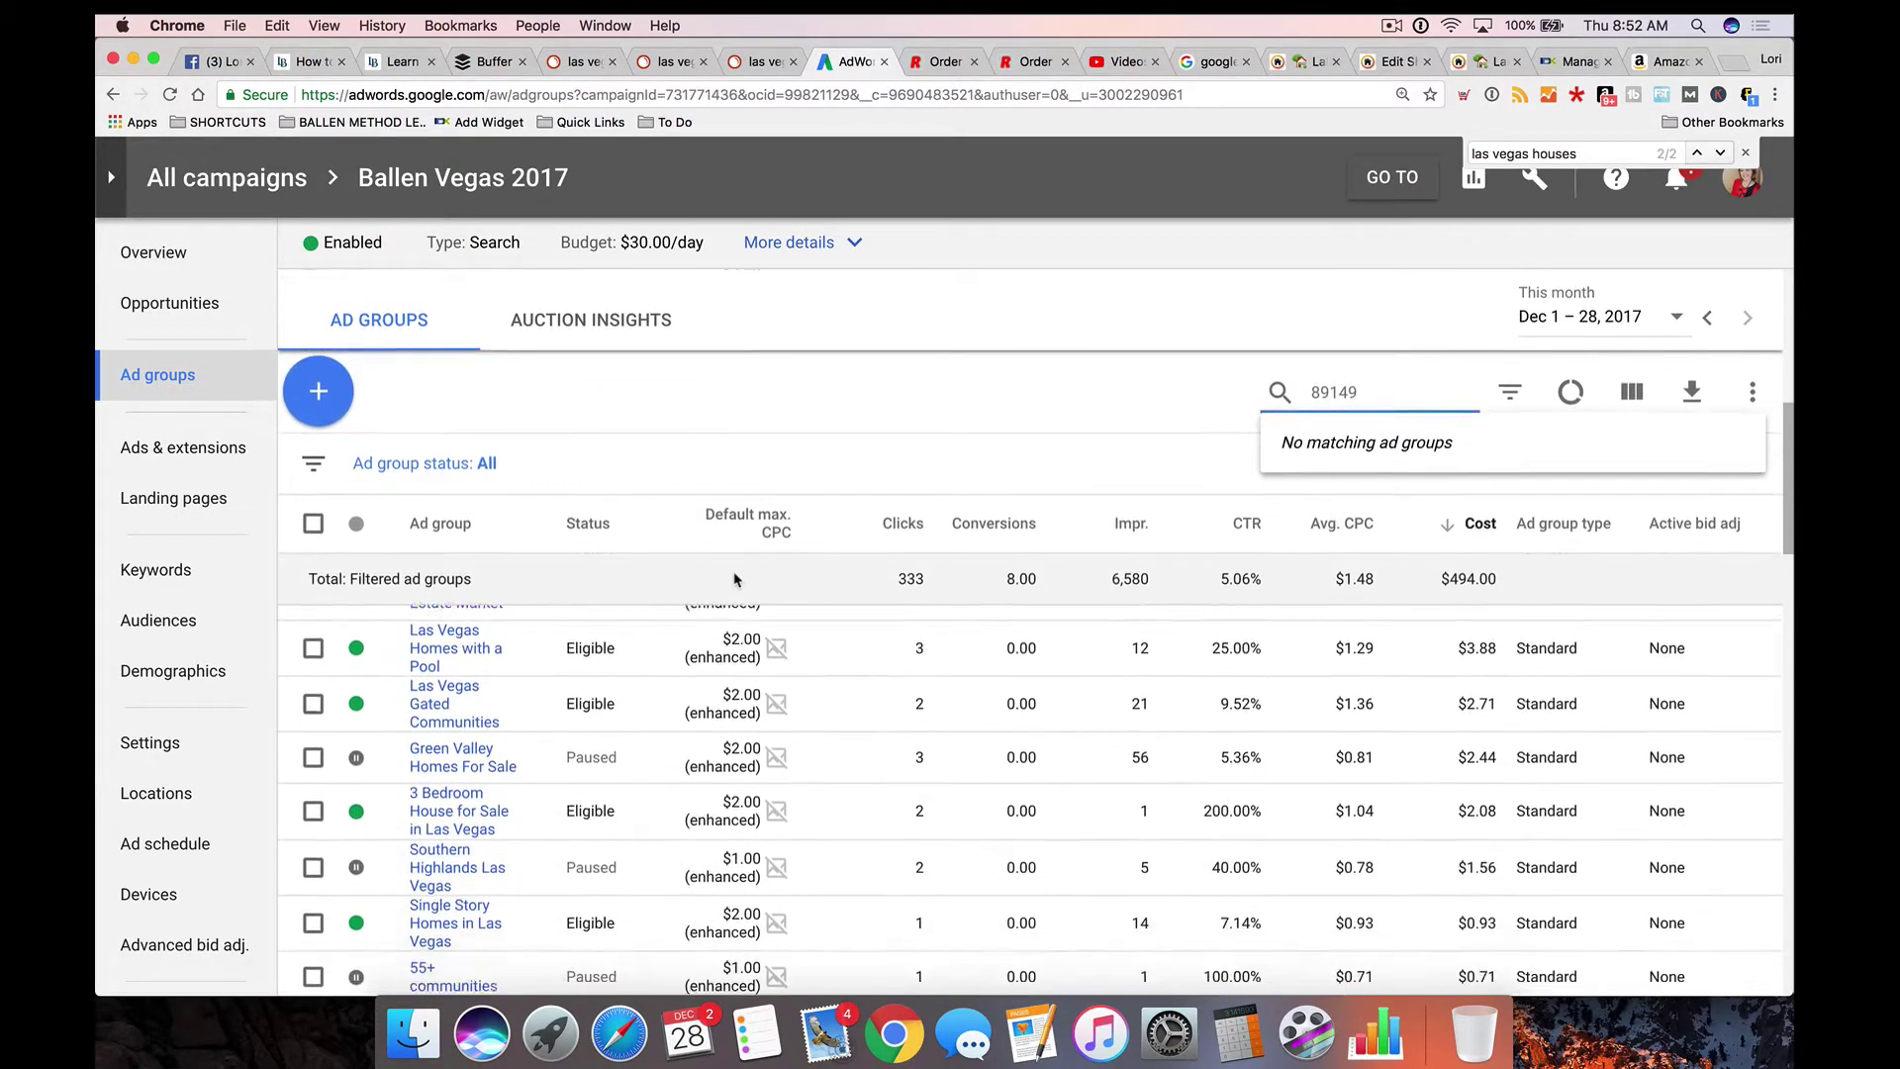
{"action": "scroll", "coordinate": [734, 581], "scroll_direction": "down", "scroll_amount": 5}
{"action": "scroll", "coordinate": [730, 450], "scroll_direction": "up", "scroll_amount": 5}
{"action": "scroll", "coordinate": [731, 451], "scroll_direction": "up", "scroll_amount": 5}
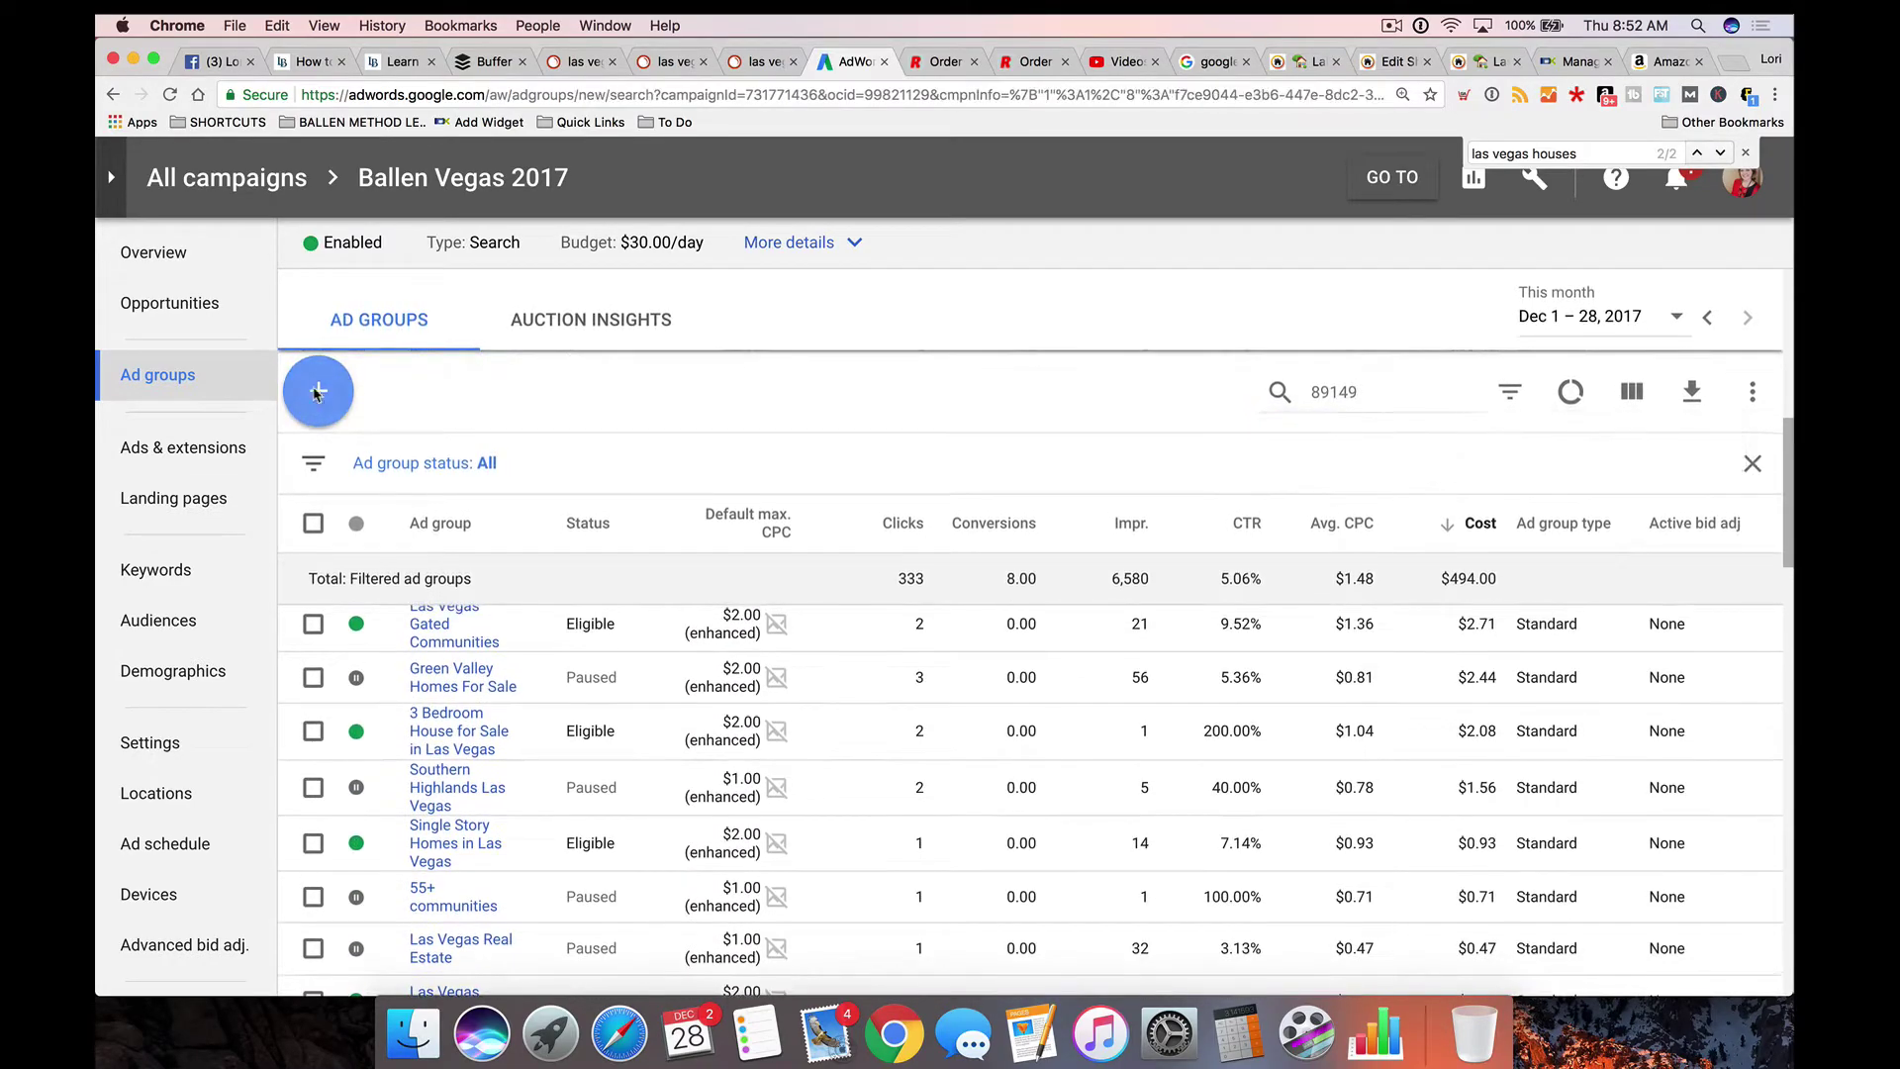
Step: Start a new ad group in the campaign, named "Homes in 89149", with a default bid of $2.00
{"action": "left_click", "coordinate": [318, 391]}
{"action": "left_click", "coordinate": [466, 460]}
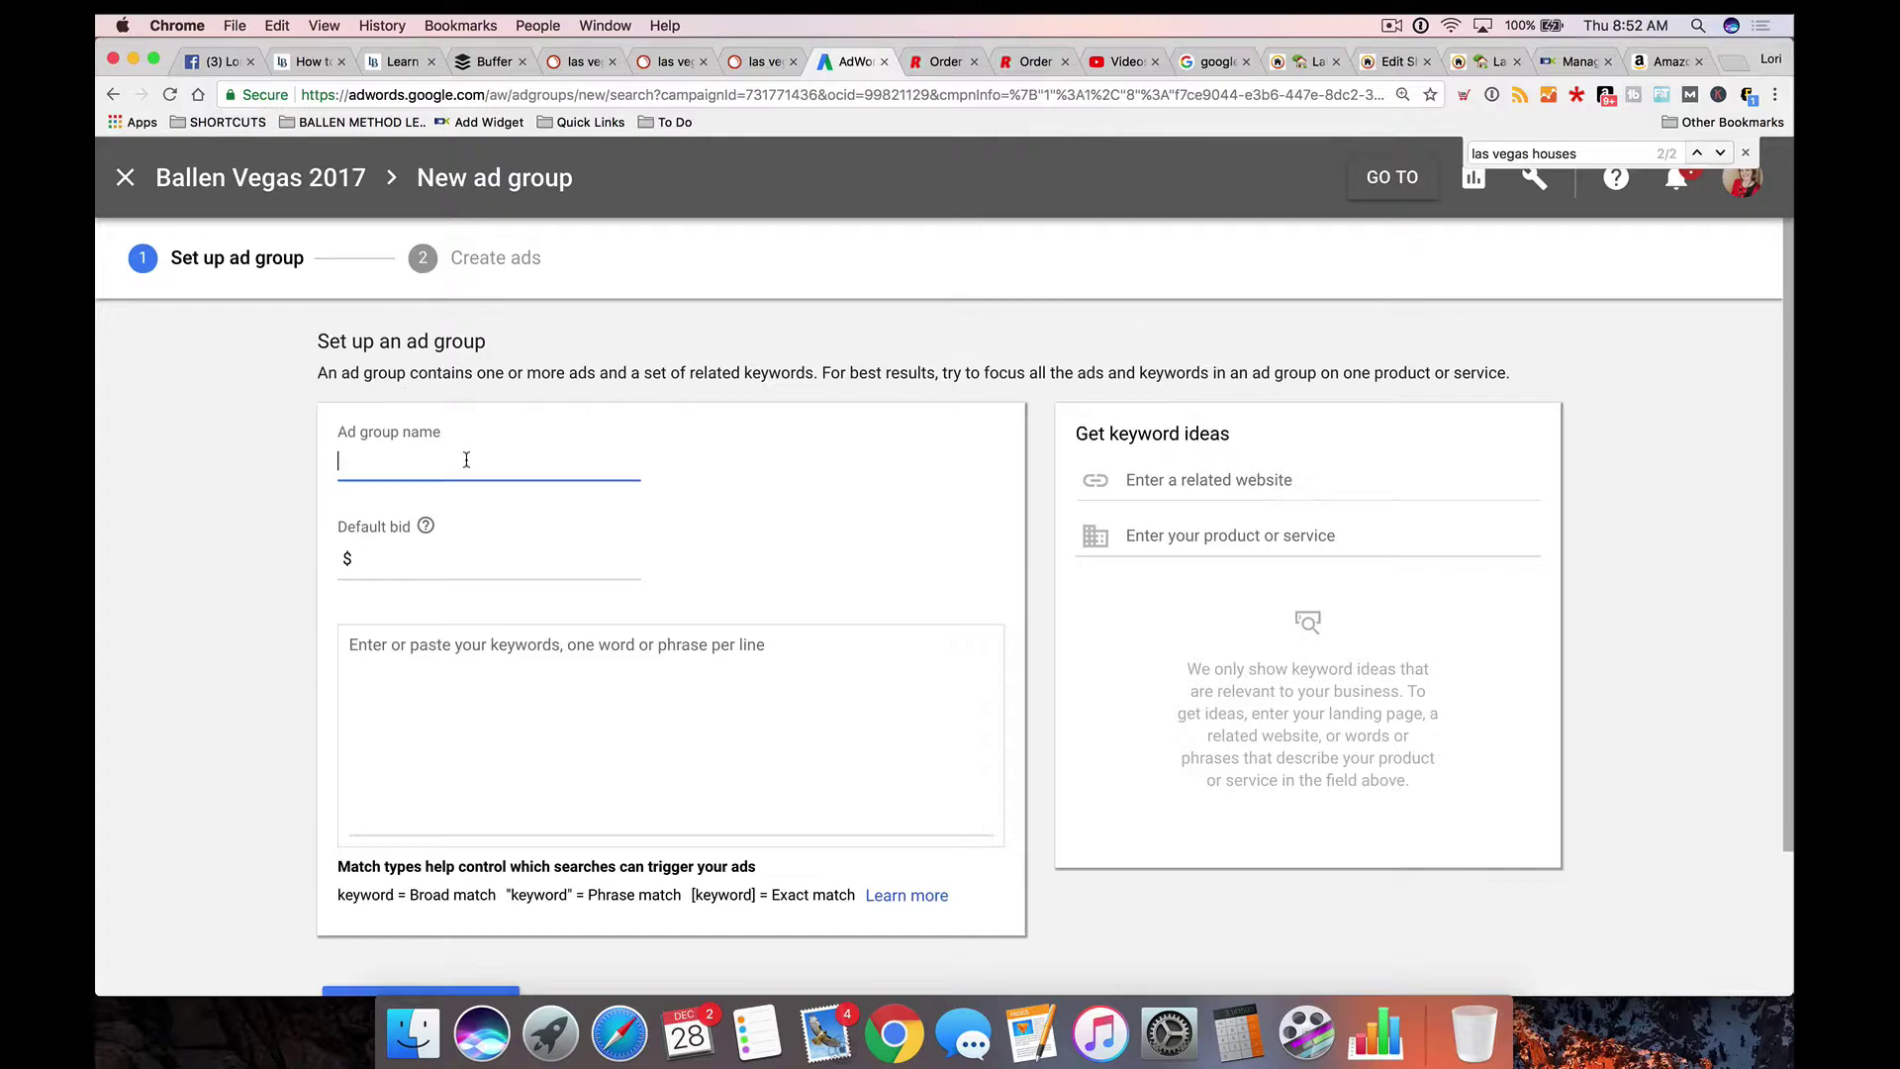
{"action": "key", "text": "super+v"}
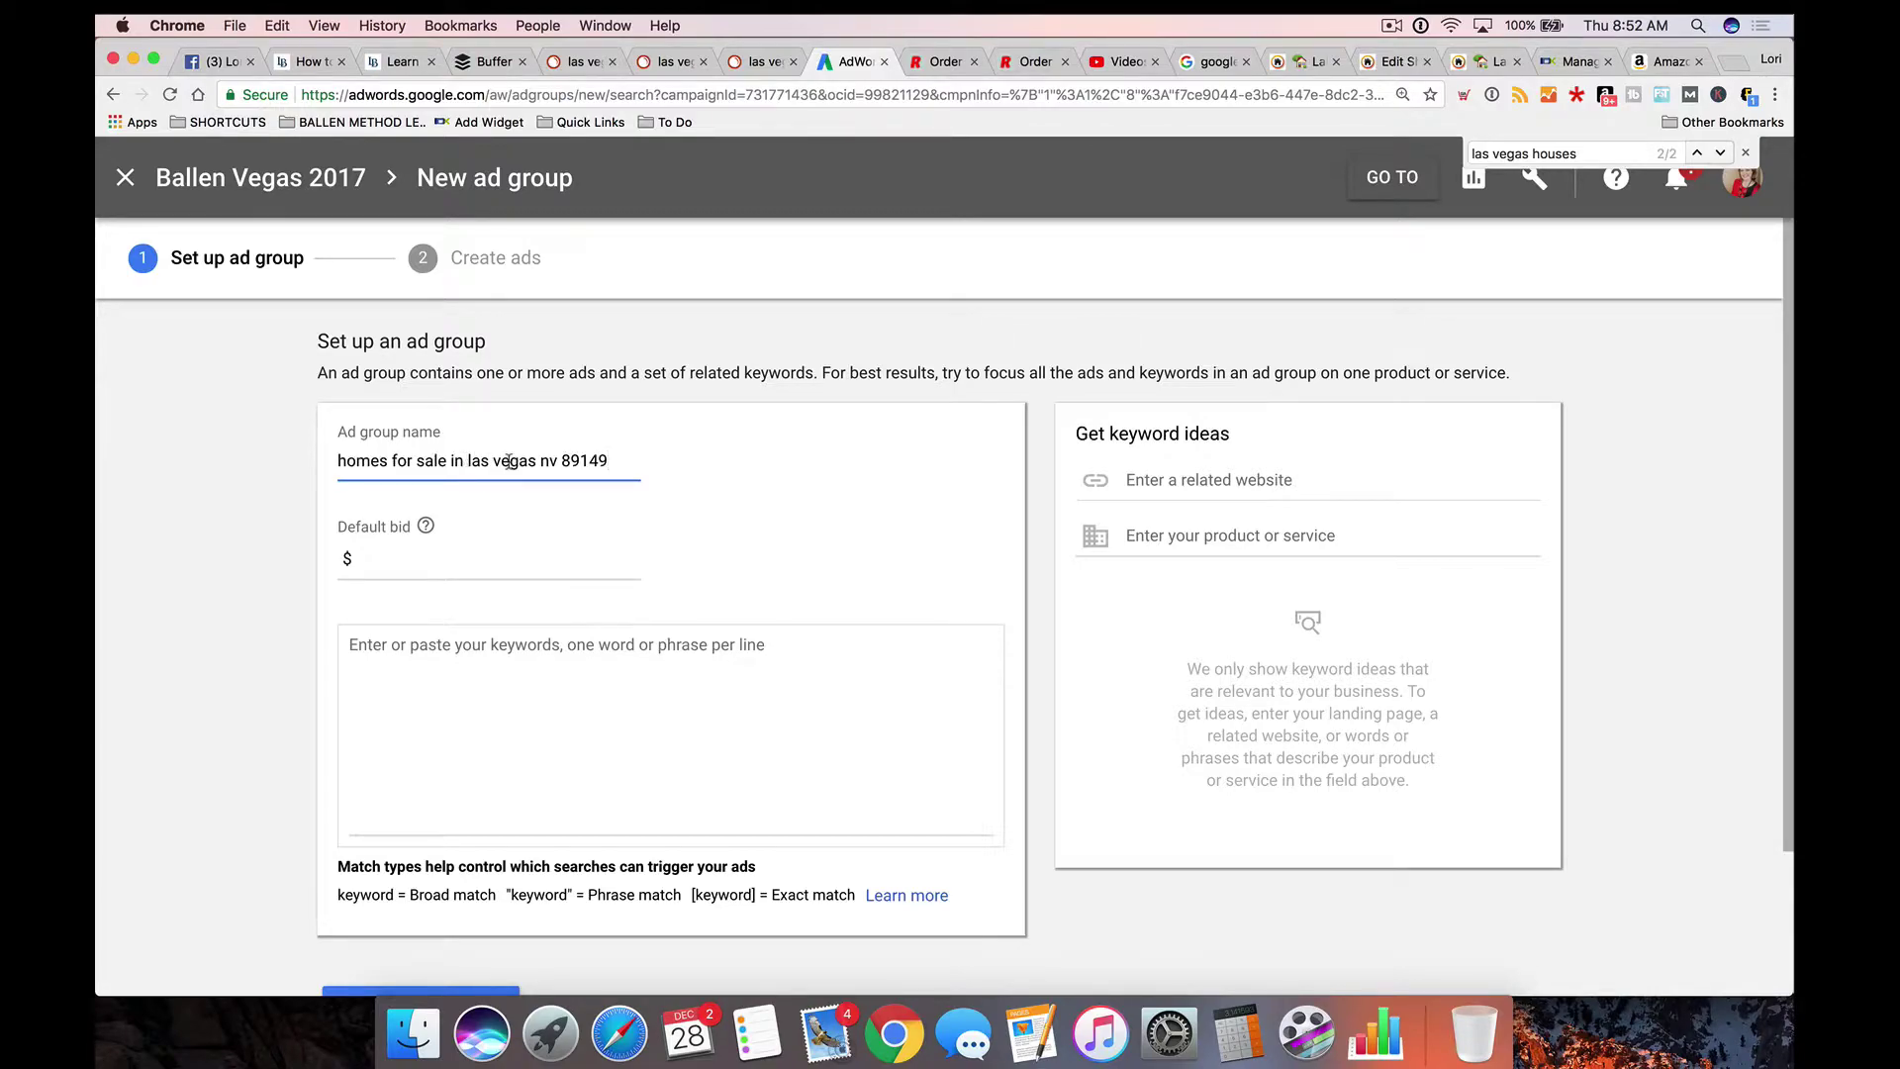
{"action": "left_click_drag", "start_coordinate": [625, 463], "coordinate": [287, 437]}
{"action": "type", "text": "Homes in 89149"}
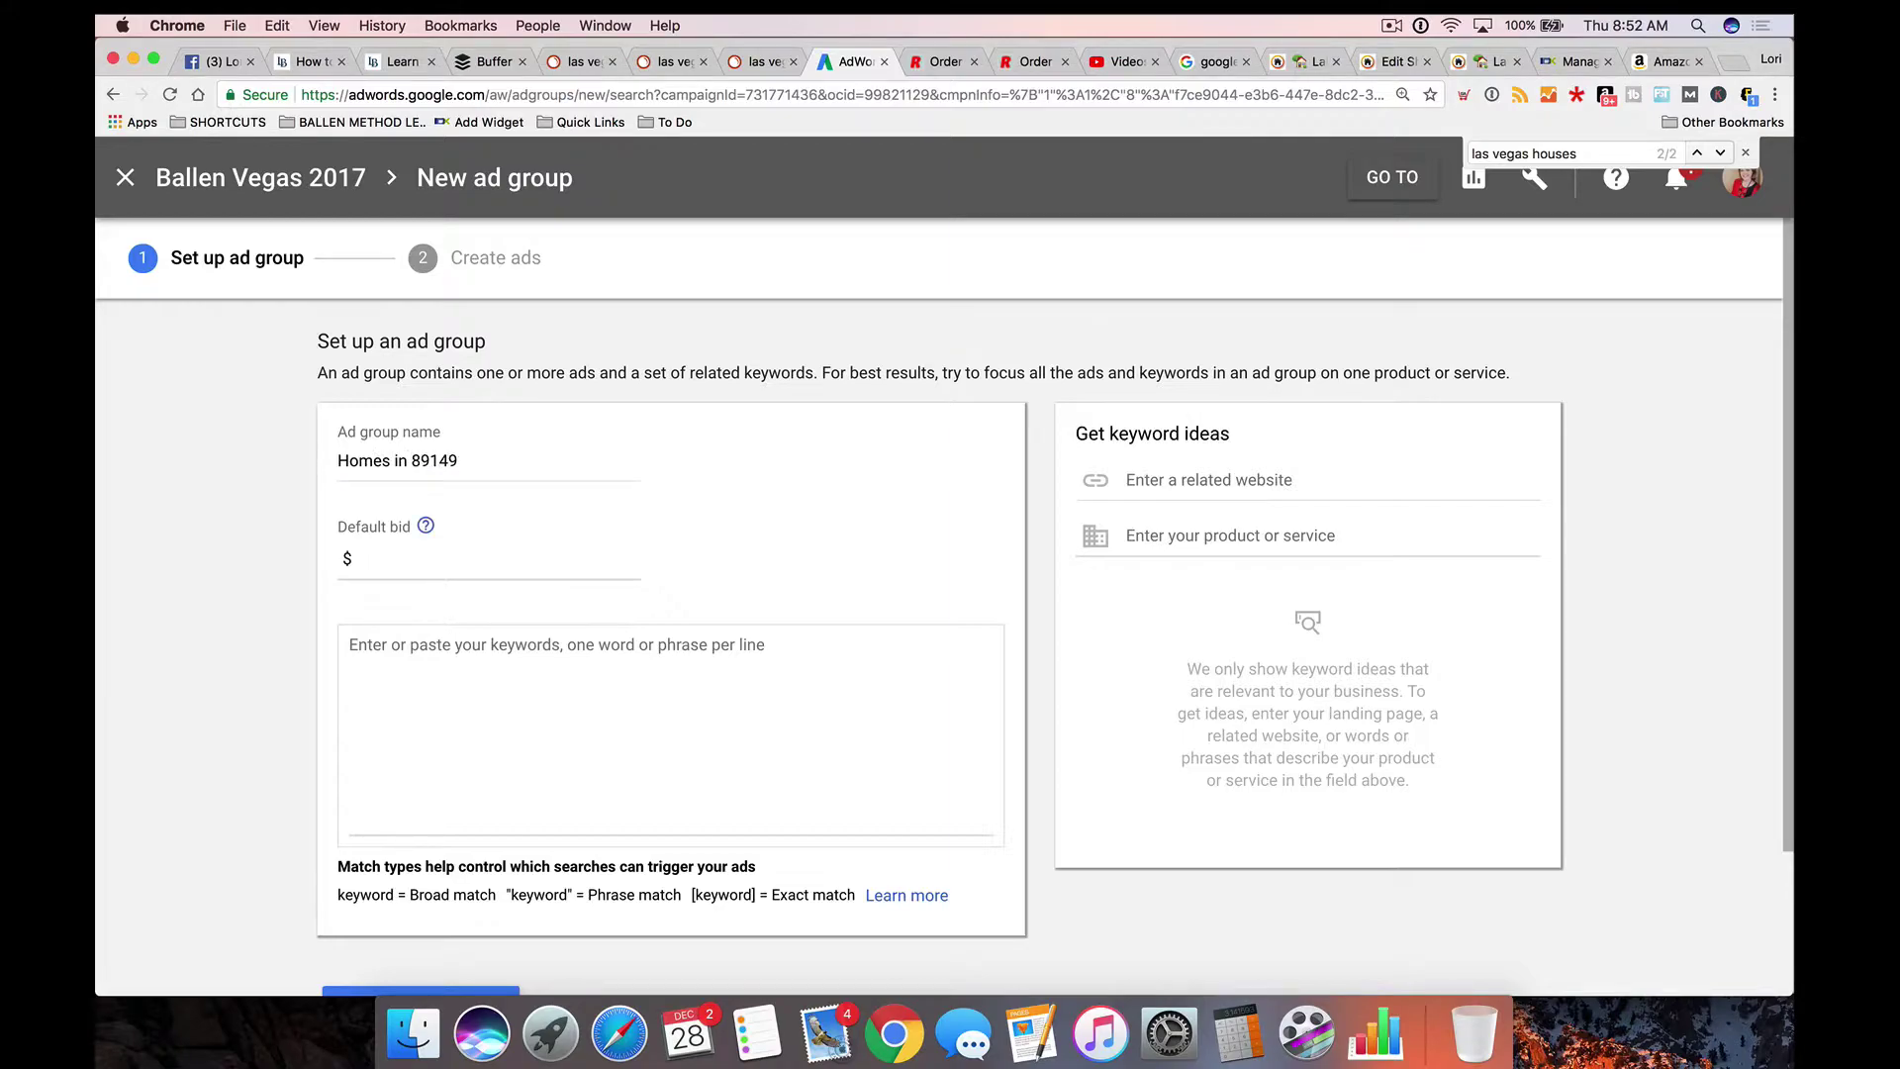
{"action": "left_click", "coordinate": [371, 559]}
{"action": "type", "text": "2.00"}
{"action": "scroll", "coordinate": [436, 604], "scroll_direction": "down", "scroll_amount": 1}
Step: Enter "homes for sale in las vegas nv 89149" as phrase and exact match keywords, plus homes+las+vegas+89149, for the new ad group
{"action": "left_click", "coordinate": [437, 650]}
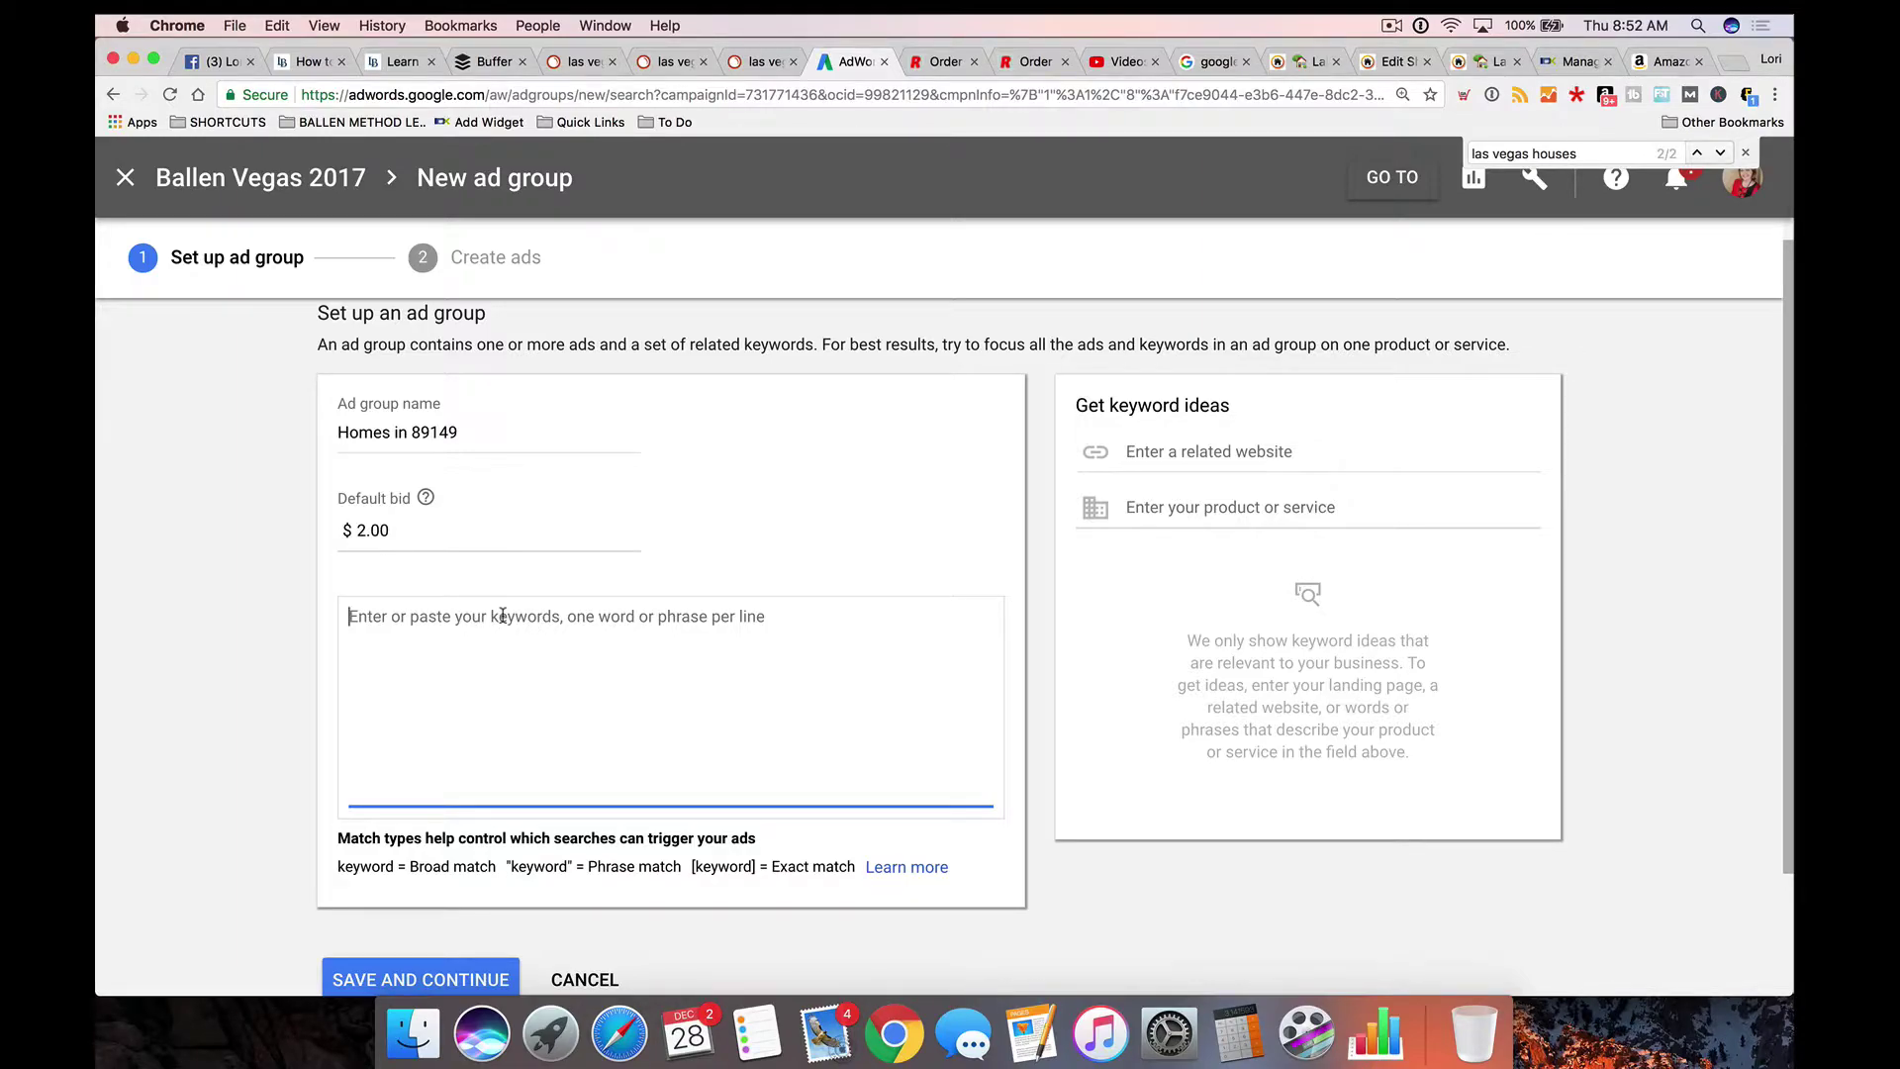
{"action": "key", "text": "super+v"}
{"action": "key", "text": "Return"}
{"action": "type", "text": "["}
{"action": "key", "text": "super+v"}
{"action": "type", "text": "] "}
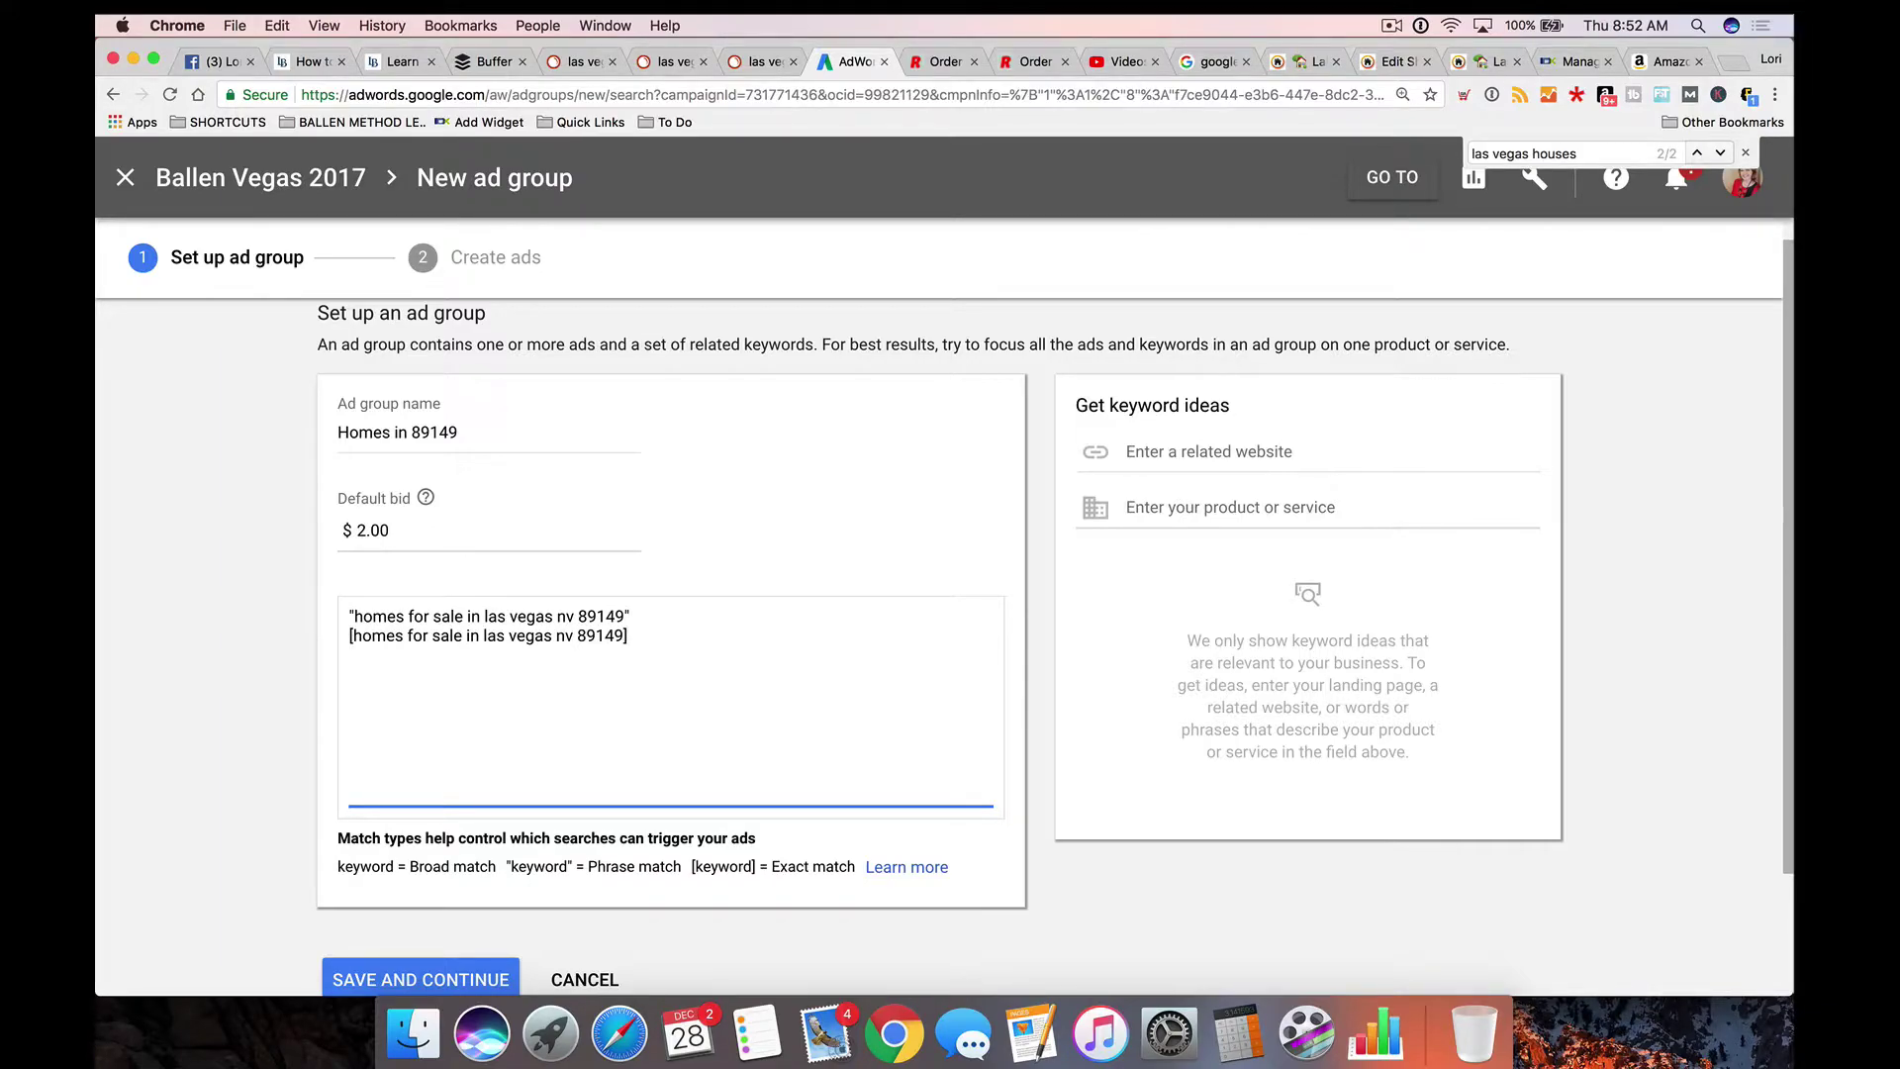
{"action": "type", "text": "homes+las+vegas+89149"}
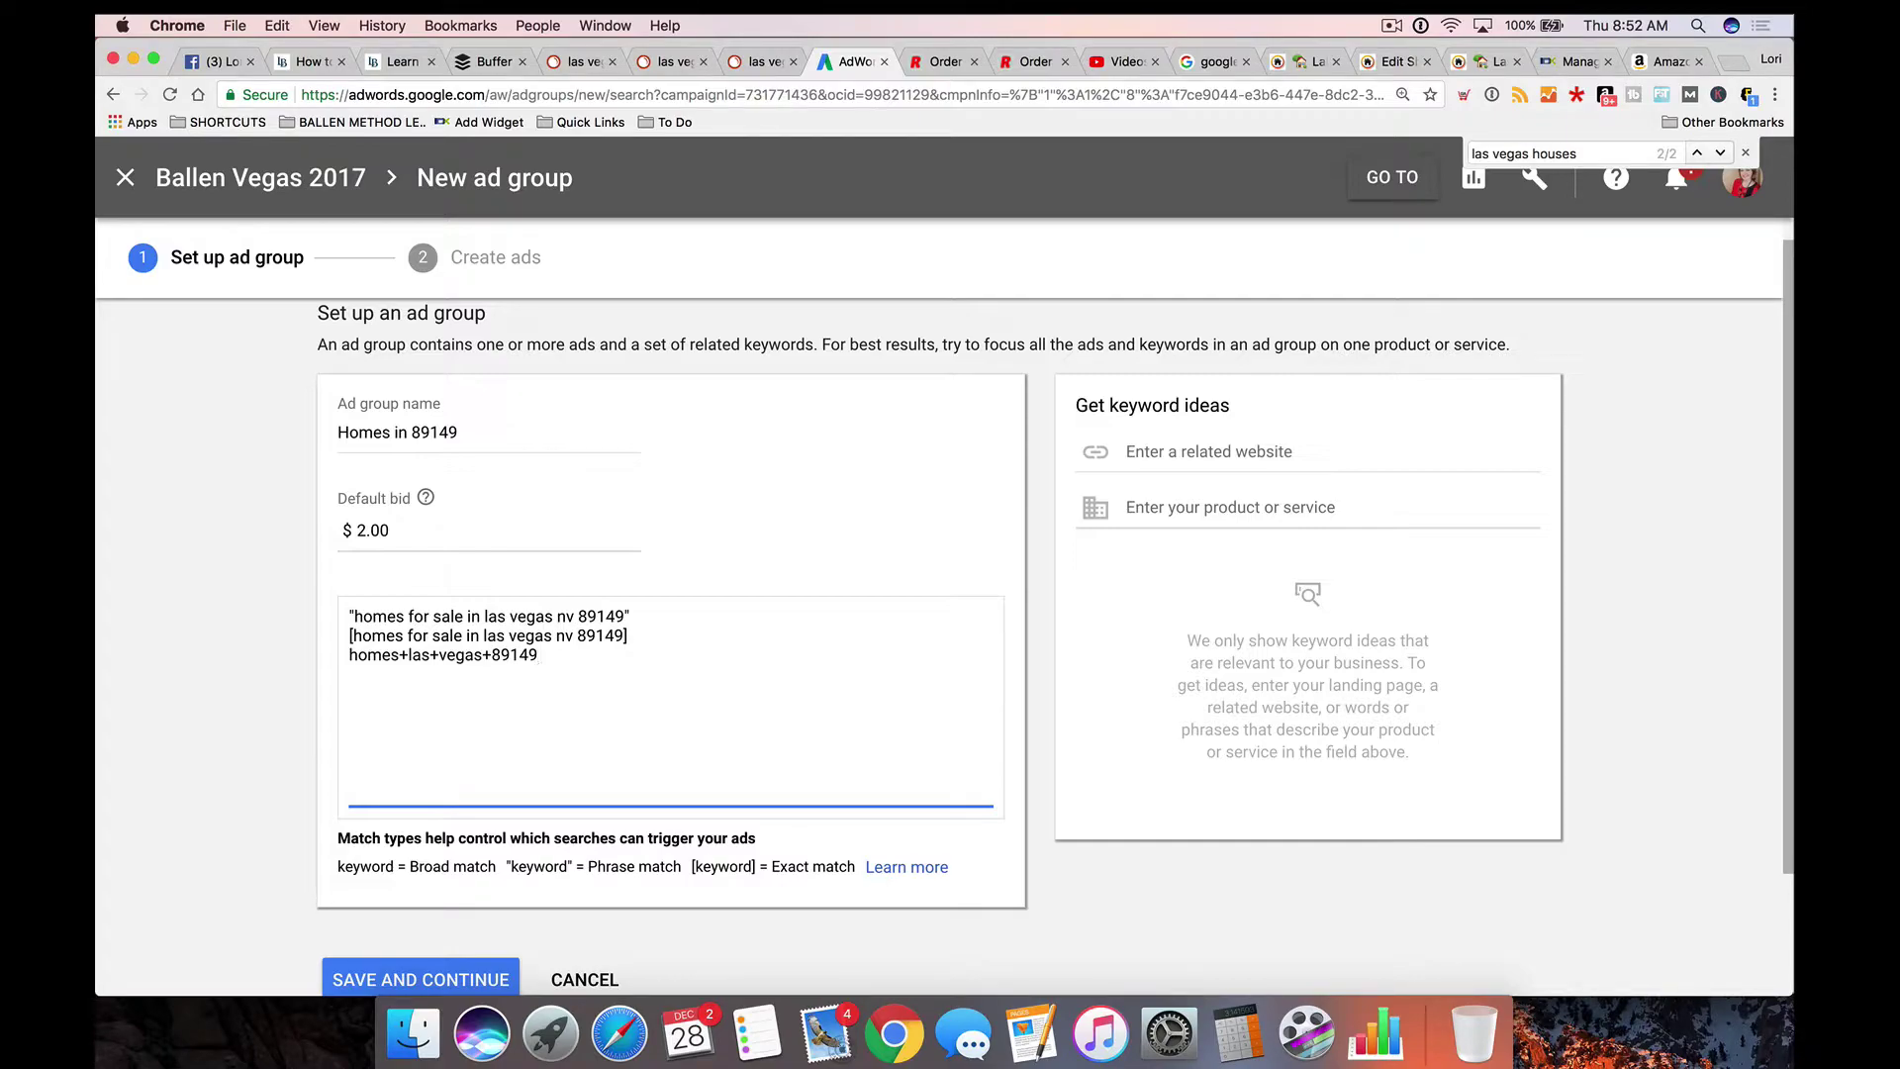
Step: Review the keywords, save the ad group setup, and start a new text ad at its final URL
{"action": "left_click_drag", "start_coordinate": [538, 661], "coordinate": [332, 661]}
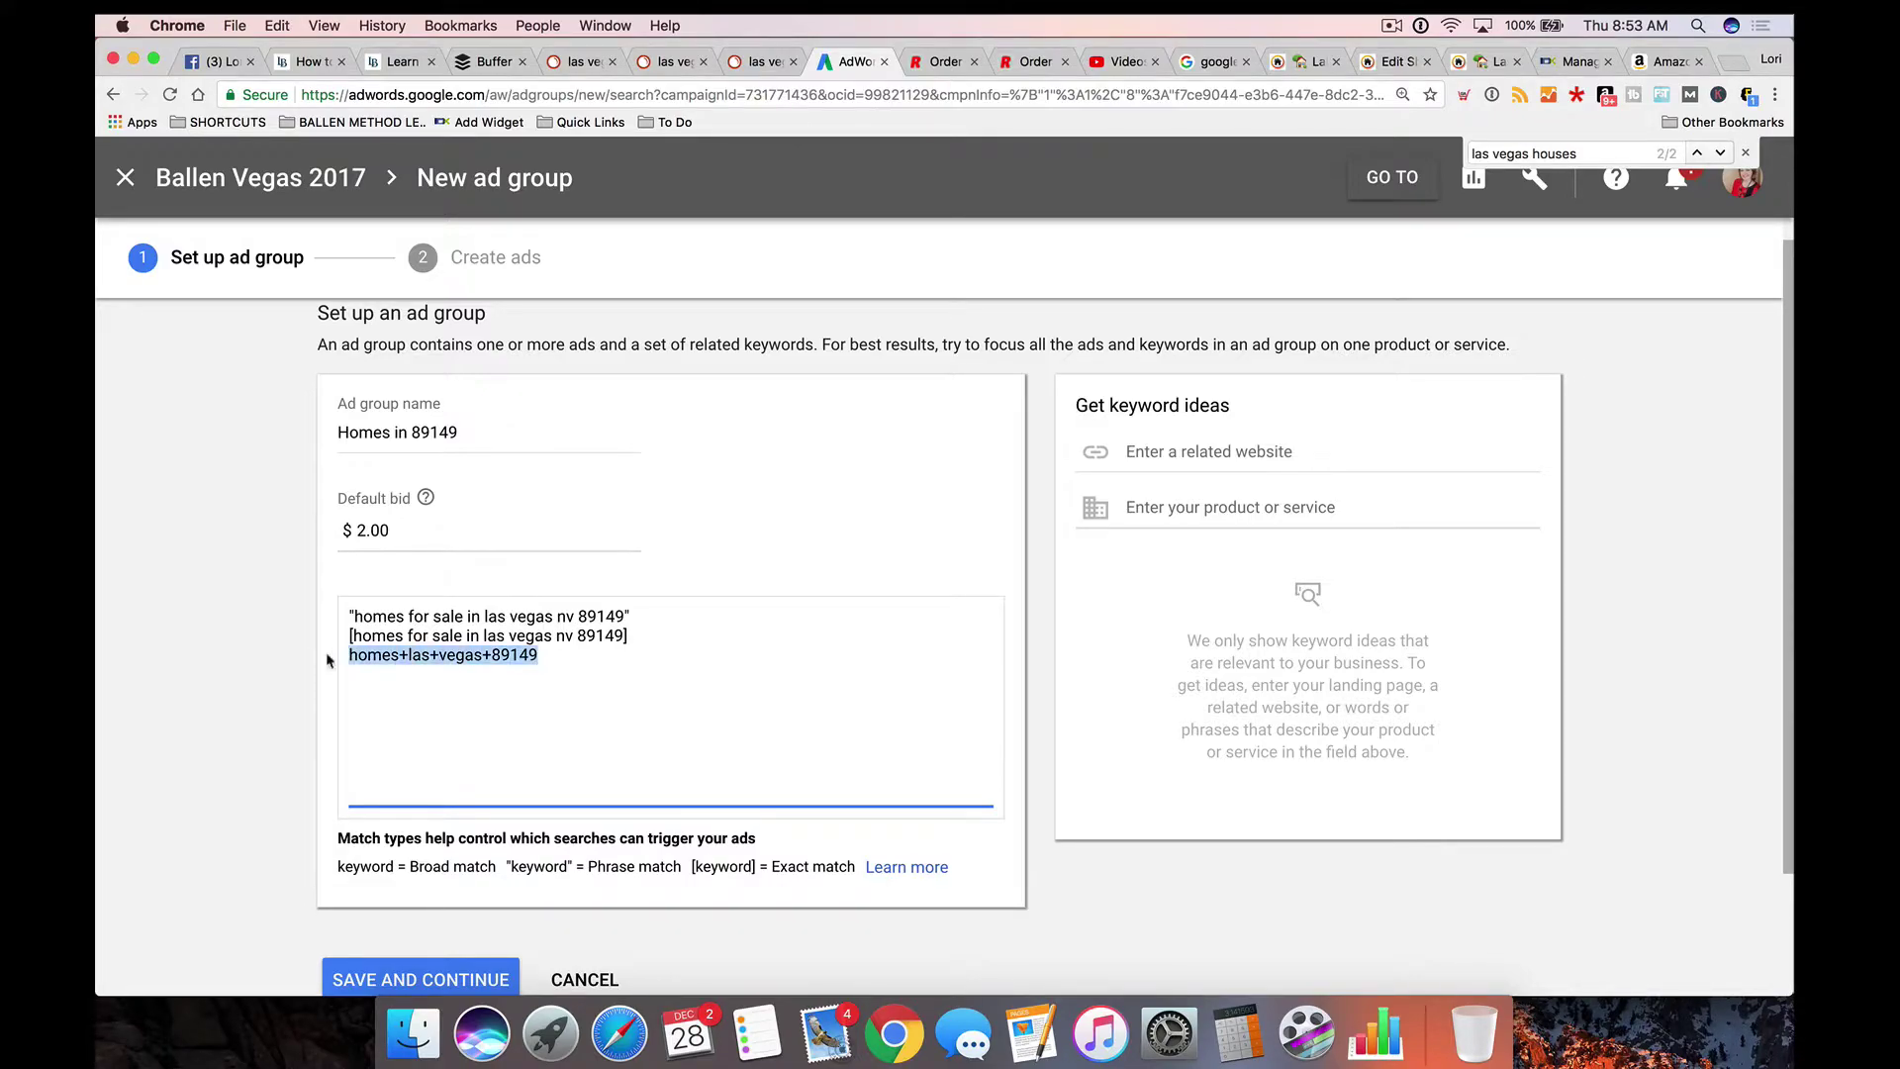
{"action": "left_click", "coordinate": [566, 658]}
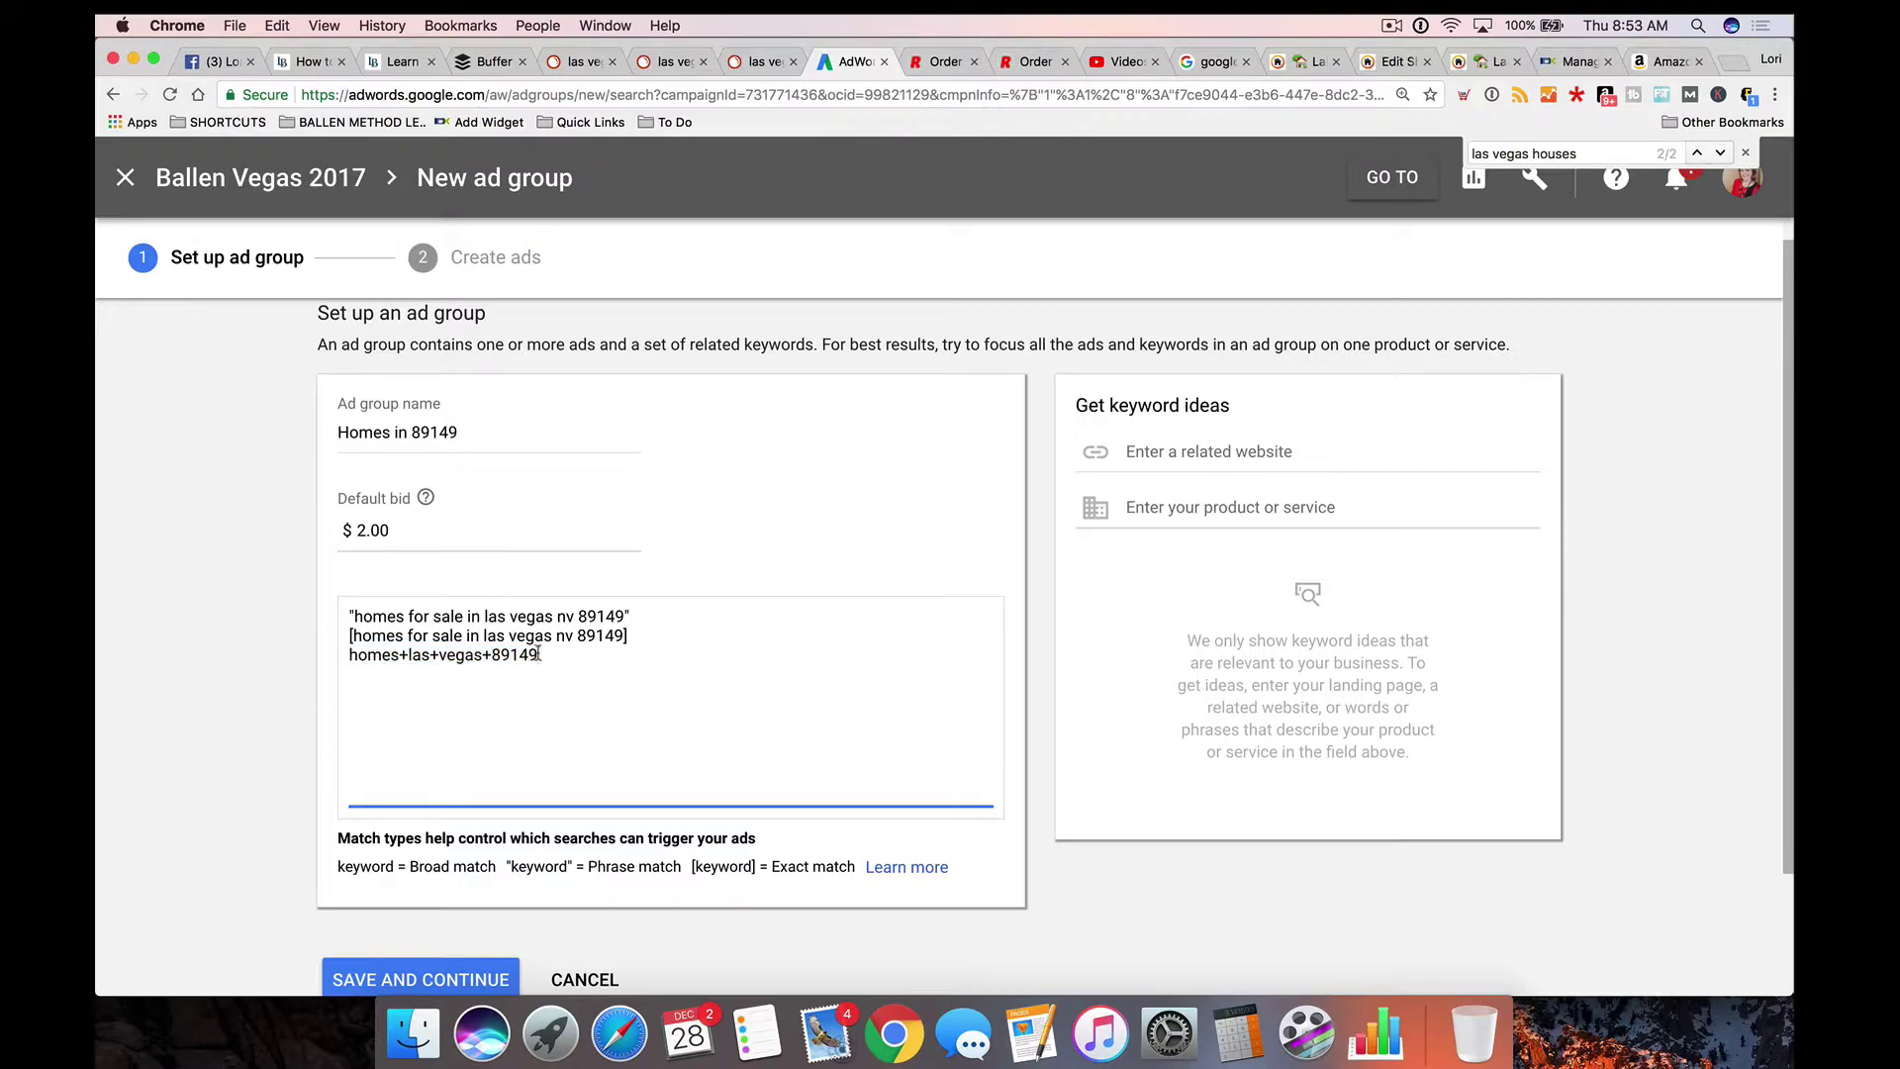
{"action": "scroll", "coordinate": [537, 653], "scroll_direction": "down", "scroll_amount": 1}
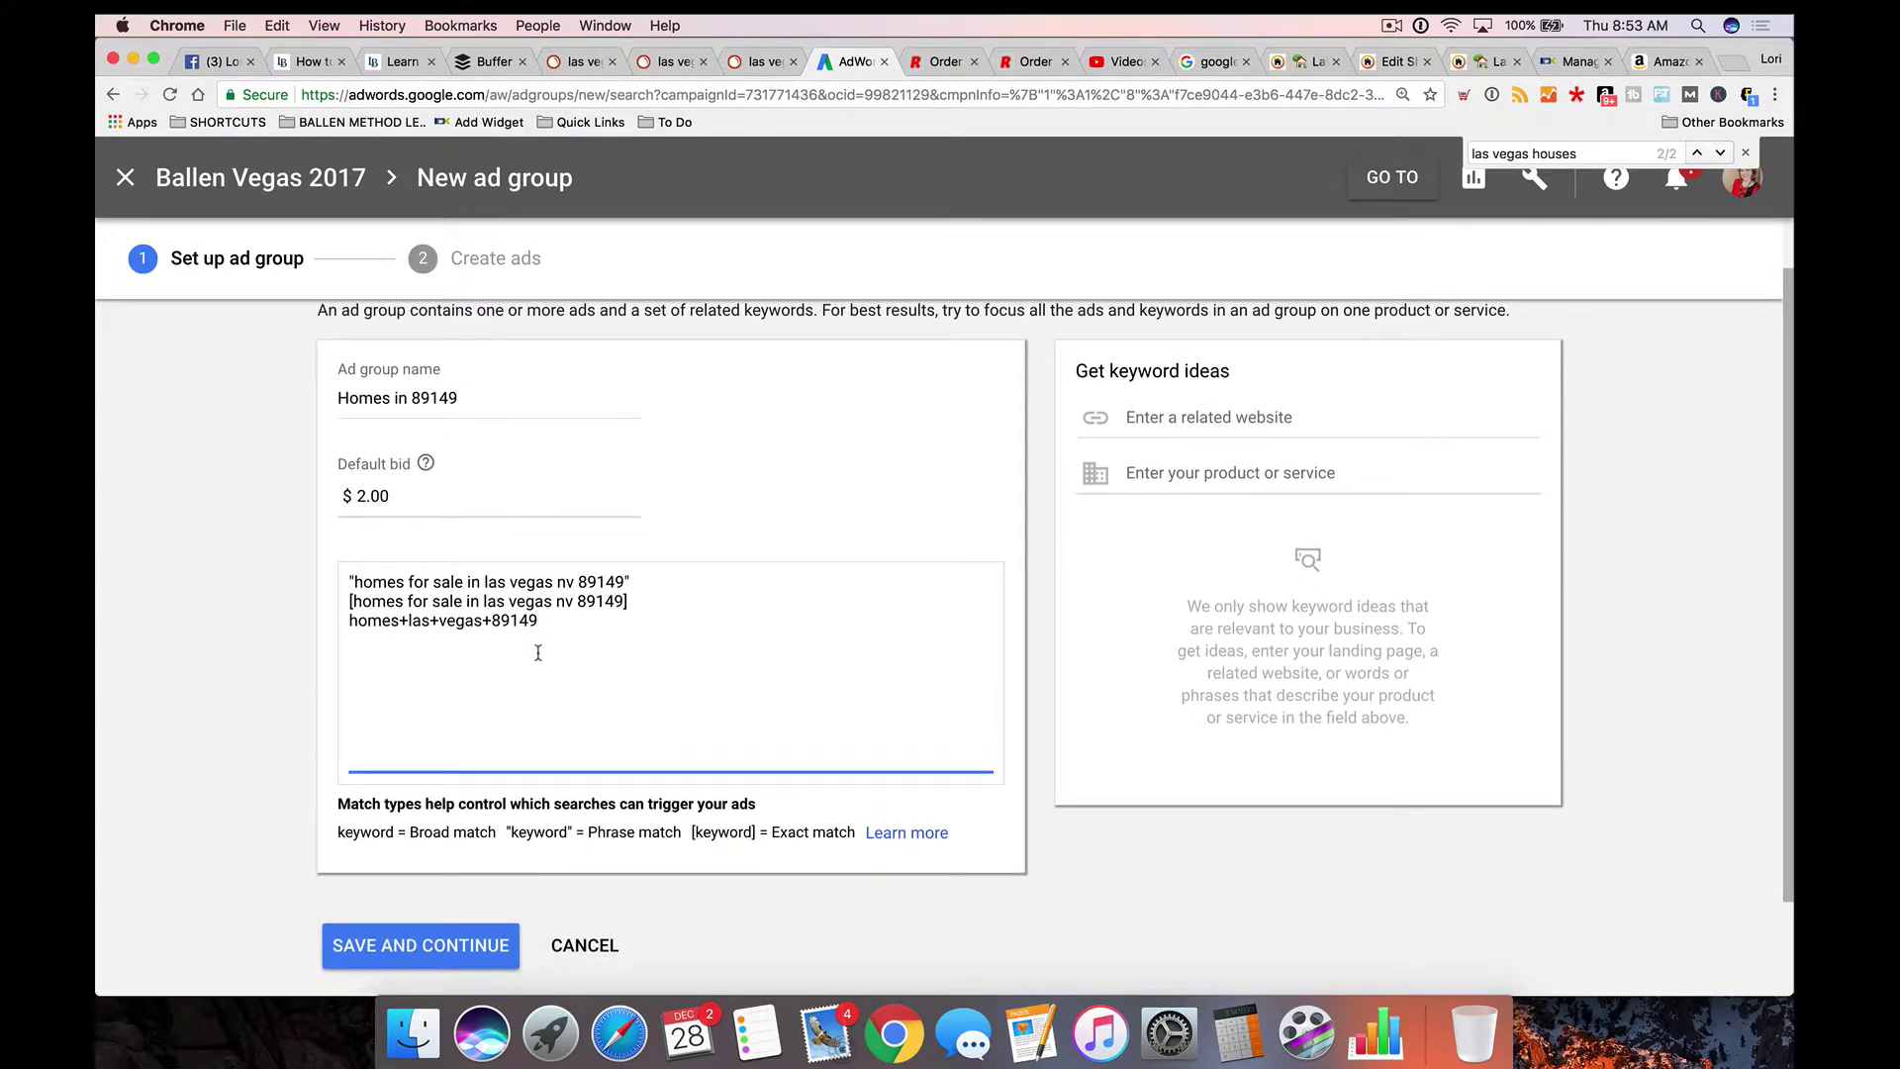
{"action": "scroll", "coordinate": [509, 611], "scroll_direction": "down", "scroll_amount": 2}
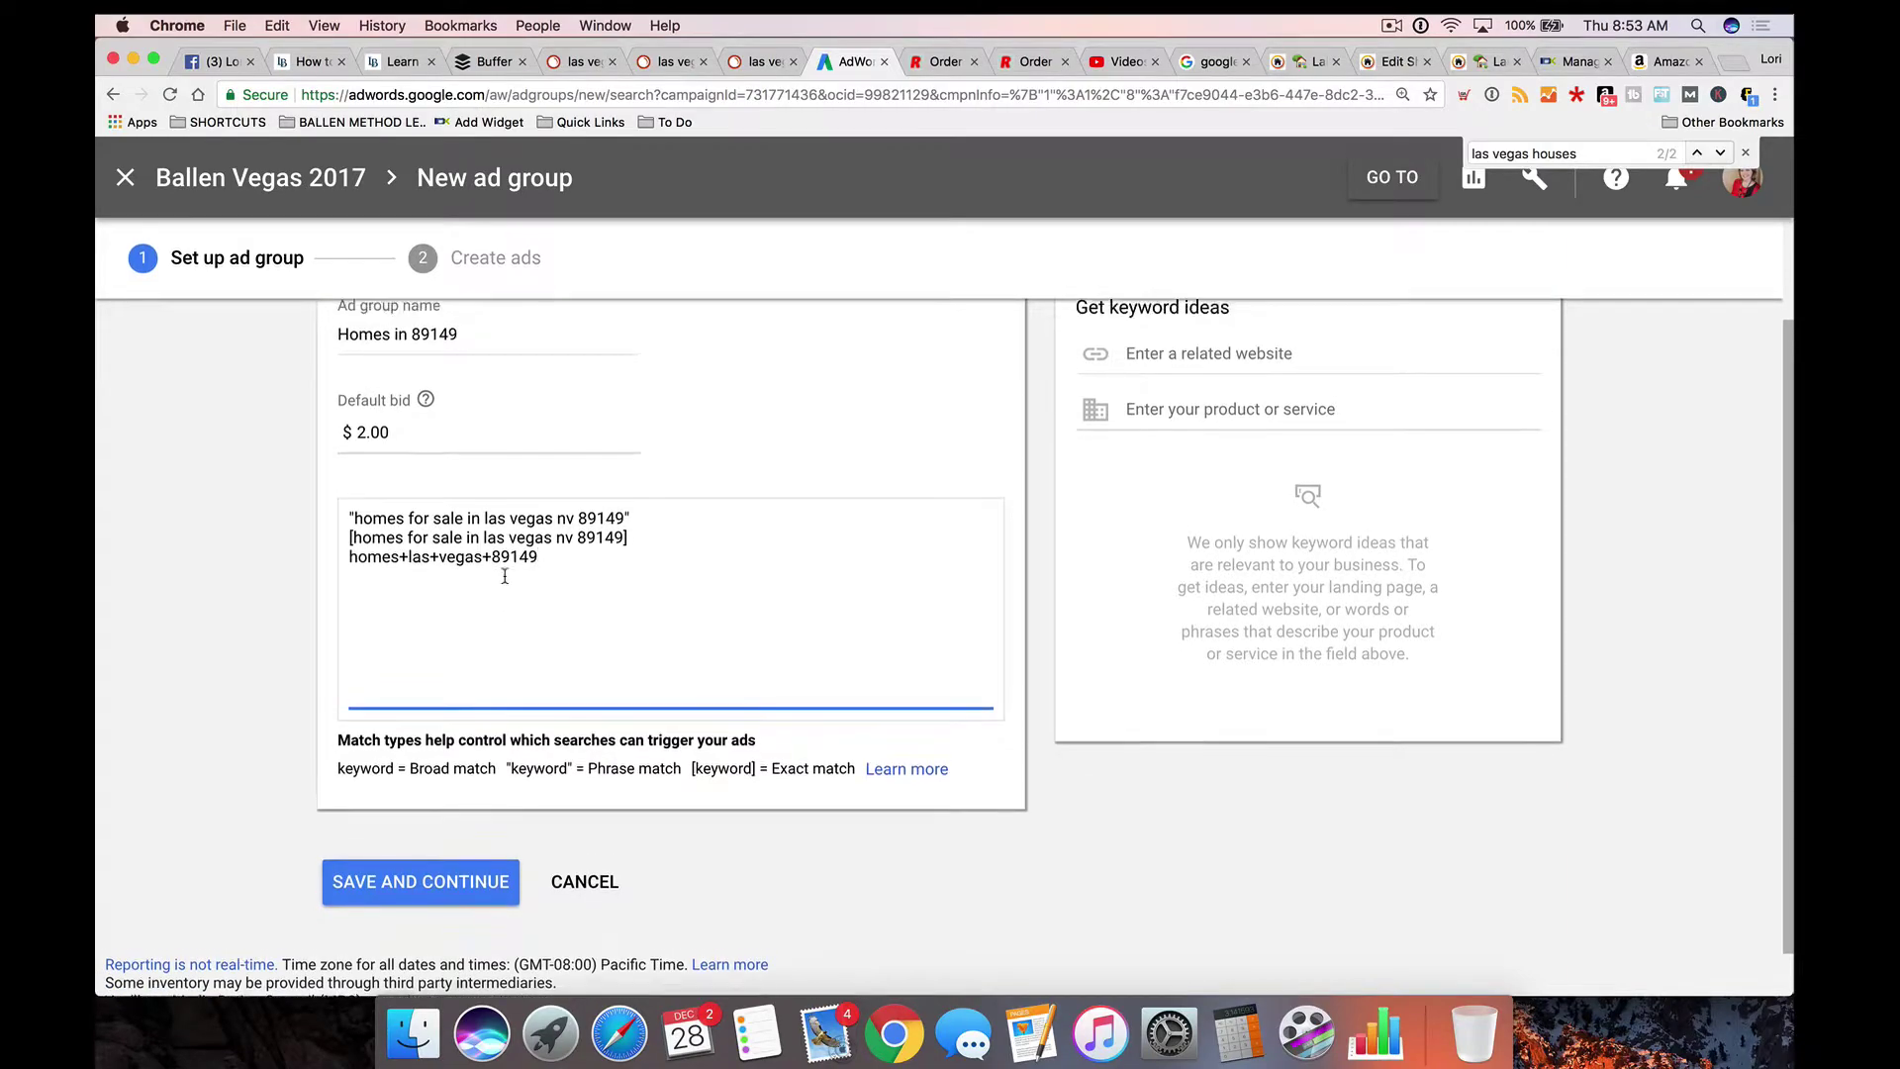
{"action": "scroll", "coordinate": [500, 638], "scroll_direction": "up", "scroll_amount": 1}
{"action": "left_click", "coordinate": [443, 942]}
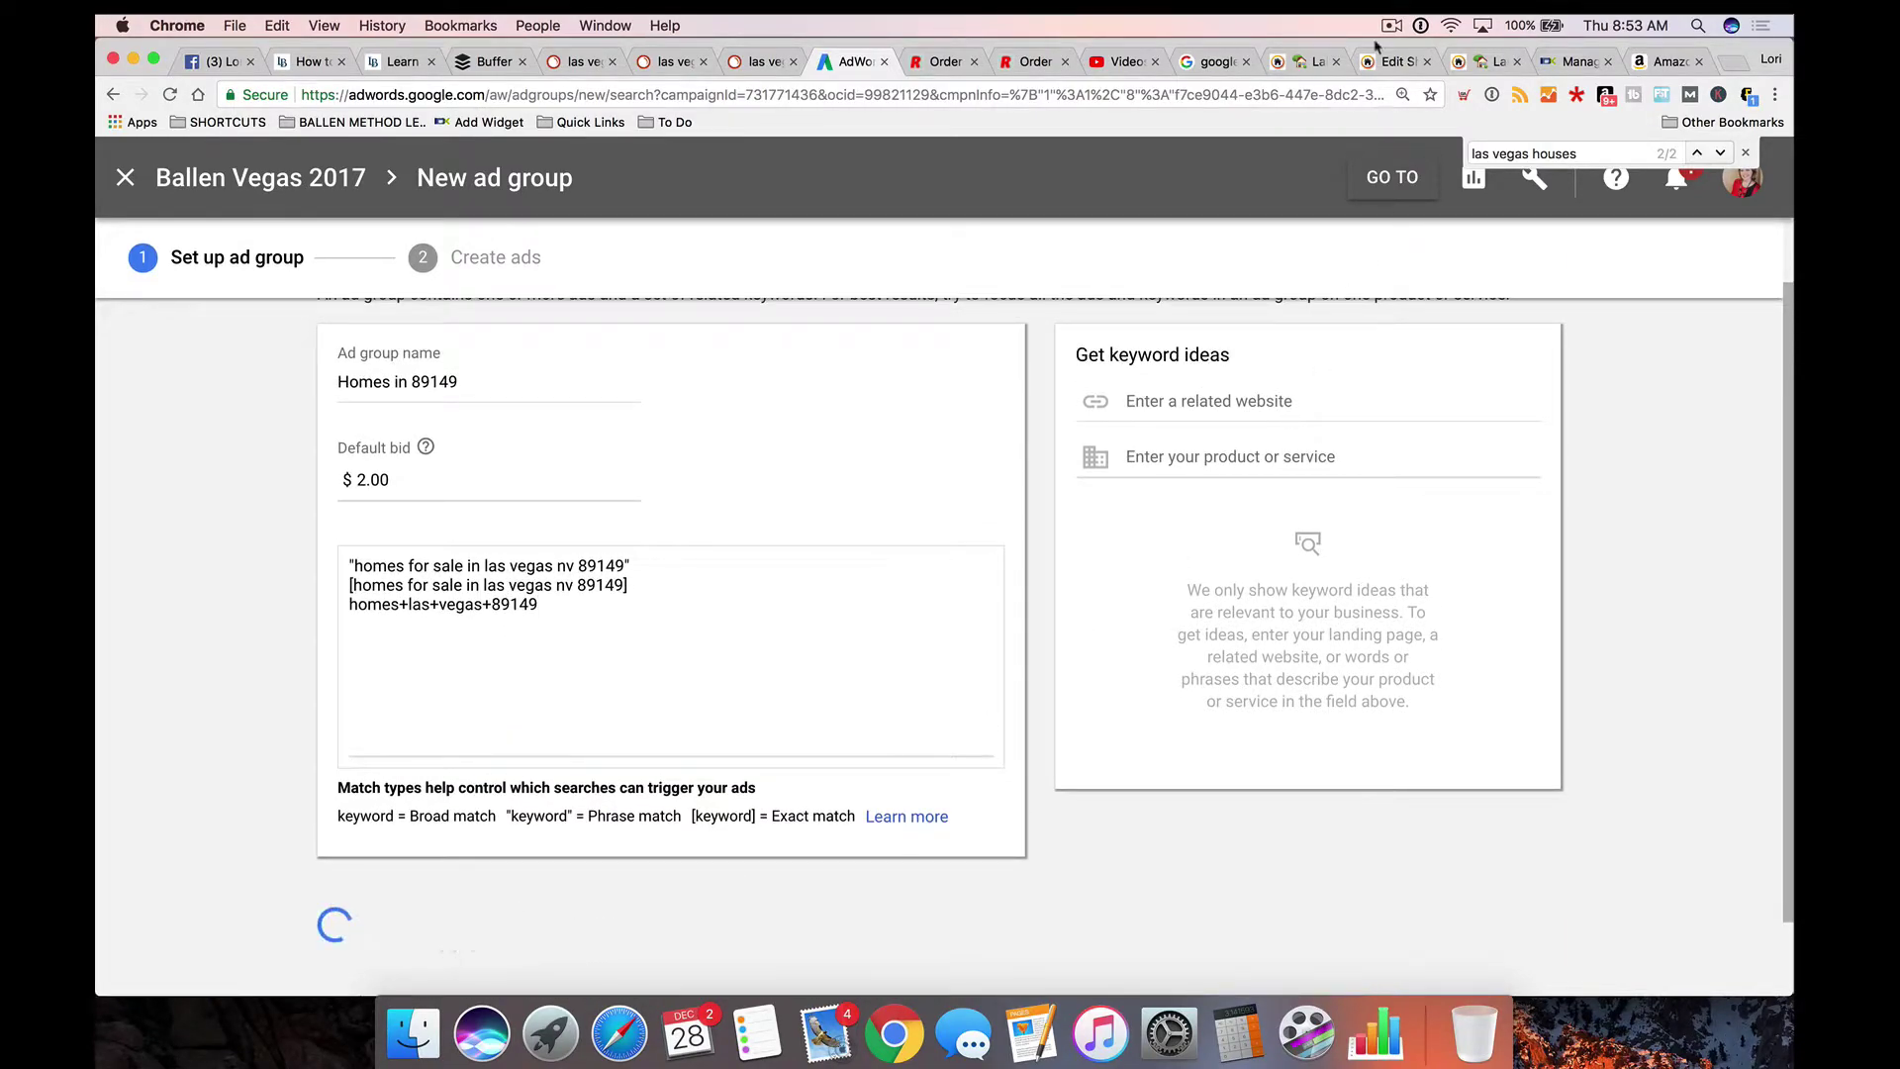
{"action": "left_click", "coordinate": [469, 599]}
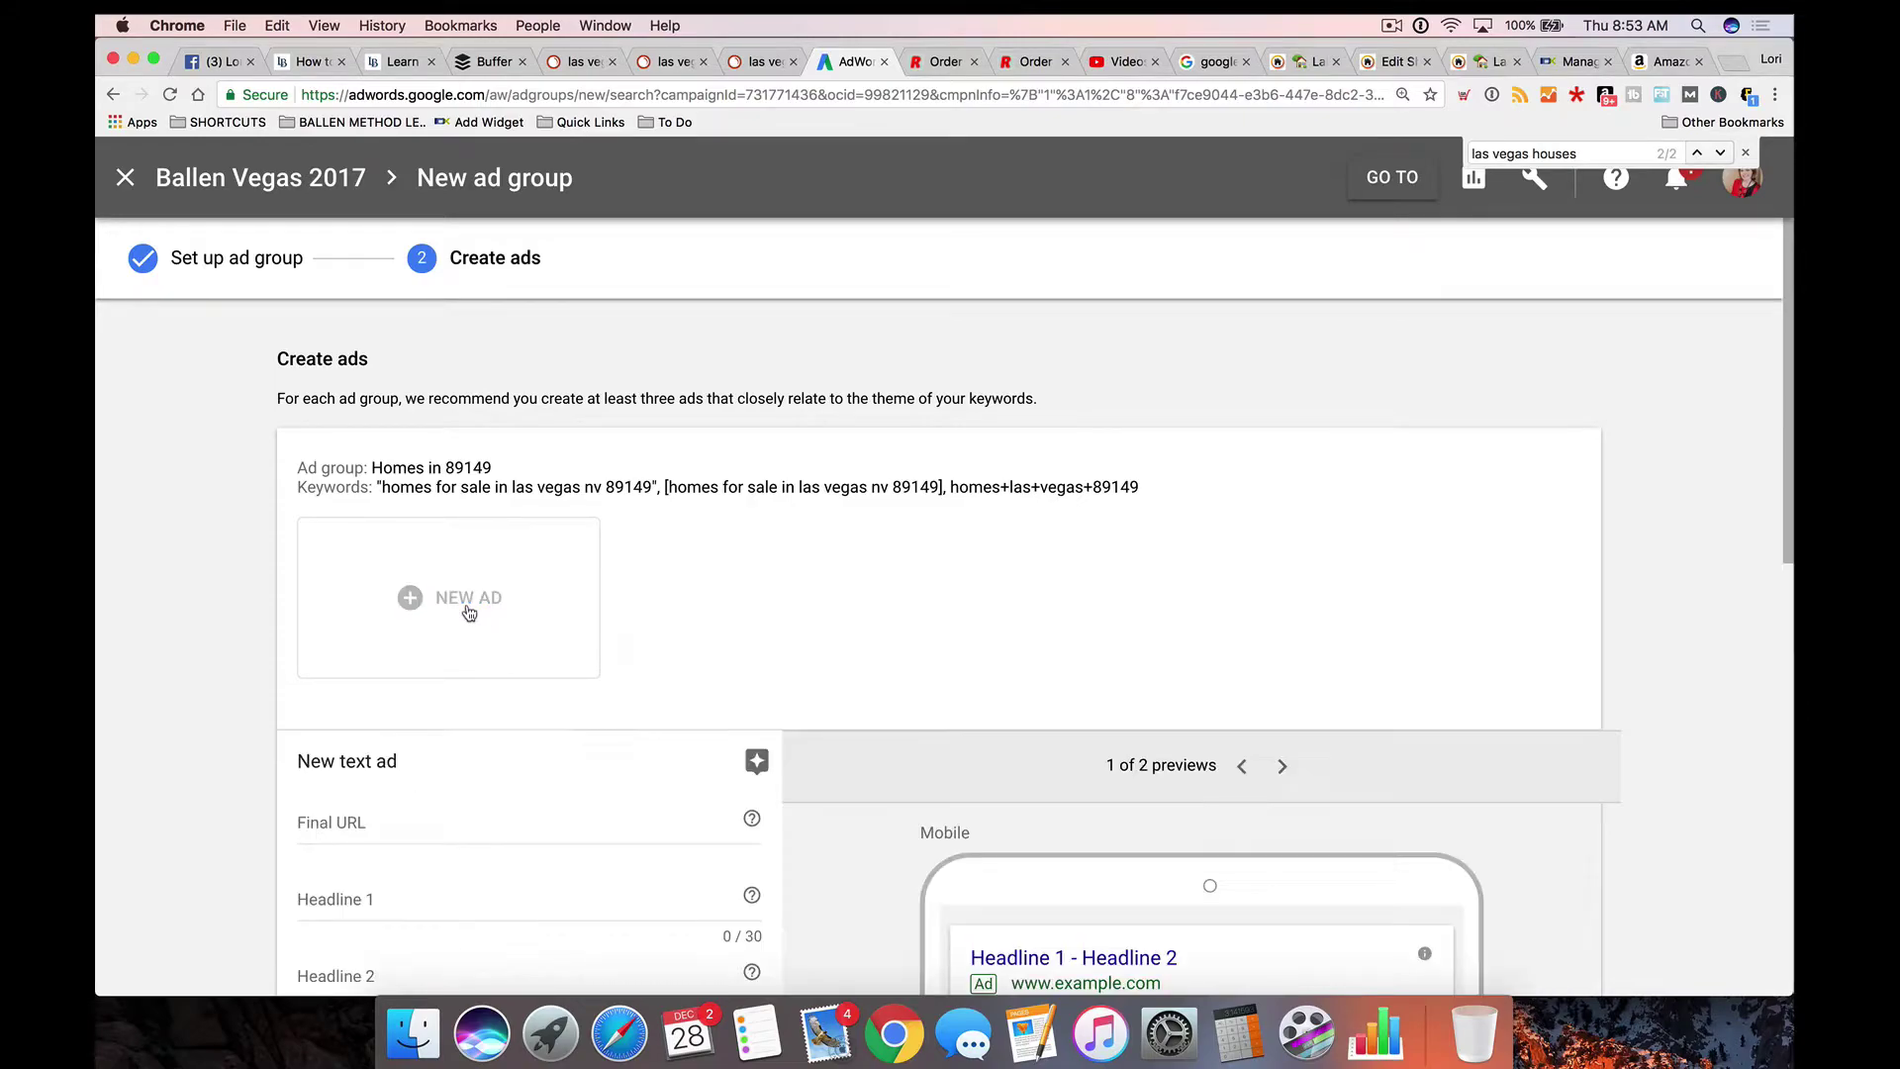
{"action": "left_click", "coordinate": [405, 534]}
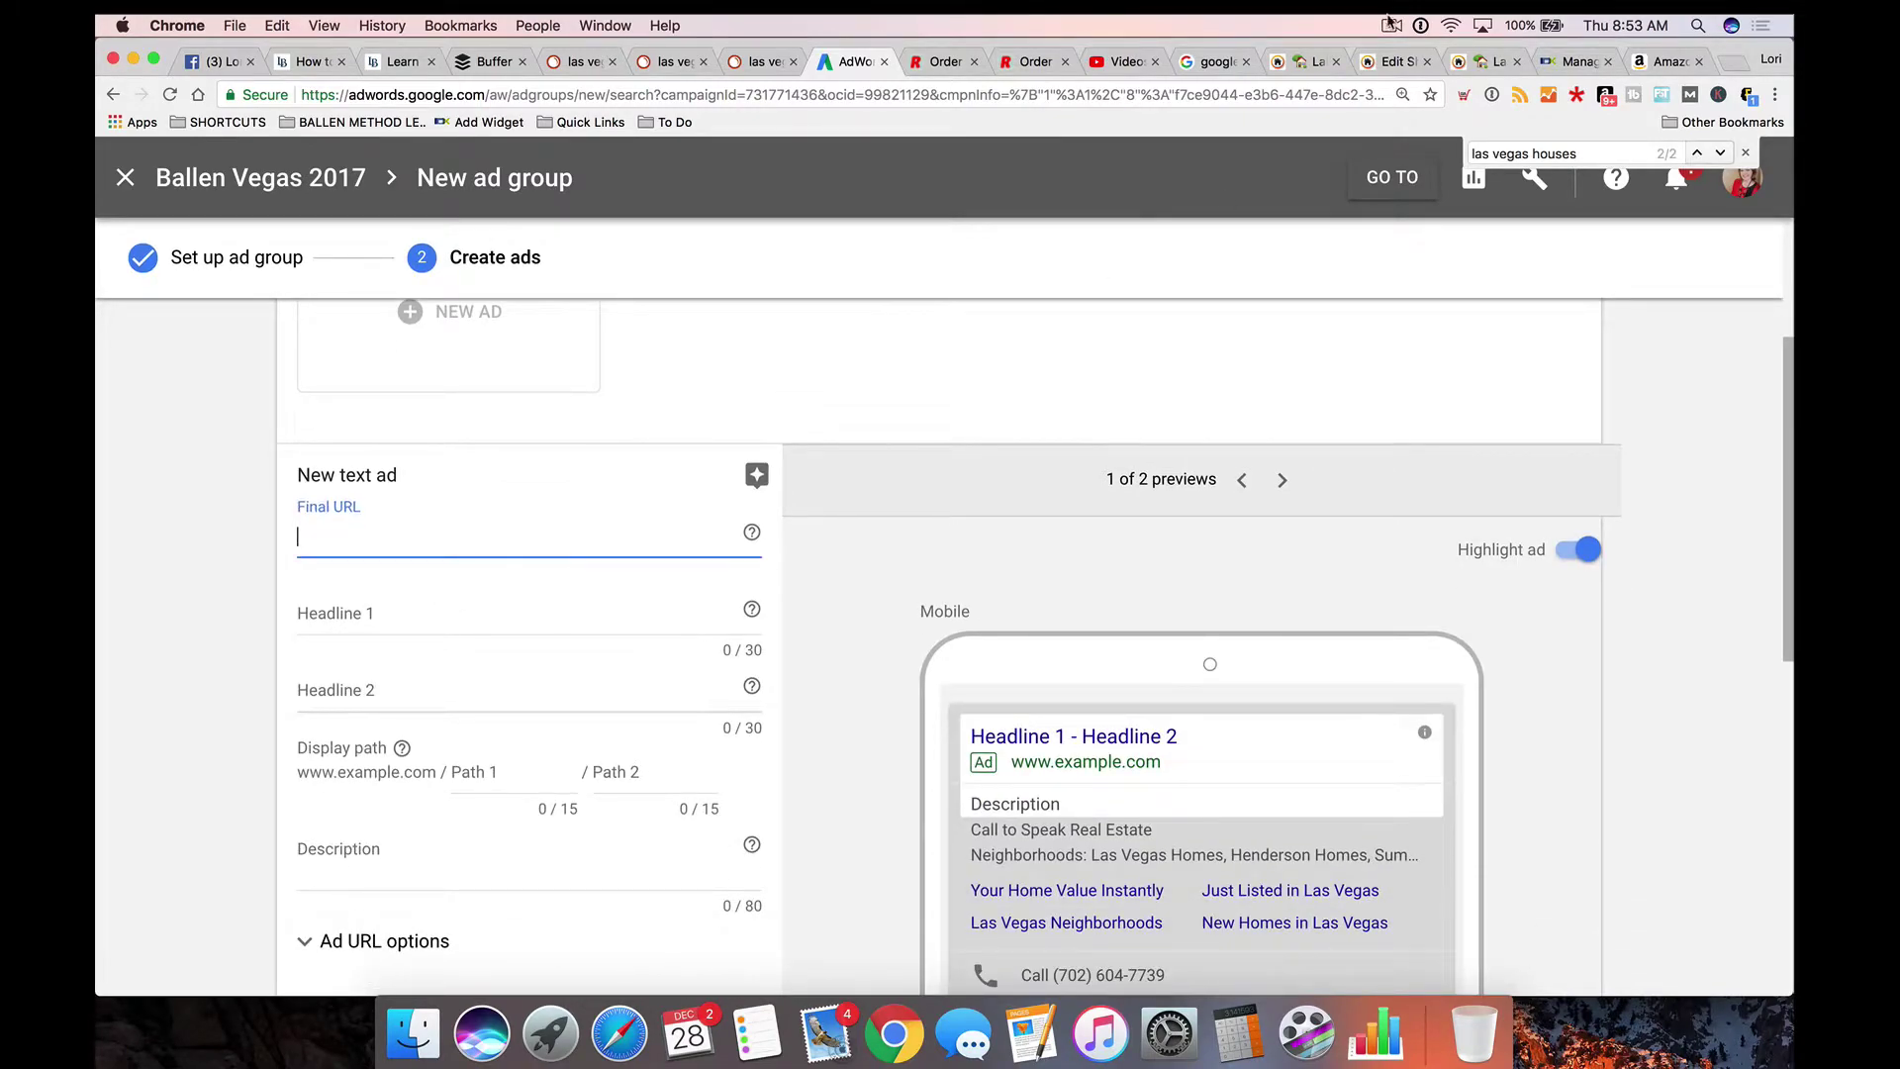
Step: Switch to the website's Lake Las Vegas location page and look through its content and home listings
{"action": "left_click_drag", "start_coordinate": [1287, 61], "coordinate": [945, 61]}
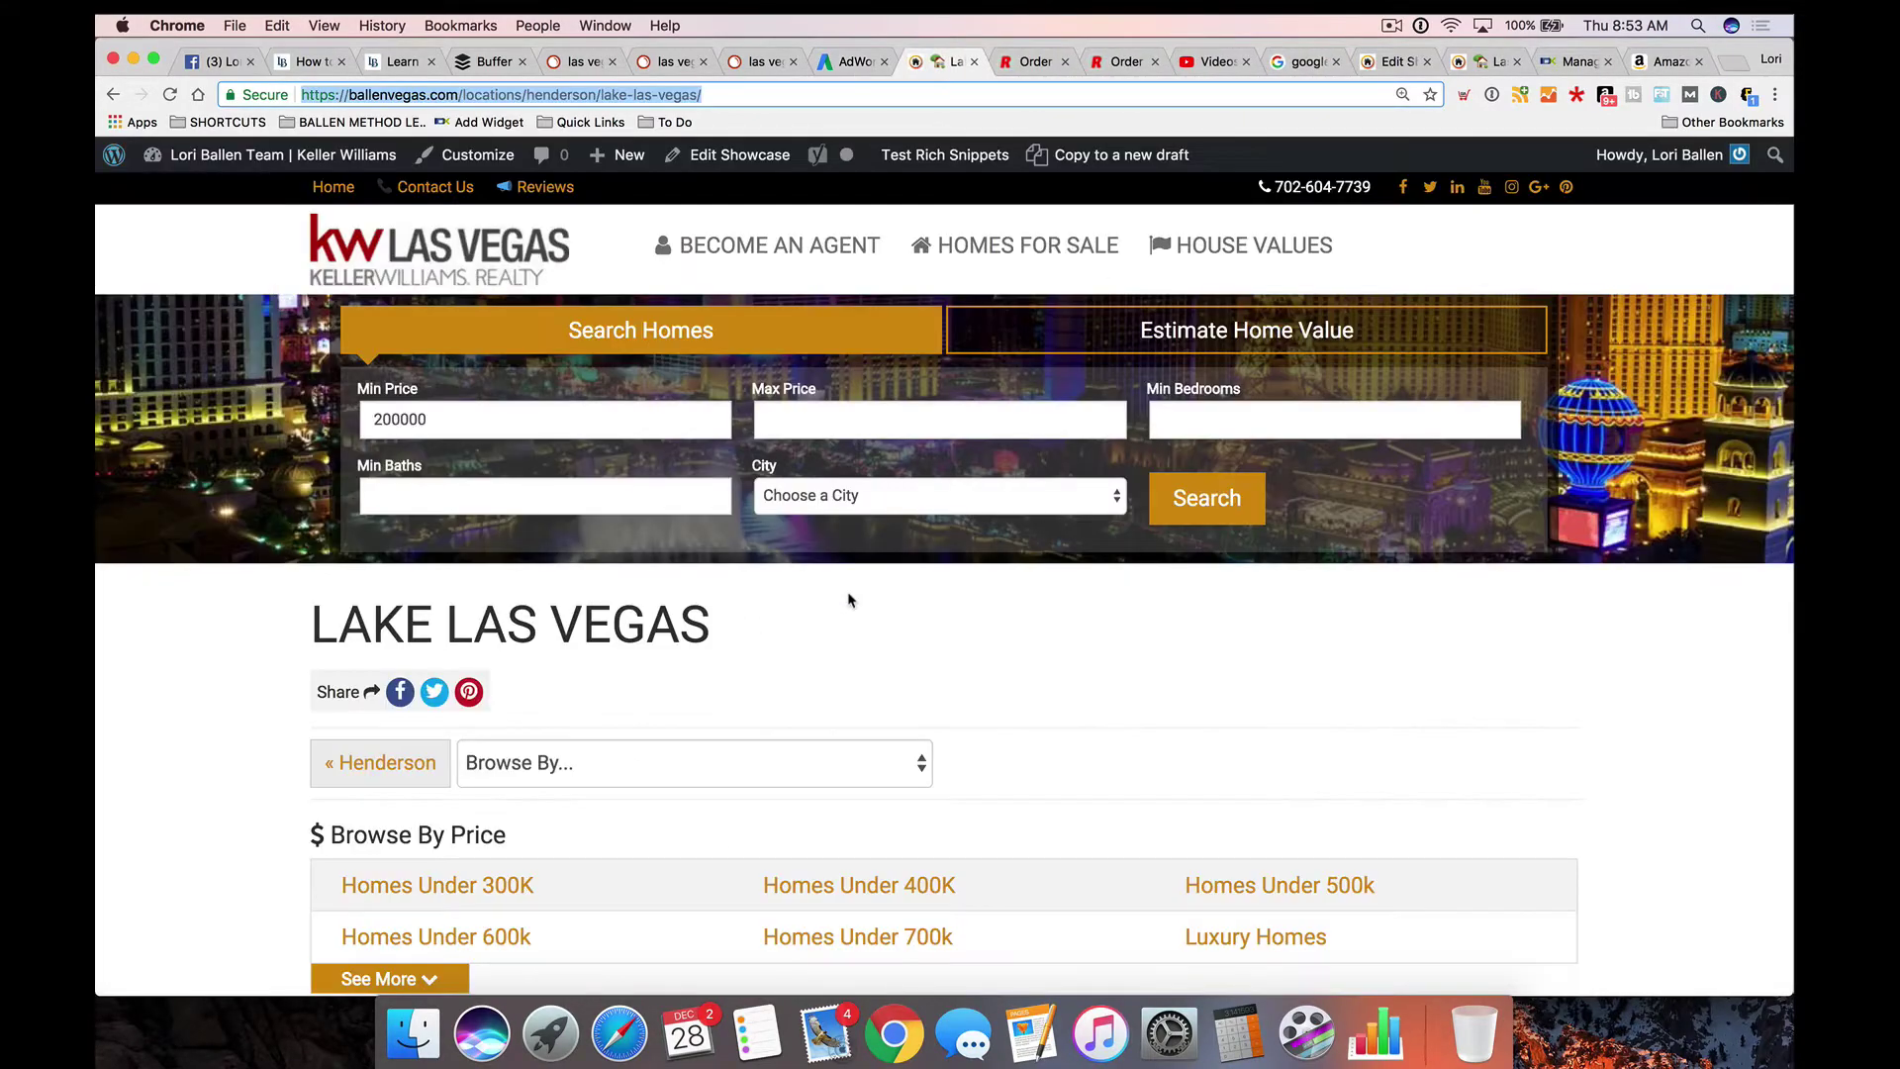
{"action": "scroll", "coordinate": [221, 607], "scroll_direction": "down", "scroll_amount": 20}
{"action": "scroll", "coordinate": [262, 609], "scroll_direction": "up", "scroll_amount": 20}
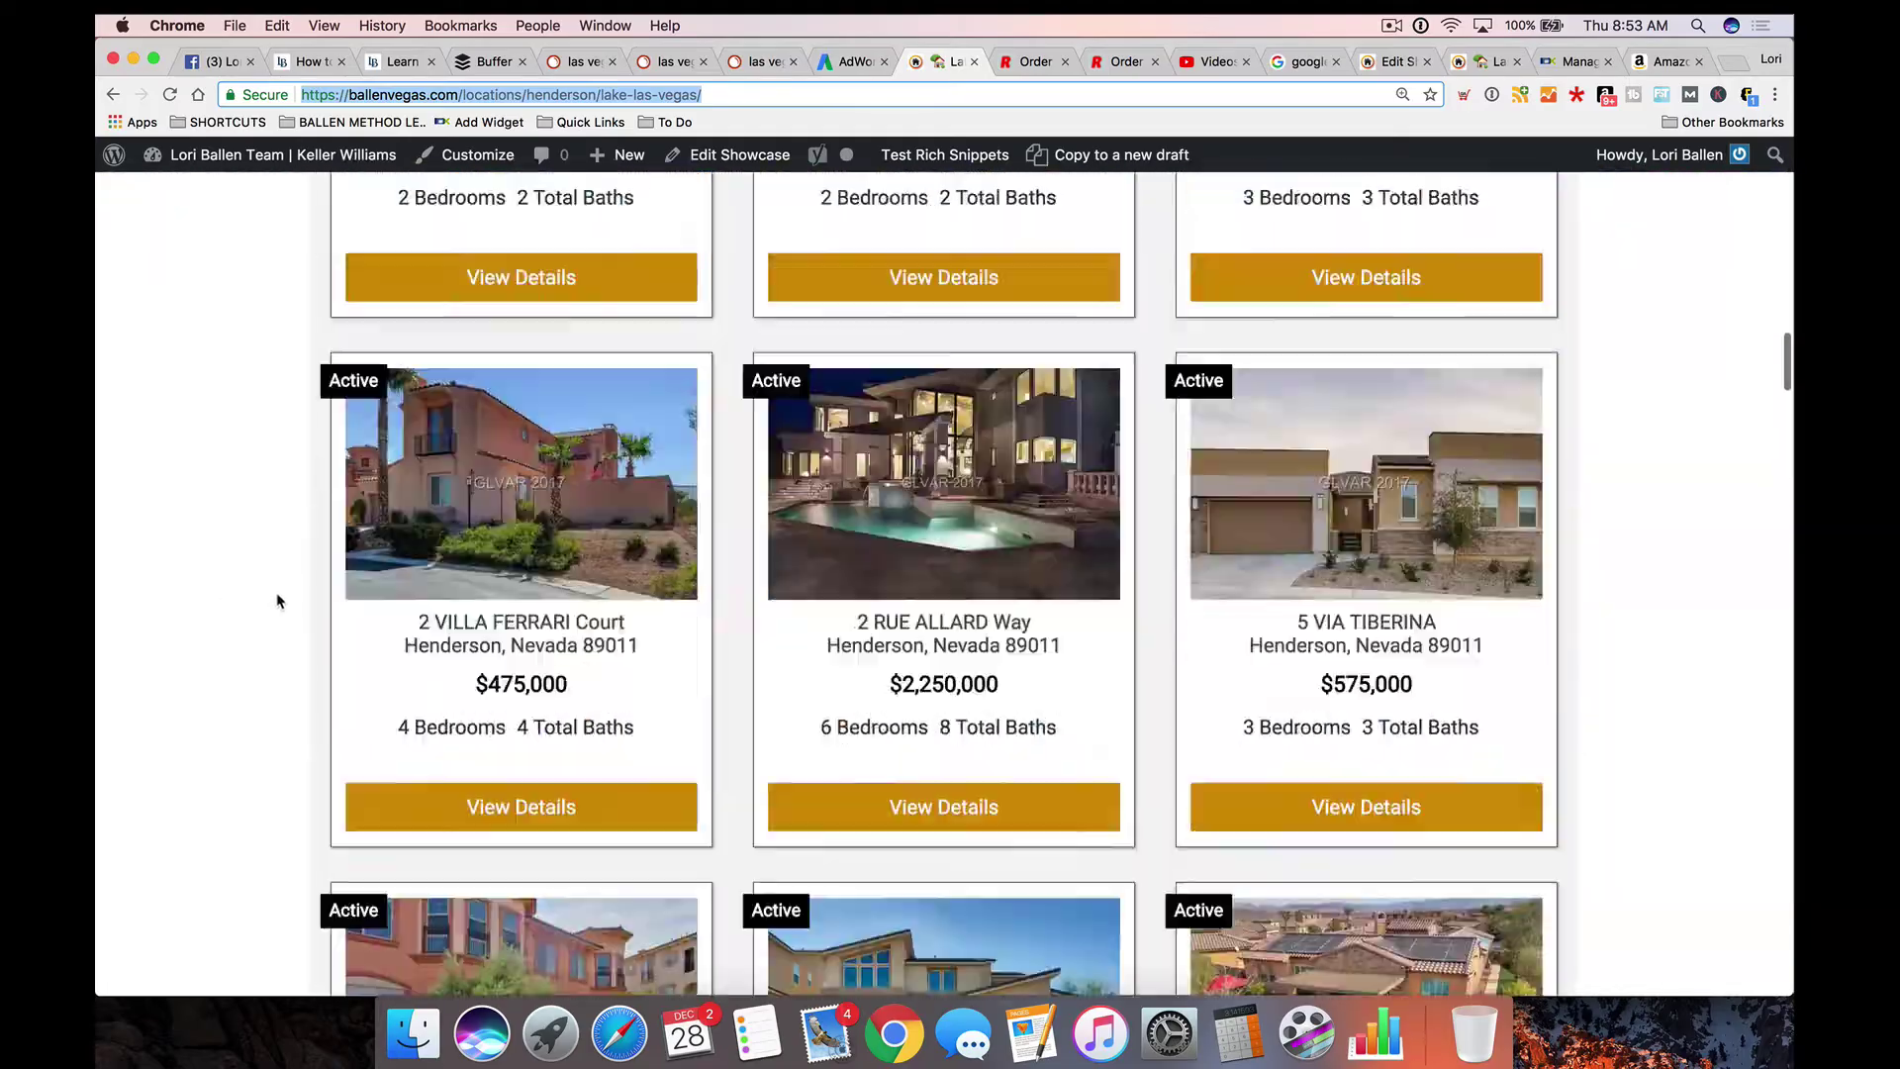
Step: Go to the website's homepage and open its Las Vegas Zip Codes page
{"action": "scroll", "coordinate": [1389, 781], "scroll_direction": "down", "scroll_amount": 1}
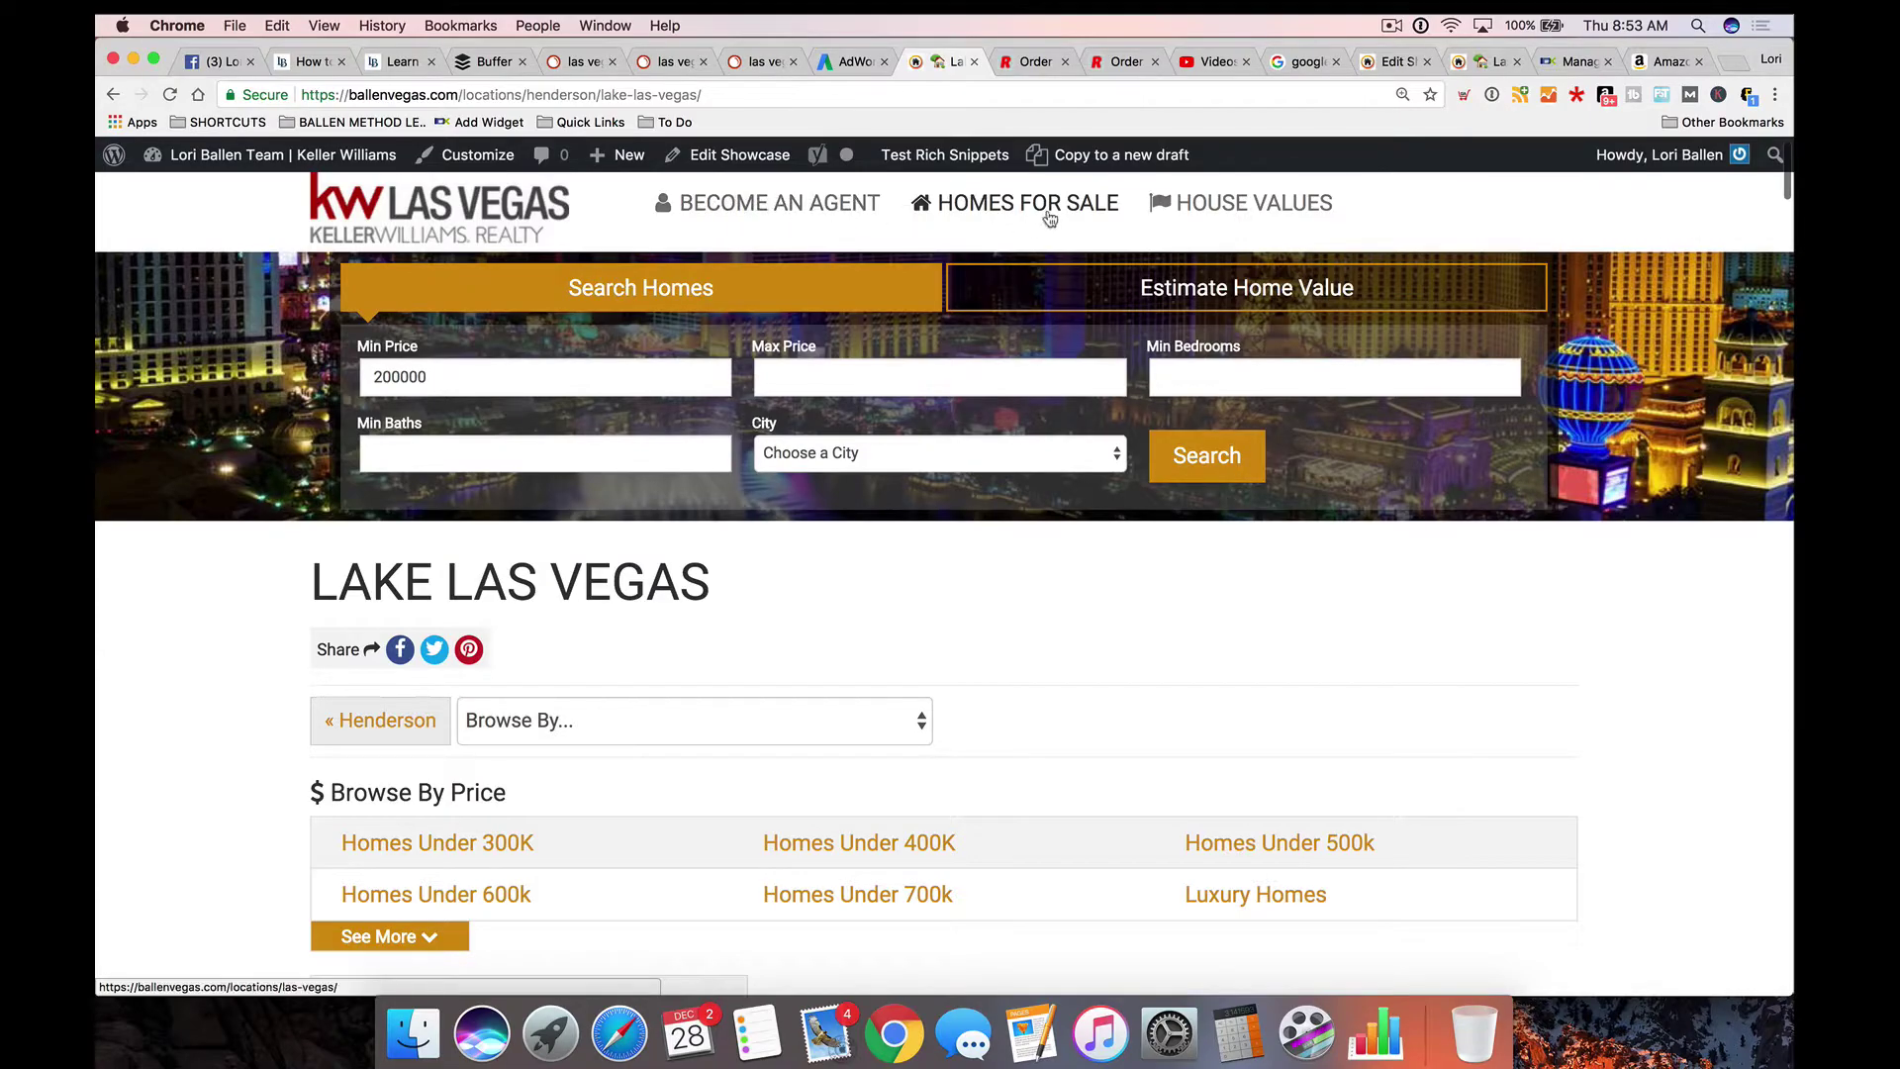
{"action": "left_click", "coordinate": [397, 205]}
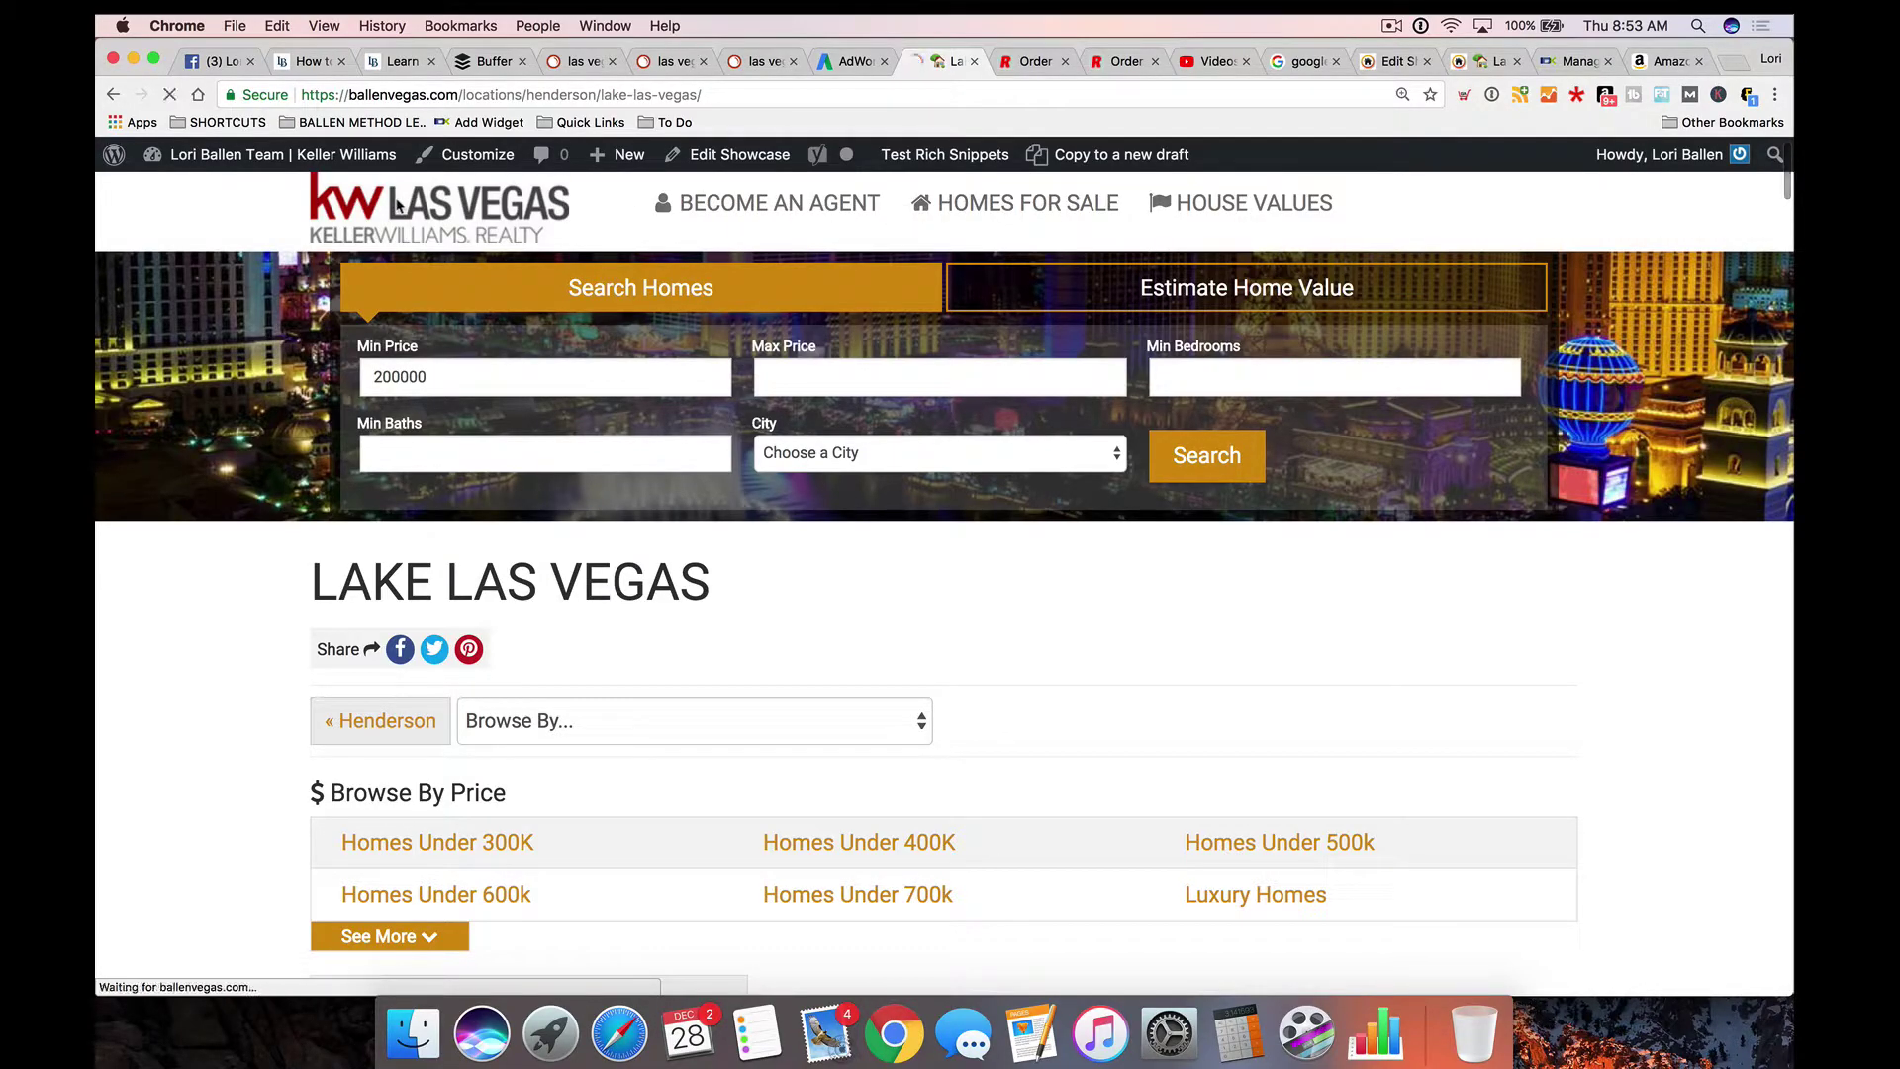
{"action": "scroll", "coordinate": [1202, 703], "scroll_direction": "down", "scroll_amount": 6}
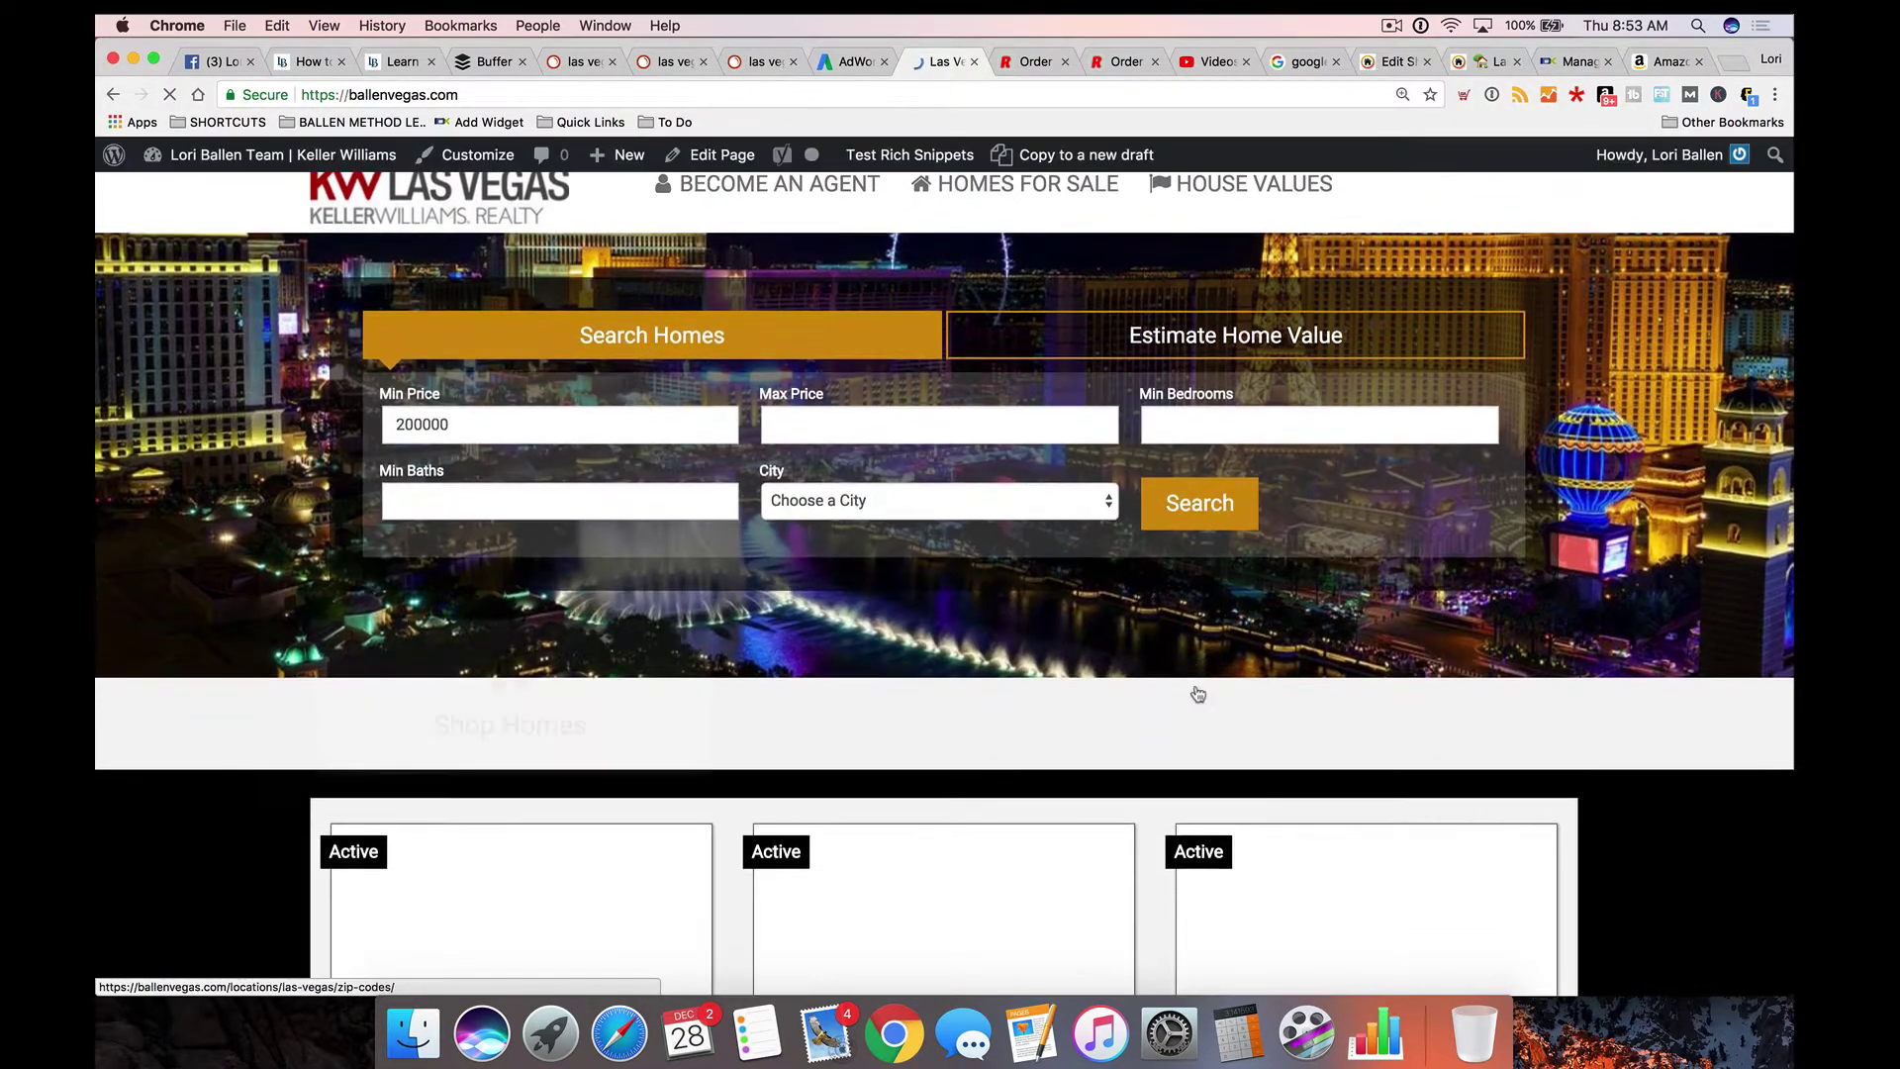
{"action": "scroll", "coordinate": [1197, 691], "scroll_direction": "down", "scroll_amount": 1}
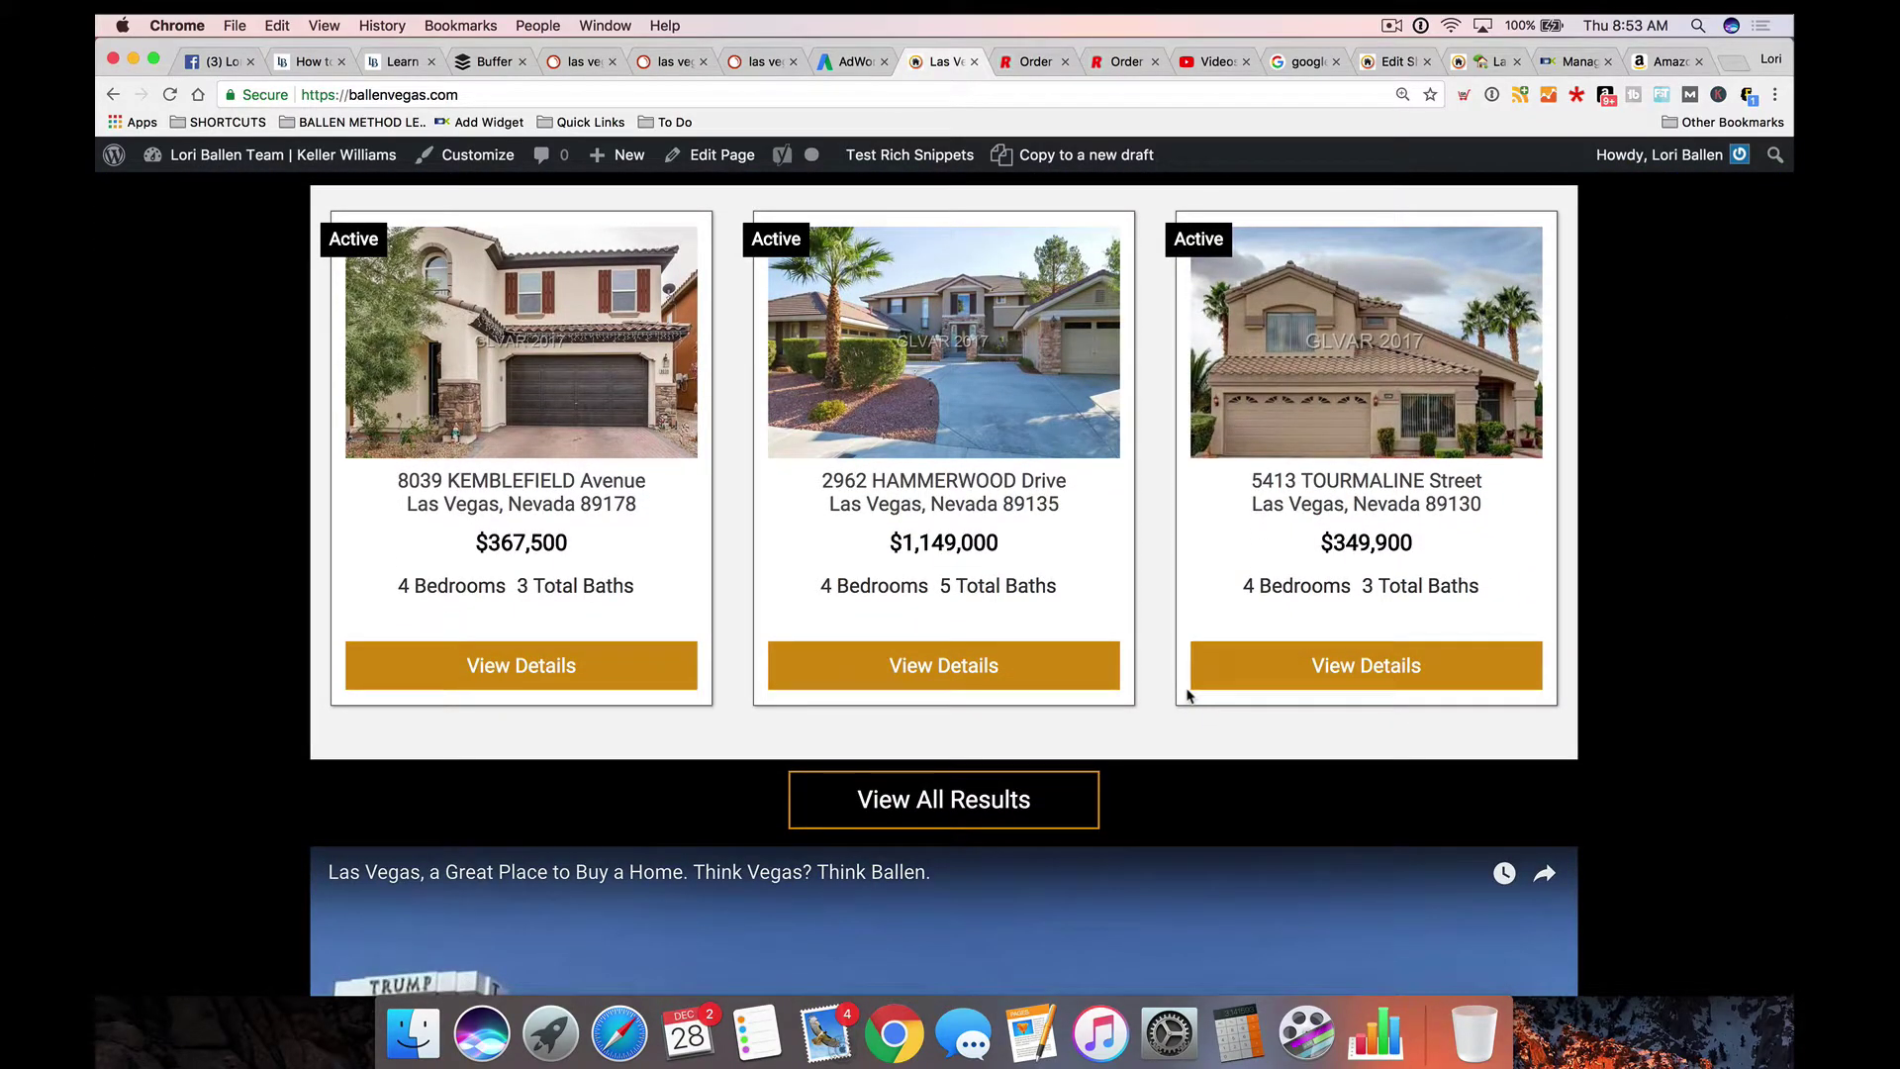
{"action": "scroll", "coordinate": [1462, 709], "scroll_direction": "down", "scroll_amount": 6}
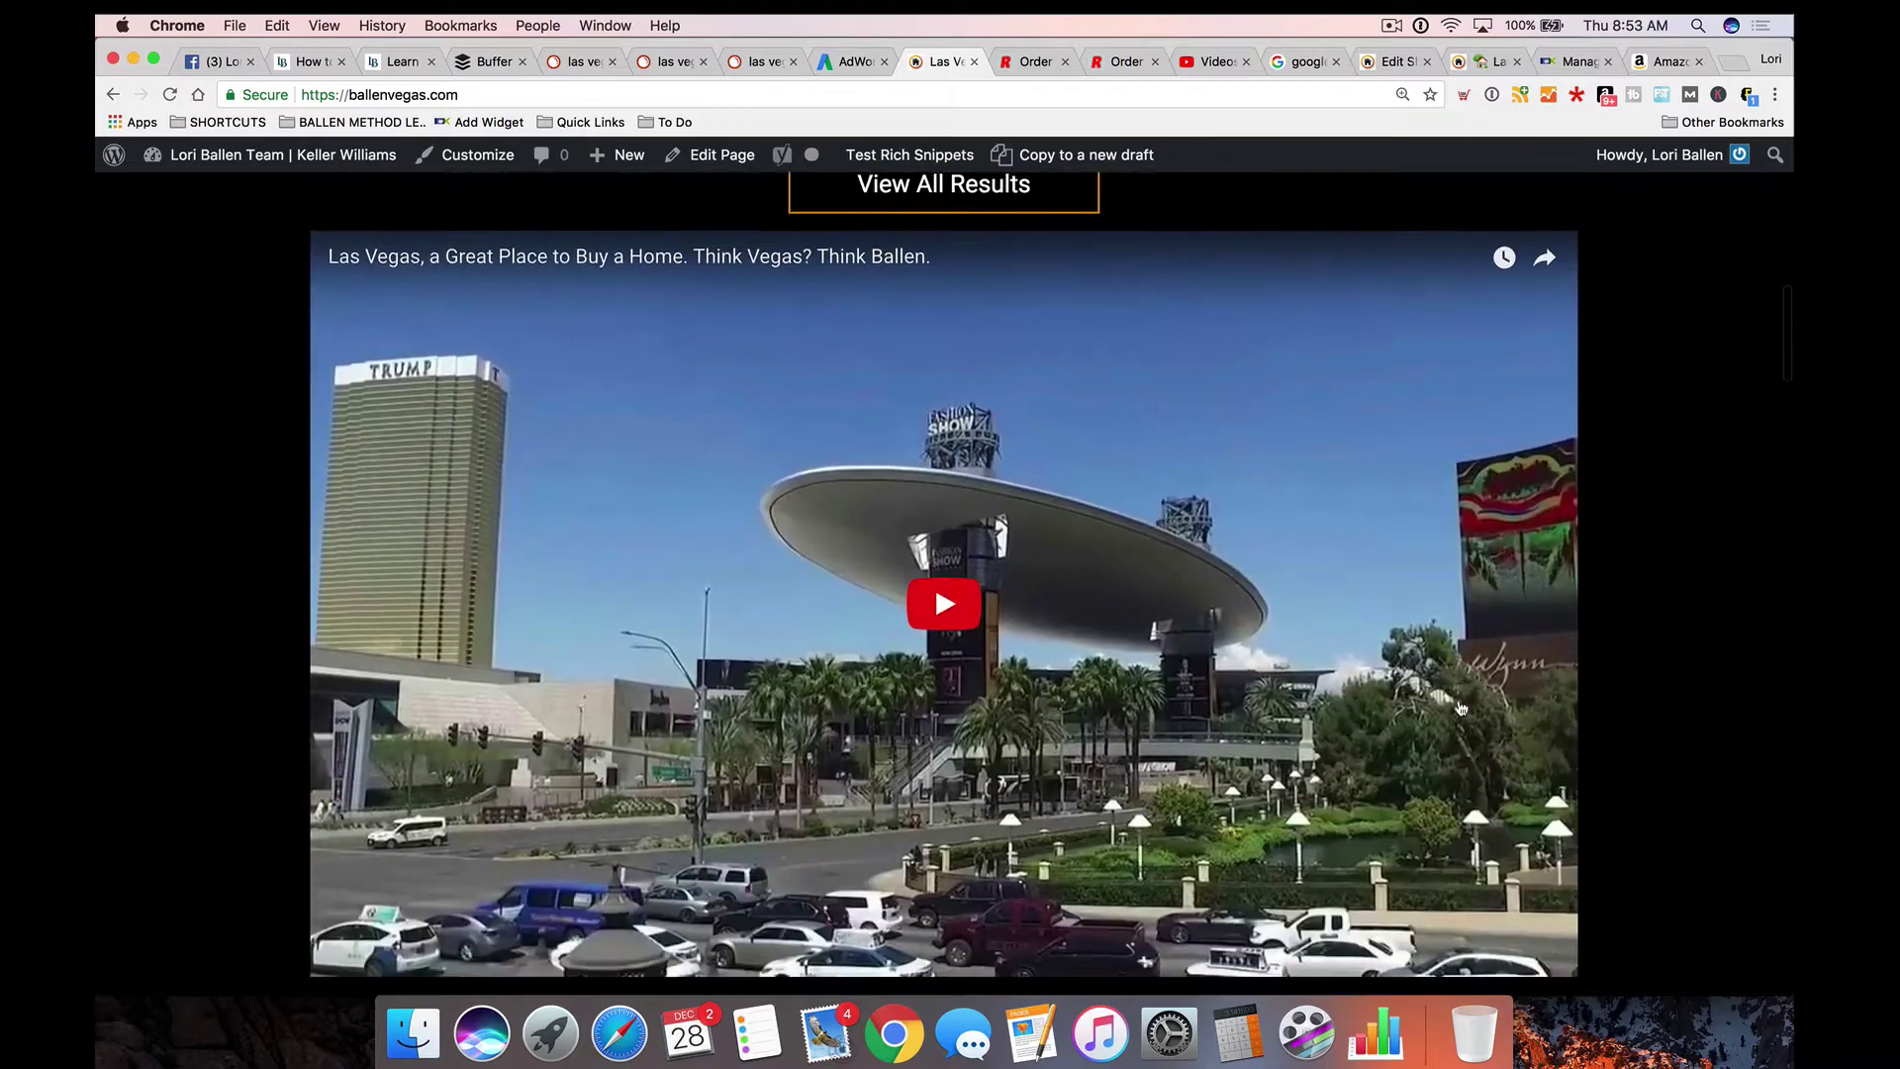
{"action": "scroll", "coordinate": [1460, 710], "scroll_direction": "up", "scroll_amount": 15}
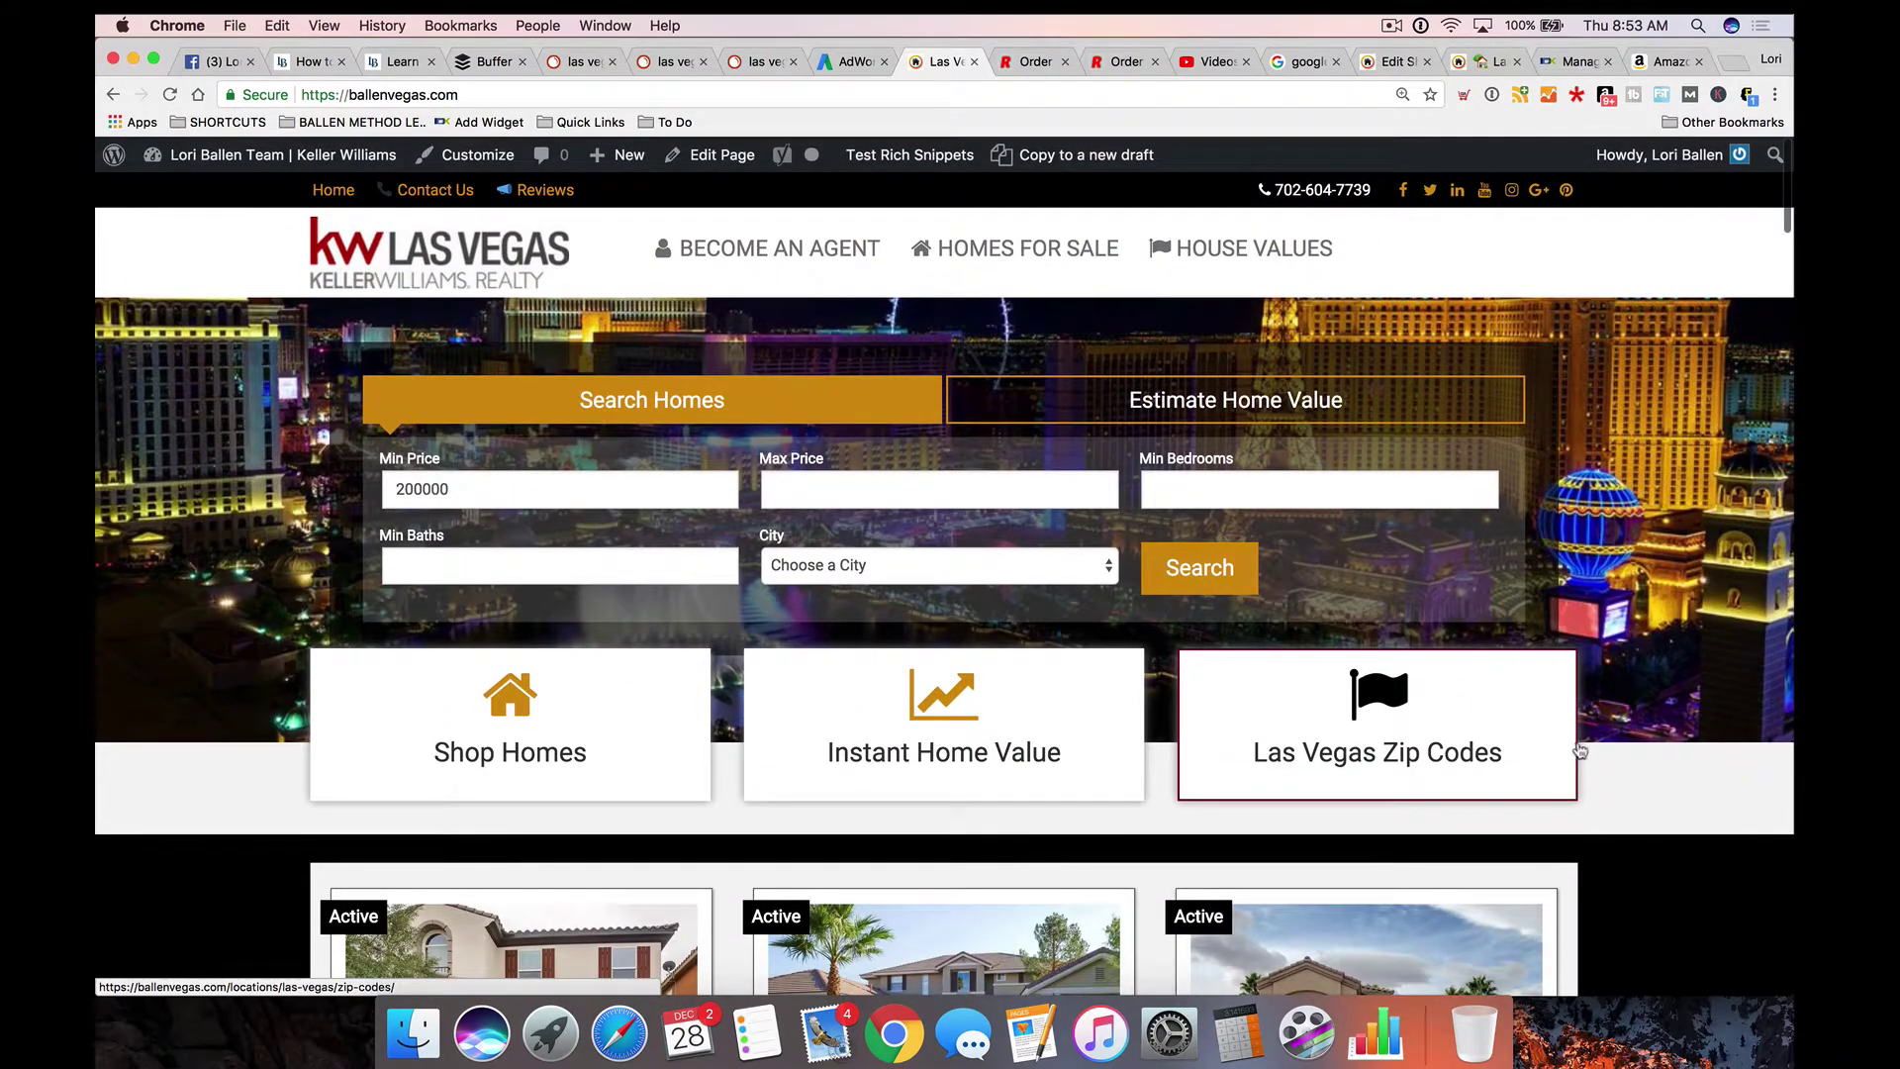
{"action": "left_click", "coordinate": [1386, 750]}
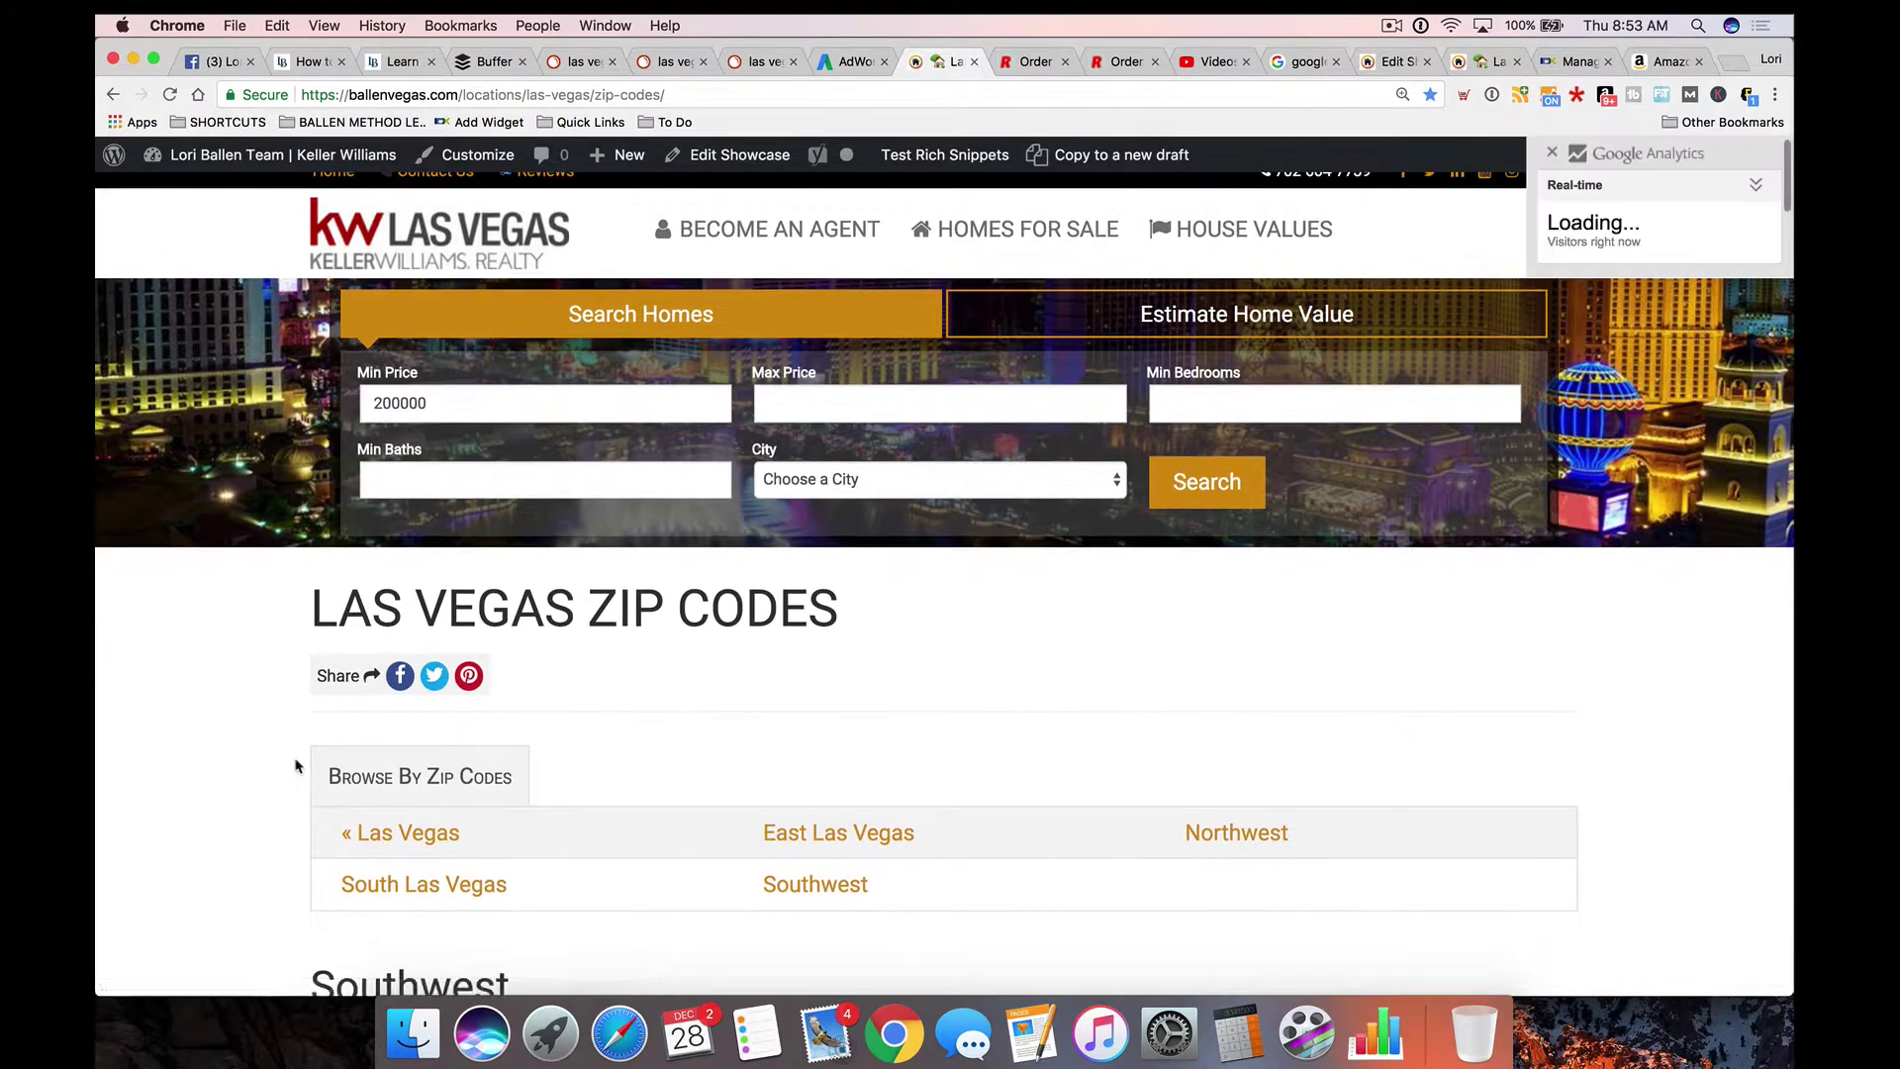
Step: Open the Northwest zip codes page, expand its full zip code list and open the 89149 homes page
{"action": "scroll", "coordinate": [294, 767], "scroll_direction": "down", "scroll_amount": 3}
{"action": "left_click", "coordinate": [1243, 601]}
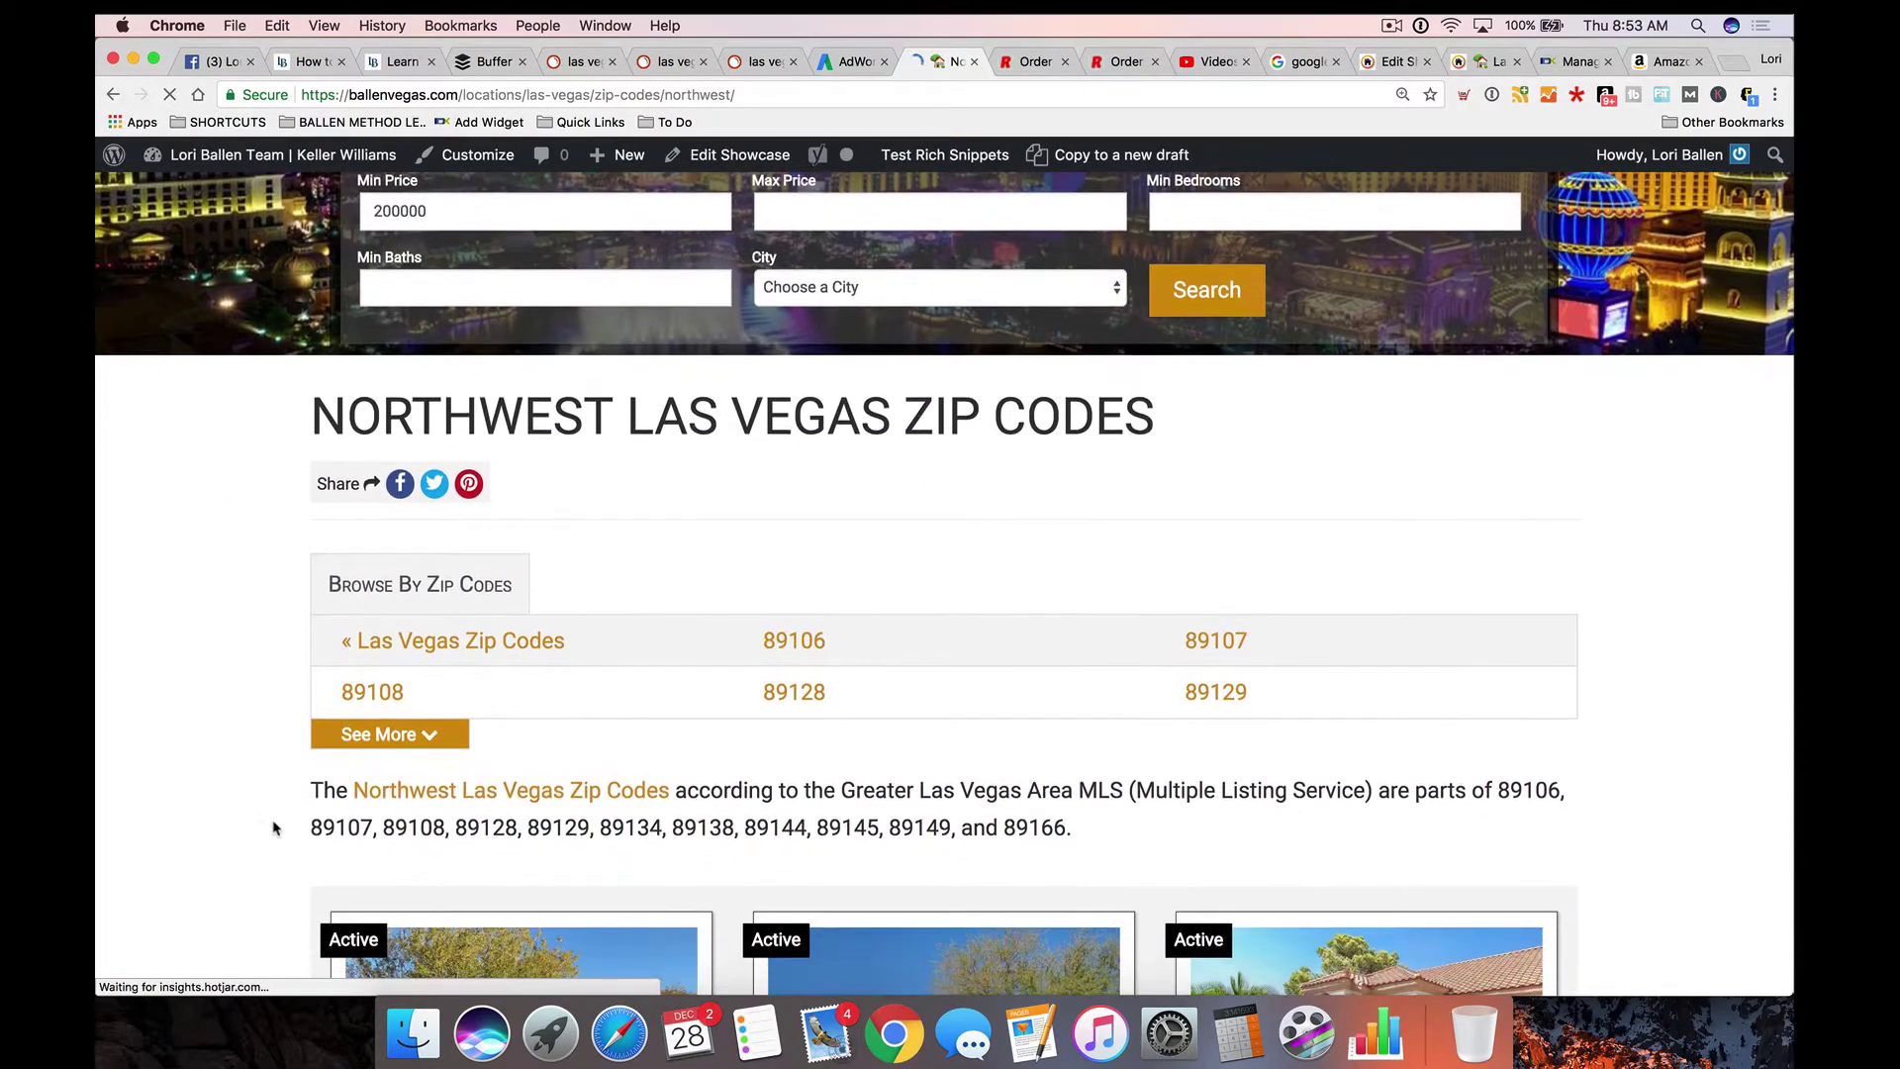
{"action": "left_click", "coordinate": [351, 732]}
{"action": "scroll", "coordinate": [270, 757], "scroll_direction": "down", "scroll_amount": 1}
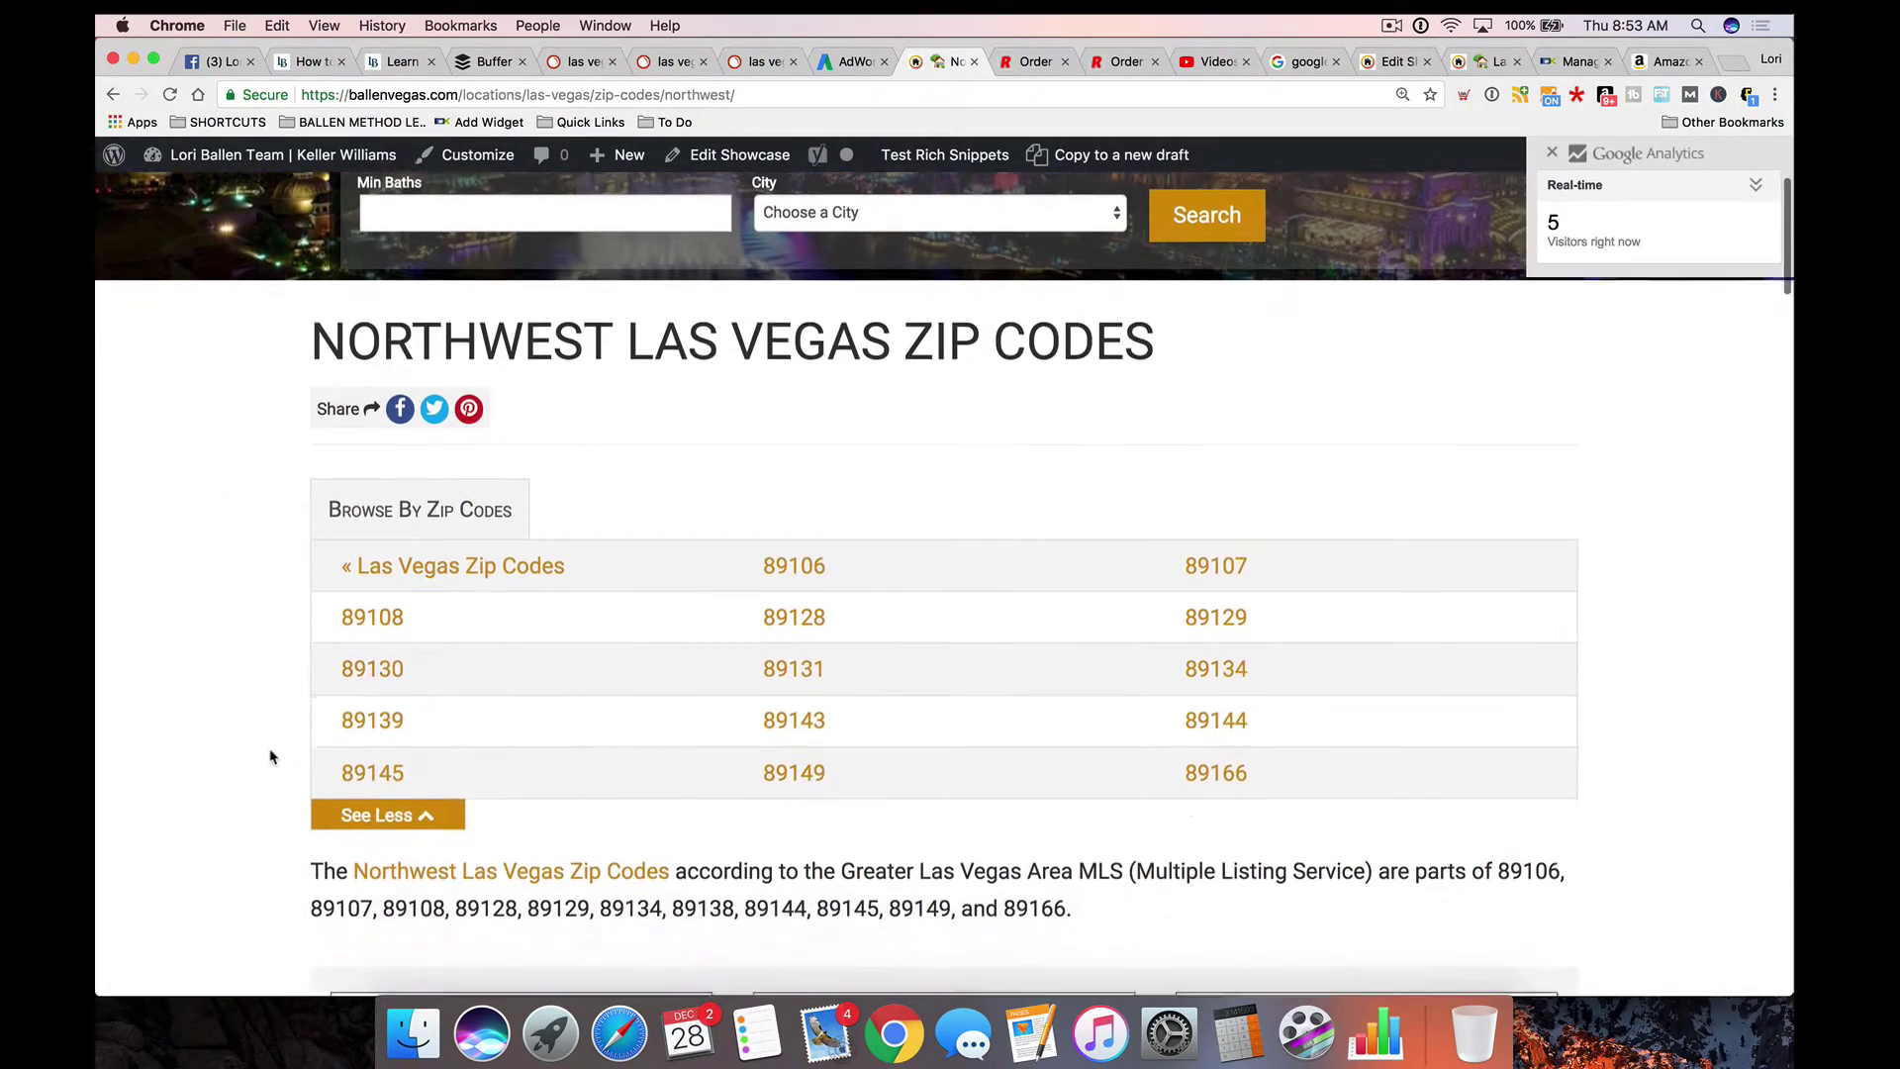
{"action": "left_click", "coordinate": [794, 778]}
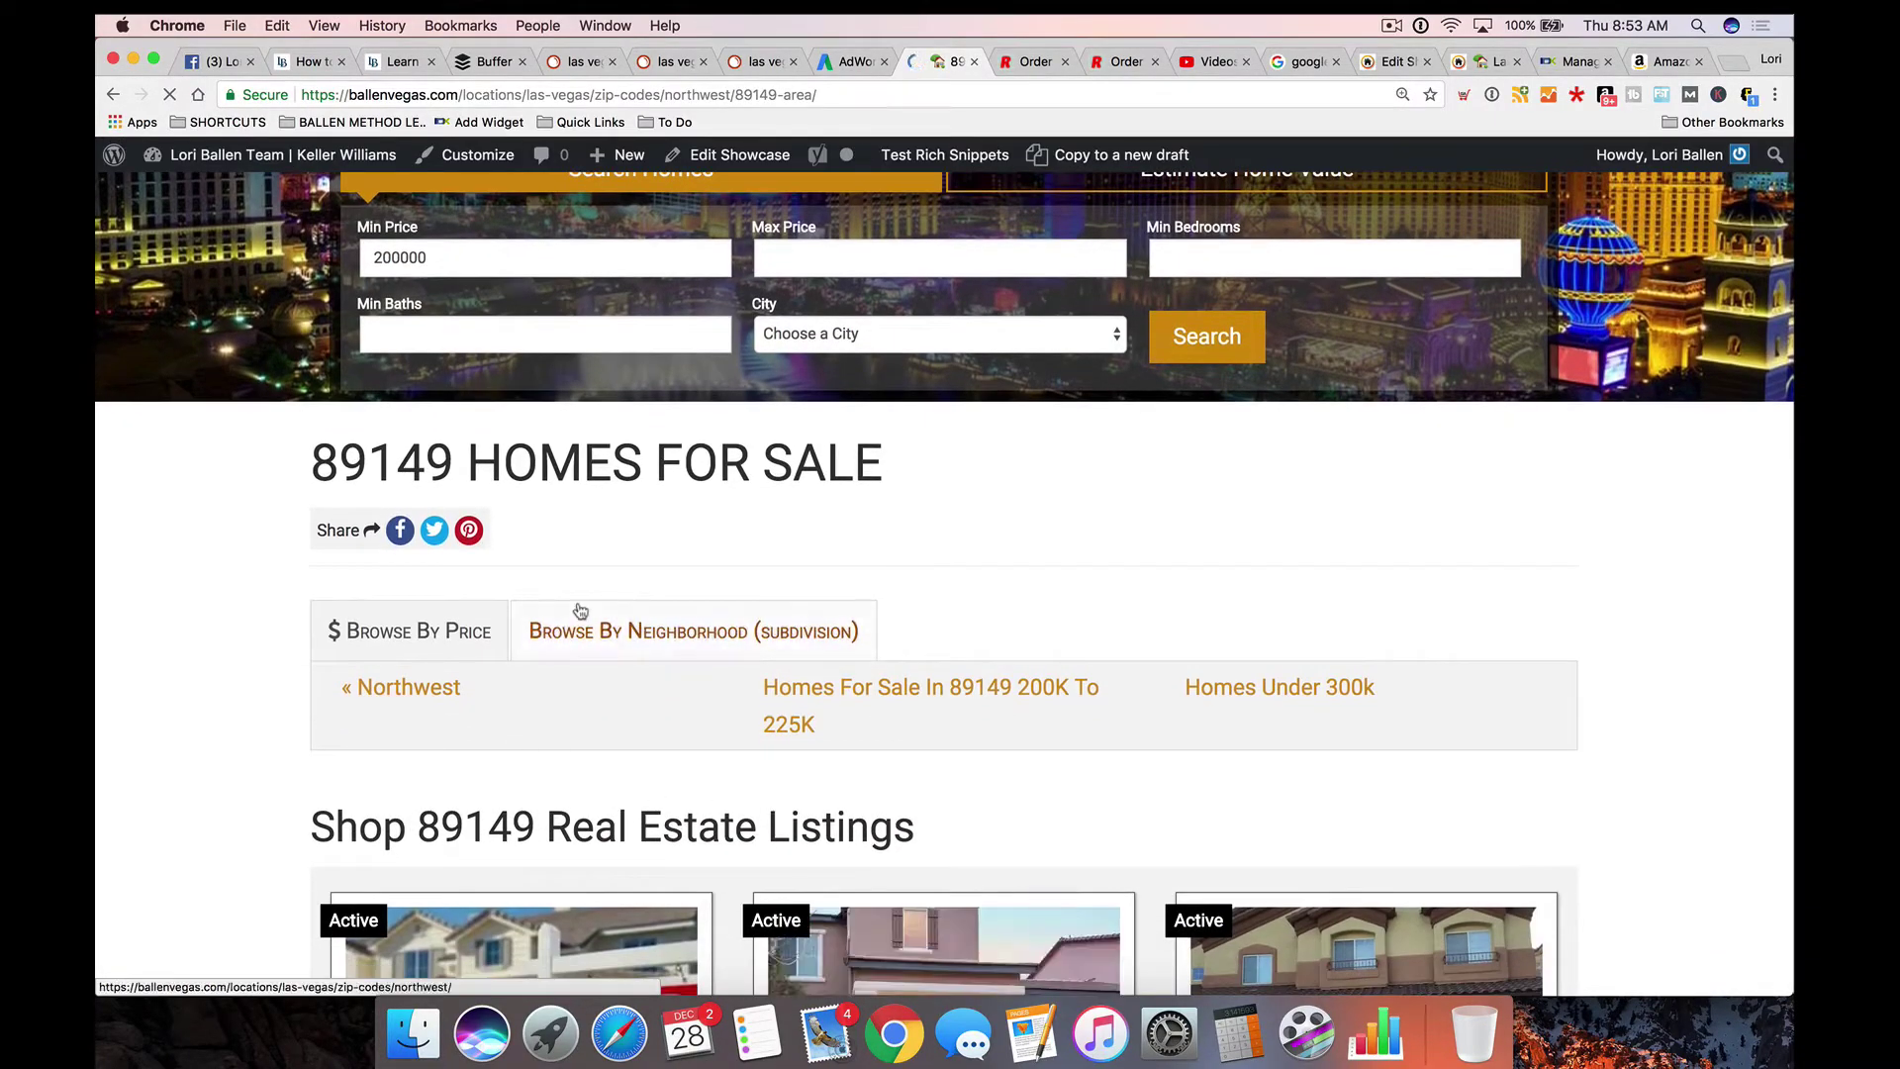
Step: Copy the address of the 89149 homes page and paste it as the new text ad's final URL in AdWords
{"action": "scroll", "coordinate": [580, 611], "scroll_direction": "down", "scroll_amount": 4}
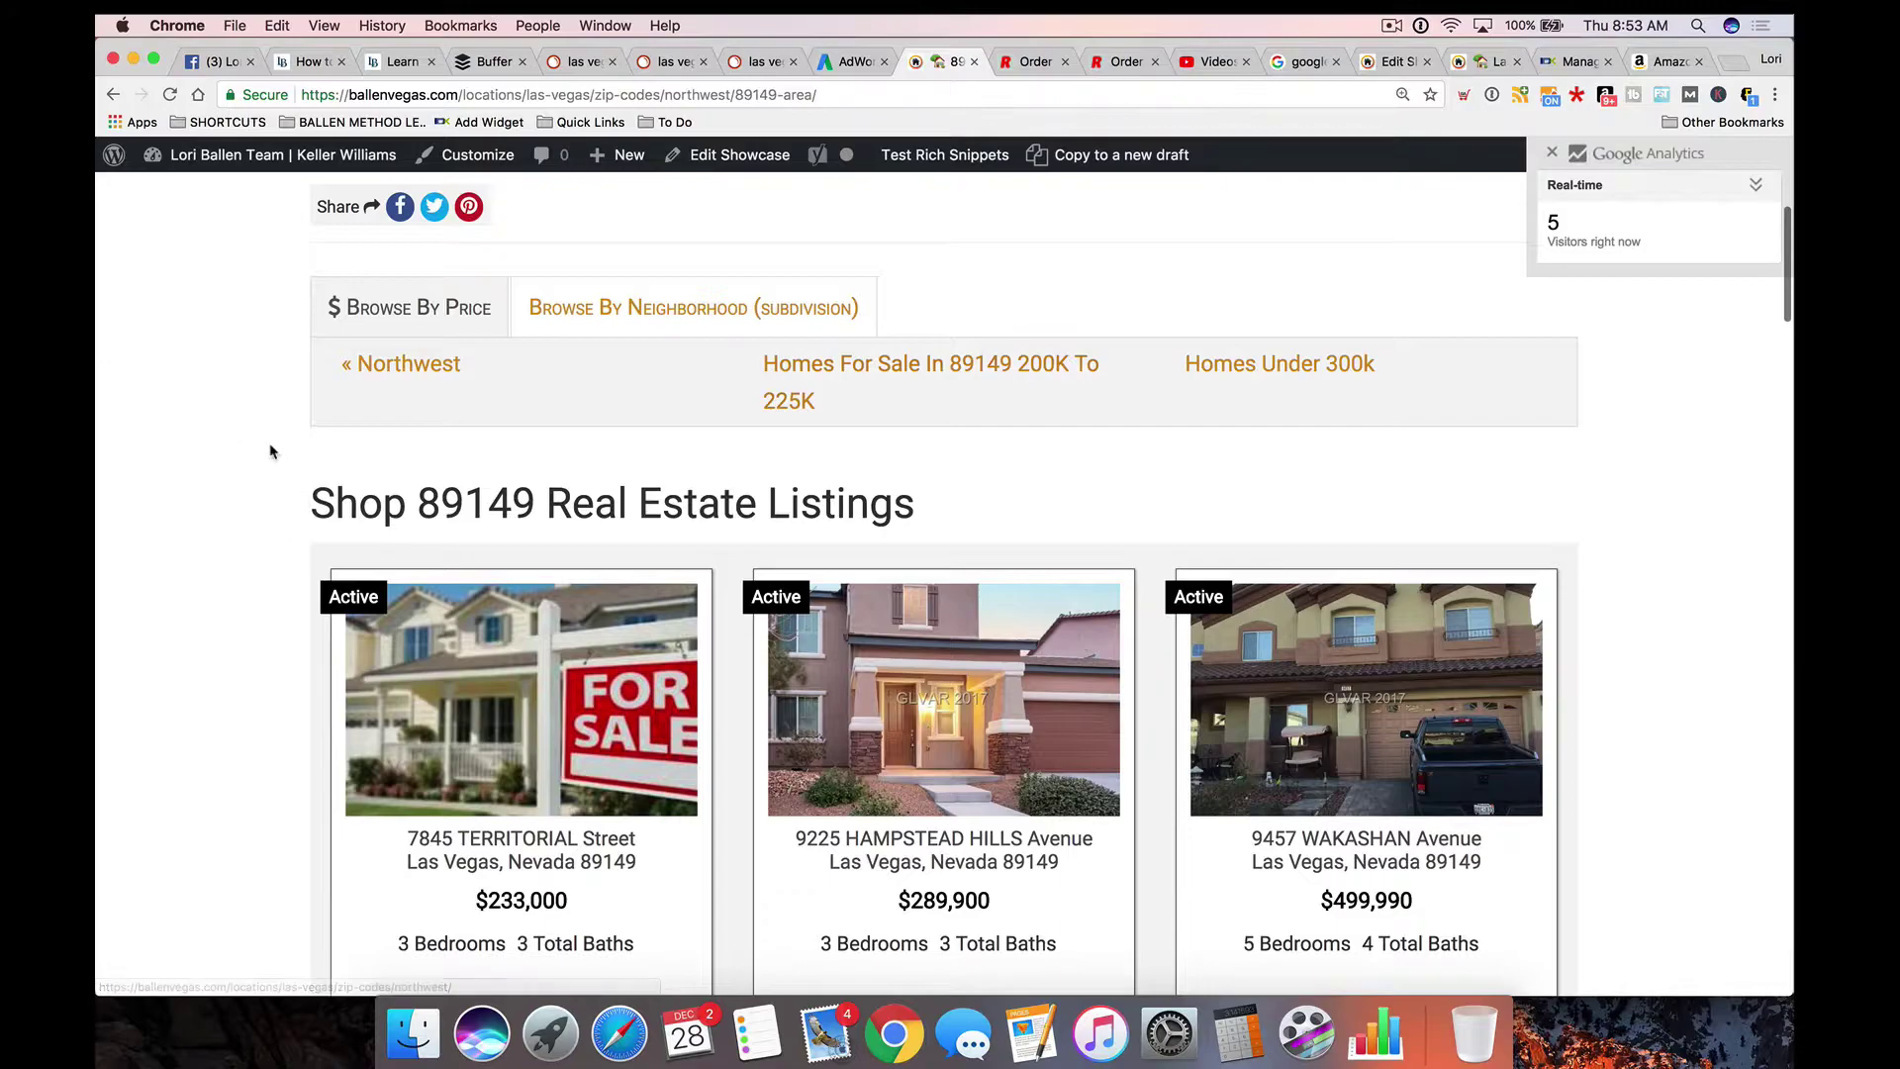
{"action": "scroll", "coordinate": [220, 479], "scroll_direction": "down", "scroll_amount": 10}
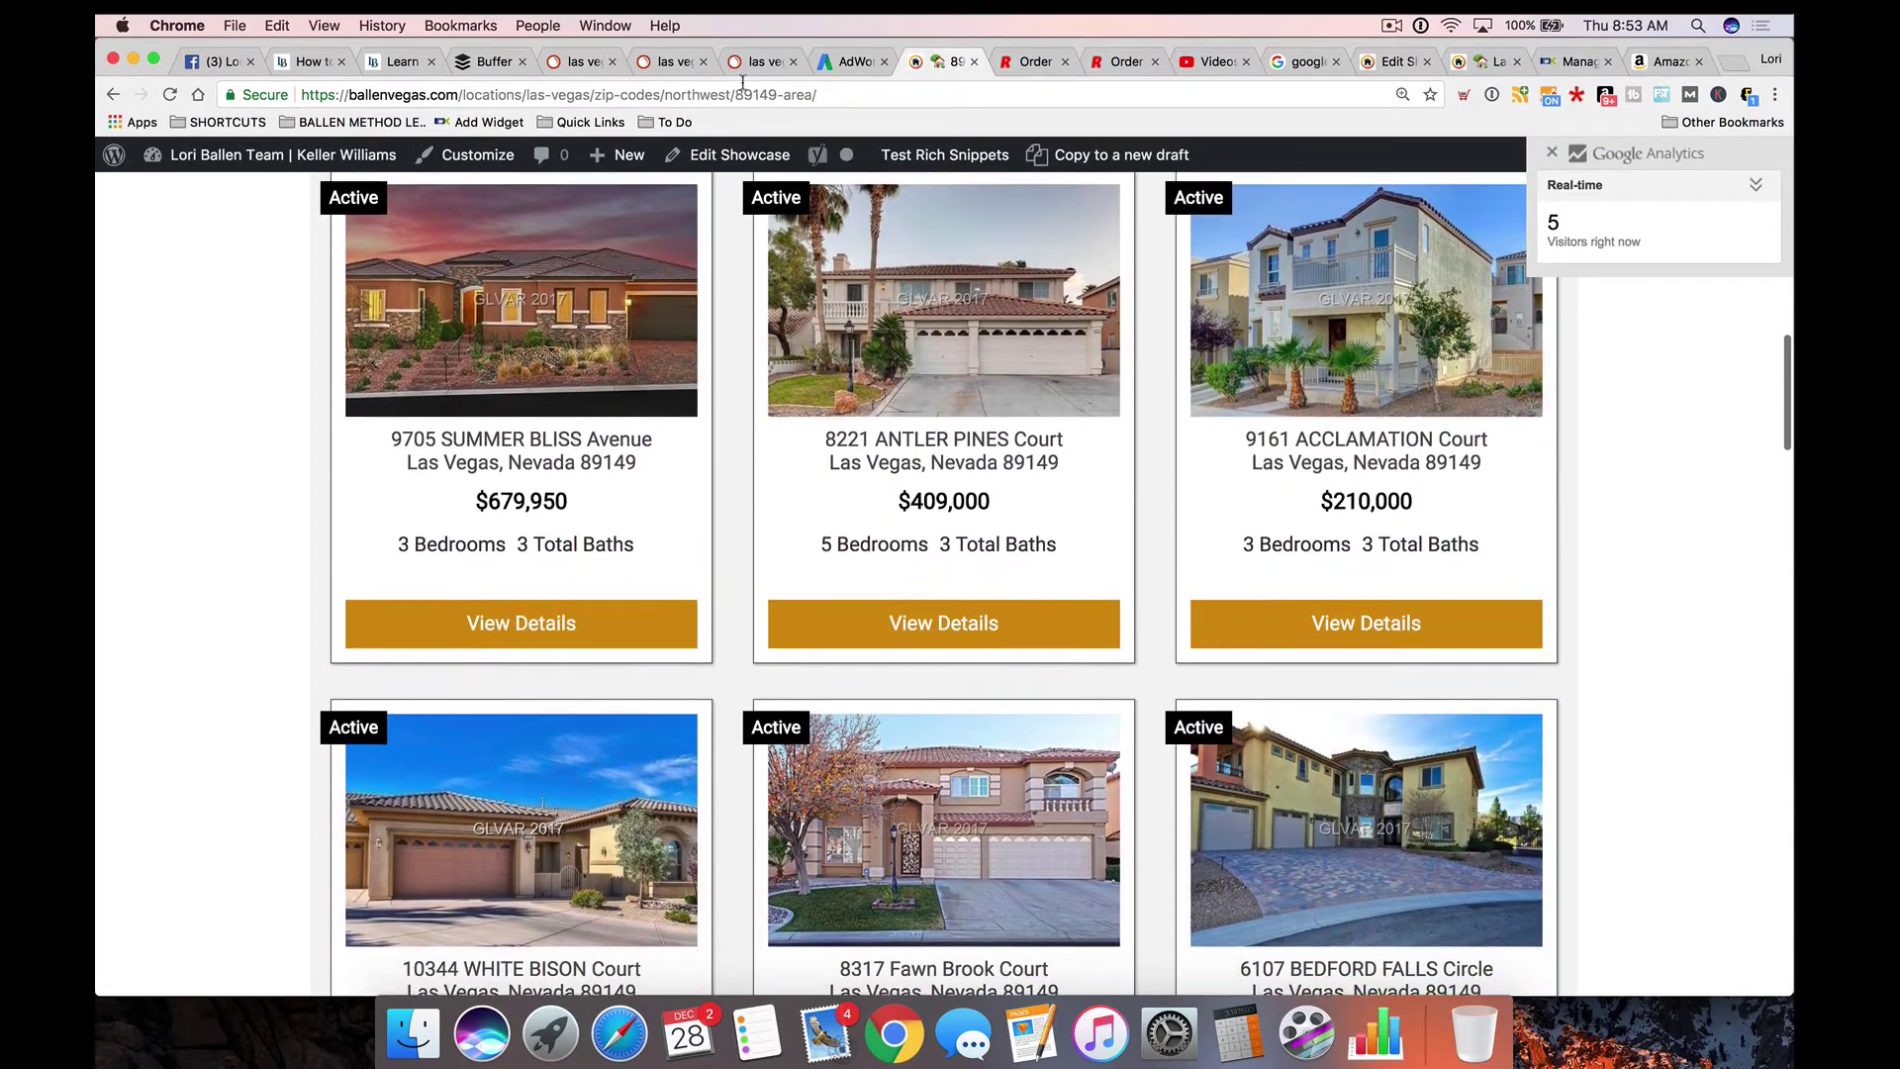
{"action": "left_click", "coordinate": [742, 89]}
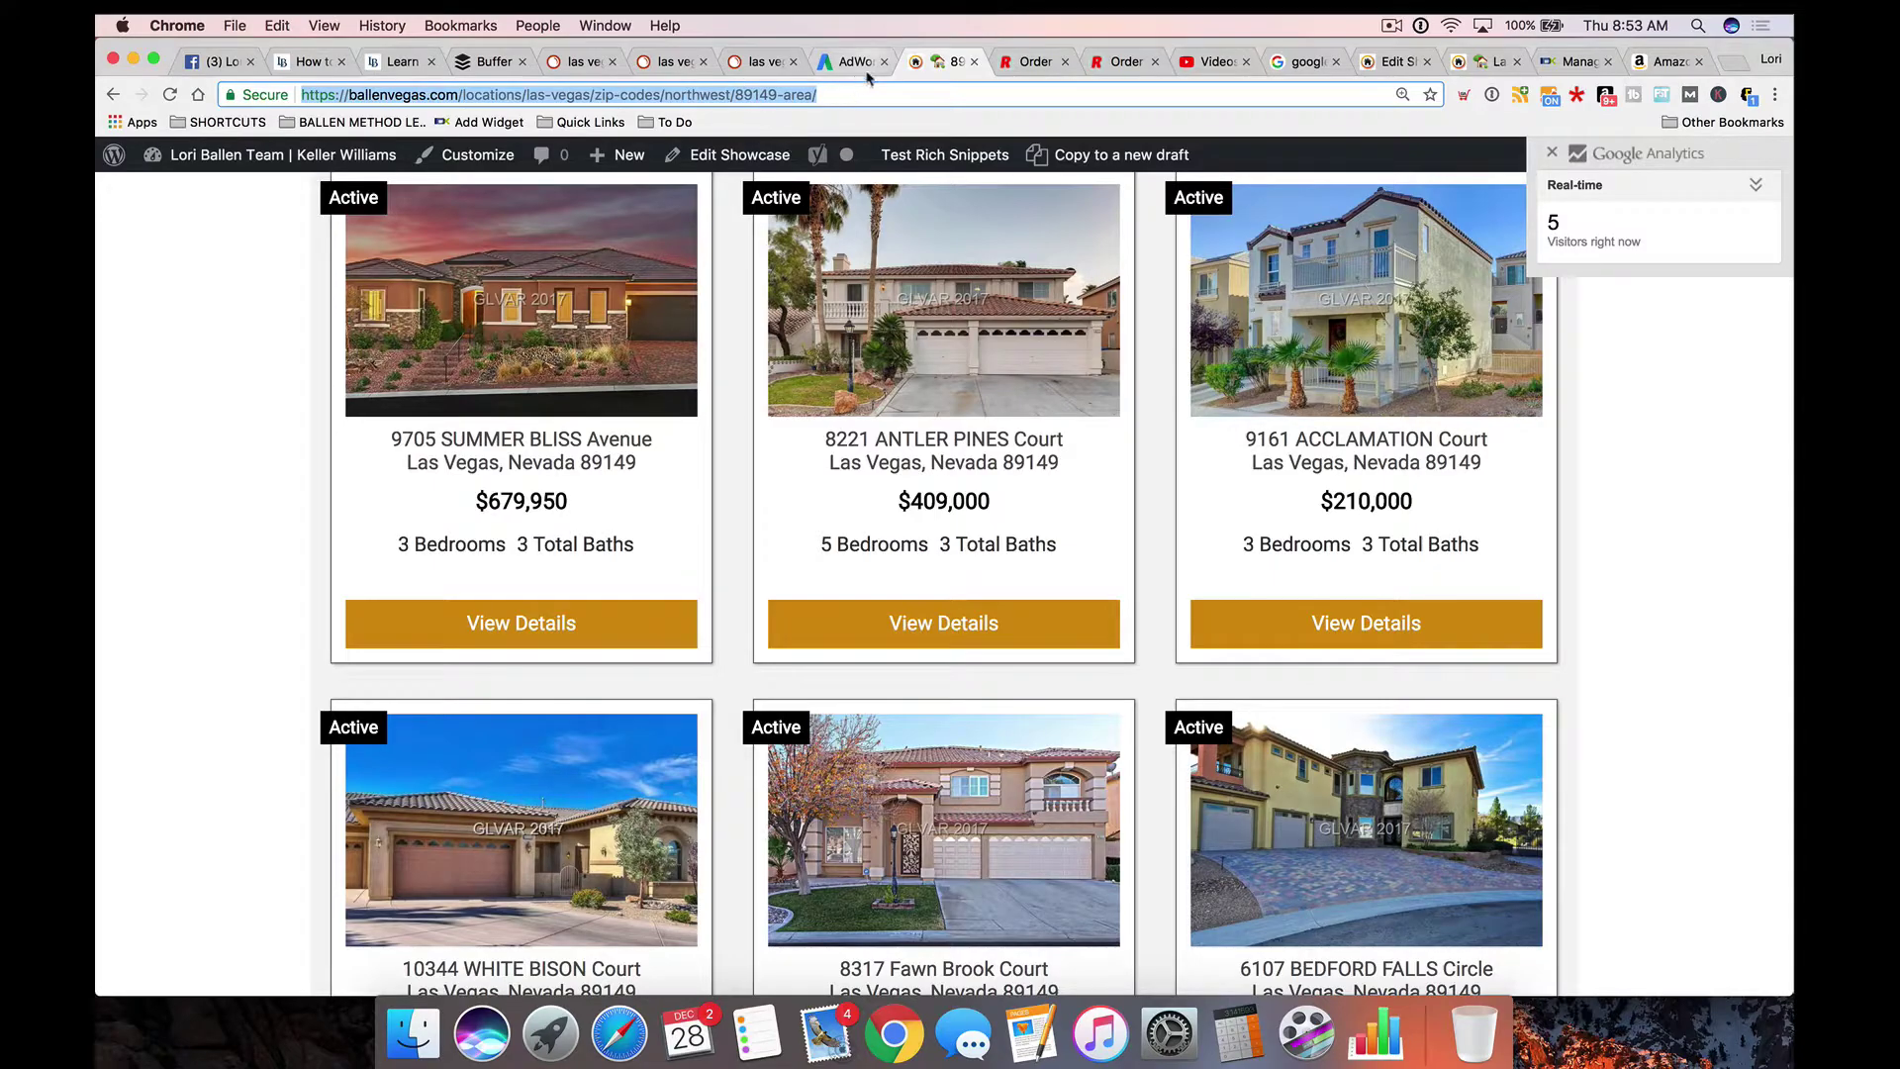
{"action": "left_click", "coordinate": [860, 65]}
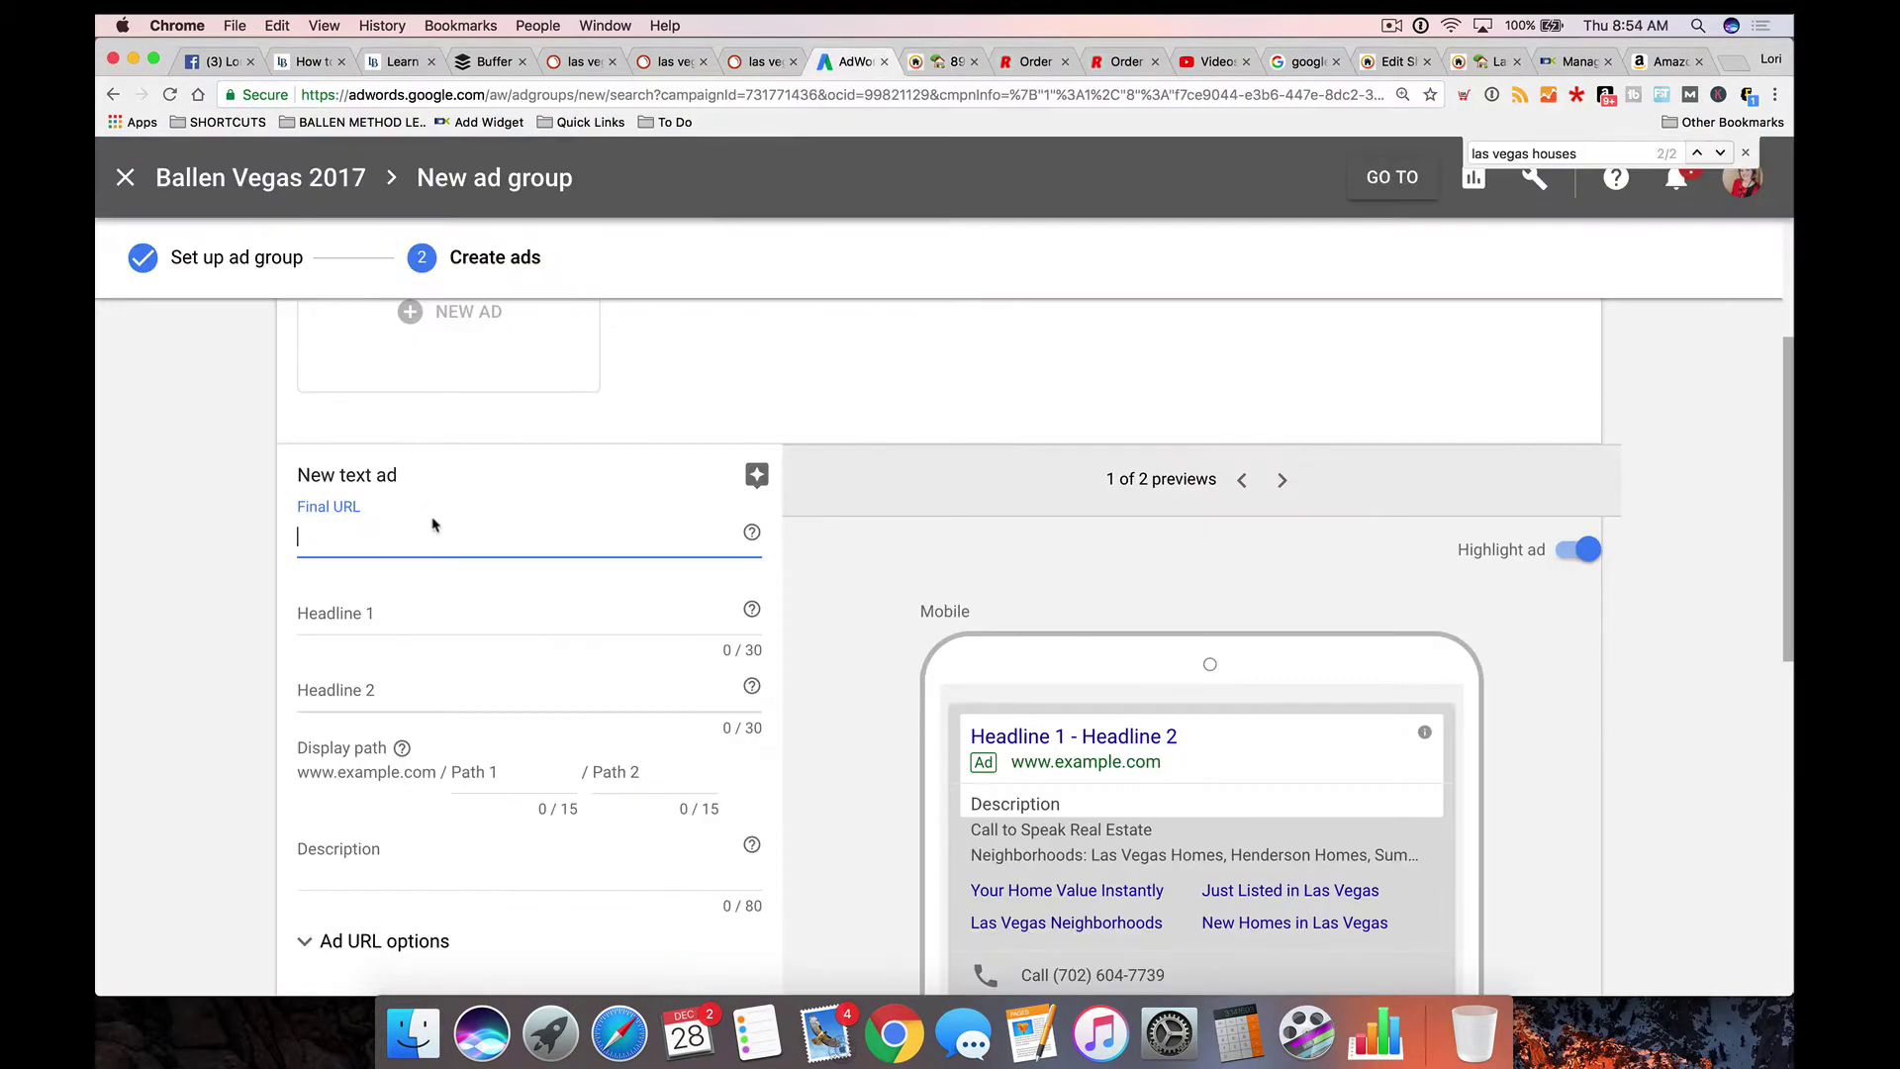
{"action": "key", "text": "super+v"}
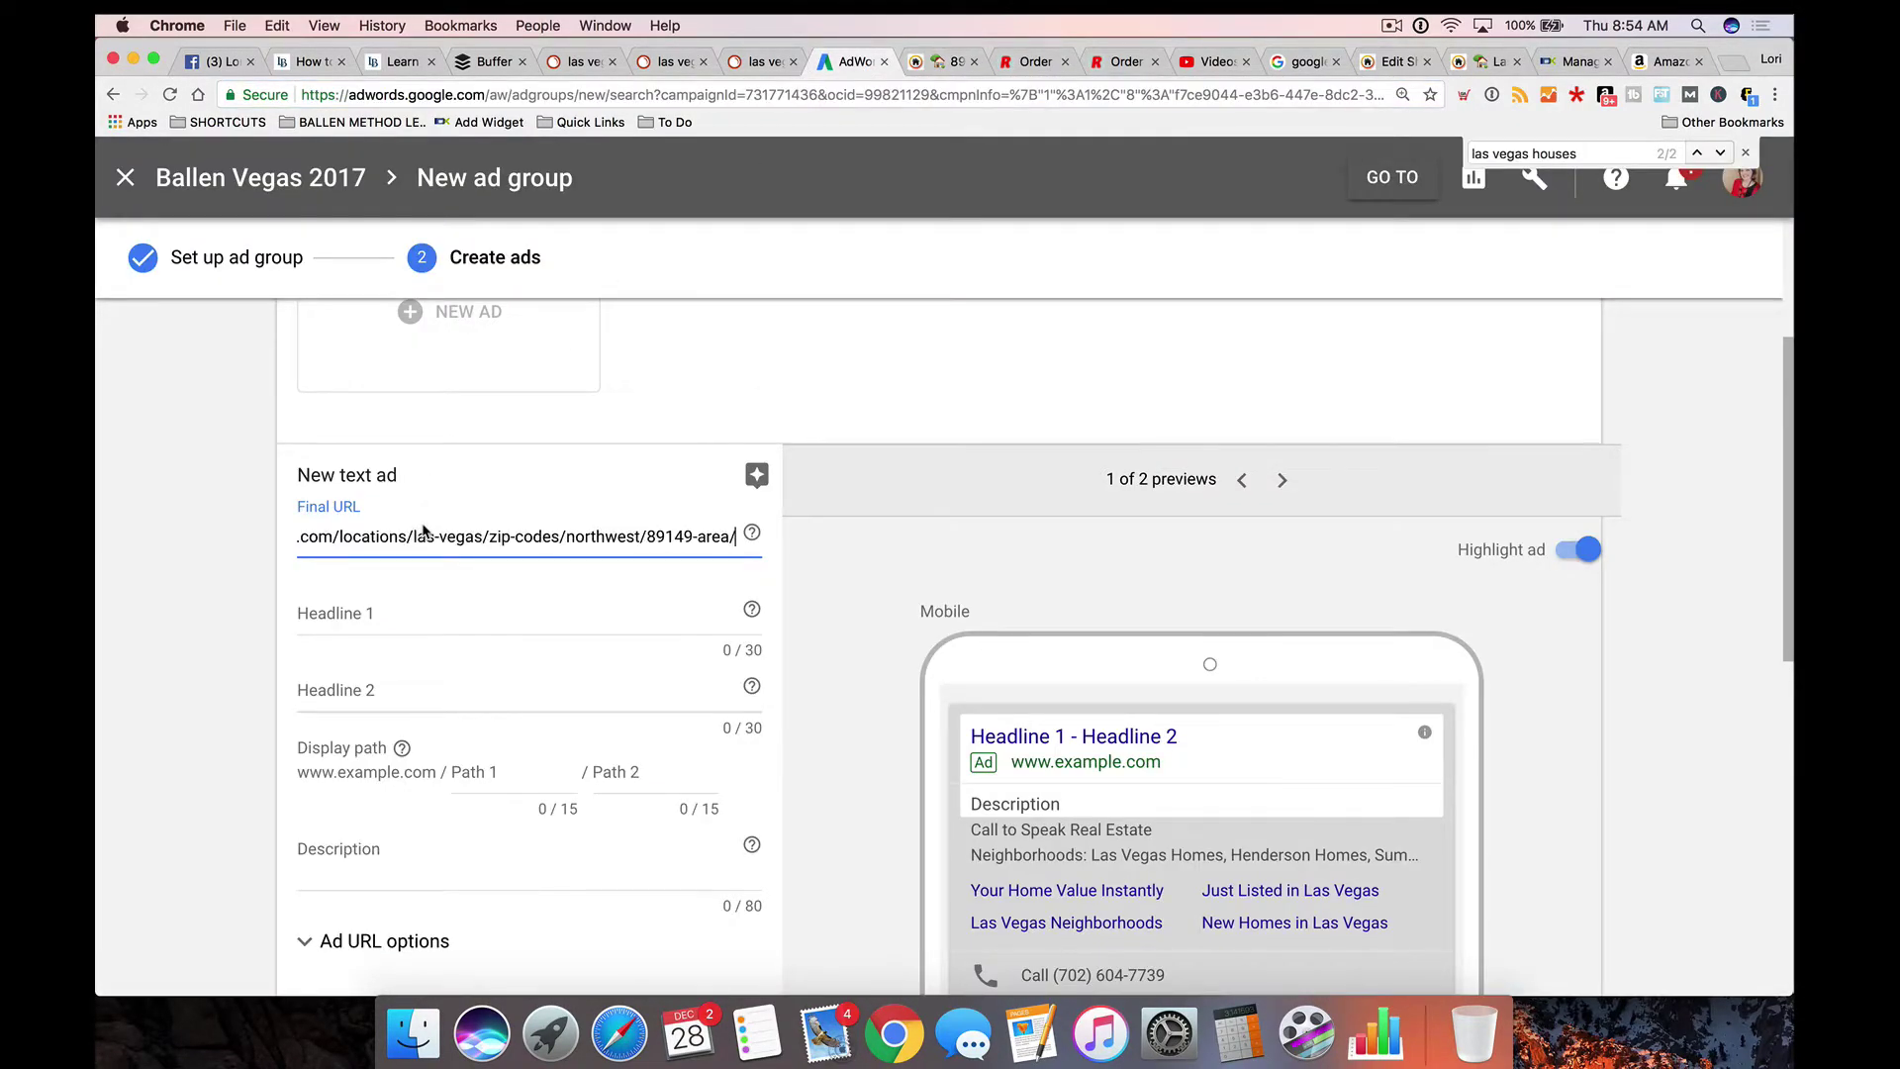
Step: Try "Homes For Sale in Las Vegas 89149" as Headline 1 of the new text ad
{"action": "left_click", "coordinate": [386, 608]}
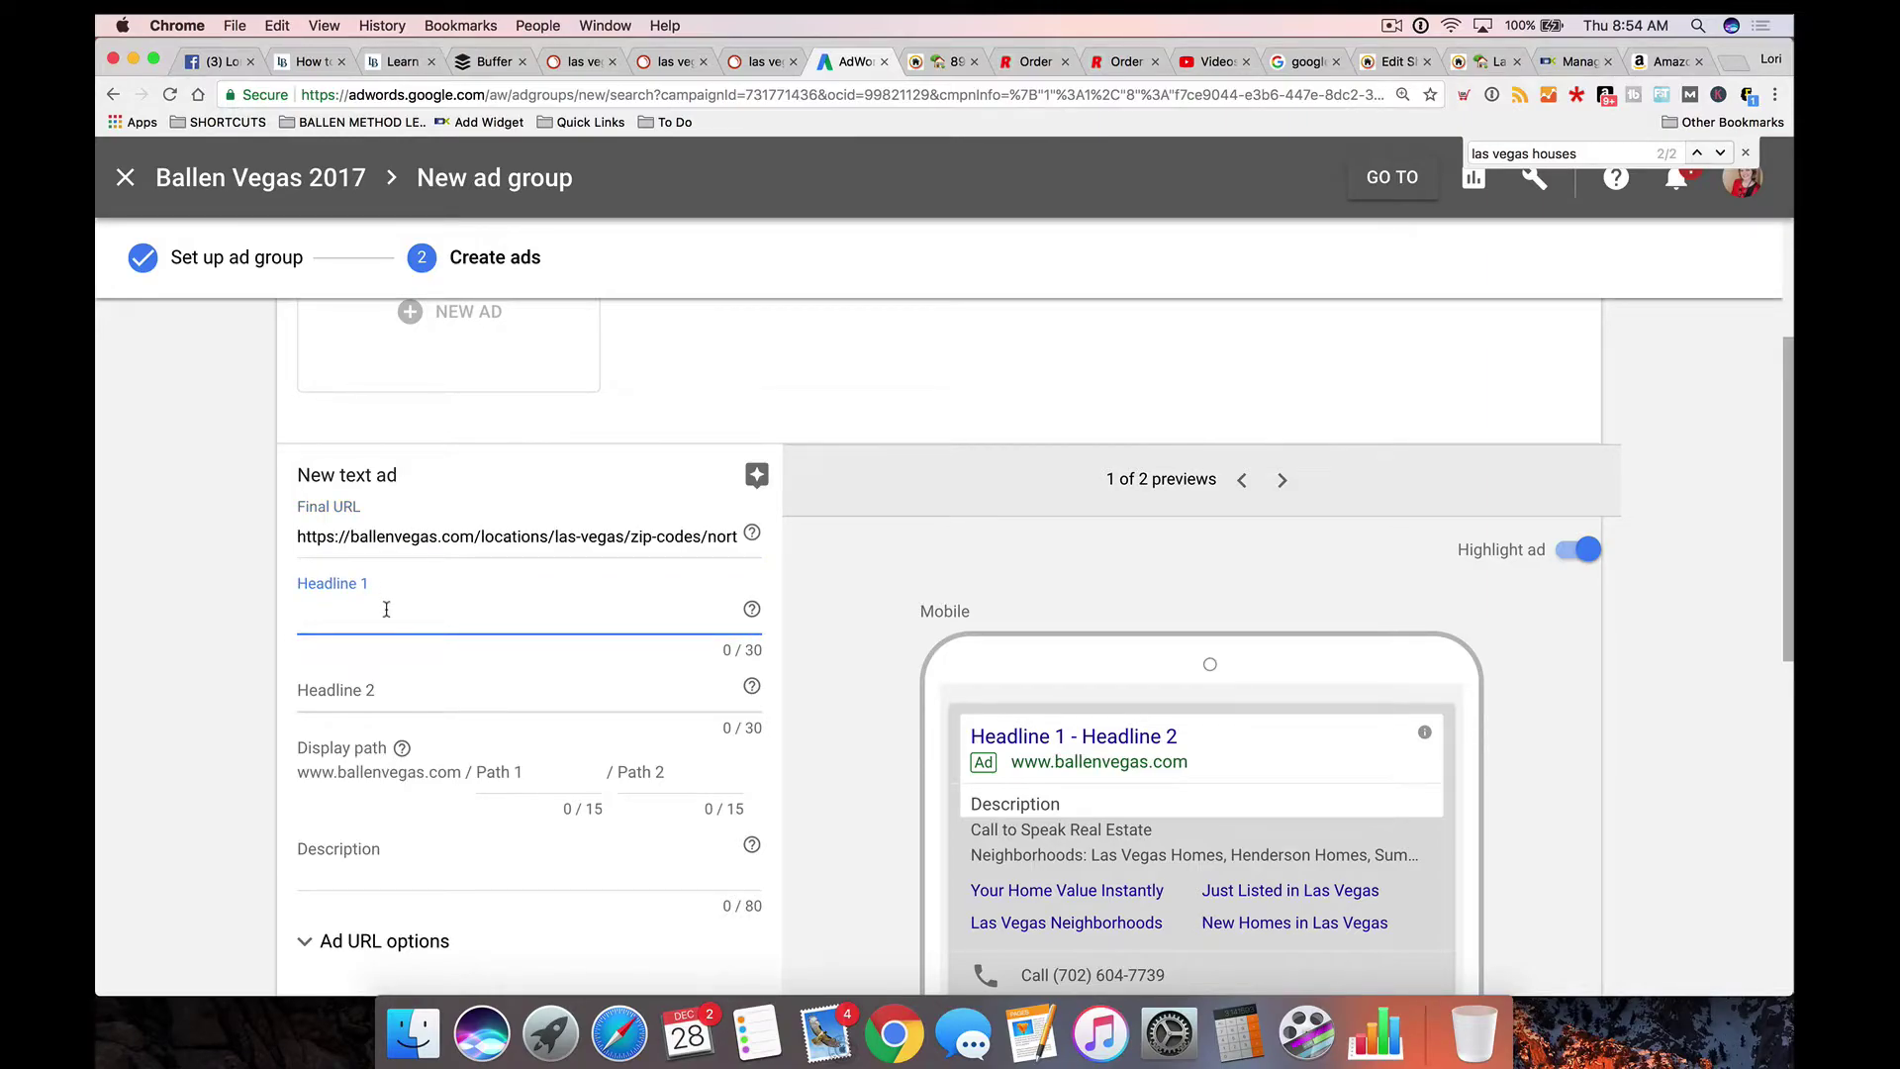
{"action": "scroll", "coordinate": [188, 617], "scroll_direction": "up", "scroll_amount": 5}
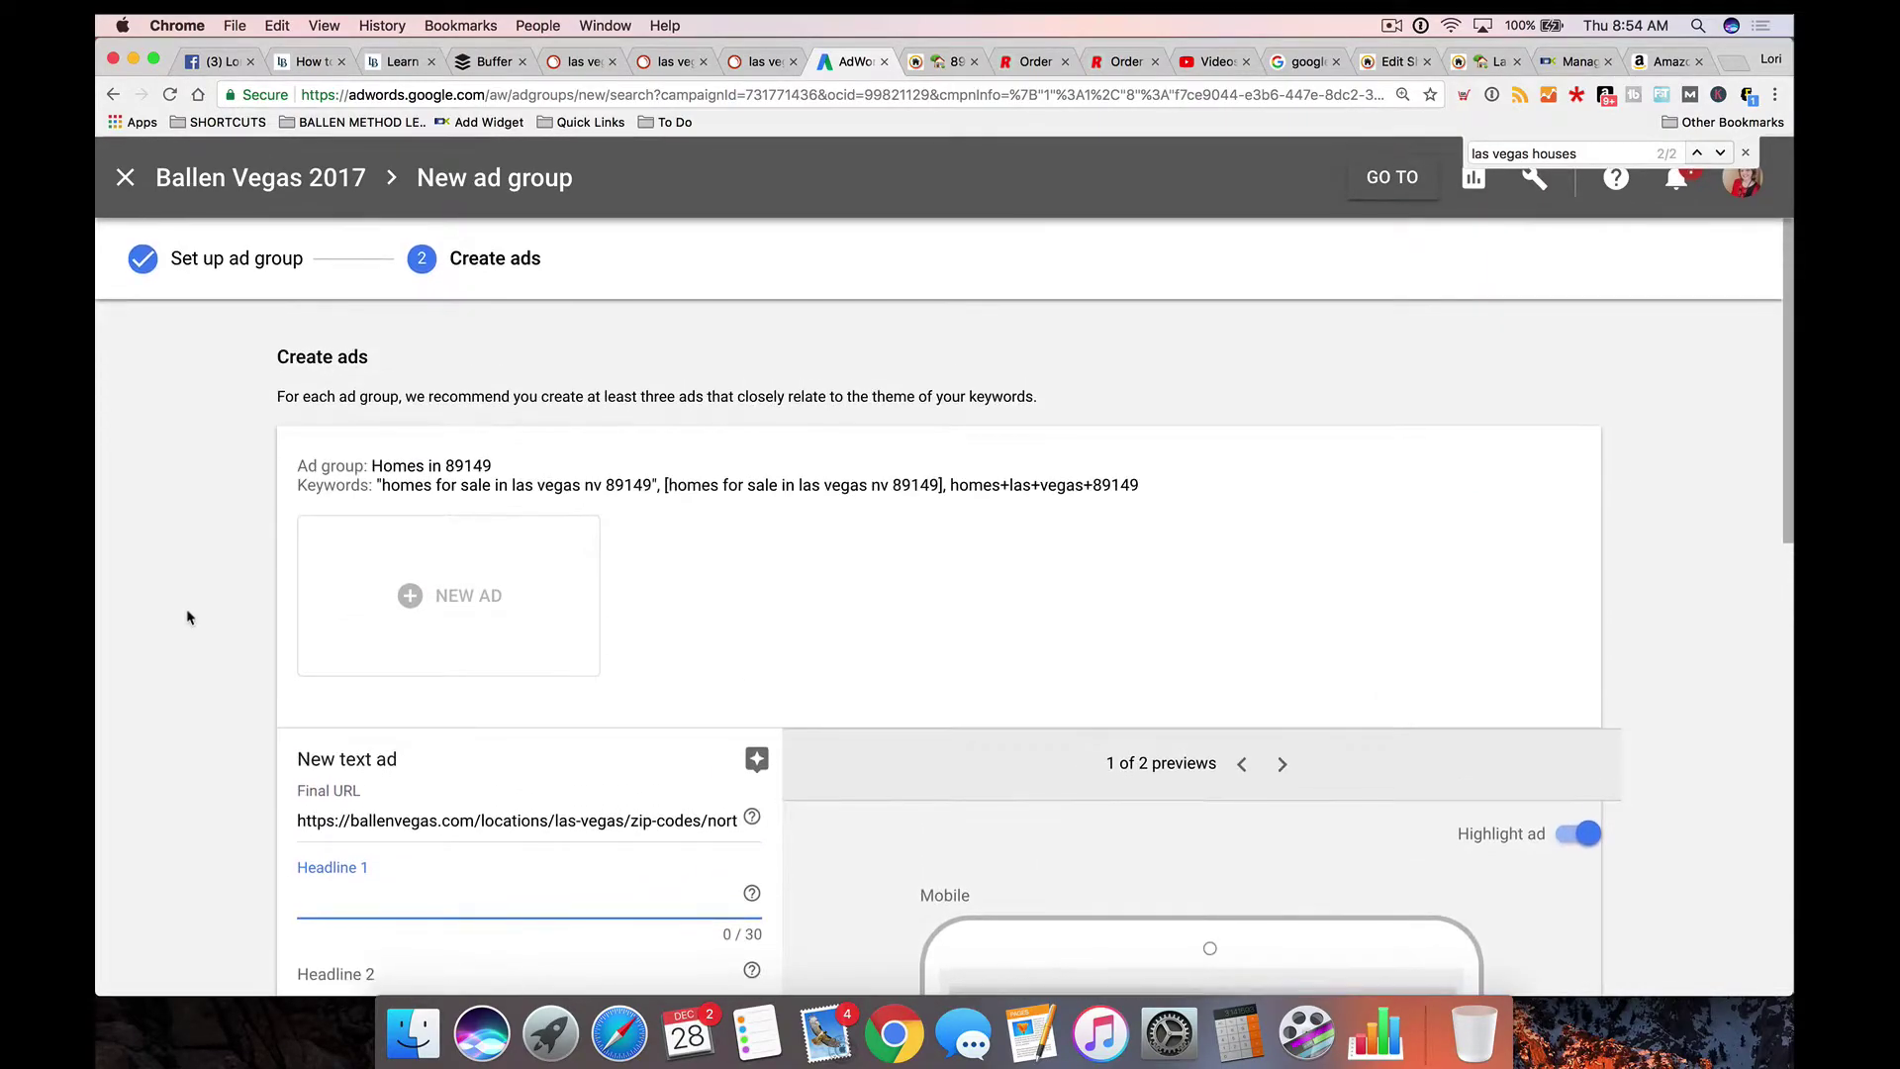
{"action": "scroll", "coordinate": [188, 616], "scroll_direction": "down", "scroll_amount": 9}
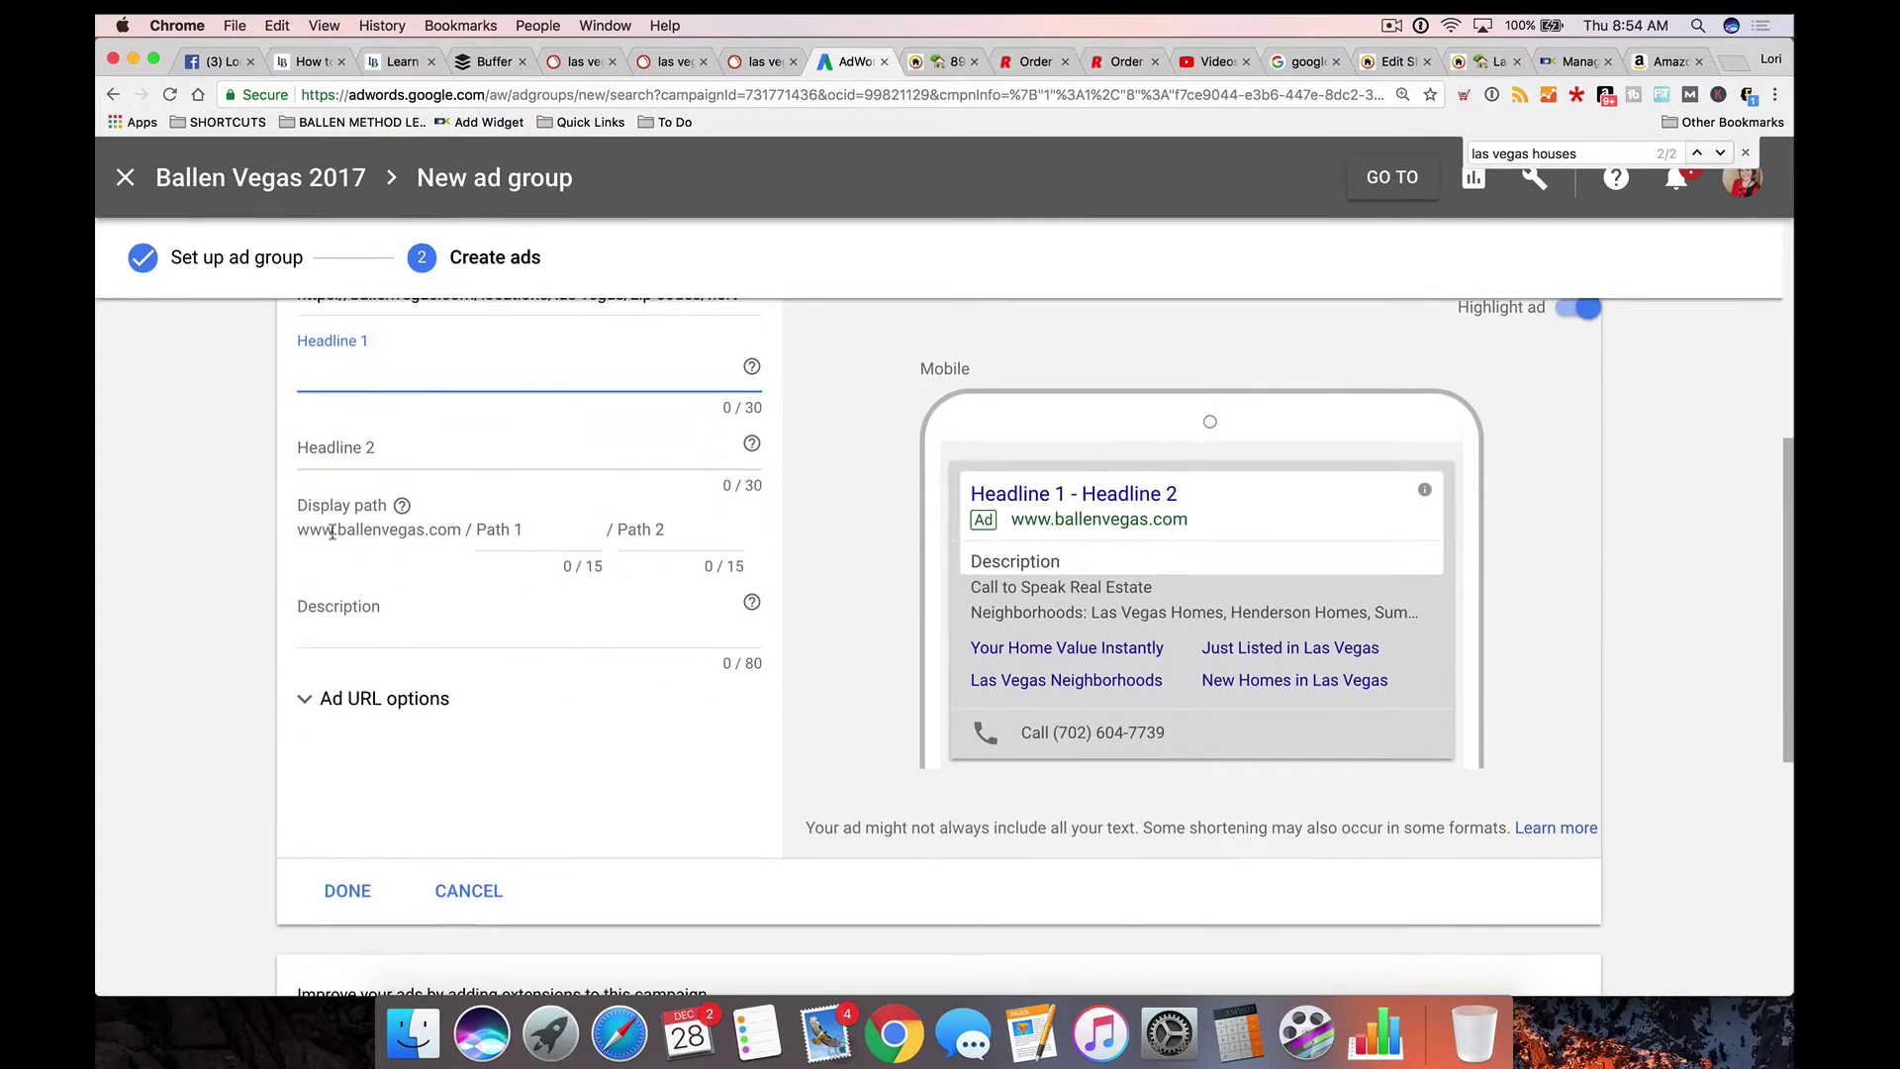
{"action": "scroll", "coordinate": [188, 617], "scroll_direction": "up", "scroll_amount": 3}
{"action": "type", "text": "Homes For Sale in Lajs V"}
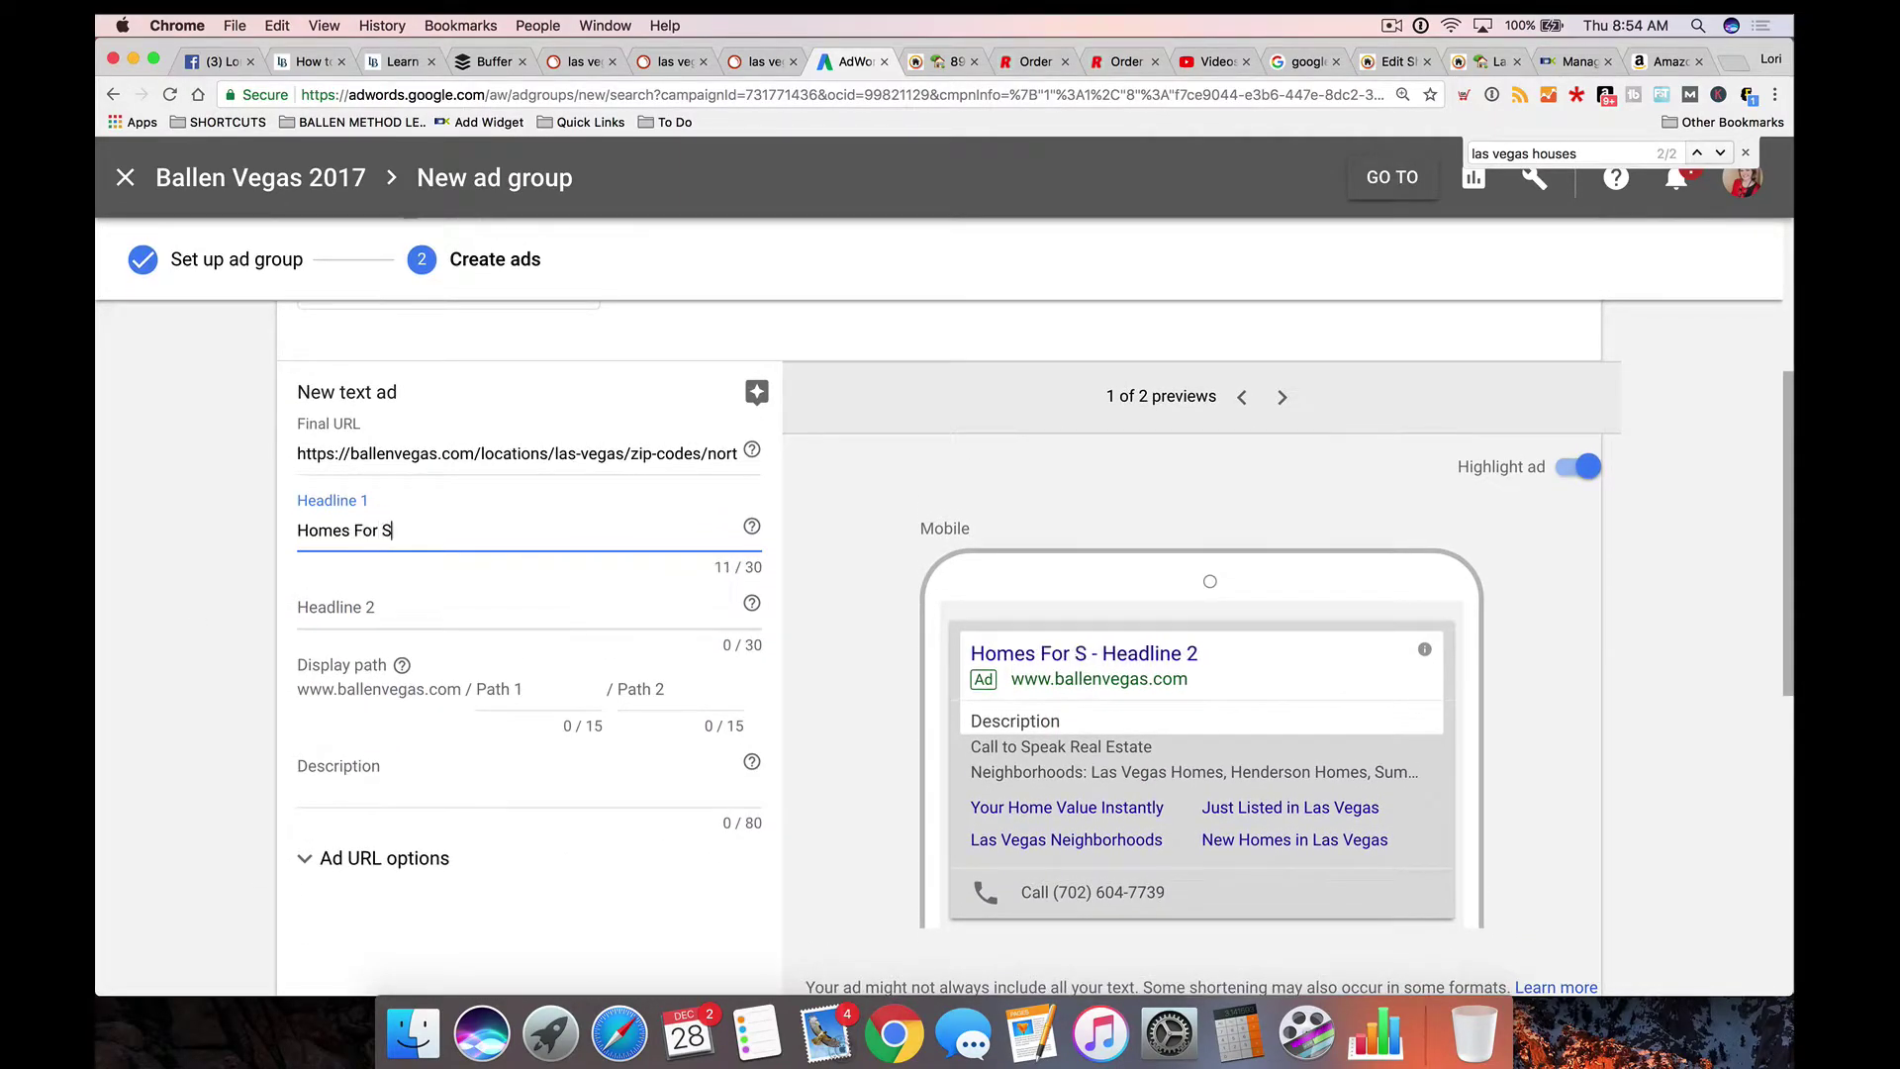
{"action": "key", "text": "BackSpace"}
{"action": "key", "text": "BackSpace"}
{"action": "key", "text": "BackSpace"}
{"action": "key", "text": "BackSpace"}
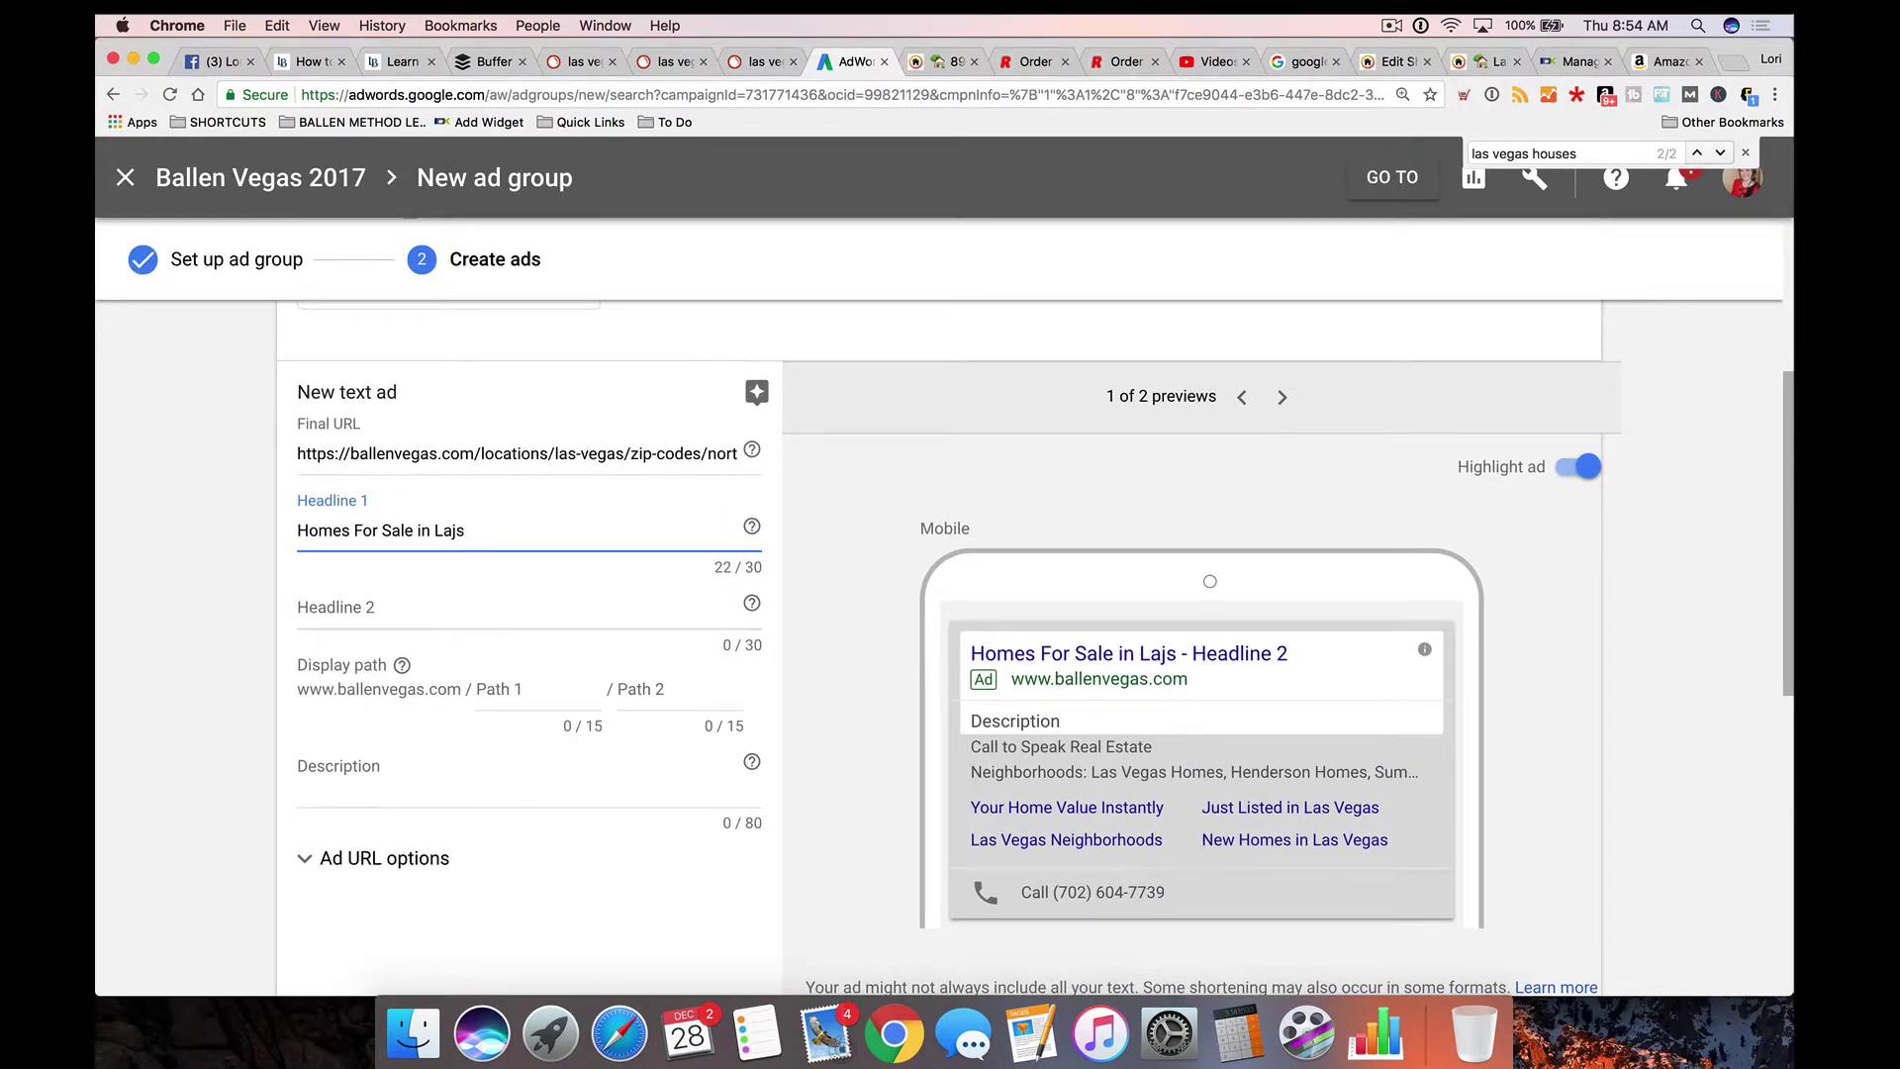
{"action": "type", "text": "s Vegas 89149"}
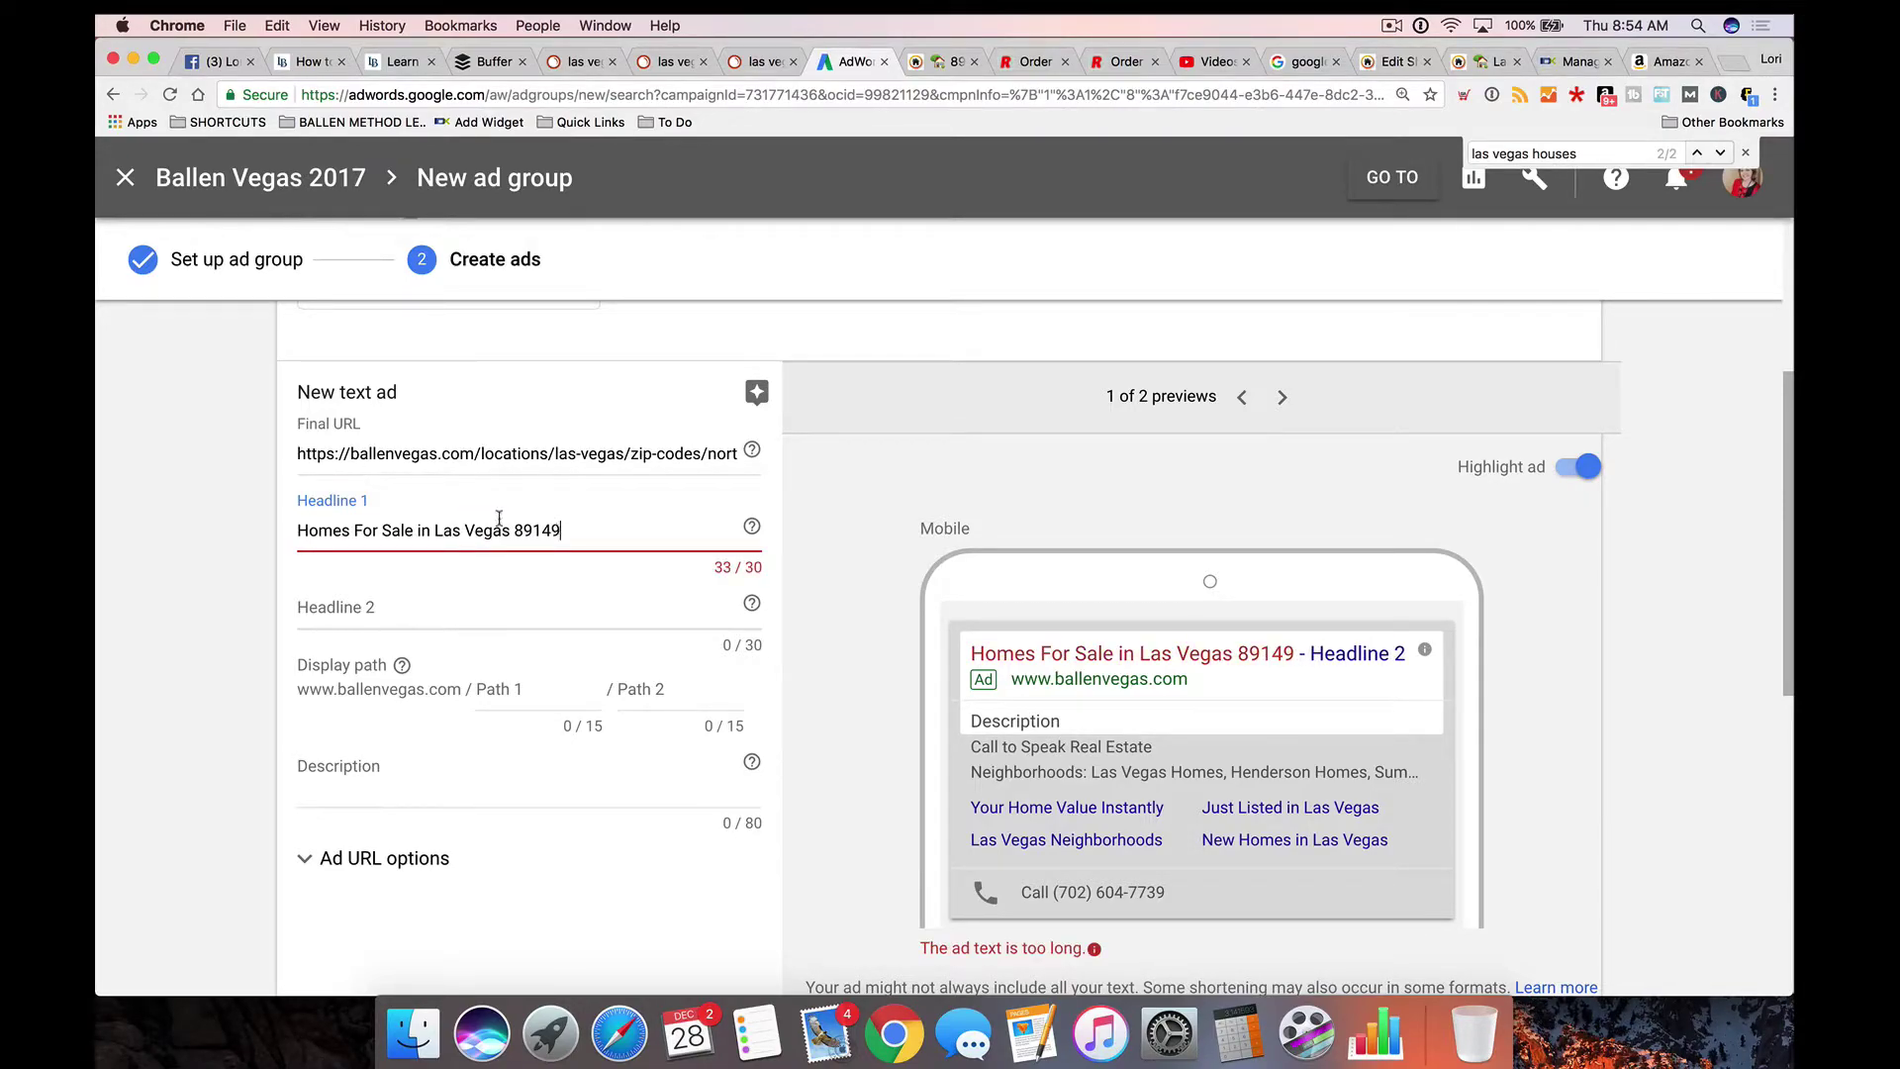
Step: Replace the whole Headline 1 text with "89149 Homes For Sale Las Vegas"
{"action": "key", "text": "super+a"}
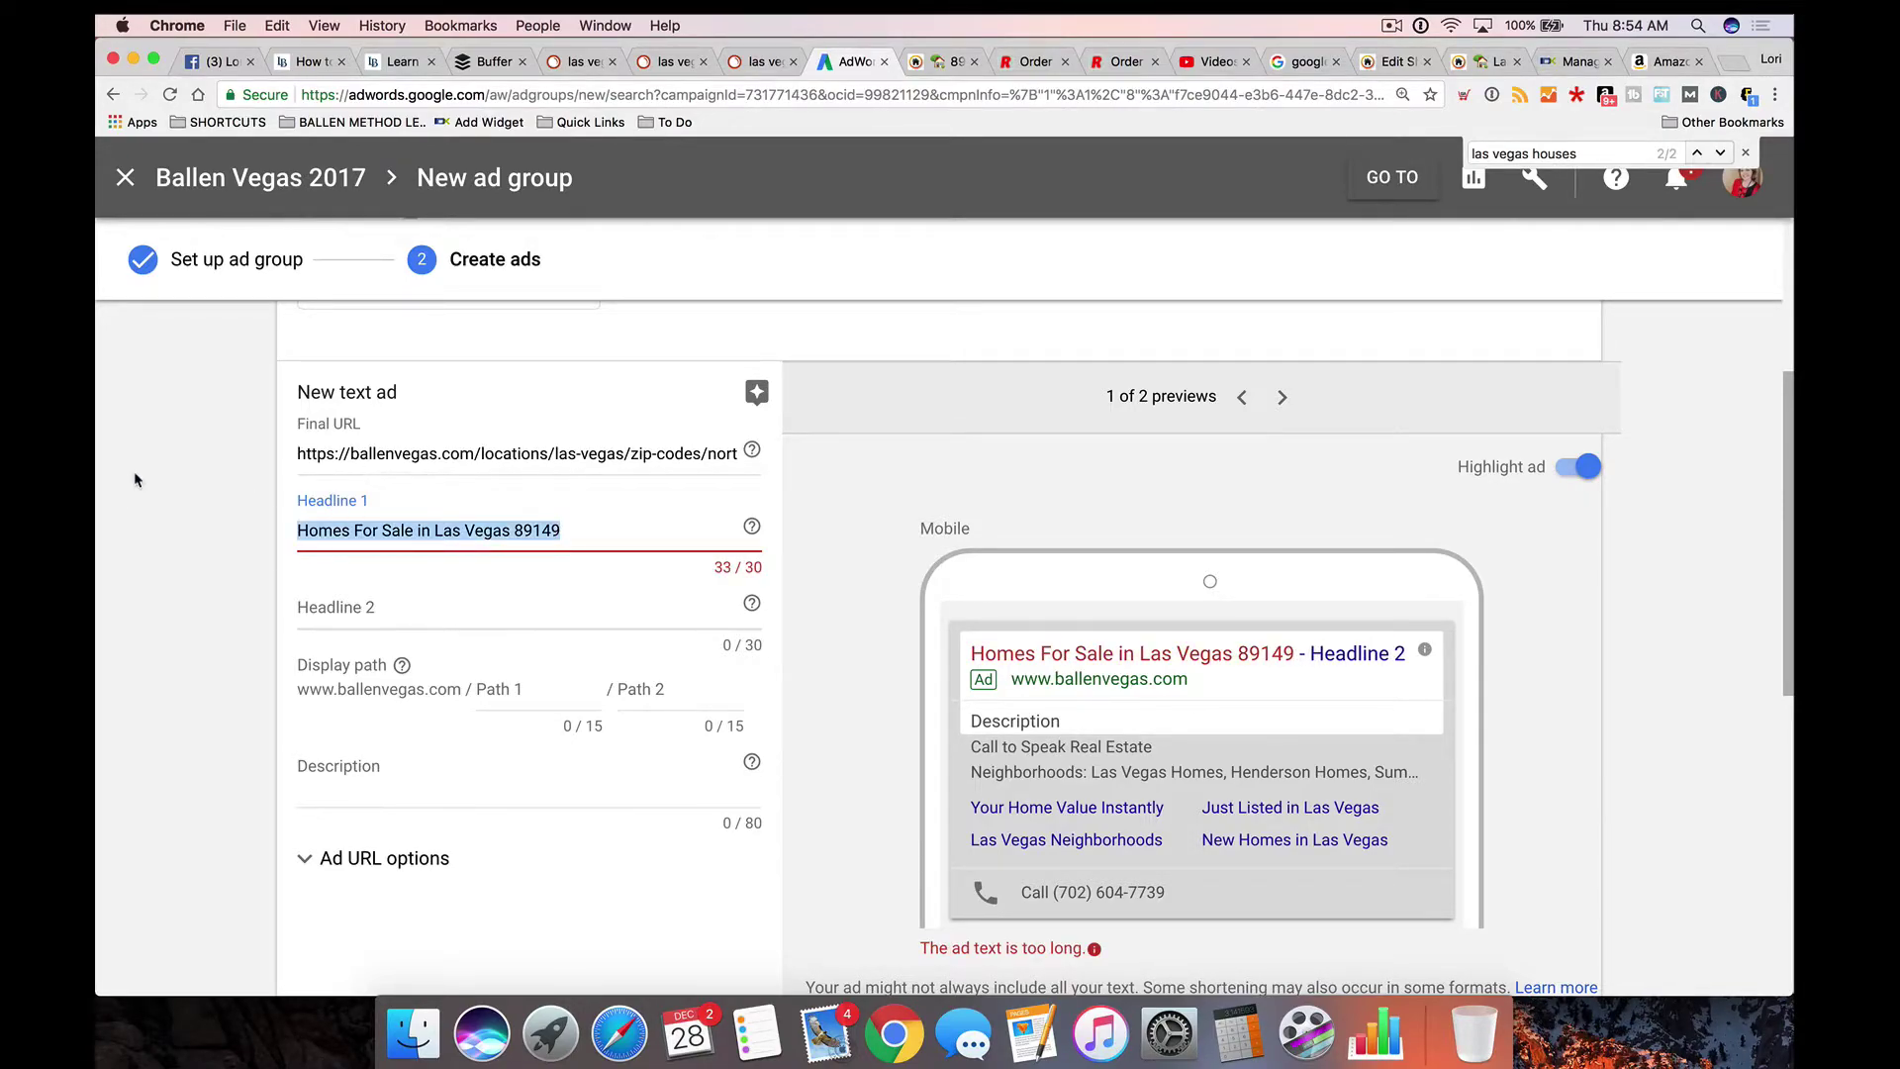
{"action": "type", "text": "89149 h"}
{"action": "key", "text": "BackSpace"}
{"action": "type", "text": "Homes For SAle"}
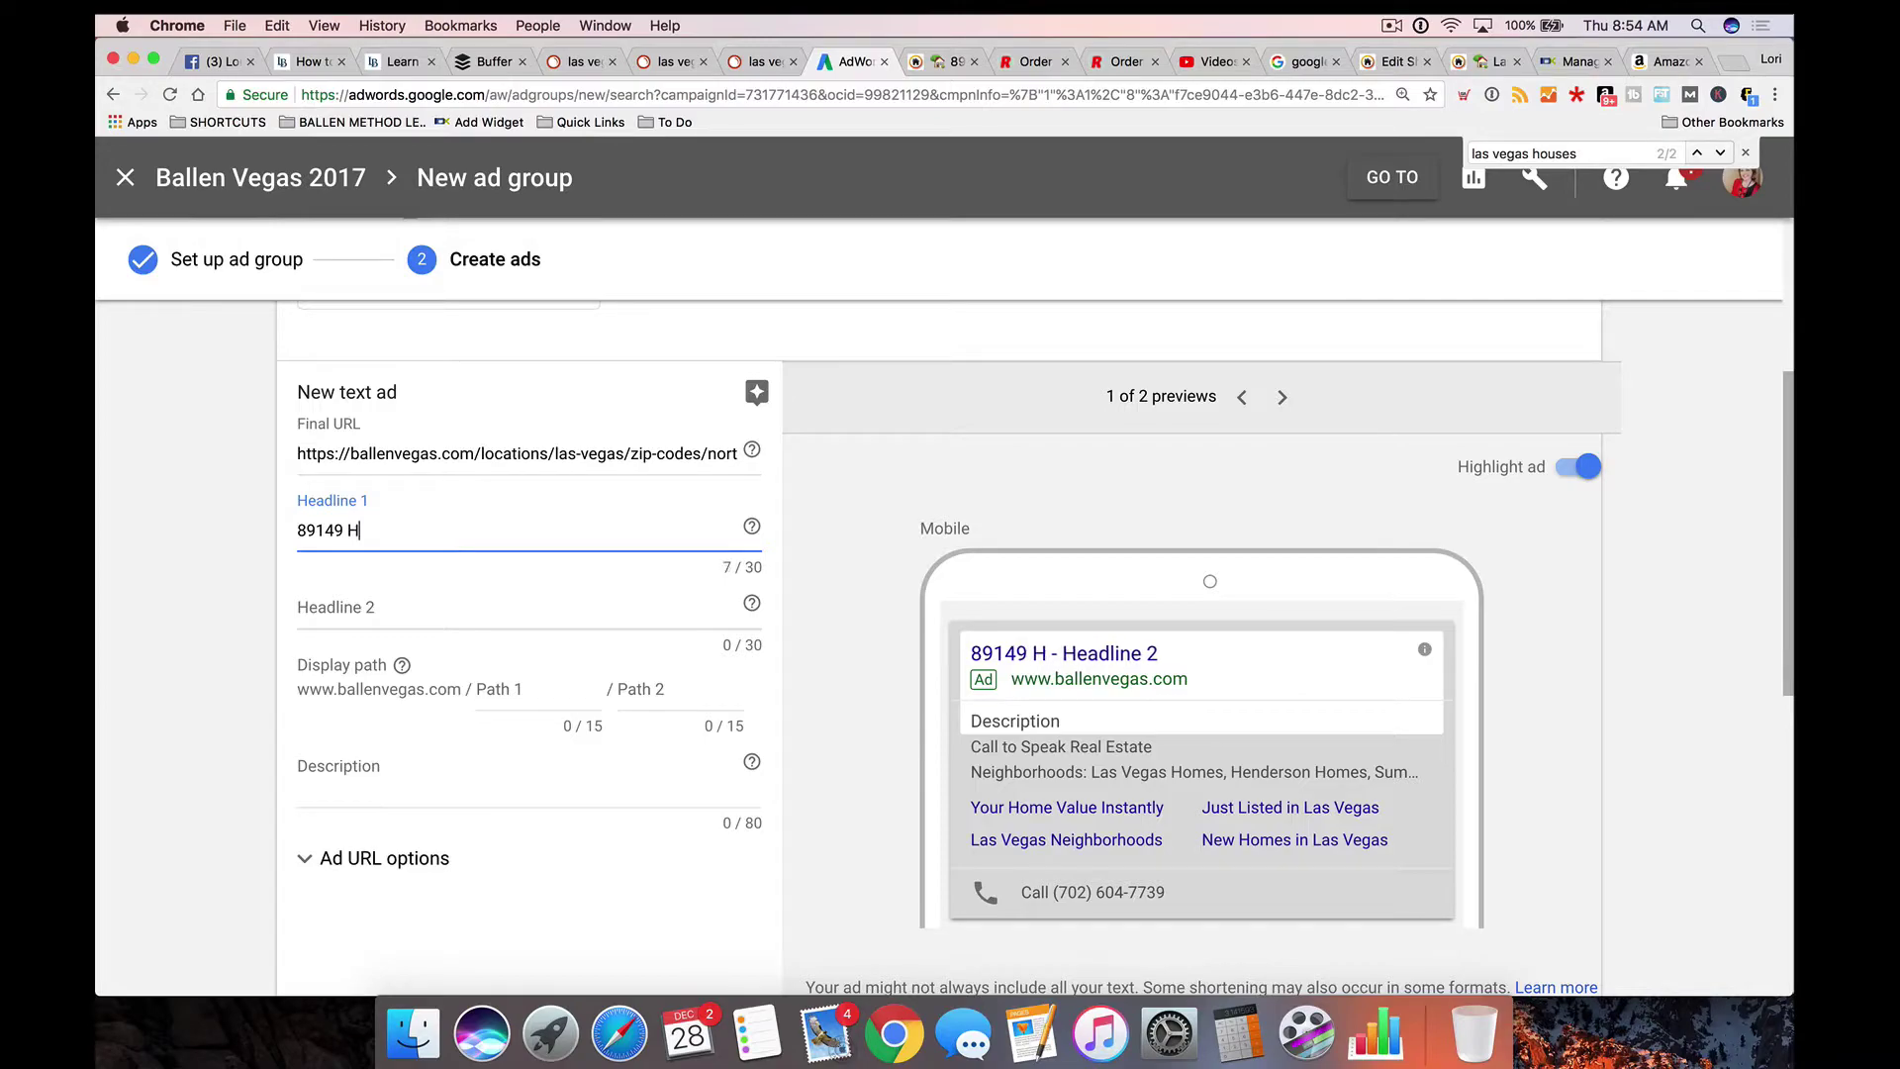
{"action": "key", "text": "BackSpace"}
{"action": "key", "text": "BackSpace"}
{"action": "key", "text": "BackSpace"}
{"action": "type", "text": "ale Las Vegas"}
{"action": "key", "text": "Tab"}
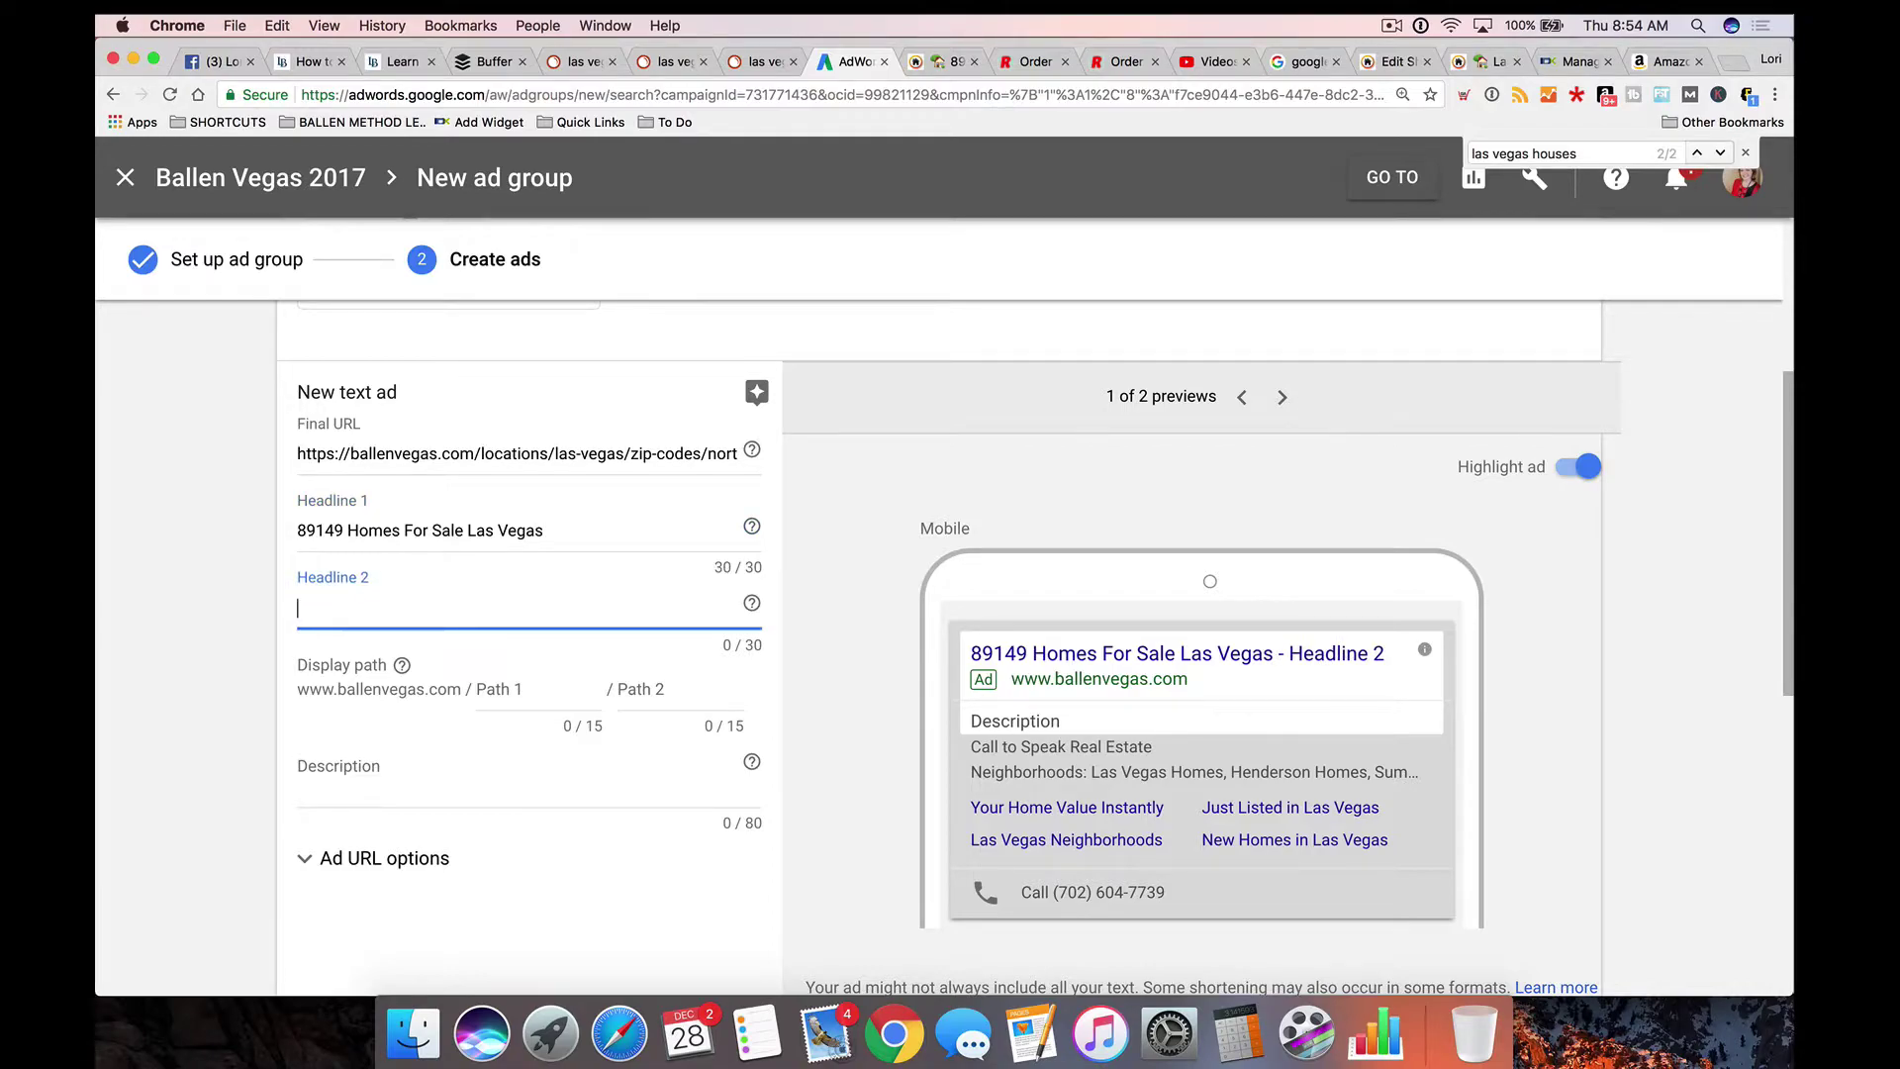
Step: Enter "Updated. See All Prices, Sizes" as Headline 2, keeping it within the 30-character limit
{"action": "type", "text": "Updated!"}
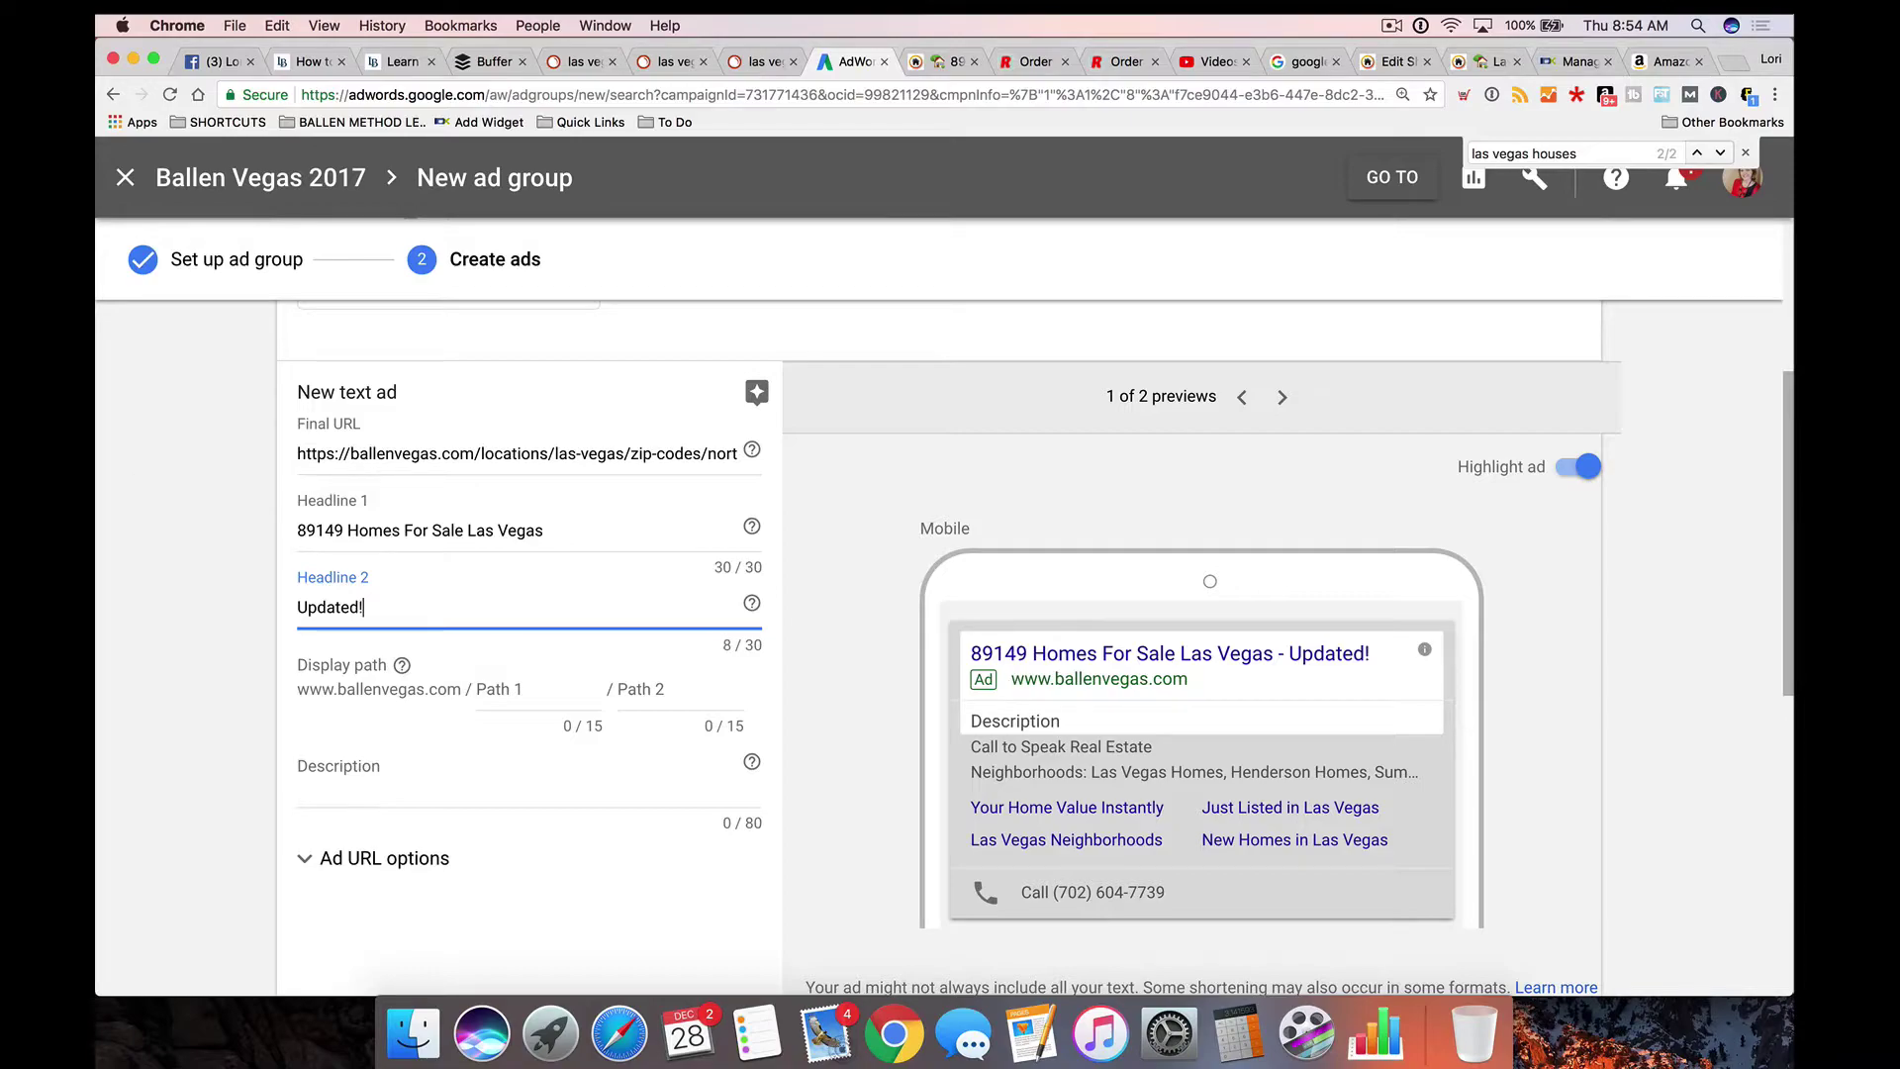
{"action": "key", "text": "BackSpace"}
{"action": "type", "text": ". See All Pric"}
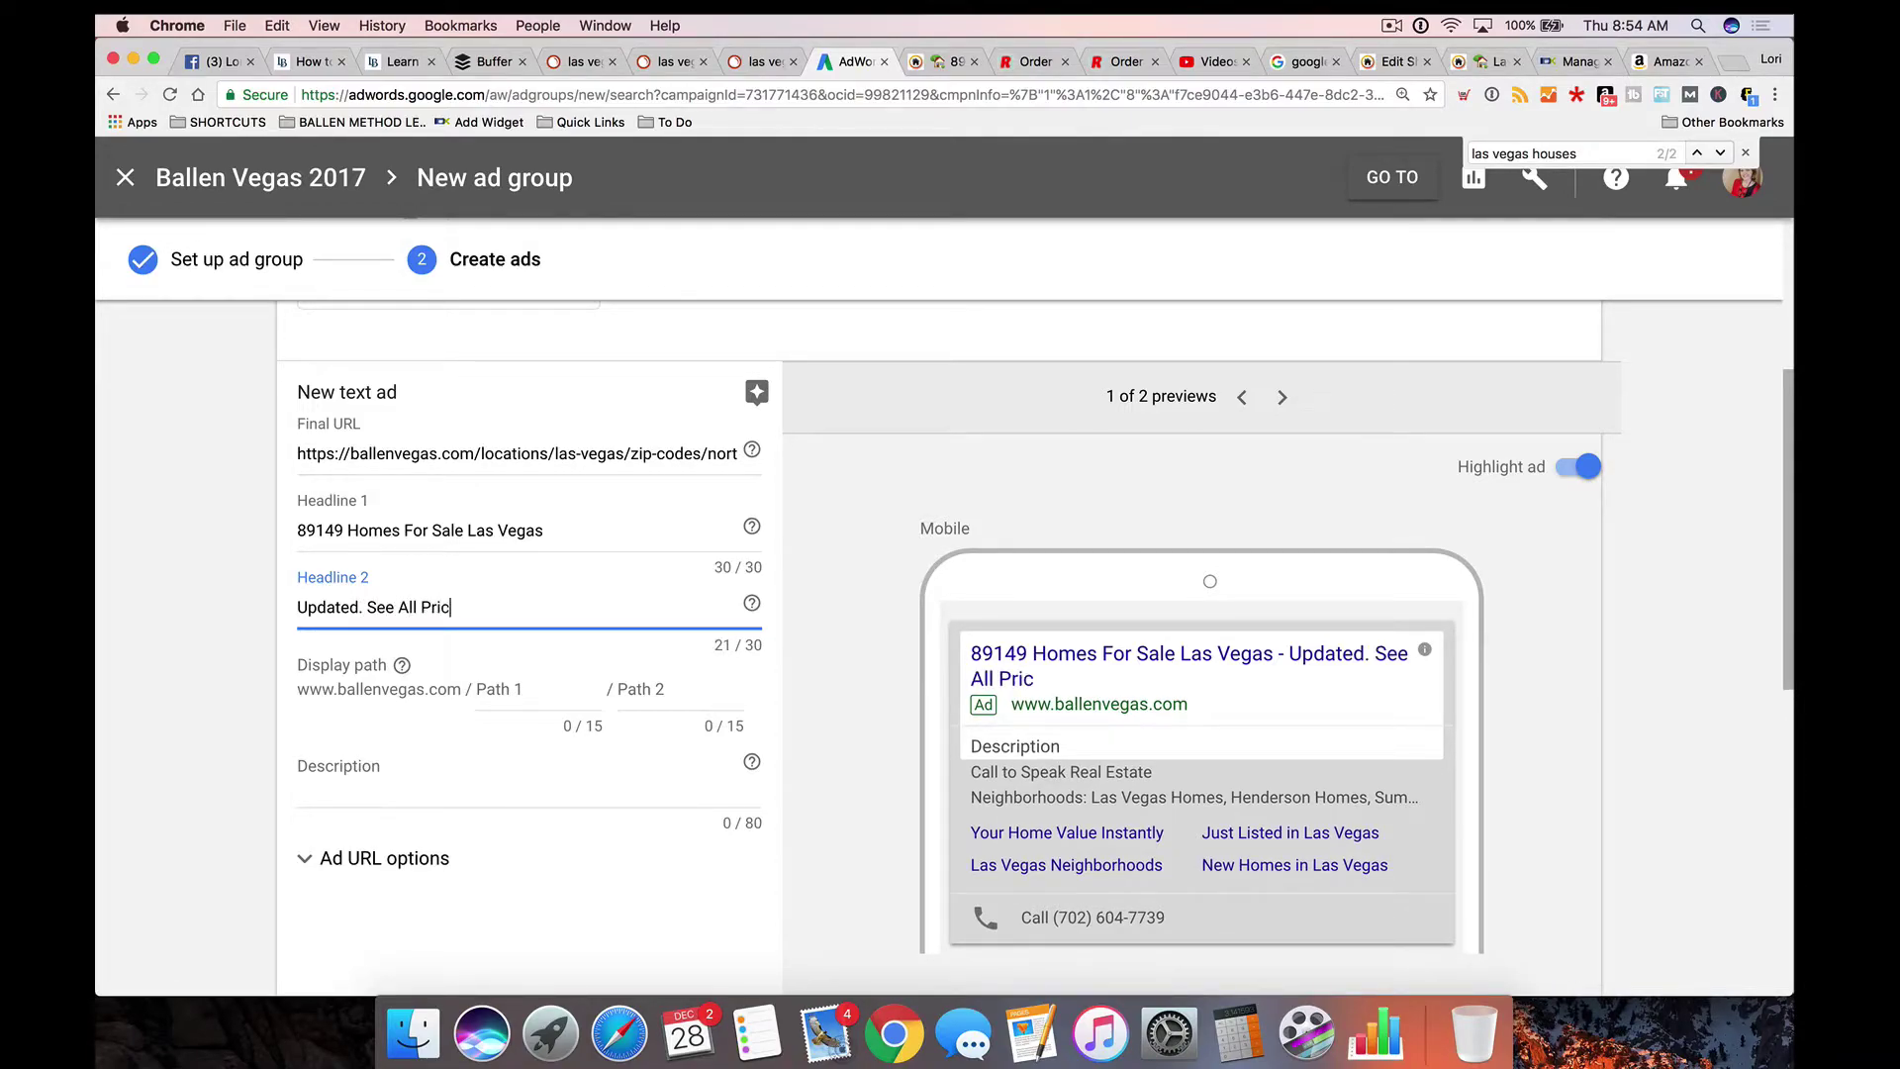
{"action": "type", "text": "es, Sizes, "}
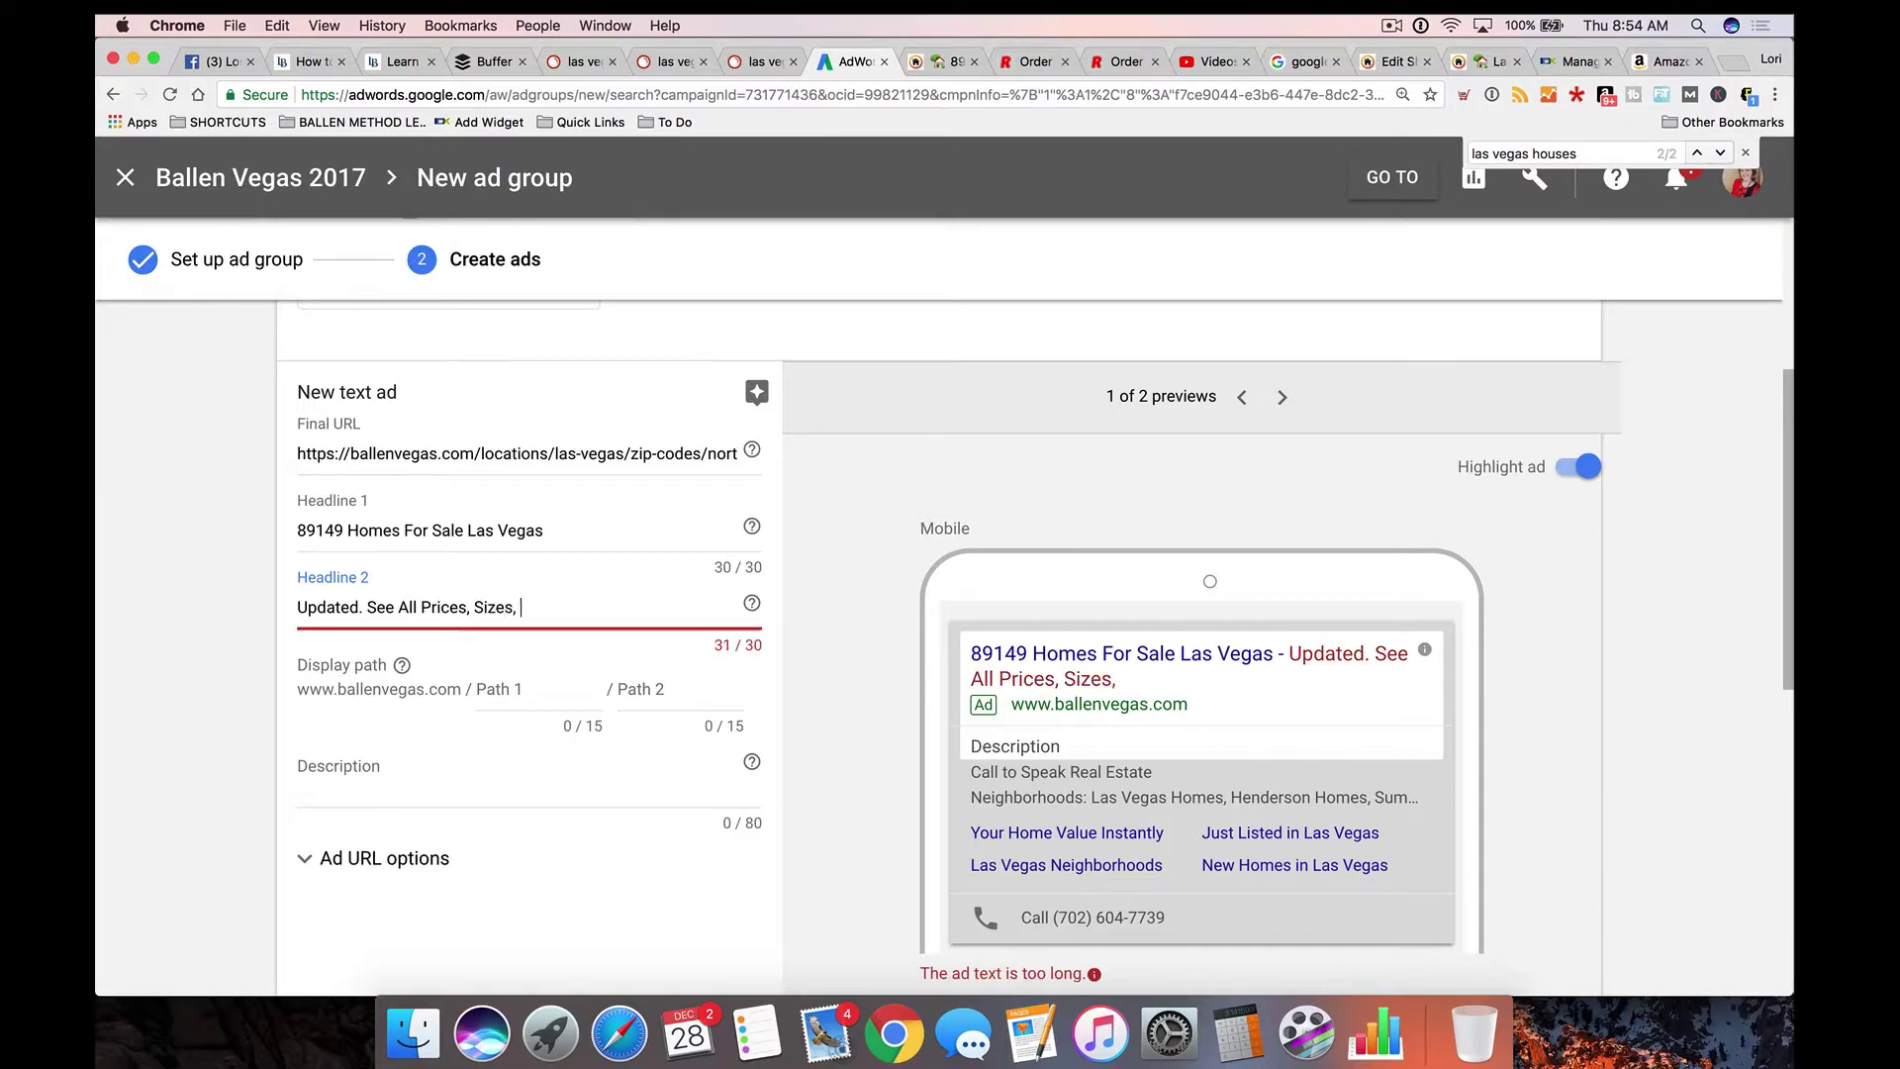
{"action": "type", "text": "Area"}
{"action": "key", "text": "BackSpace"}
{"action": "key", "text": "BackSpace"}
{"action": "key", "text": "BackSpace"}
{"action": "key", "text": "BackSpace"}
{"action": "key", "text": "BackSpace"}
{"action": "type", "text": "s."}
{"action": "key", "text": "BackSpace"}
{"action": "scroll", "coordinate": [140, 479], "scroll_direction": "down", "scroll_amount": 1}
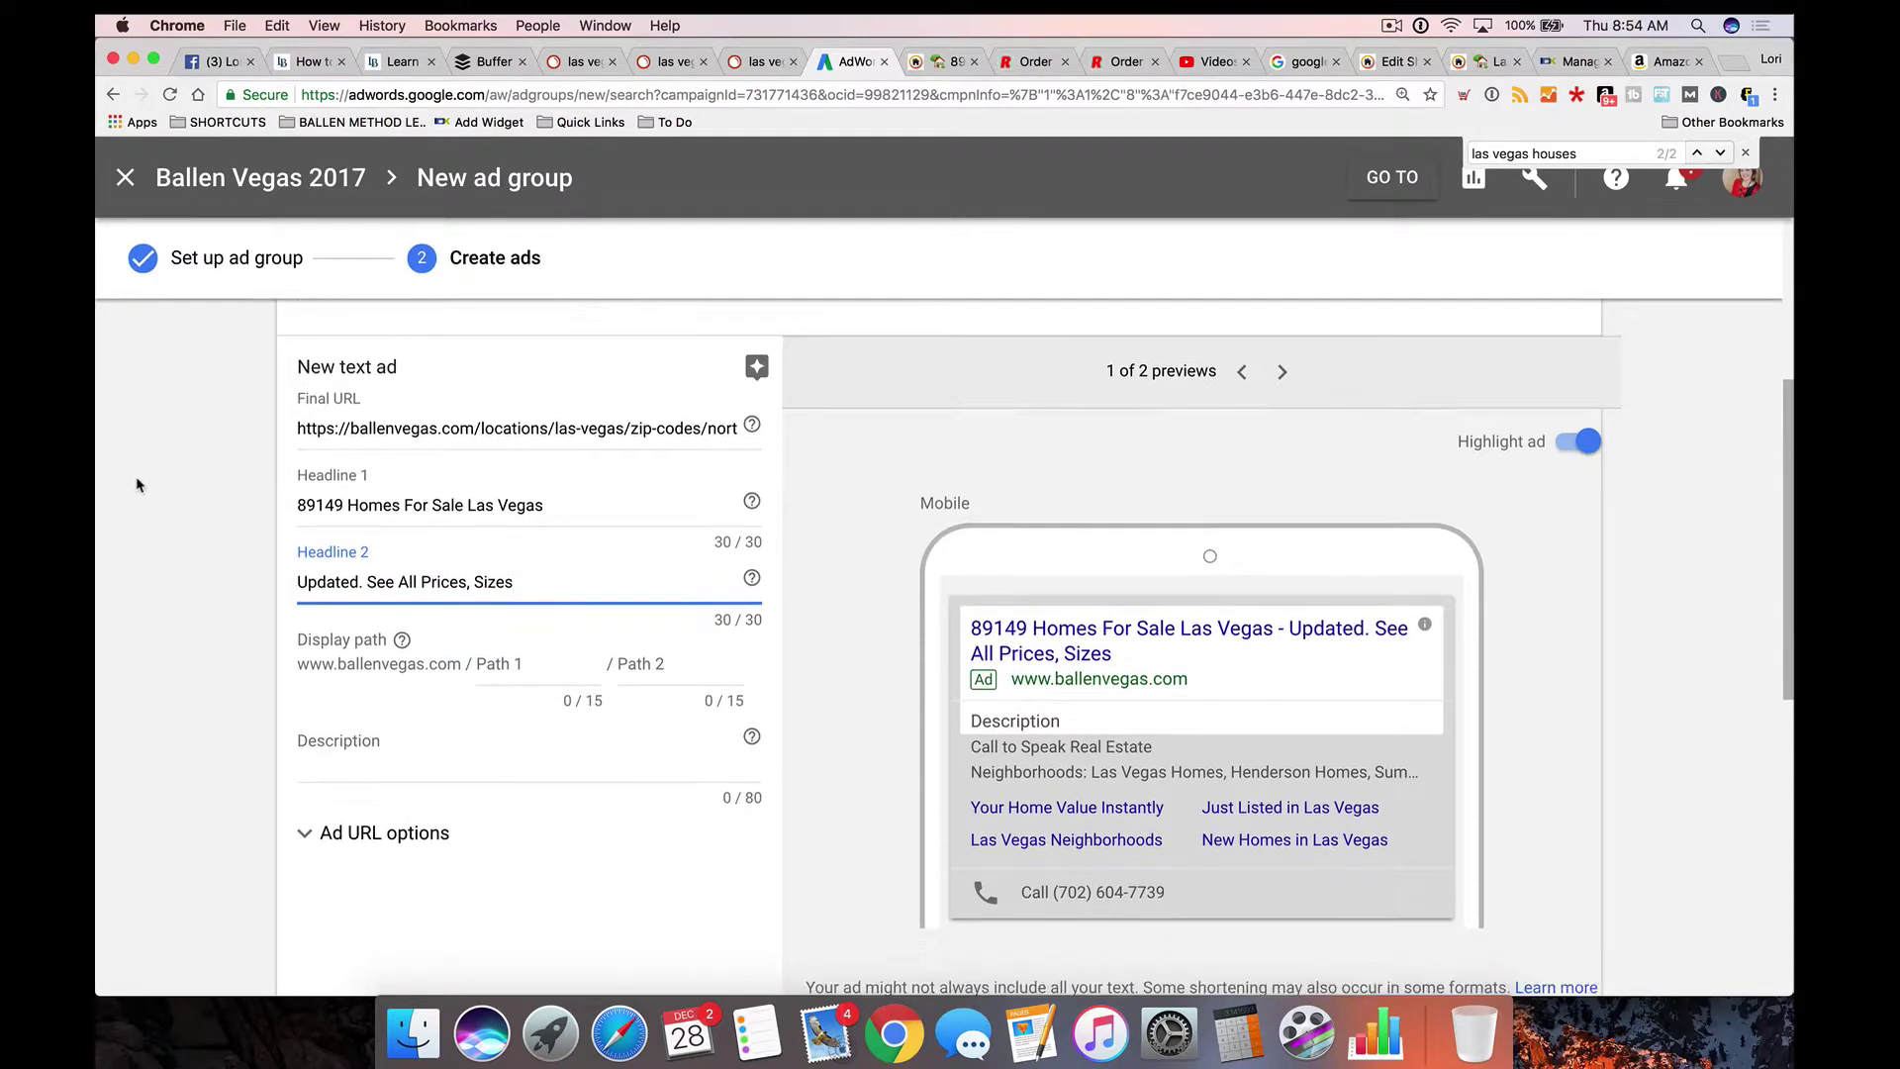
Step: Enter "See all active listings in the MLS" as the ad's description
{"action": "left_click", "coordinate": [358, 742]}
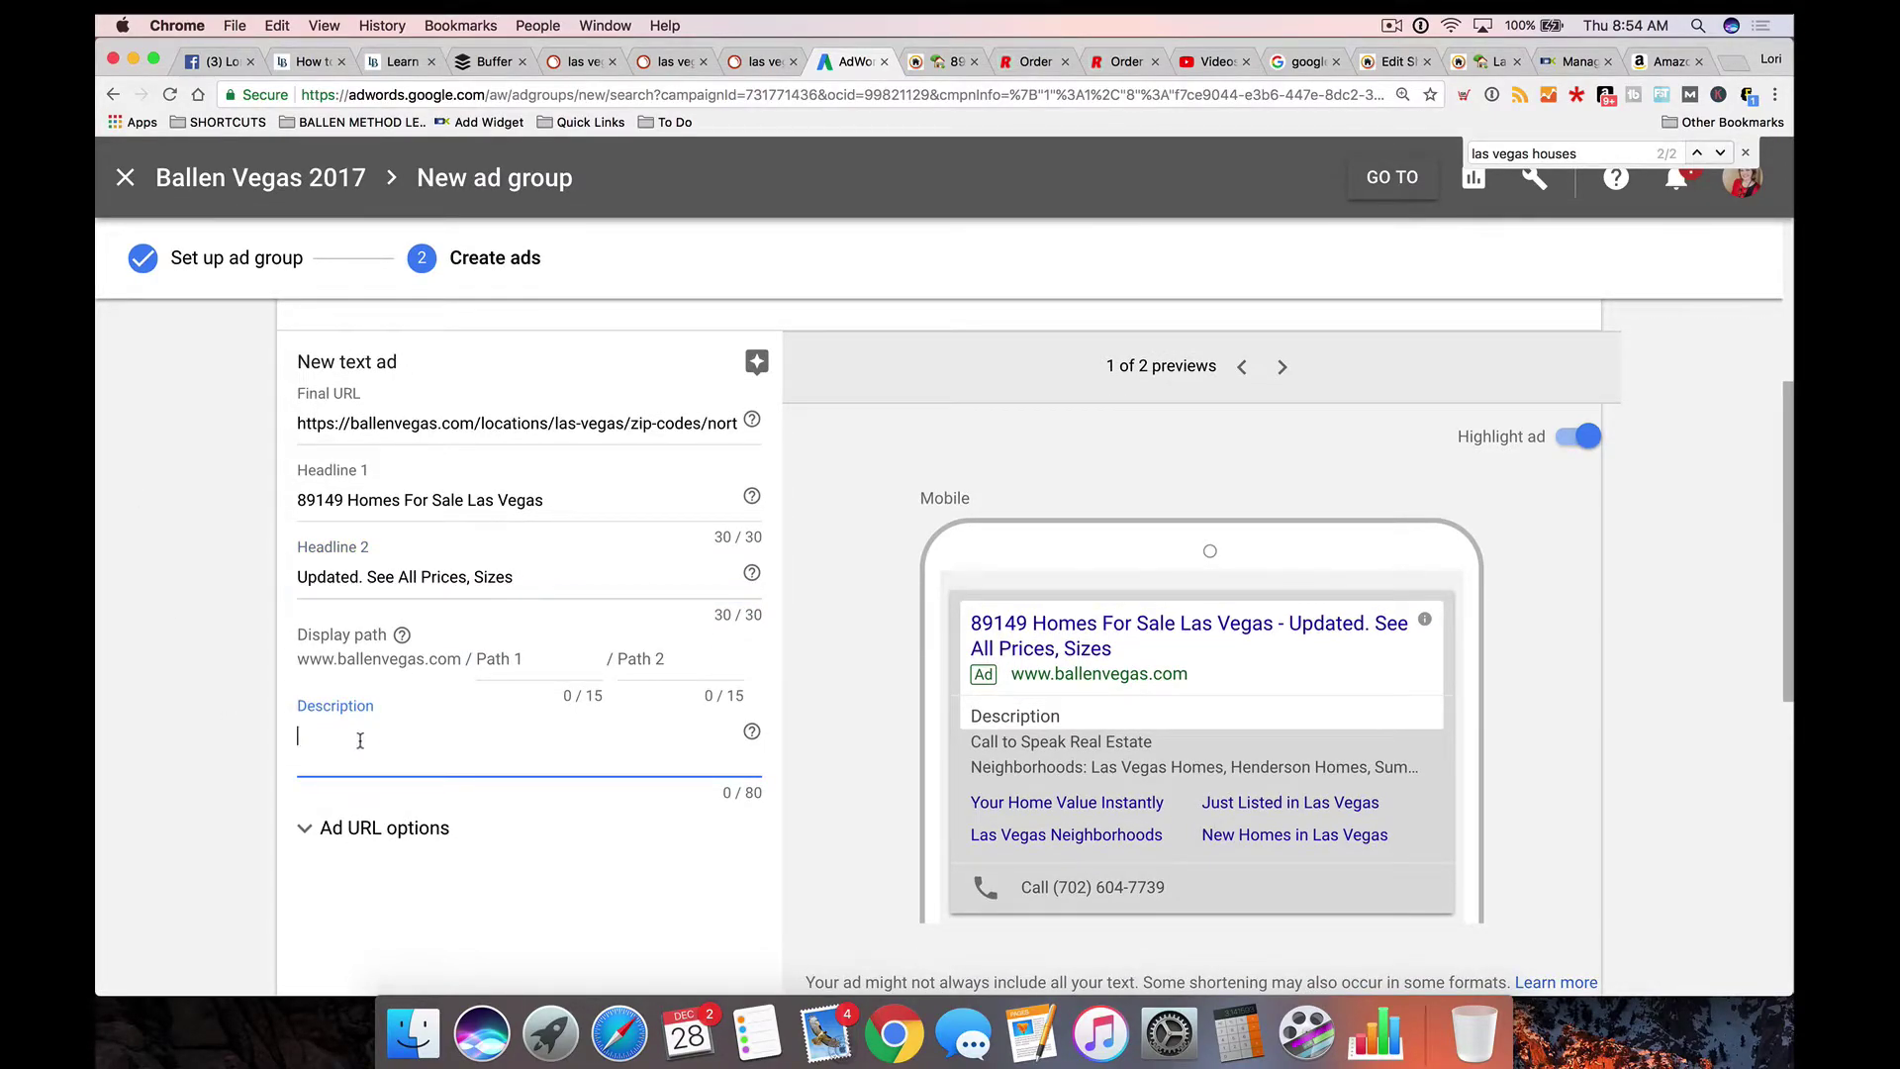
{"action": "type", "text": "See all active"}
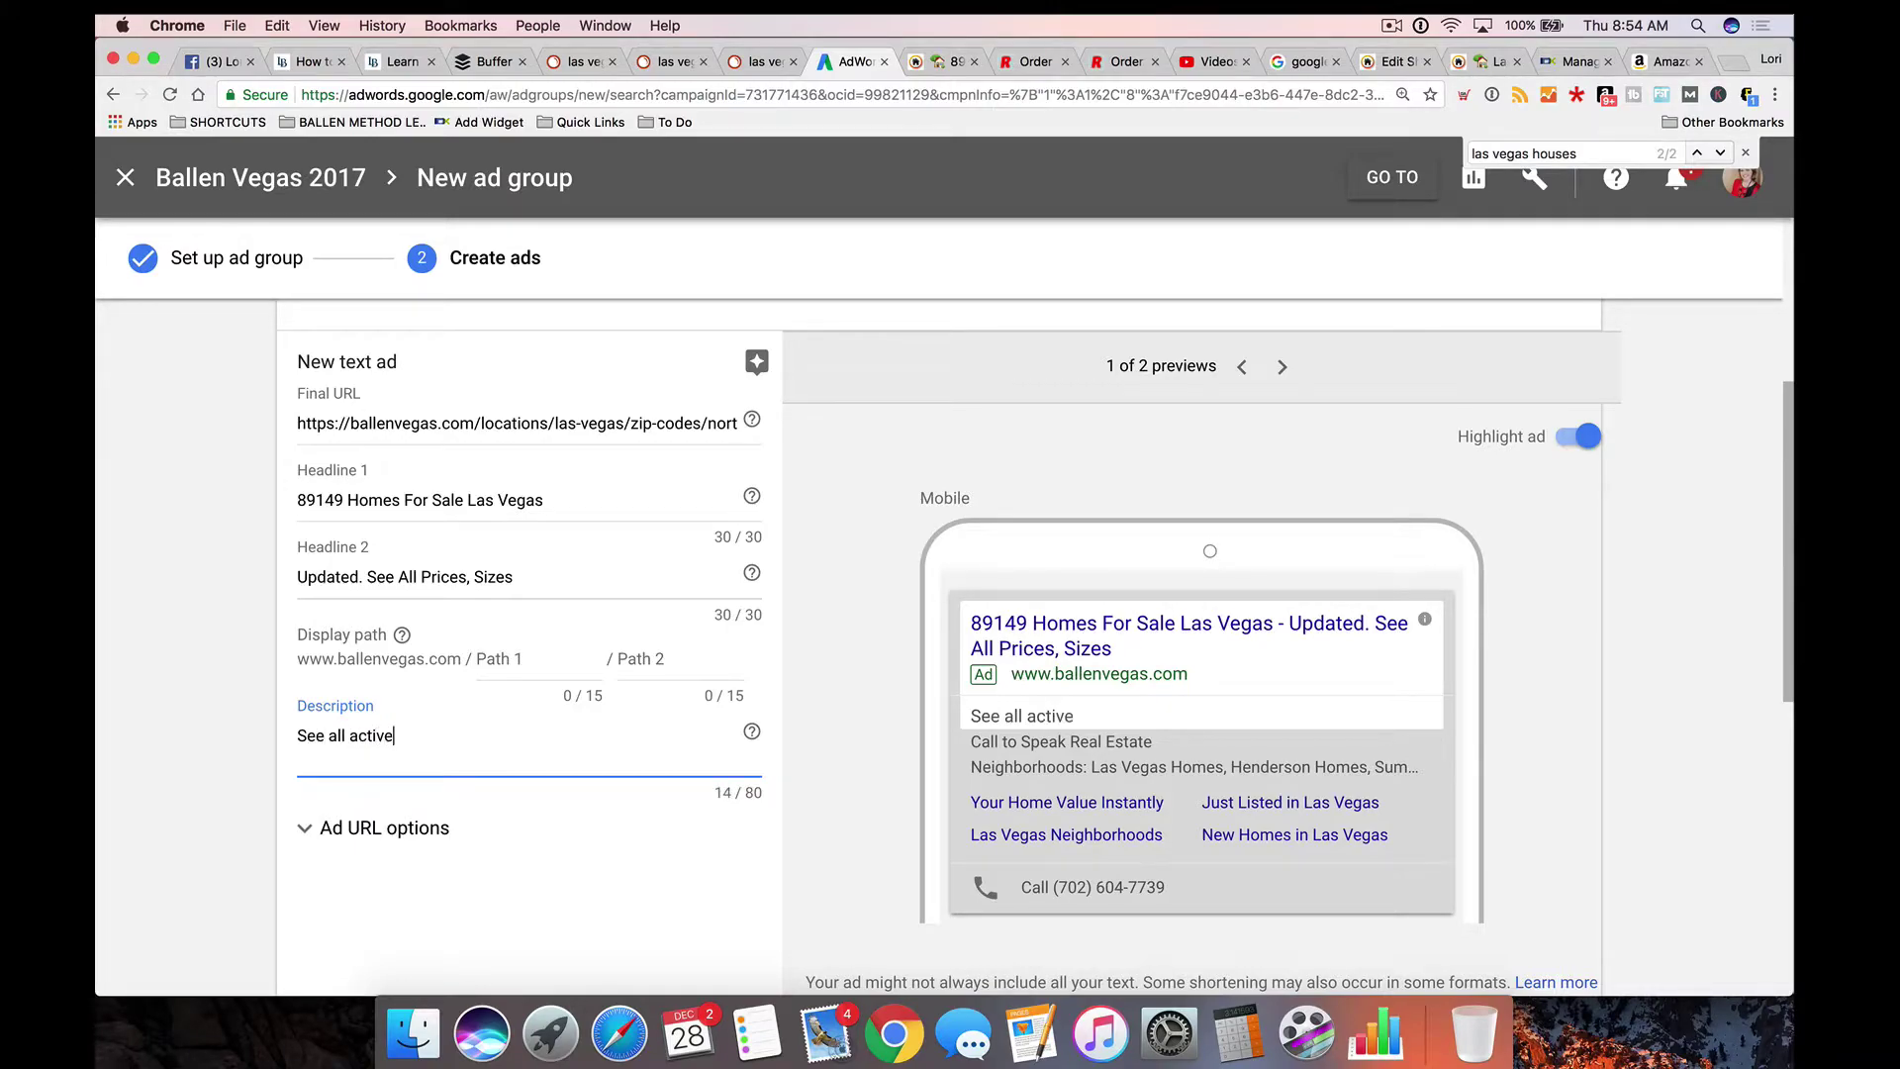
{"action": "type", "text": " listings in the MLS"}
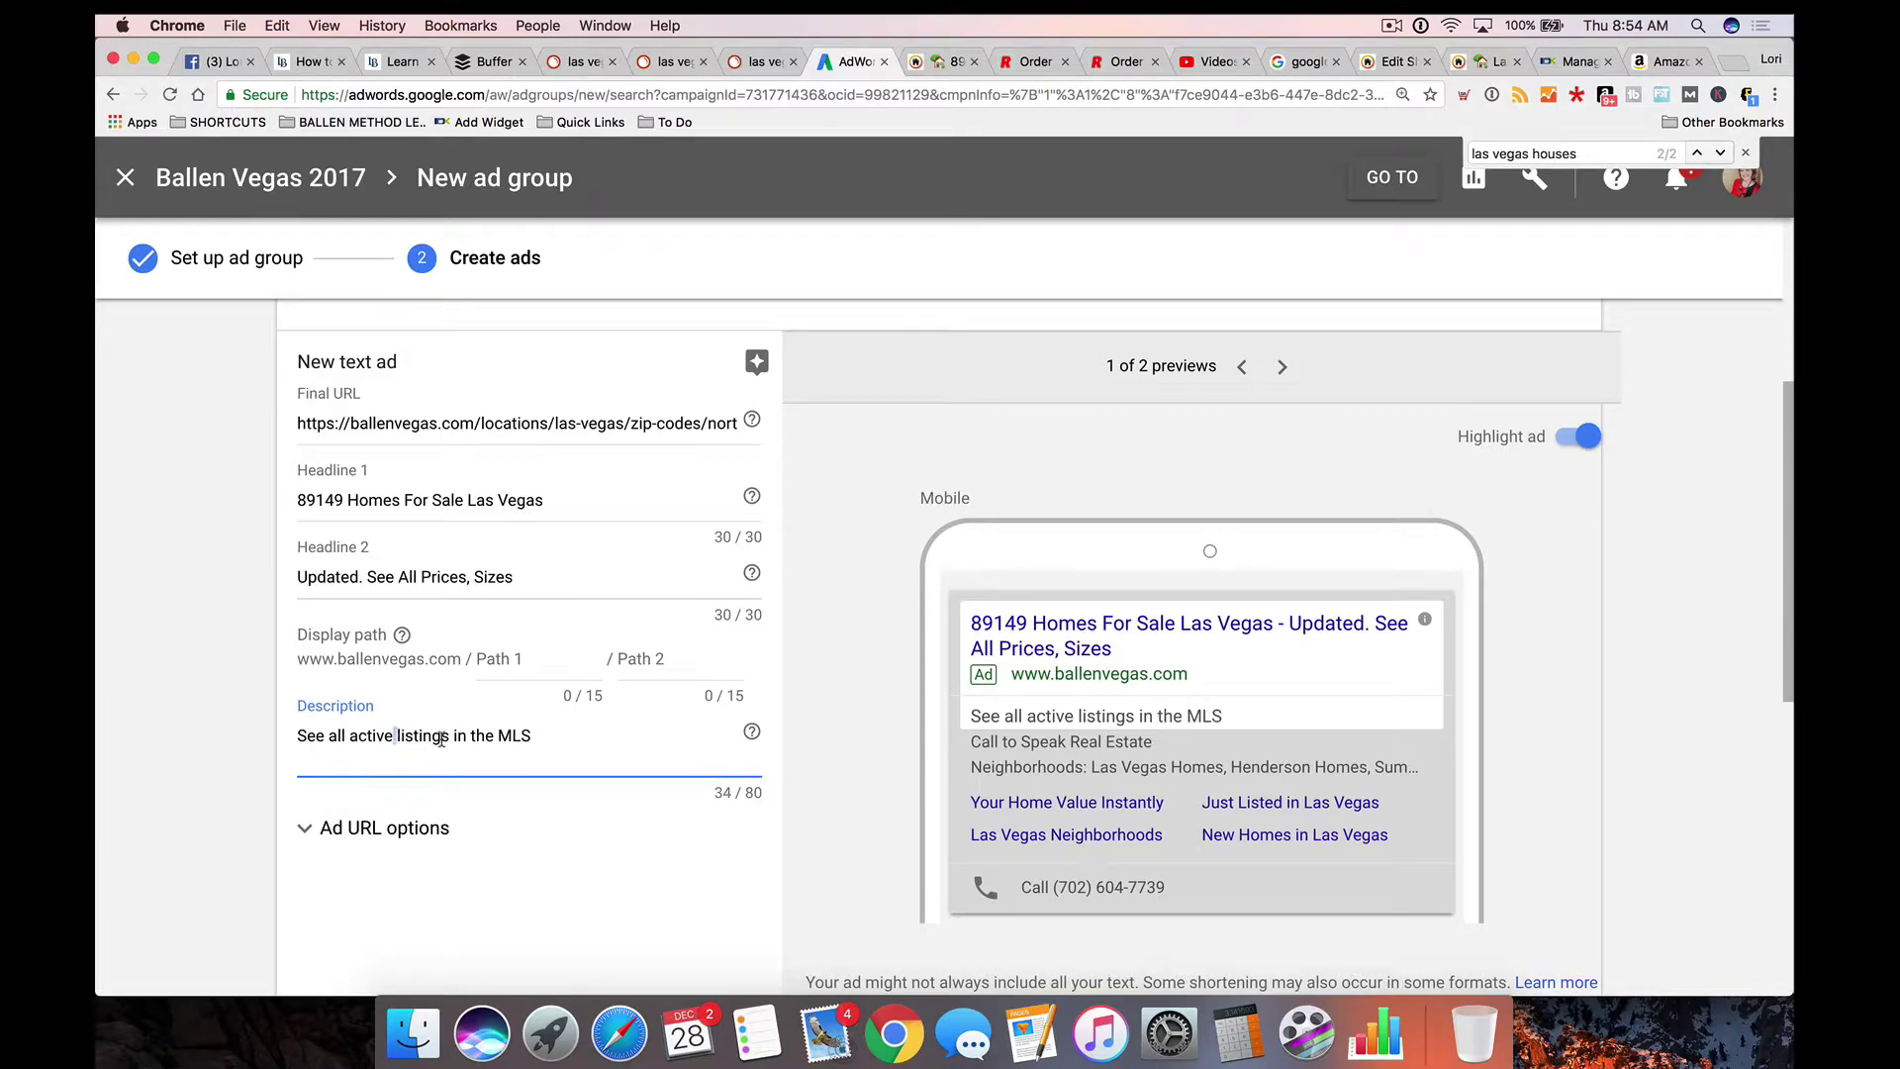
Step: Reword the description after "See all active" so that it reads "See all active homes for sale in Las Vegas 89149"
{"action": "left_click", "coordinate": [636, 735], "text": "shift"}
{"action": "type", "text": "homes"}
{"action": "key", "text": "BackSpace"}
{"action": "key", "text": "BackSpace"}
{"action": "key", "text": "BackSpace"}
{"action": "key", "text": "BackSpace"}
{"action": "key", "text": "BackSpace"}
{"action": "key", "text": "BackSpace"}
{"action": "type", "text": "homes for sale in las"}
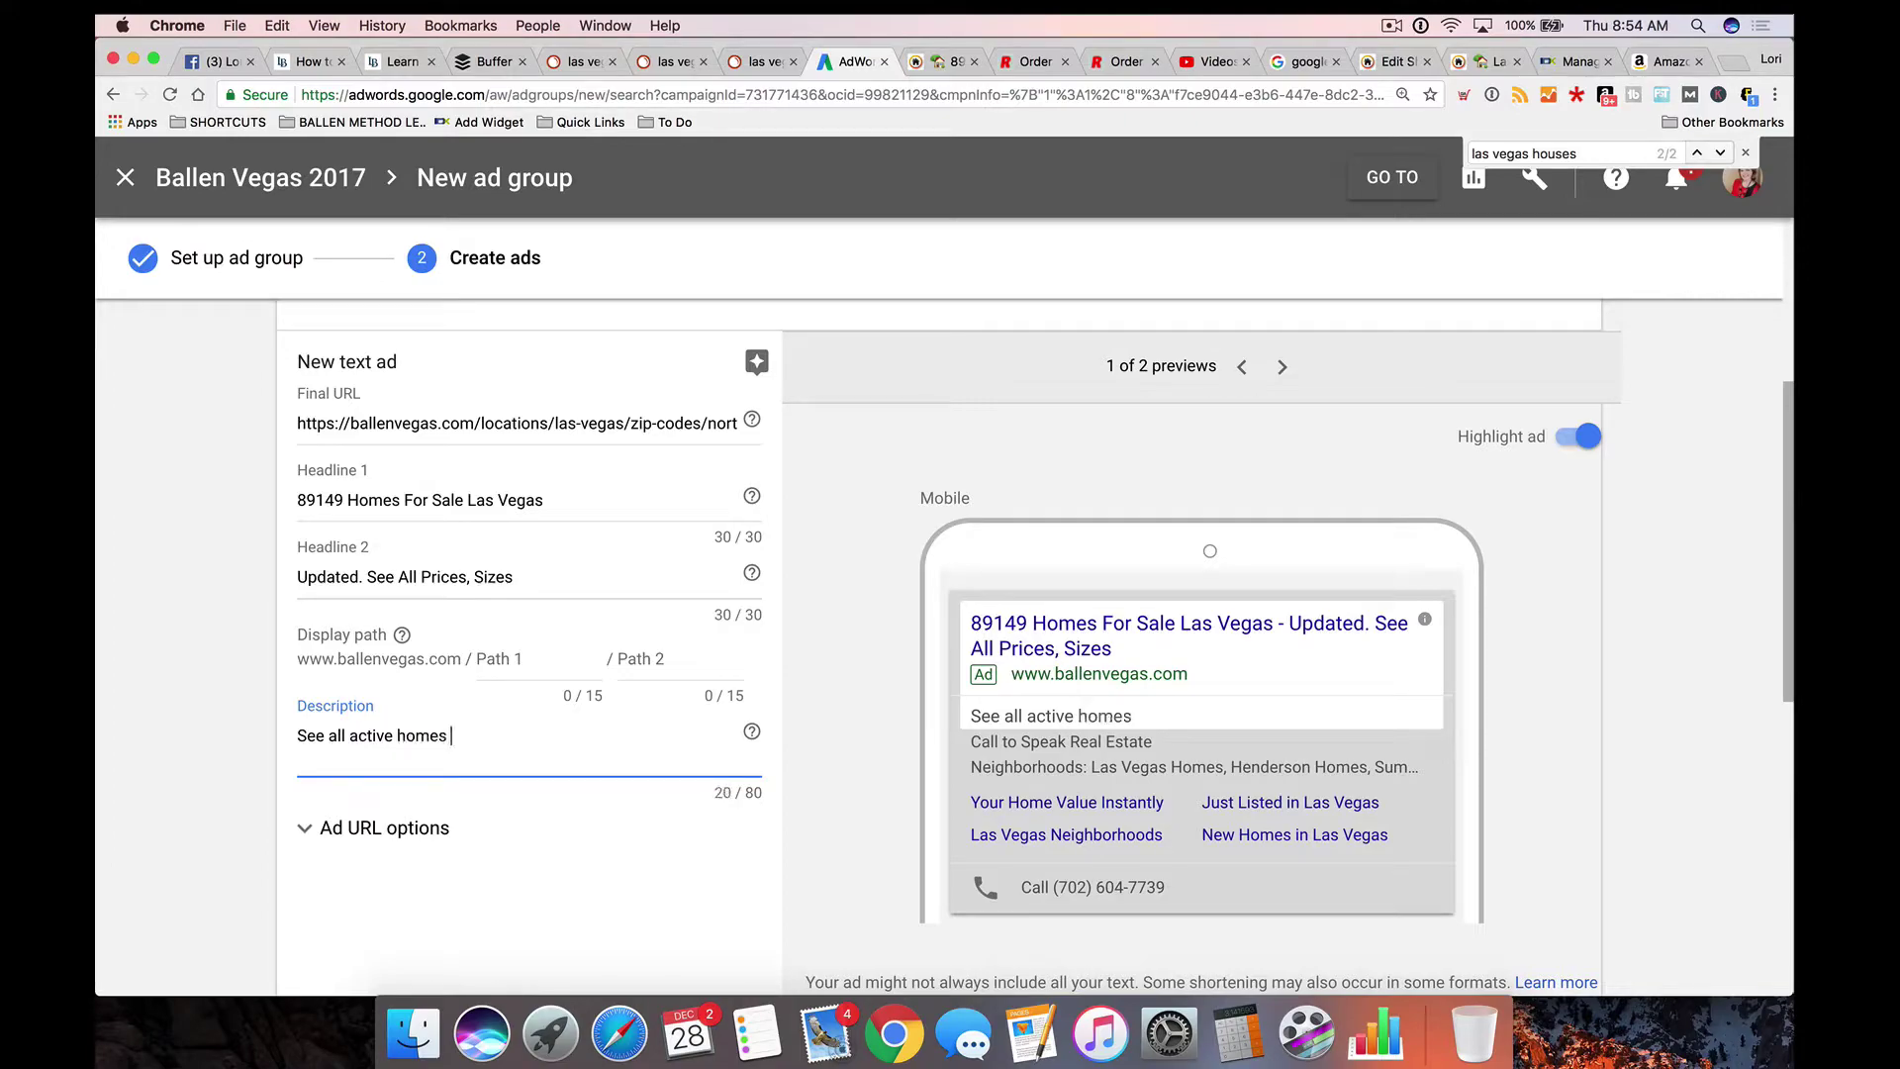
{"action": "key", "text": "BackSpace"}
{"action": "key", "text": "BackSpace"}
{"action": "key", "text": "BackSpace"}
{"action": "key", "text": "BackSpace"}
{"action": "type", "text": "Las Vegas"}
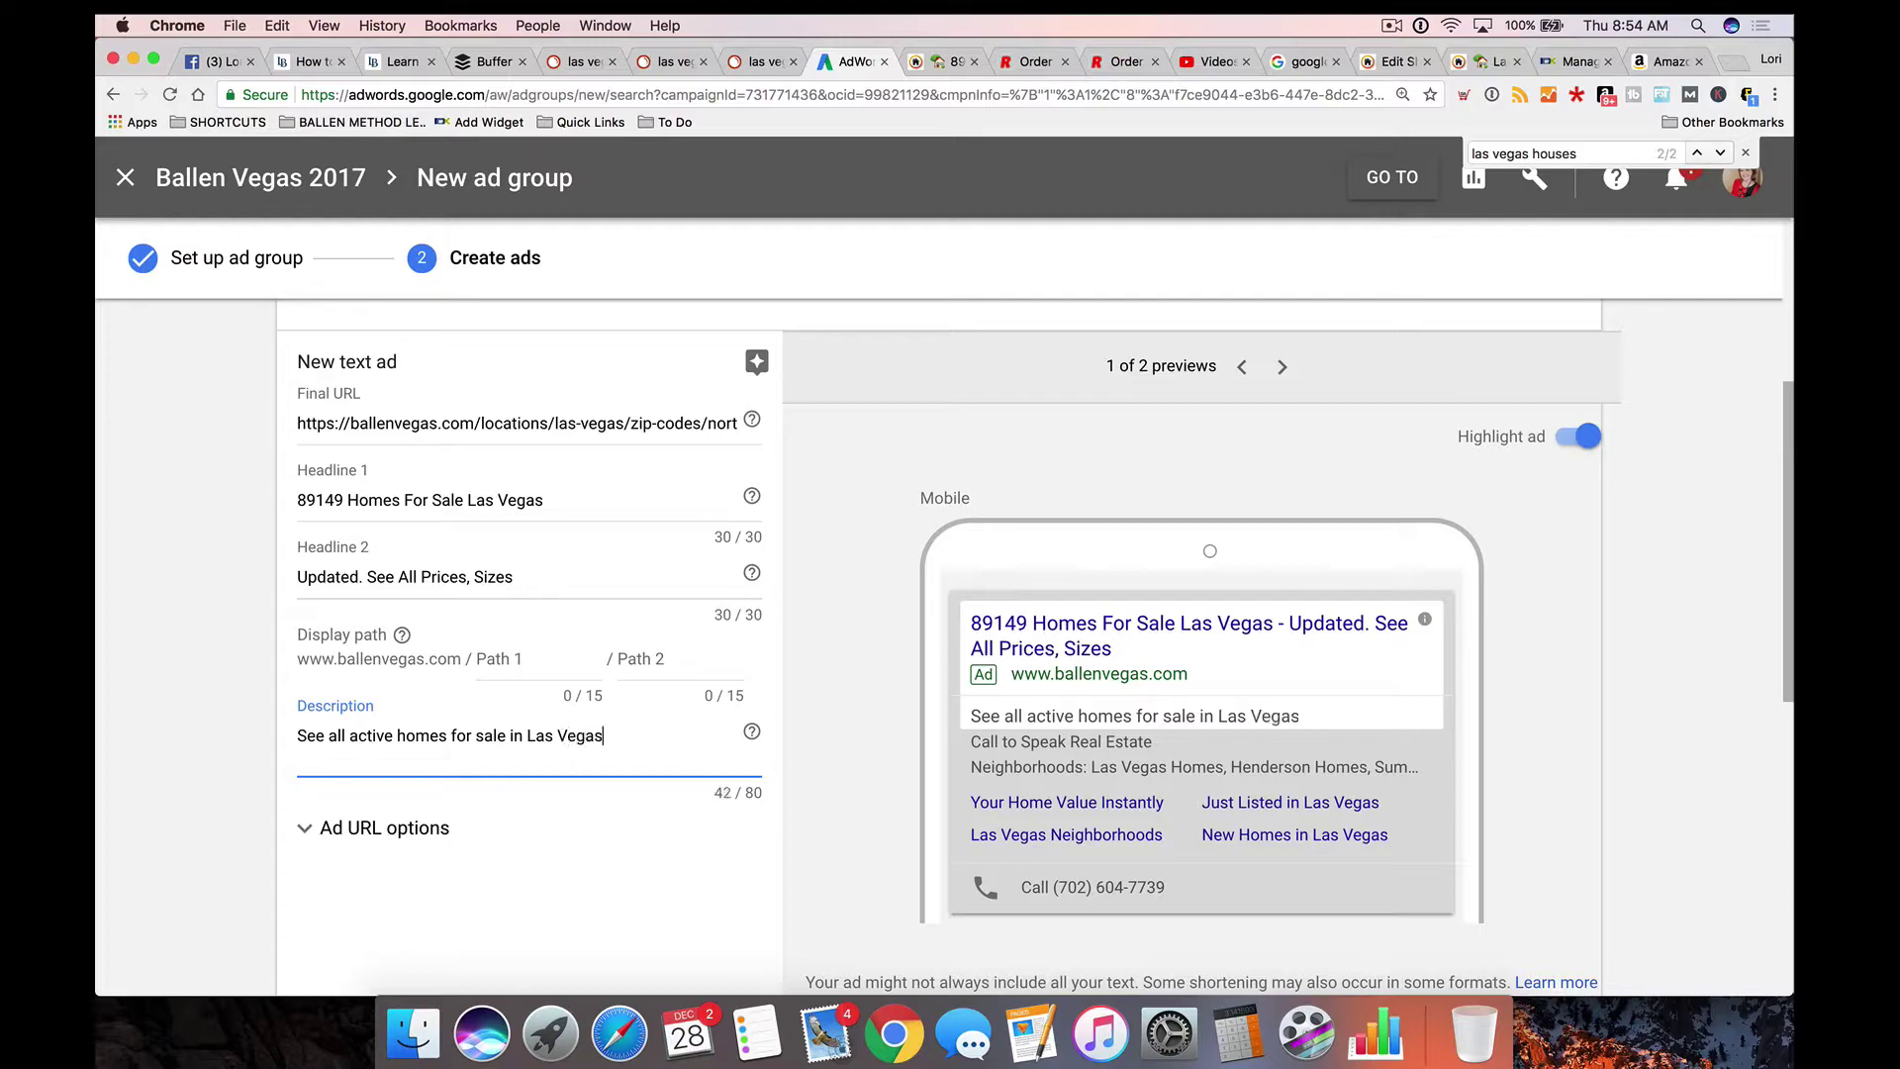
{"action": "type", "text": " 89149"}
Step: Complete the ad description so that it reads "See all active homes for sale in Las Vegas 89149. Sort Your Way. Save Favorites."
{"action": "type", "text": ". Shop"}
{"action": "key", "text": "BackSpace"}
{"action": "key", "text": "BackSpace"}
{"action": "key", "text": "BackSpace"}
{"action": "key", "text": "BackSpace"}
{"action": "key", "text": "BackSpace"}
{"action": "type", "text": "Sport you"}
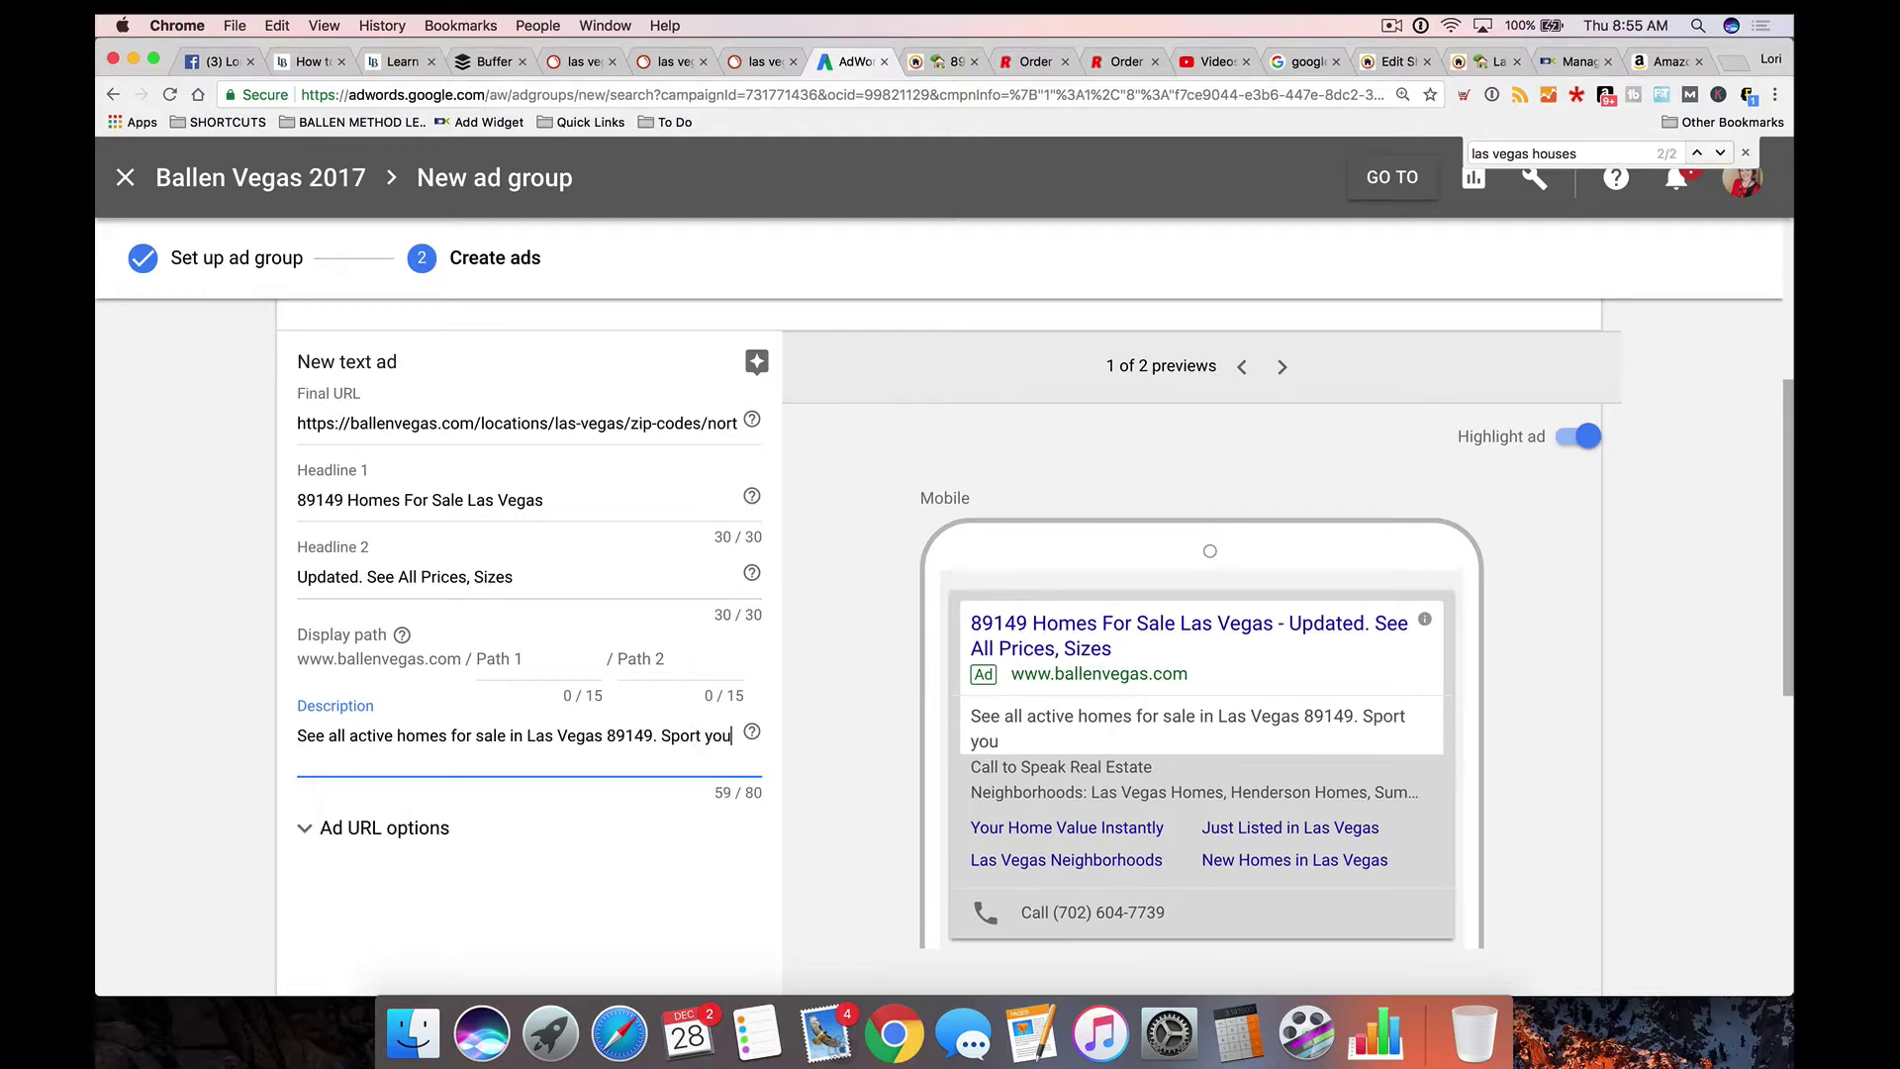
{"action": "key", "text": "BackSpace"}
{"action": "key", "text": "BackSpace"}
{"action": "key", "text": "BackSpace"}
{"action": "key", "text": "BackSpace"}
{"action": "key", "text": "BackSpace"}
{"action": "key", "text": "BackSpace"}
{"action": "key", "text": "BackSpace"}
{"action": "key", "text": "BackSpace"}
{"action": "type", "text": "ort"}
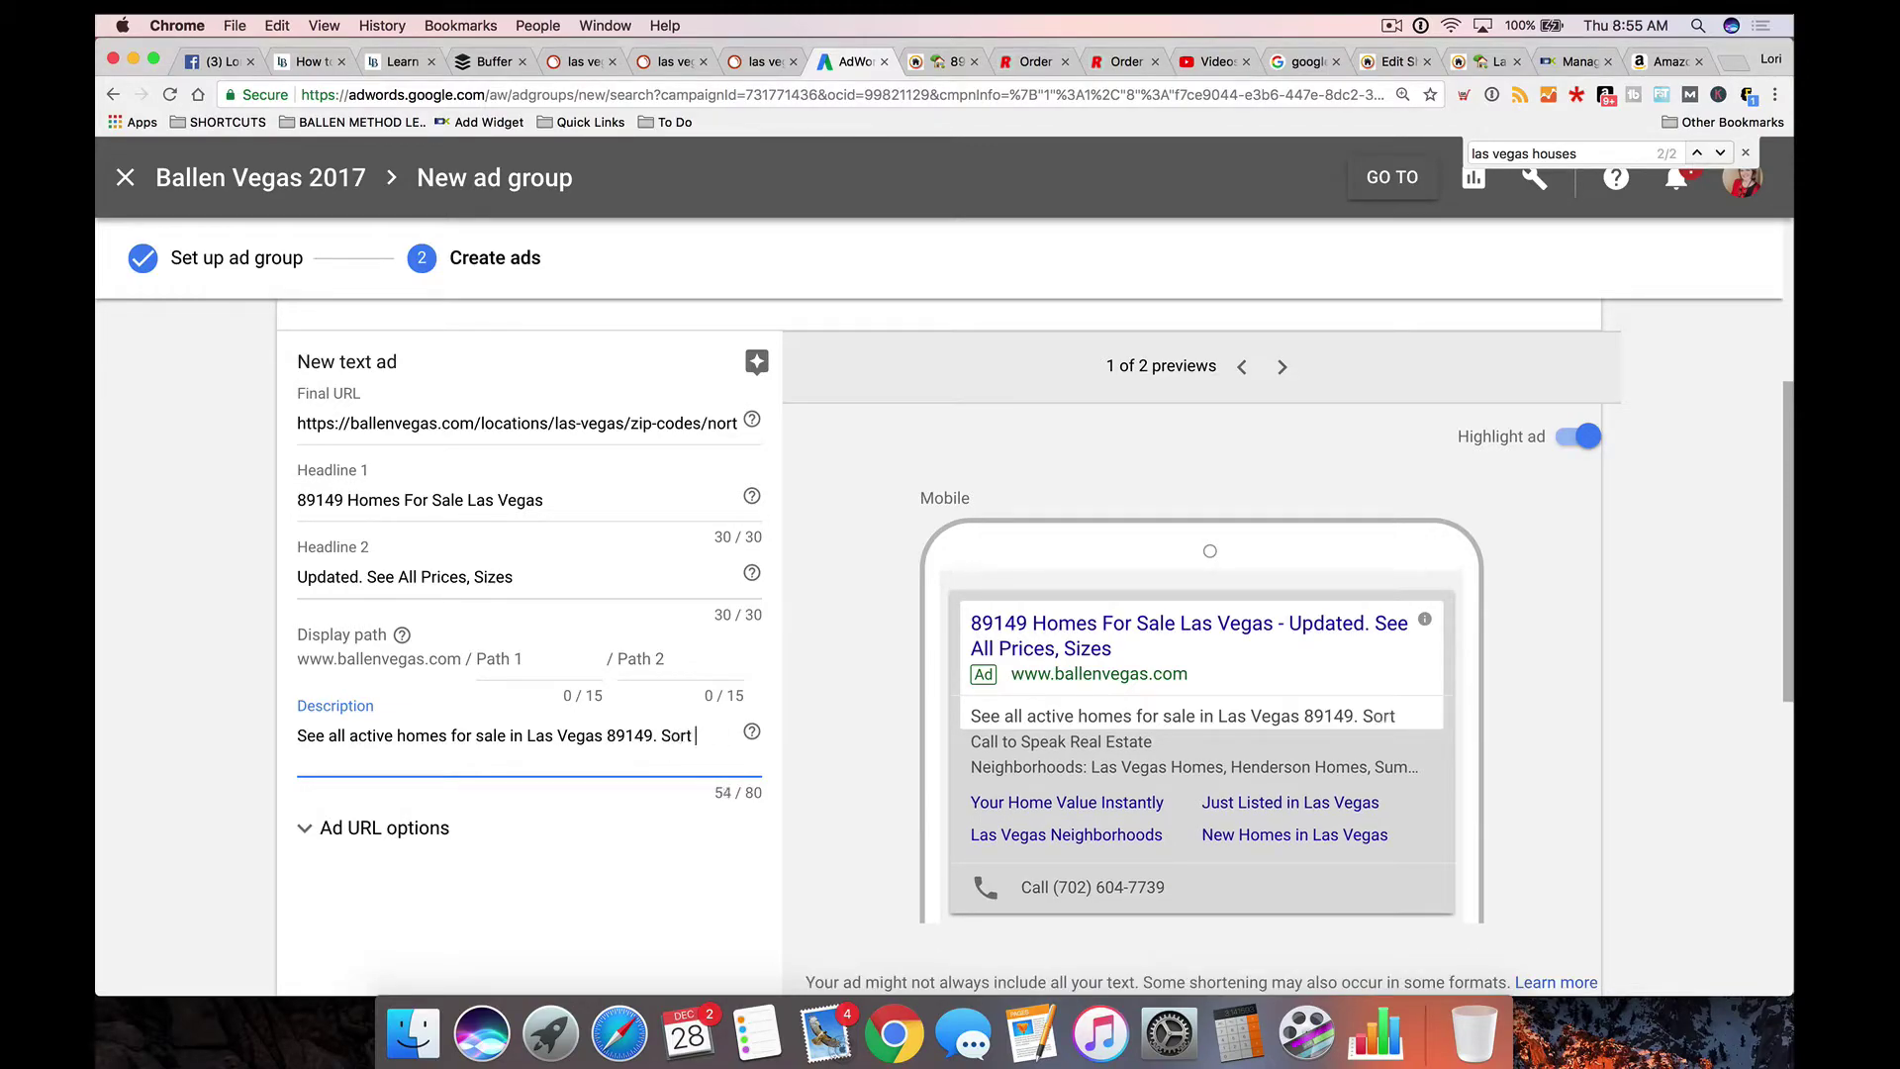
{"action": "type", "text": " Your Way. Save Favorites."}
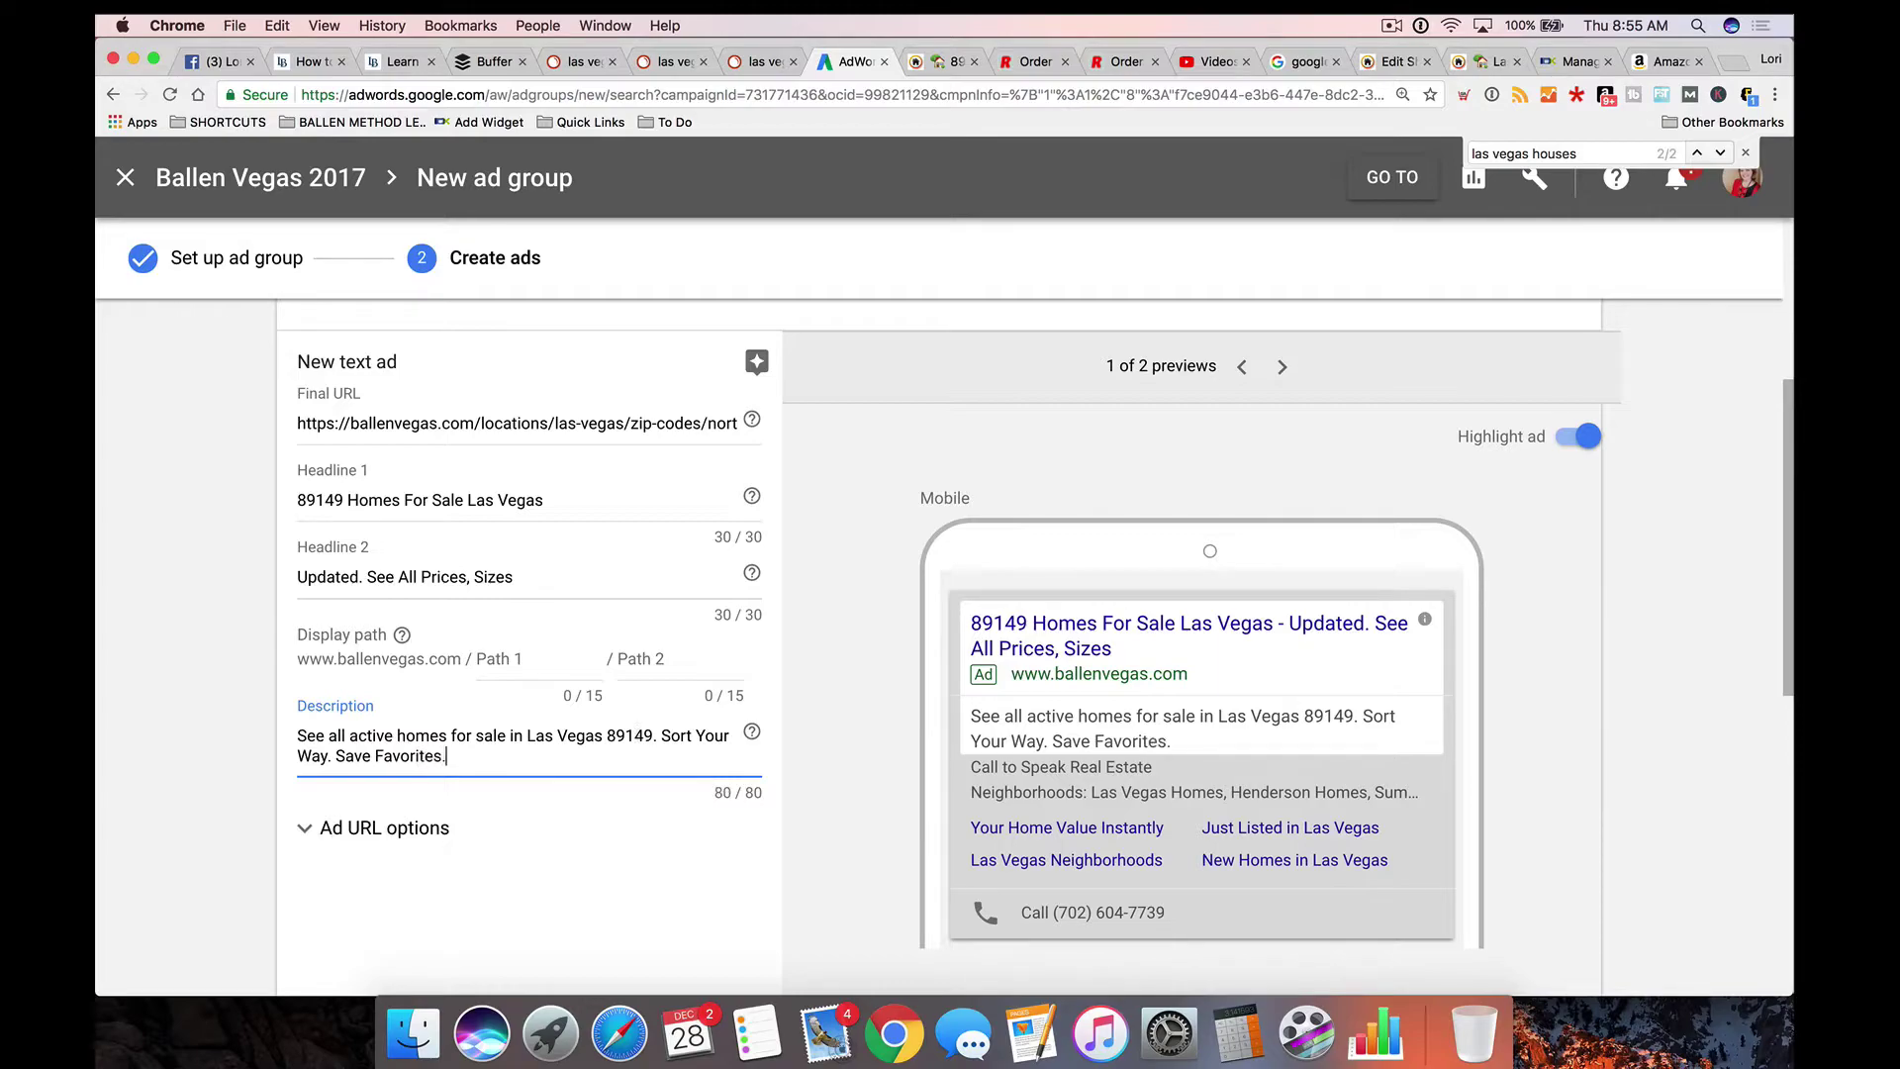
Step: Finish the new text ad and save the "Homes in 89149" ad group without adding another ad or extension
{"action": "scroll", "coordinate": [693, 643], "scroll_direction": "down", "scroll_amount": 5}
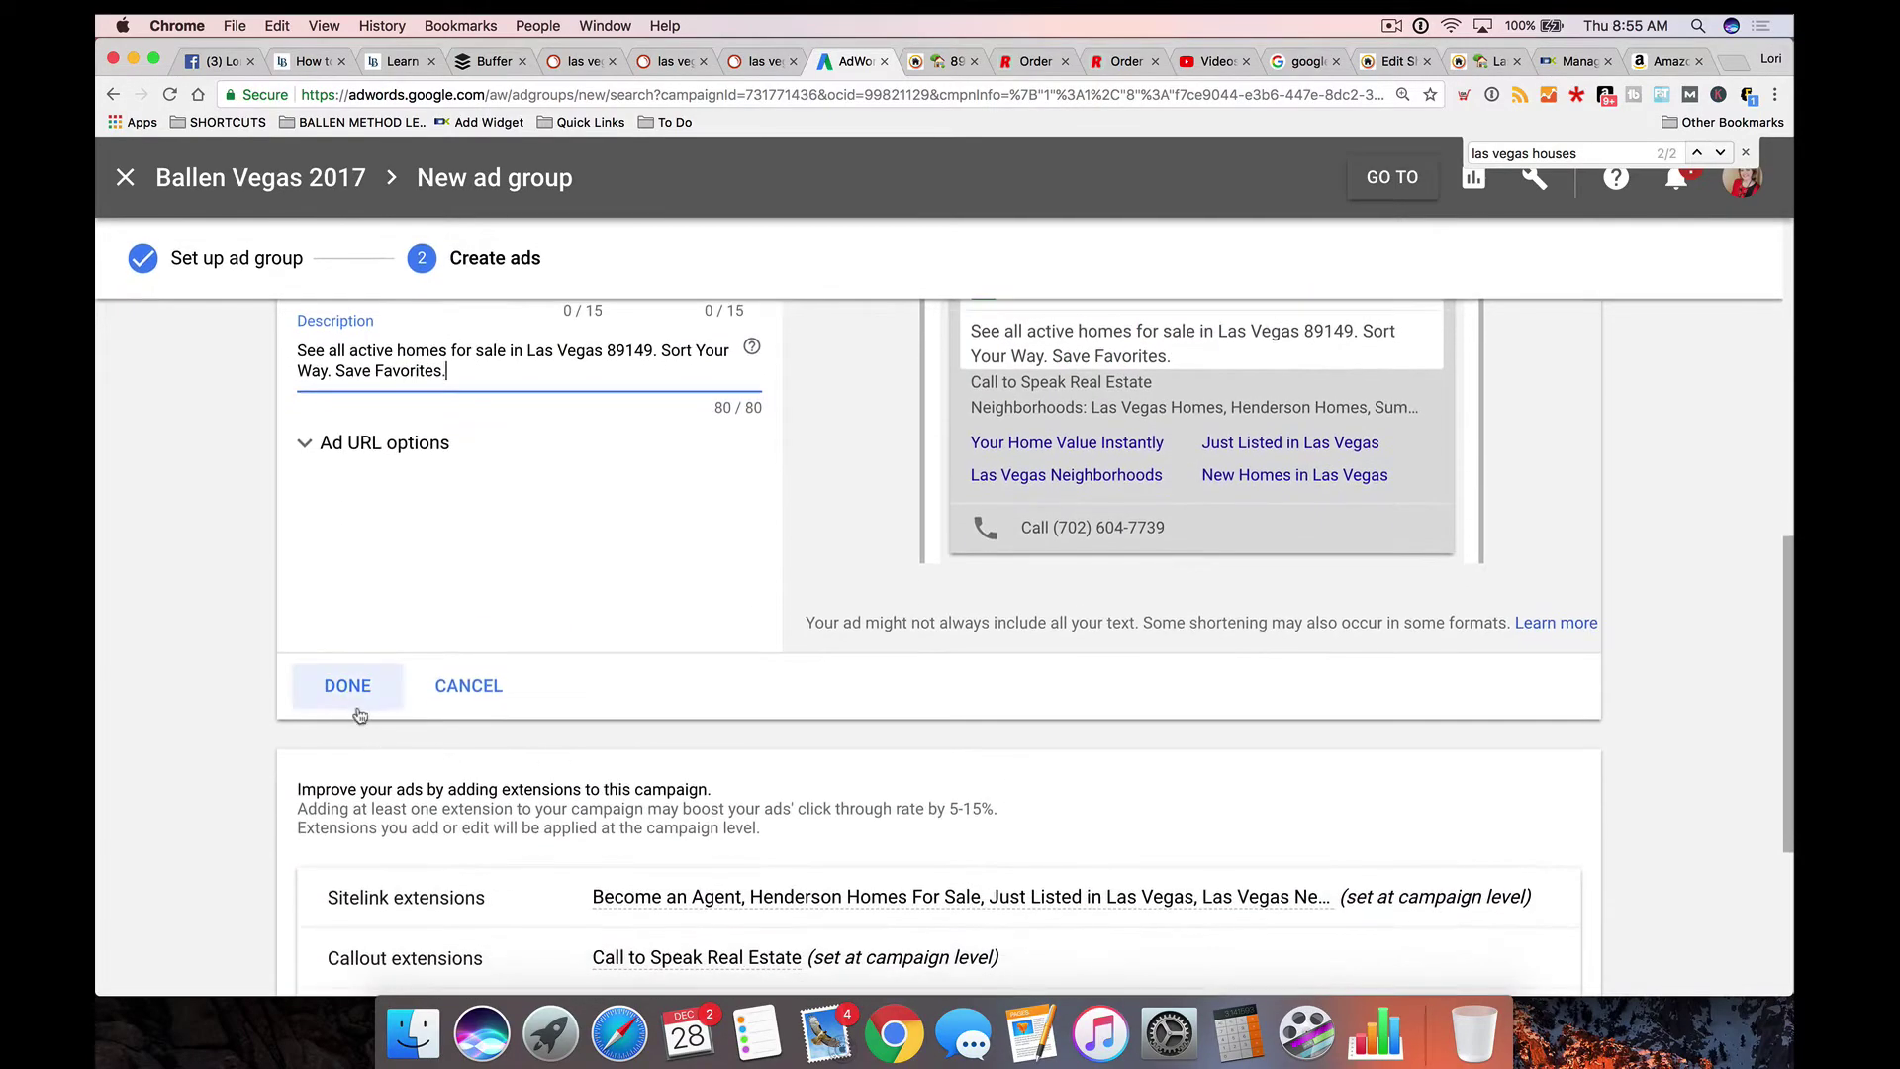
{"action": "left_click", "coordinate": [353, 693]}
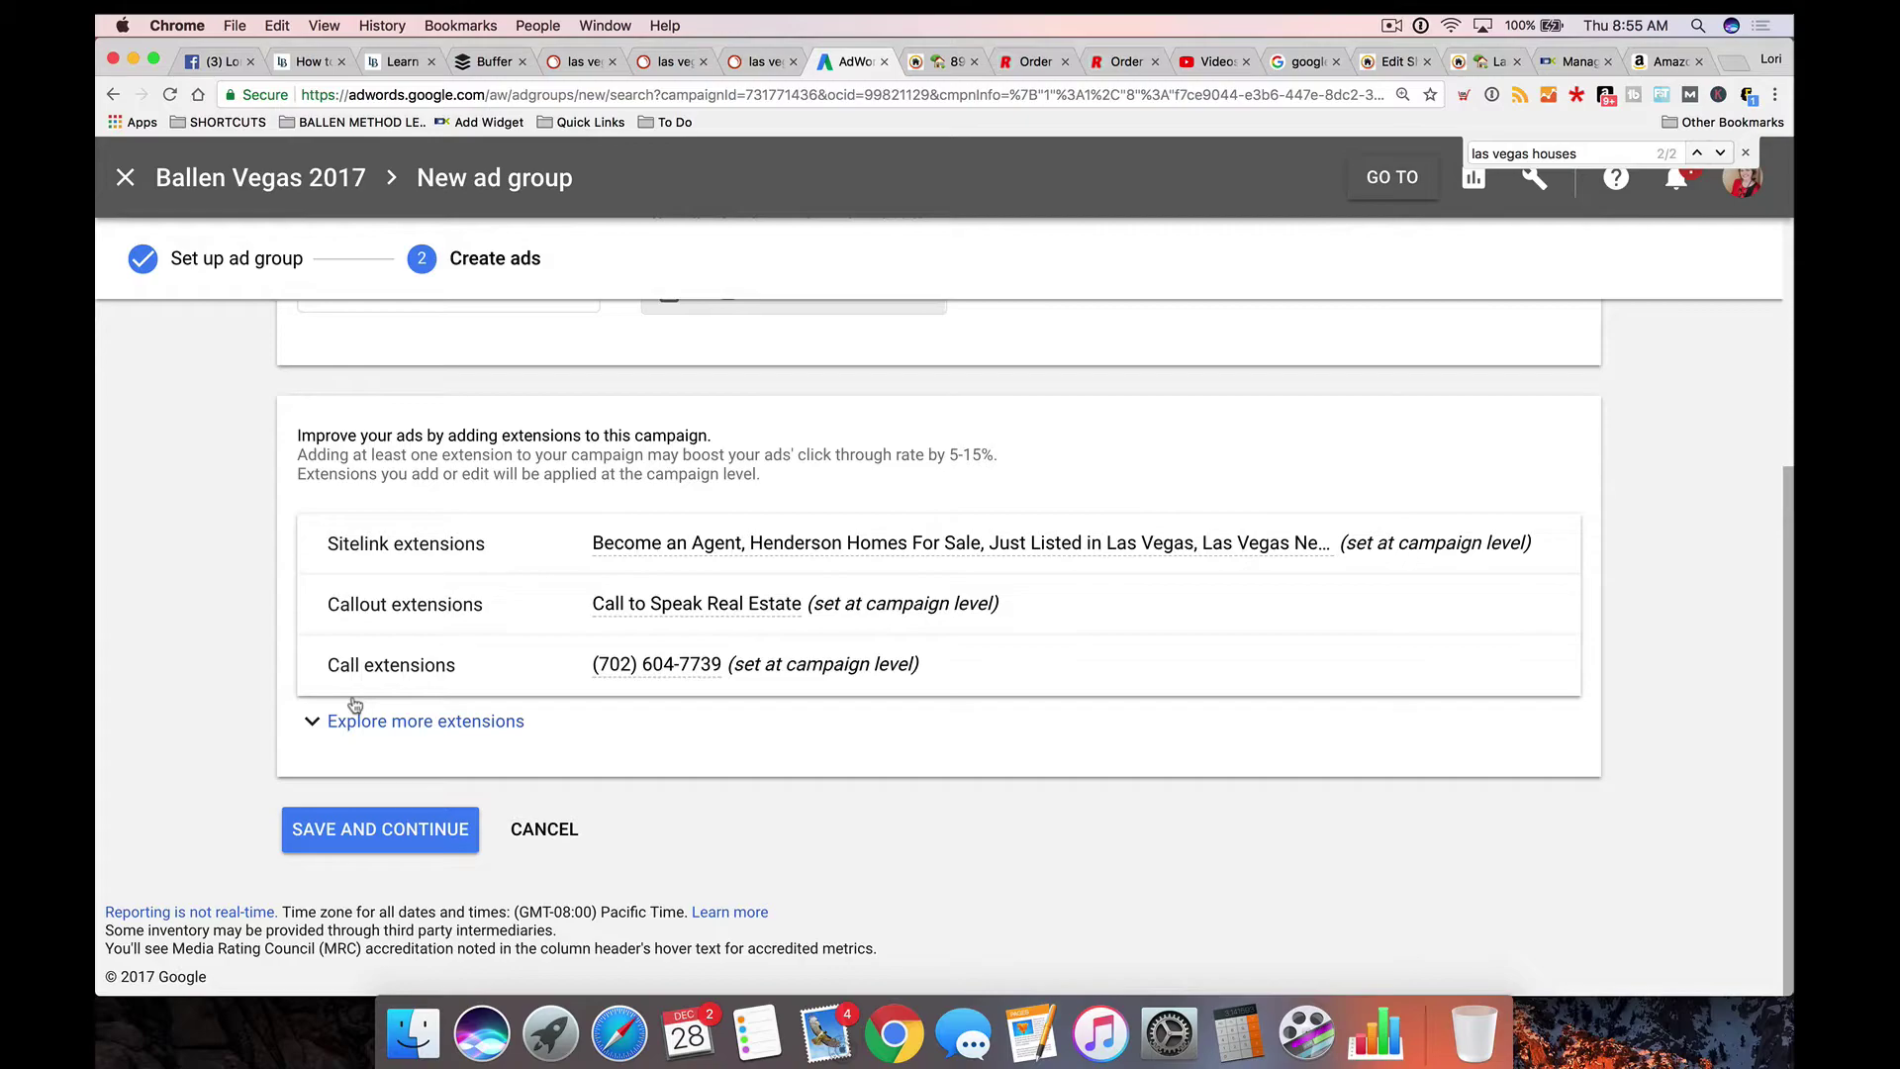
{"action": "scroll", "coordinate": [354, 704], "scroll_direction": "up", "scroll_amount": 4}
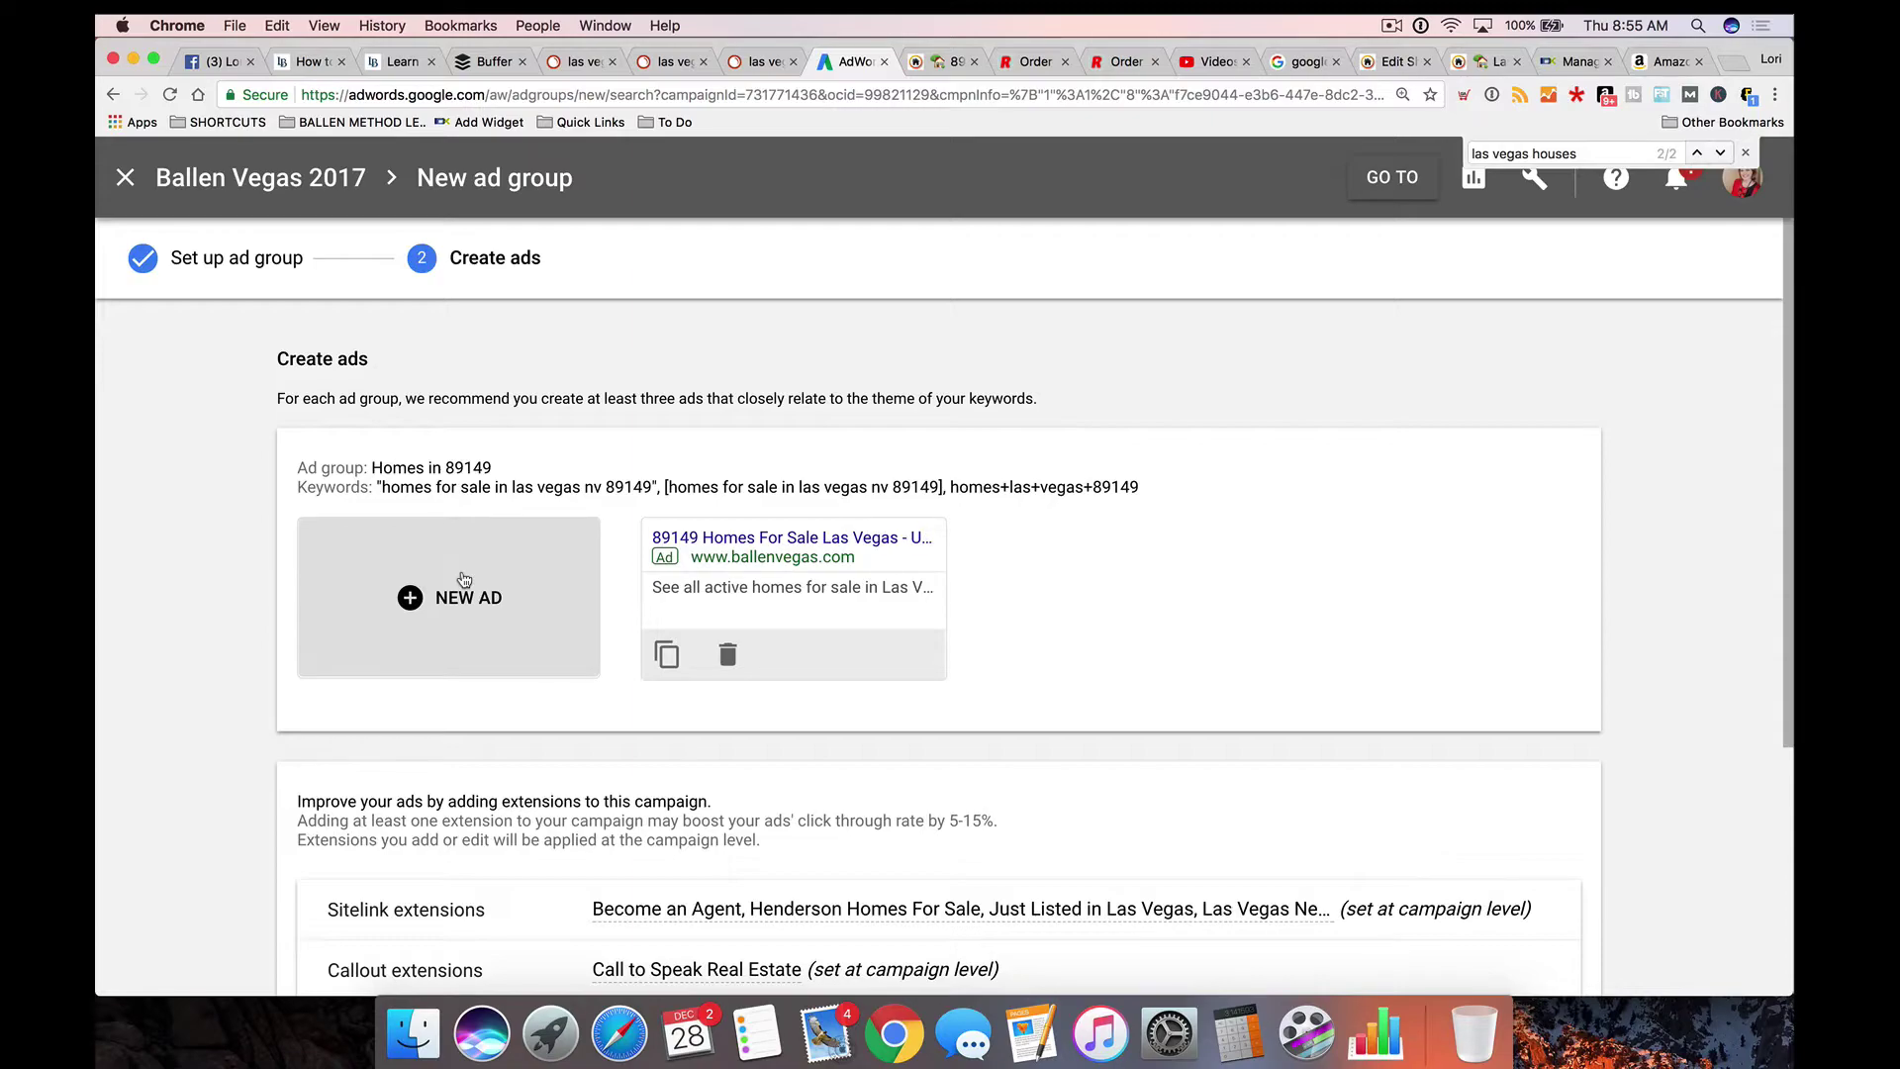
{"action": "scroll", "coordinate": [955, 604], "scroll_direction": "down", "scroll_amount": 2}
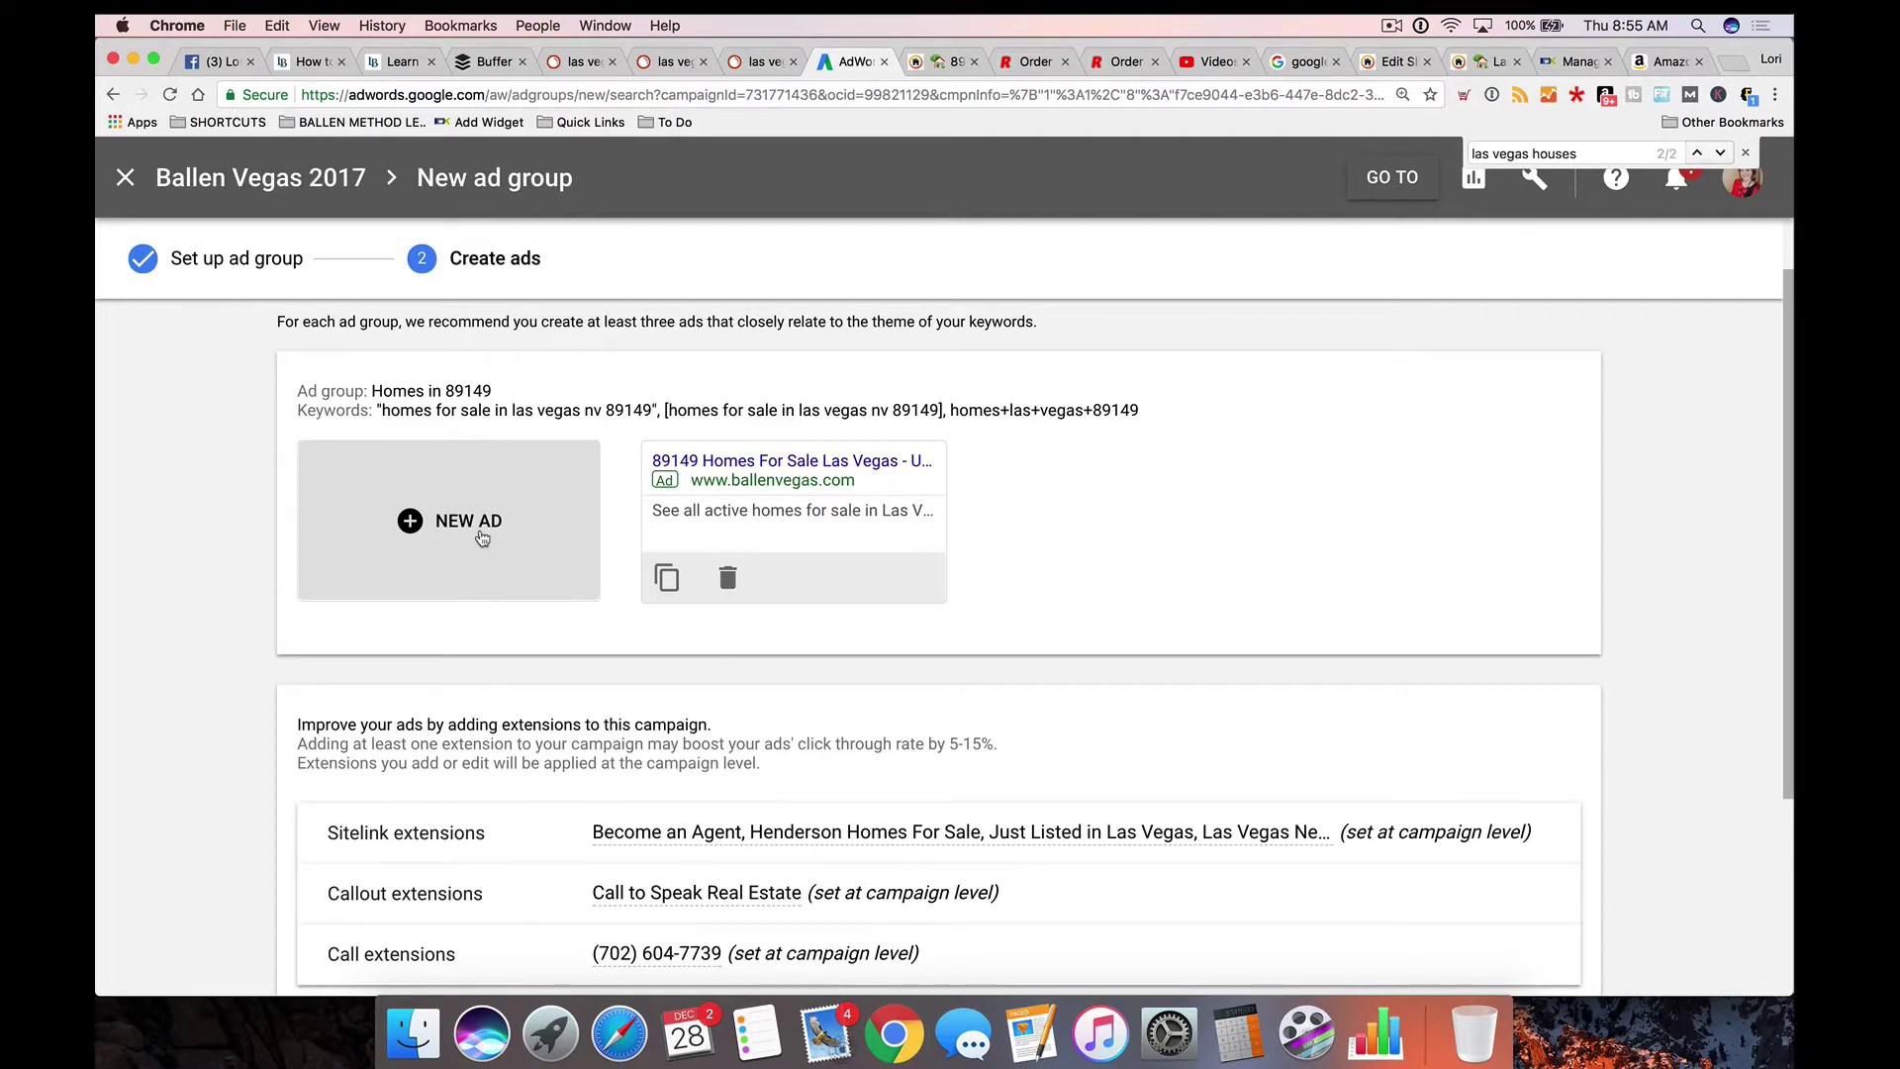
{"action": "scroll", "coordinate": [482, 537], "scroll_direction": "down", "scroll_amount": 5}
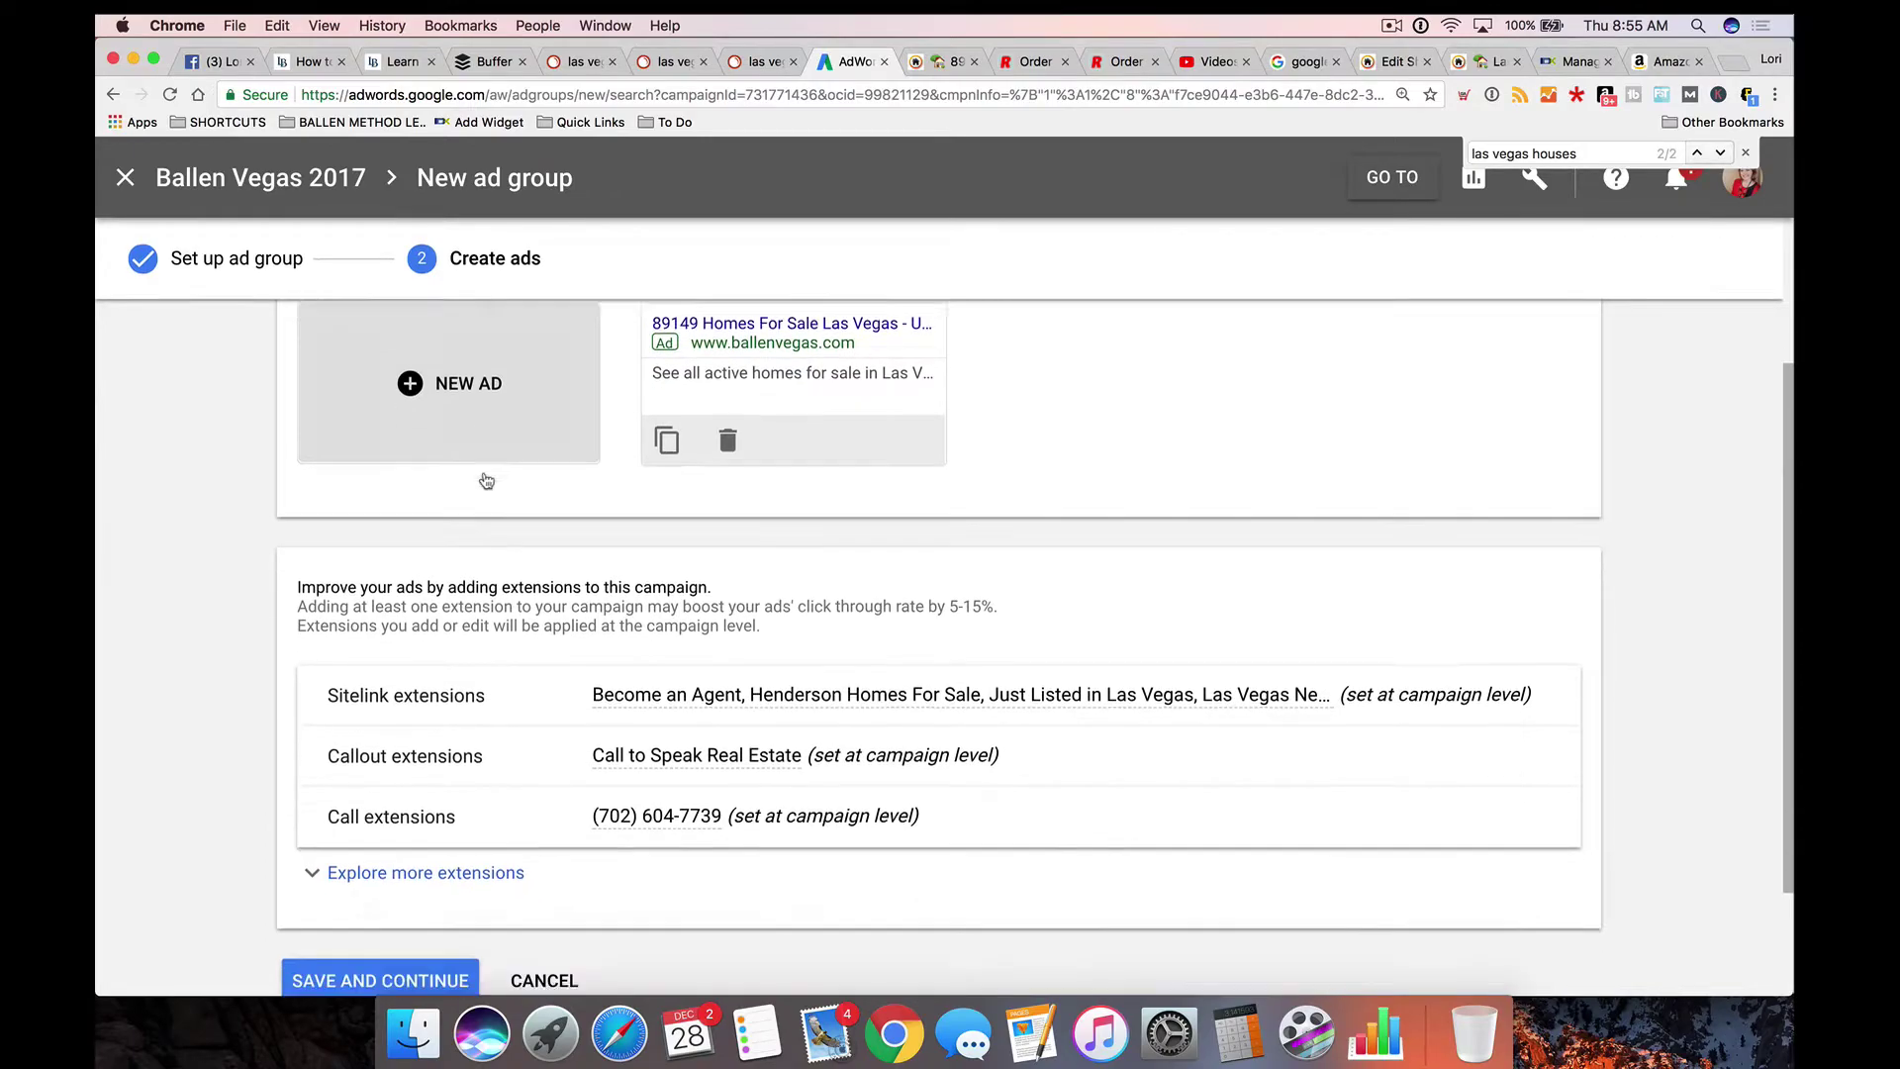
{"action": "left_click", "coordinate": [374, 839]}
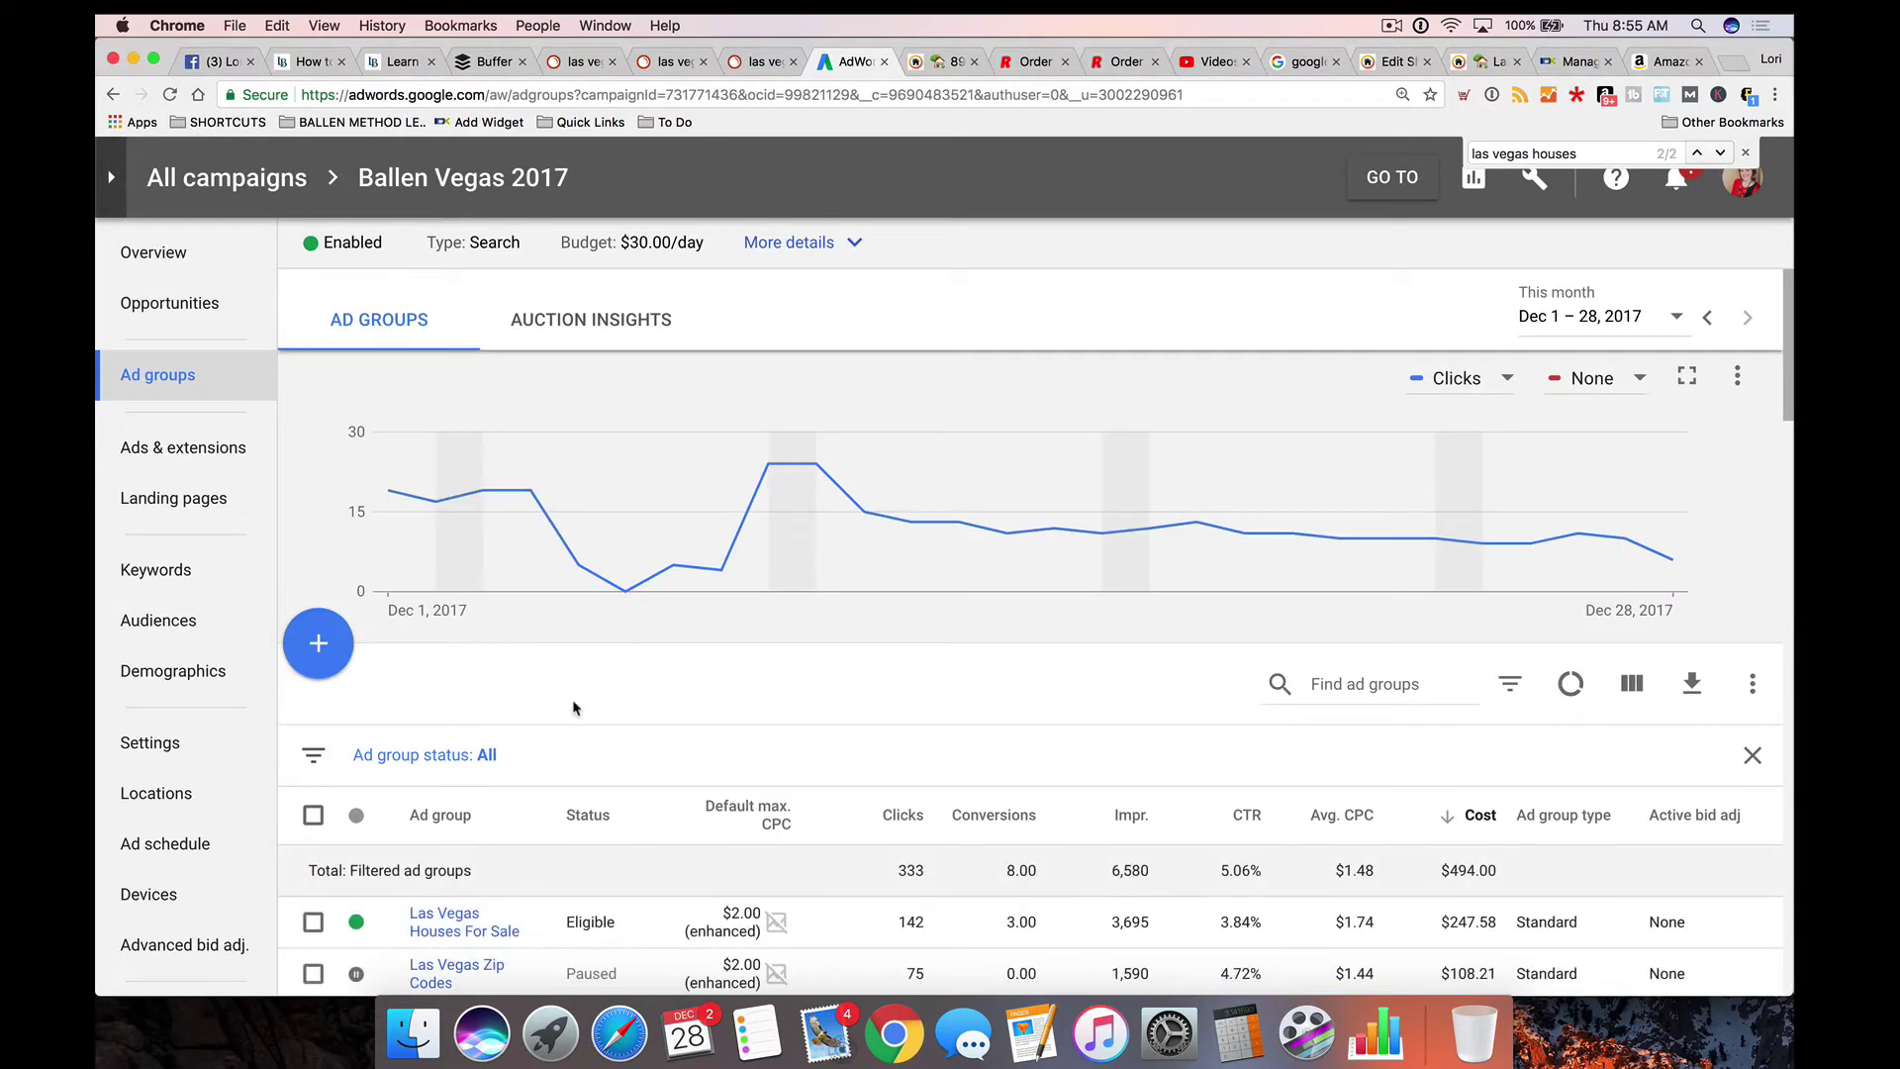
Step: Switch to SEMrush, open the overview of "homes for sale in las vegas nv 89149" in a new tab and review its ads copies and related keywords
{"action": "left_click", "coordinate": [758, 61]}
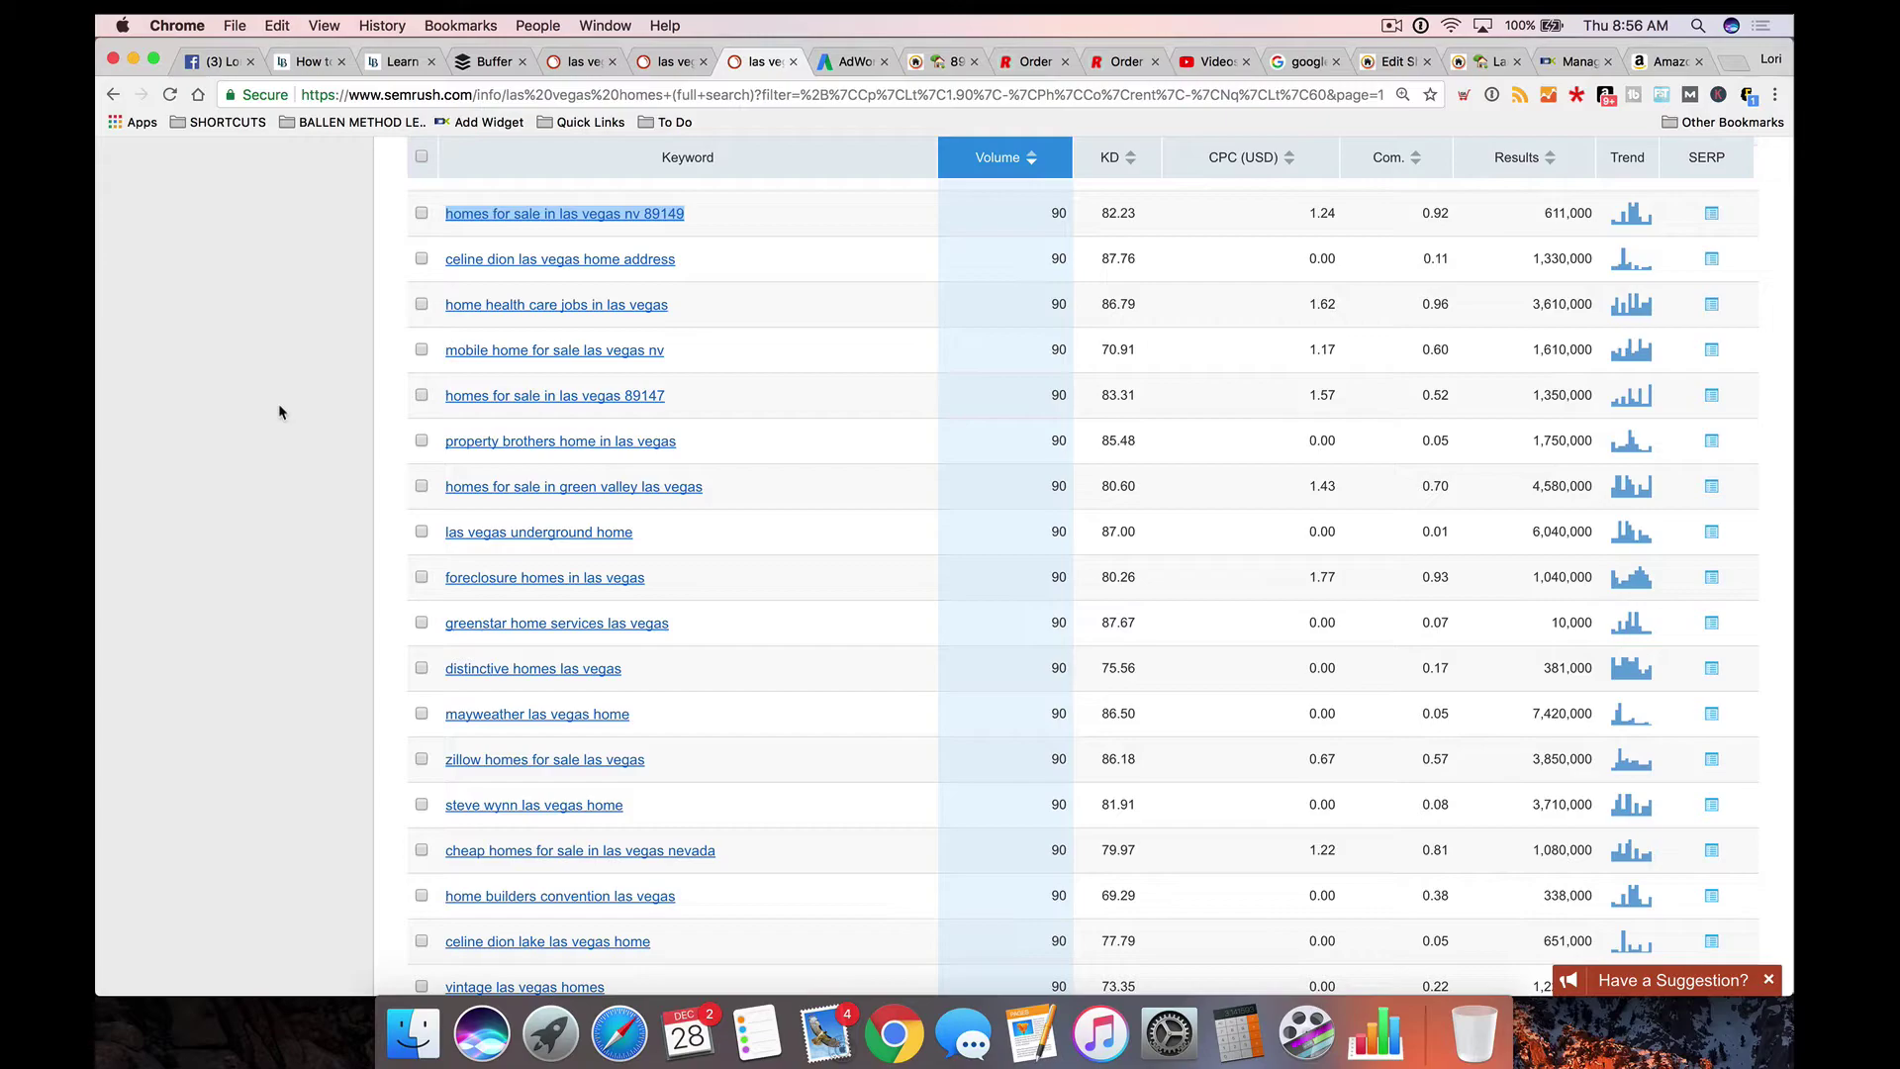
{"action": "right_click", "coordinate": [582, 224]}
{"action": "left_click", "coordinate": [605, 230]}
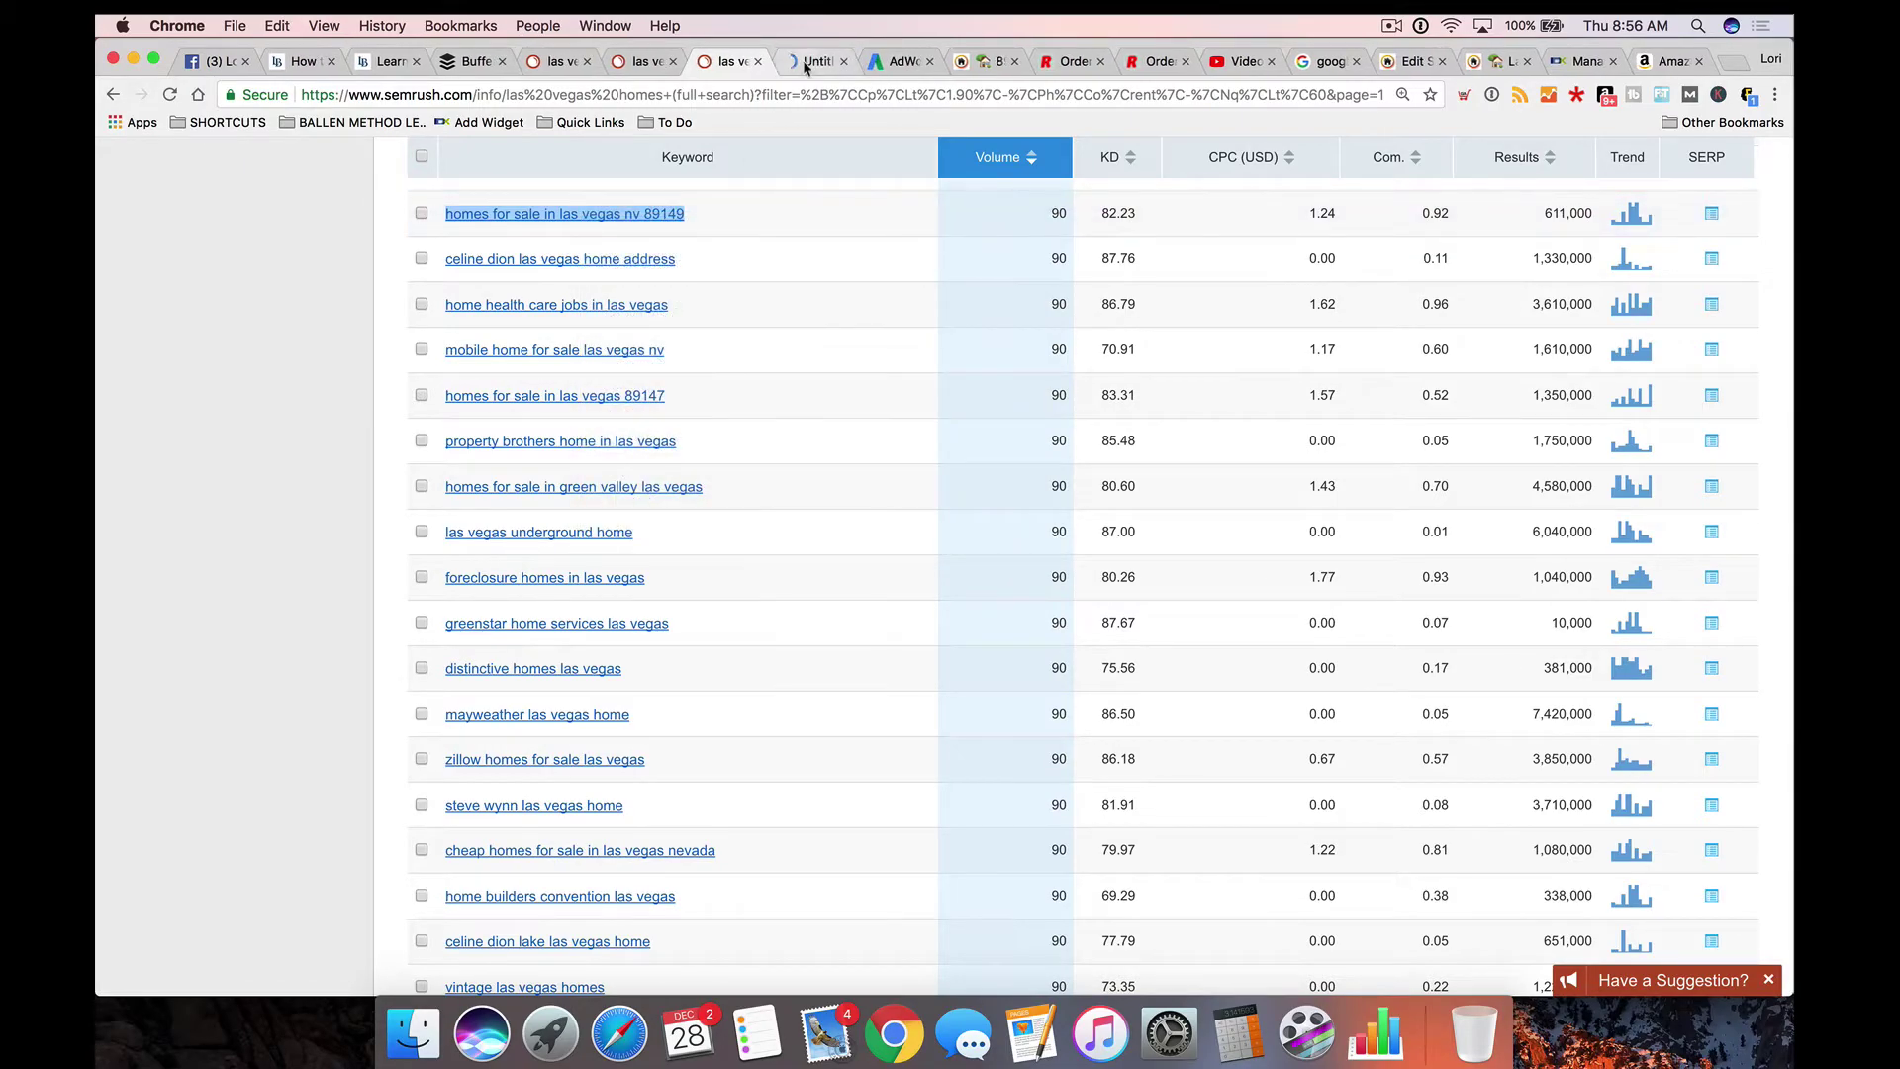
{"action": "left_click", "coordinate": [805, 63]}
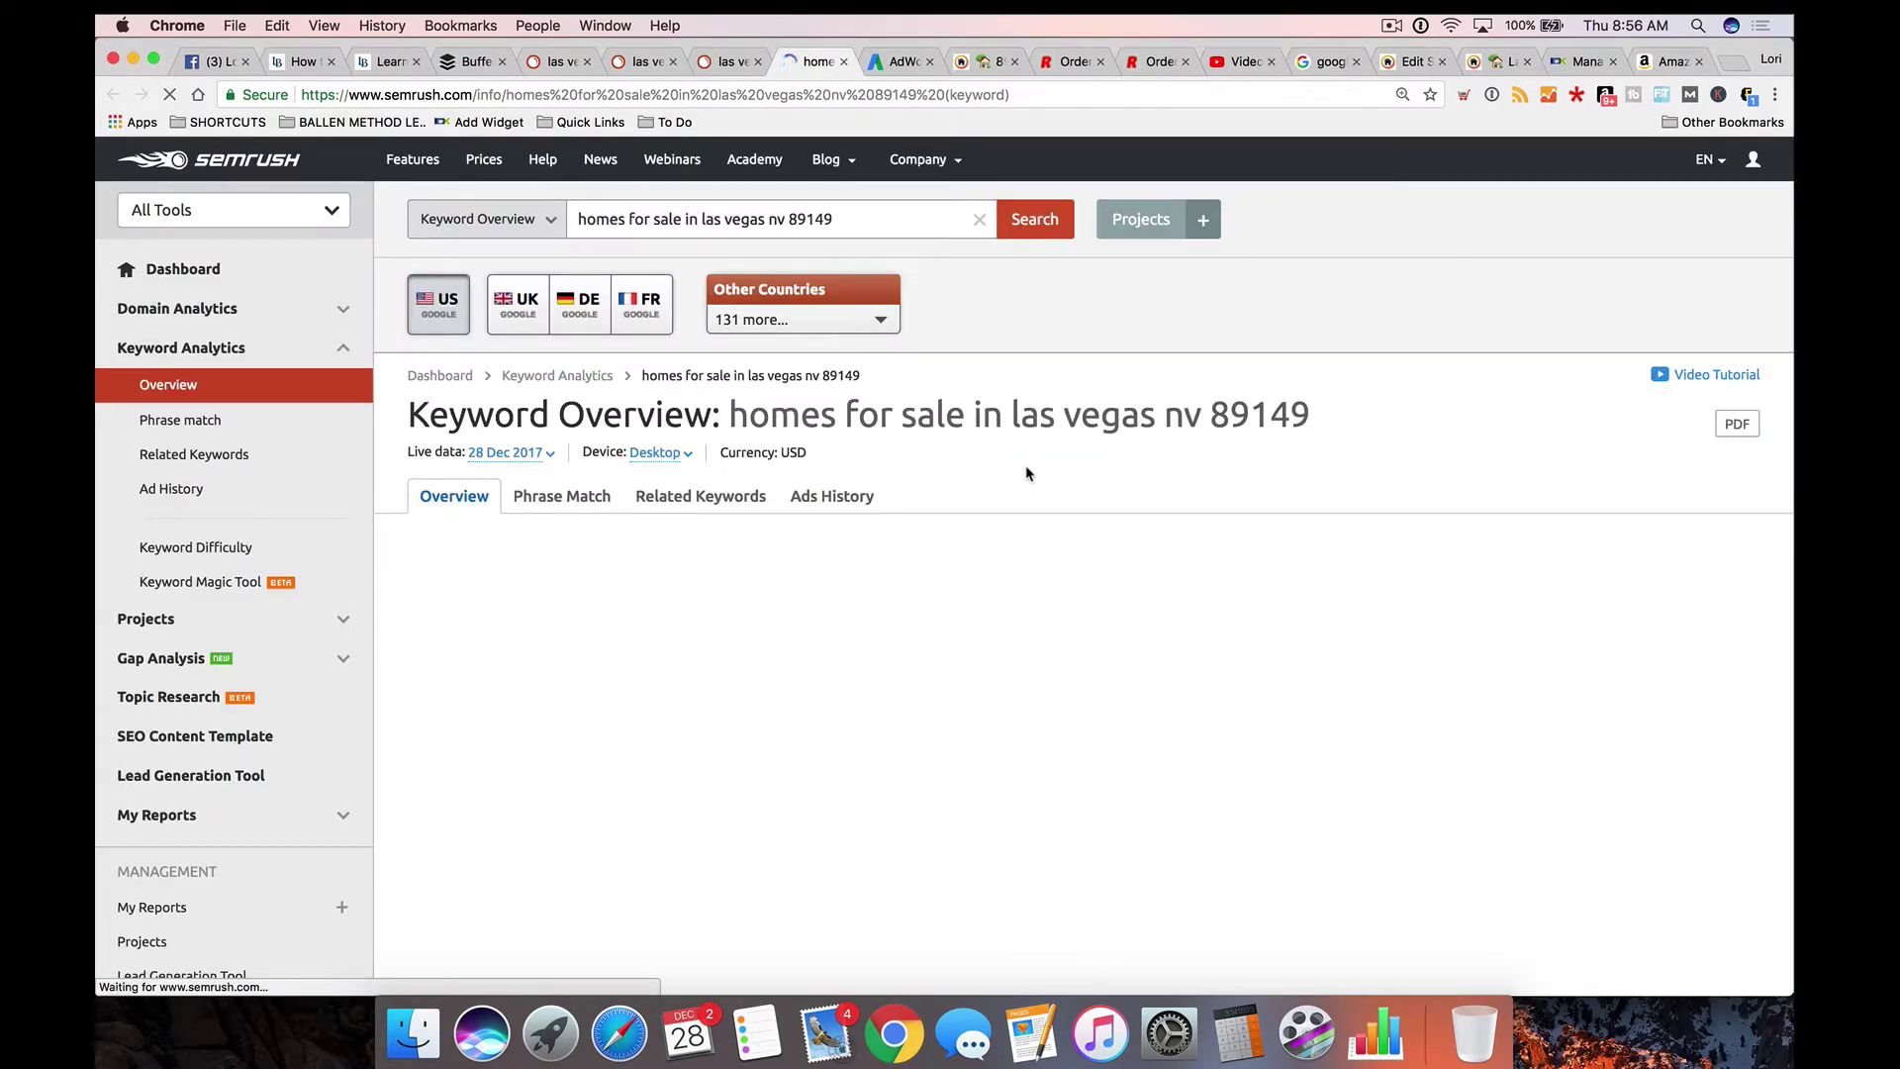
{"action": "scroll", "coordinate": [1026, 473], "scroll_direction": "down", "scroll_amount": 3}
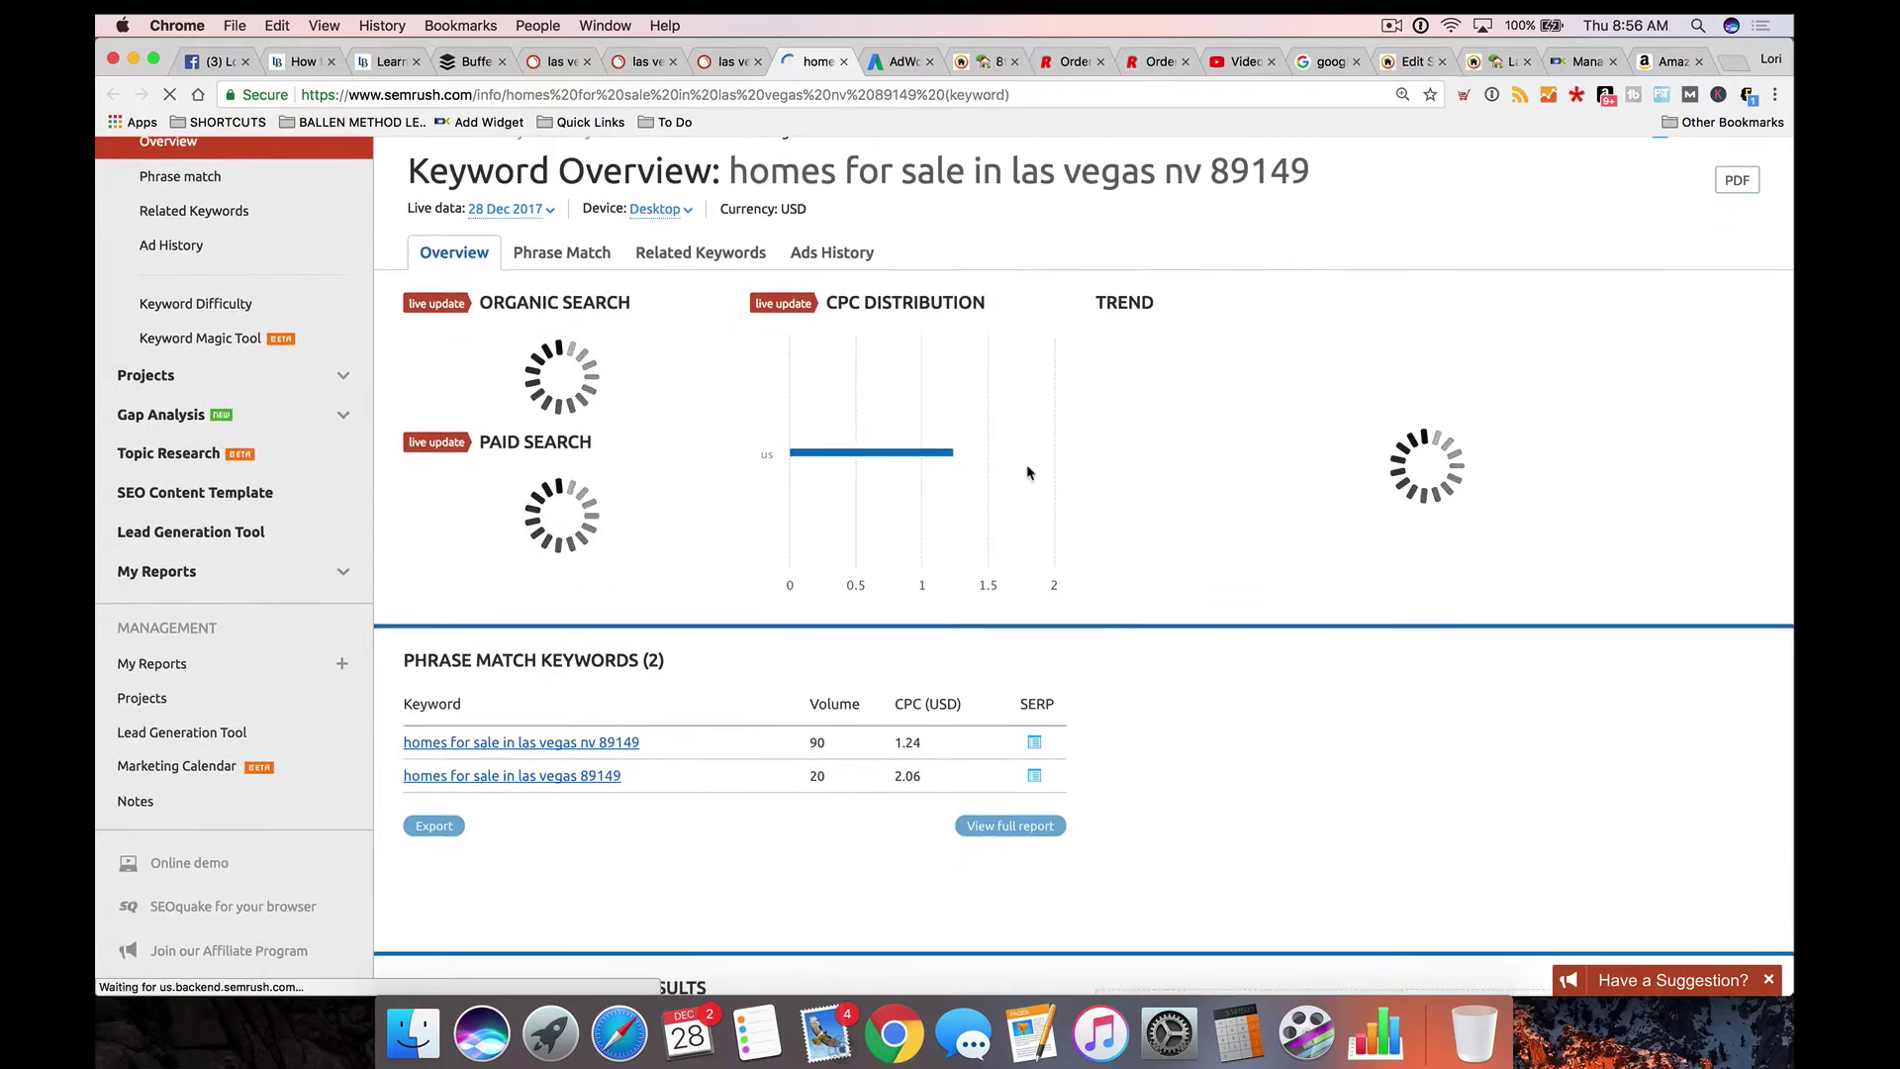
{"action": "scroll", "coordinate": [1022, 473], "scroll_direction": "down", "scroll_amount": 4}
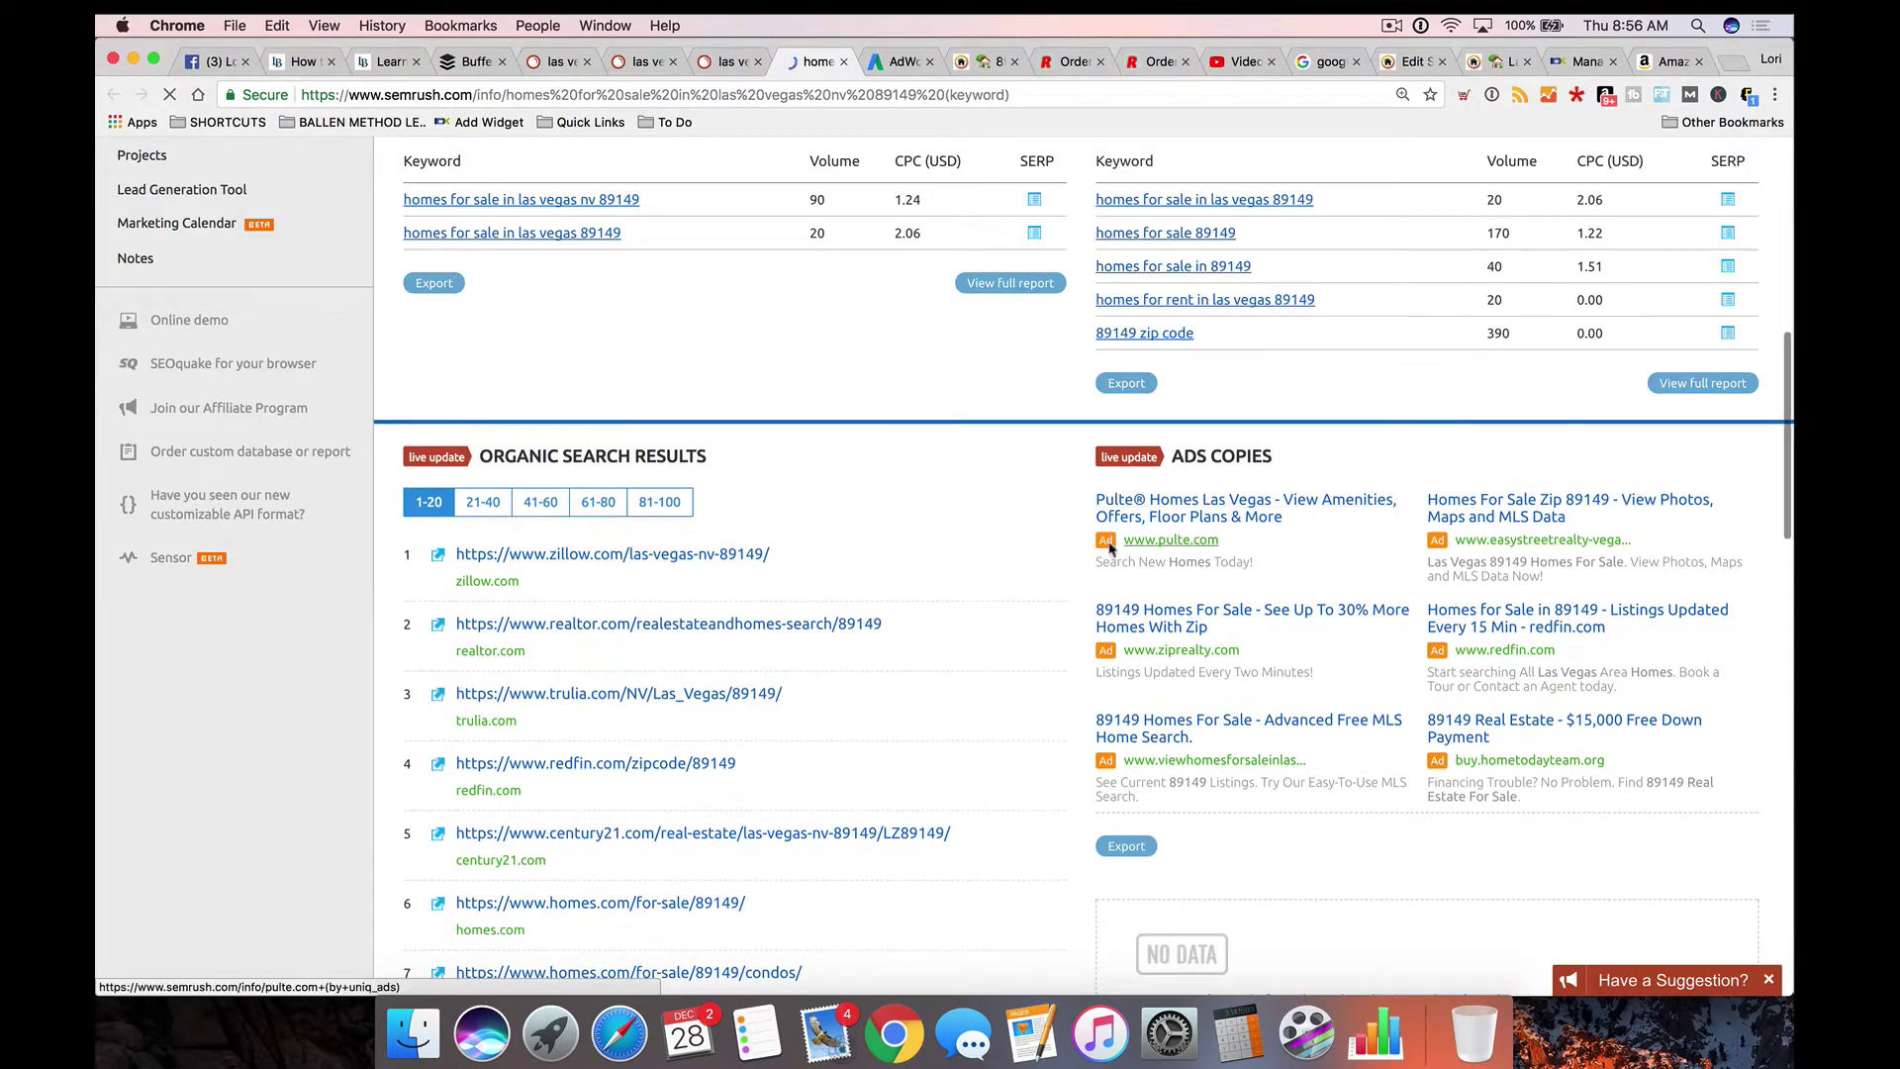
{"action": "scroll", "coordinate": [1227, 554], "scroll_direction": "down", "scroll_amount": 2}
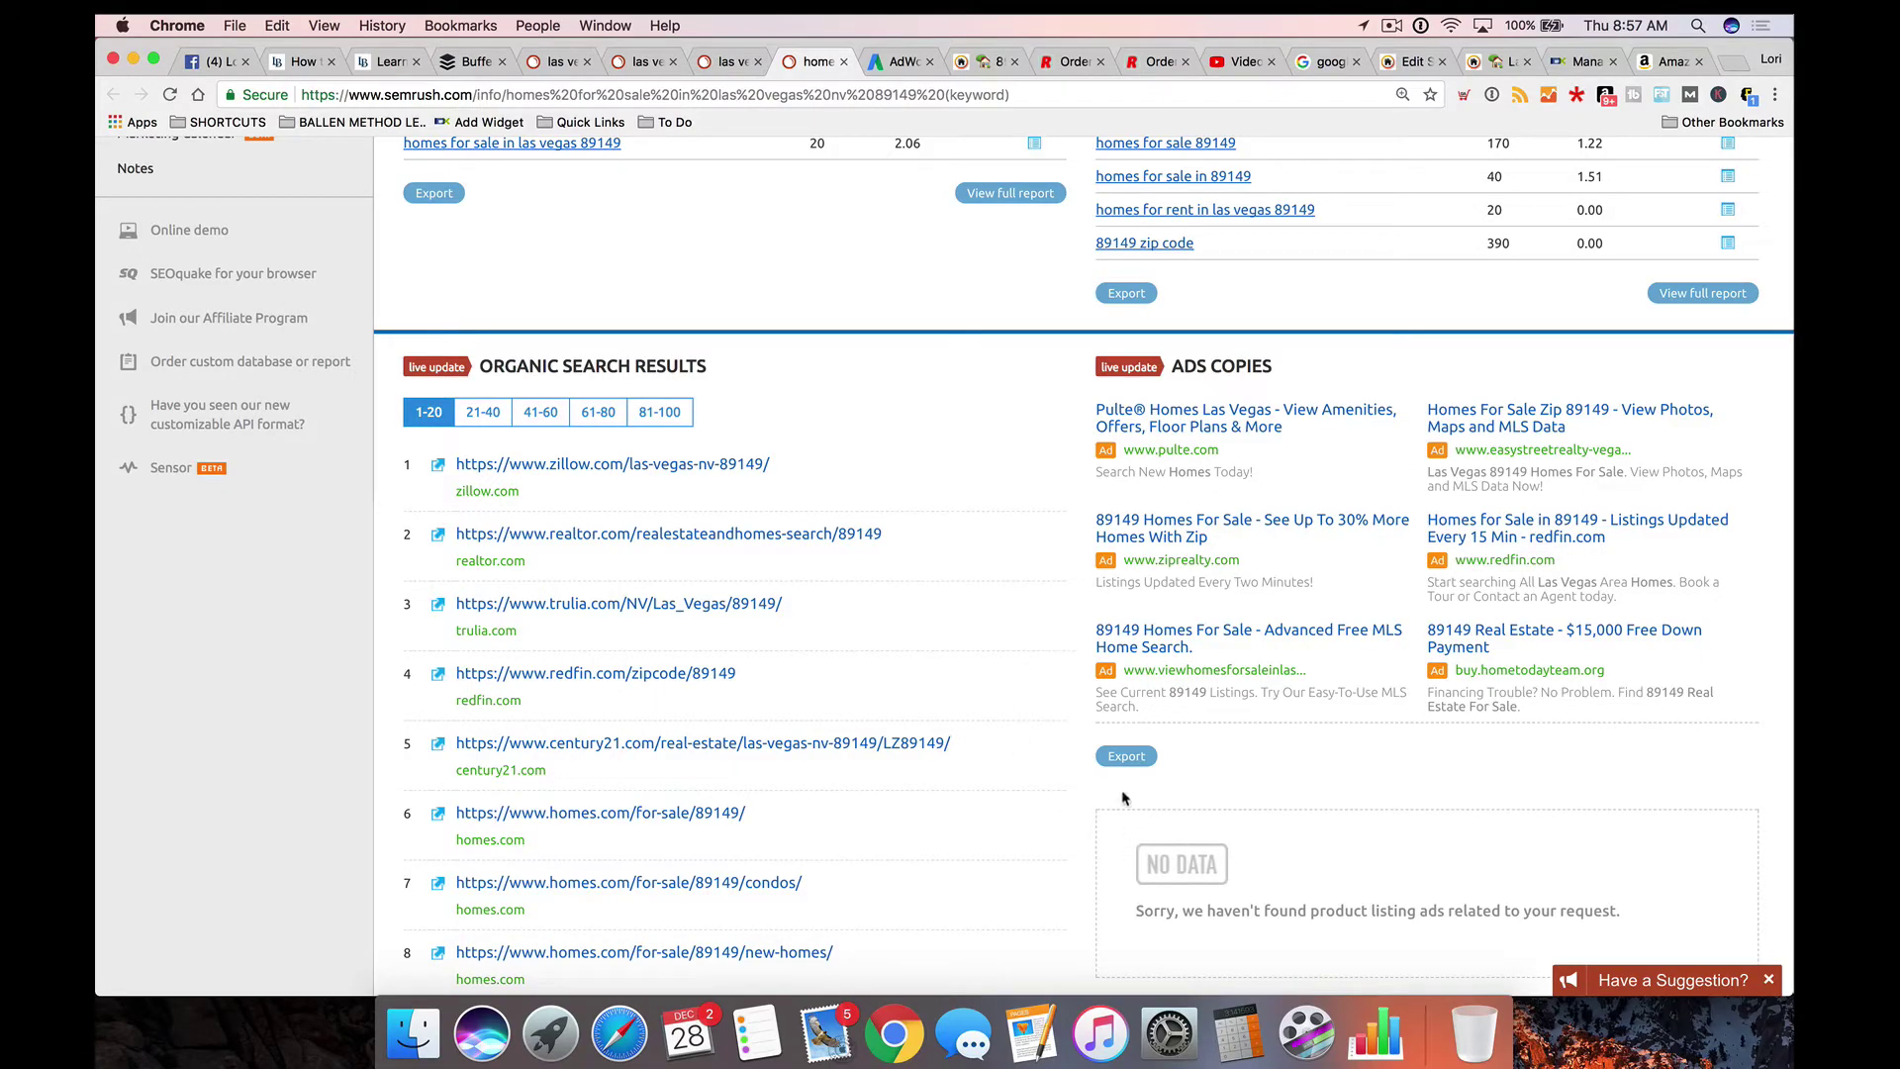
{"action": "scroll", "coordinate": [1125, 775], "scroll_direction": "up", "scroll_amount": 5}
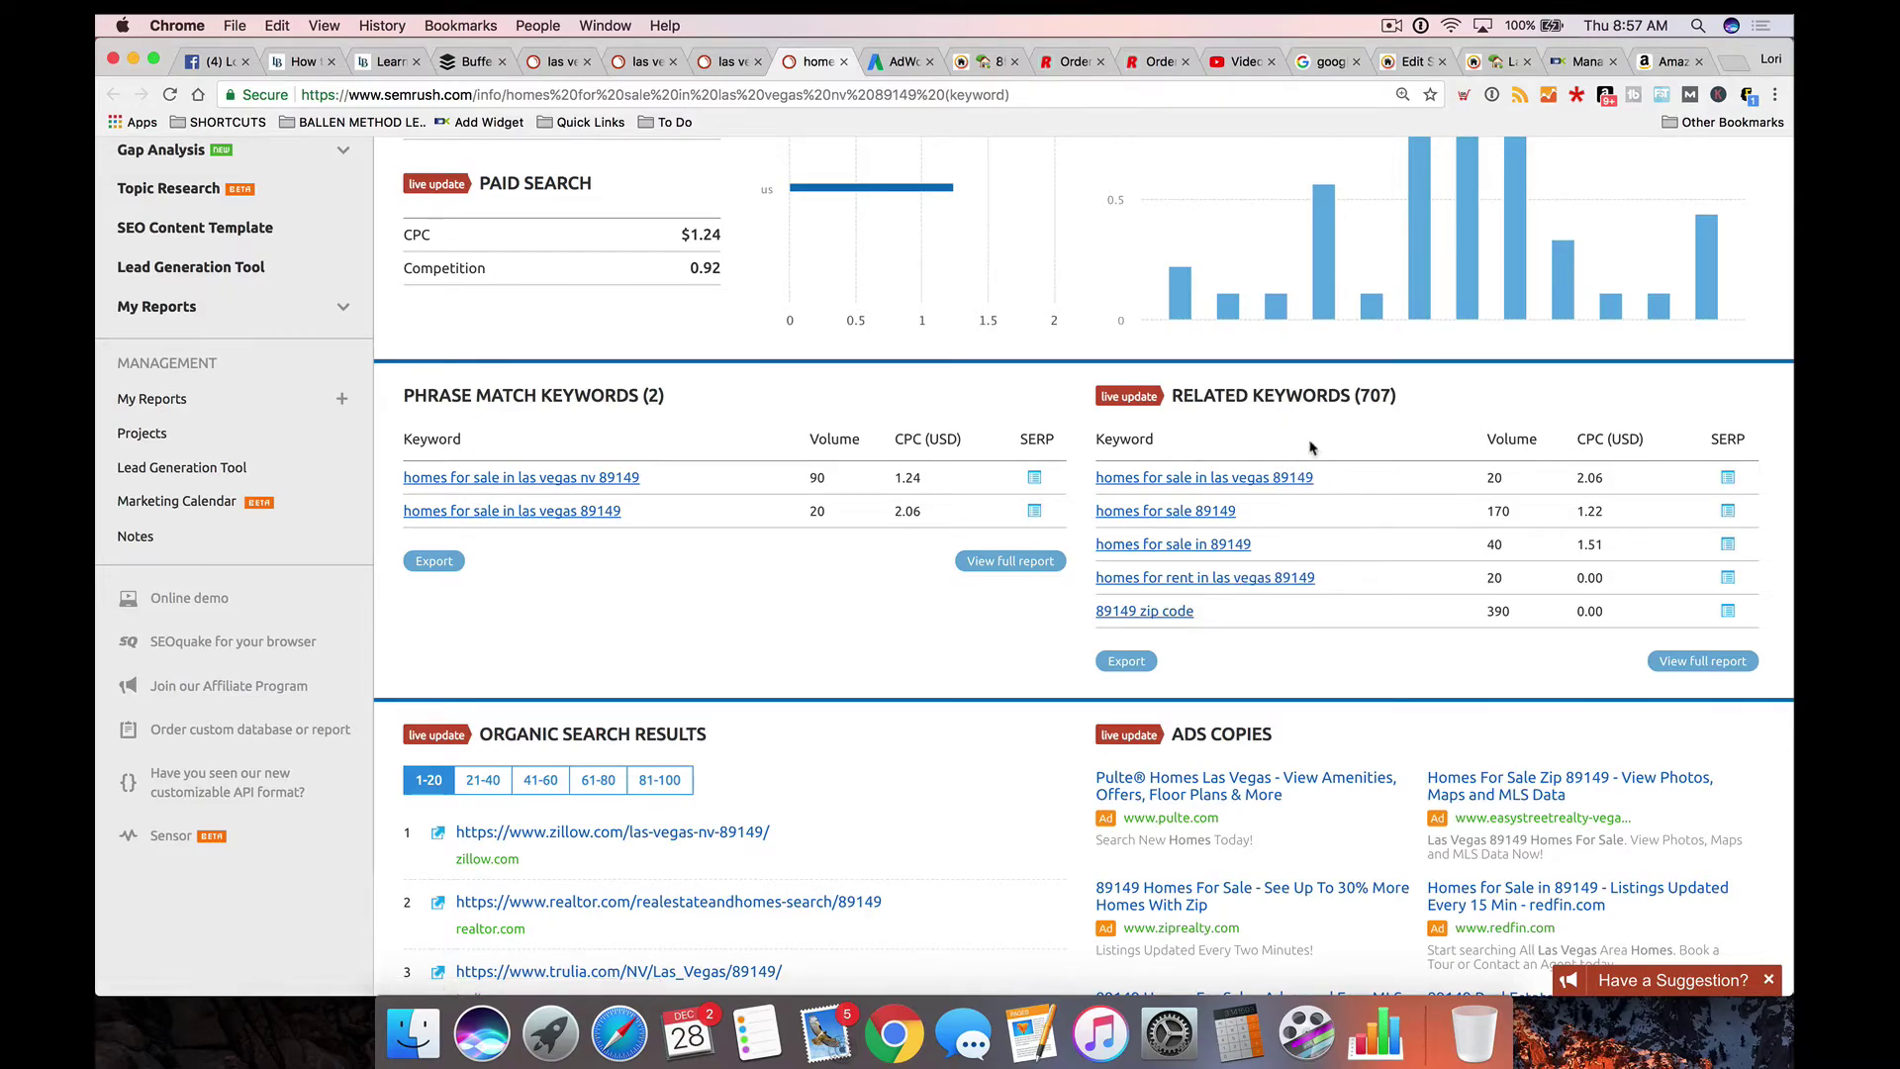
{"action": "scroll", "coordinate": [1623, 588], "scroll_direction": "down", "scroll_amount": 1}
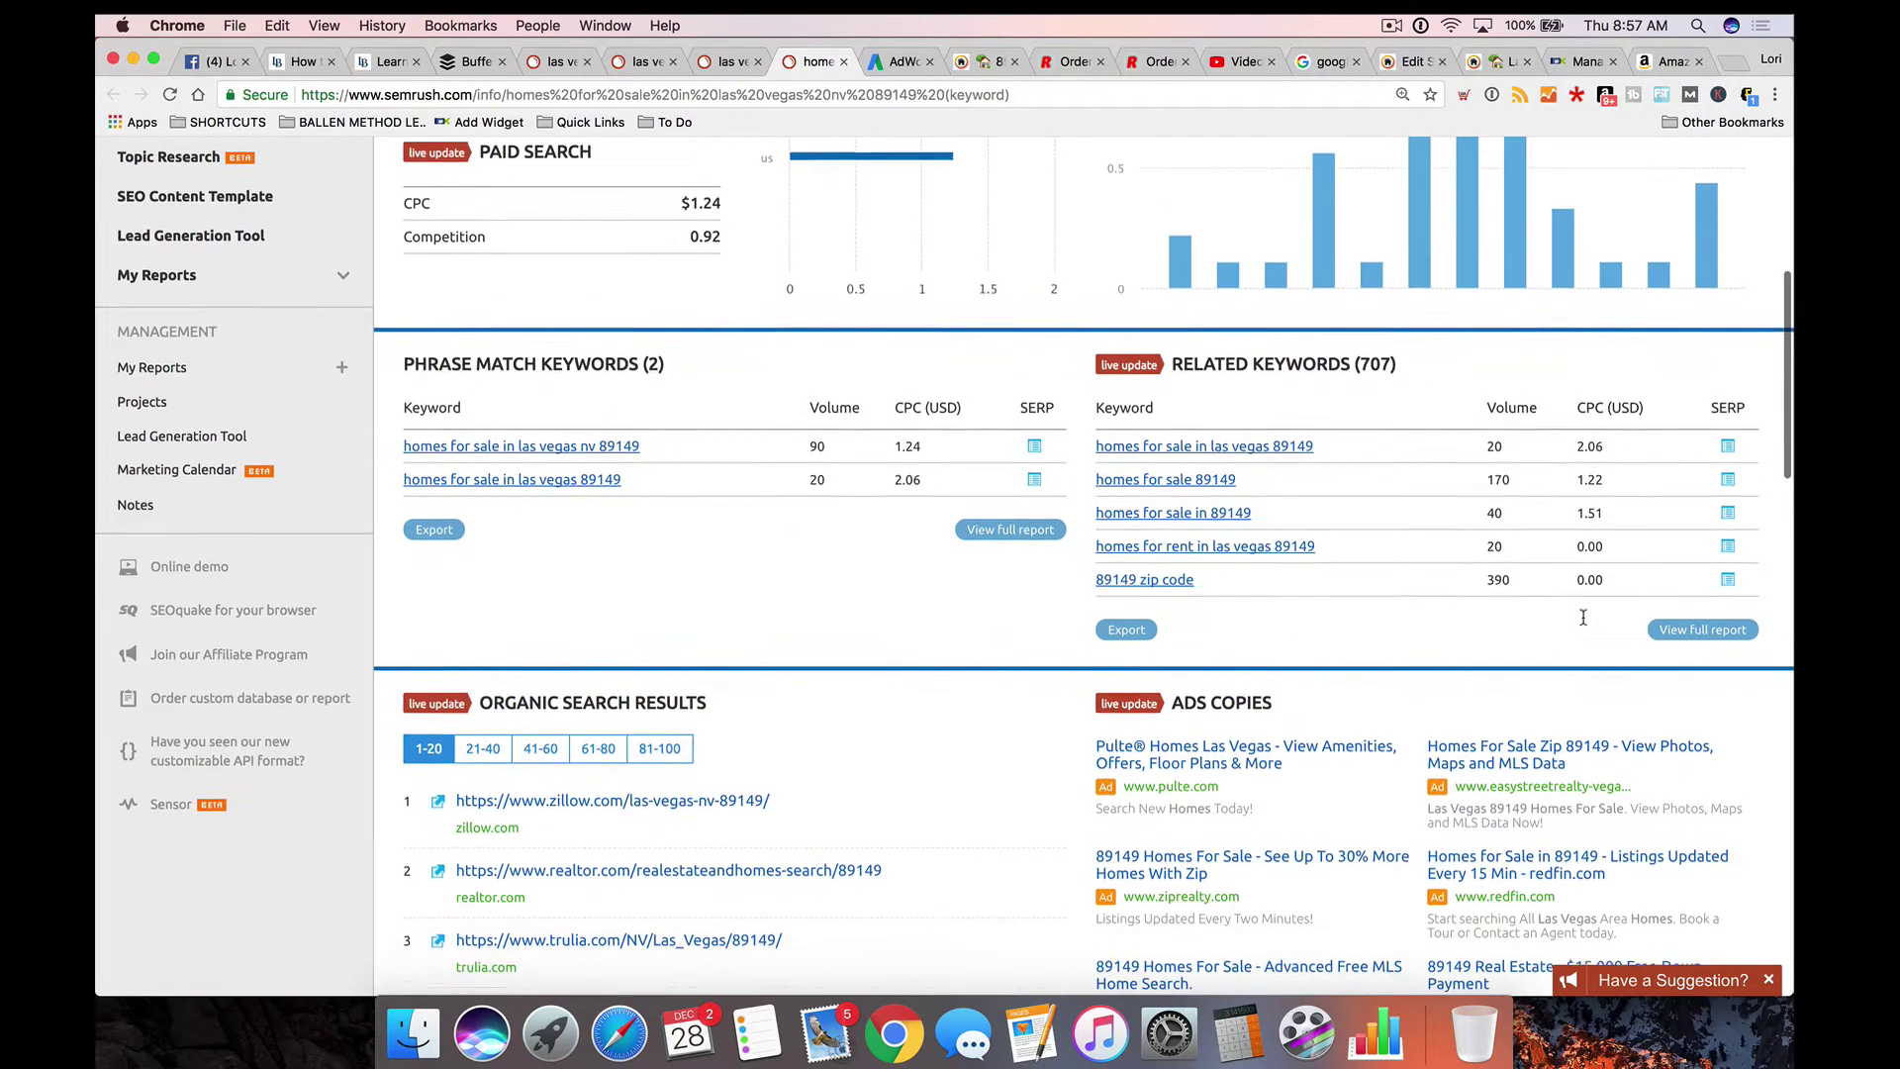
Step: Open the full related keywords report and sort it by volume in descending order
{"action": "left_click", "coordinate": [1700, 620]}
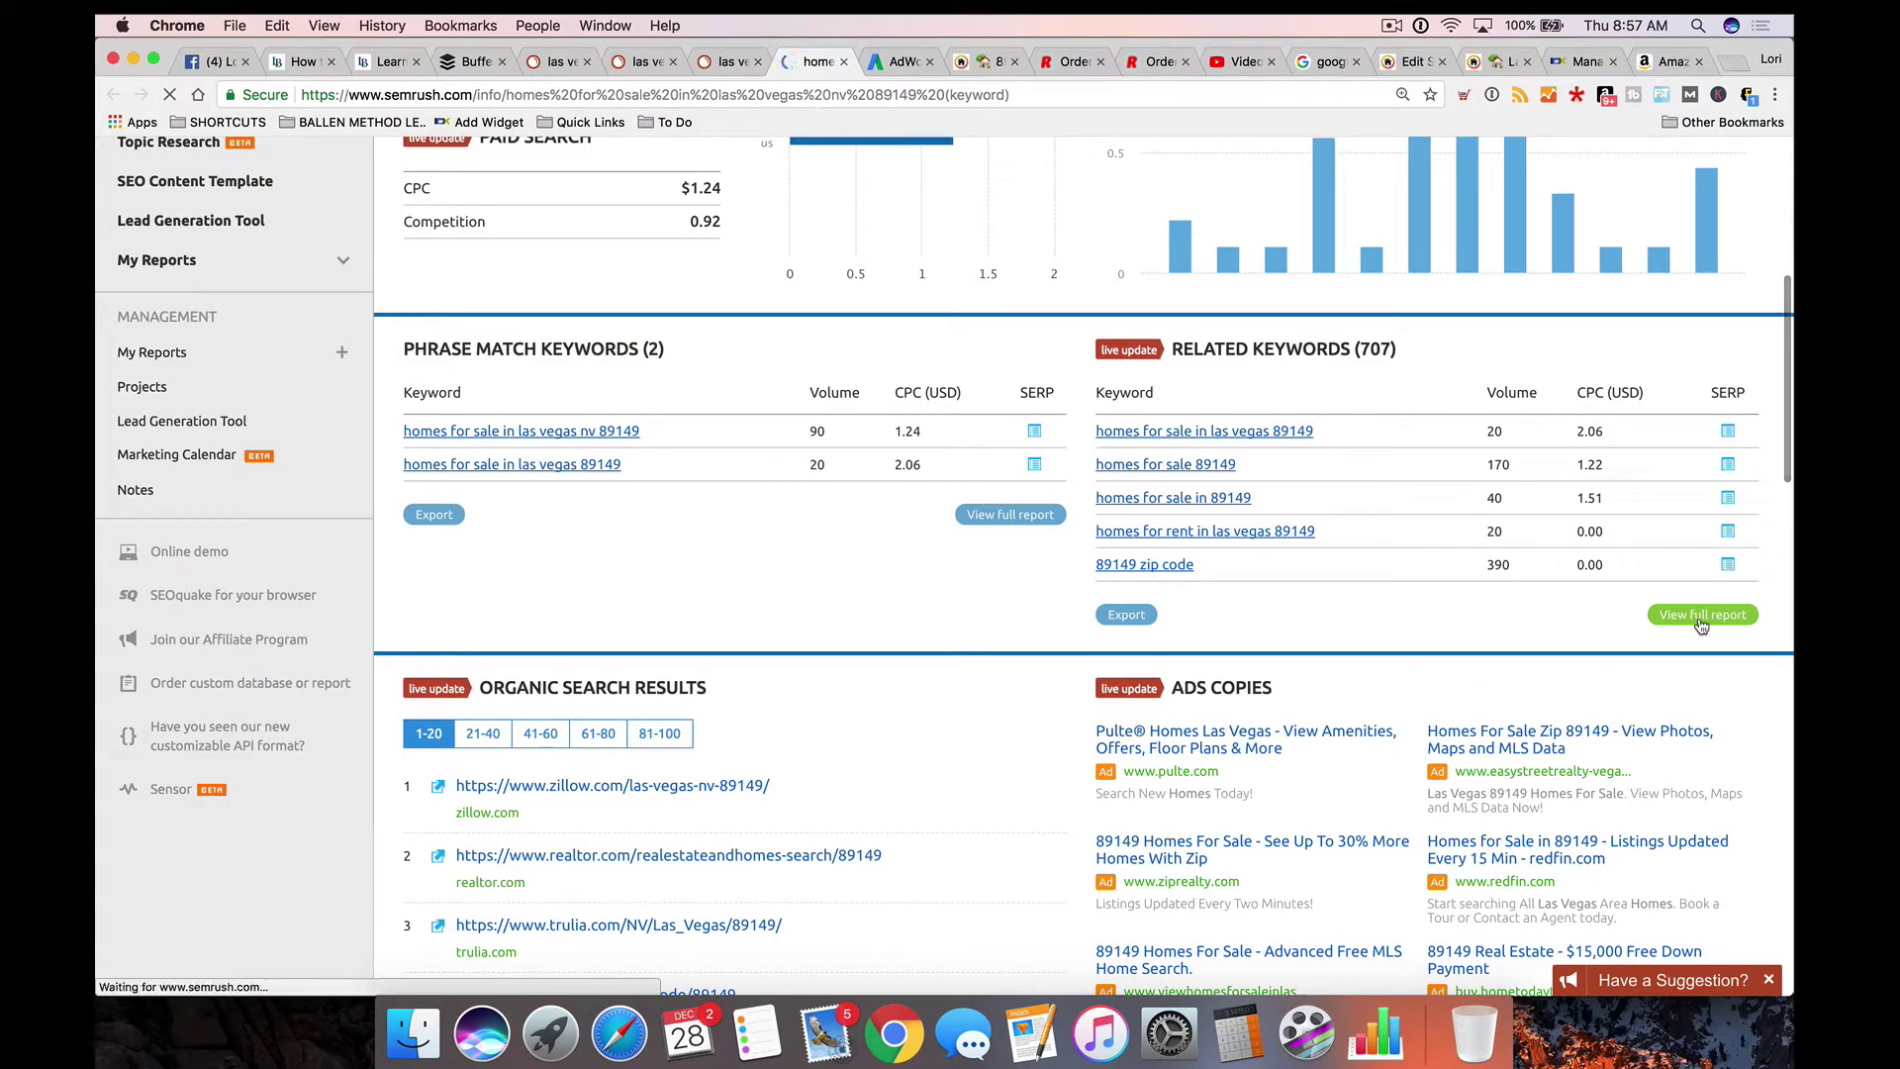
{"action": "scroll", "coordinate": [1006, 483], "scroll_direction": "down", "scroll_amount": 5}
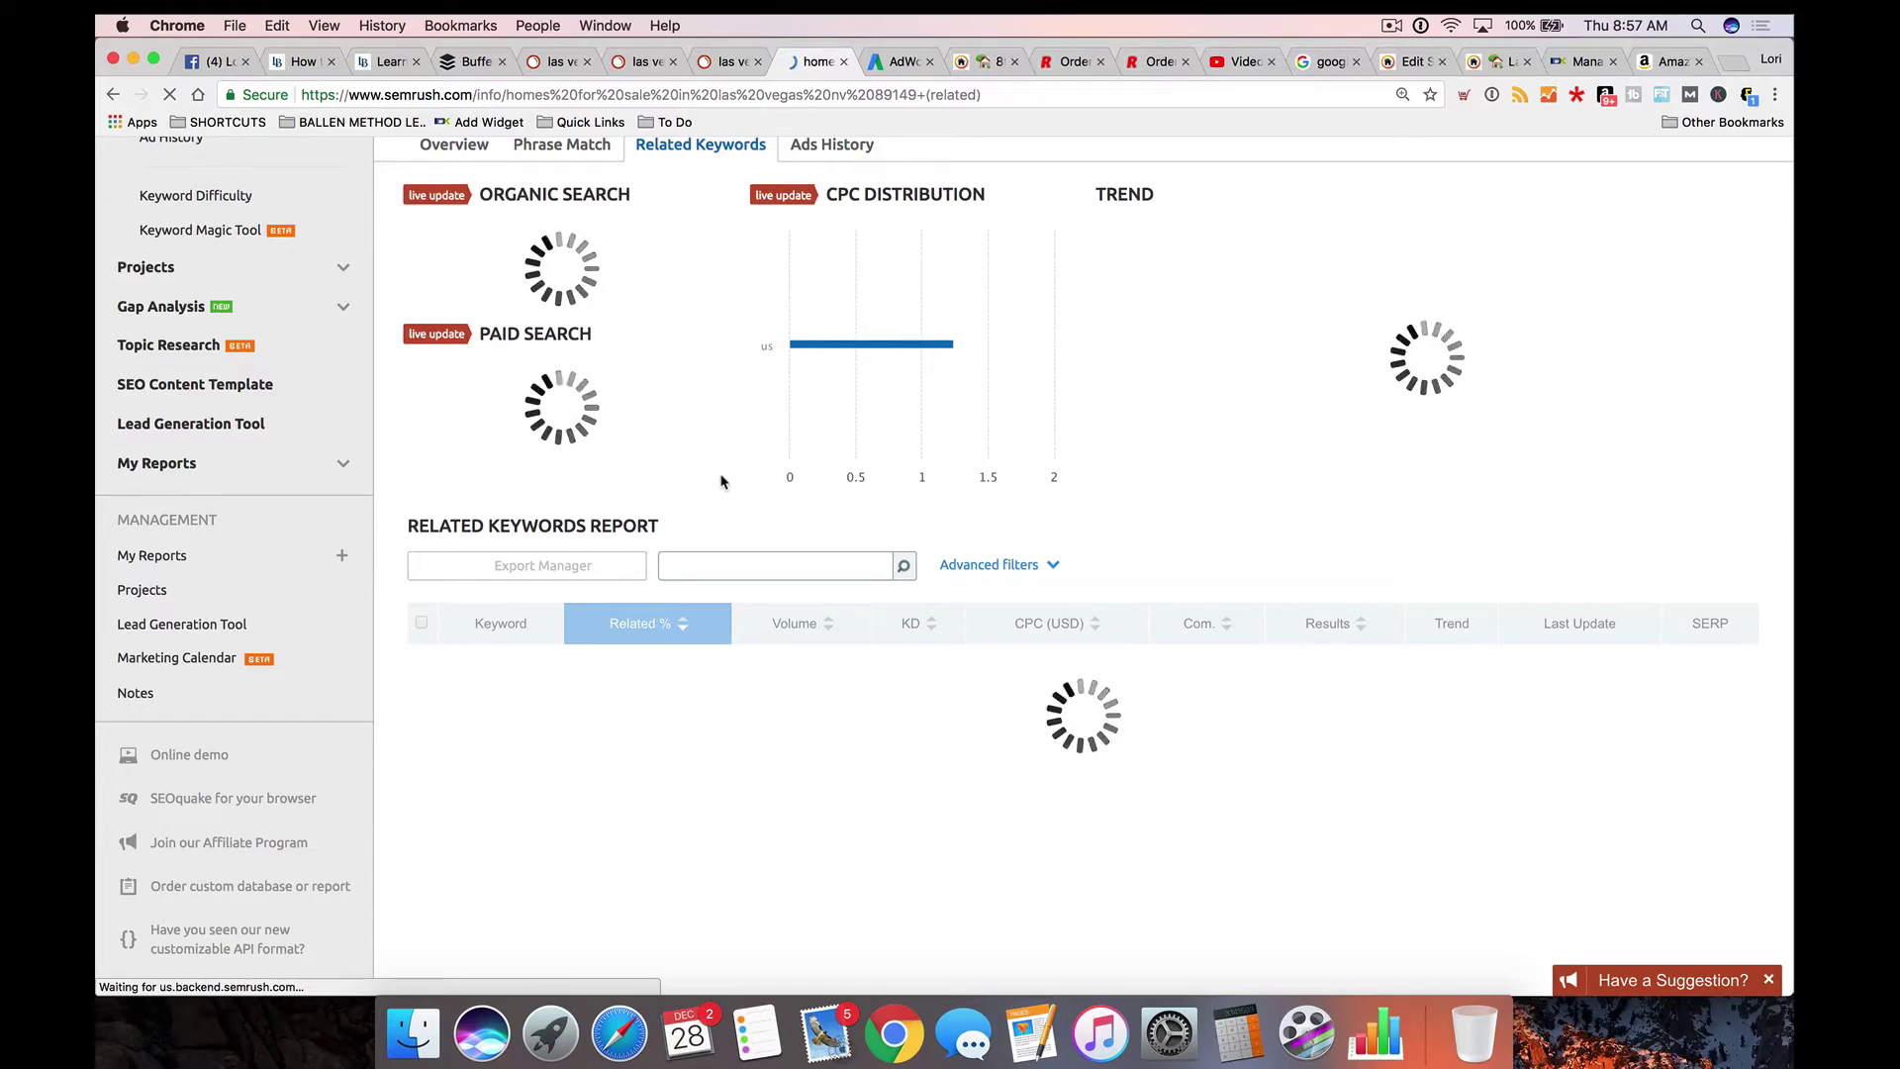
{"action": "scroll", "coordinate": [721, 482], "scroll_direction": "down", "scroll_amount": 3}
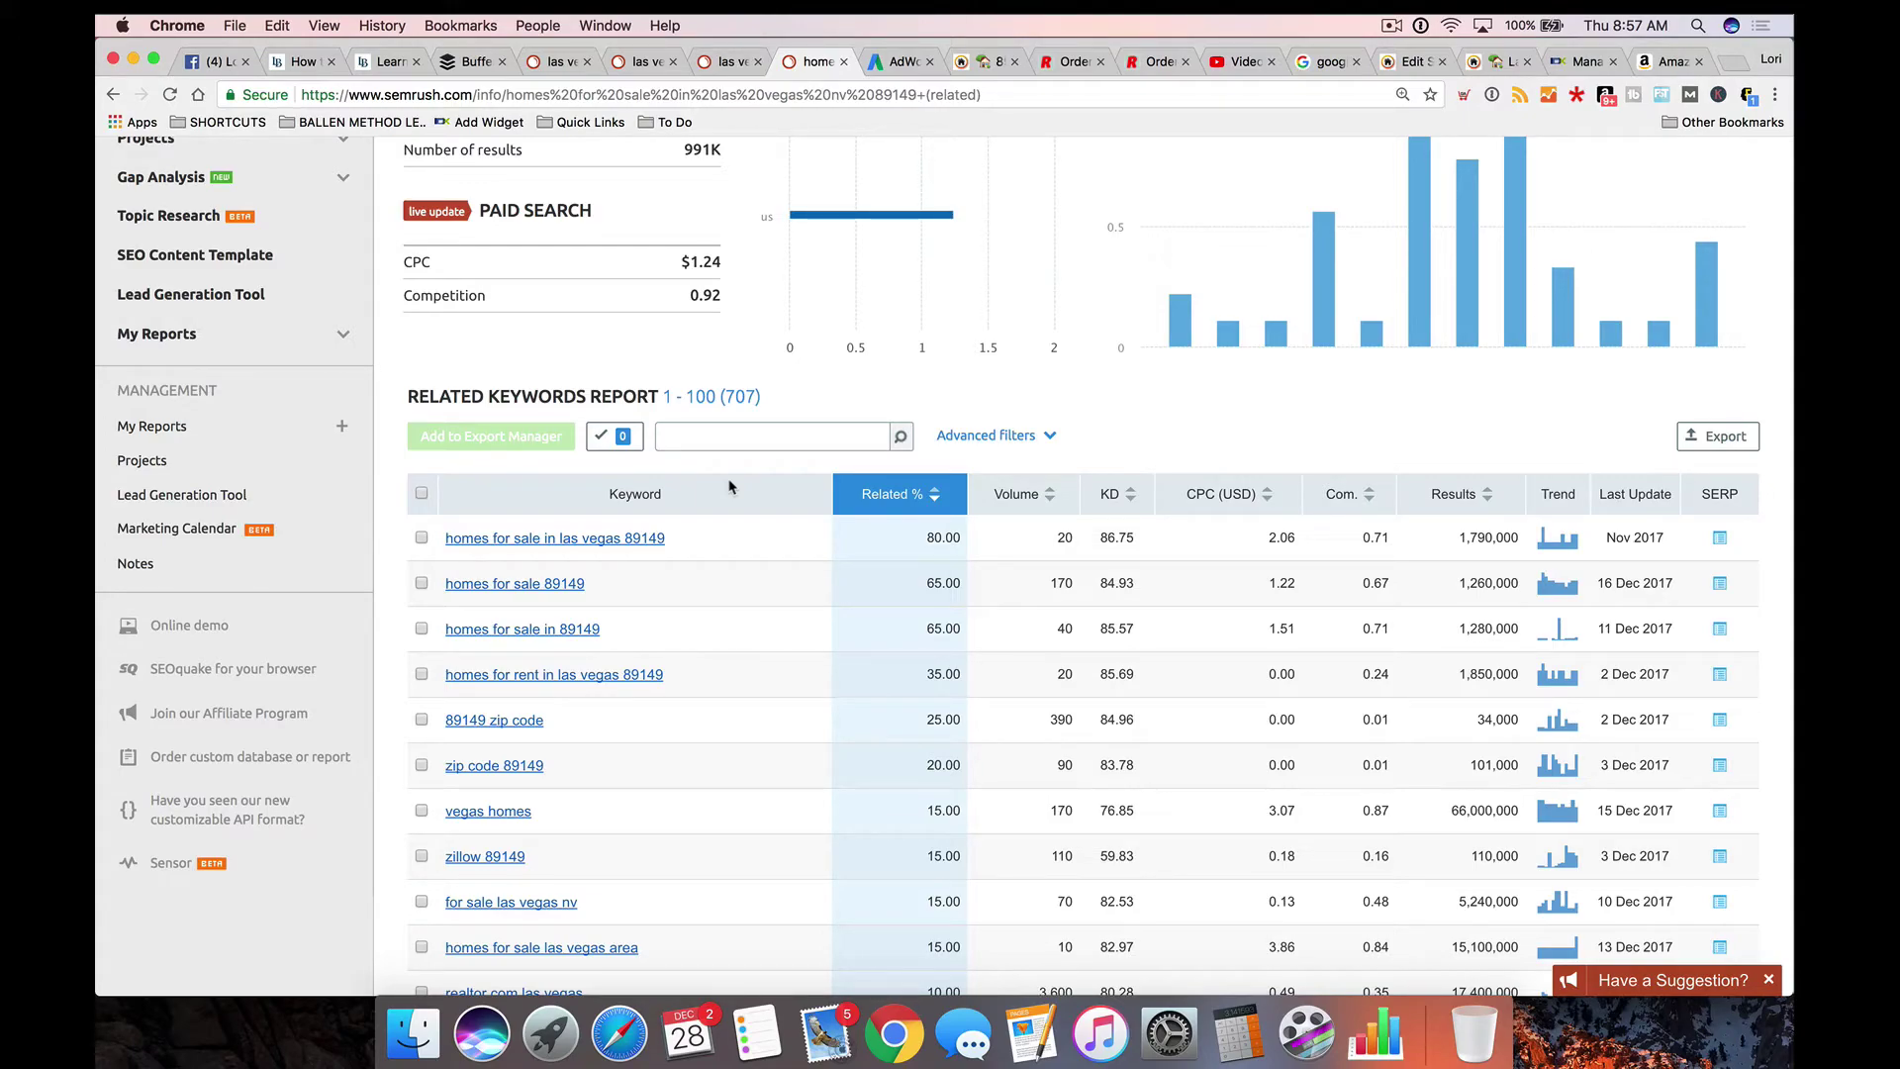
{"action": "scroll", "coordinate": [729, 486], "scroll_direction": "down", "scroll_amount": 1}
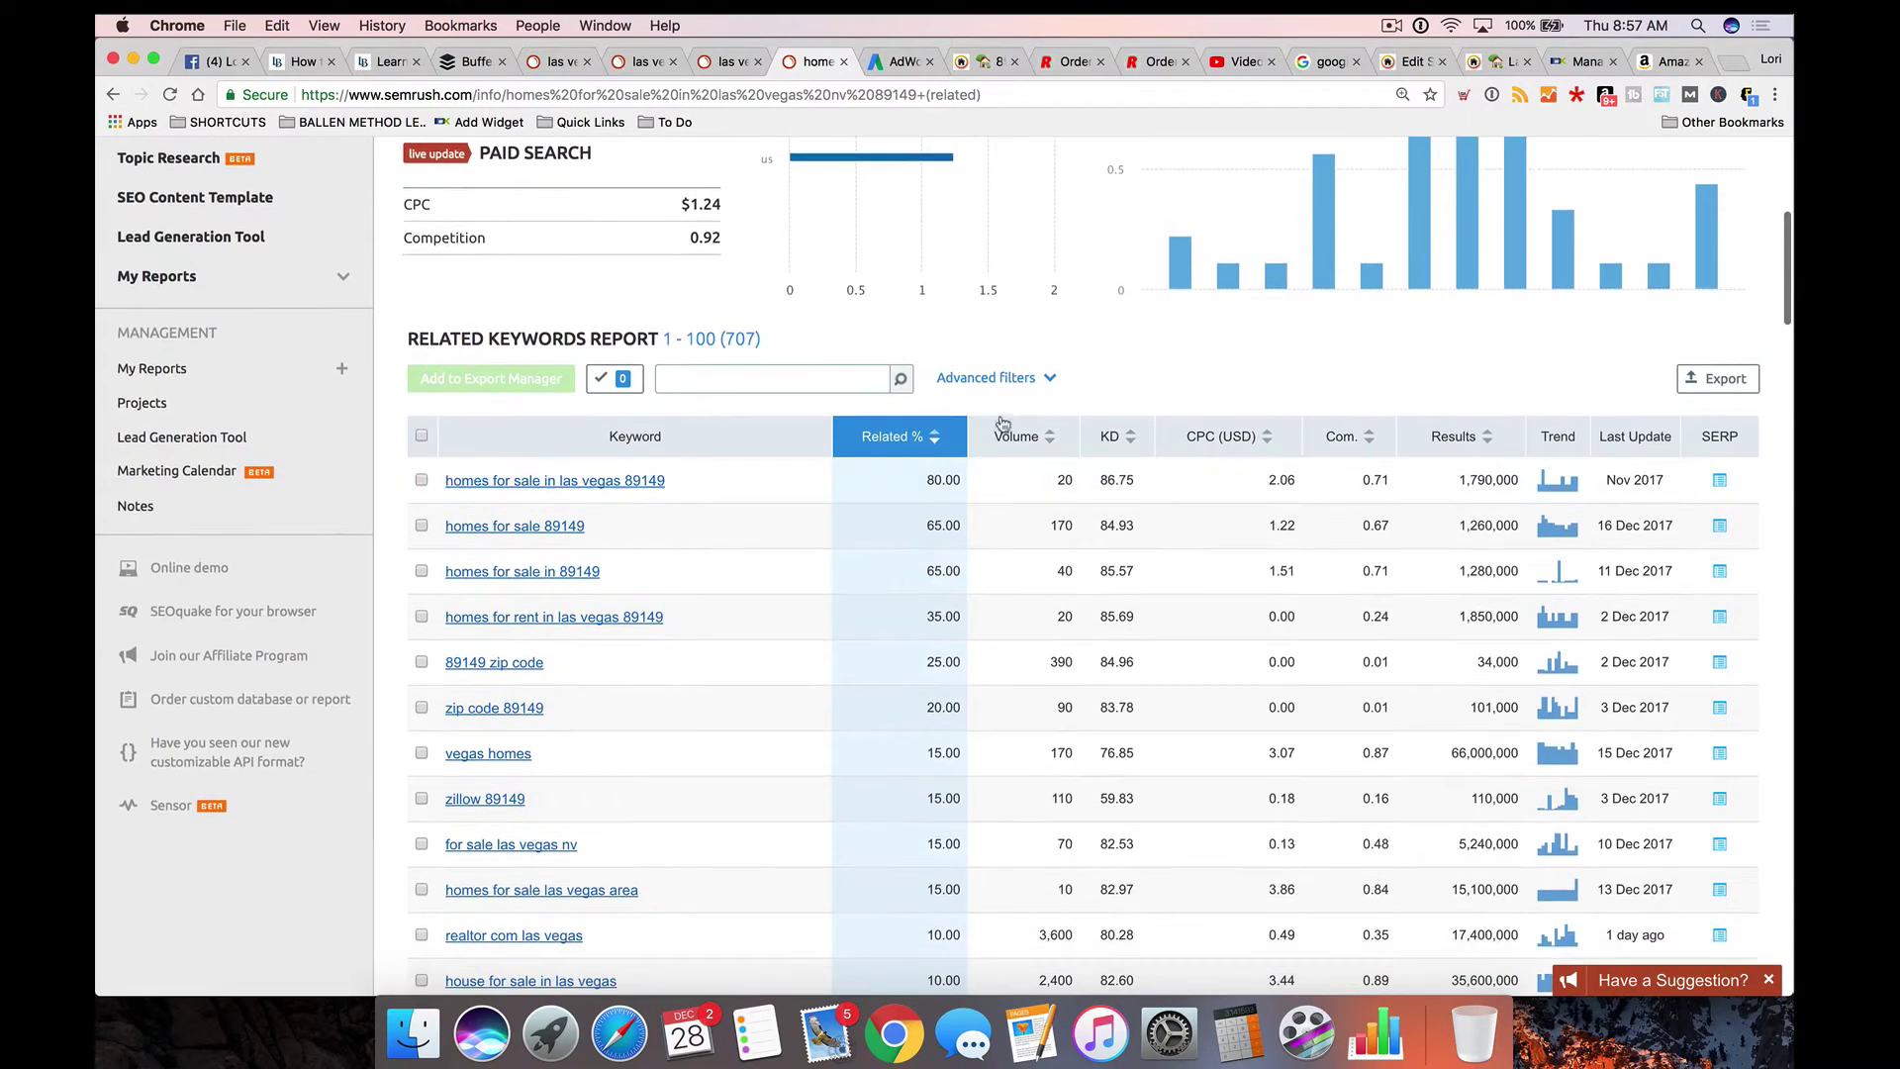
{"action": "left_click", "coordinate": [1026, 446]}
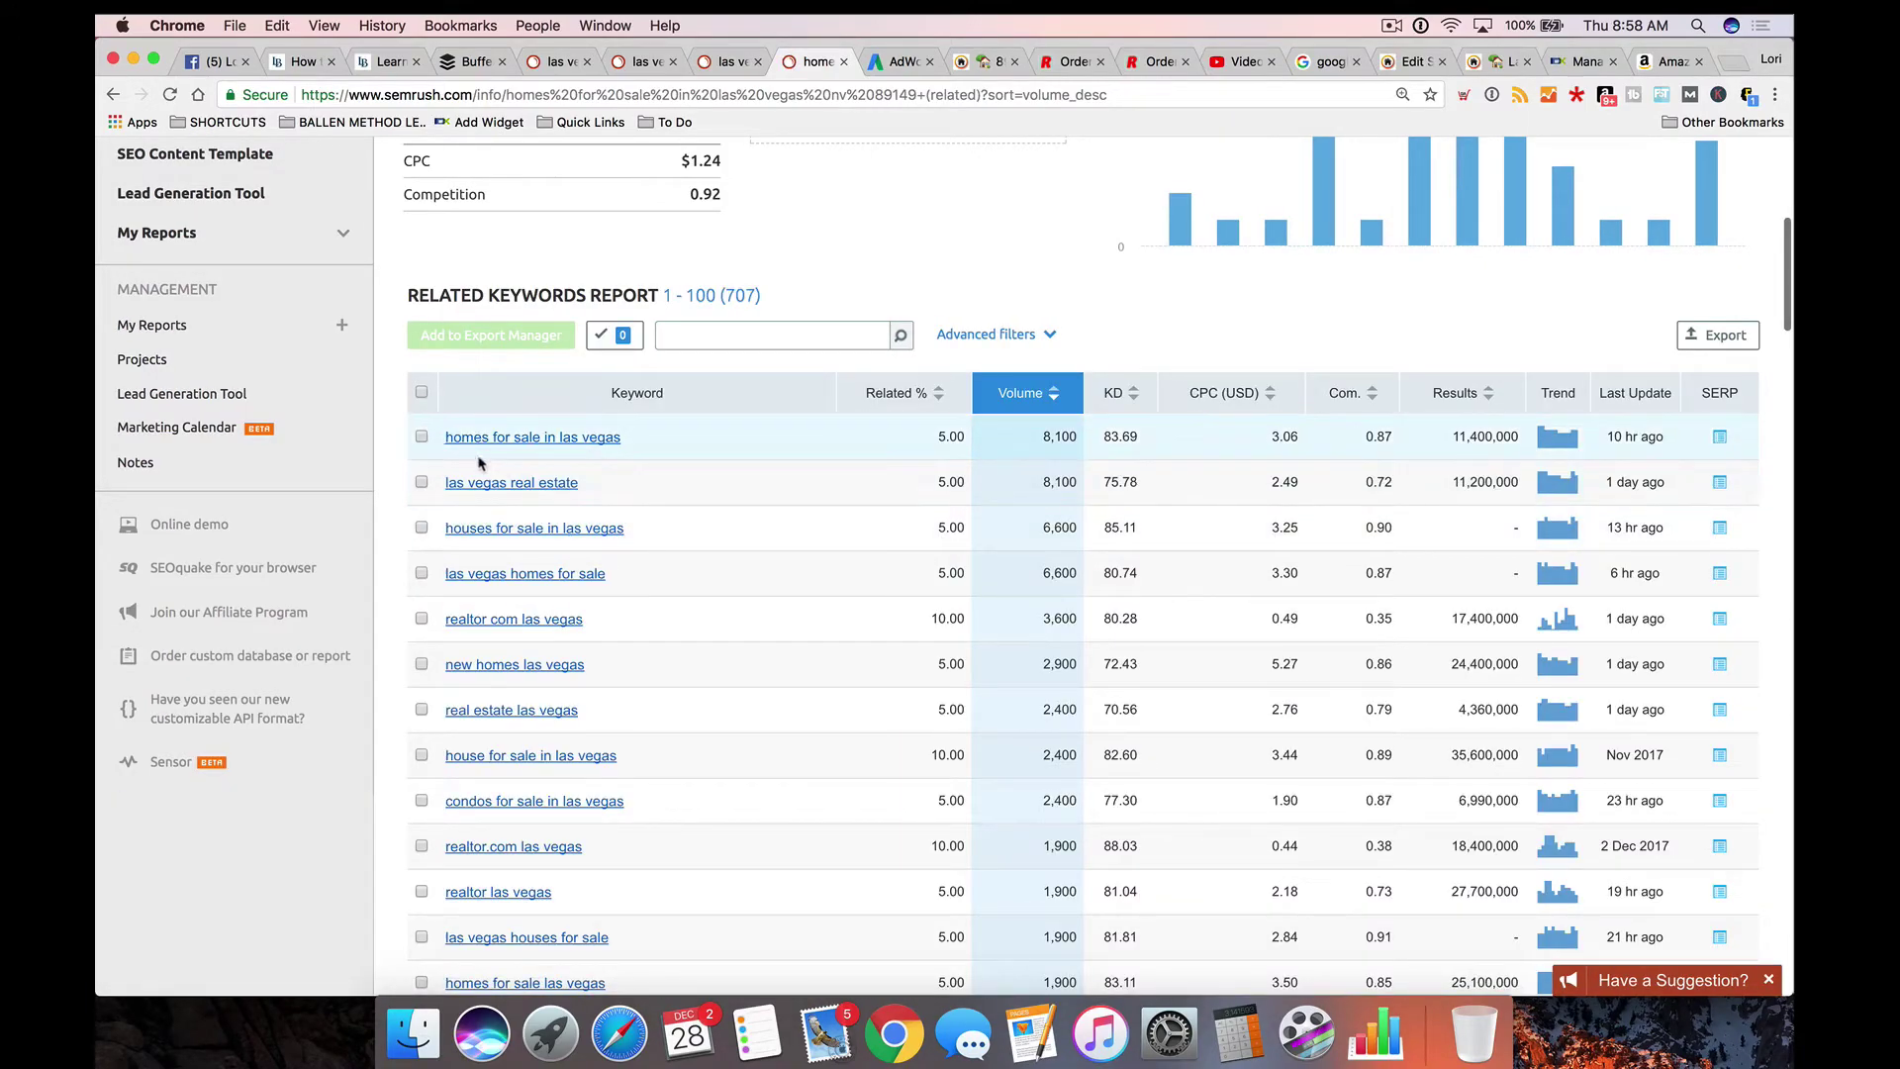
{"action": "scroll", "coordinate": [604, 500], "scroll_direction": "down", "scroll_amount": 1}
{"action": "scroll", "coordinate": [673, 550], "scroll_direction": "down", "scroll_amount": 10}
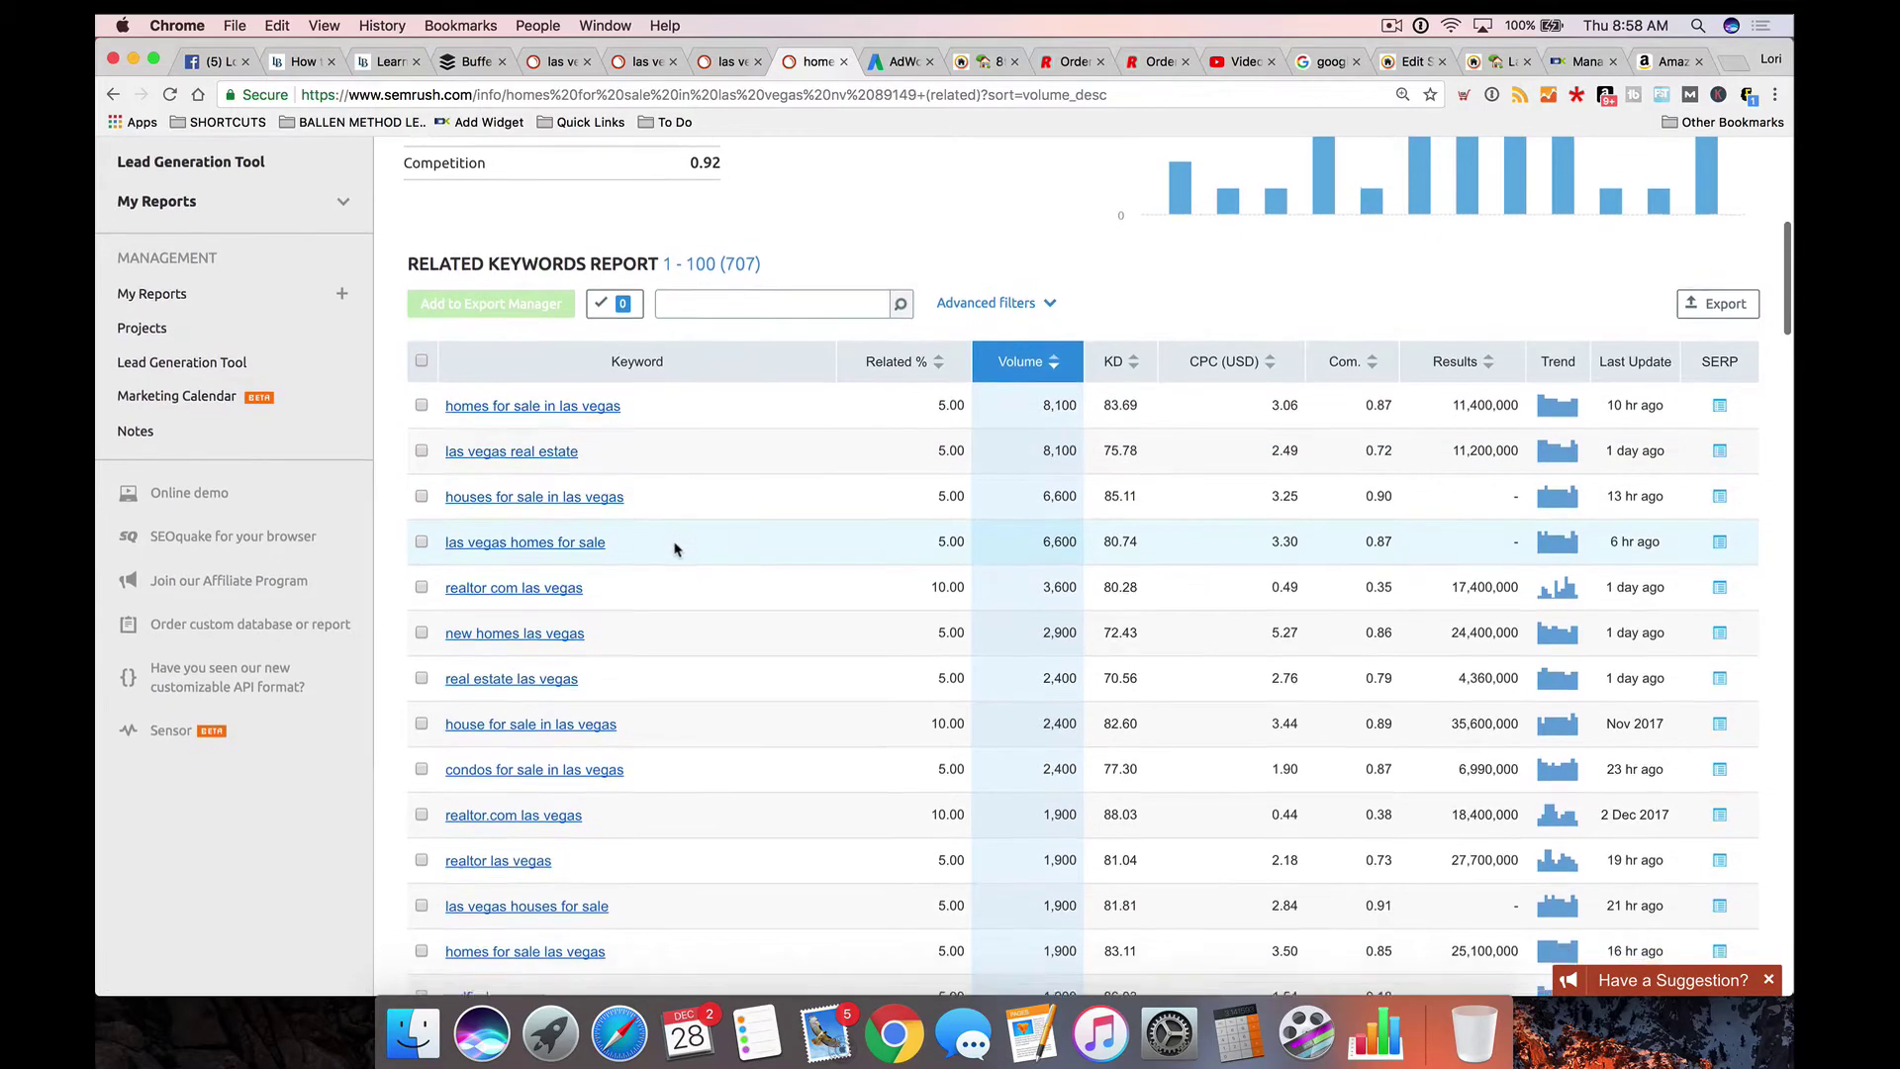
{"action": "scroll", "coordinate": [673, 550], "scroll_direction": "up", "scroll_amount": 15}
{"action": "scroll", "coordinate": [674, 550], "scroll_direction": "down", "scroll_amount": 10}
{"action": "scroll", "coordinate": [674, 550], "scroll_direction": "down", "scroll_amount": 3}
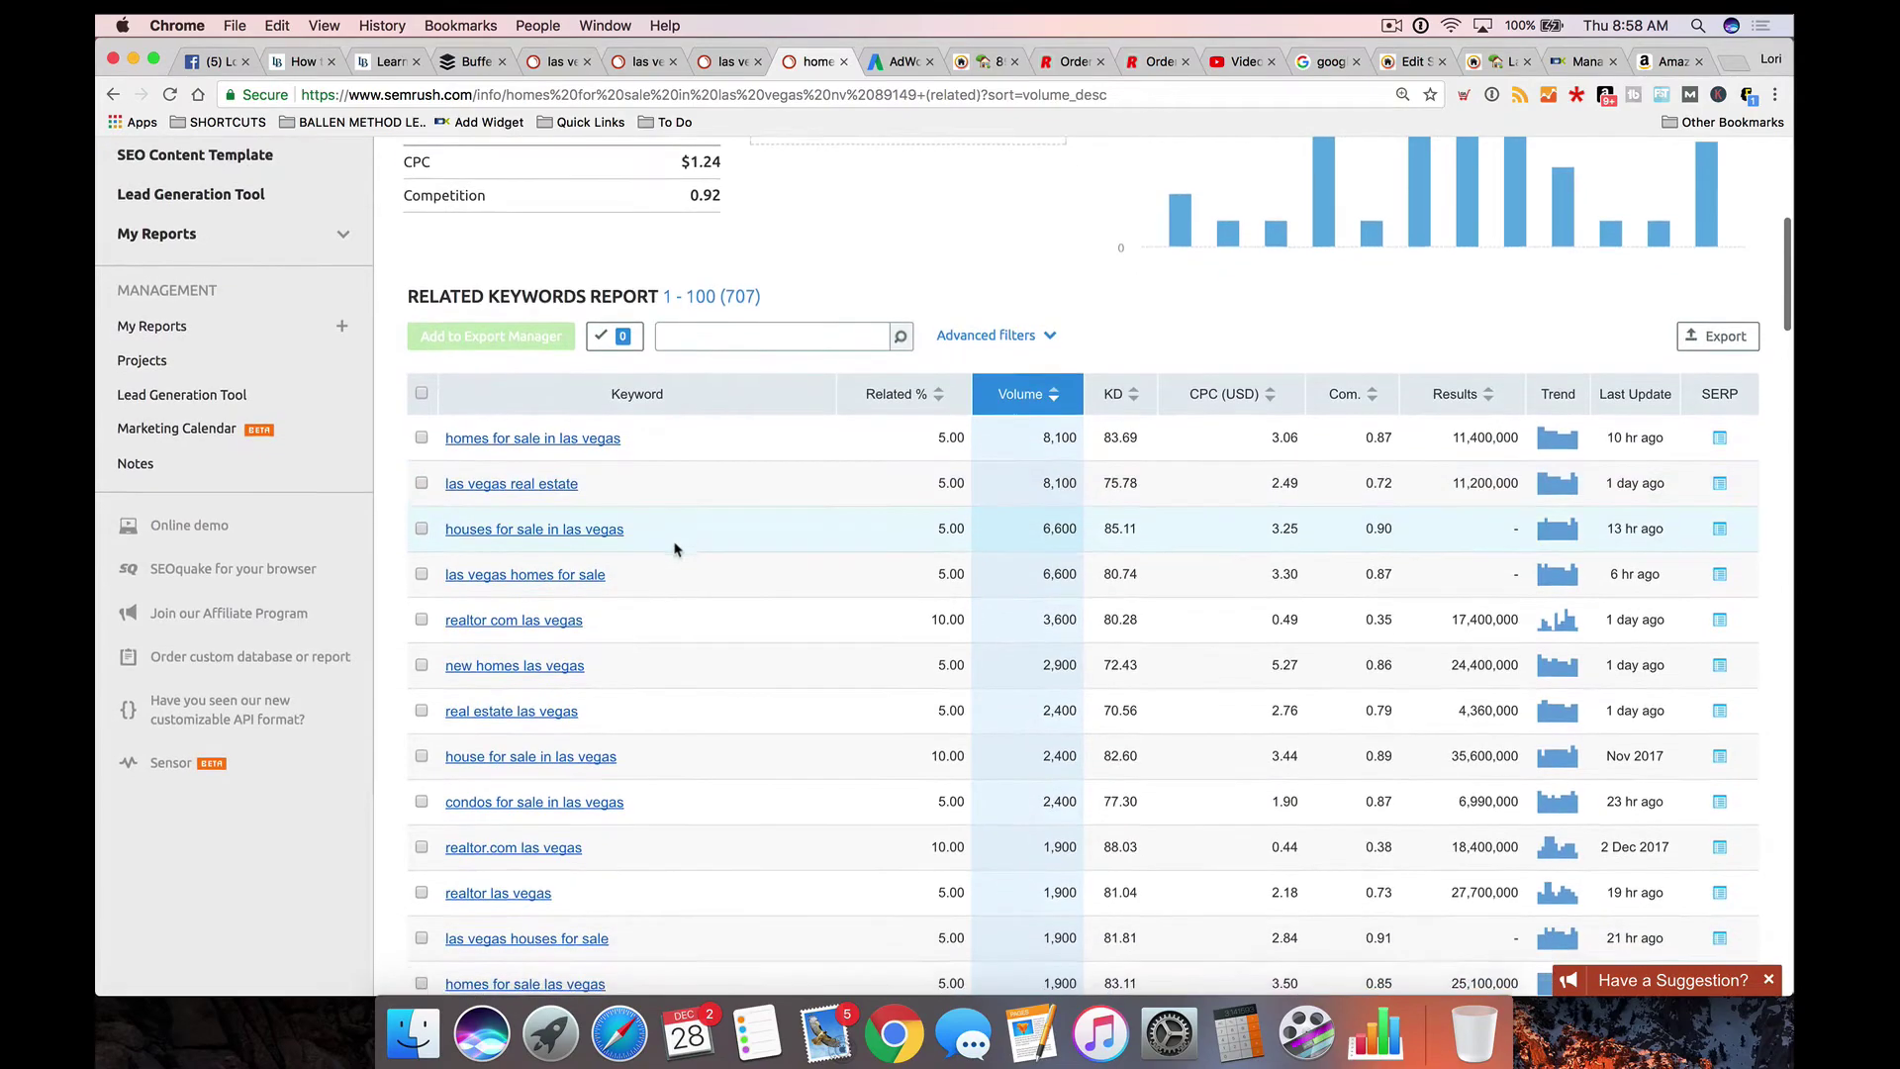
Step: Filter the related keywords report to include only keywords containing "89149"
{"action": "left_click", "coordinate": [983, 339]}
{"action": "left_click", "coordinate": [500, 398]}
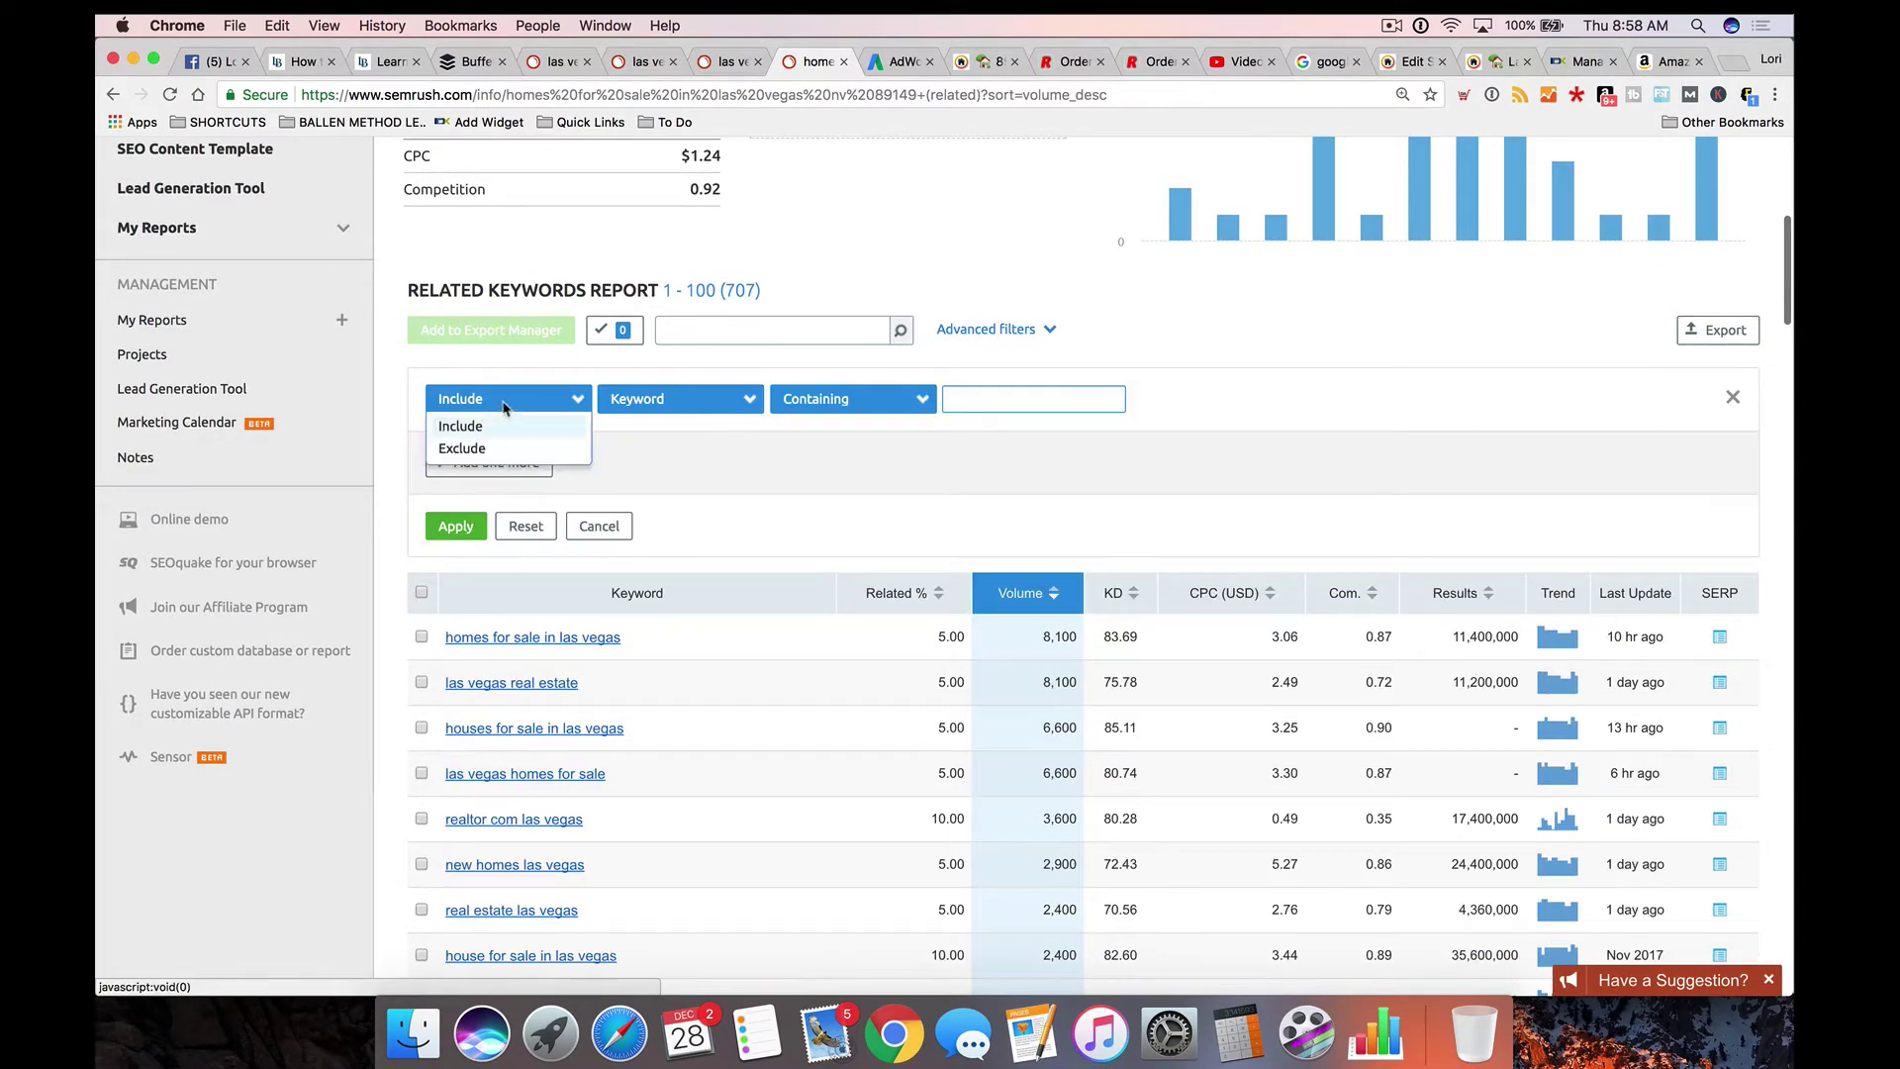
{"action": "left_click", "coordinate": [859, 426]}
{"action": "left_click", "coordinate": [1034, 407]}
{"action": "type", "text": "89149"}
{"action": "key", "text": "Return"}
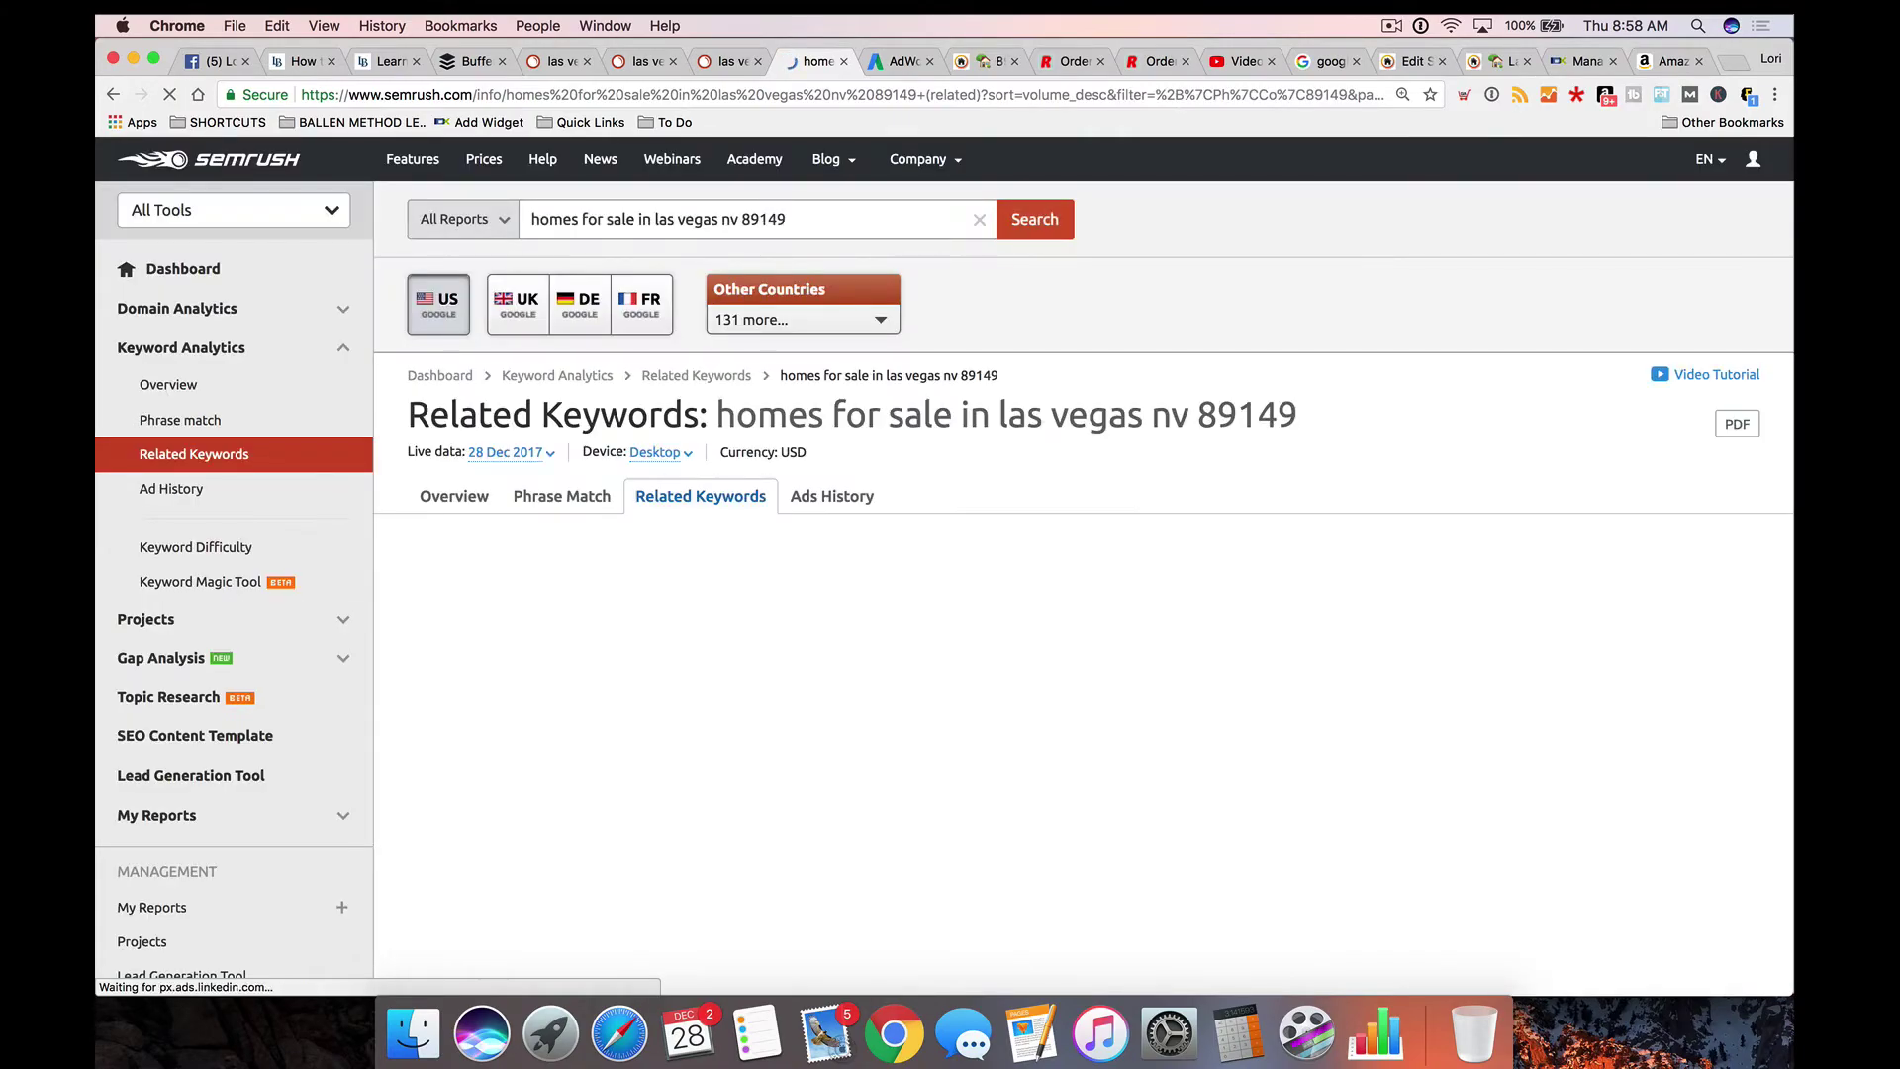
{"action": "scroll", "coordinate": [1029, 412], "scroll_direction": "down", "scroll_amount": 5}
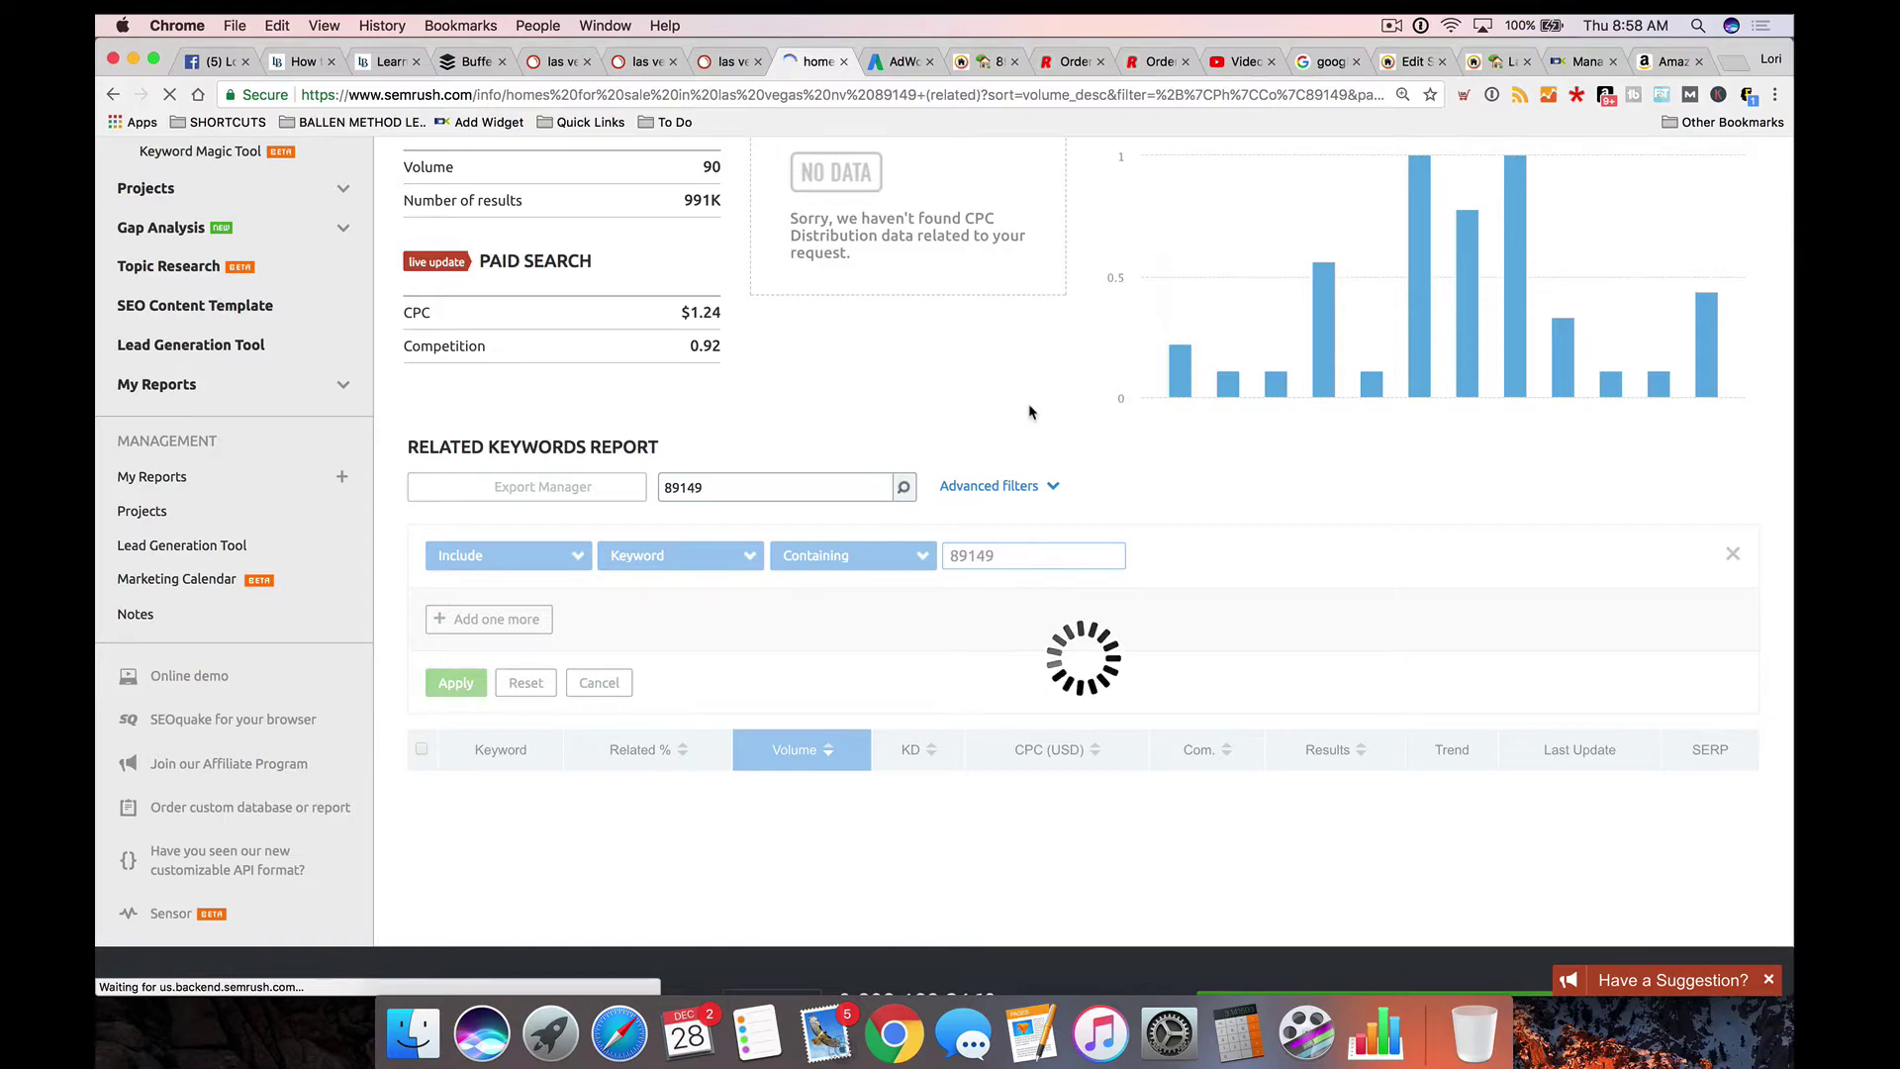
{"action": "scroll", "coordinate": [999, 574], "scroll_direction": "down", "scroll_amount": 3}
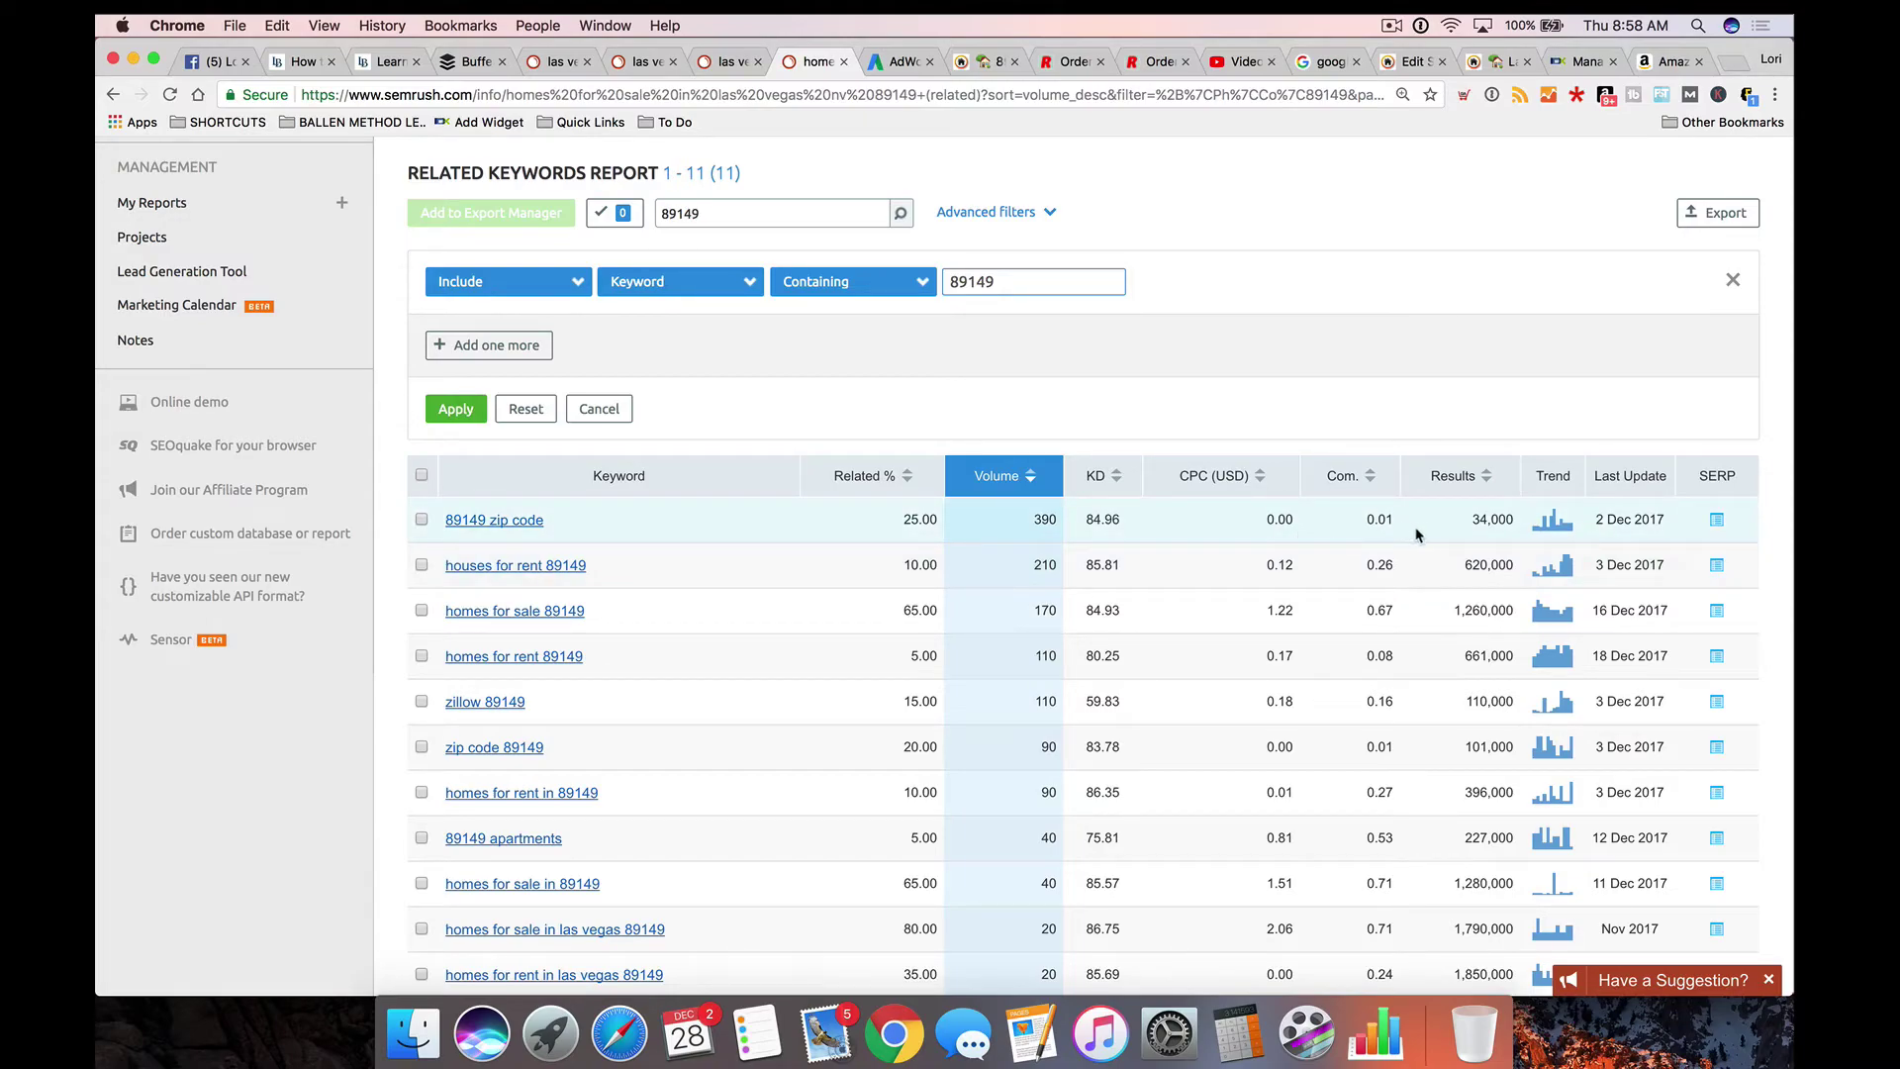
Step: Copy the keyword "89149 zip code" from the filtered report and switch to AdWords
{"action": "left_click_drag", "start_coordinate": [580, 531], "coordinate": [435, 527]}
{"action": "key", "text": "super+c"}
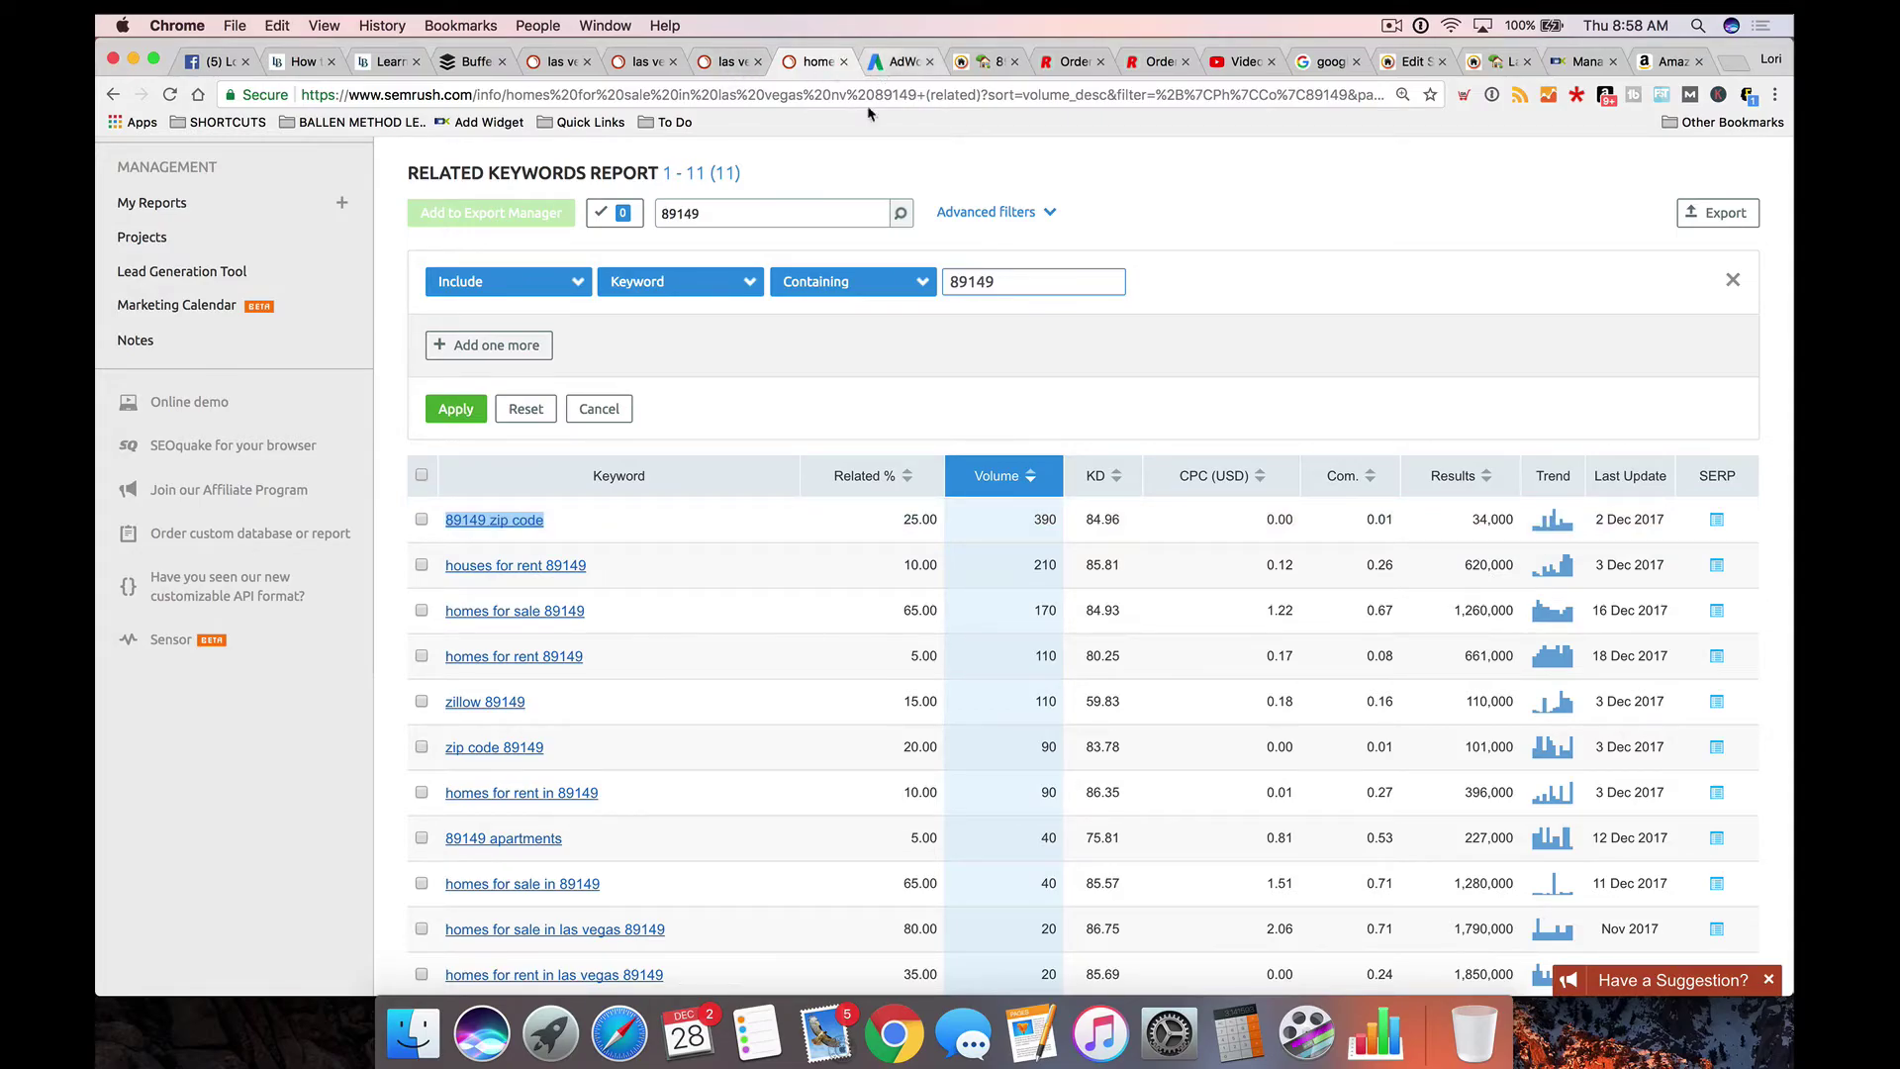
{"action": "left_click", "coordinate": [881, 65]}
{"action": "left_click", "coordinate": [331, 568]}
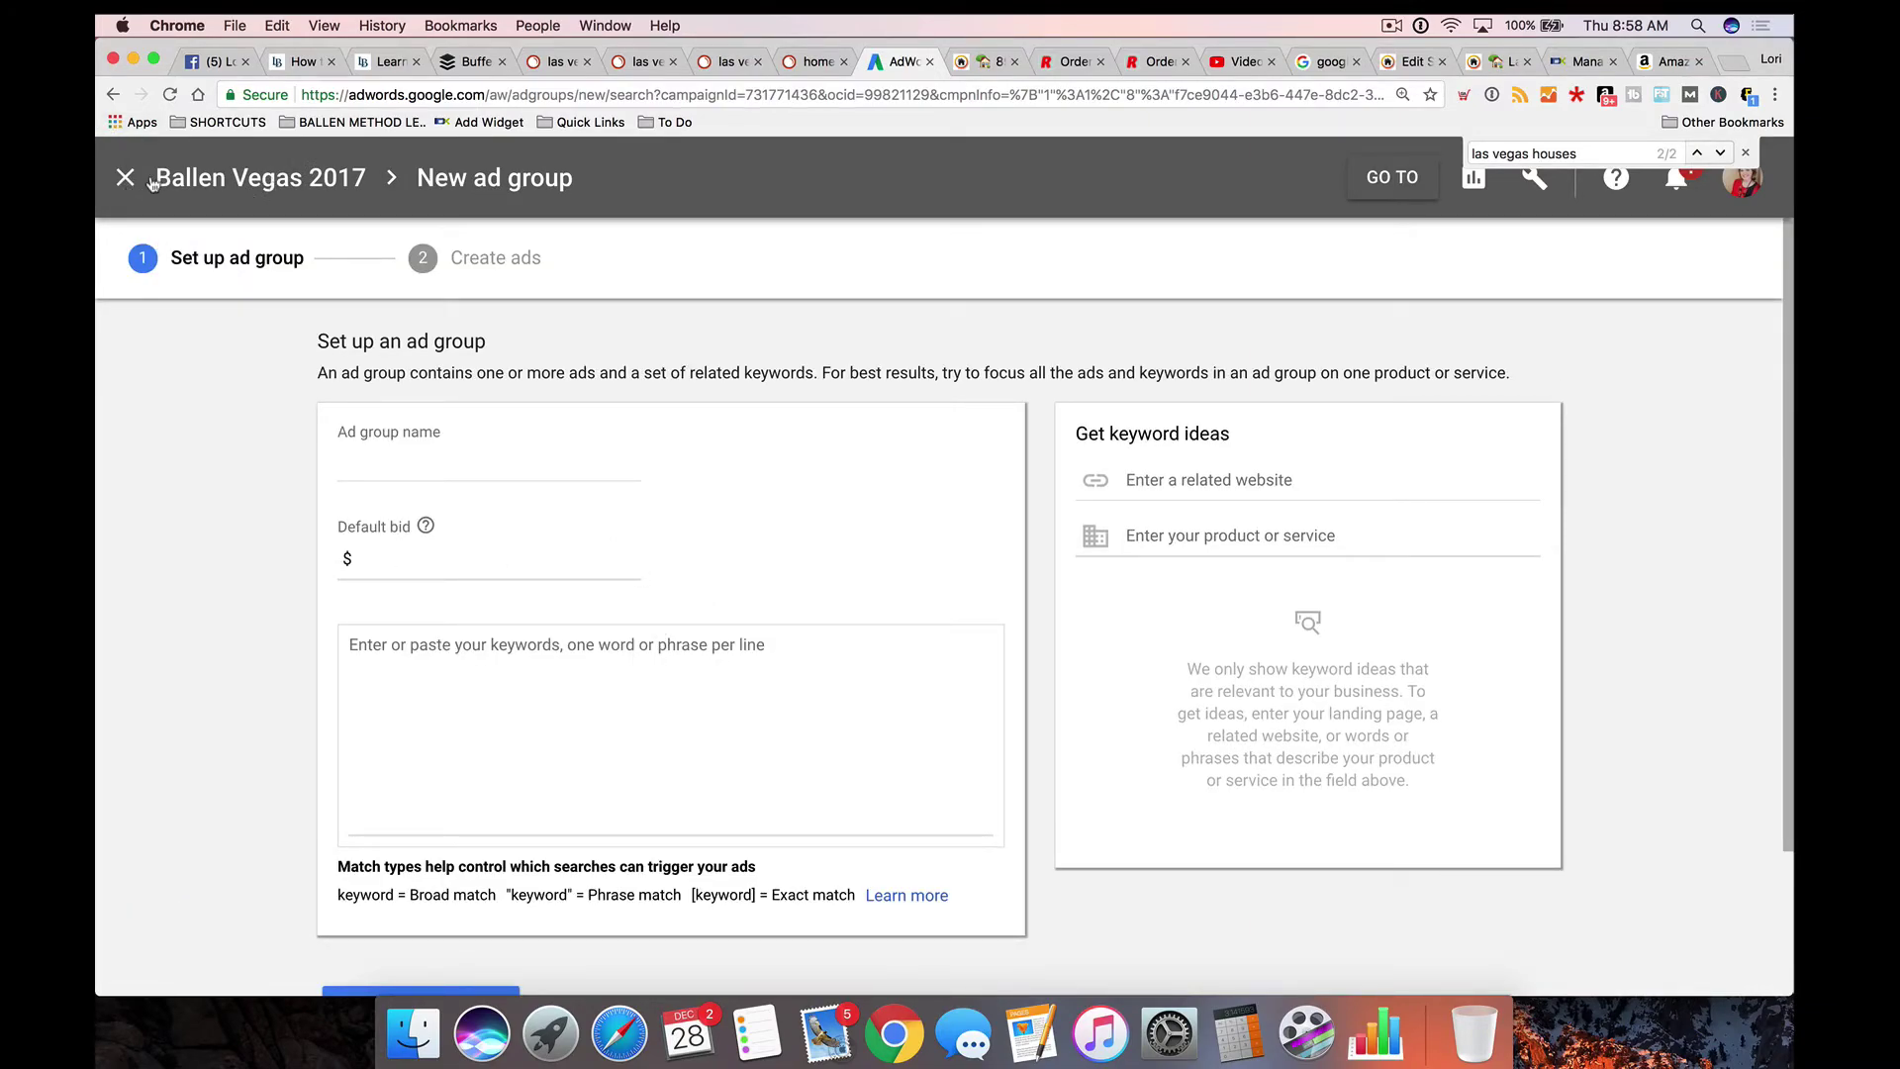
{"action": "left_click", "coordinate": [126, 178]}
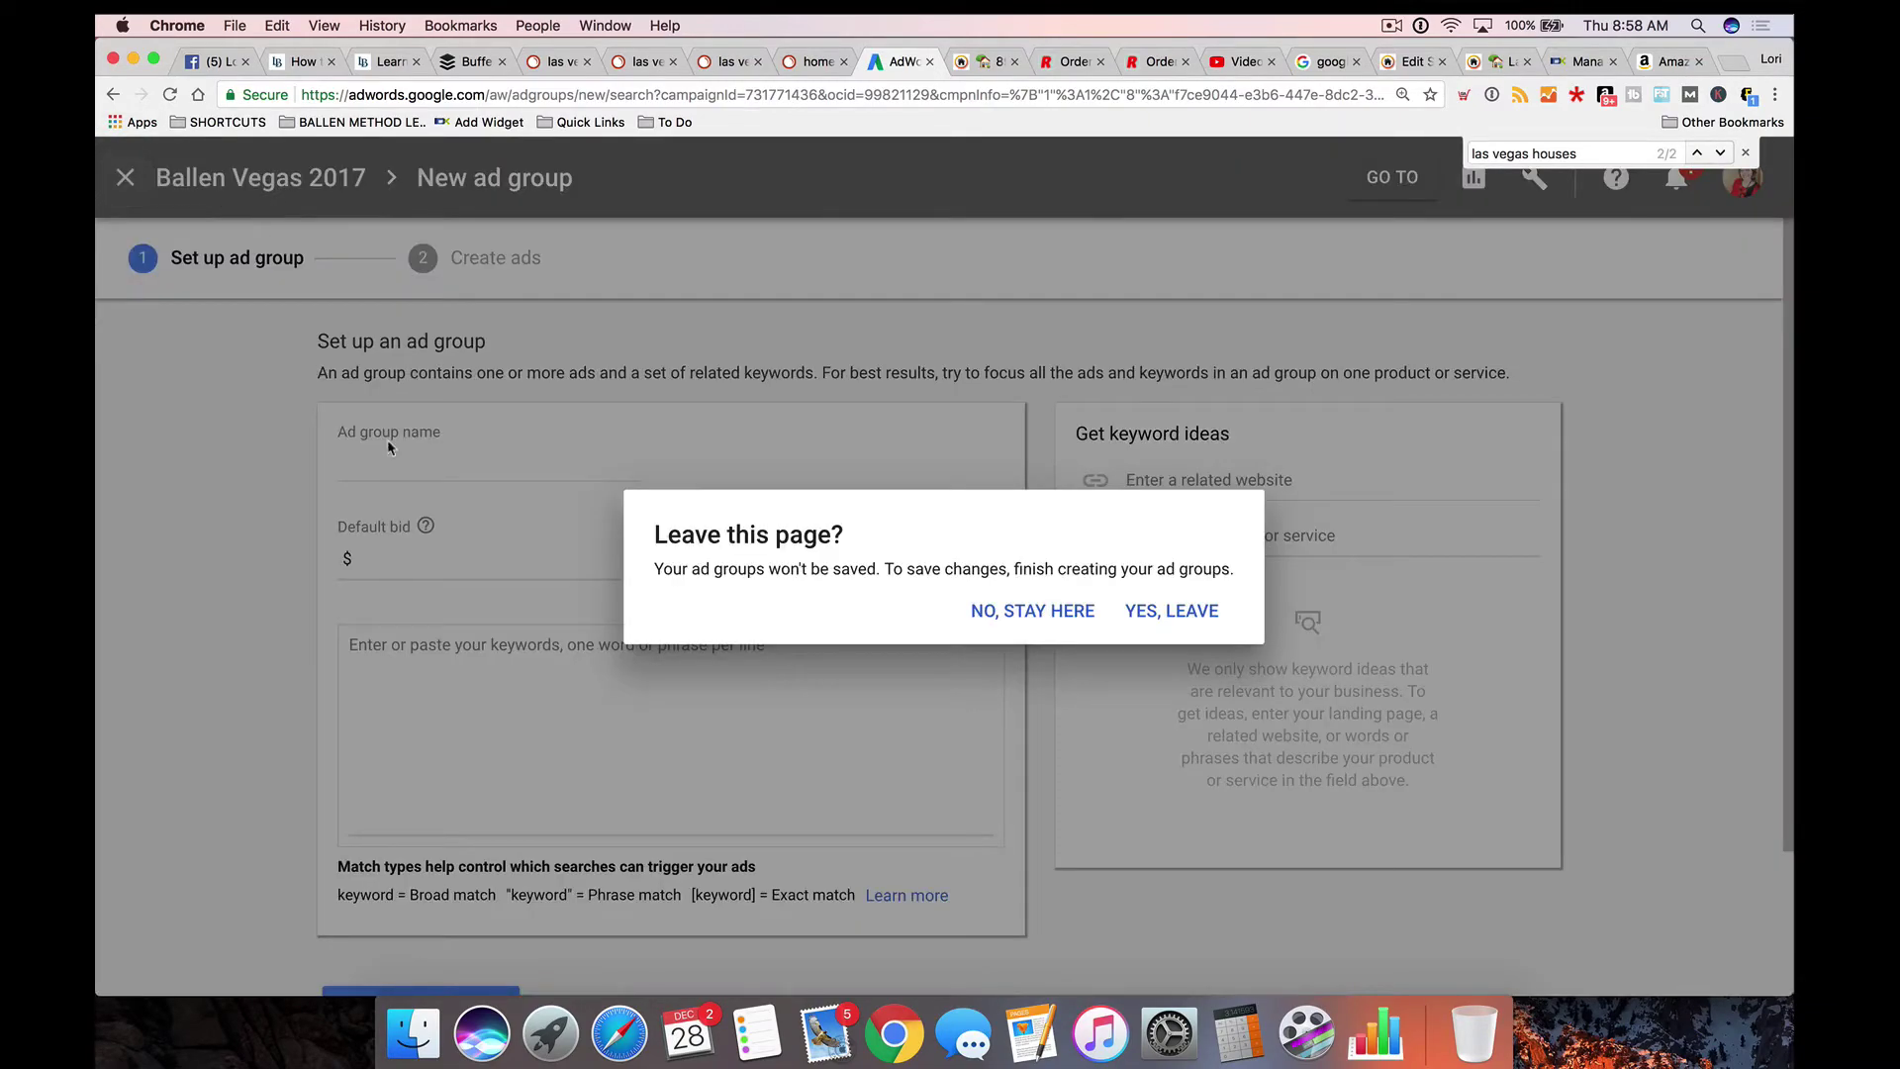
{"action": "left_click", "coordinate": [1148, 613]}
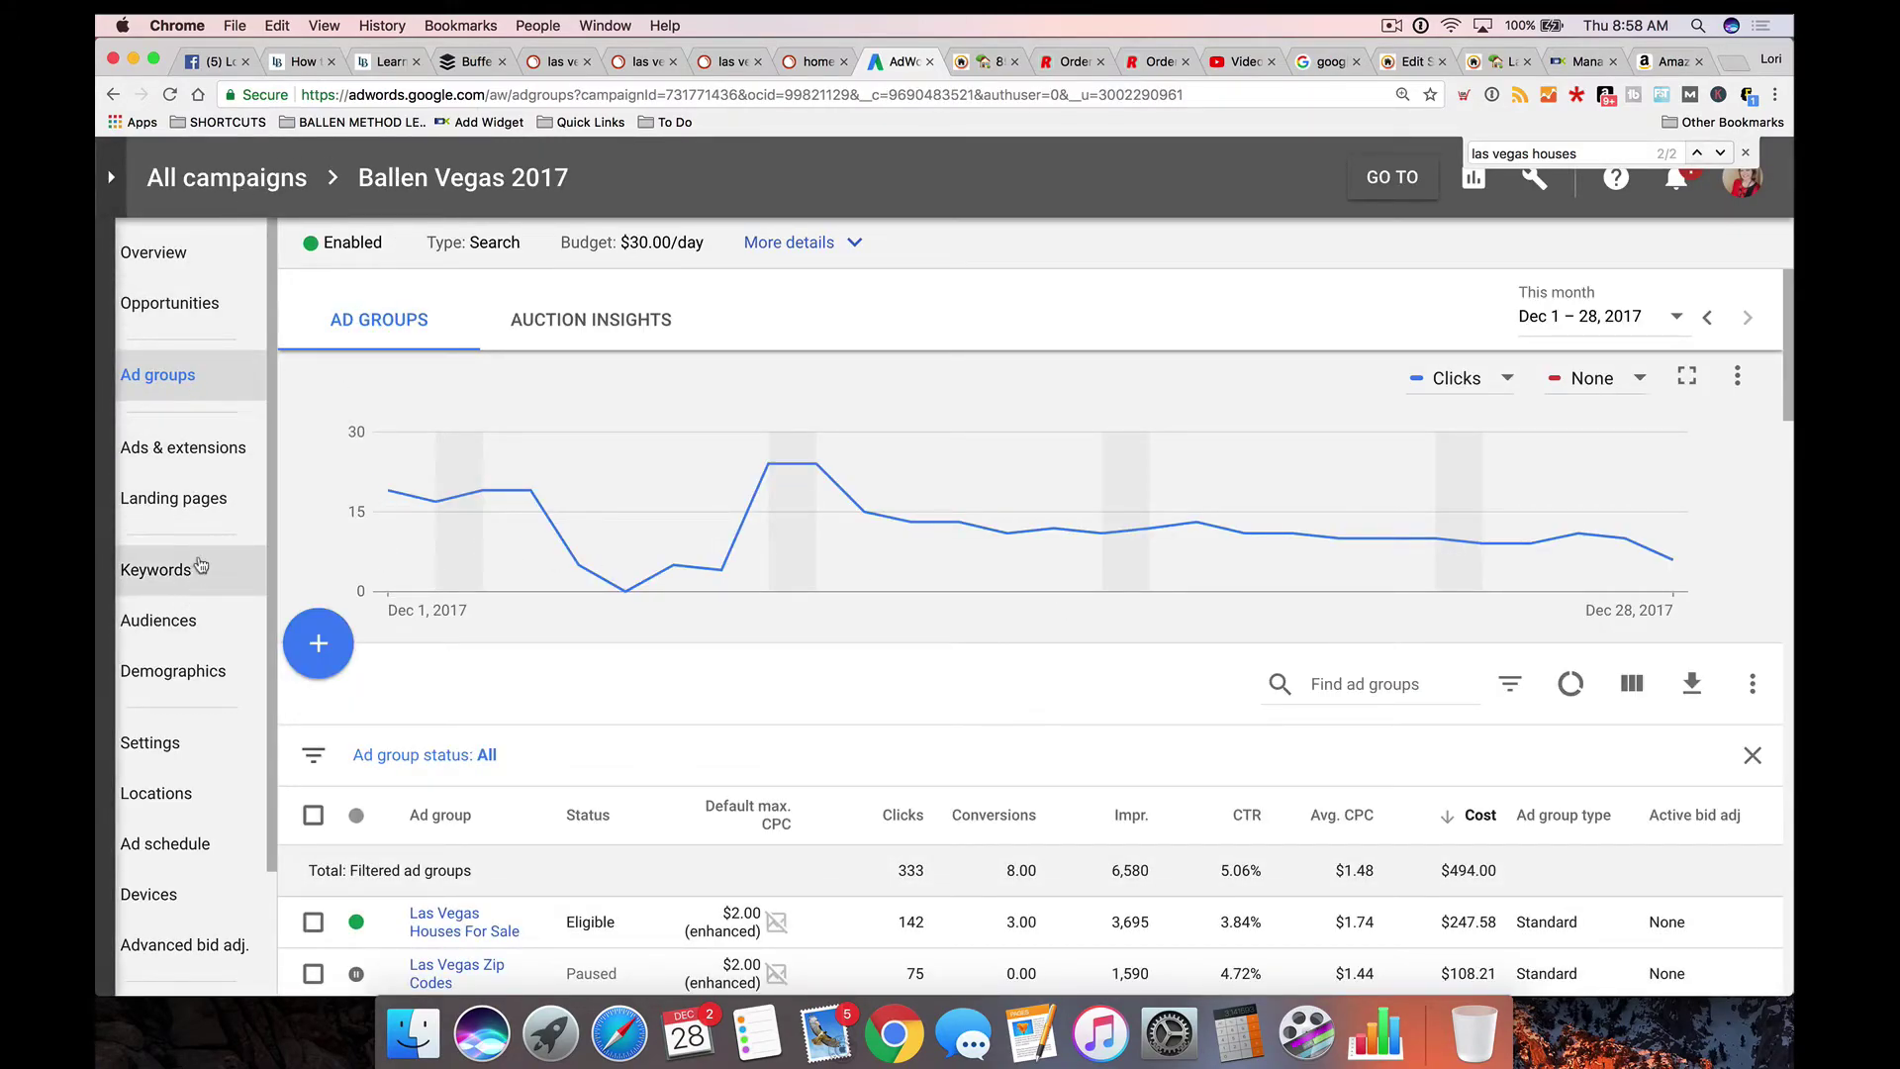
Step: Start adding search keywords to the Ballen Vegas 2017 campaign and enter "89149 zip code" as a phrase match keyword
{"action": "left_click", "coordinate": [176, 579]}
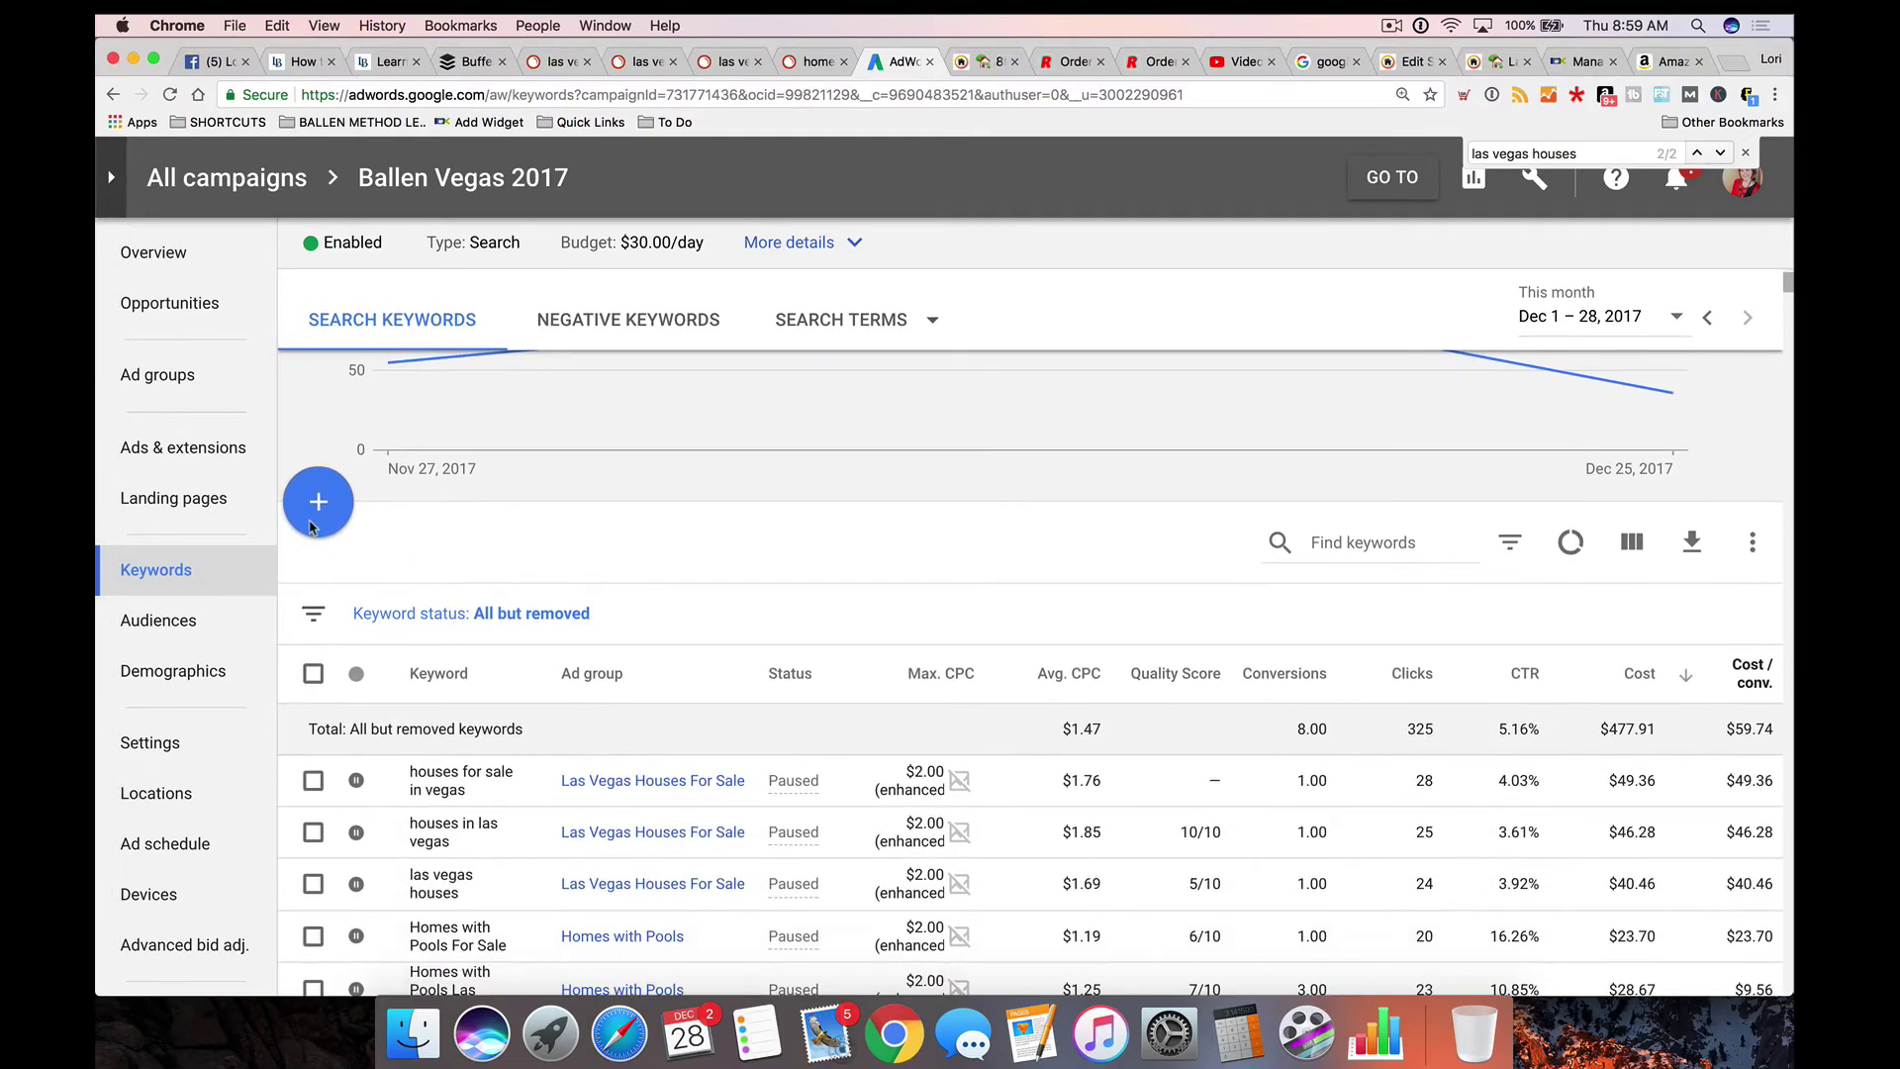
{"action": "left_click", "coordinate": [309, 511]}
{"action": "key", "text": "super+v"}
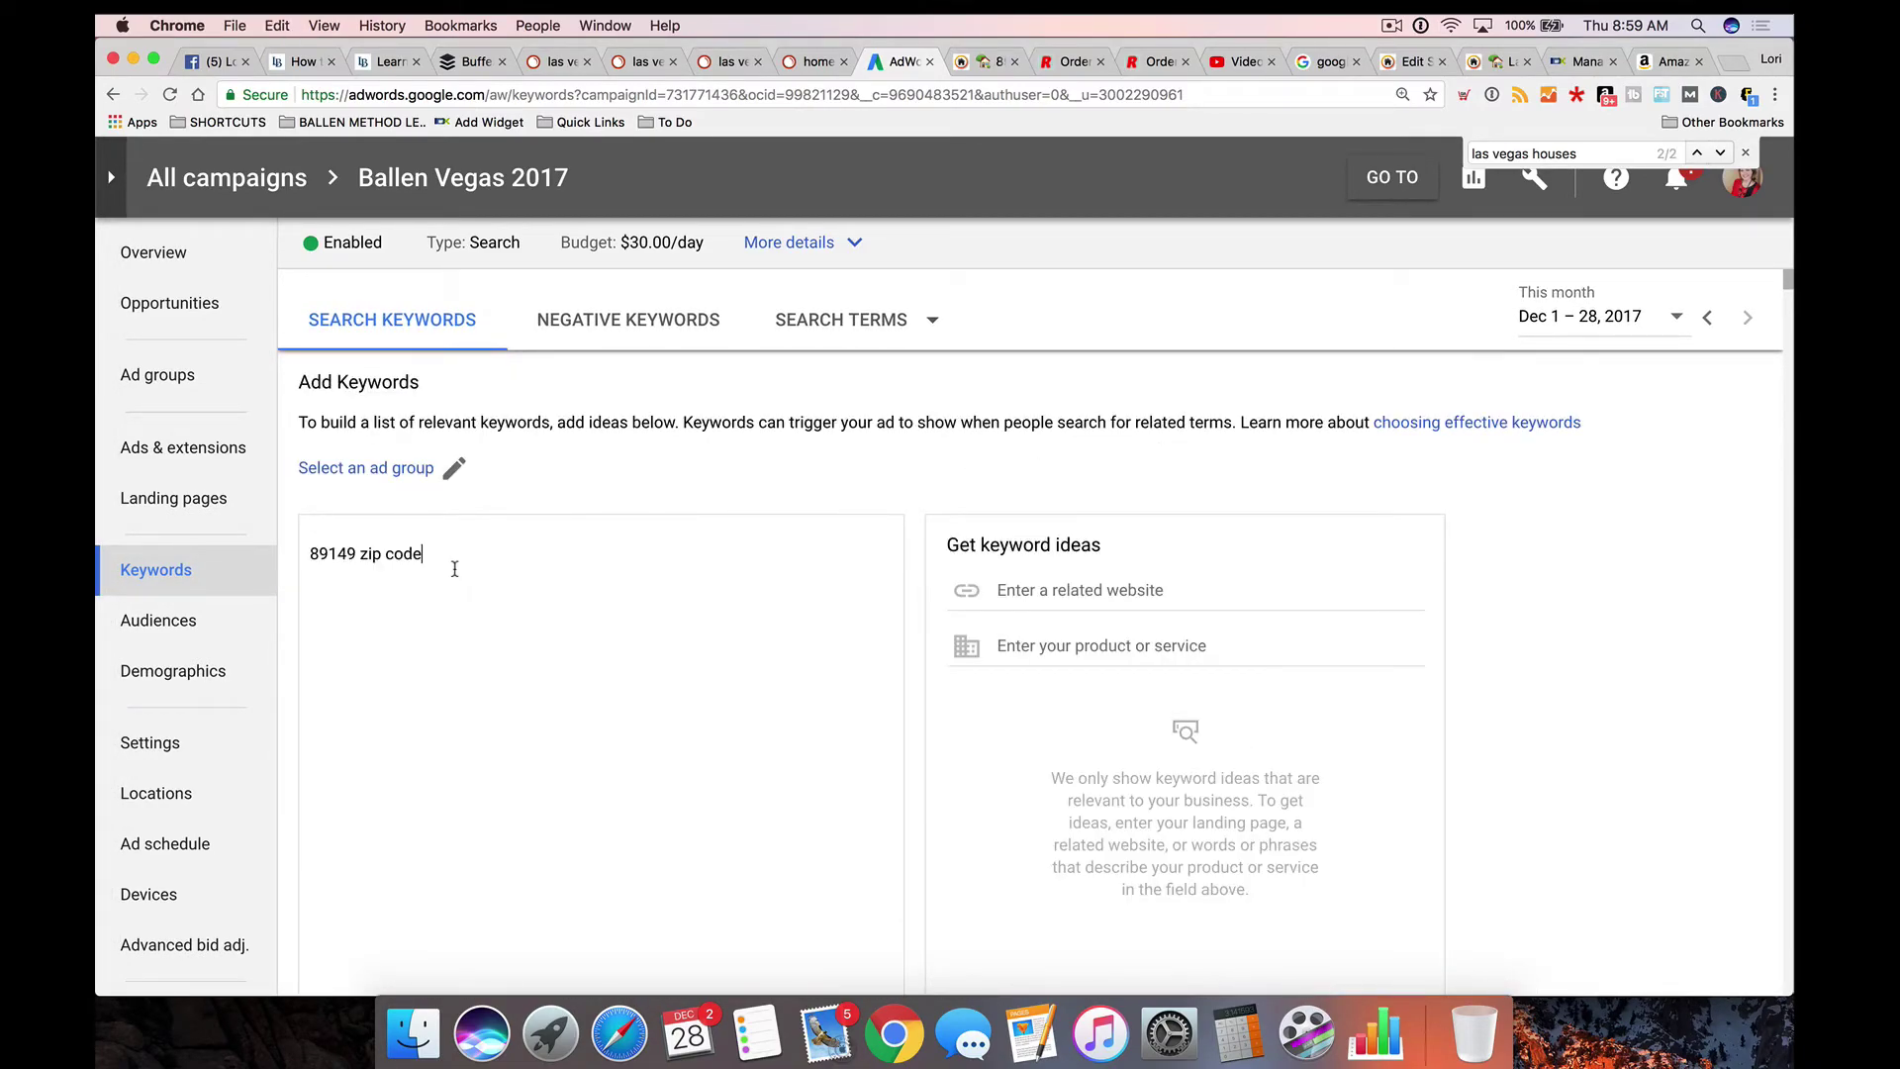
{"action": "key", "text": "BackSpace"}
{"action": "type", "text": "\""}
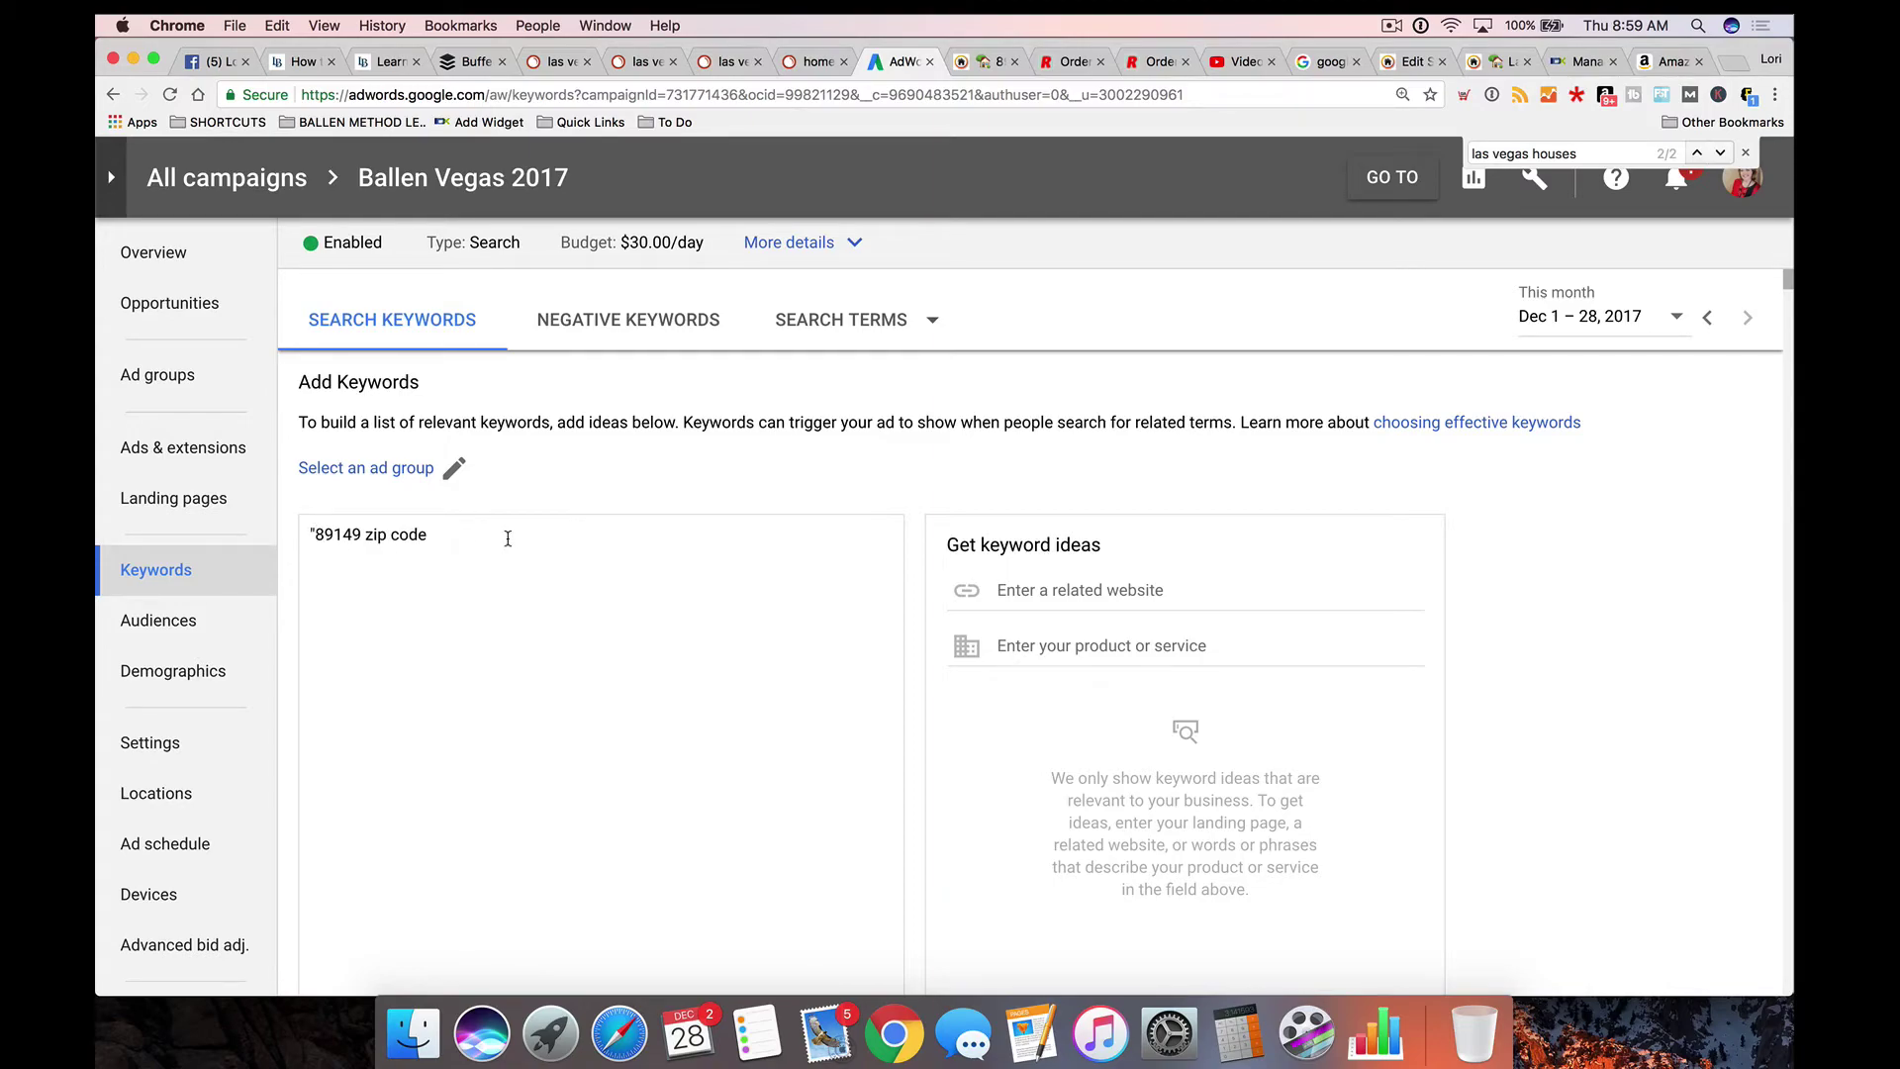
{"action": "scroll", "coordinate": [509, 535], "scroll_direction": "down", "scroll_amount": 10}
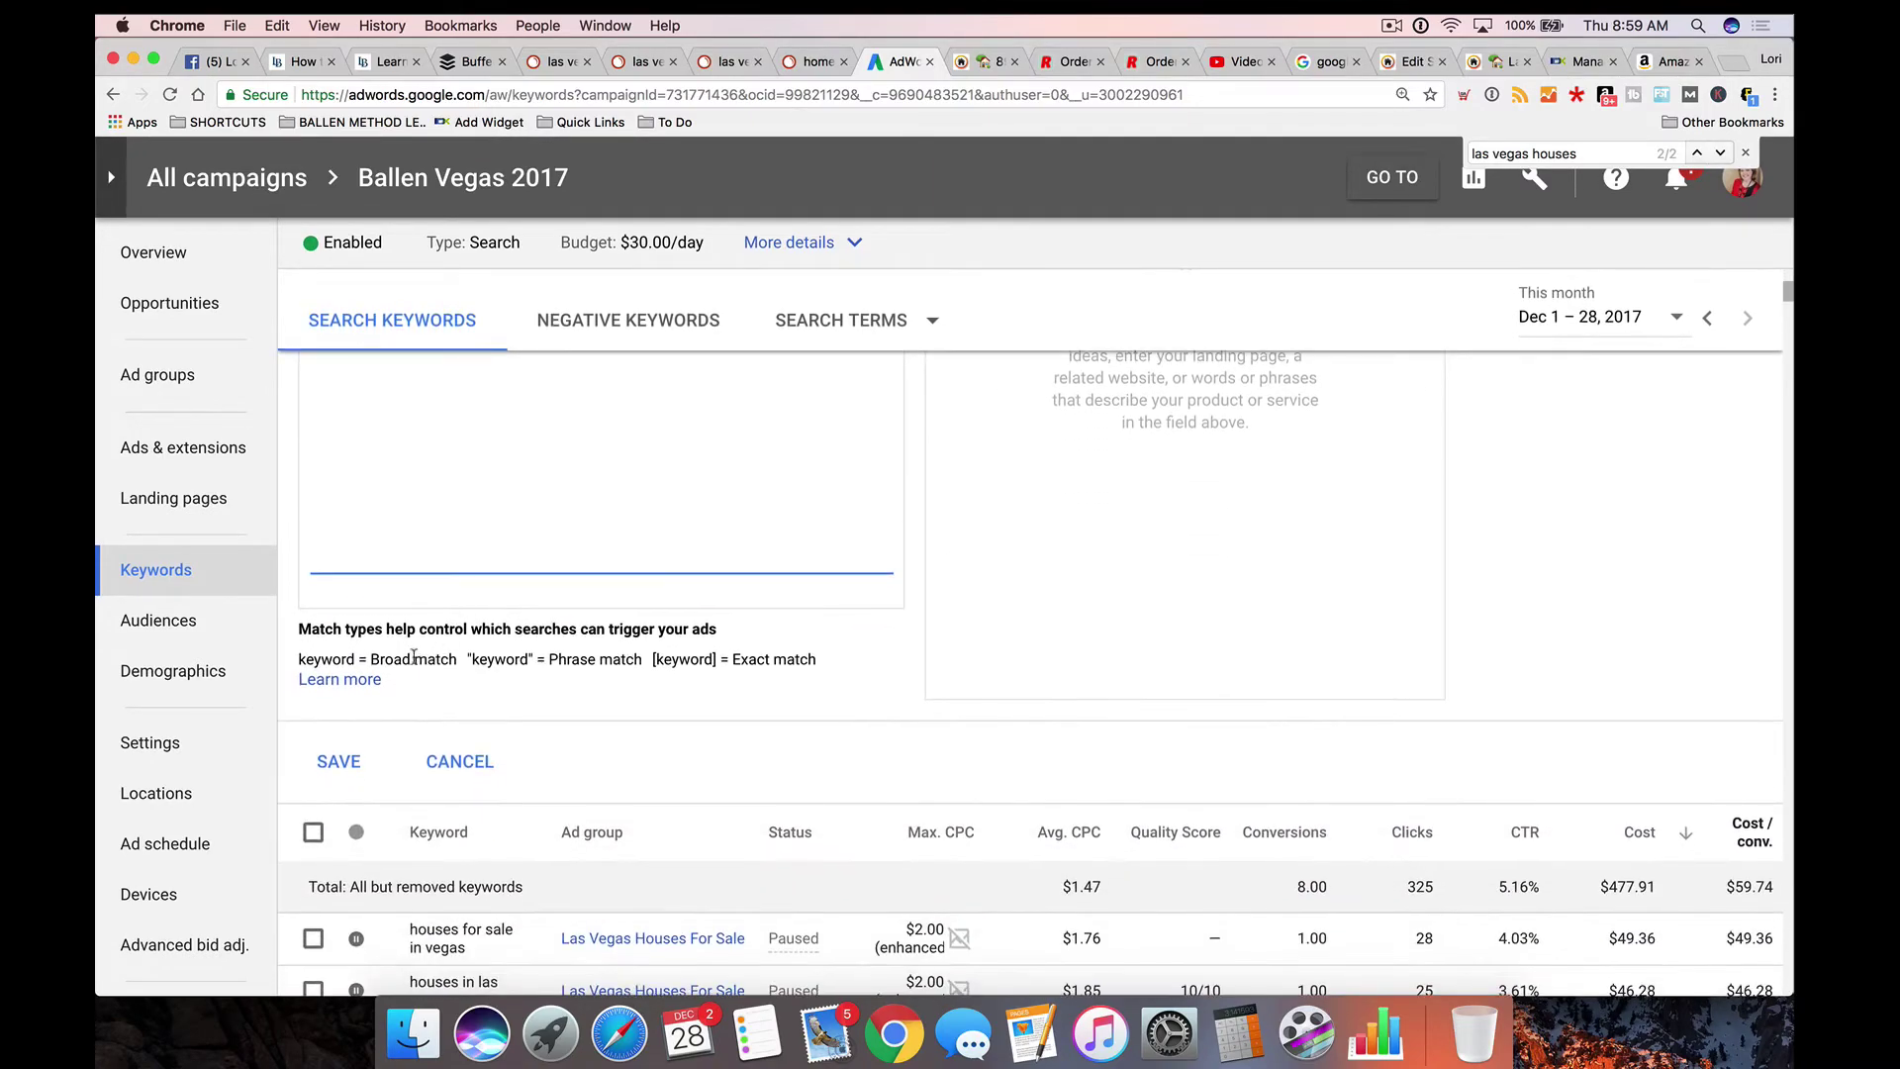
{"action": "scroll", "coordinate": [774, 755], "scroll_direction": "up", "scroll_amount": 10}
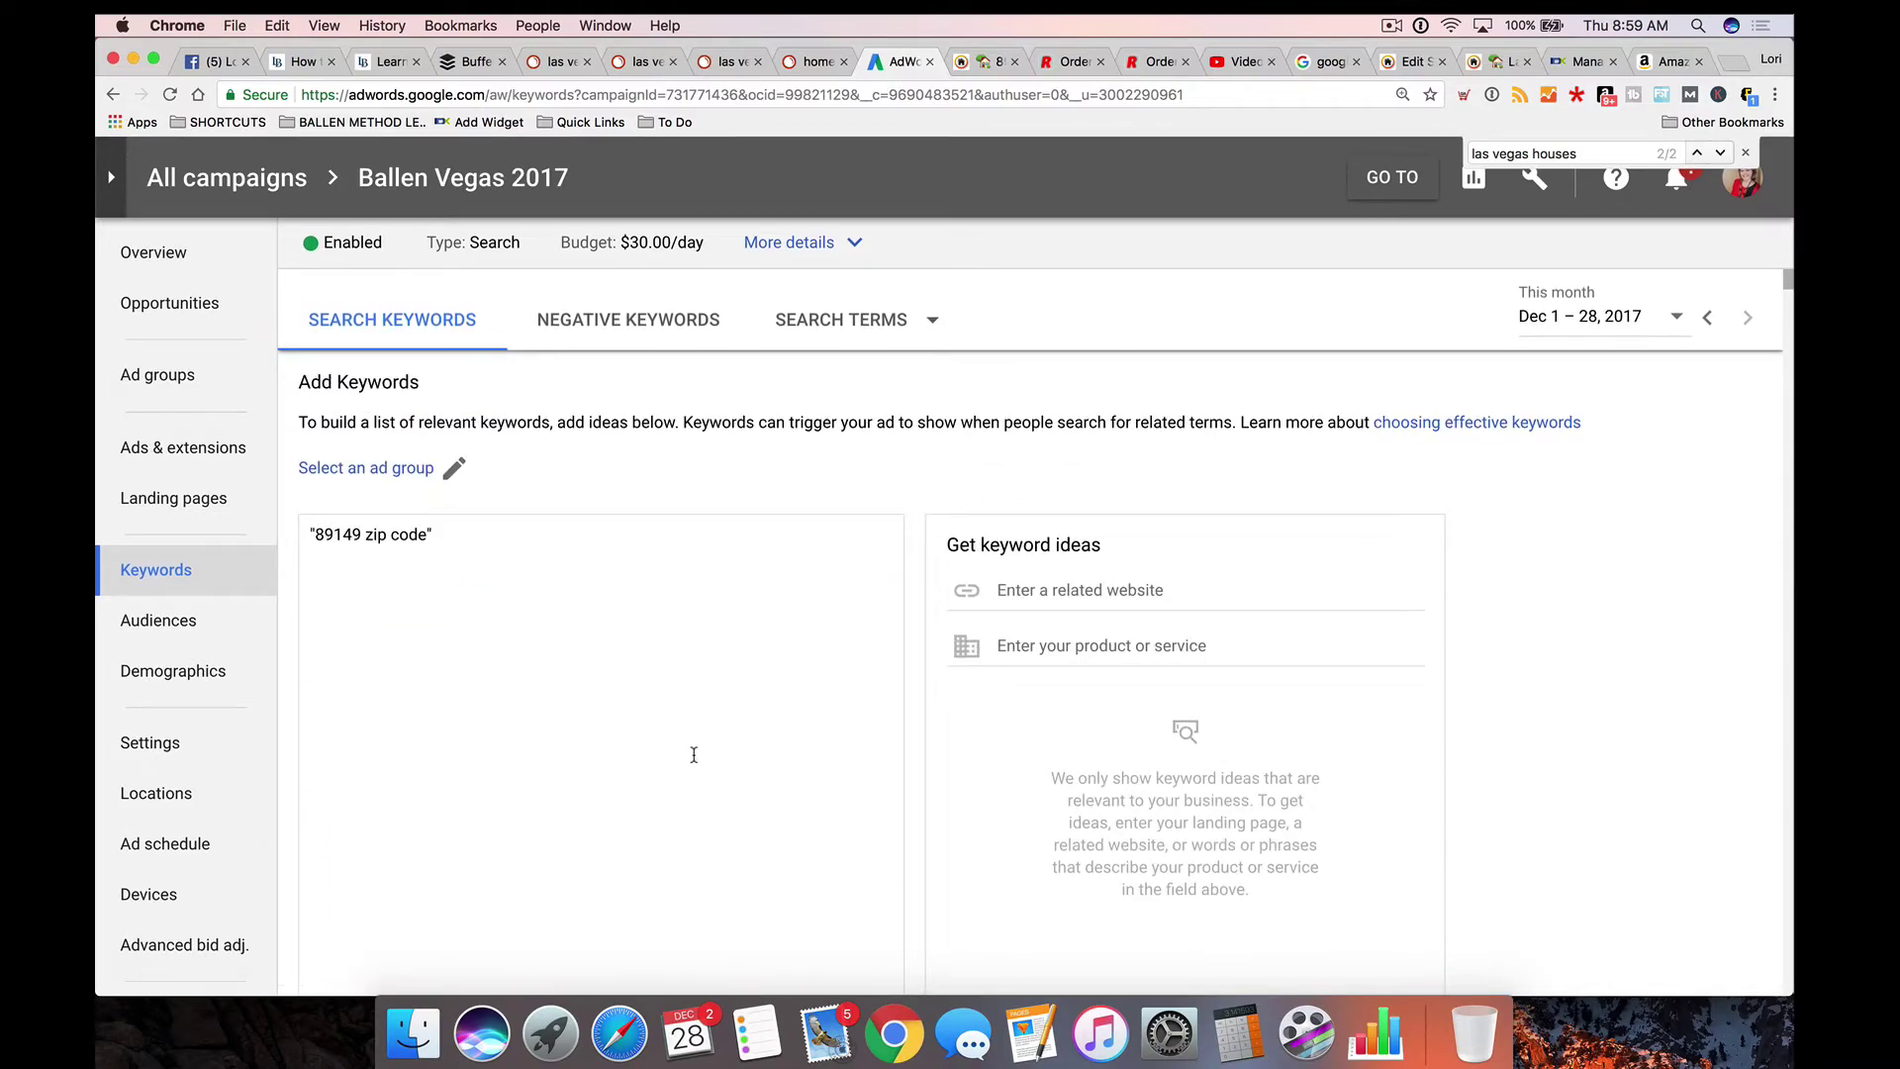
{"action": "scroll", "coordinate": [695, 755], "scroll_direction": "down", "scroll_amount": 10}
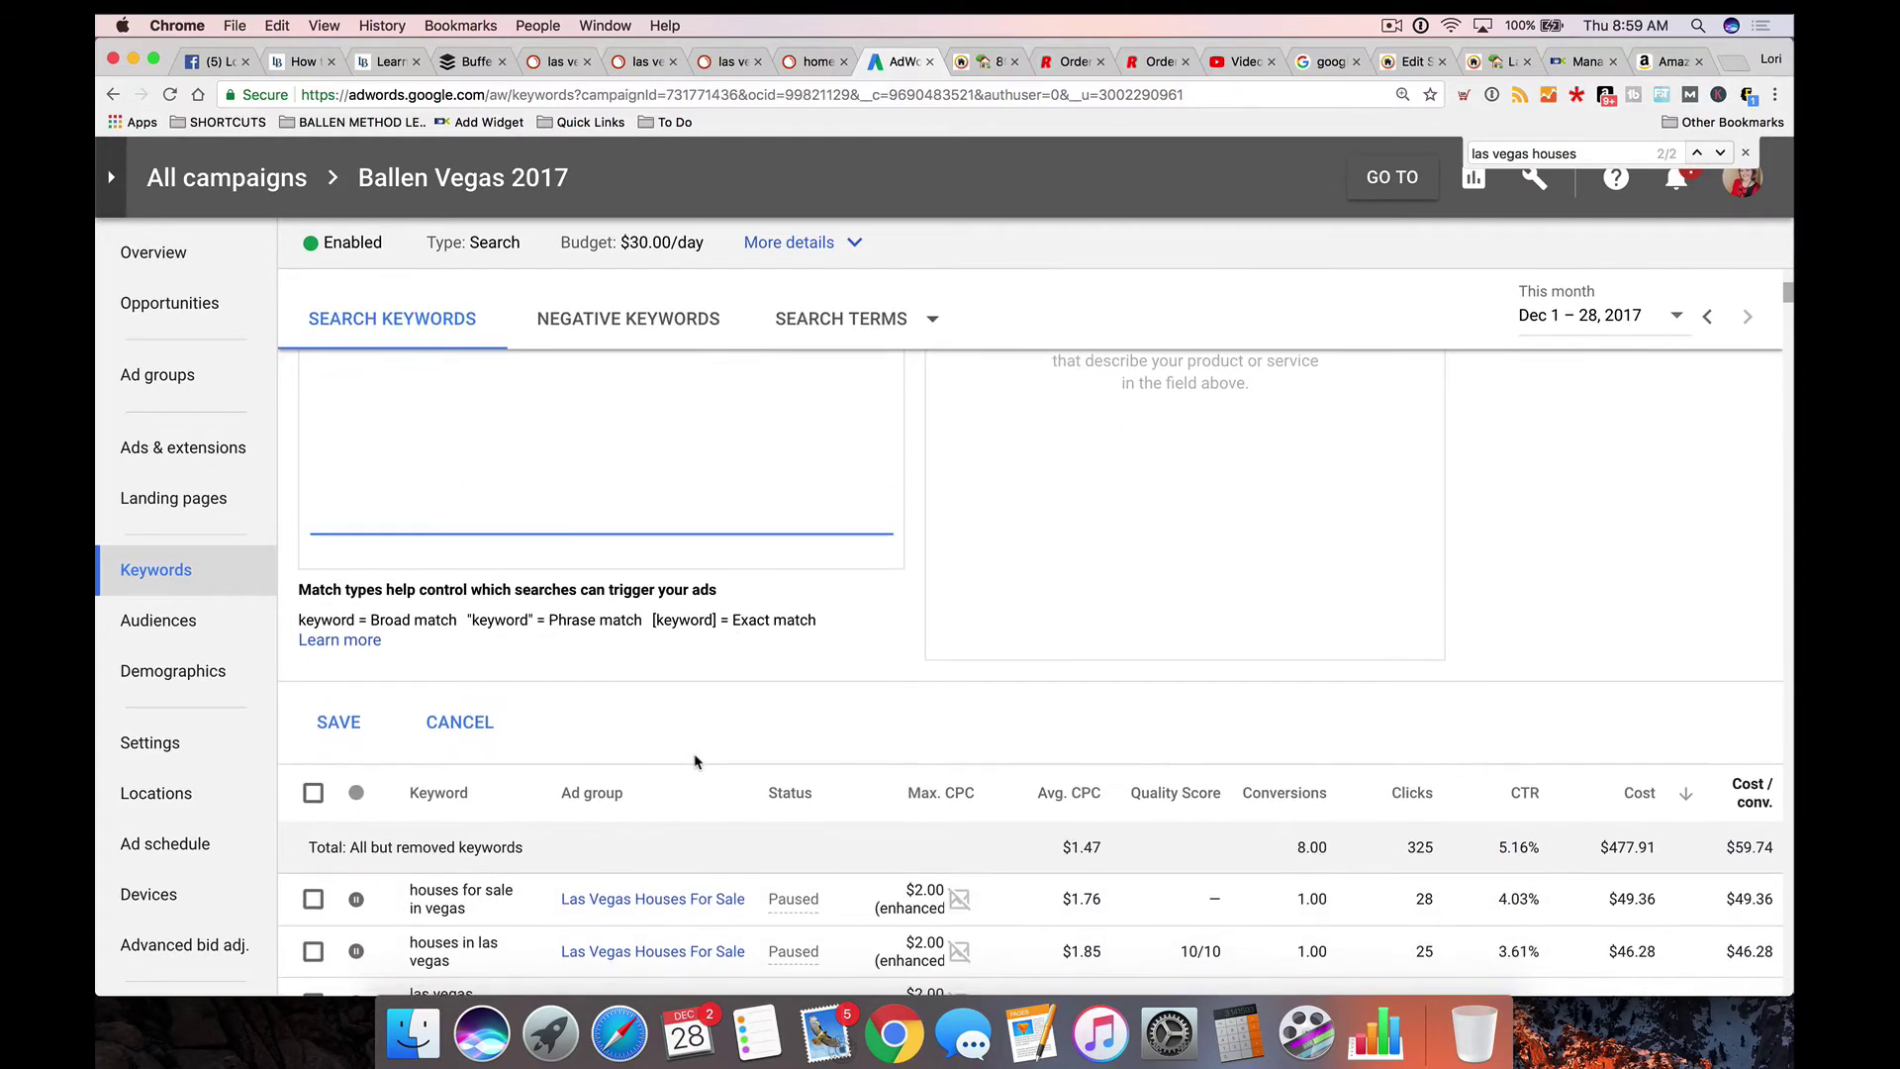
Step: Try to save the keyword, search the ad groups for "89149" and assign it to the Homes in 89149 ad group
{"action": "left_click", "coordinate": [343, 663]}
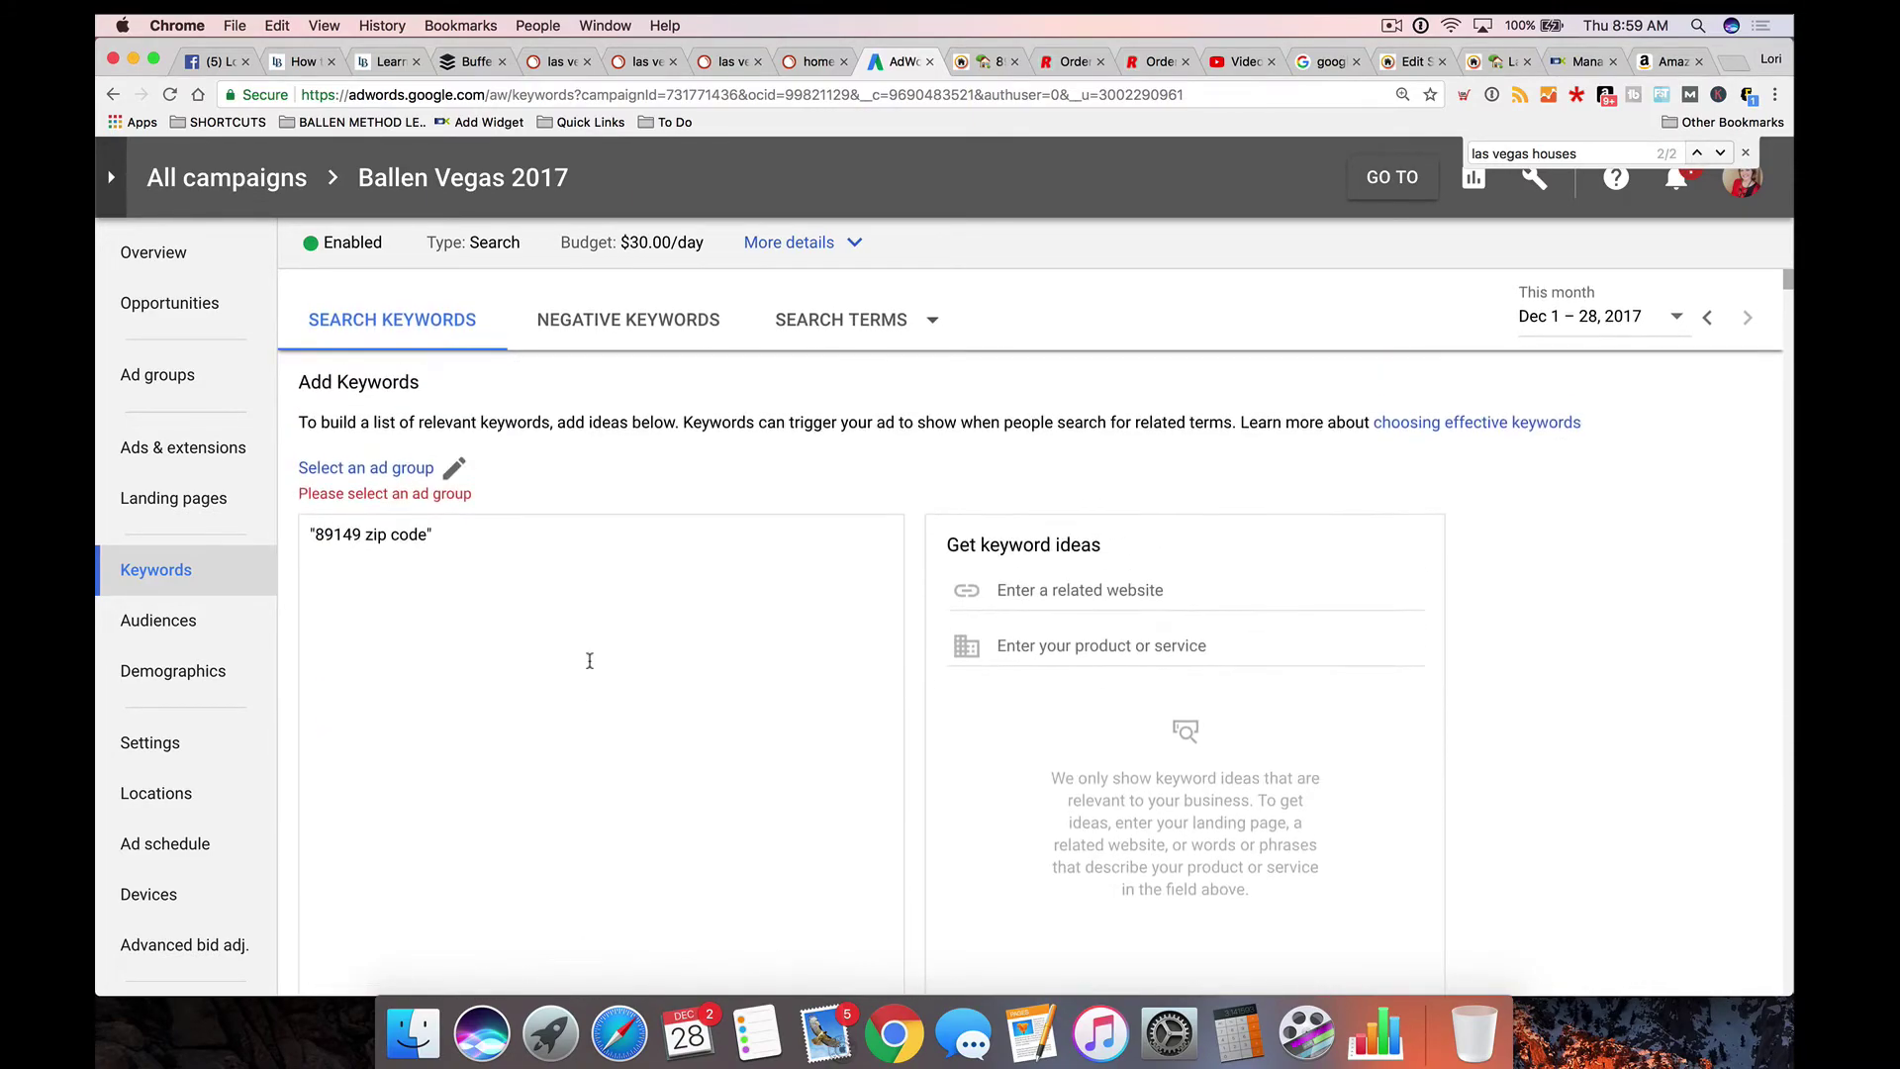
{"action": "left_click", "coordinate": [423, 479]}
{"action": "left_click", "coordinate": [797, 415]}
{"action": "type", "text": "89149"}
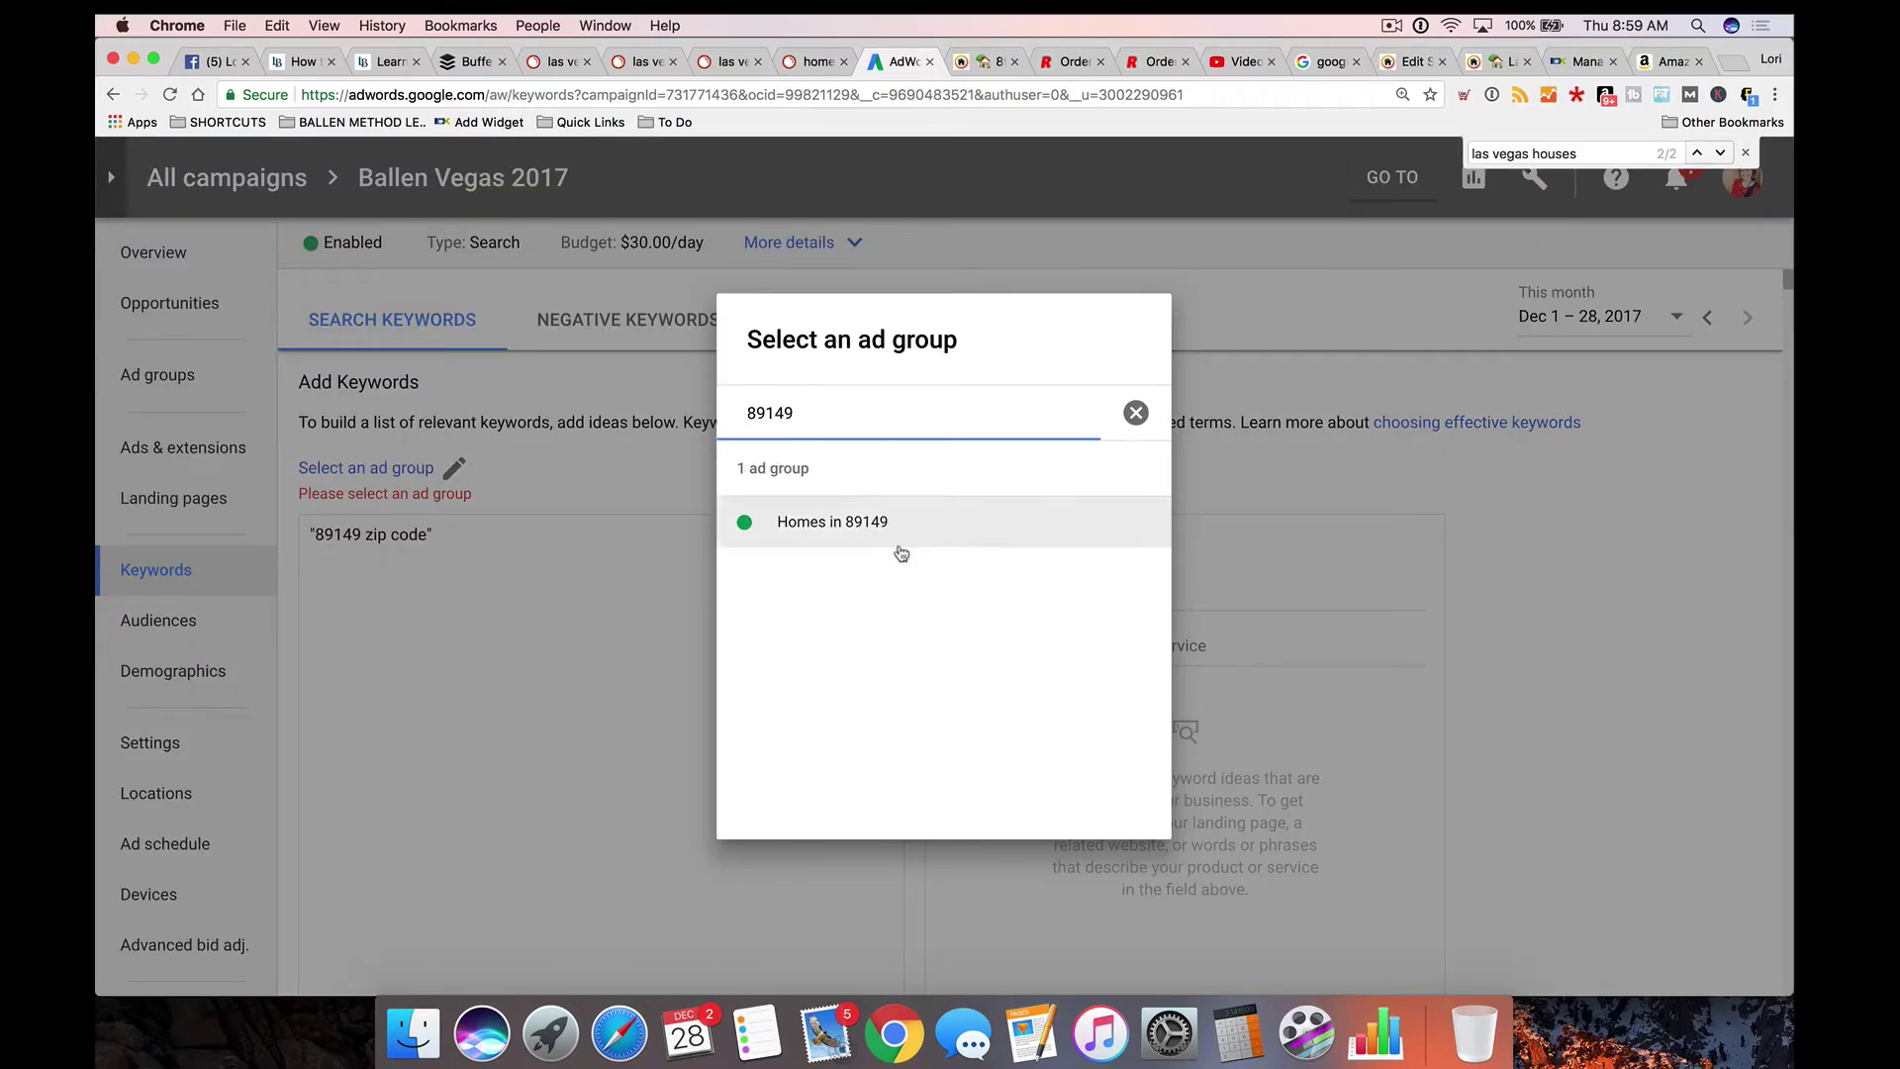
{"action": "left_click", "coordinate": [875, 526]}
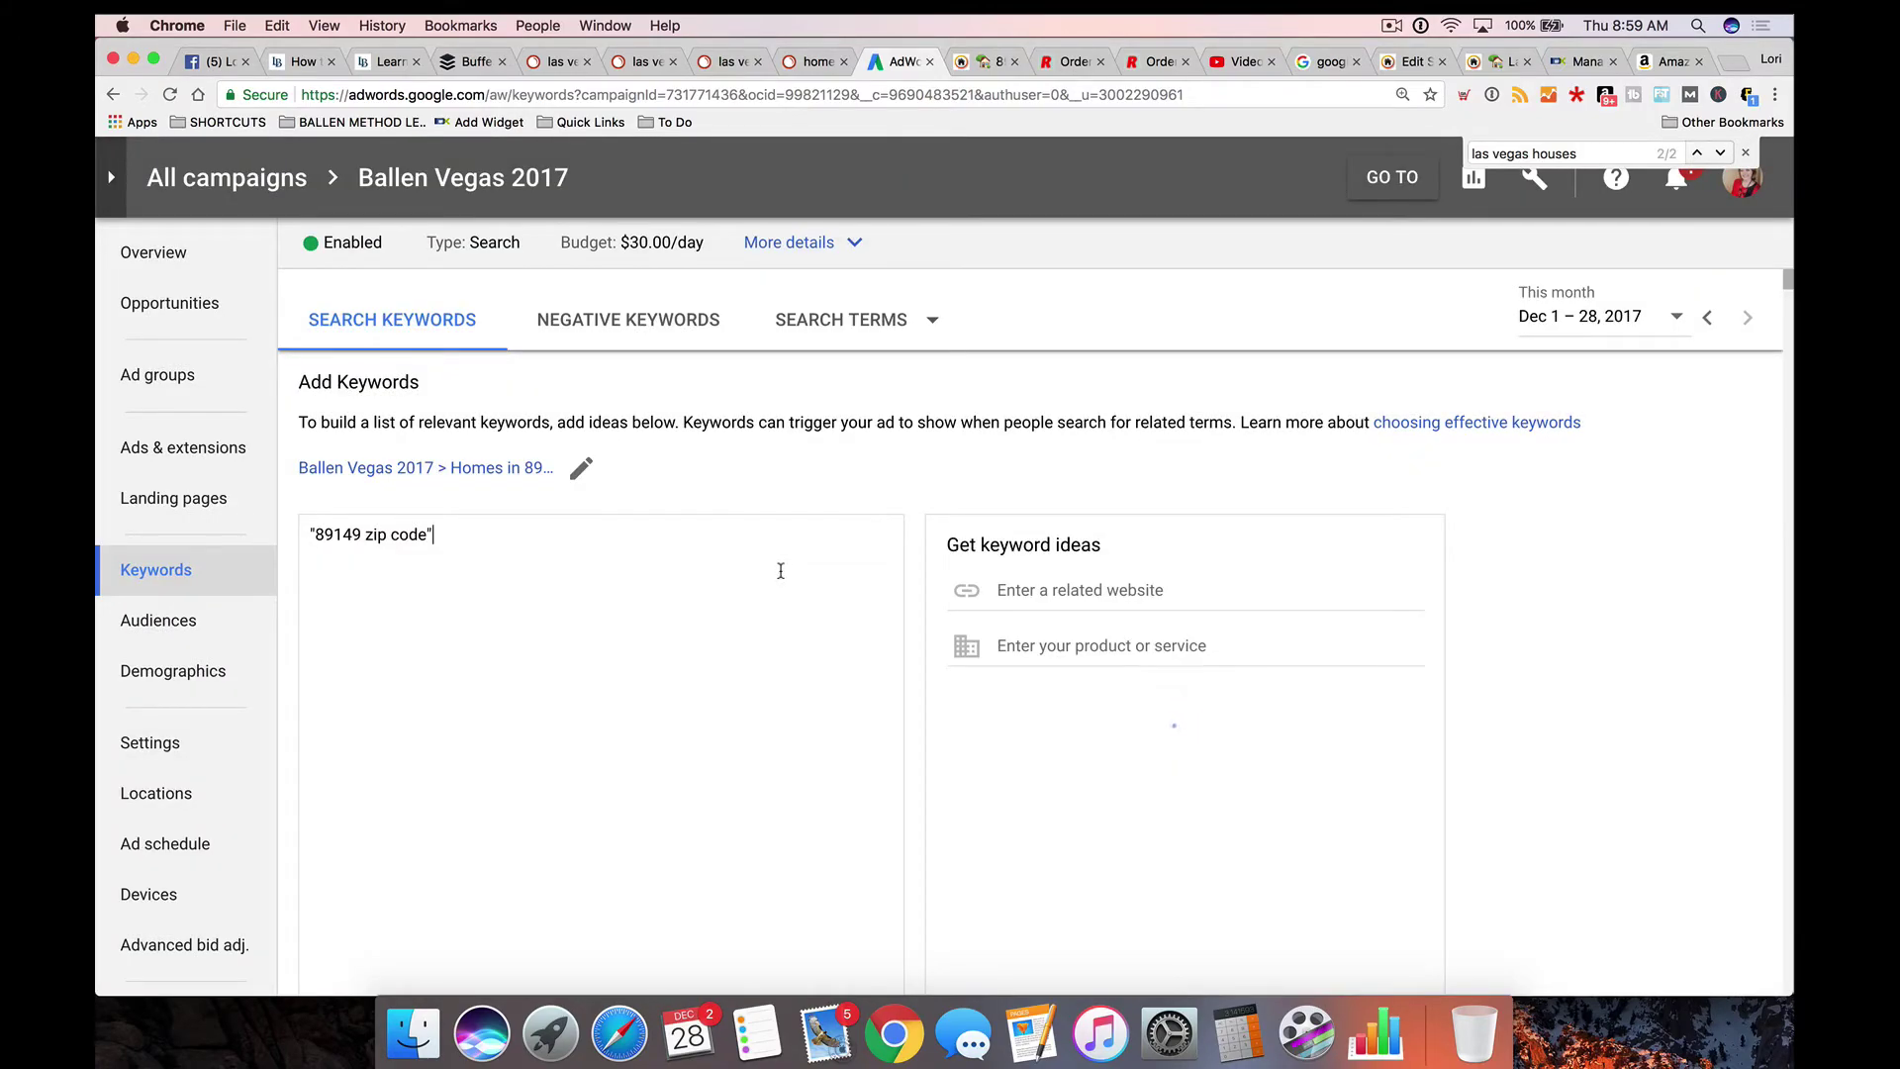
Step: Examine the suggested keyword ideas with their monthly searches and glance at the website's 89149 listings page
{"action": "scroll", "coordinate": [644, 644], "scroll_direction": "down", "scroll_amount": 3}
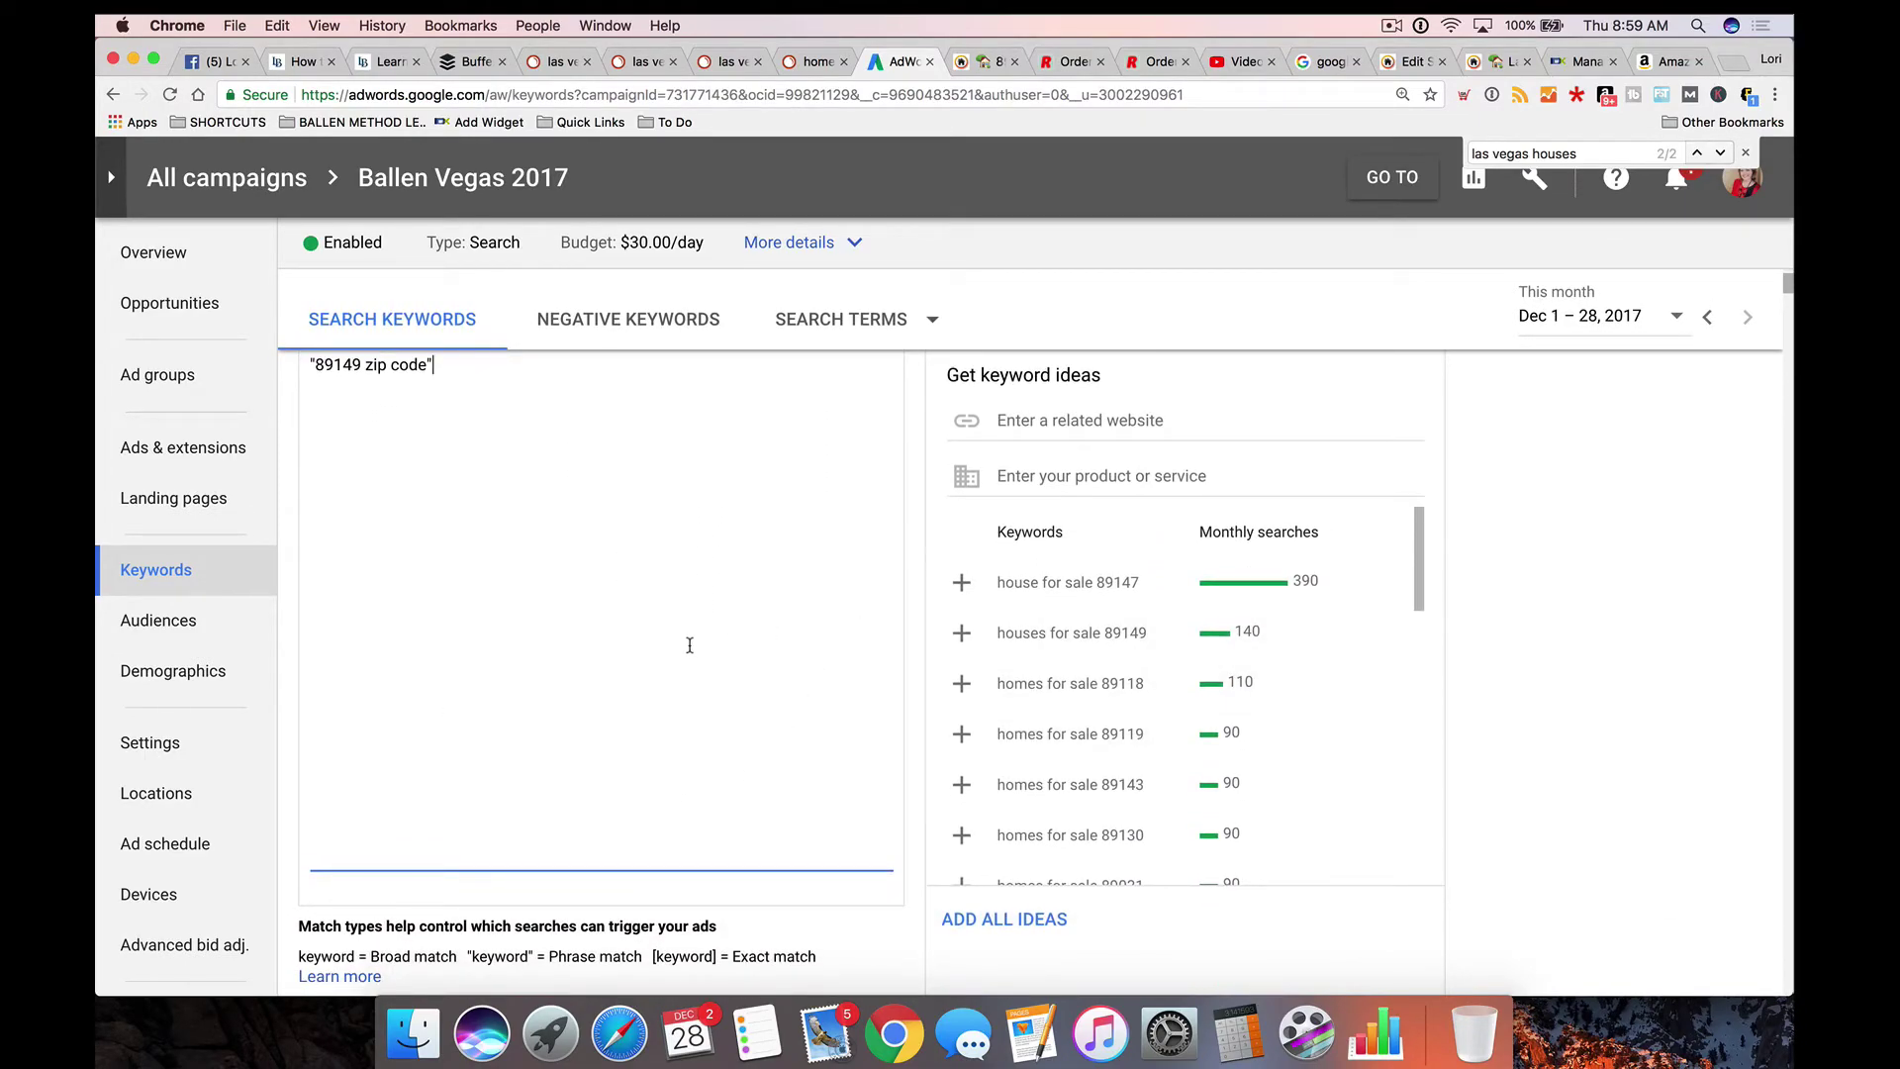
{"action": "scroll", "coordinate": [687, 644], "scroll_direction": "up", "scroll_amount": 1}
{"action": "scroll", "coordinate": [1268, 721], "scroll_direction": "down", "scroll_amount": 1}
{"action": "scroll", "coordinate": [1269, 719], "scroll_direction": "down", "scroll_amount": 7}
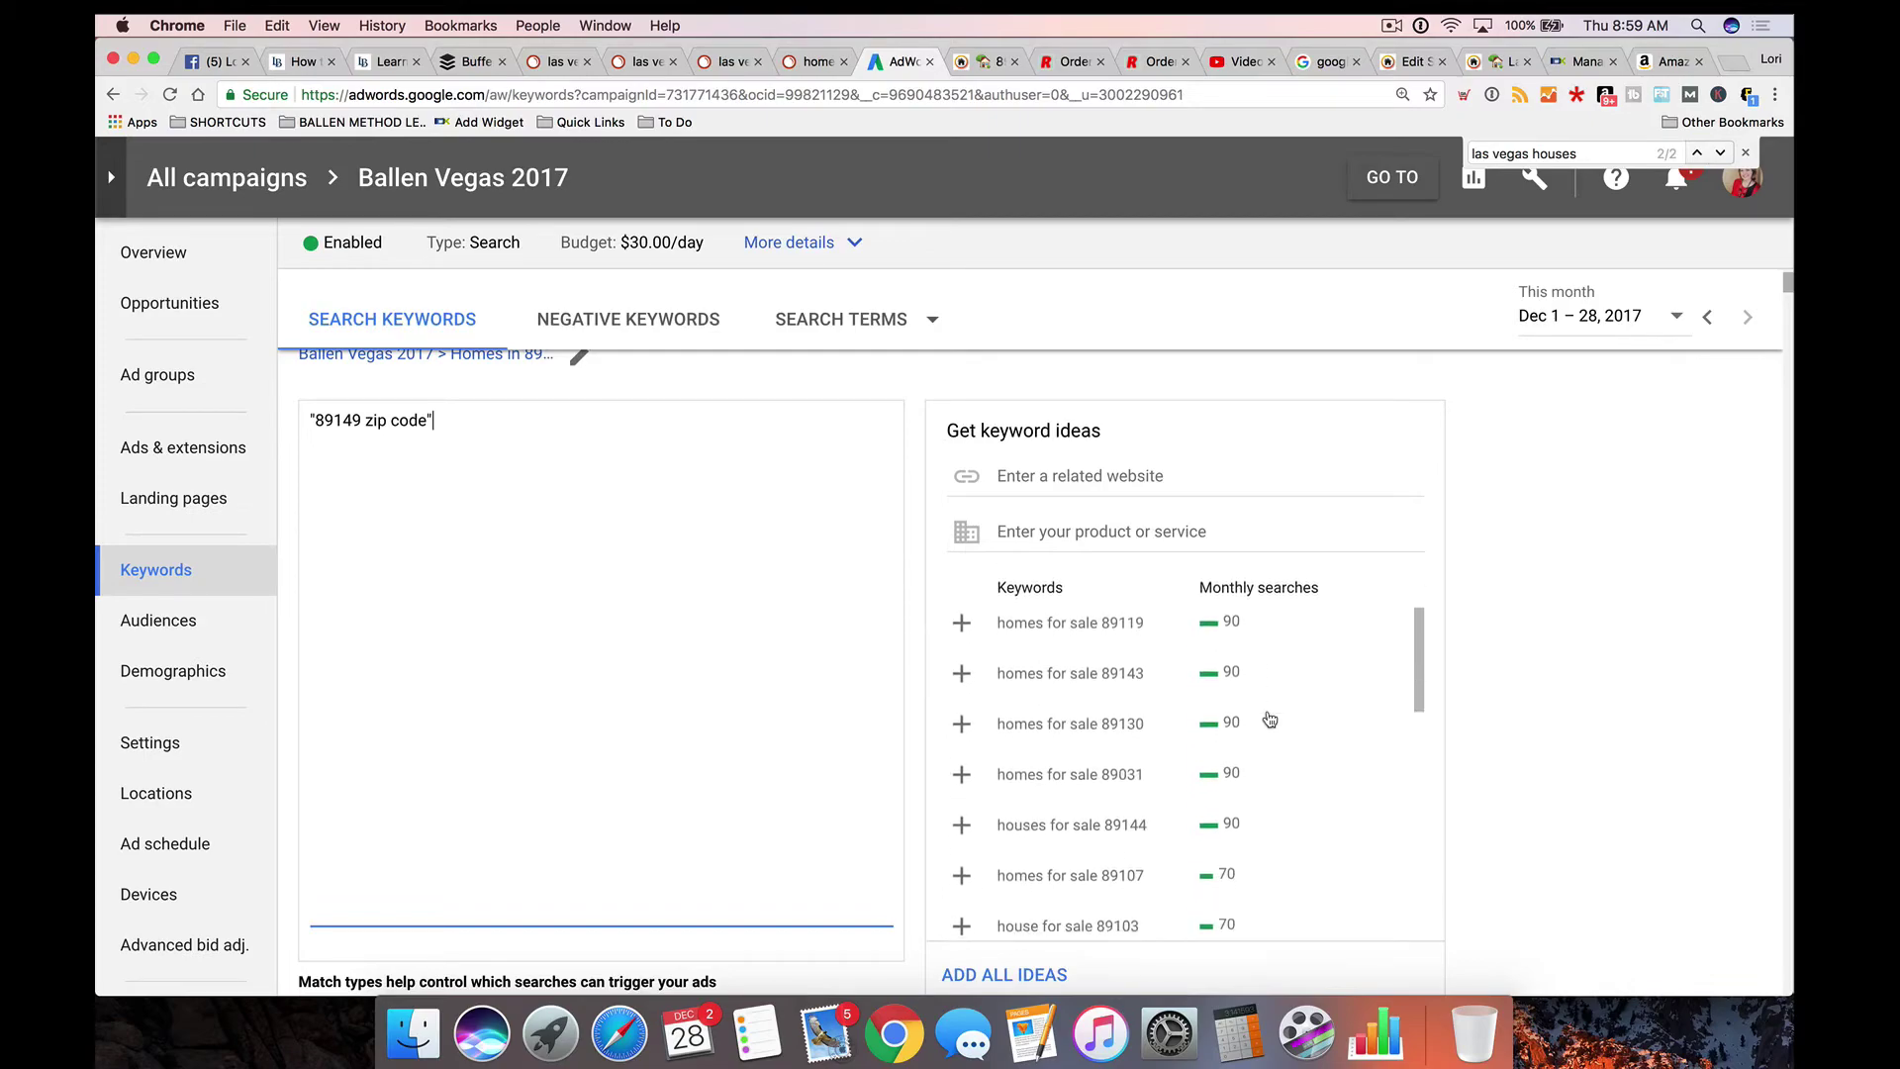
{"action": "scroll", "coordinate": [1269, 719], "scroll_direction": "down", "scroll_amount": 5}
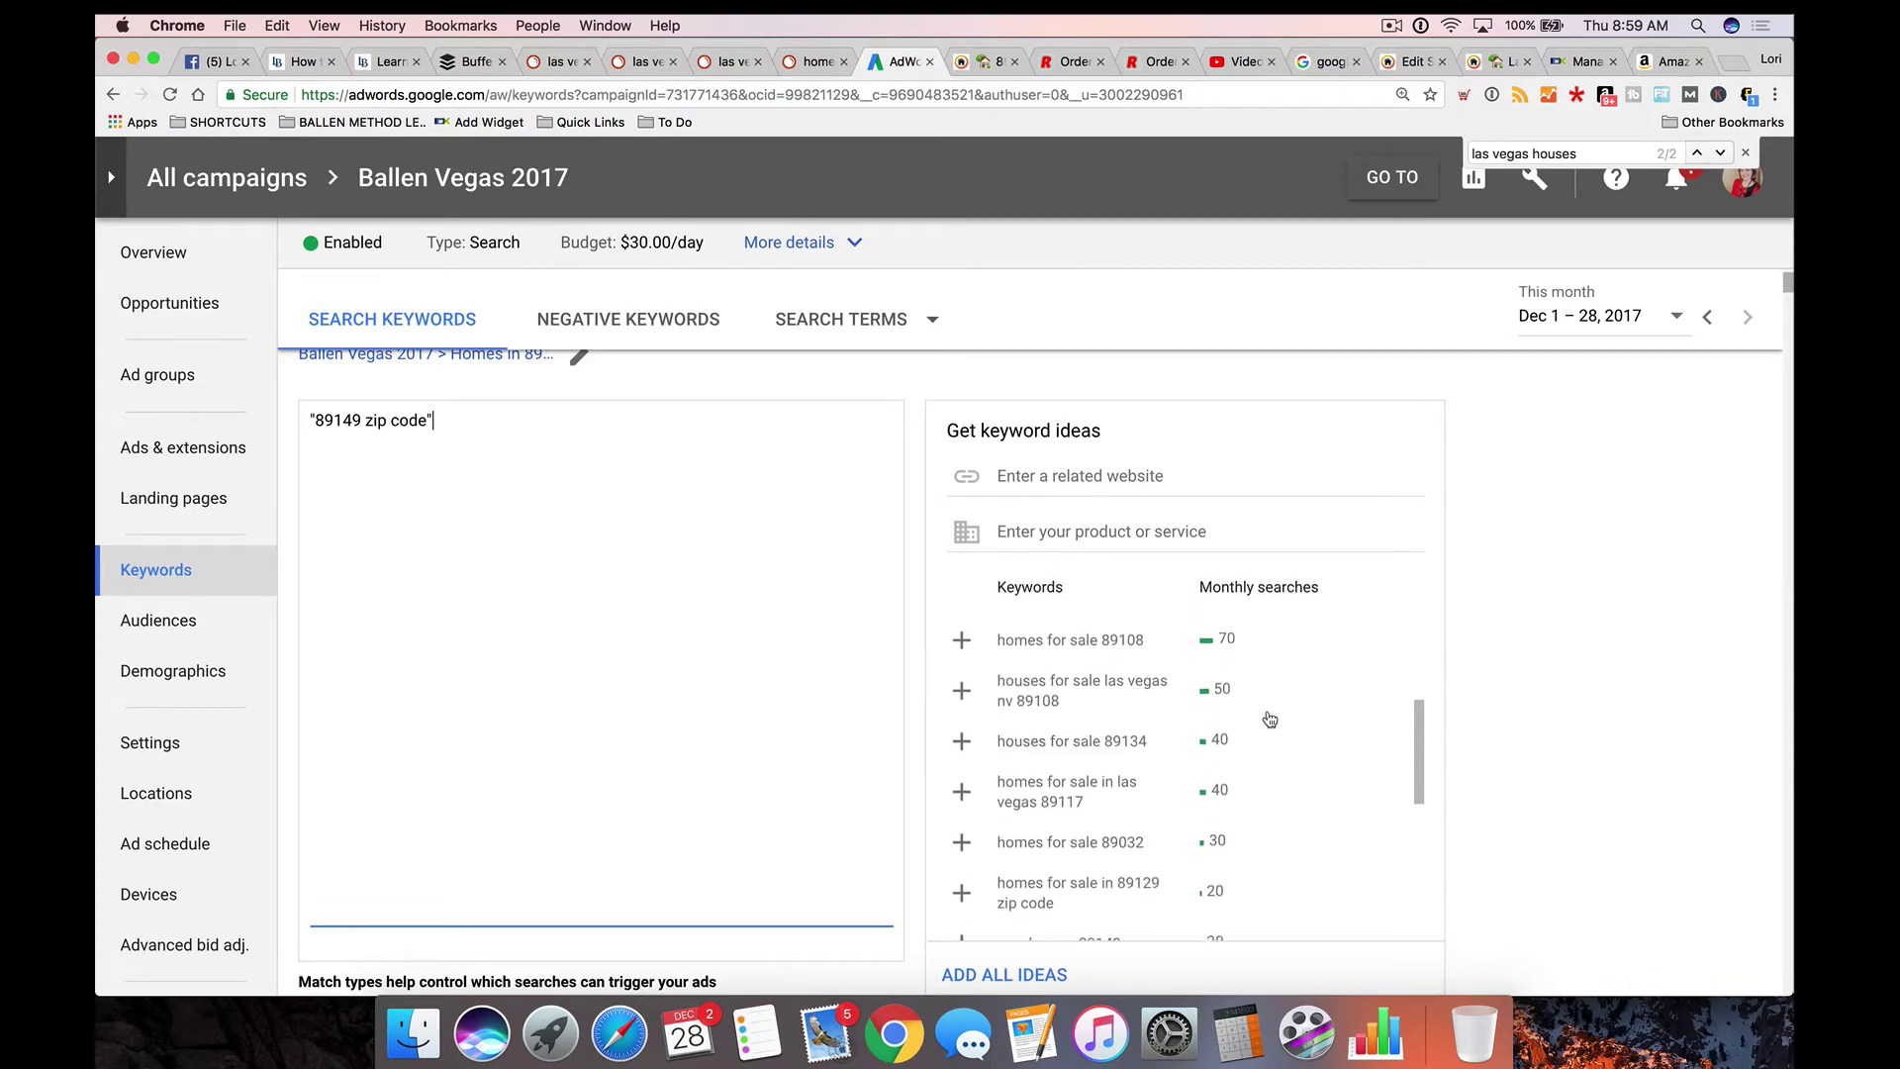
{"action": "scroll", "coordinate": [1267, 720], "scroll_direction": "down", "scroll_amount": 2}
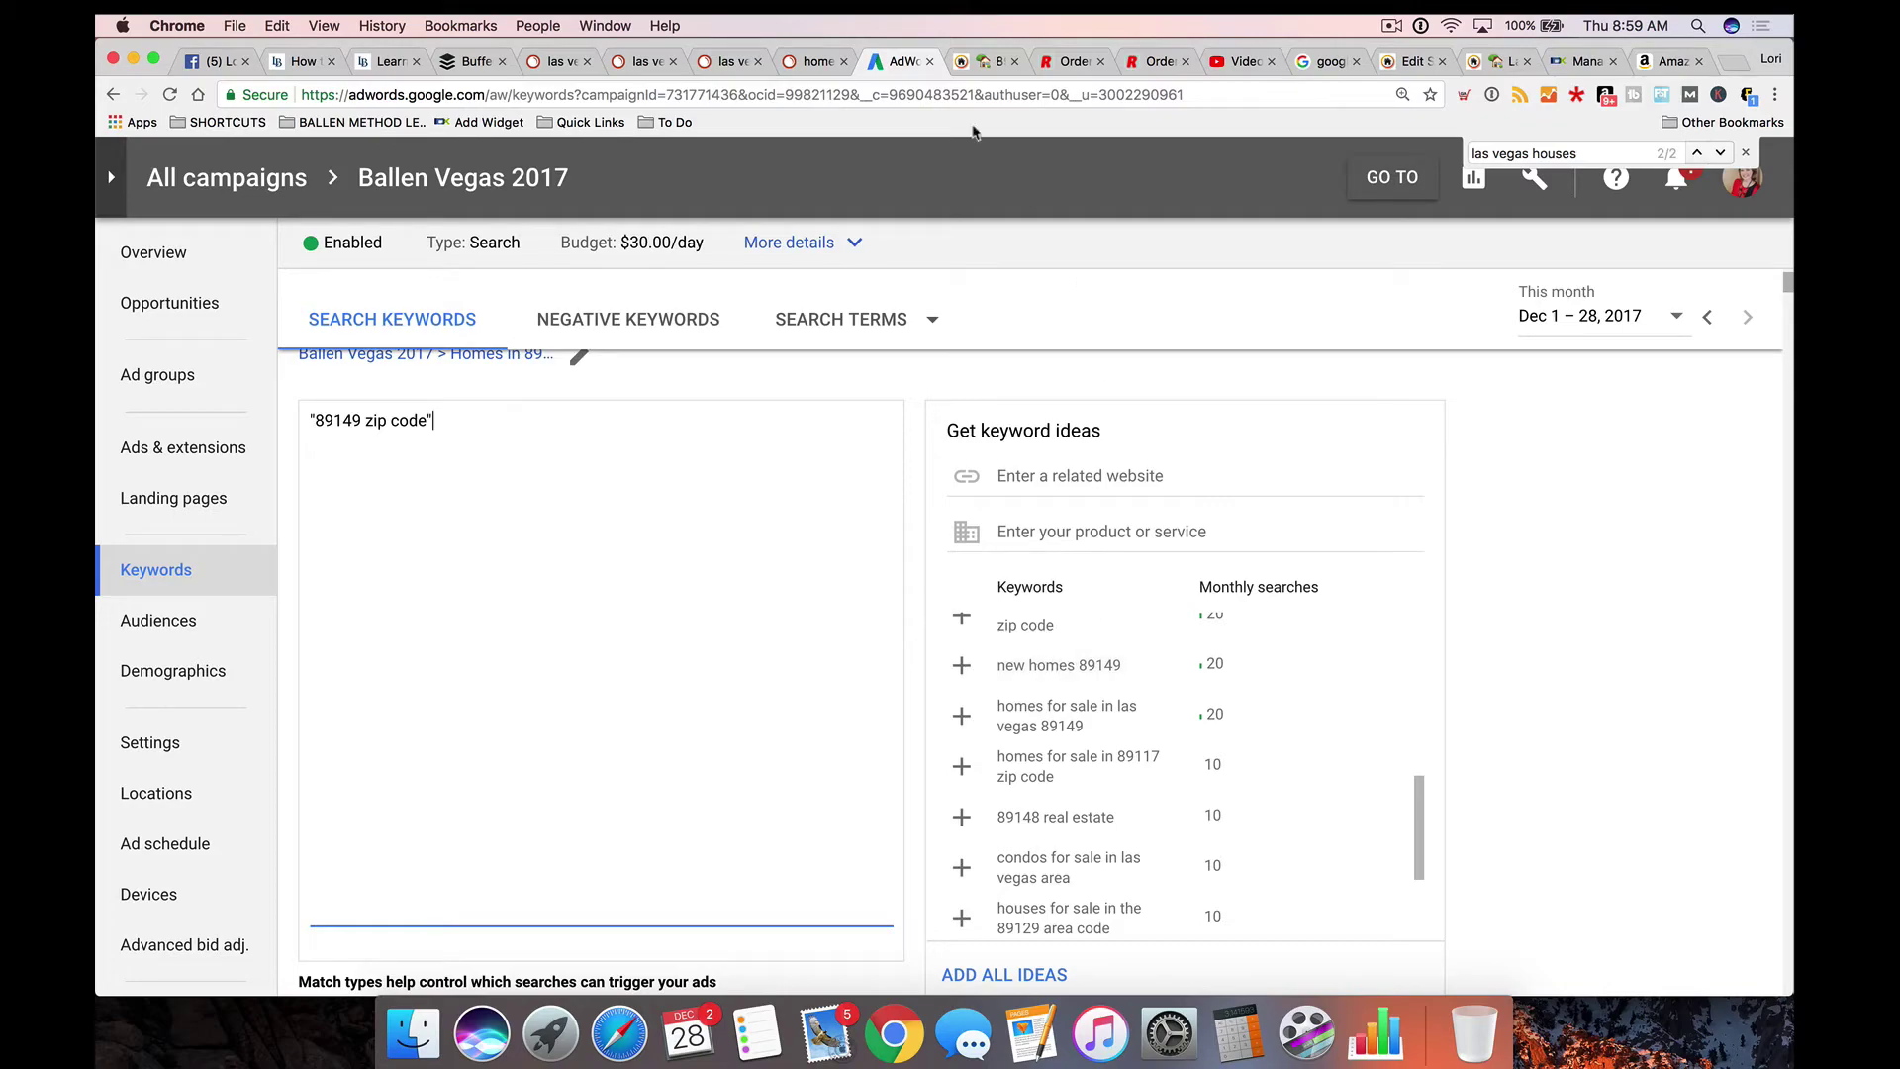
{"action": "left_click", "coordinate": [986, 63]}
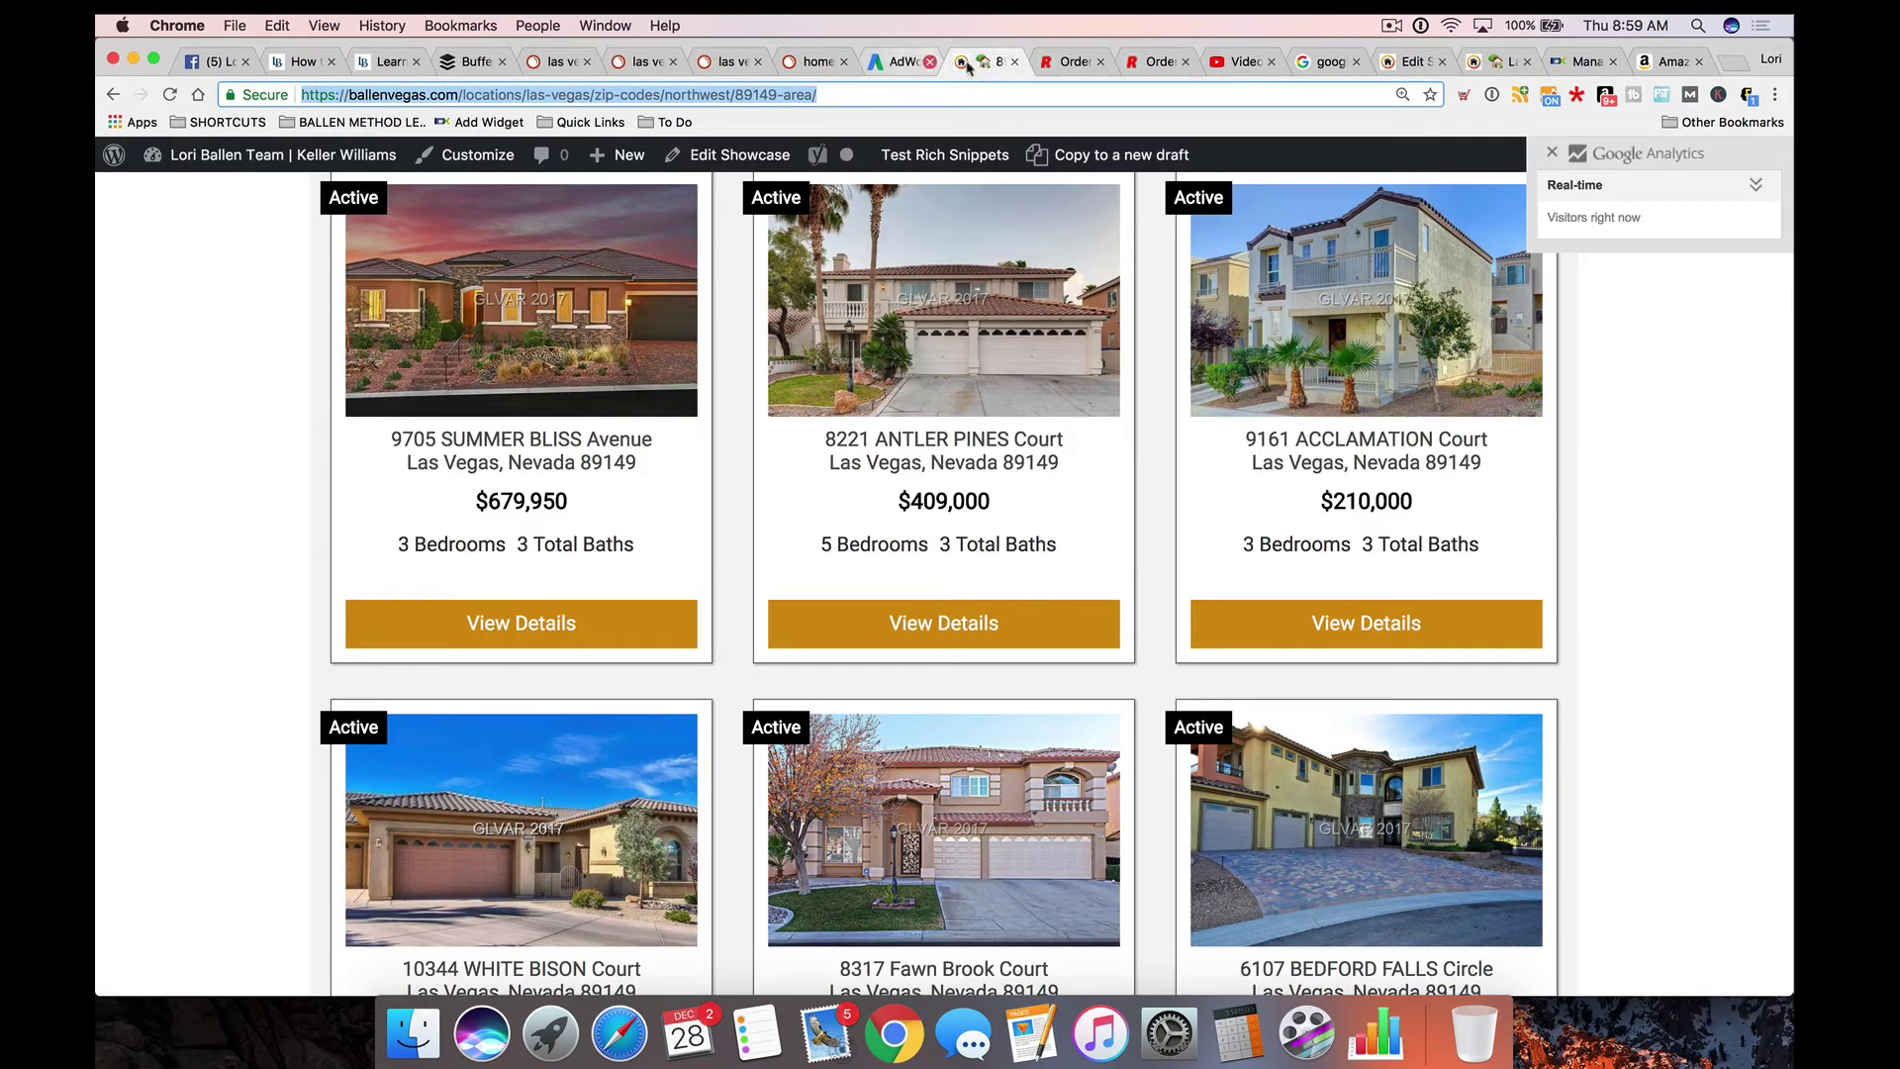
{"action": "left_click", "coordinate": [899, 64]}
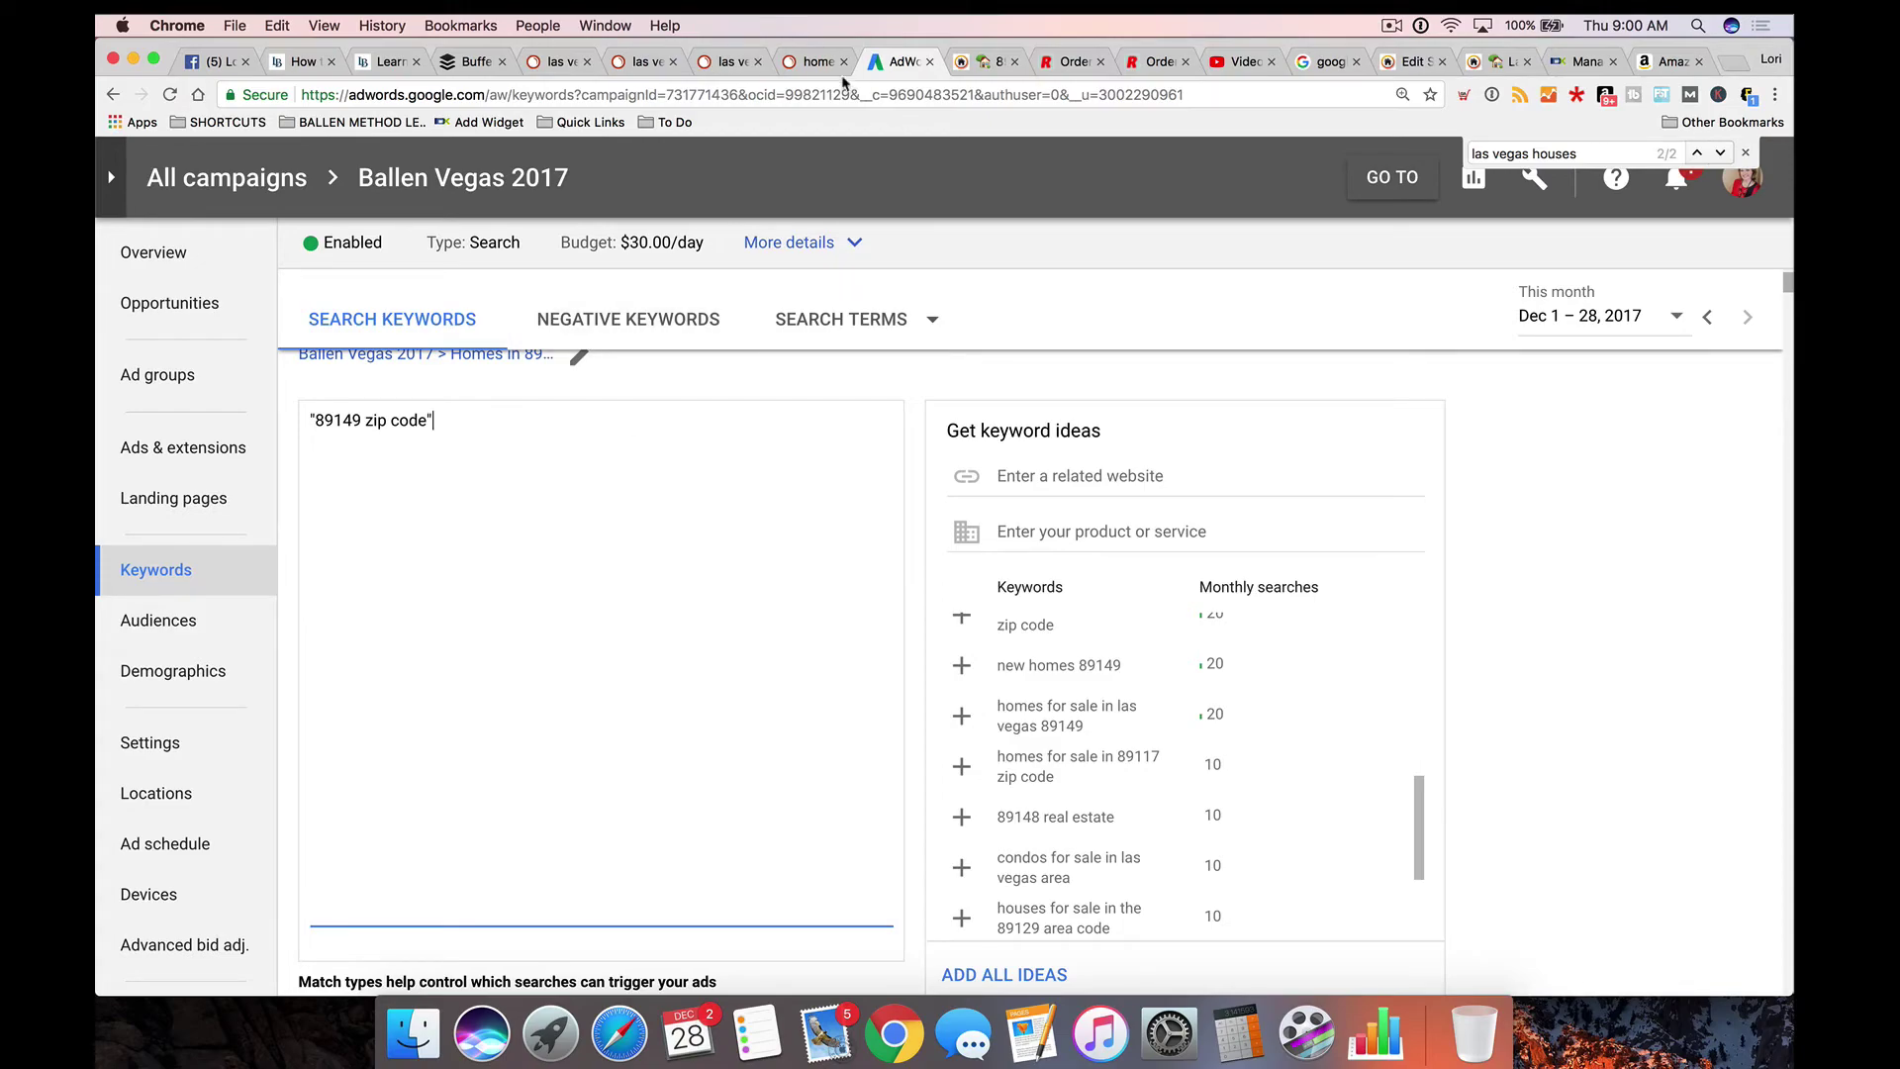
Step: Copy "homes for sale 89149" from the filtered SEMrush report and add it as a phrase match keyword in the AdWords list
{"action": "left_click", "coordinate": [813, 63]}
{"action": "scroll", "coordinate": [590, 525], "scroll_direction": "down", "scroll_amount": 2}
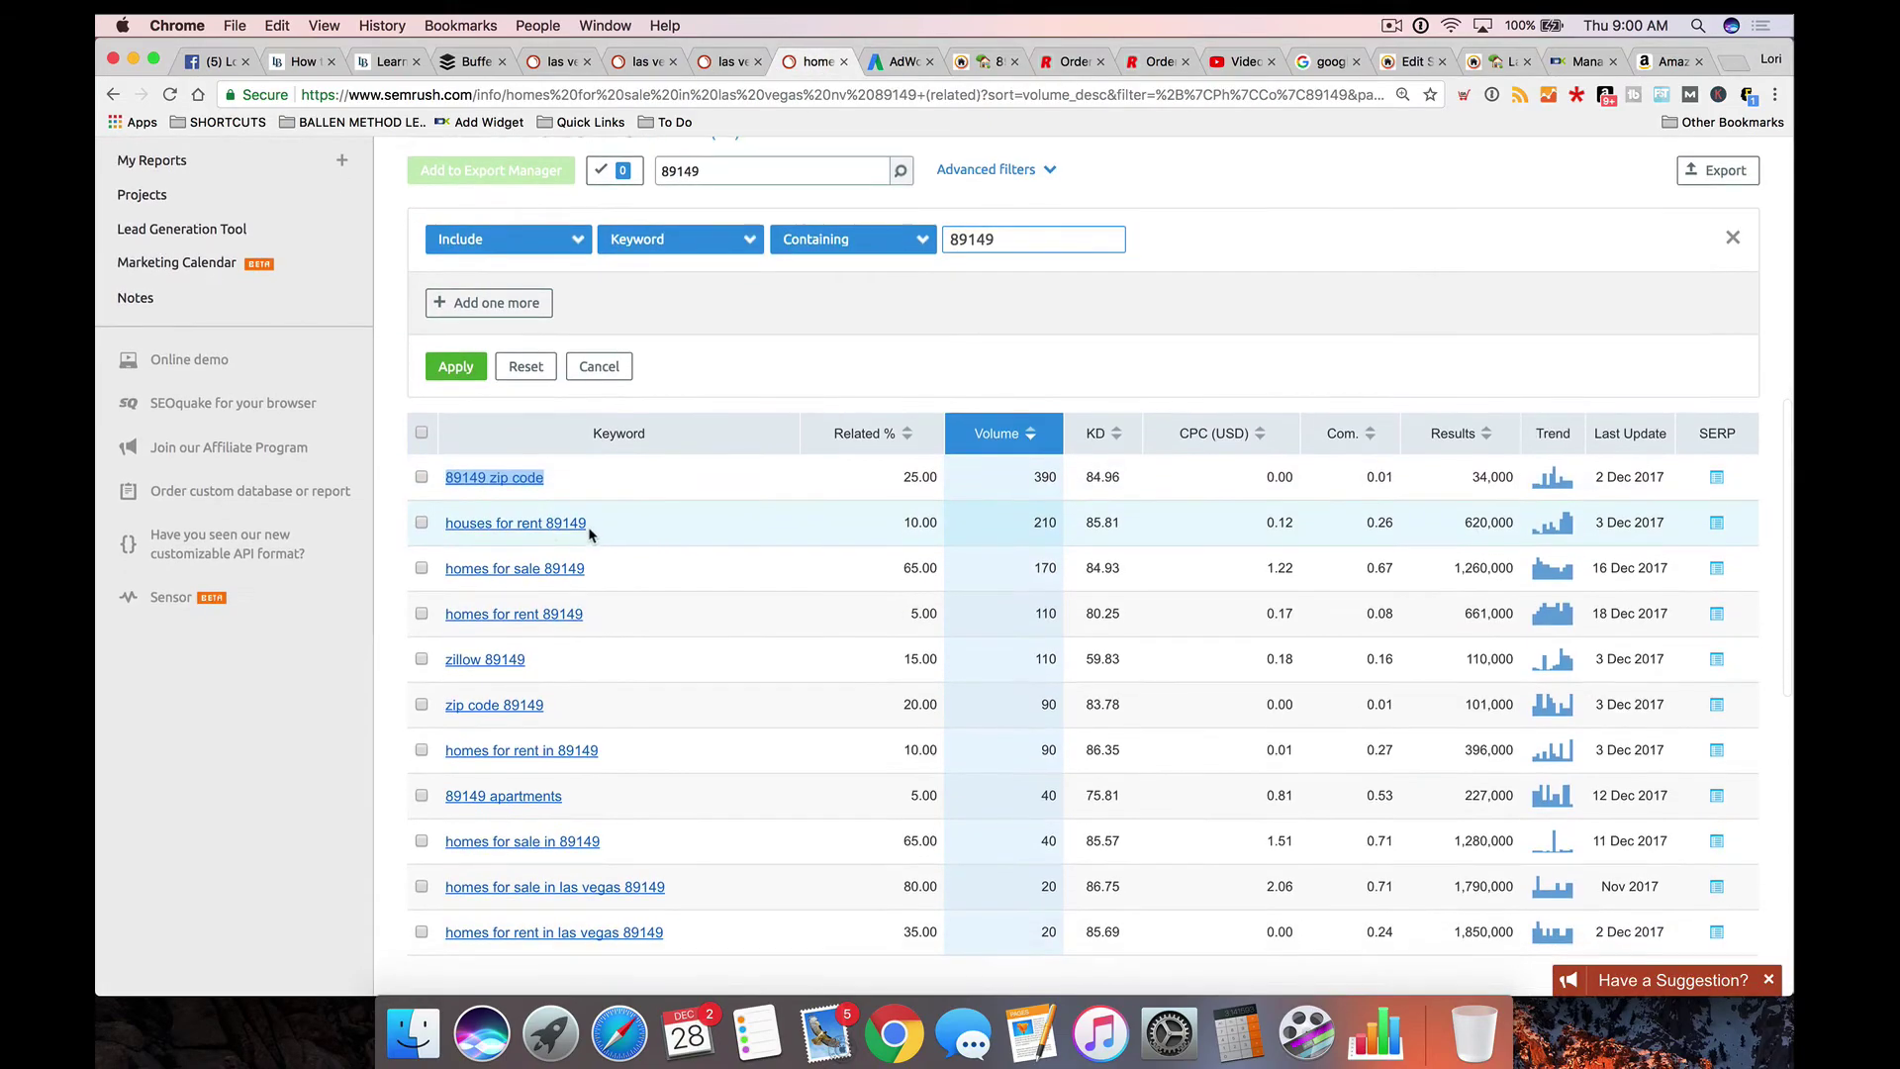
{"action": "scroll", "coordinate": [554, 526], "scroll_direction": "down", "scroll_amount": 1}
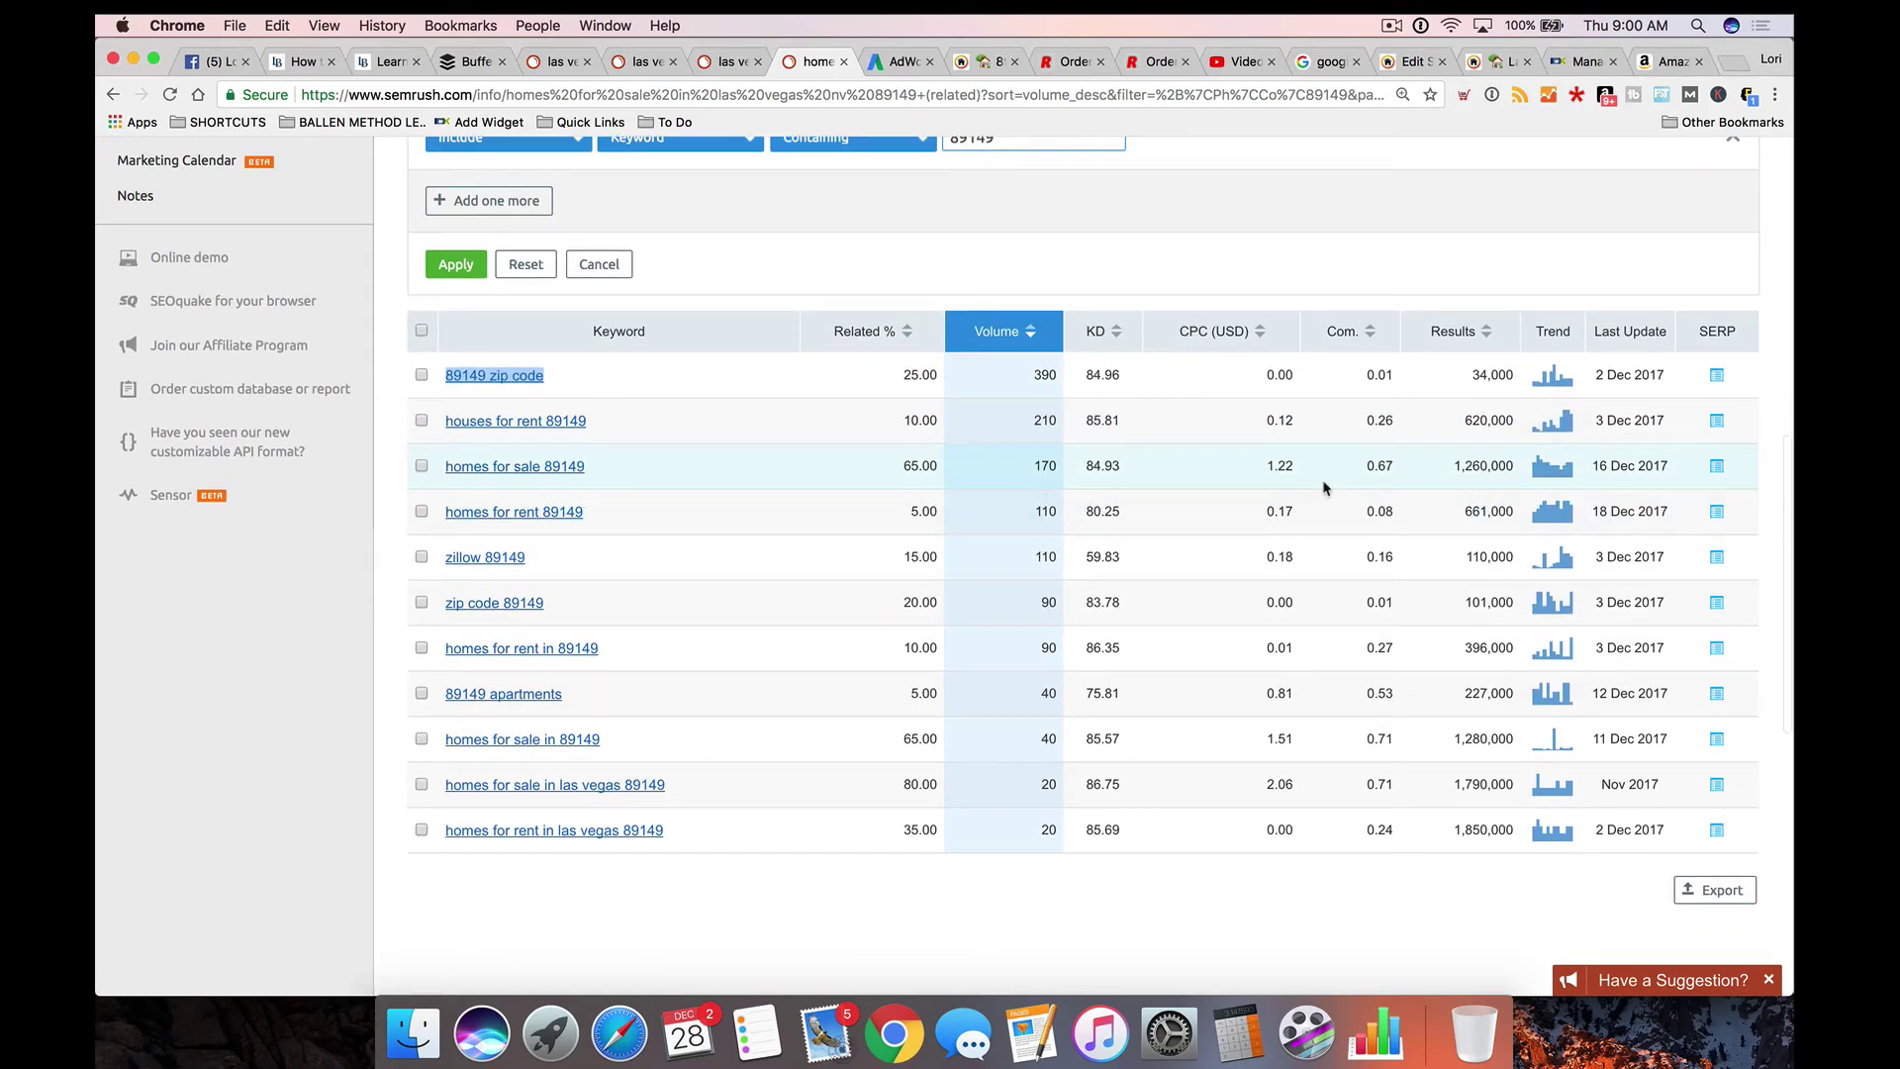
{"action": "left_click_drag", "start_coordinate": [698, 478], "coordinate": [441, 467]}
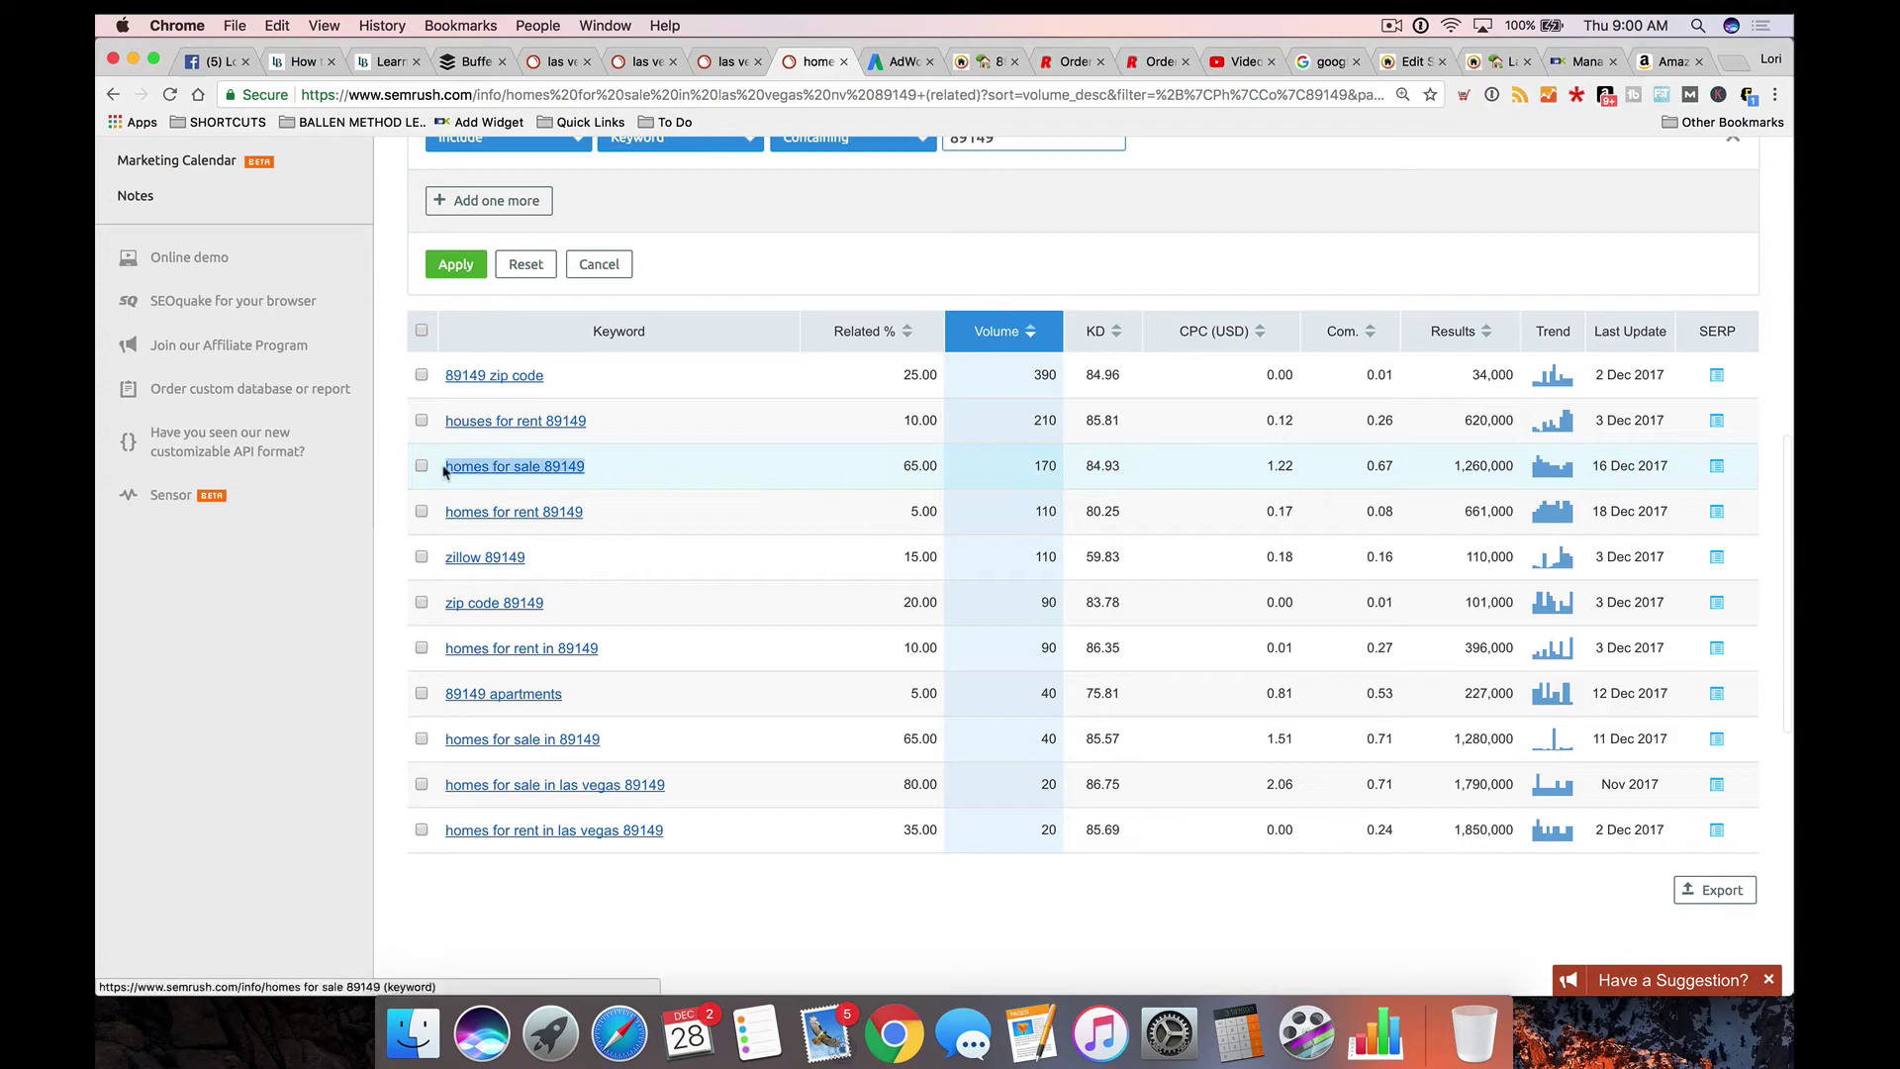
{"action": "key", "text": "super+c"}
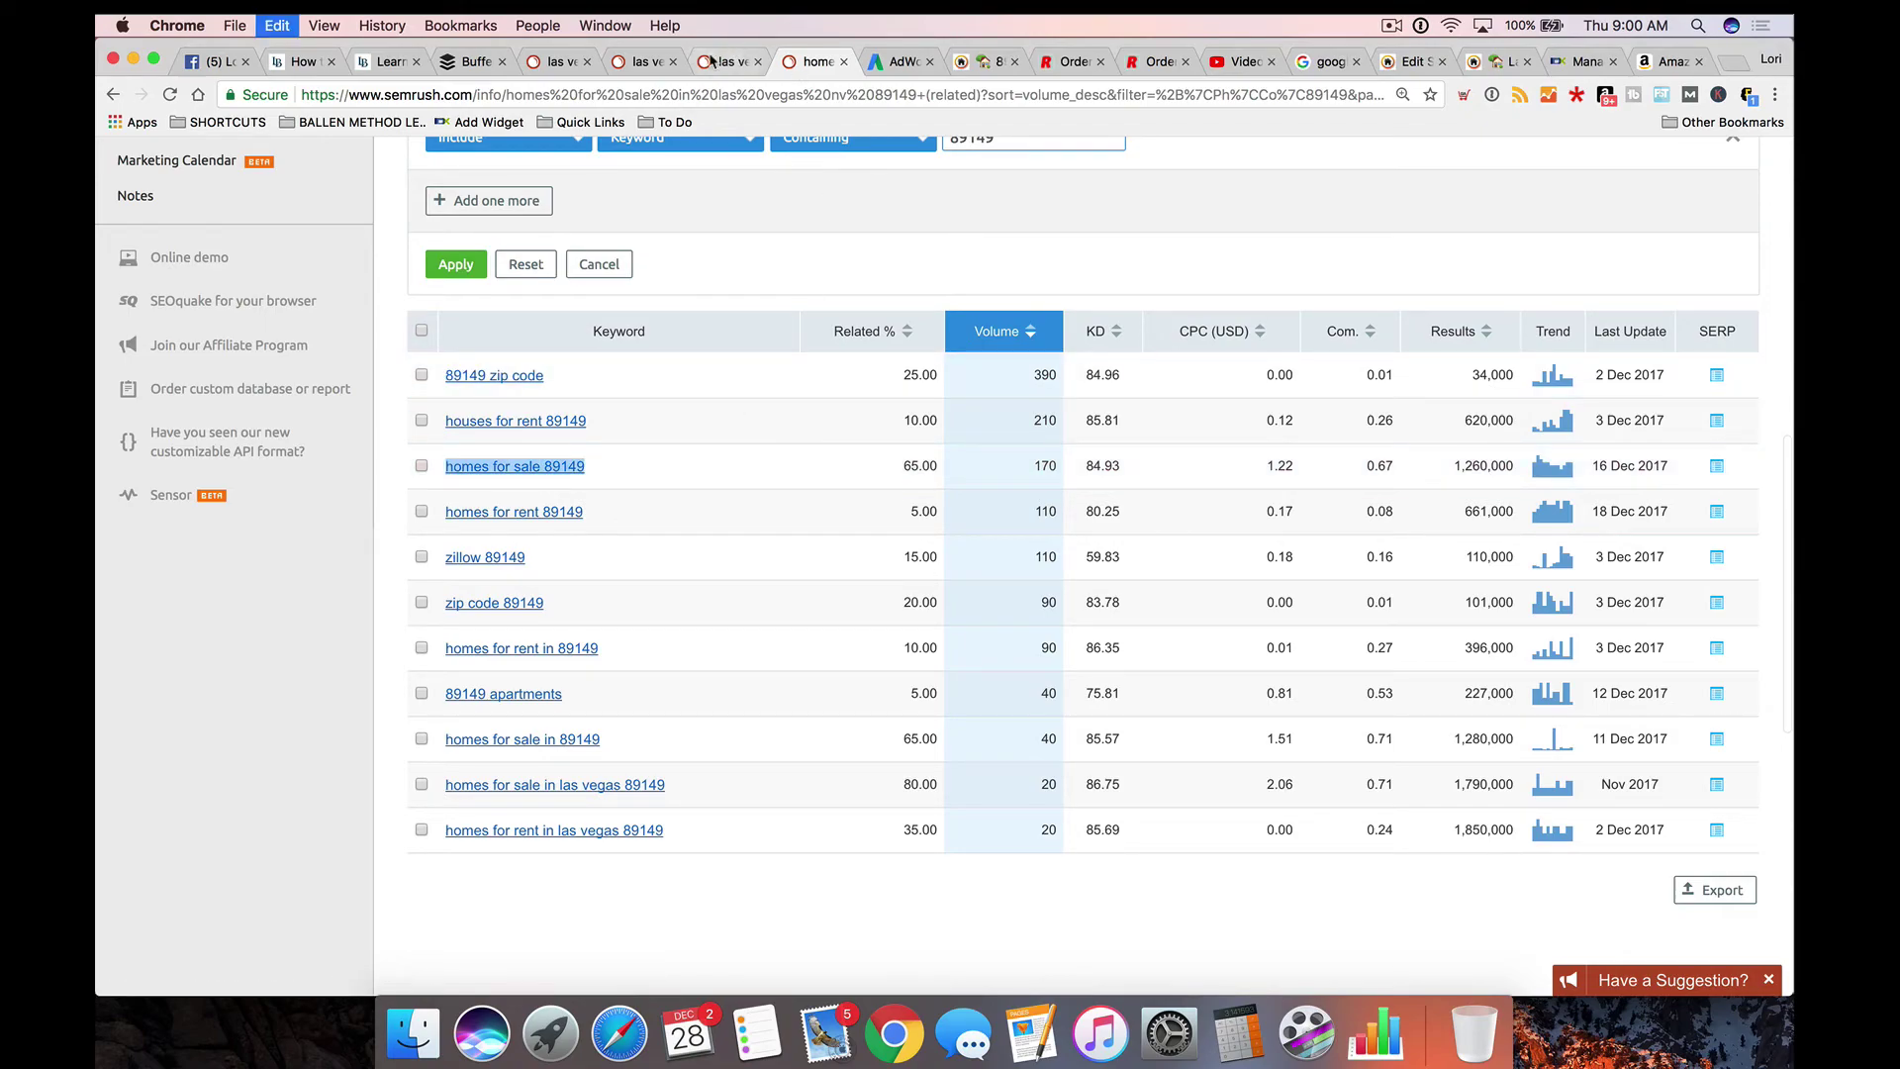
{"action": "left_click", "coordinate": [896, 61]}
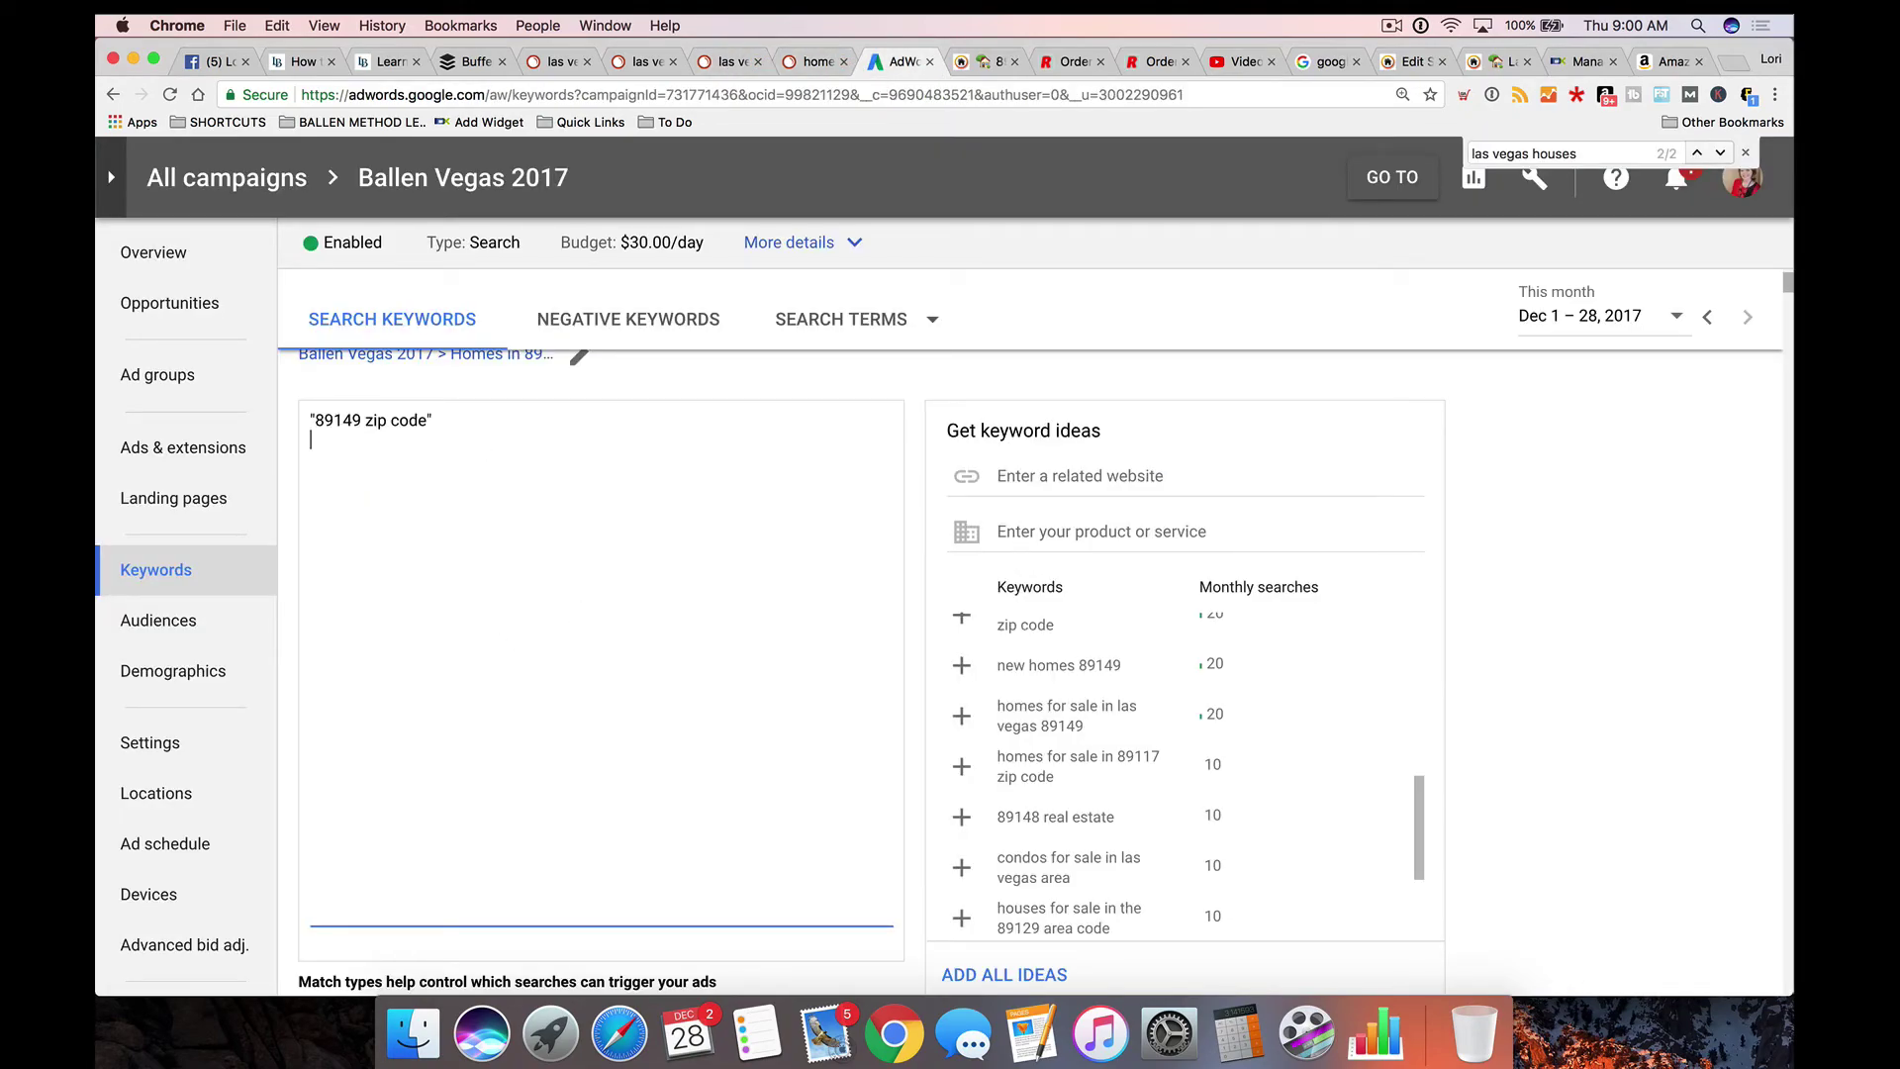
{"action": "key", "text": "super+v"}
{"action": "left_click", "coordinate": [324, 461]}
{"action": "key", "text": "BackSpace"}
Step: Copy "zip code 89149" from the SEMrush report and add it in quotes as the third keyword in the AdWords list
{"action": "left_click", "coordinate": [812, 61]}
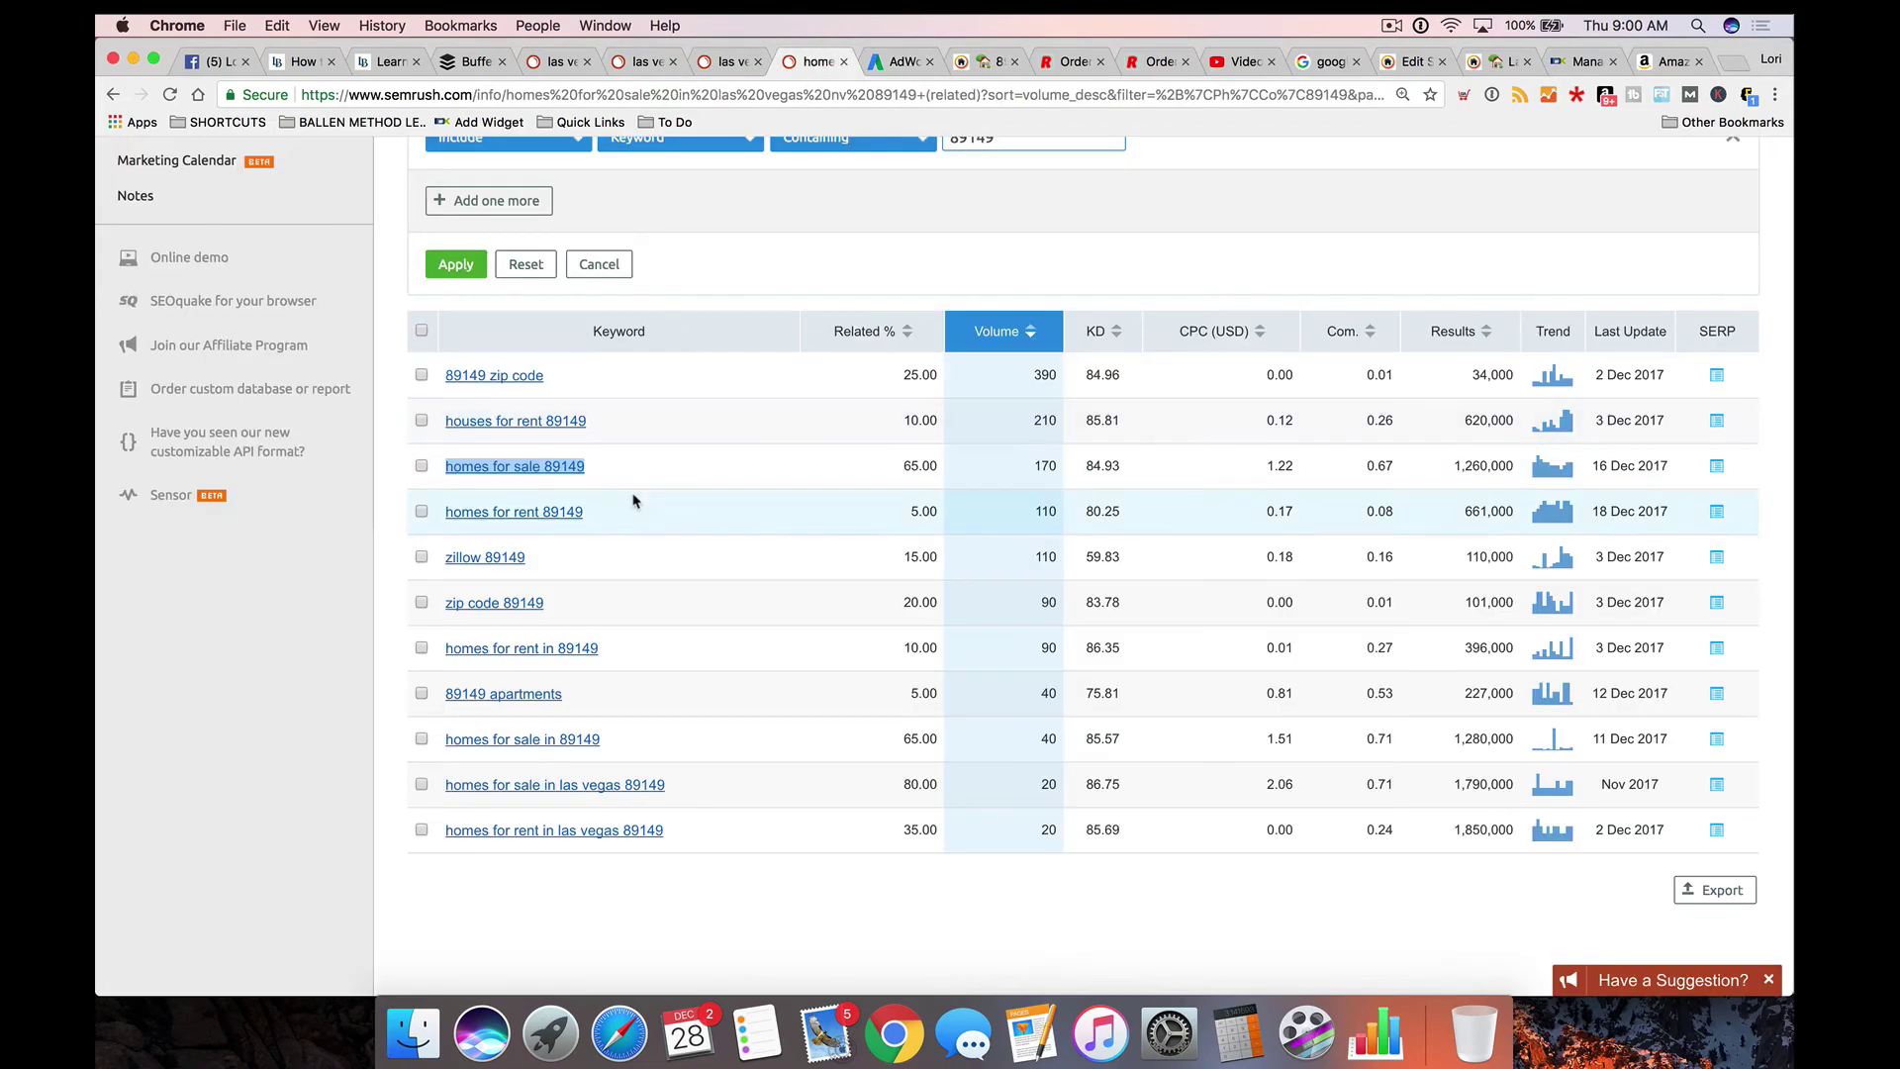
{"action": "scroll", "coordinate": [622, 503], "scroll_direction": "down", "scroll_amount": 1}
{"action": "scroll", "coordinate": [594, 507], "scroll_direction": "down", "scroll_amount": 2}
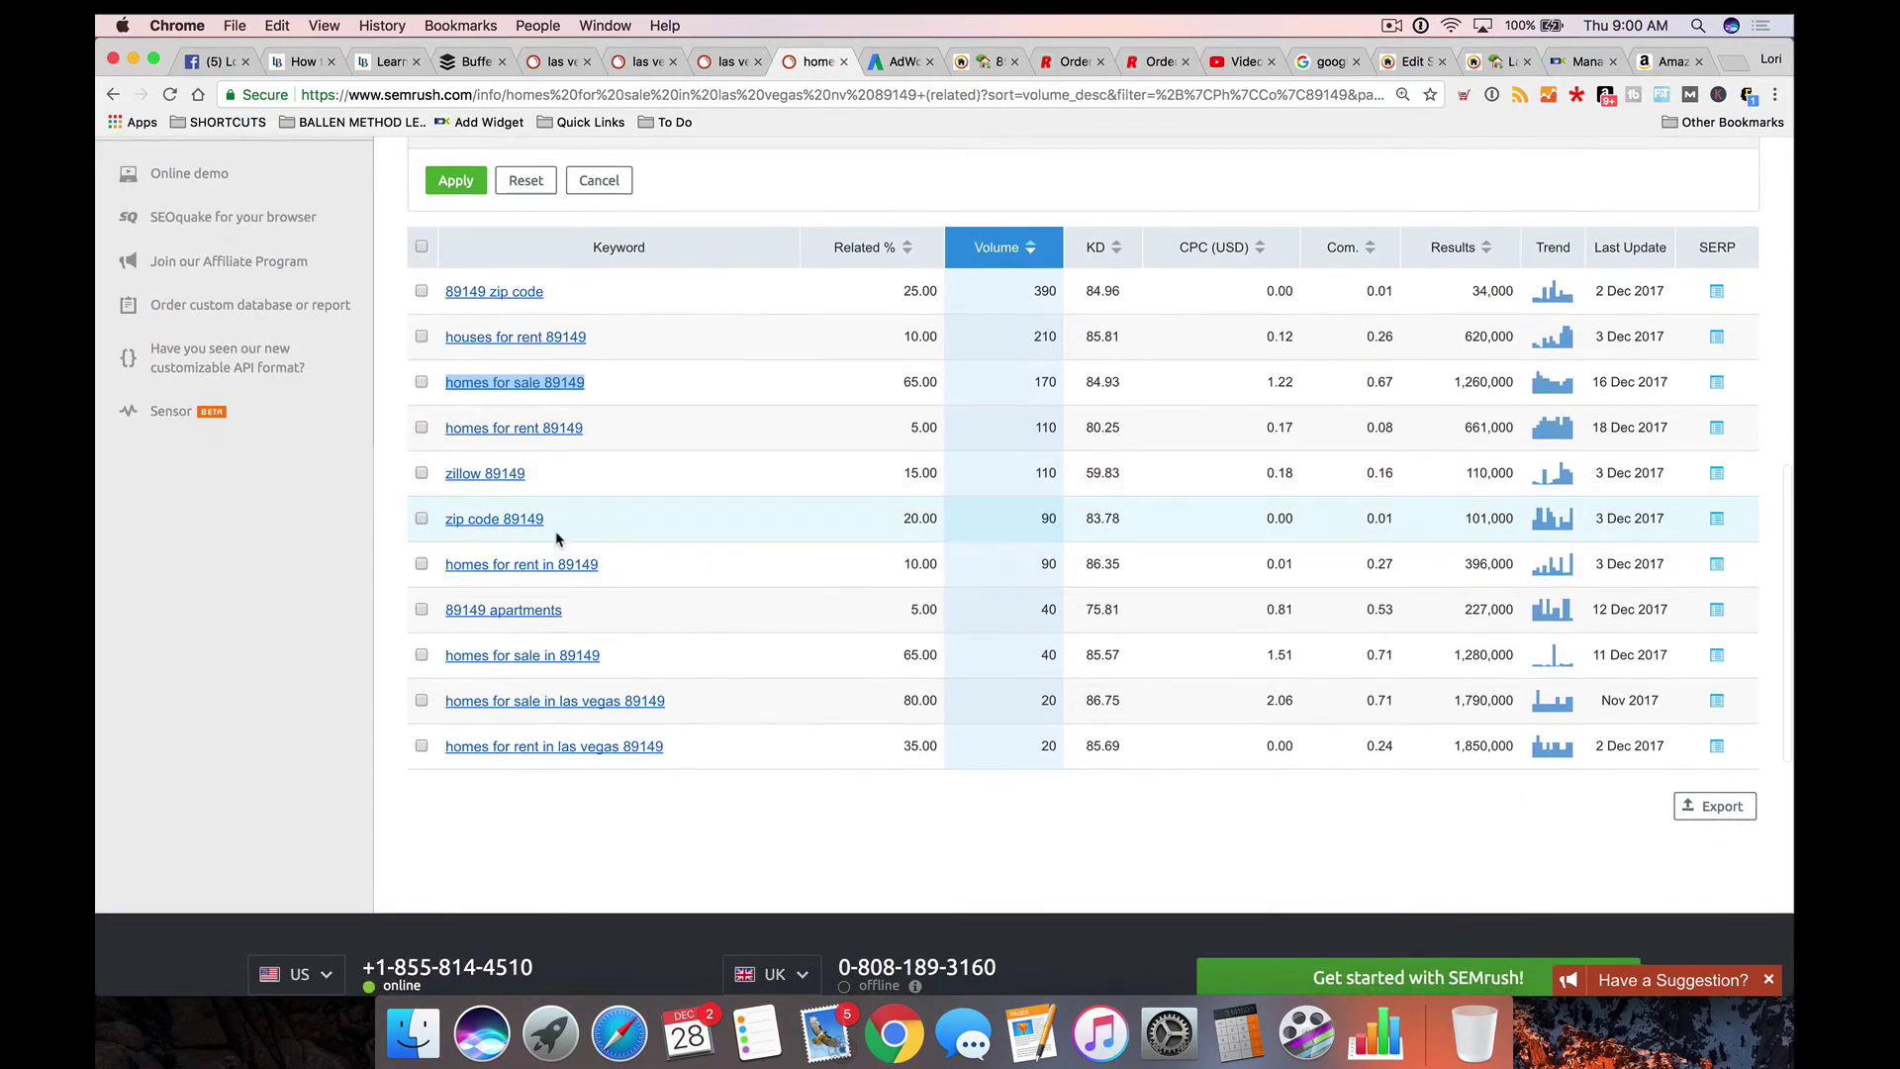
{"action": "scroll", "coordinate": [551, 520], "scroll_direction": "down", "scroll_amount": 1}
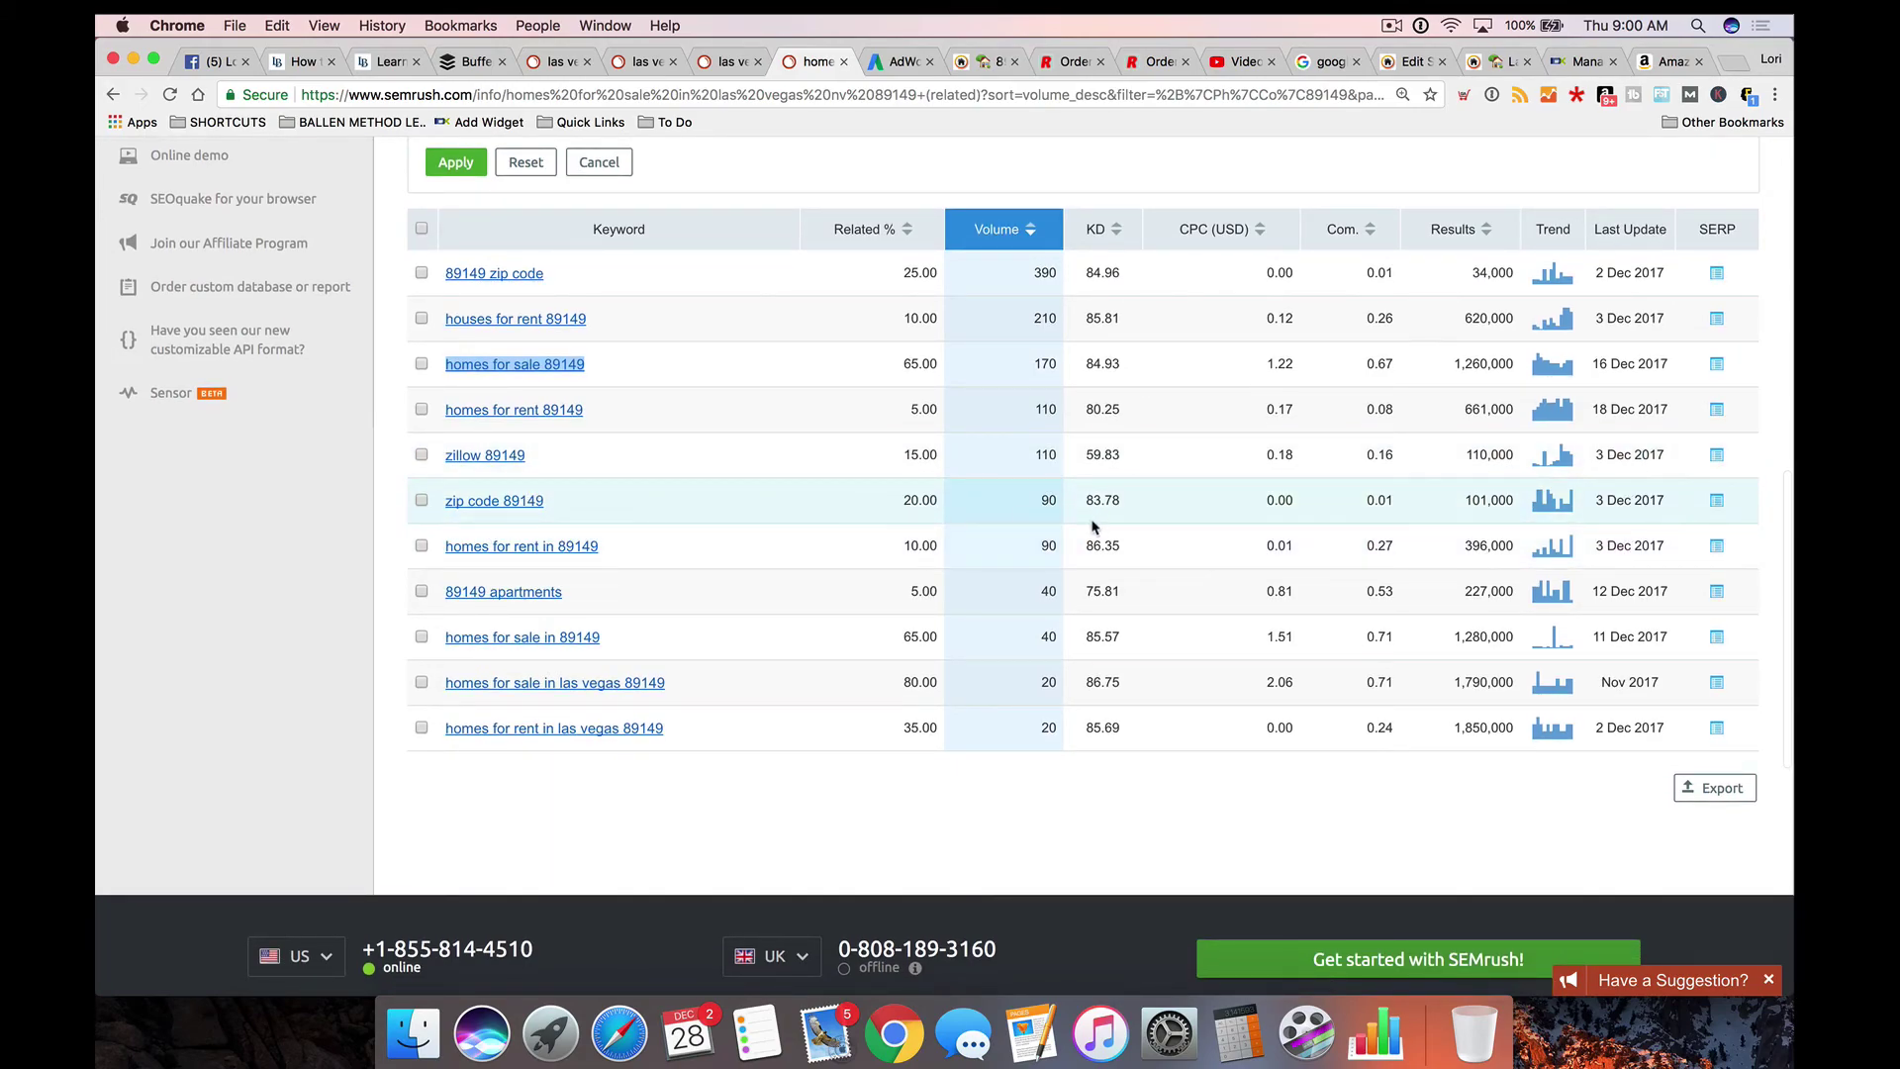
{"action": "left_click_drag", "start_coordinate": [551, 501], "coordinate": [434, 505]}
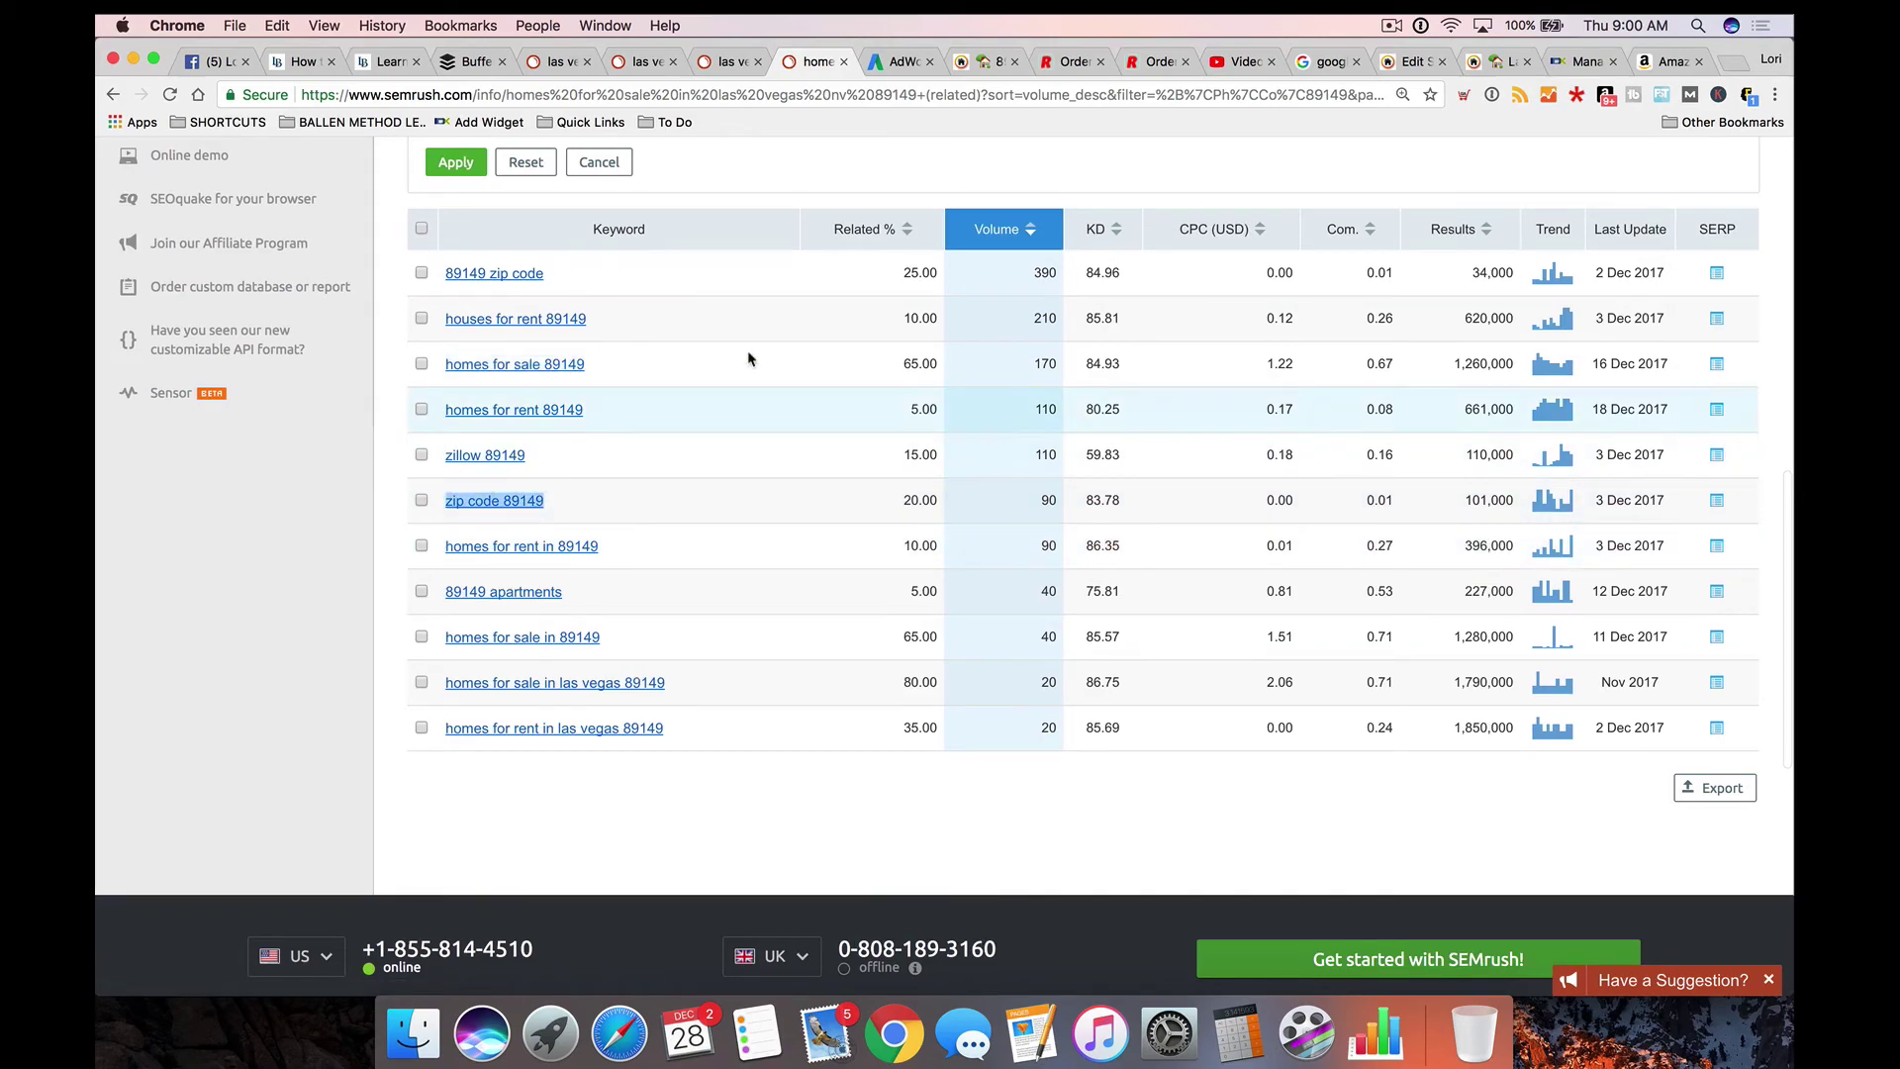
{"action": "left_click", "coordinate": [875, 61]}
{"action": "left_click", "coordinate": [503, 439]}
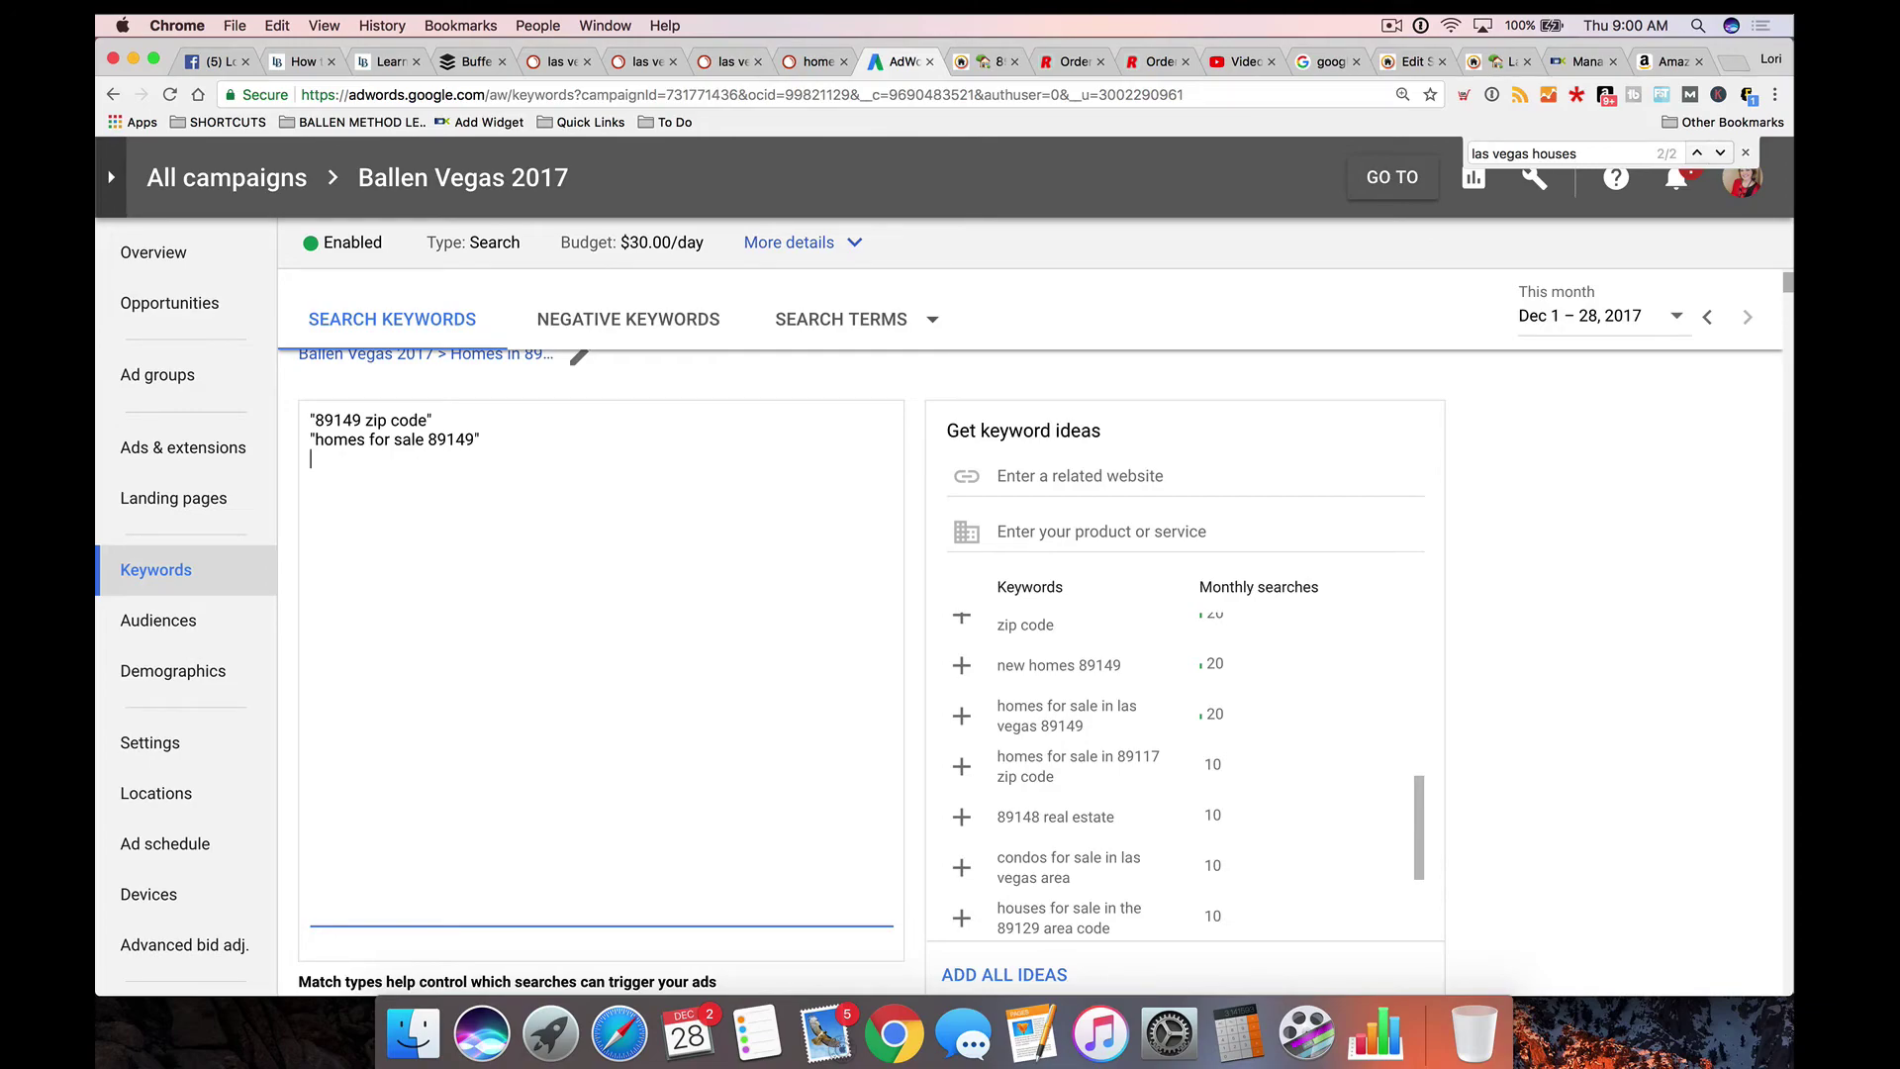
{"action": "type", "text": "\""}
{"action": "key", "text": "super+v"}
{"action": "left_click", "coordinate": [312, 480]}
{"action": "key", "text": "BackSpace"}
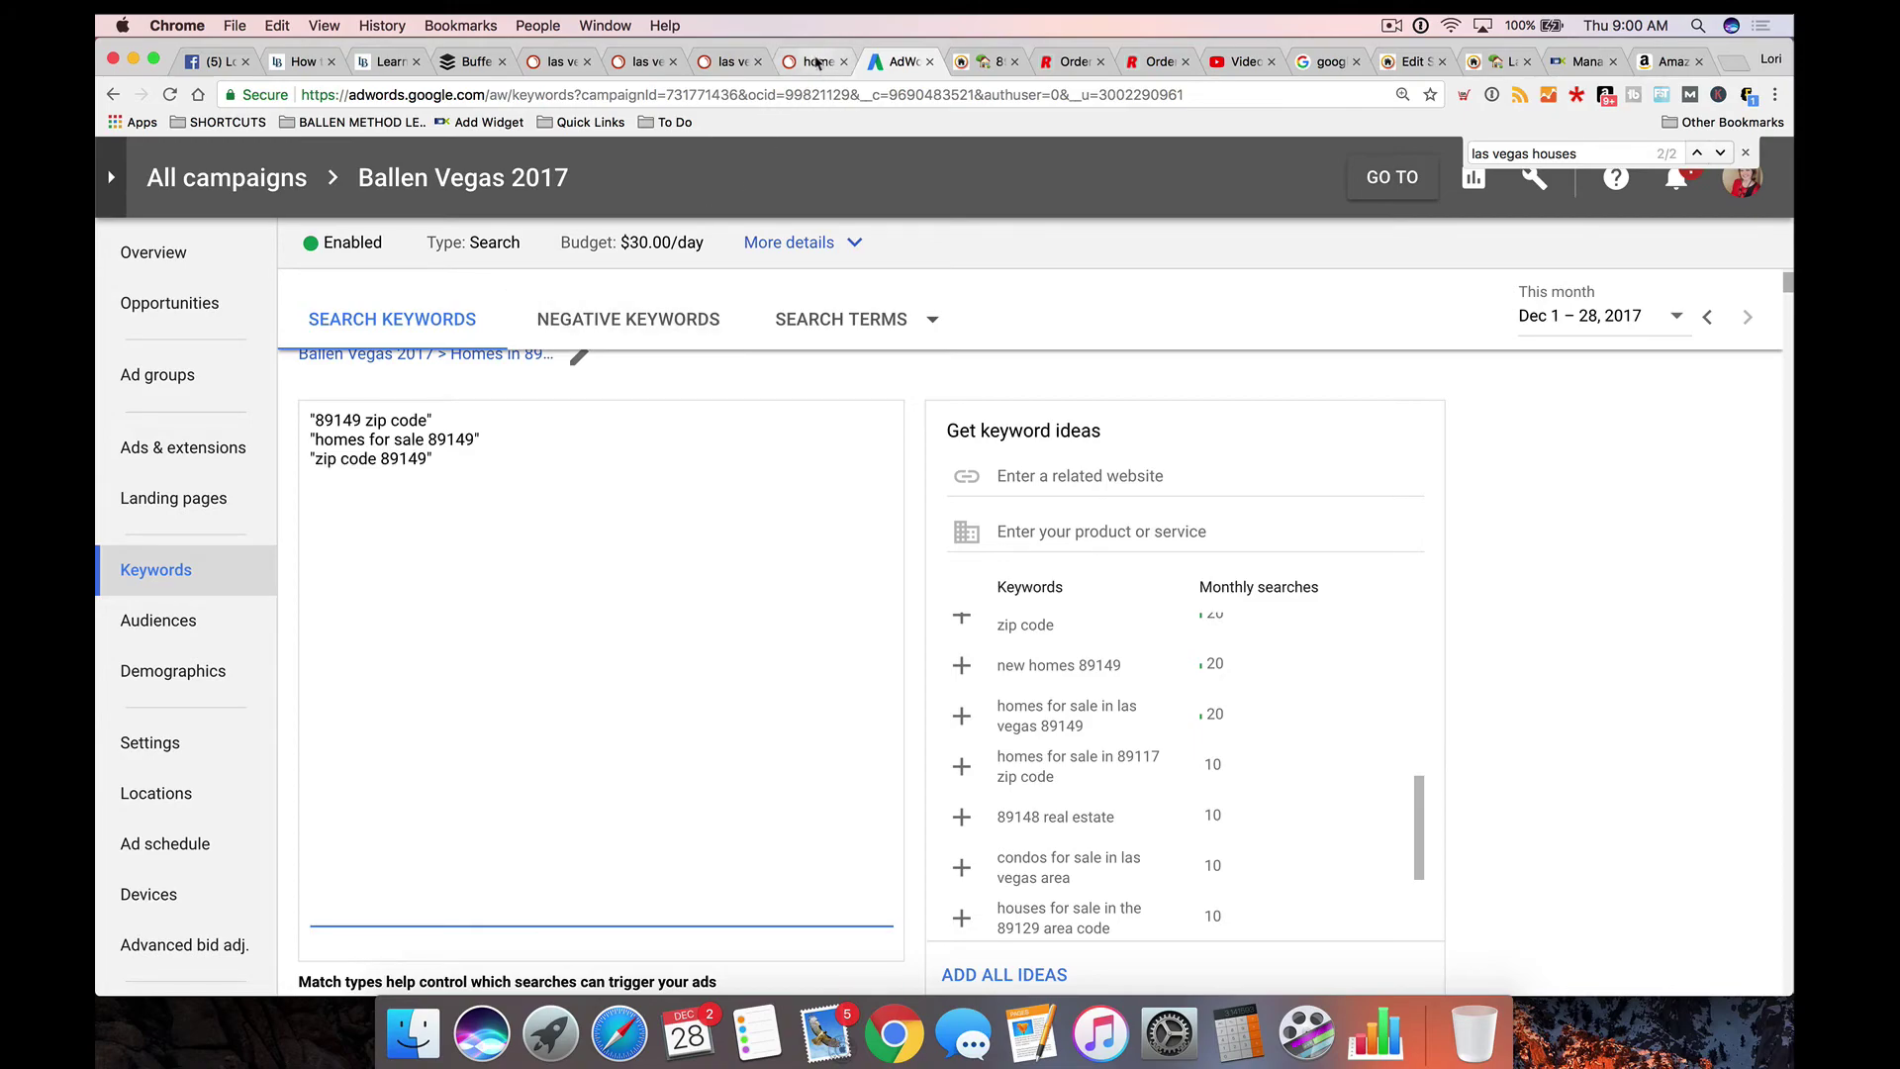
Step: Copy "homes for sale in 89149" from the SEMrush report and add it as another phrase match keyword in AdWords
{"action": "left_click", "coordinate": [814, 63]}
{"action": "scroll", "coordinate": [651, 478], "scroll_direction": "down", "scroll_amount": 3}
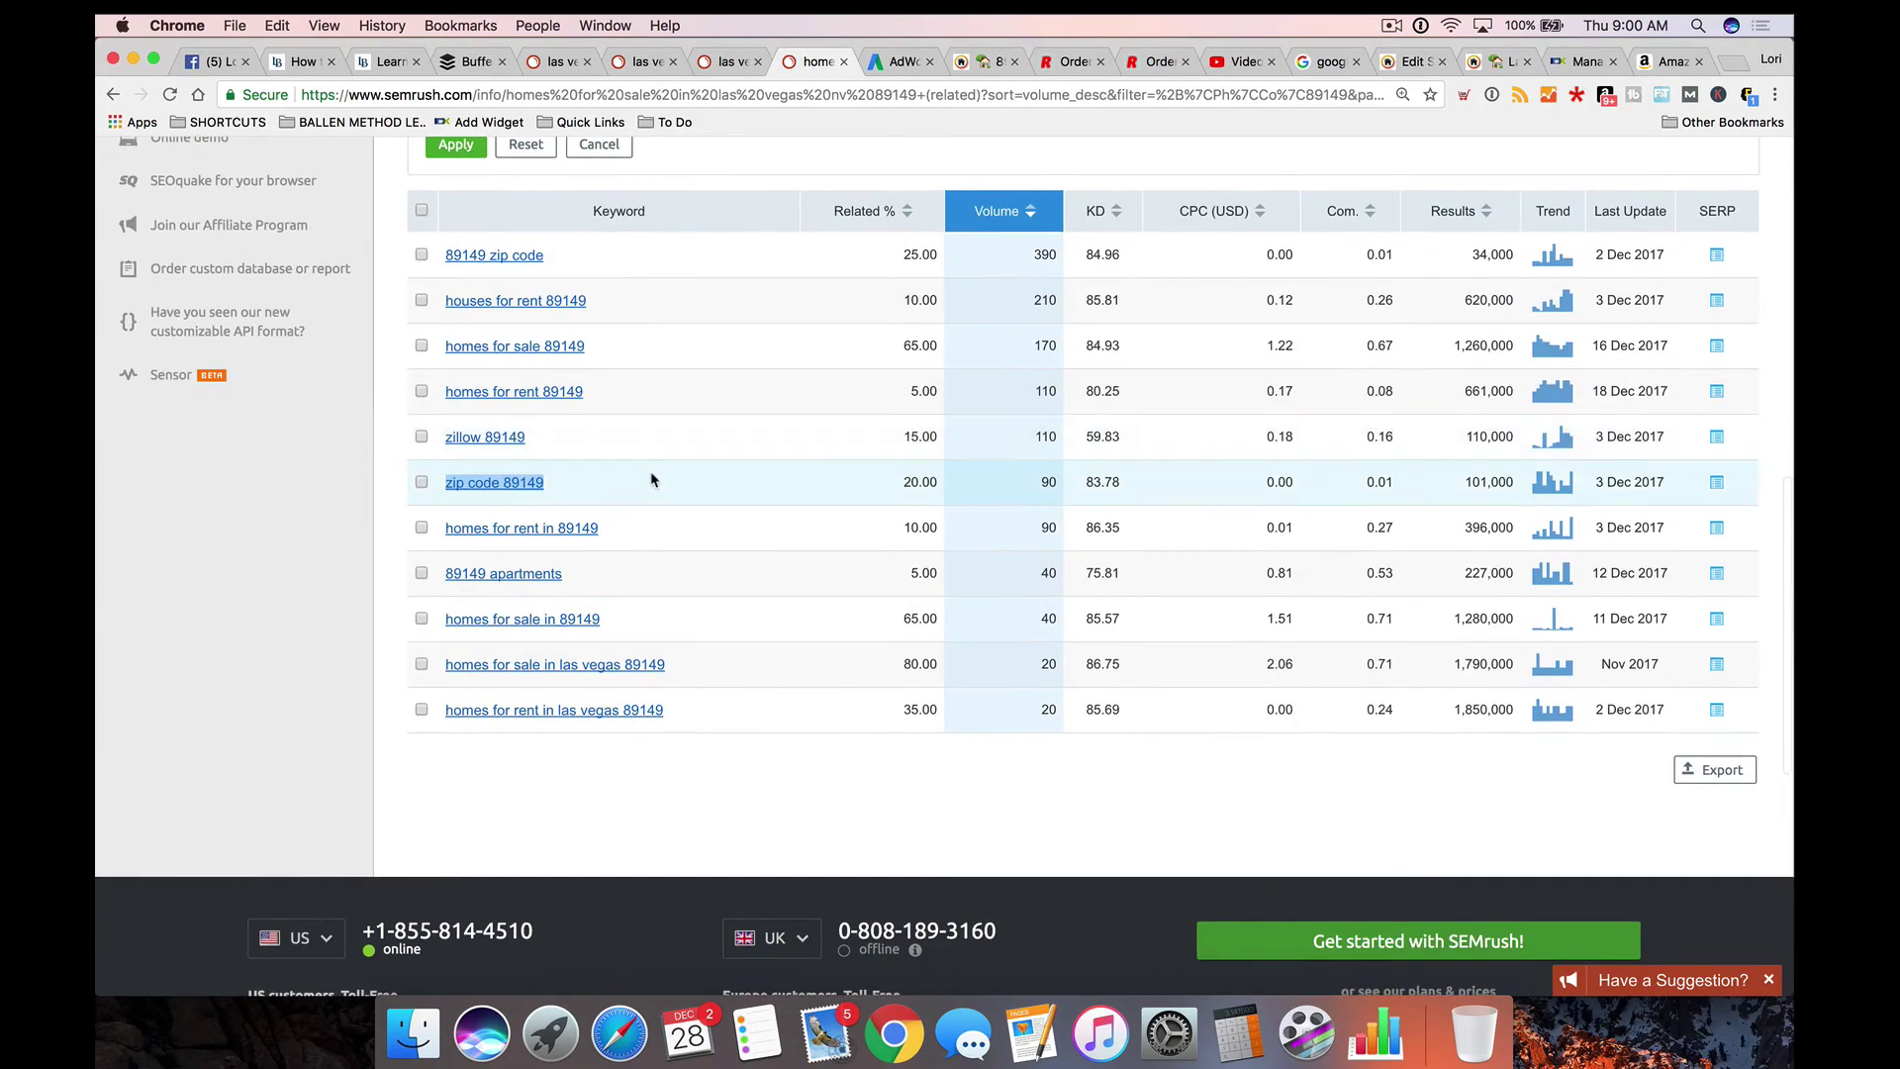
{"action": "scroll", "coordinate": [652, 480], "scroll_direction": "down", "scroll_amount": 2}
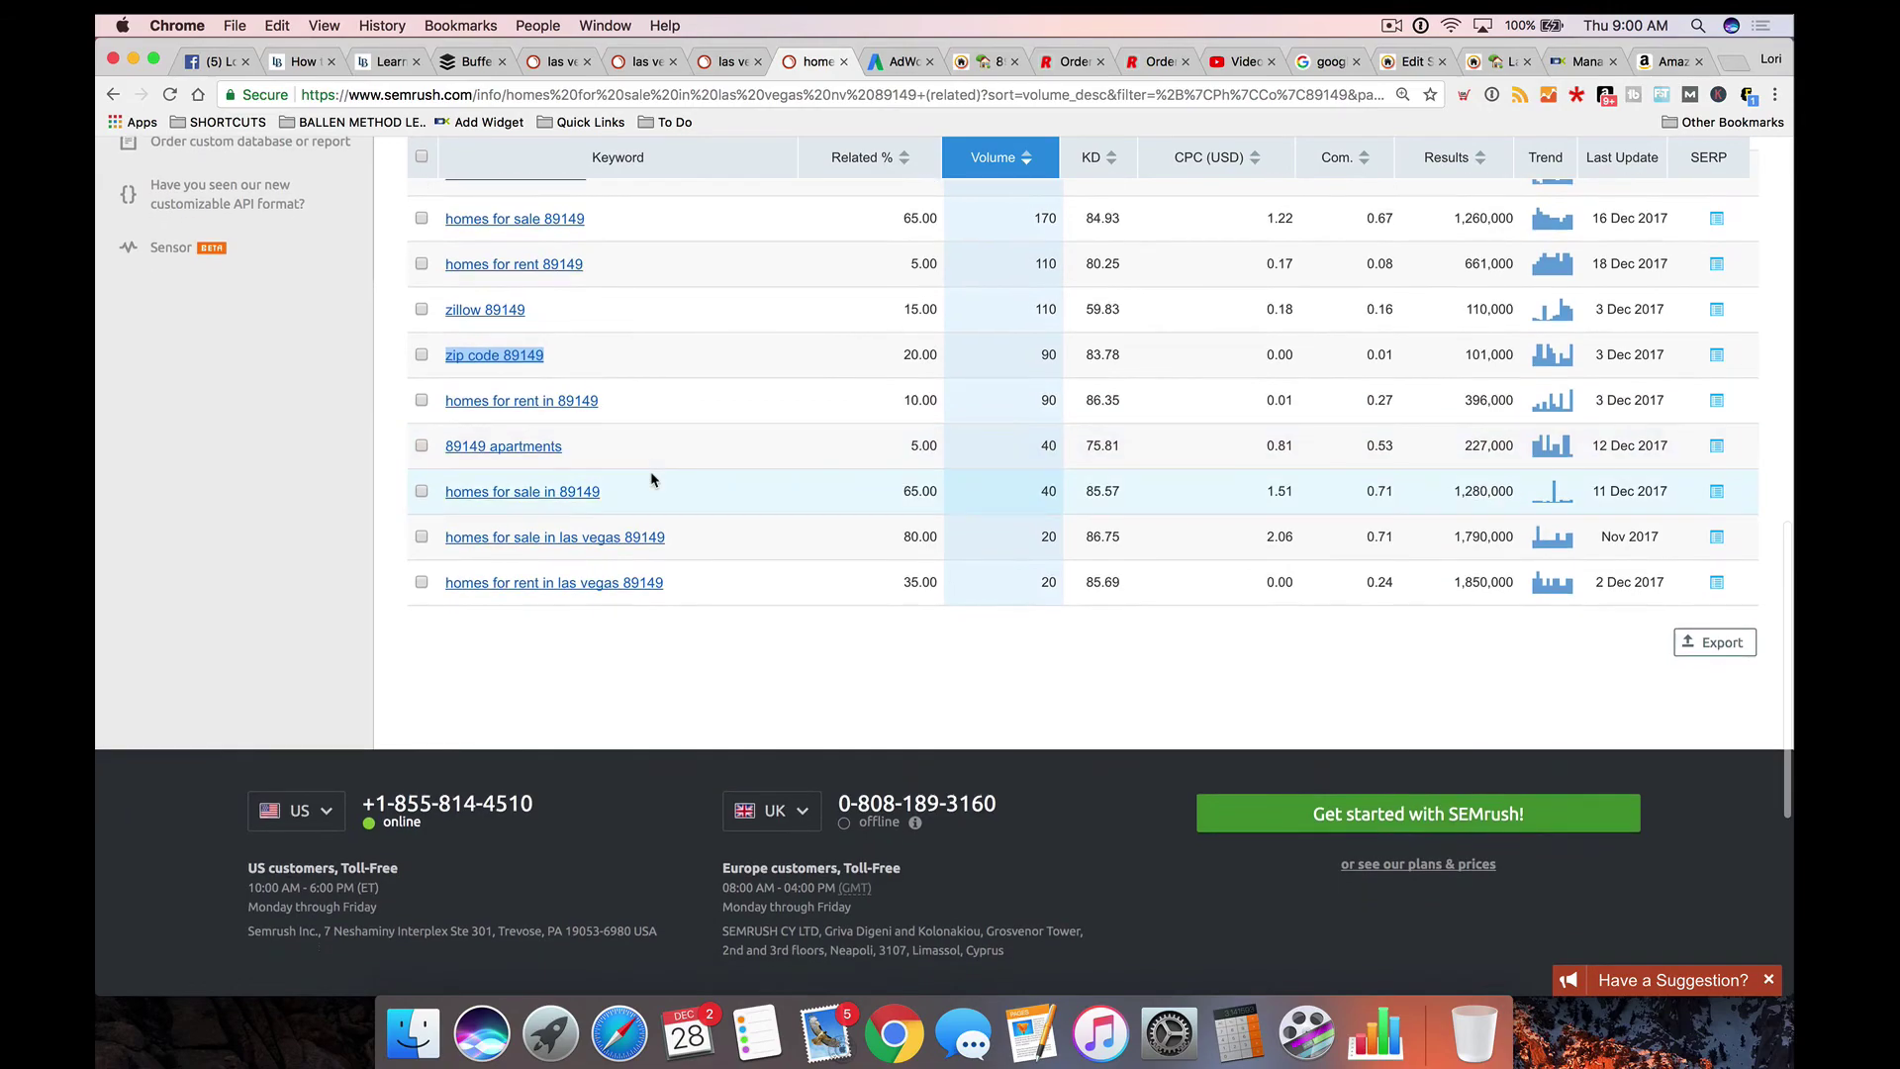
{"action": "scroll", "coordinate": [651, 480], "scroll_direction": "down", "scroll_amount": 3}
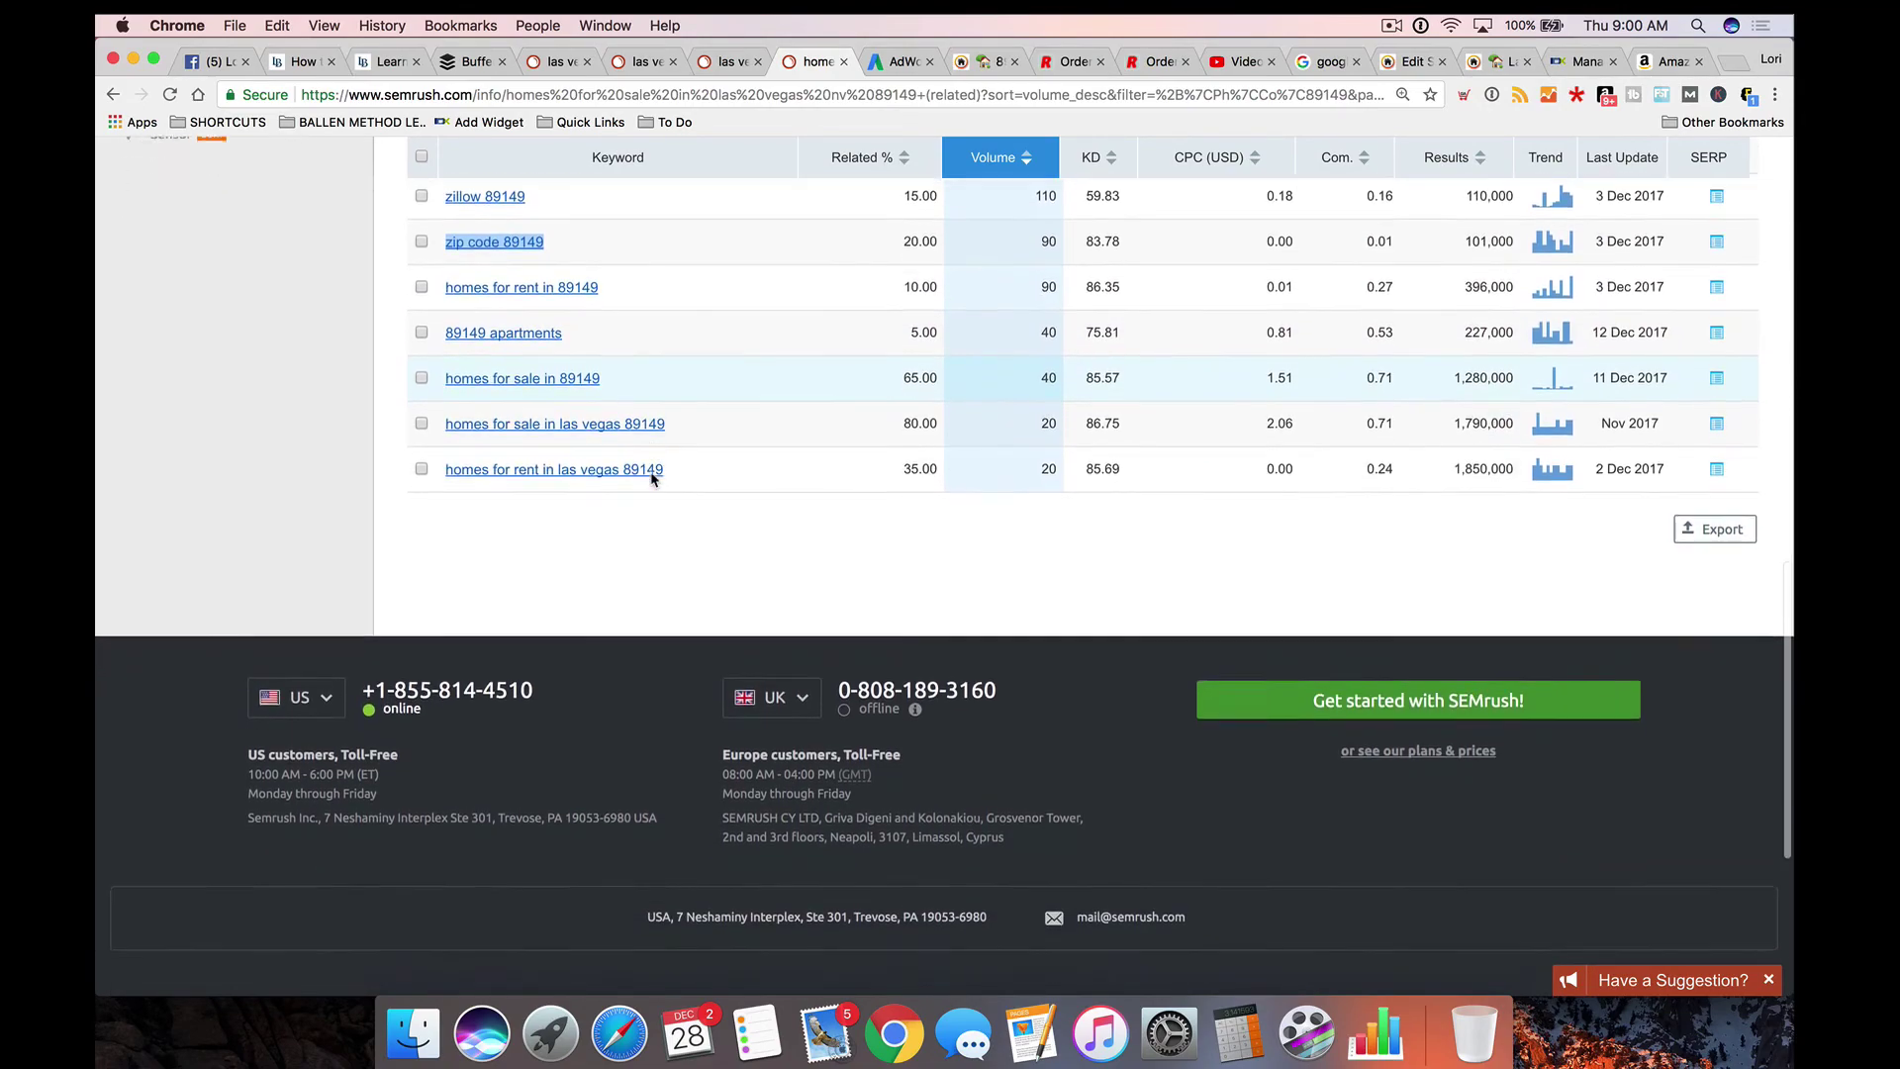
{"action": "scroll", "coordinate": [651, 480], "scroll_direction": "up", "scroll_amount": 1}
{"action": "scroll", "coordinate": [651, 479], "scroll_direction": "down", "scroll_amount": 2}
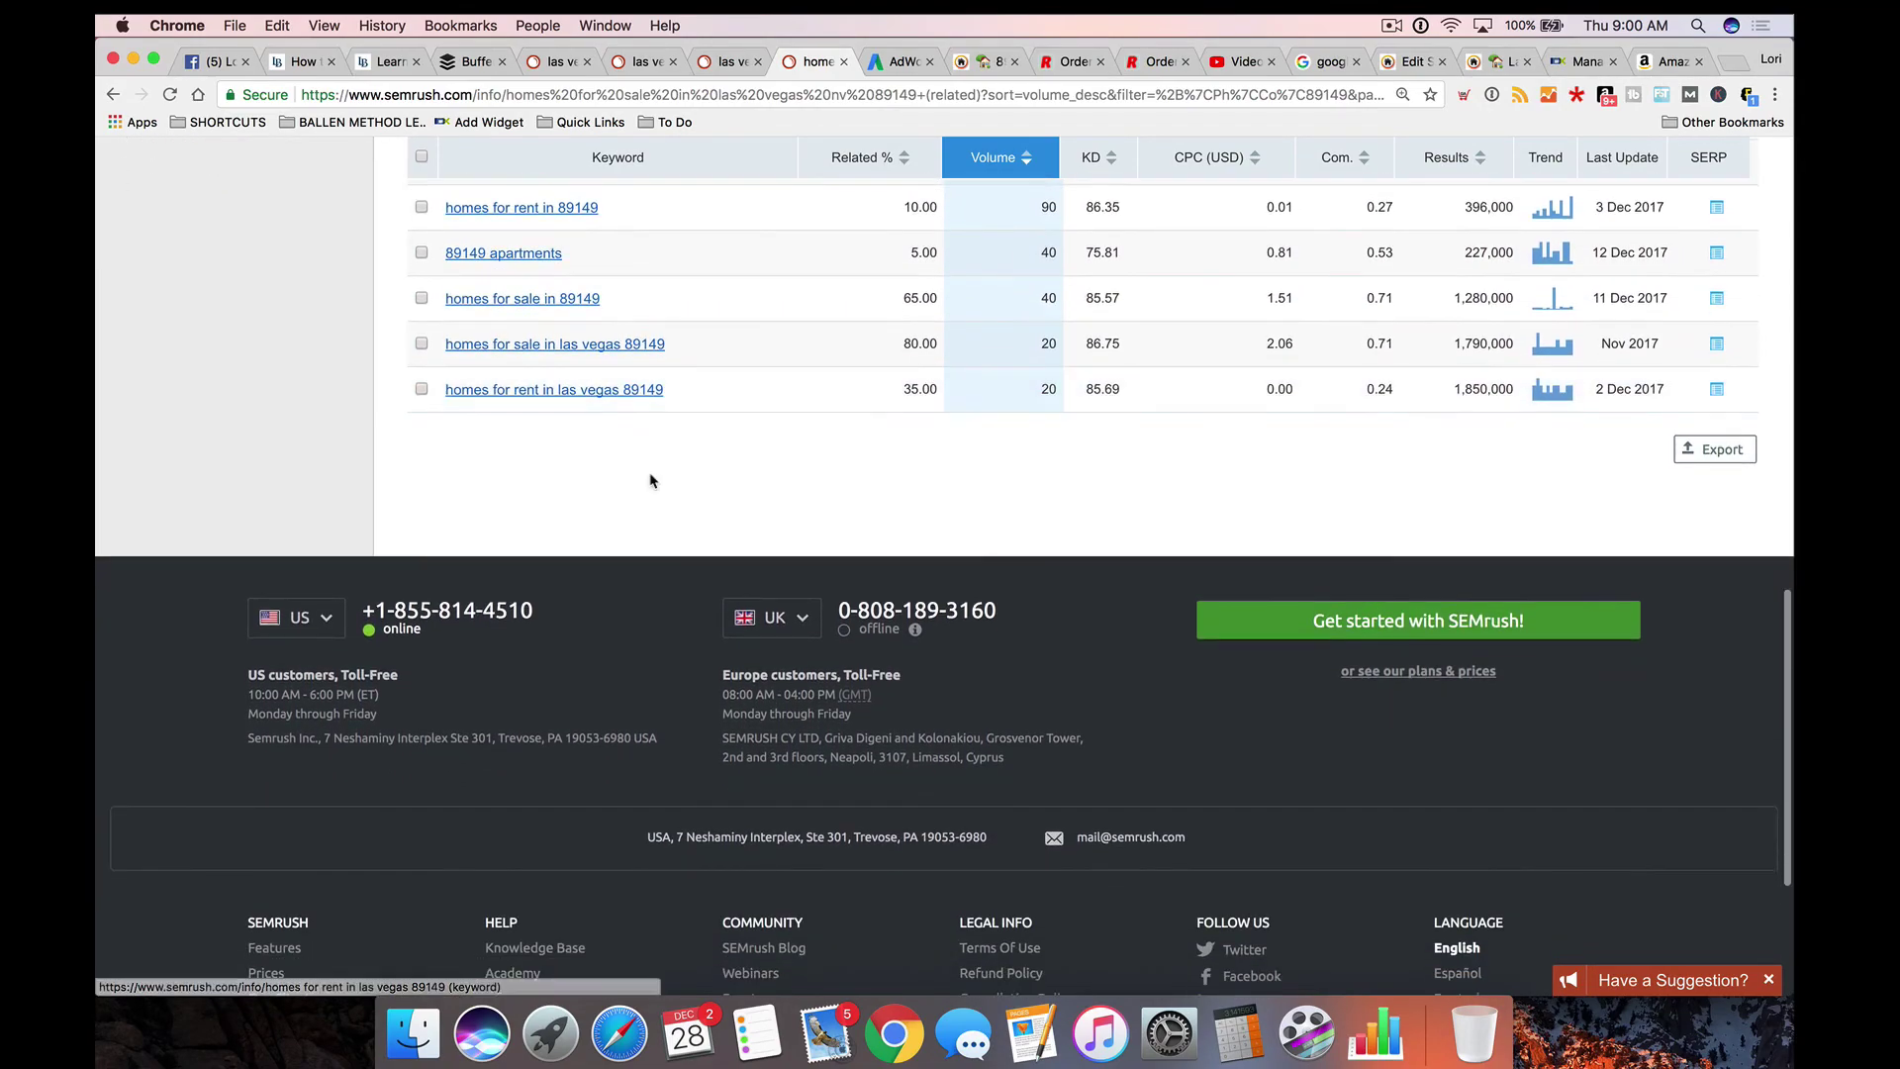
{"action": "scroll", "coordinate": [676, 418], "scroll_direction": "down", "scroll_amount": 1}
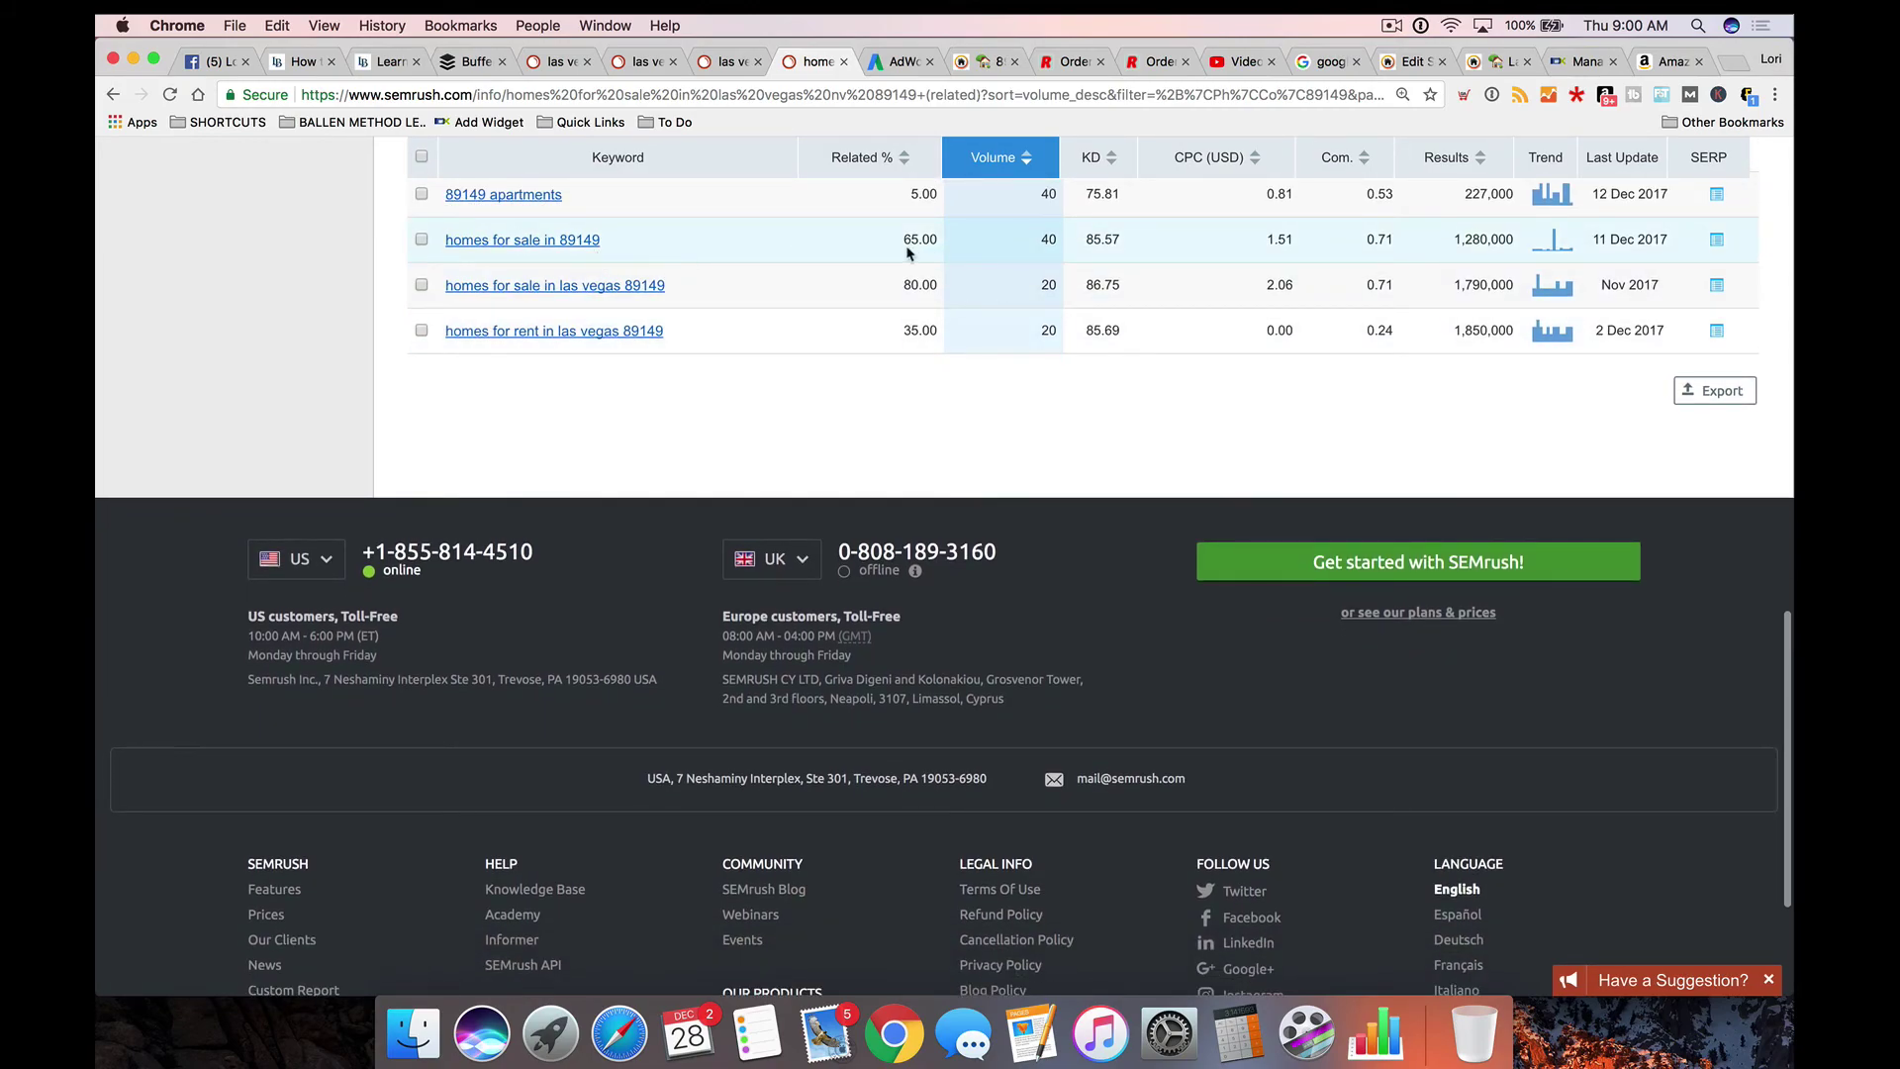
{"action": "left_click_drag", "start_coordinate": [706, 255], "coordinate": [444, 238]}
{"action": "key", "text": "super+c"}
{"action": "left_click", "coordinate": [722, 63]}
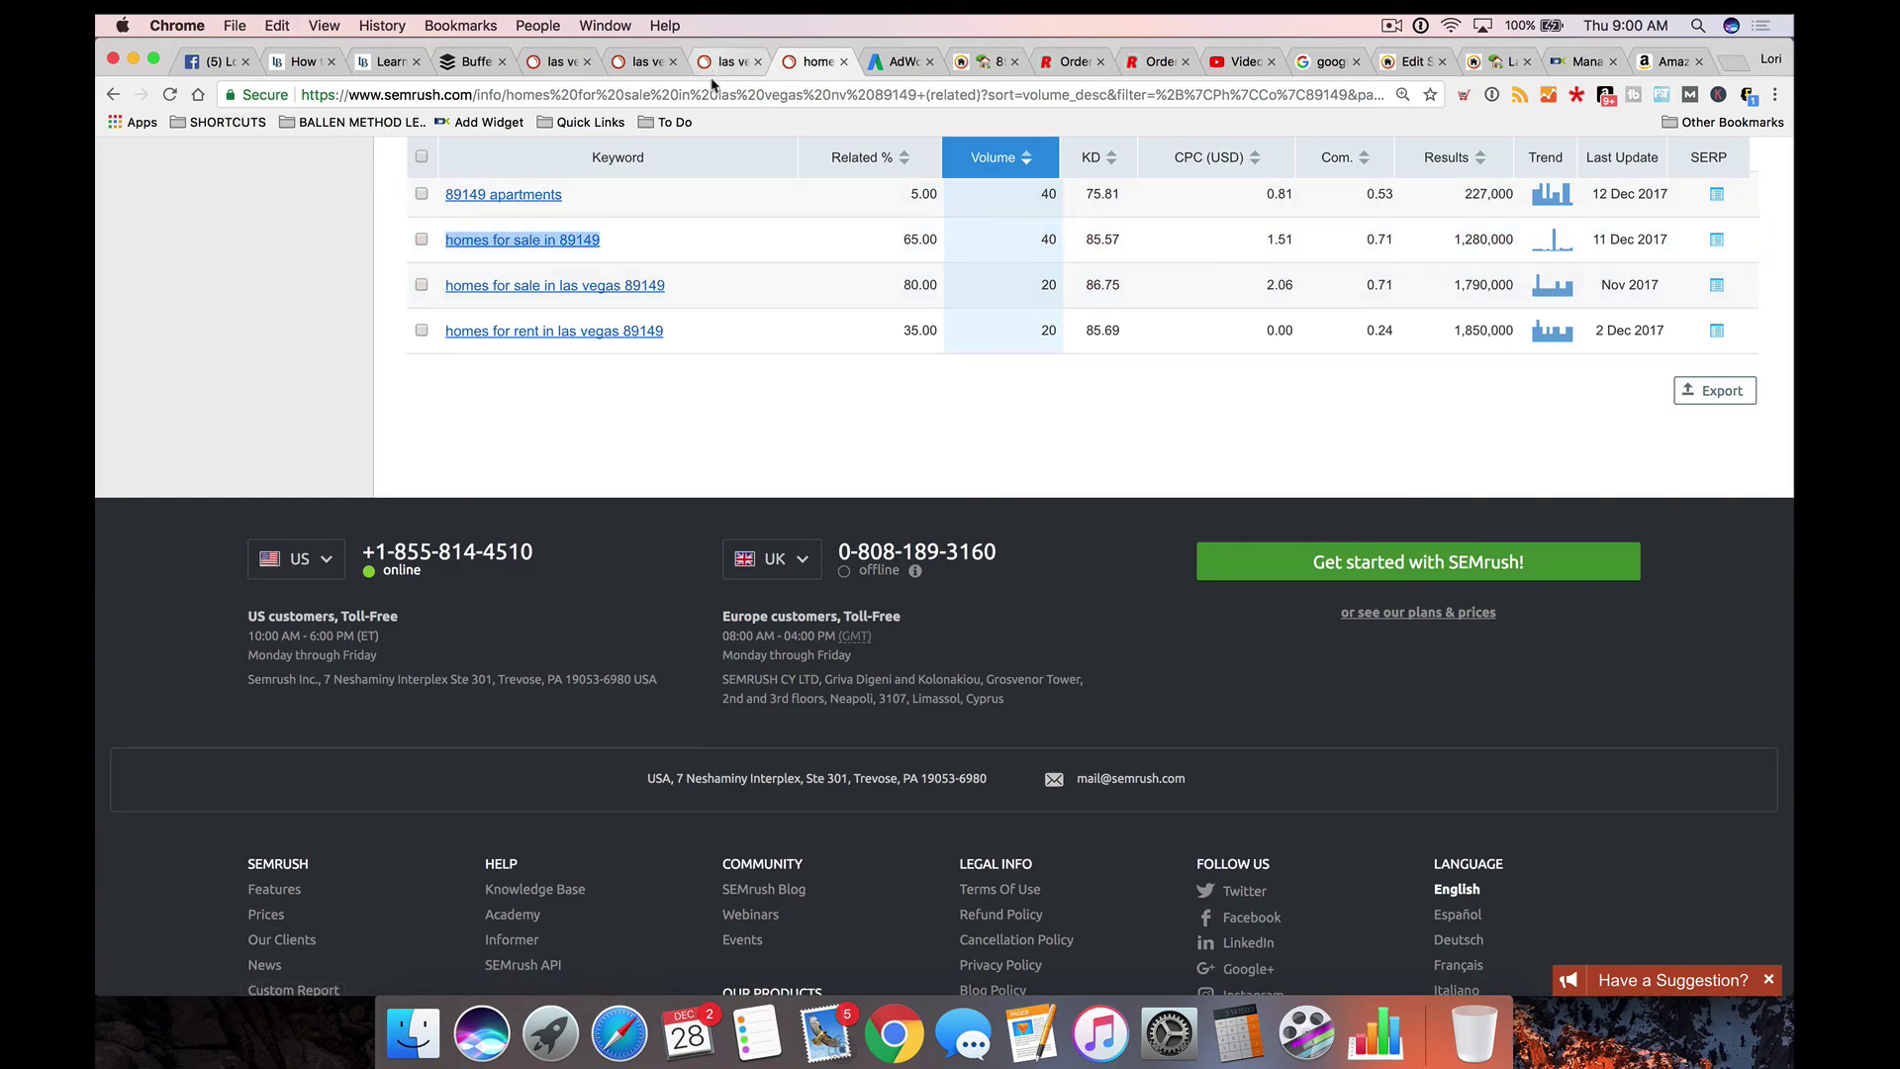
{"action": "left_click", "coordinate": [895, 62]}
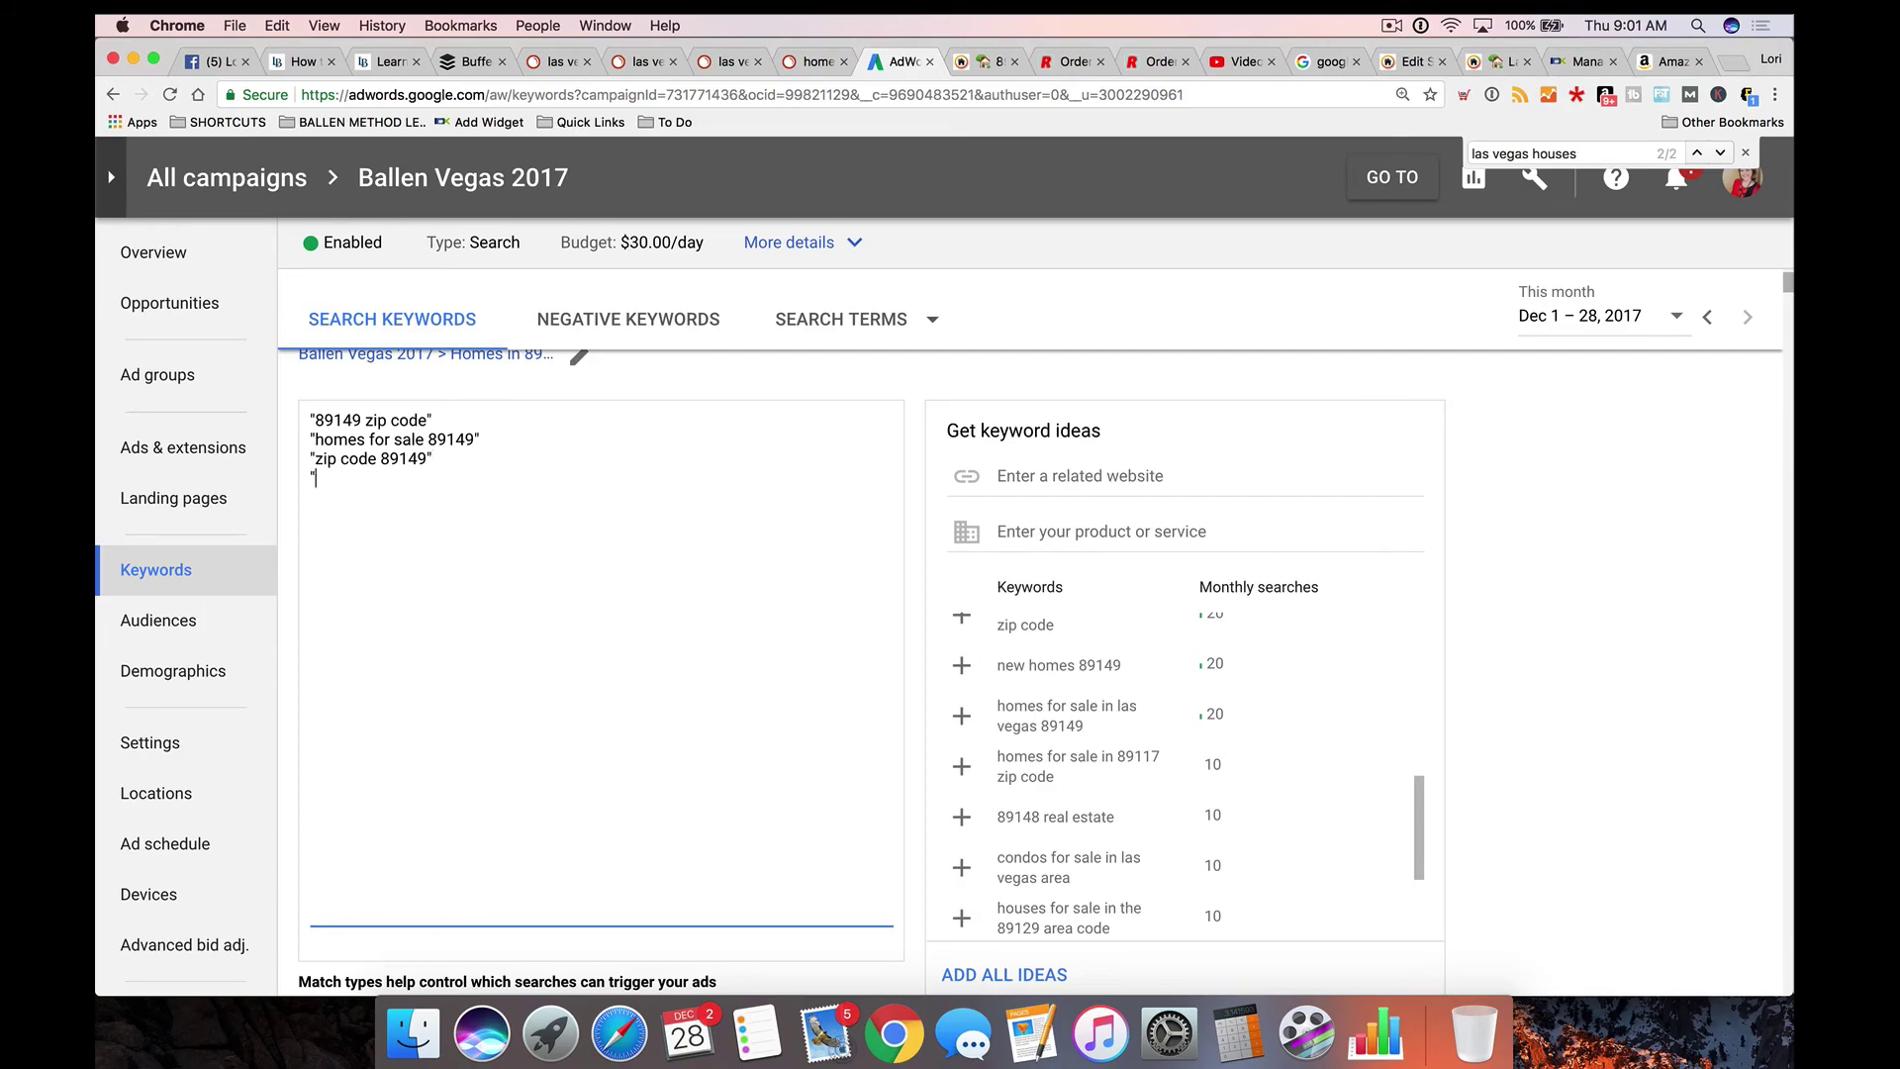
{"action": "key", "text": "super+v"}
Step: Copy "homes for sale in las vegas 89149" from the SEMrush report and add it as the fifth phrase match keyword in AdWords
{"action": "left_click", "coordinate": [811, 62]}
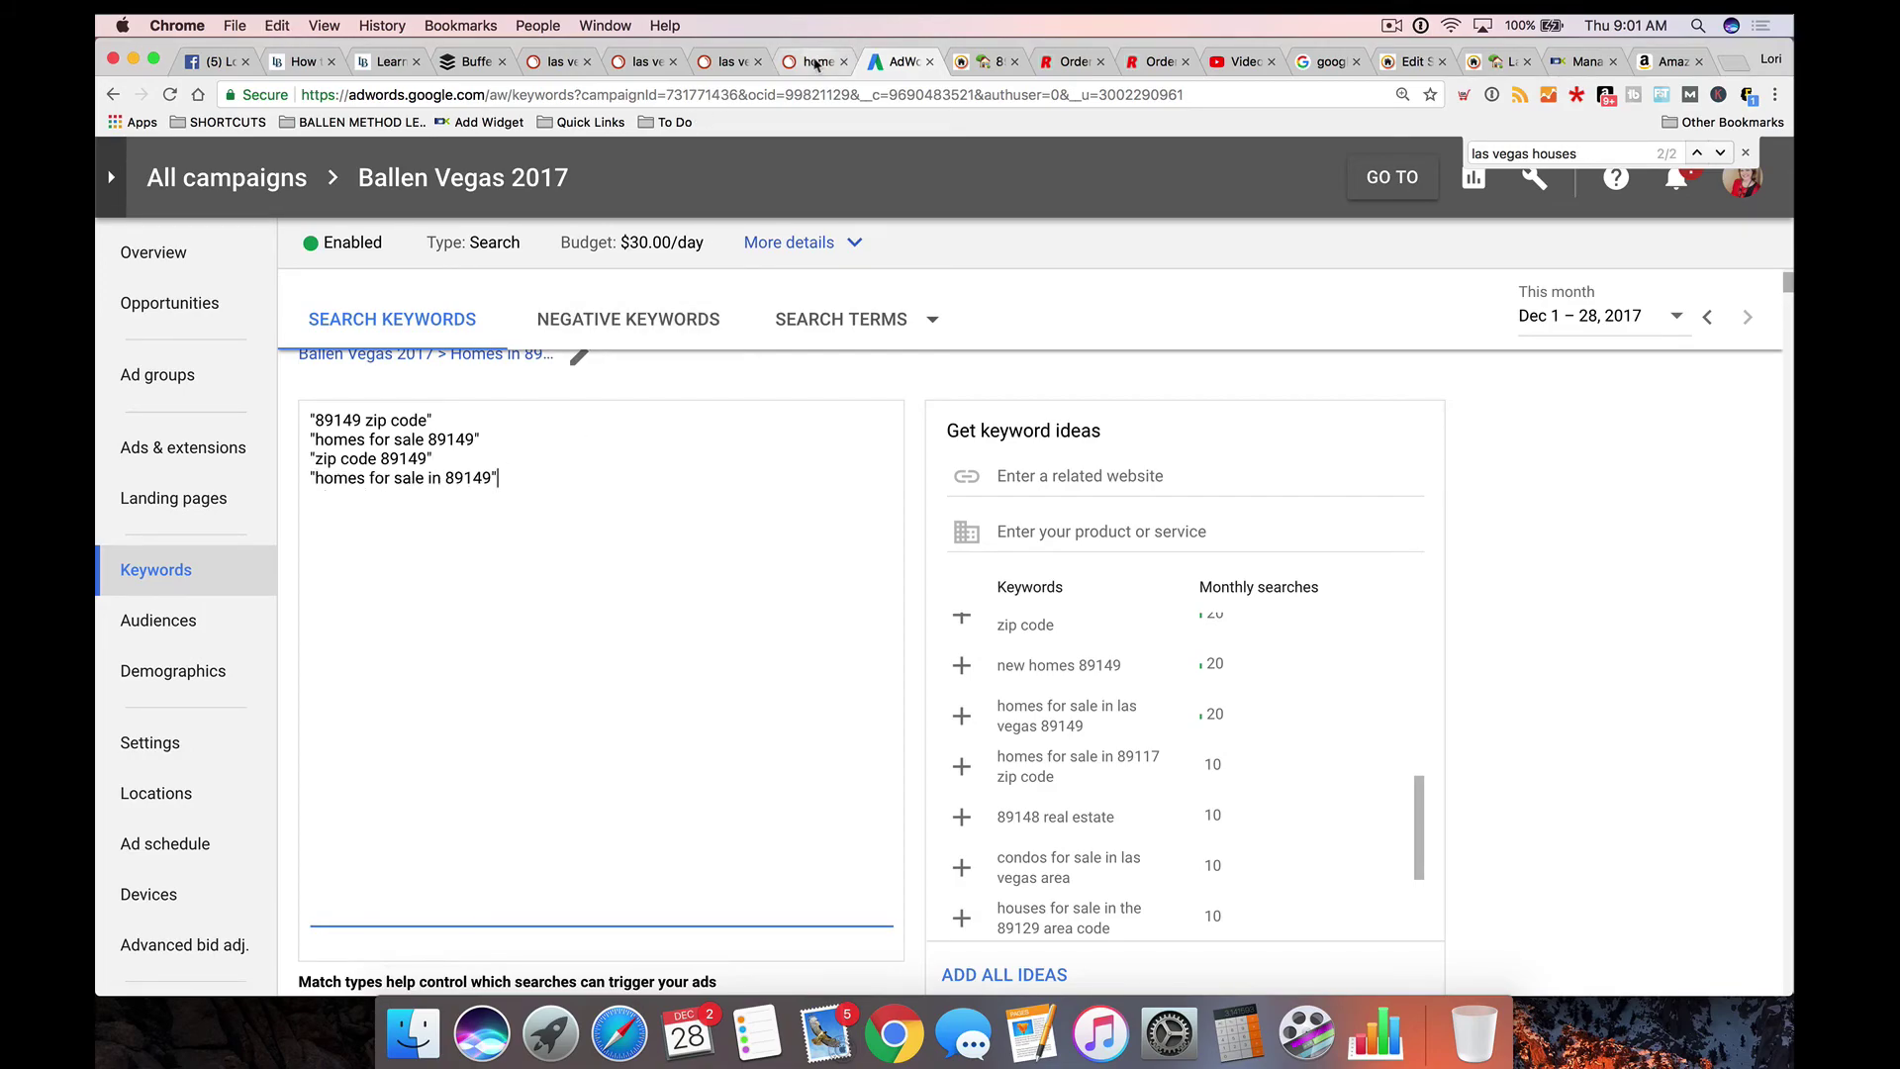
{"action": "left_click_drag", "start_coordinate": [677, 287], "coordinate": [443, 287]}
{"action": "key", "text": "super+c"}
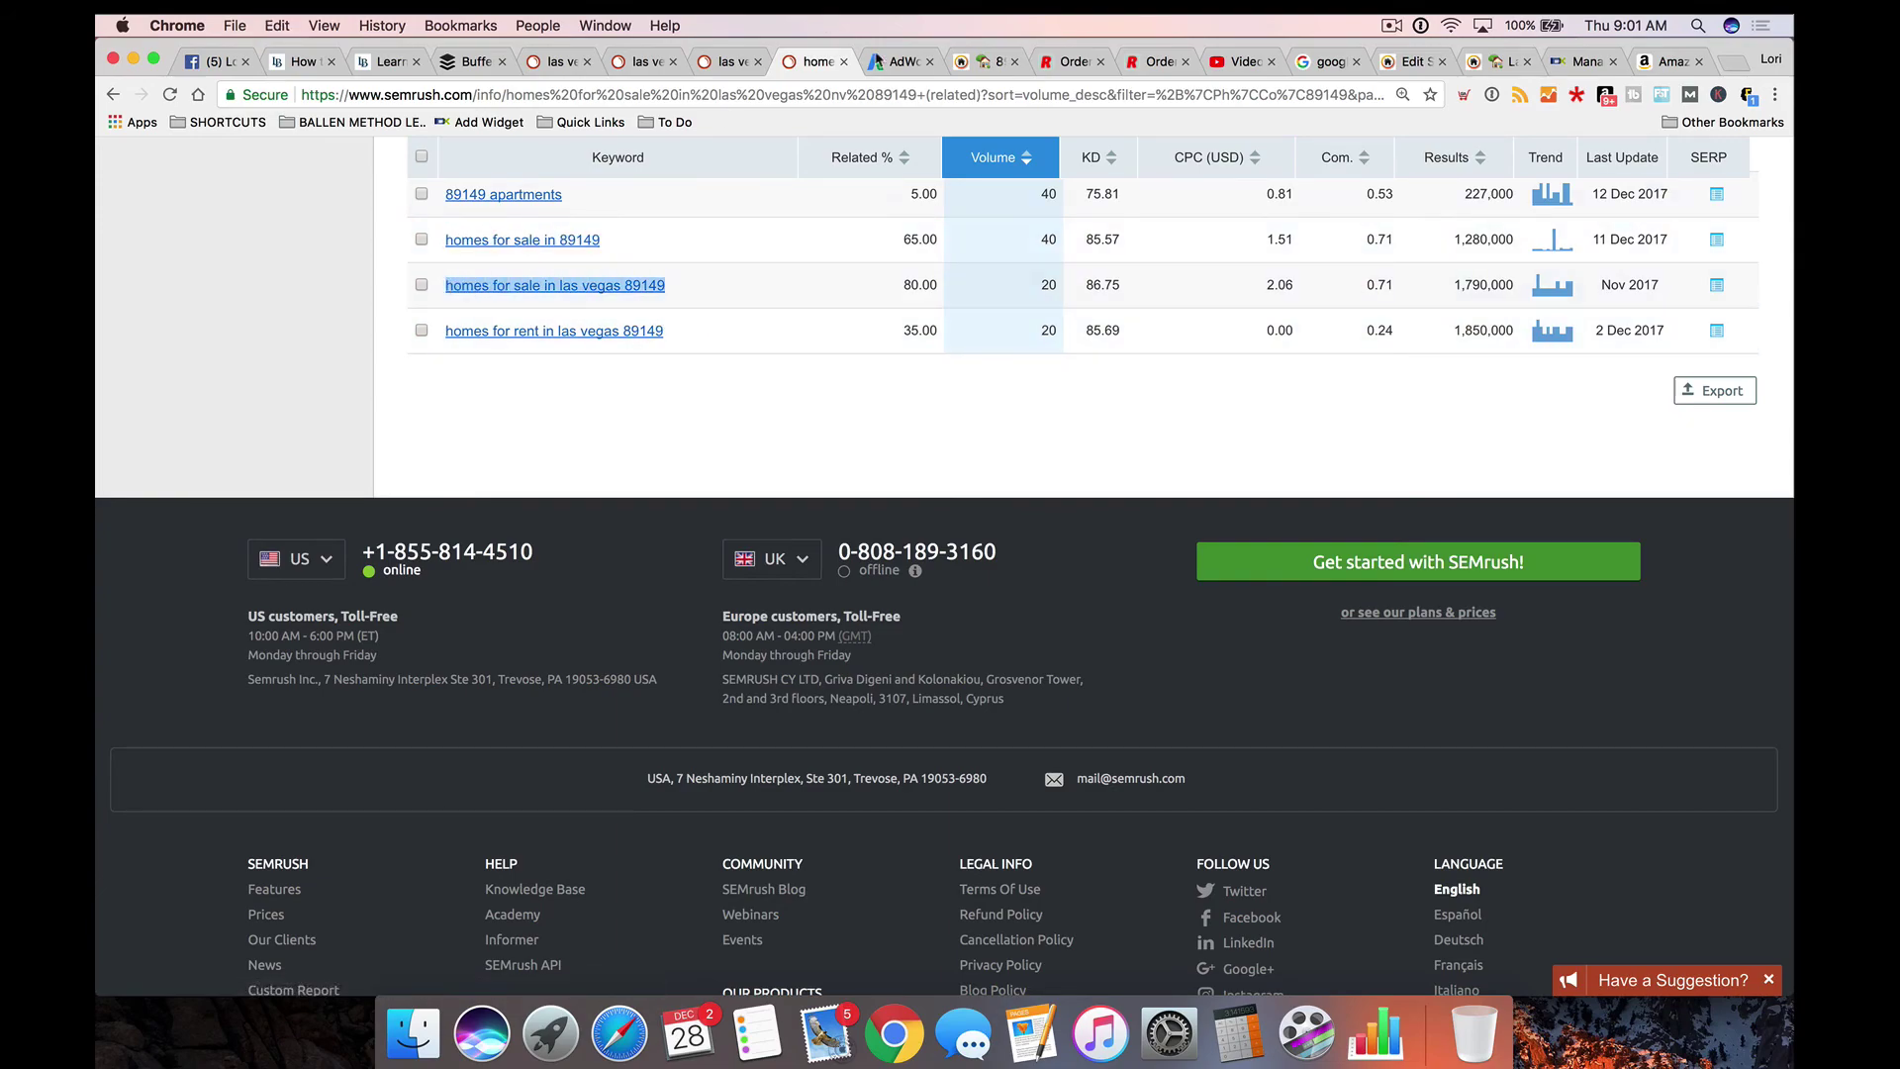
{"action": "left_click", "coordinate": [900, 62]}
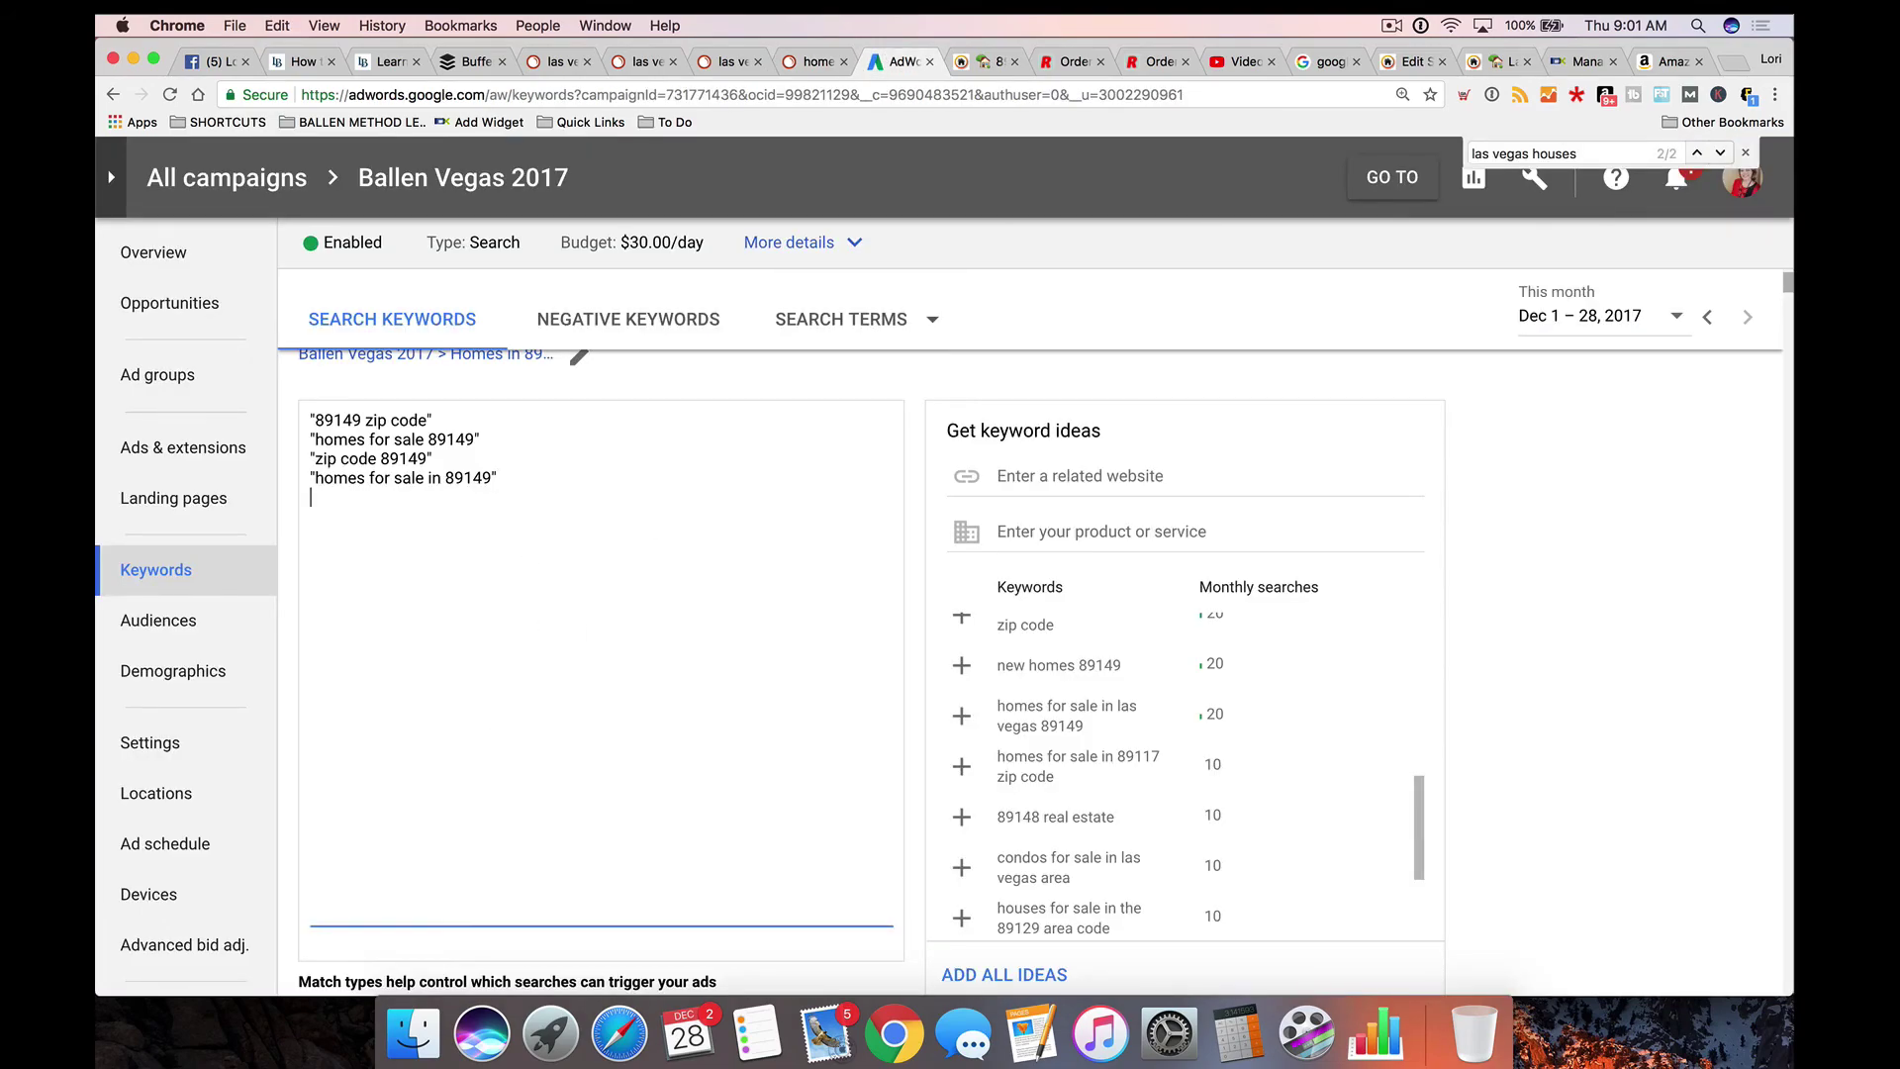
{"action": "key", "text": "super+v"}
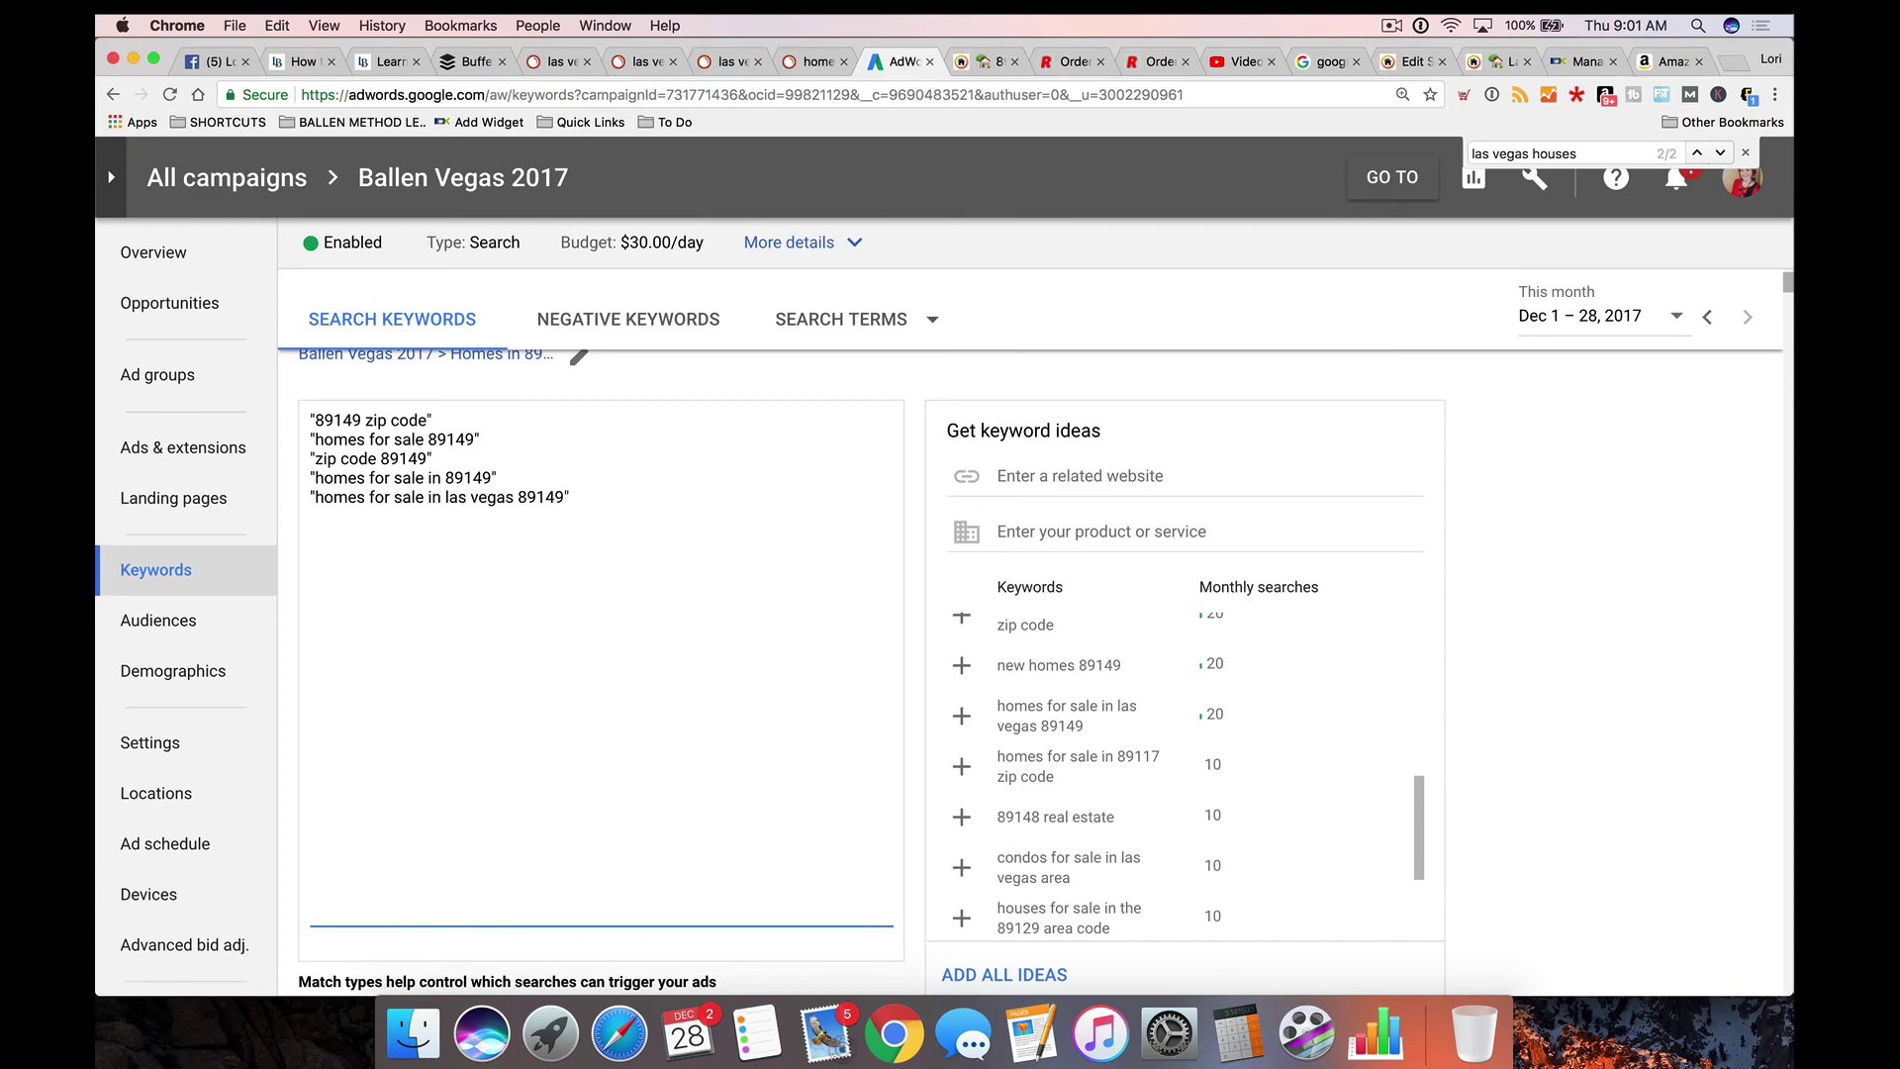
Step: Save the five 89149 phrase match keywords to the Homes in 89149 ad group
{"action": "scroll", "coordinate": [586, 667], "scroll_direction": "down", "scroll_amount": 8}
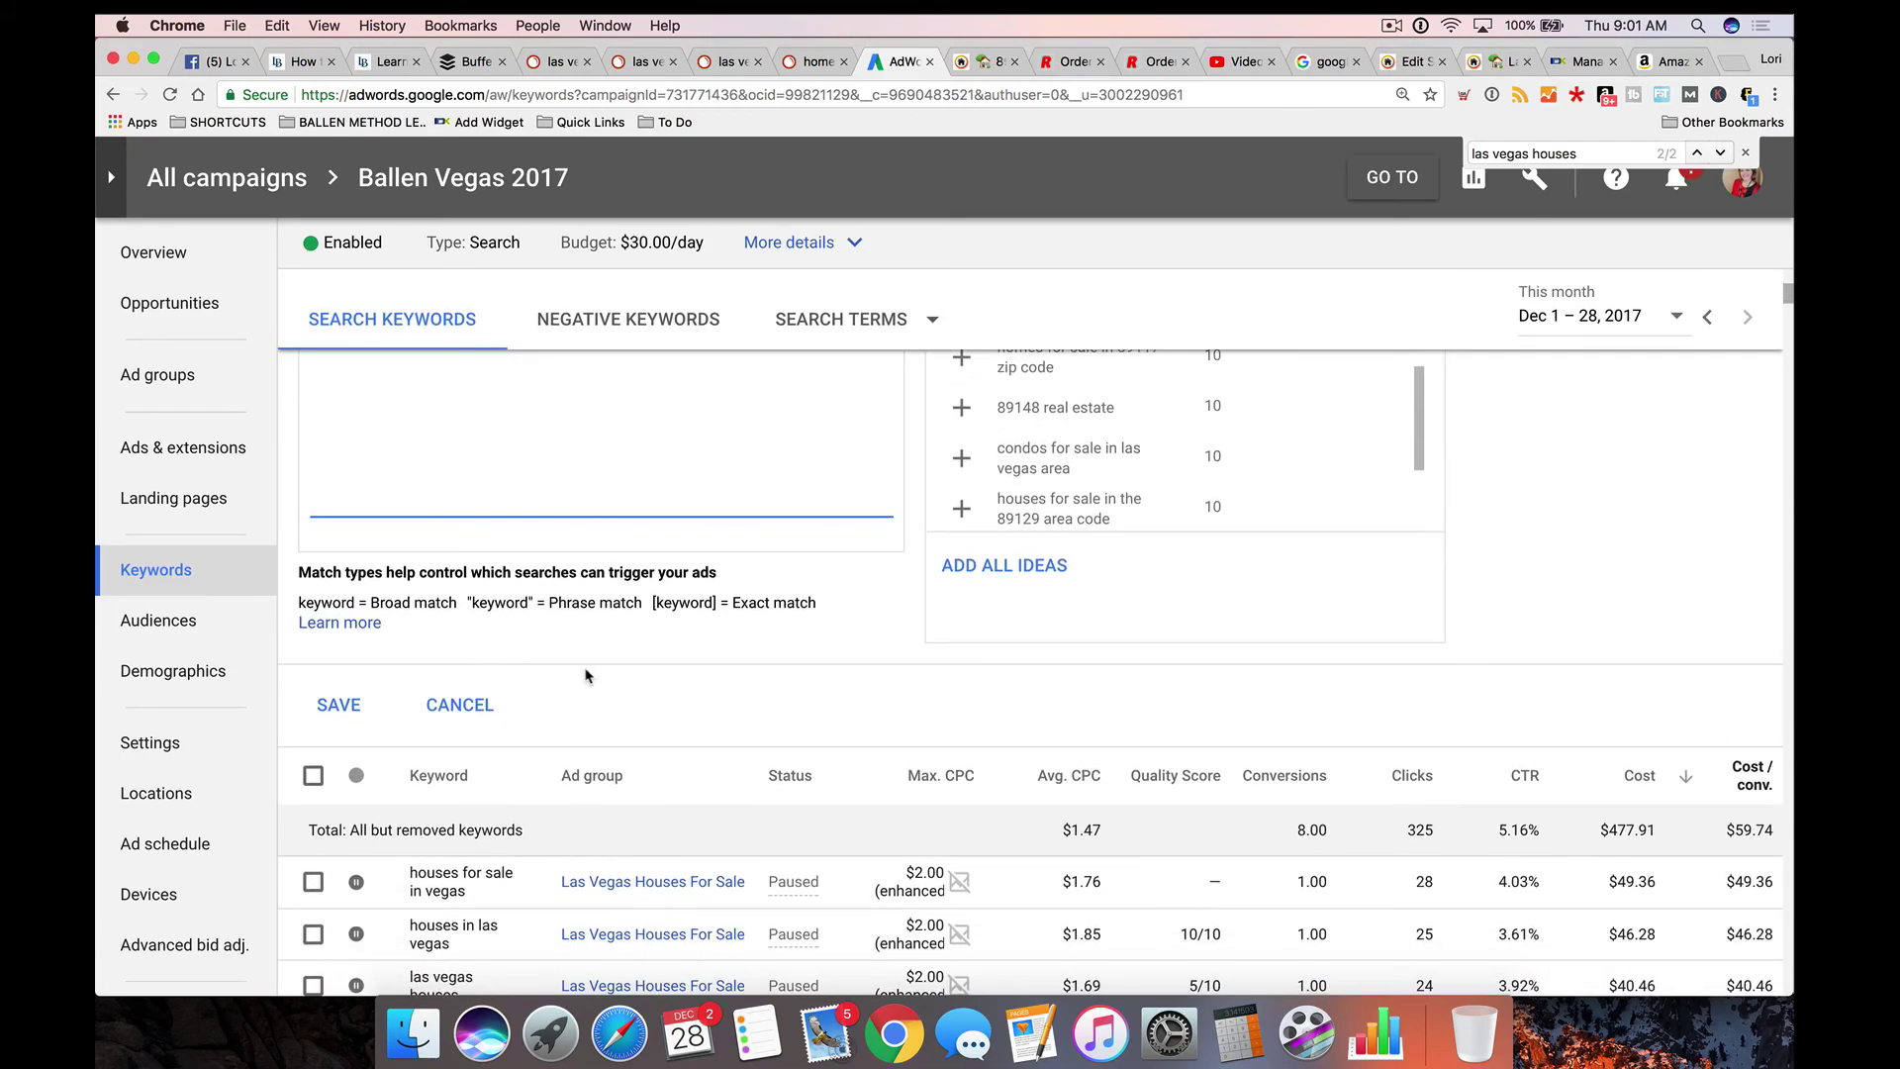
{"action": "scroll", "coordinate": [372, 728], "scroll_direction": "down", "scroll_amount": 1}
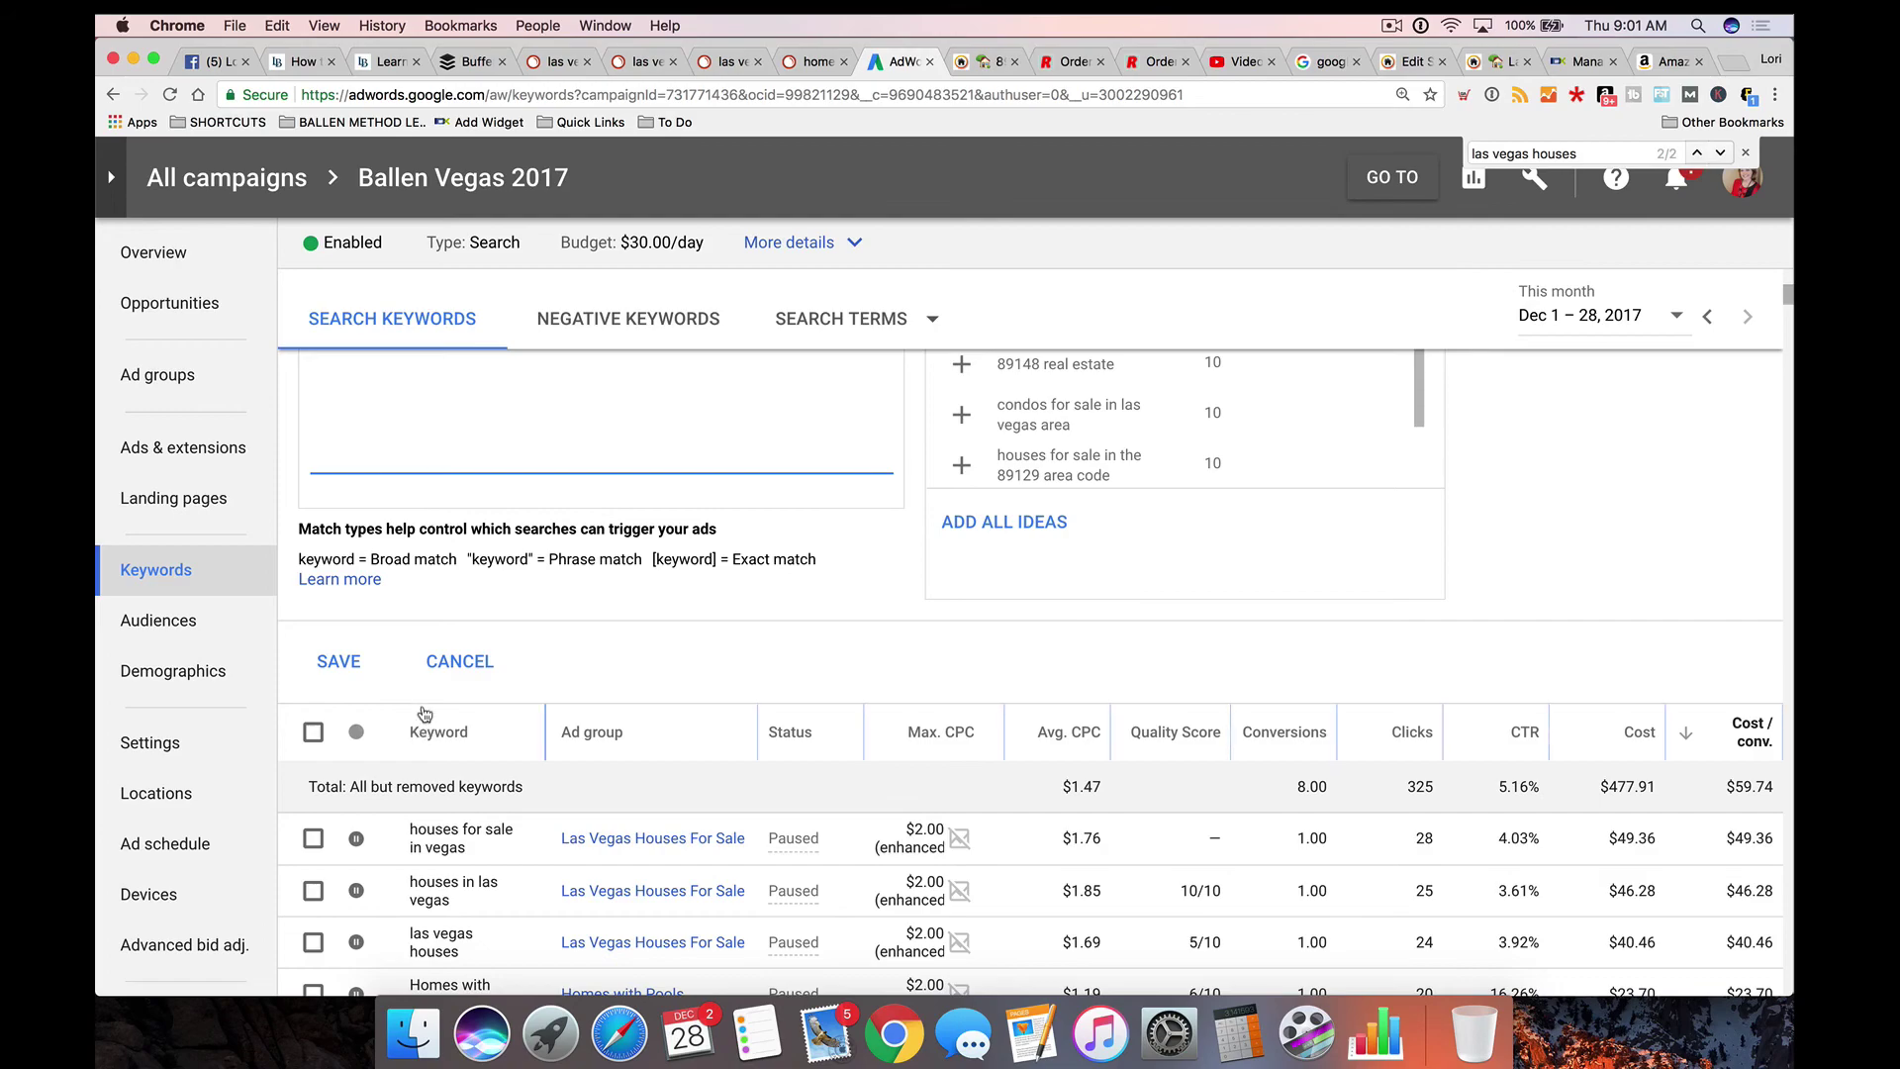
{"action": "left_click", "coordinate": [328, 664]}
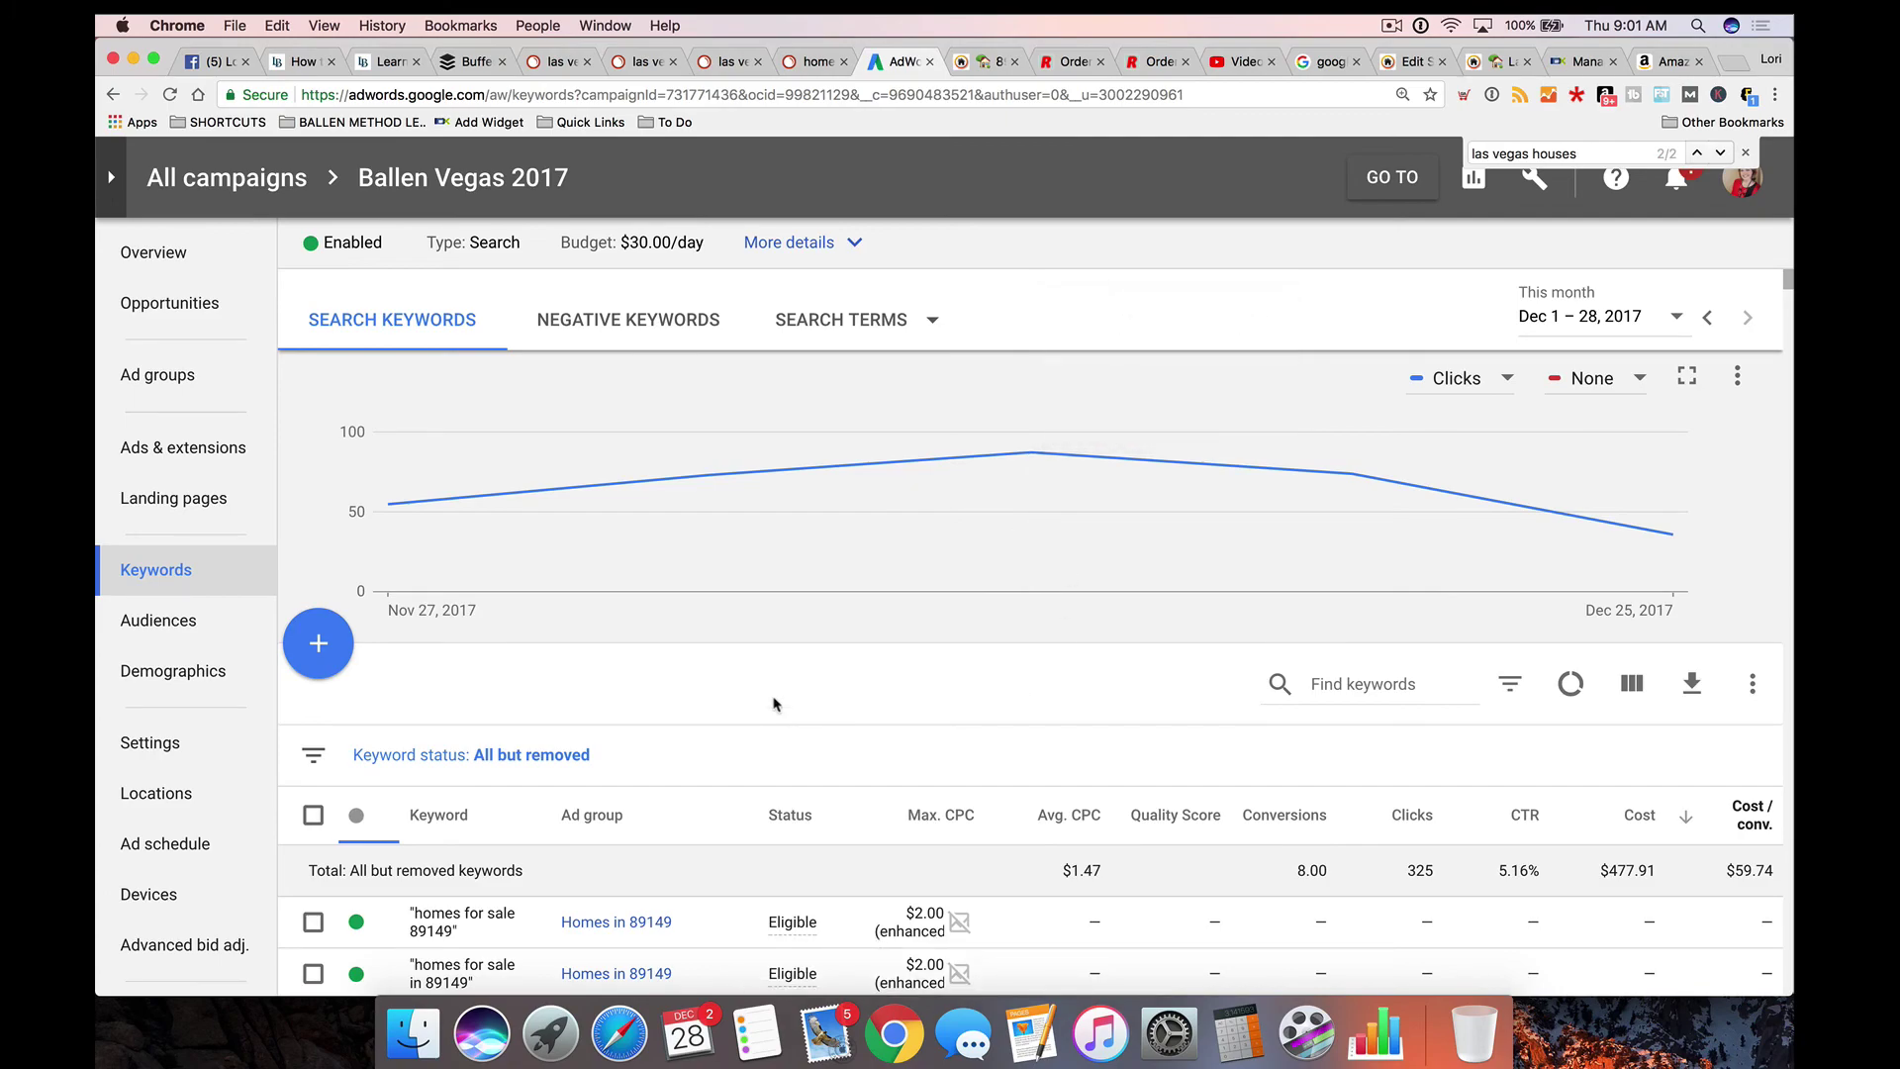
Step: Return to the SEMrush related keywords report and review the 89149 keyword list and its filter settings
{"action": "left_click", "coordinate": [813, 61]}
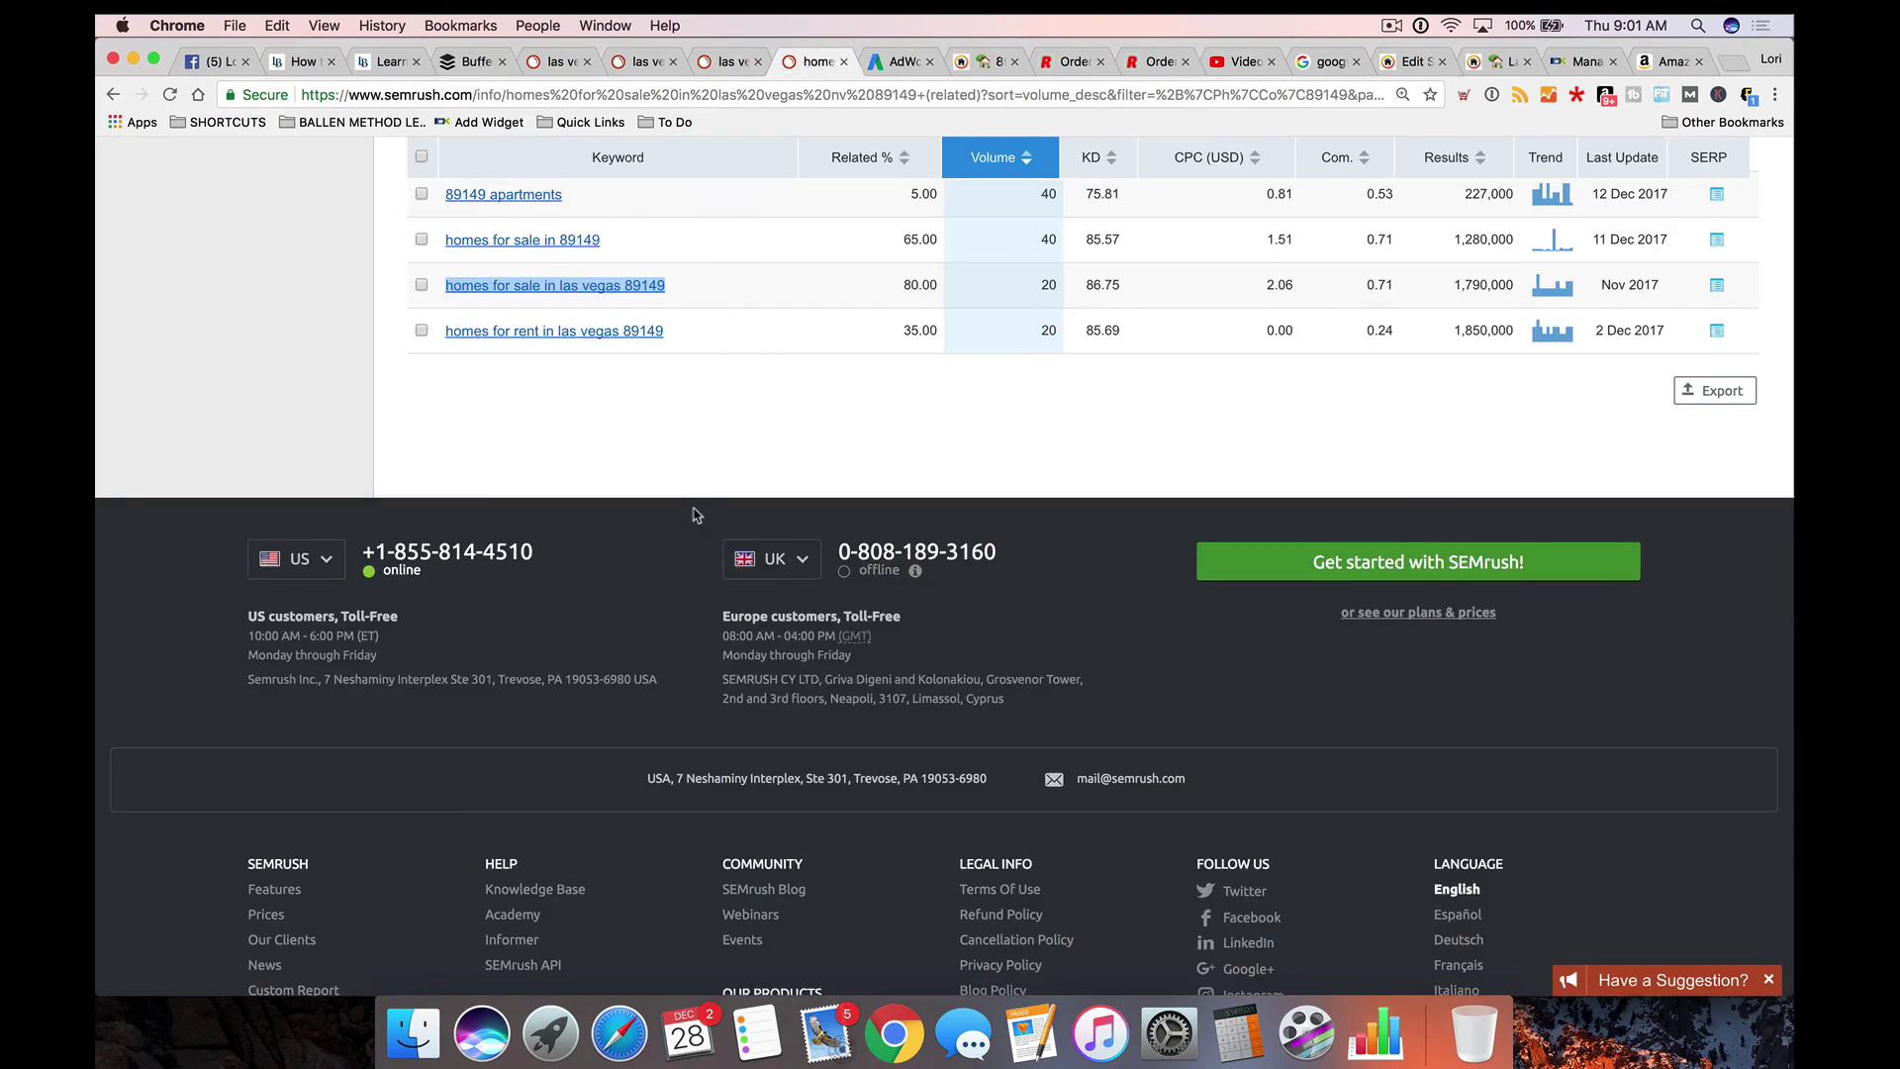
{"action": "scroll", "coordinate": [698, 514], "scroll_direction": "up", "scroll_amount": 3}
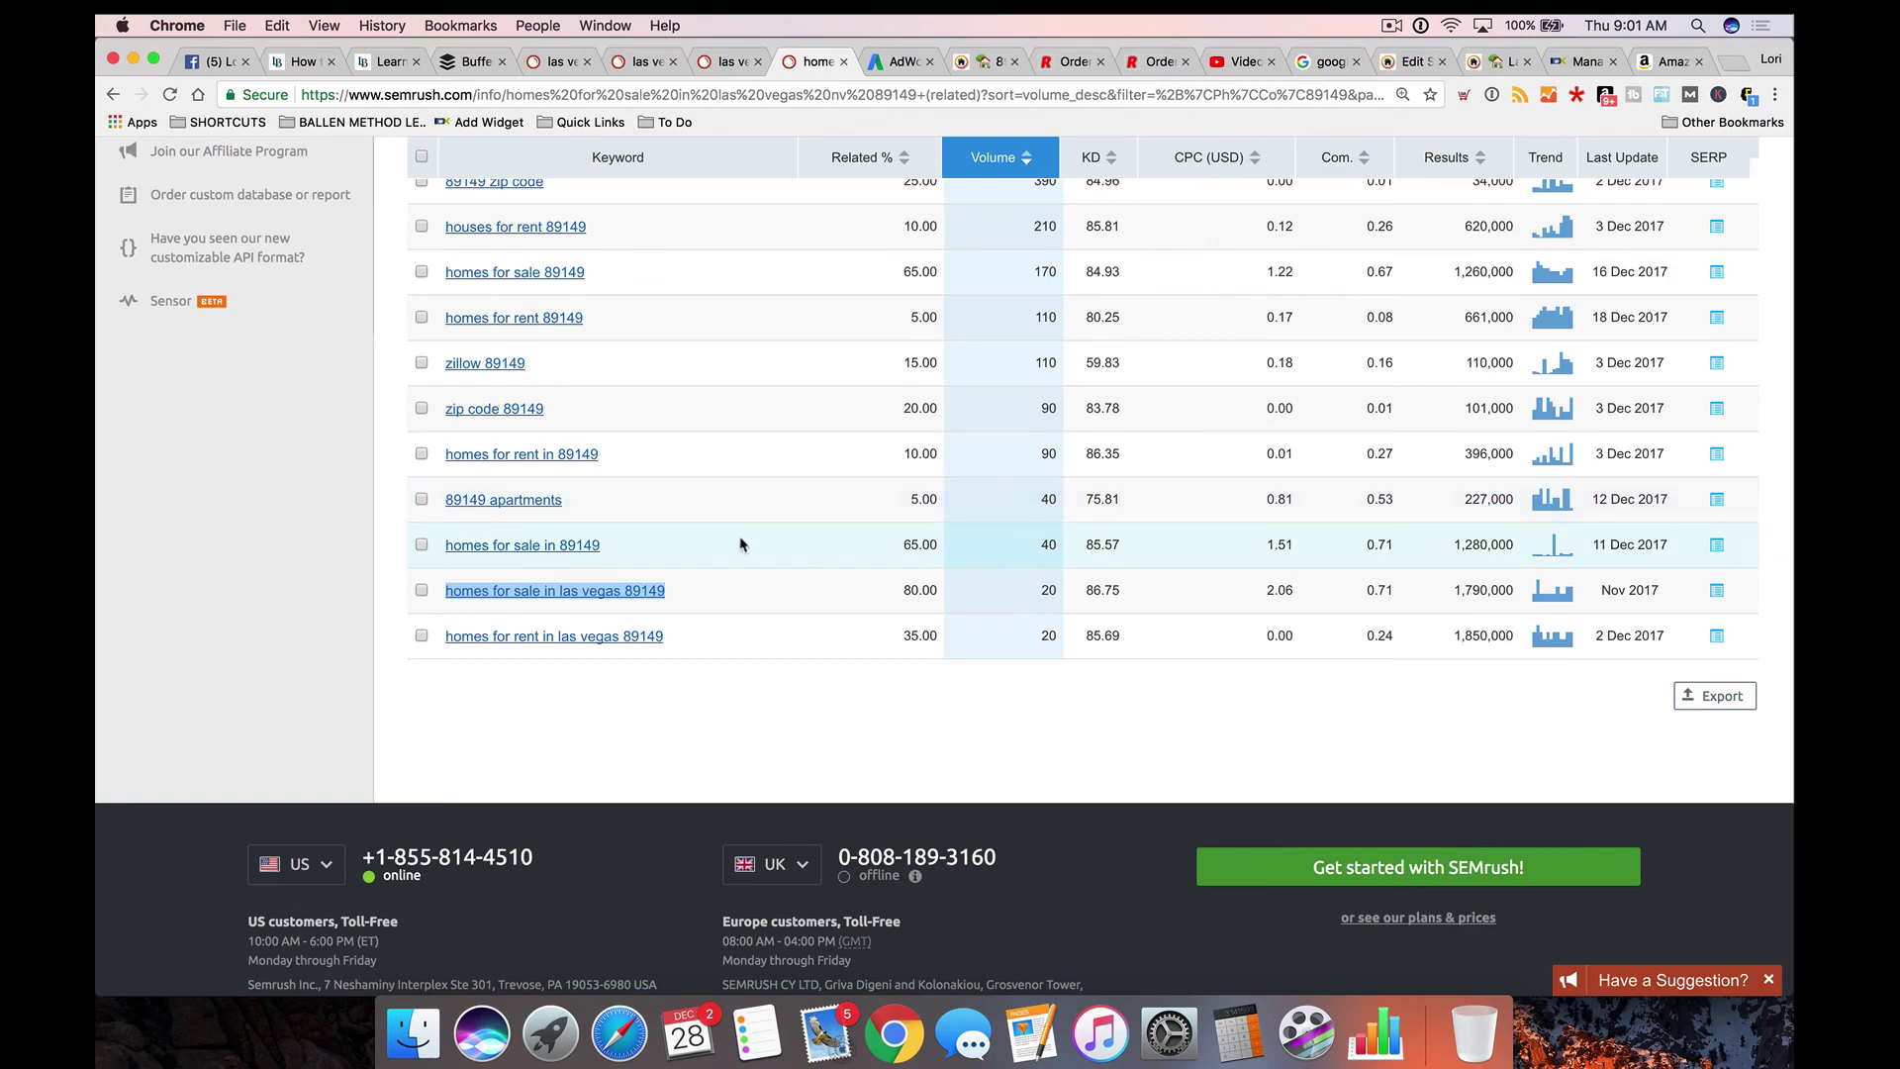
{"action": "scroll", "coordinate": [718, 519], "scroll_direction": "up", "scroll_amount": 5}
{"action": "scroll", "coordinate": [898, 509], "scroll_direction": "up", "scroll_amount": 3}
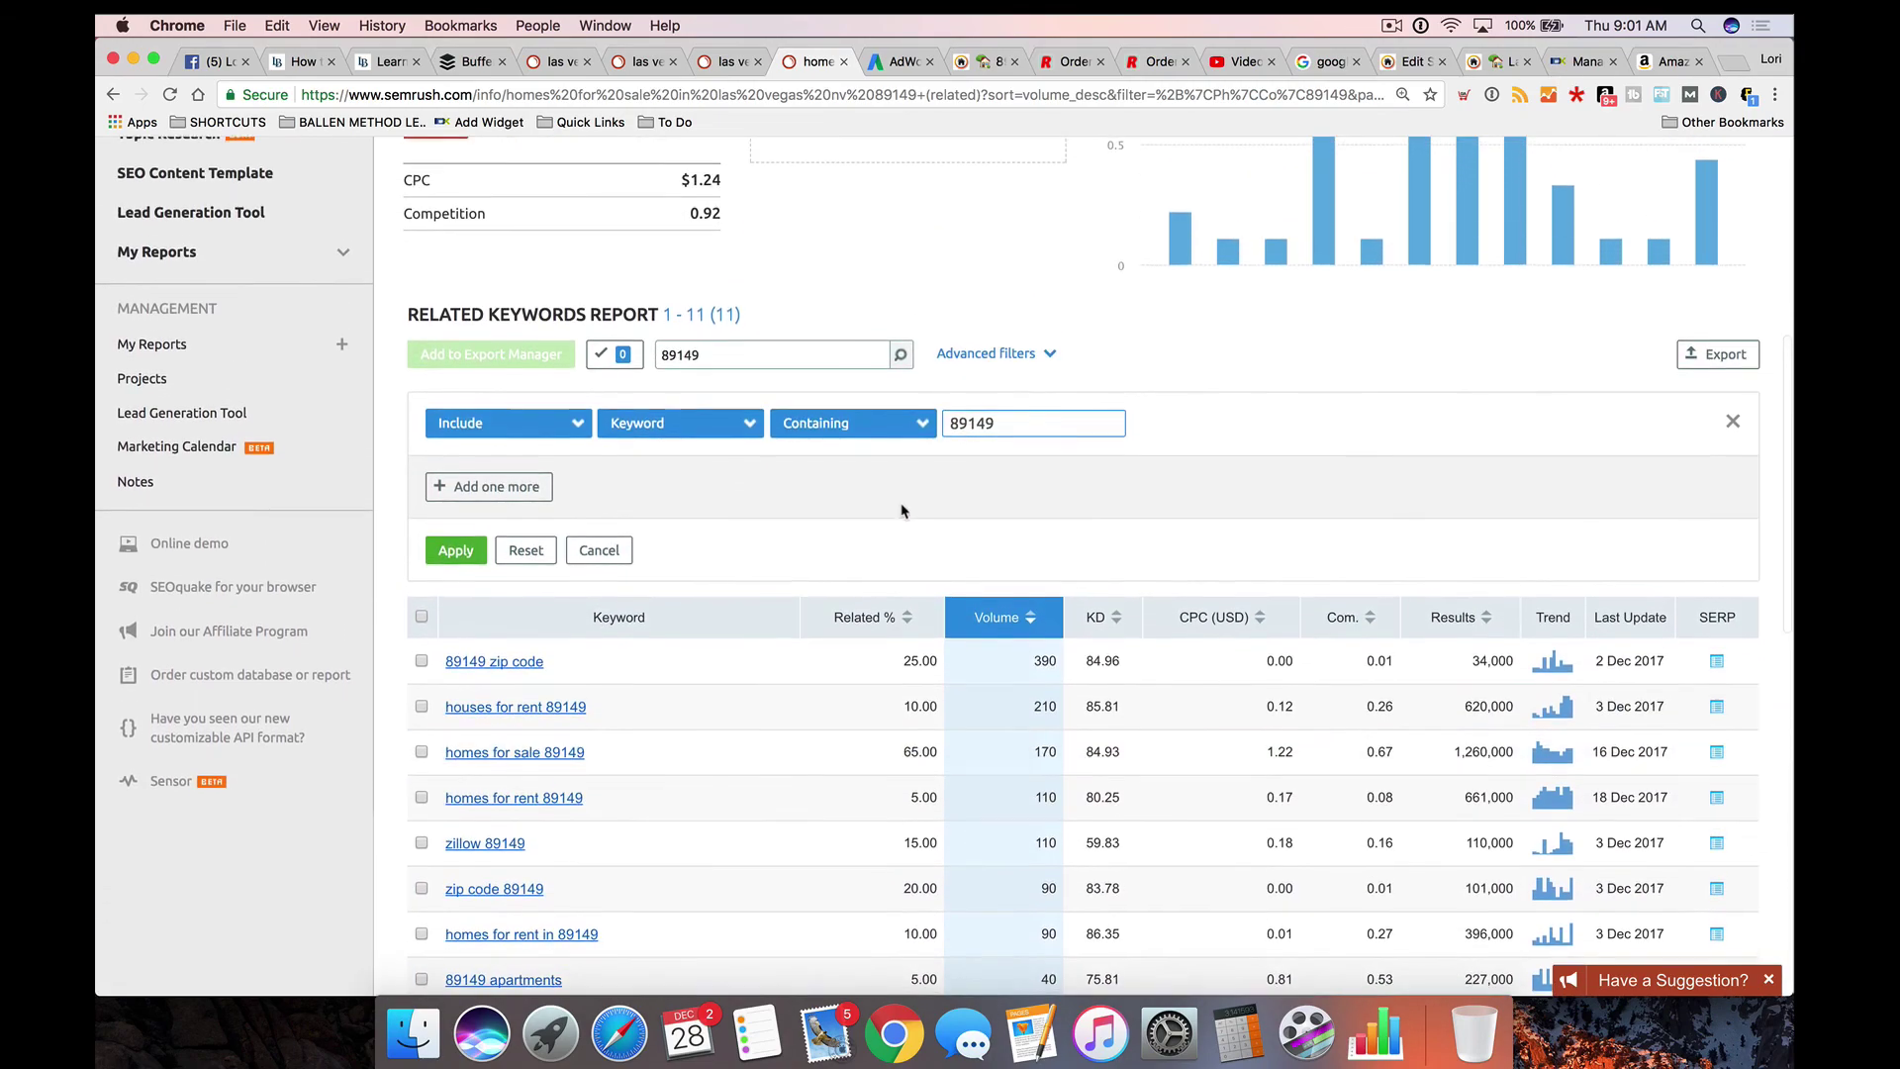